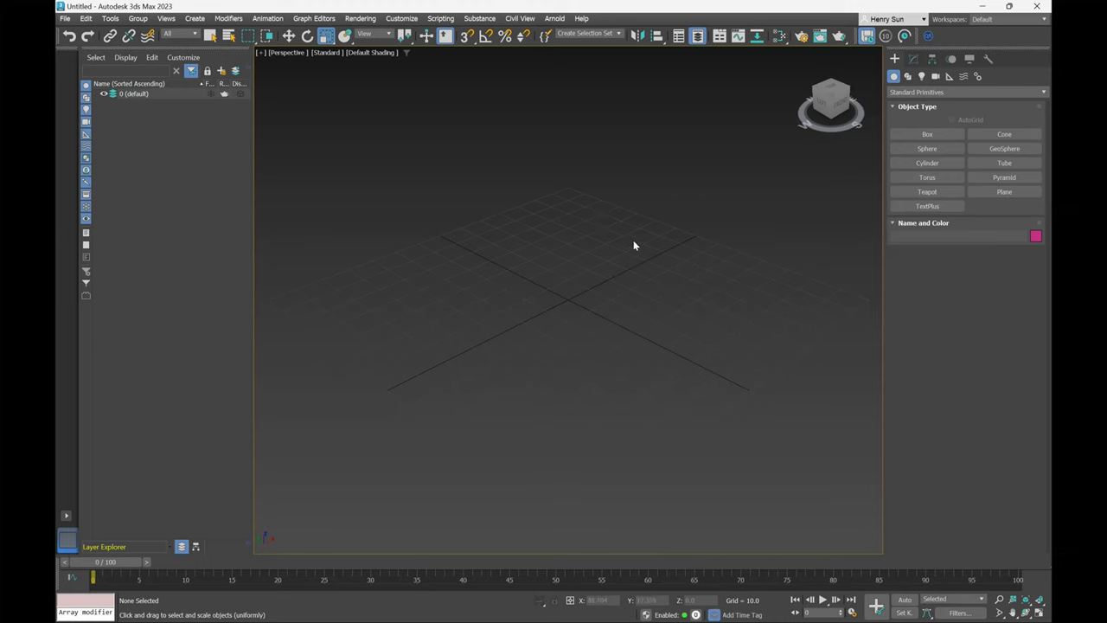
Create a flat cylinder near the grid centre with a radius of about 72 and a height of about 7.8.
alt+middle_drag(633, 243, 601, 296)
alt+middle_drag(601, 296, 583, 310)
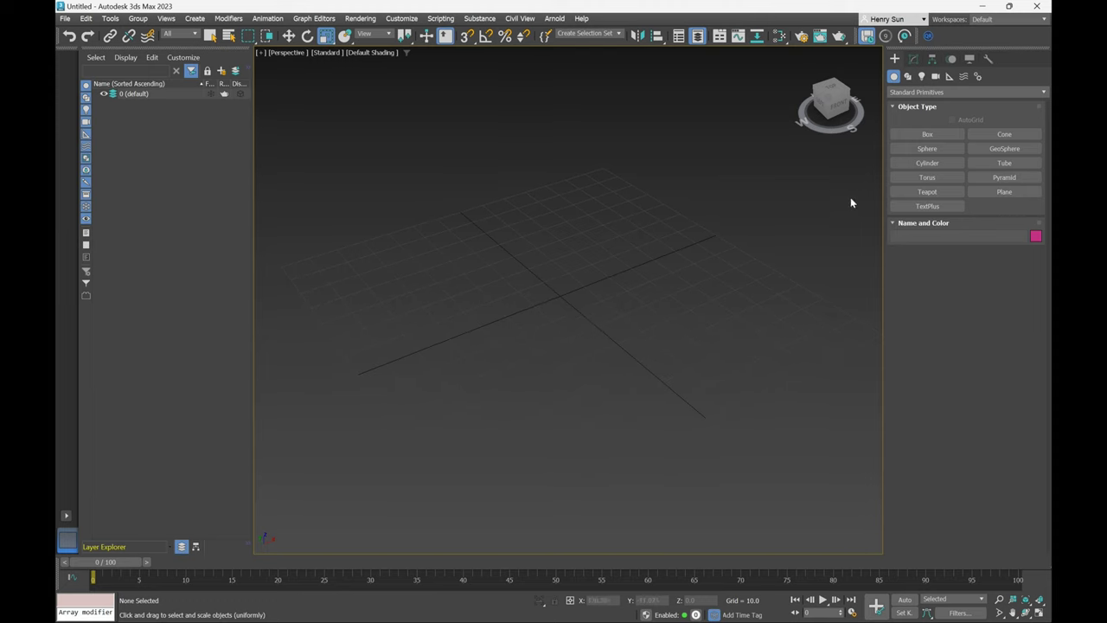
click(939, 163)
mouse_move(638, 259)
alt+middle_down()
mouse_move(617, 277)
mouse_move(637, 280)
alt+middle_up()
alt+middle_drag(583, 257, 593, 251)
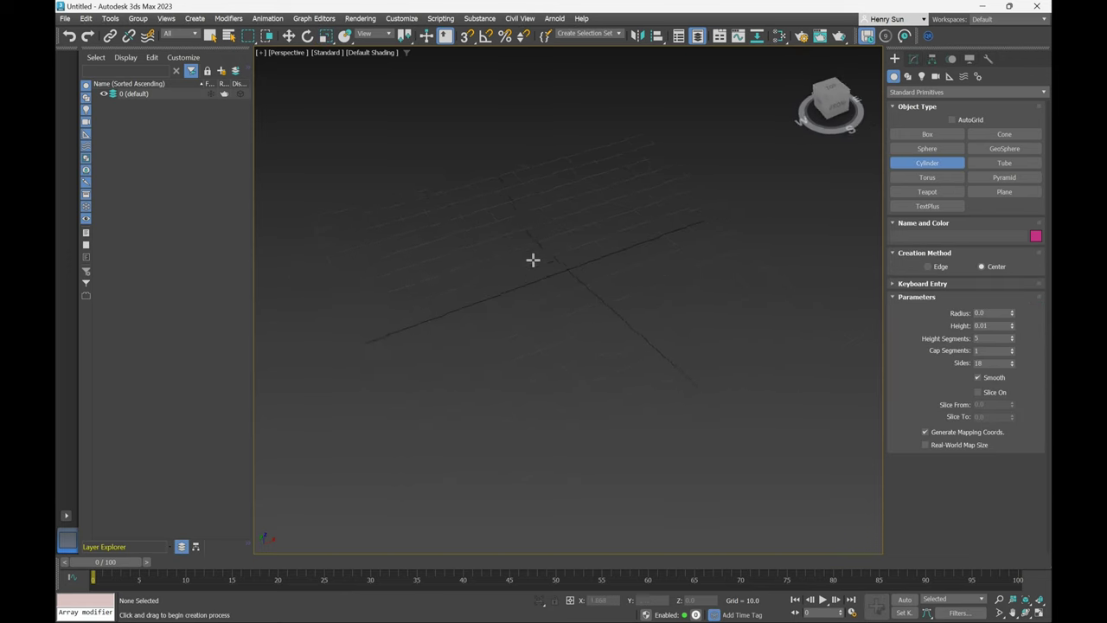
drag(517, 251, 673, 344)
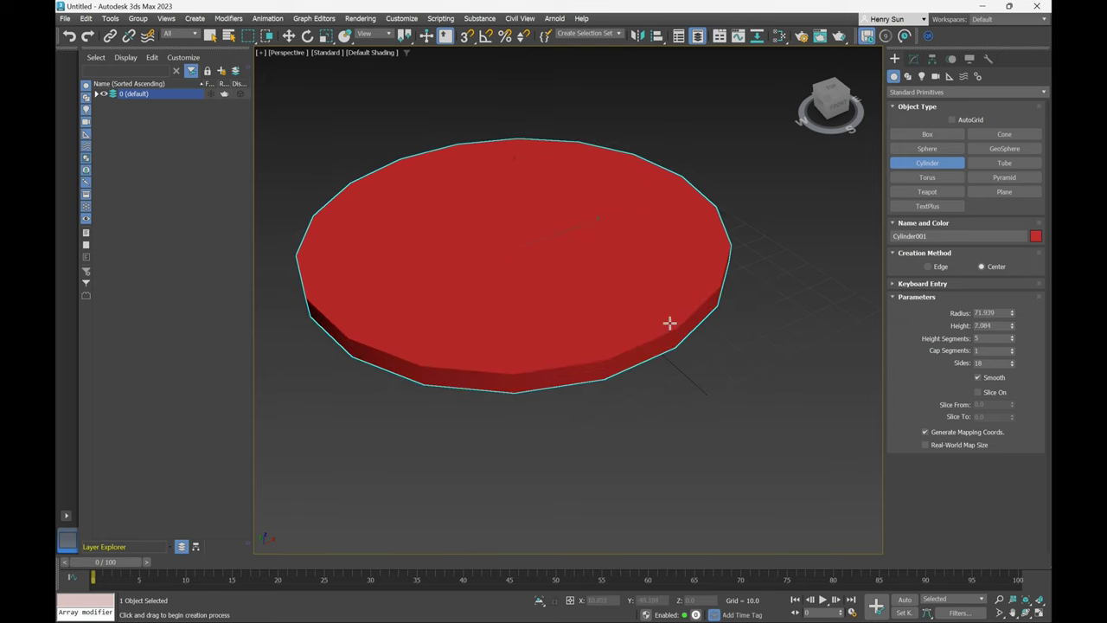
click(671, 325)
alt+middle_drag(671, 325, 652, 321)
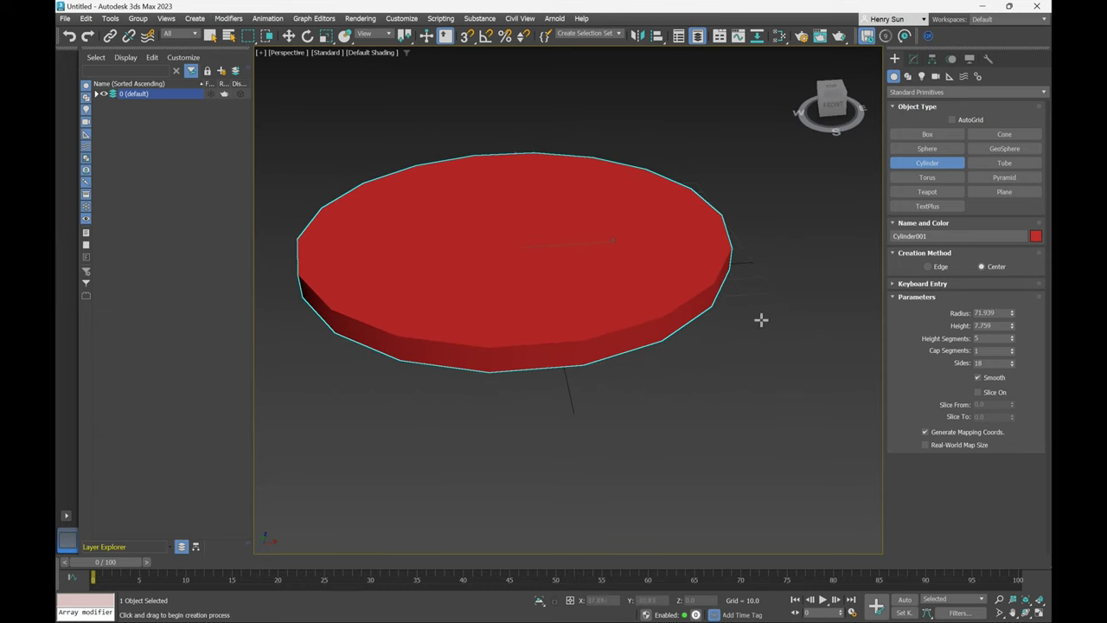
Set the cylinder's radius to 70 and its height to 3.
double_click(1001, 314)
text(70)
key(Return)
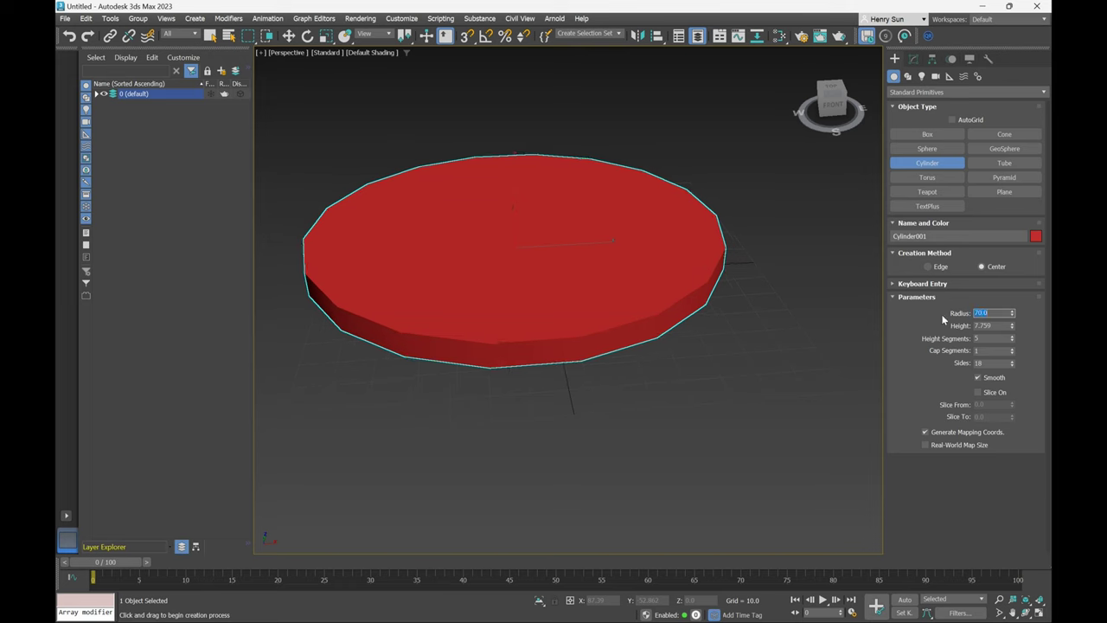
drag(1011, 326, 1011, 330)
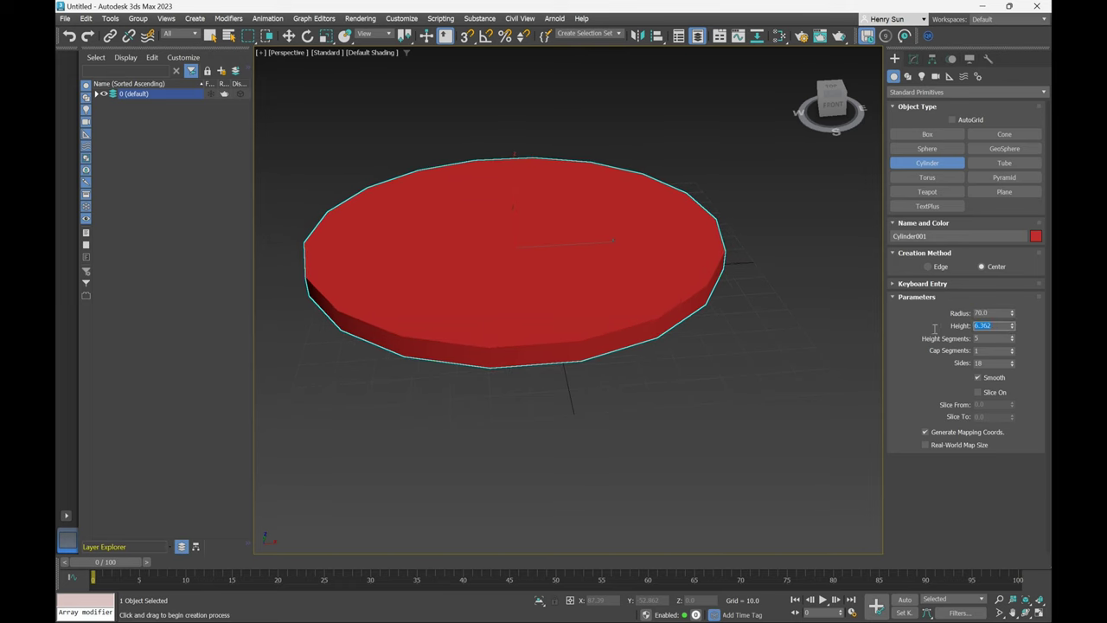
text(3)
key(Return)
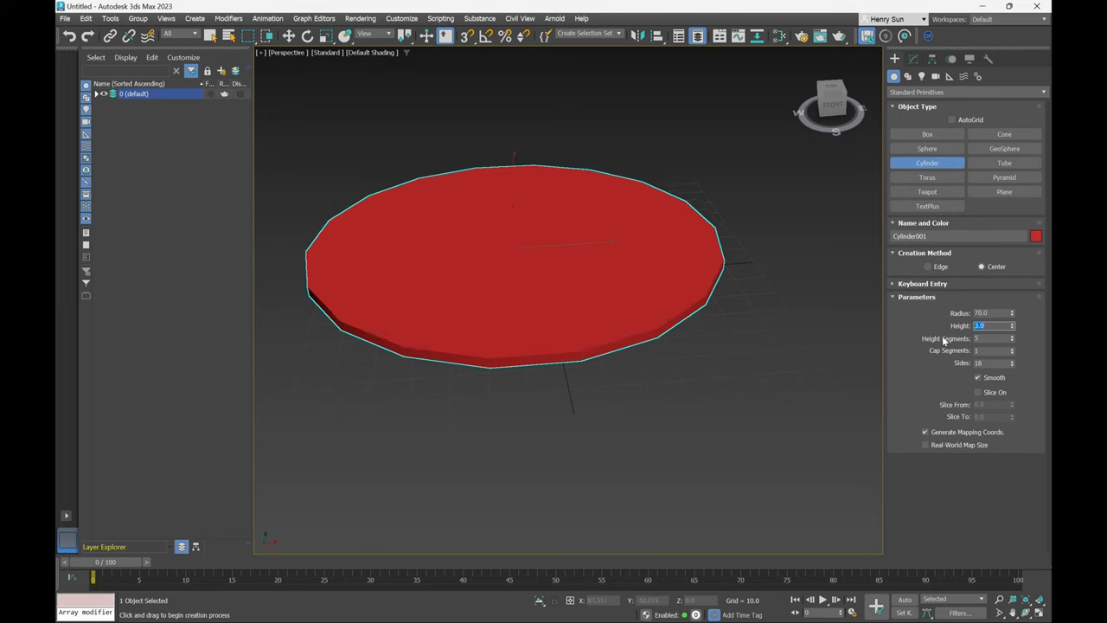
Set the cylinder to 1 height segment and 24 sides.
click(986, 338)
click(834, 86)
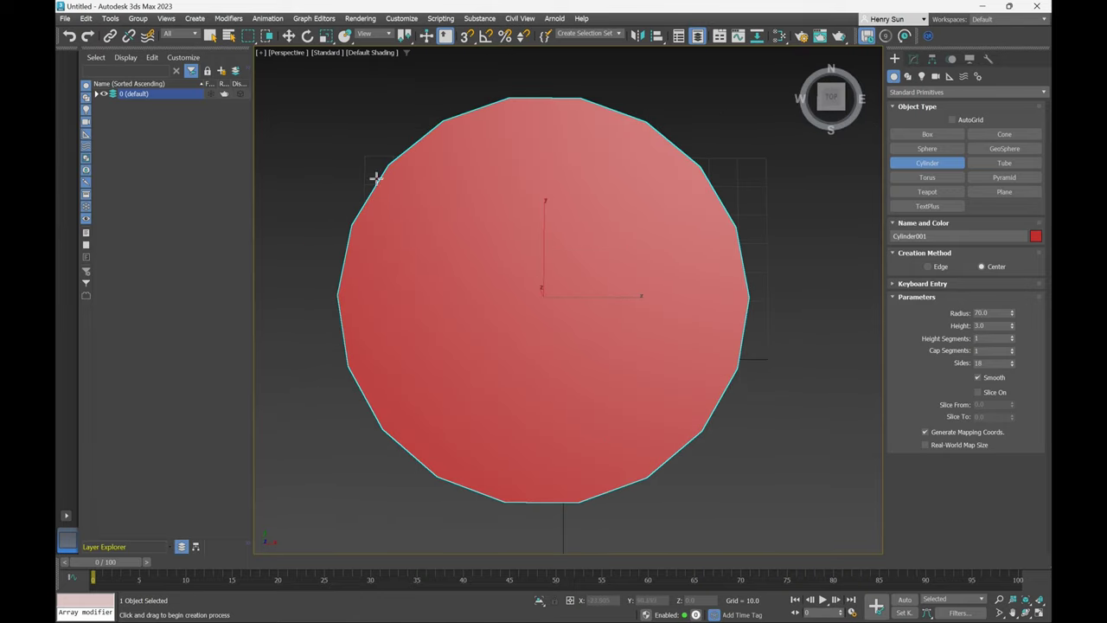
double_click(979, 363)
text(24)
key(Return)
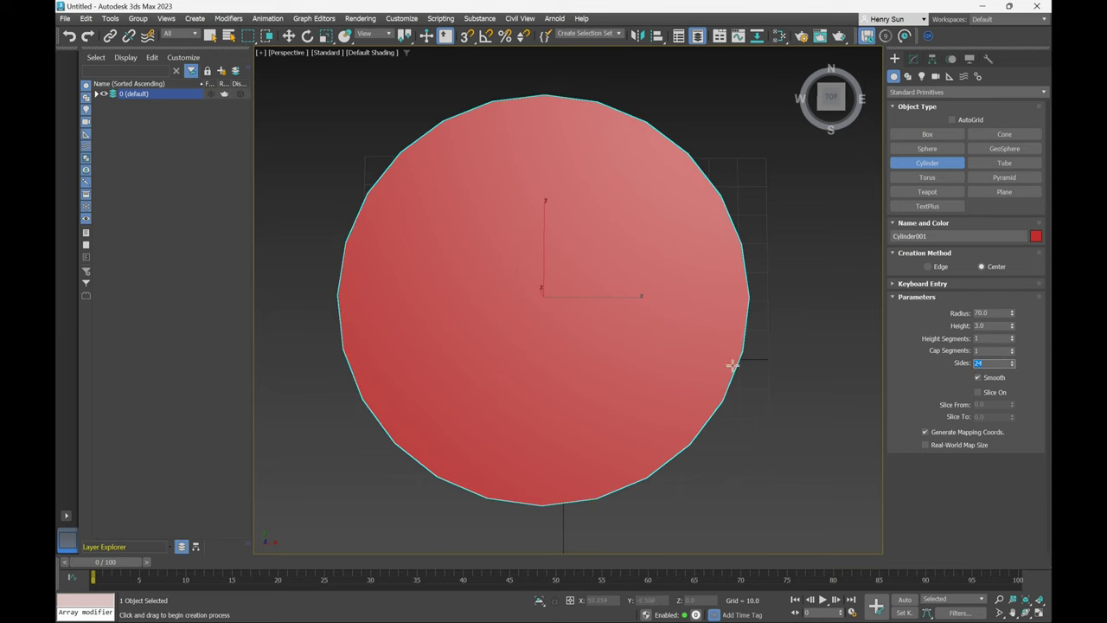
alt+middle_drag(769, 343, 786, 299)
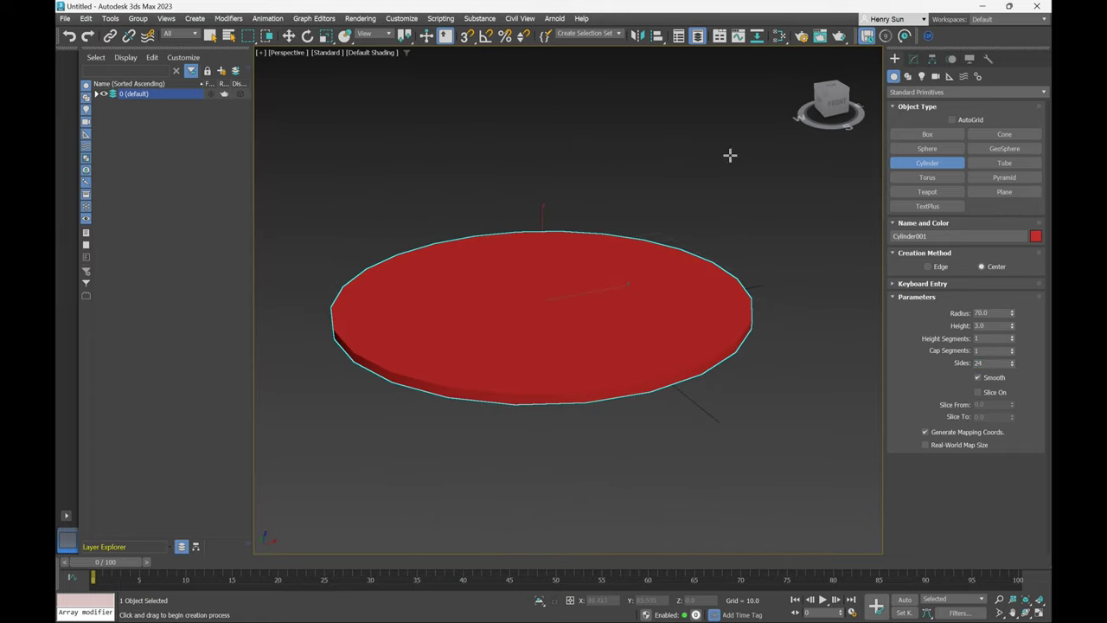
Change the cylinder's object color to the light gray custom color.
key(r)
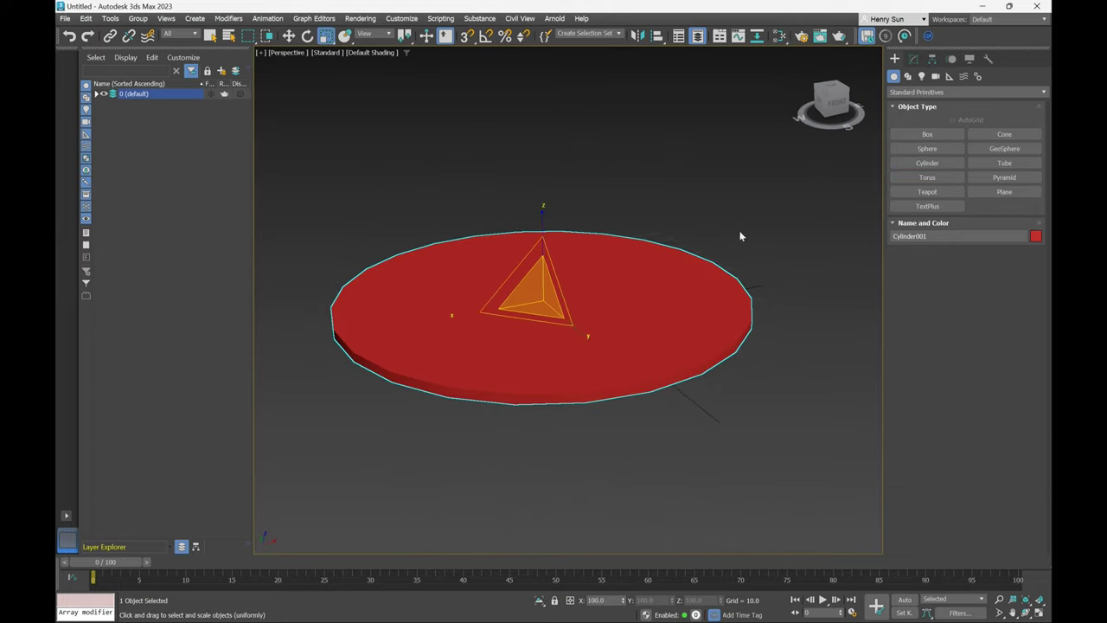
alt+middle_drag(738, 234, 802, 255)
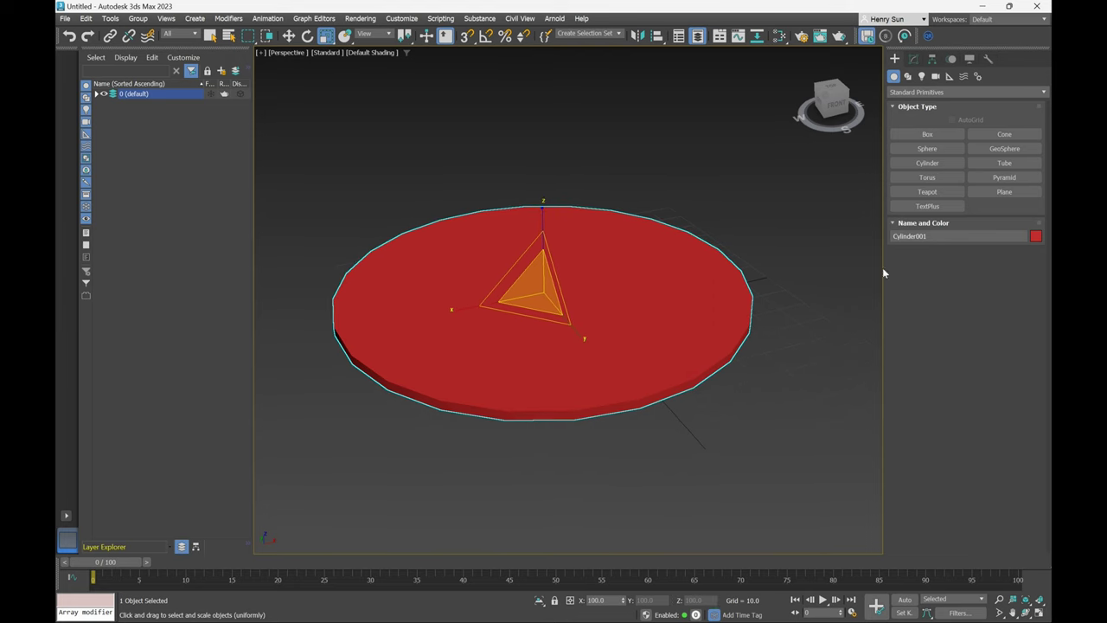
click(1037, 237)
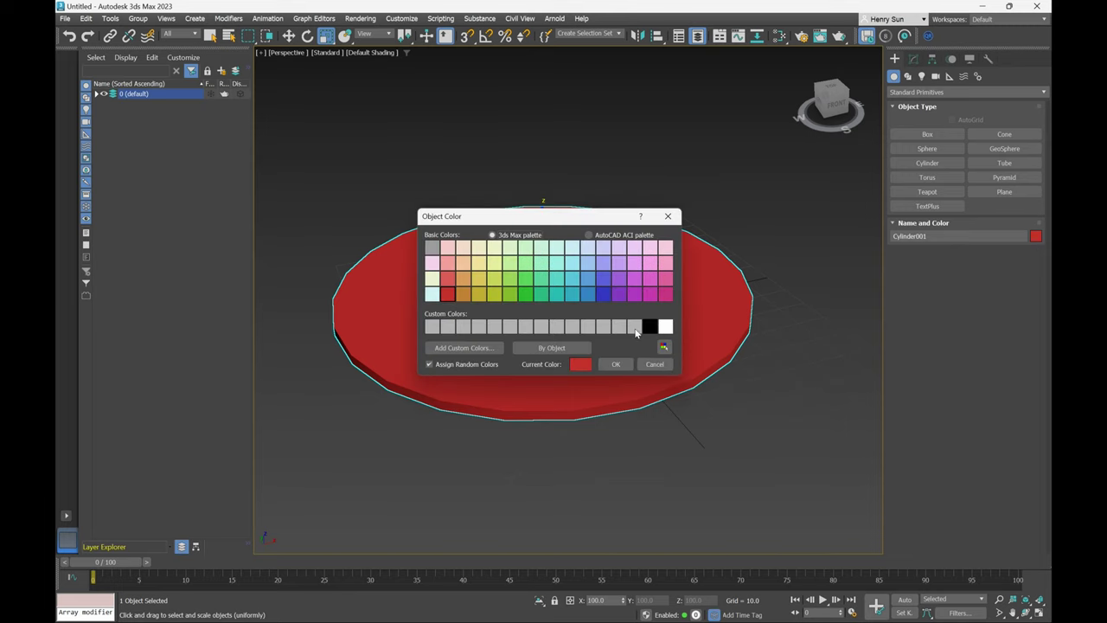
click(635, 327)
click(615, 364)
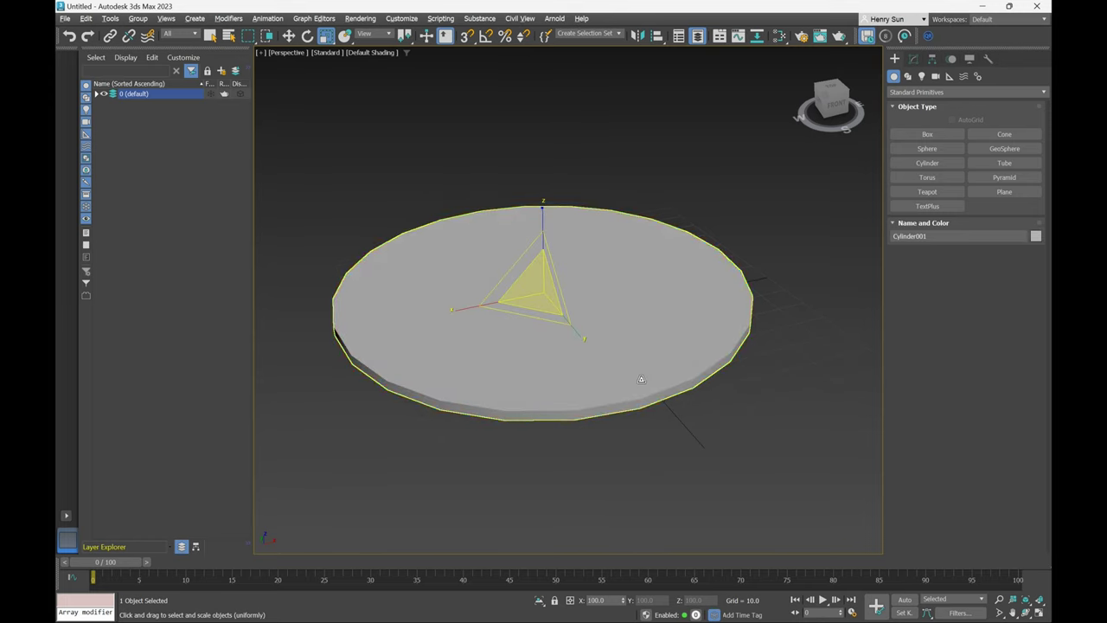
Move the cylinder to the world origin by resetting its X and Y positions to 0.
key(w)
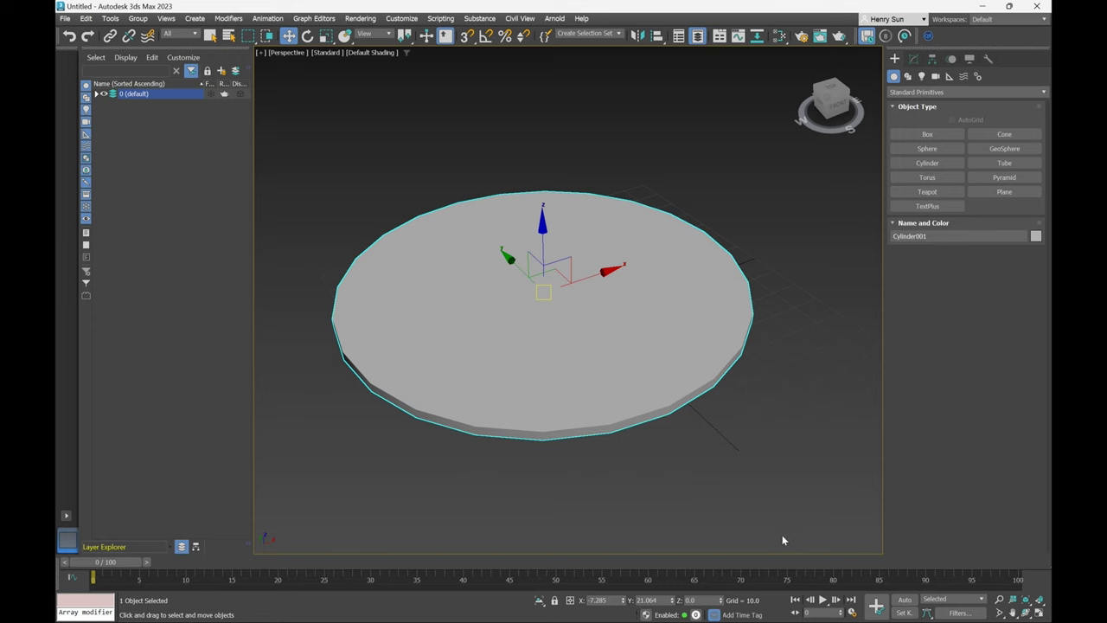
alt+middle_drag(767, 536, 729, 521)
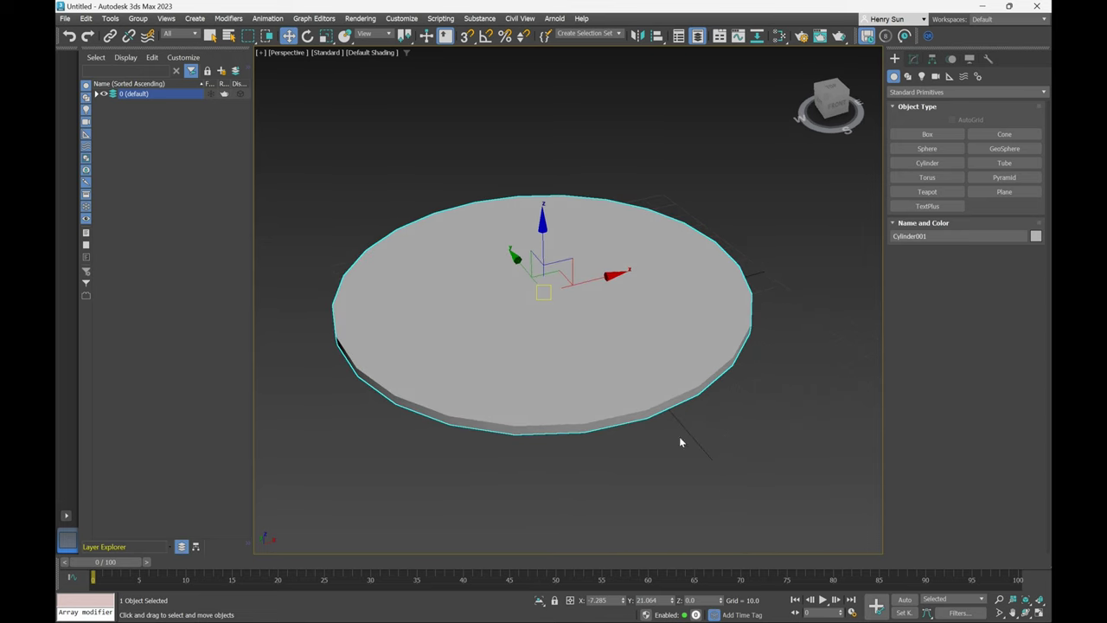
right_click(624, 600)
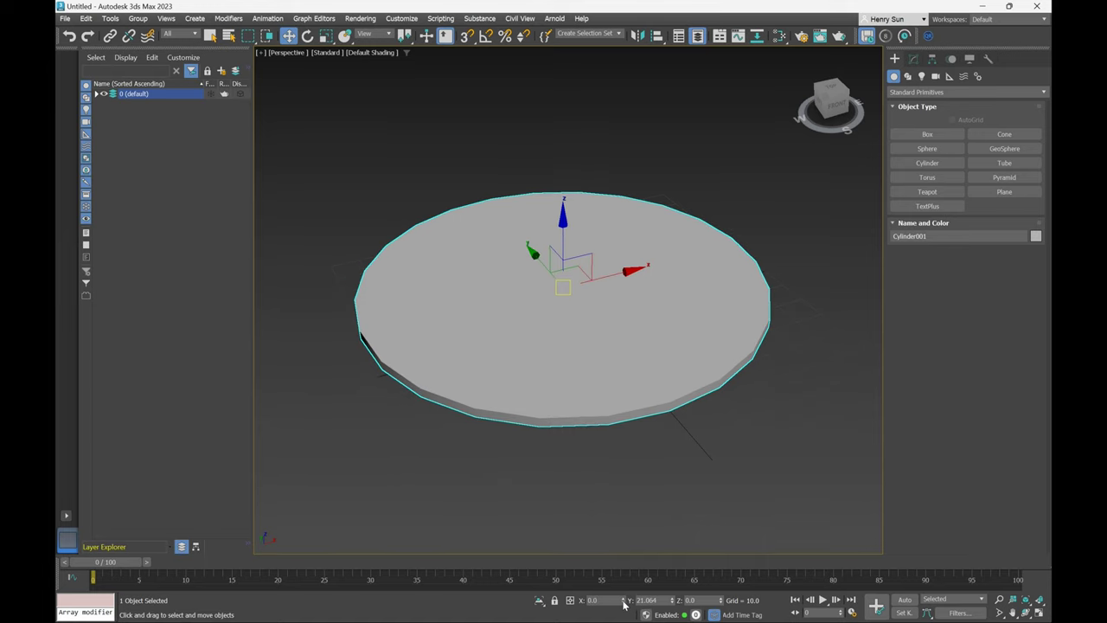
right_click(674, 602)
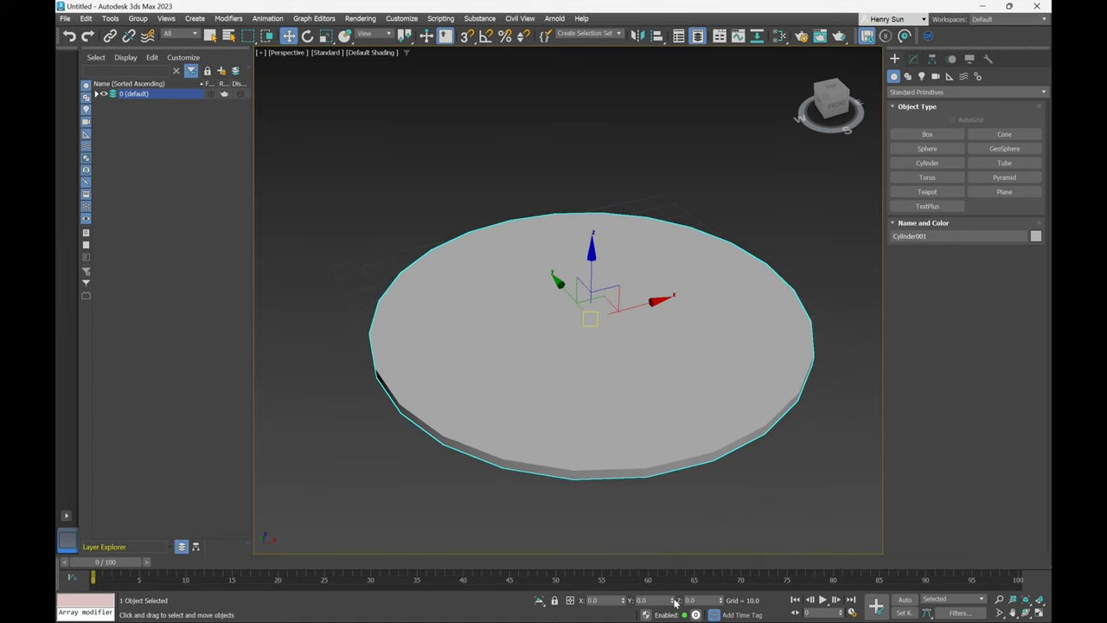
alt+middle_drag(674, 539, 646, 527)
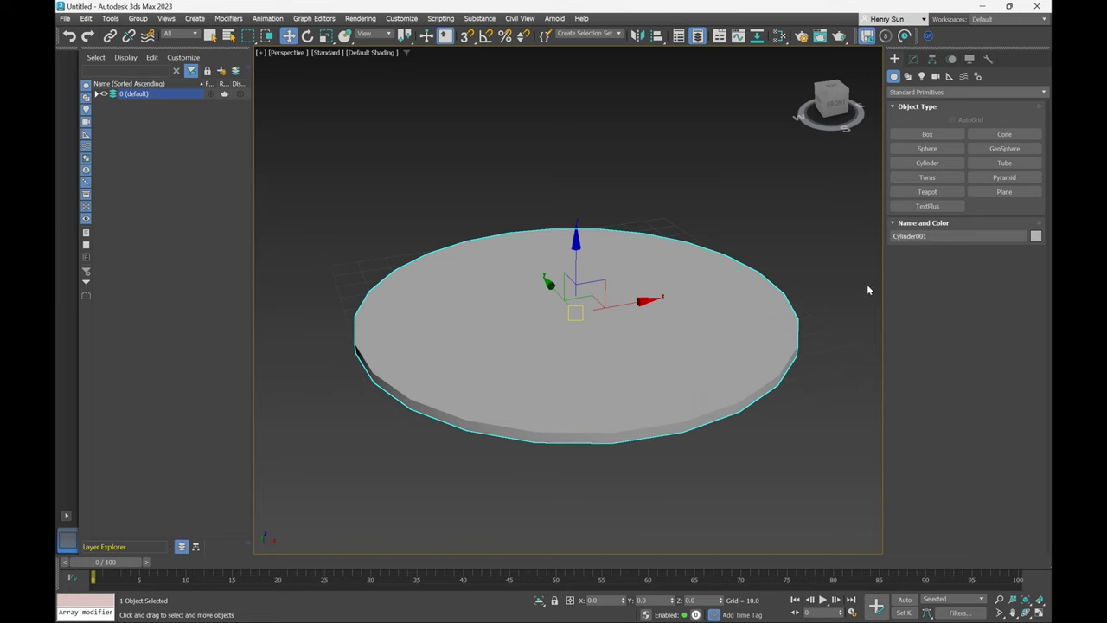
Display edged faces on the cylinder and bring up its parameters for modification.
key(F4)
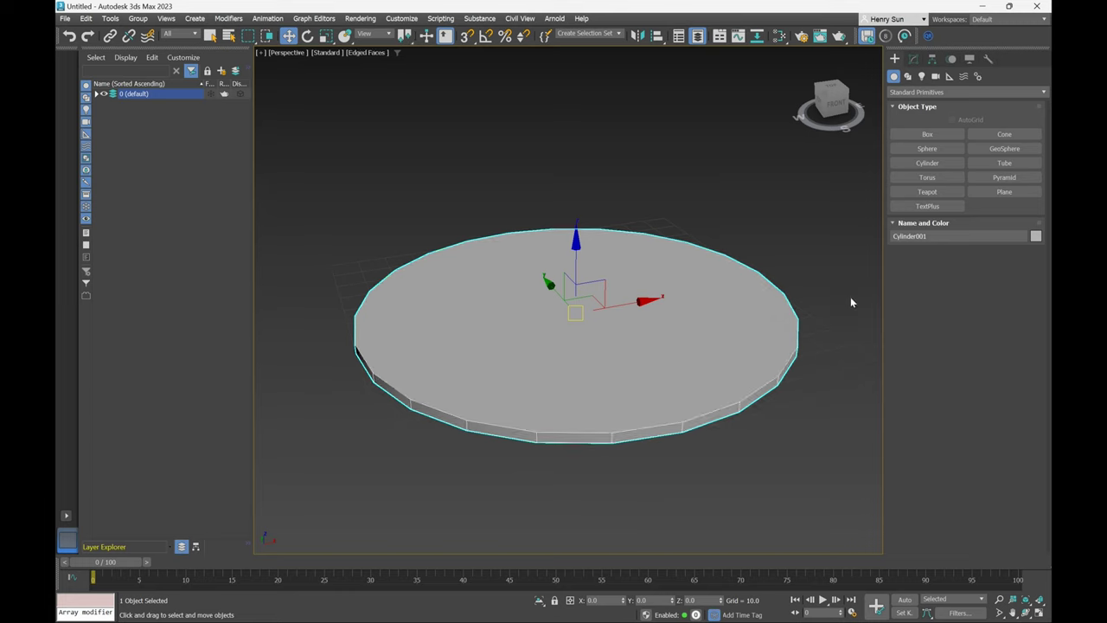
mouse_move(815, 356)
alt+middle_down()
mouse_move(834, 361)
mouse_move(835, 343)
mouse_move(771, 366)
mouse_move(823, 354)
mouse_move(814, 363)
mouse_move(826, 373)
alt+middle_up()
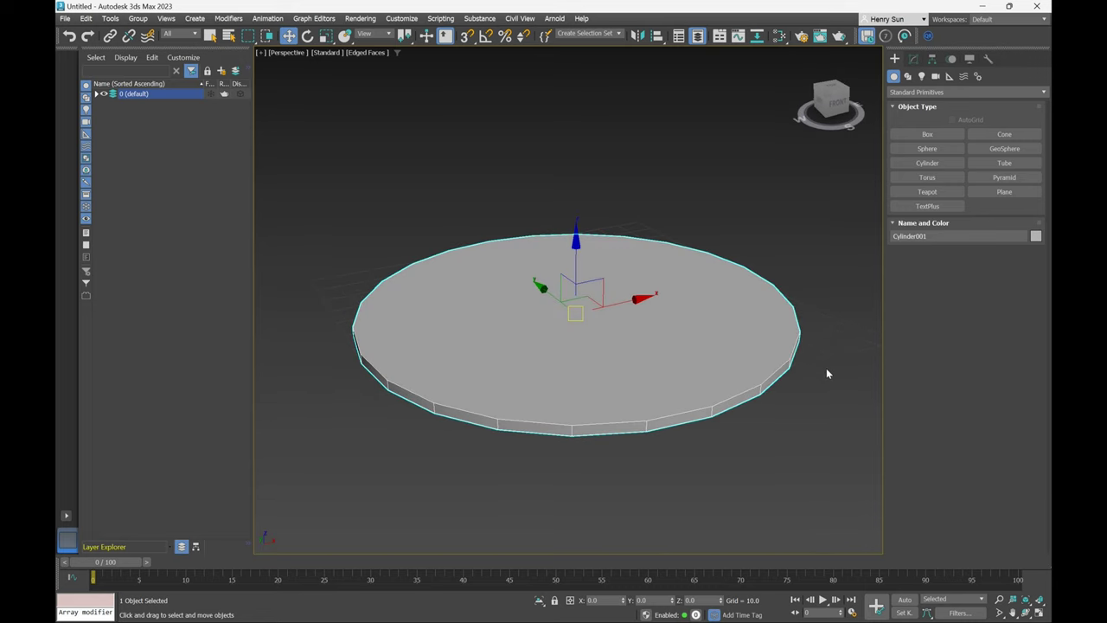
alt+middle_drag(712, 322, 729, 344)
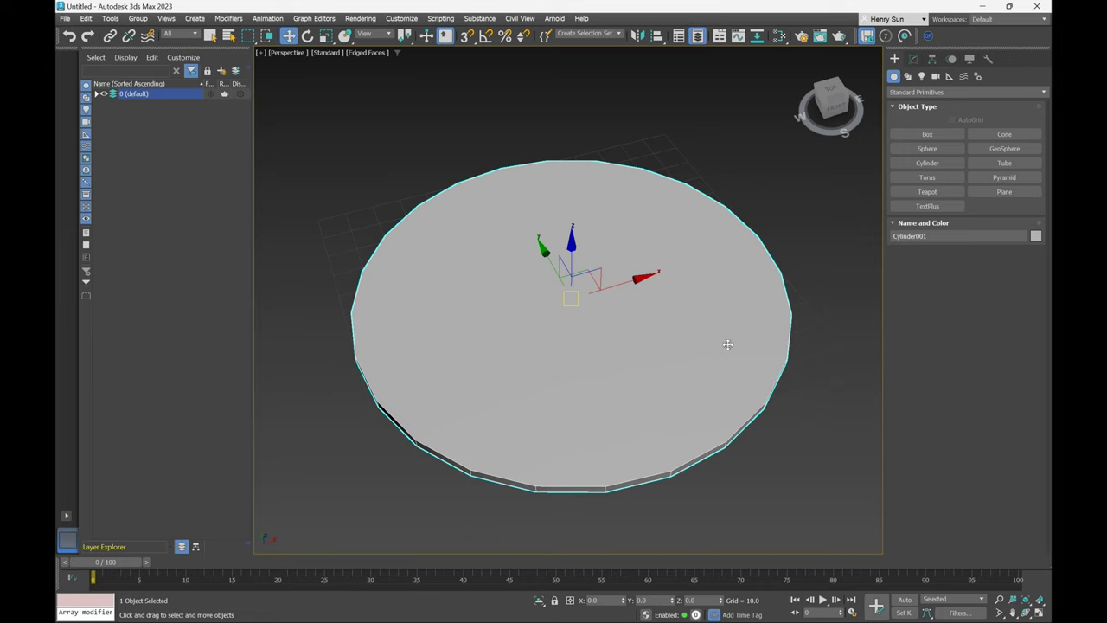
alt+middle_drag(515, 331, 548, 343)
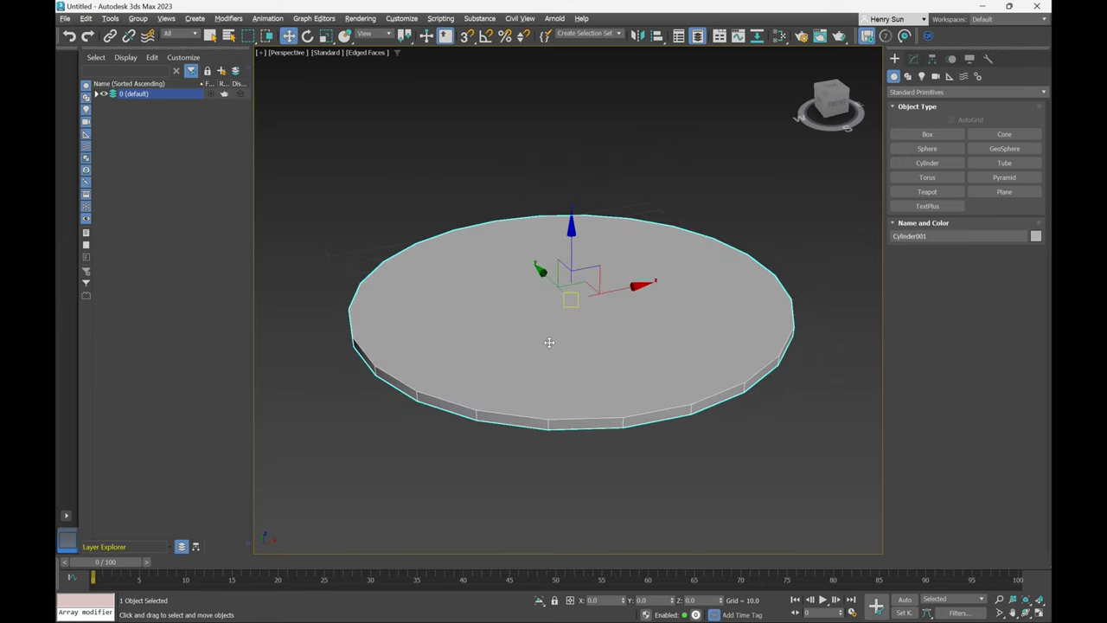
alt+middle_drag(574, 300, 574, 307)
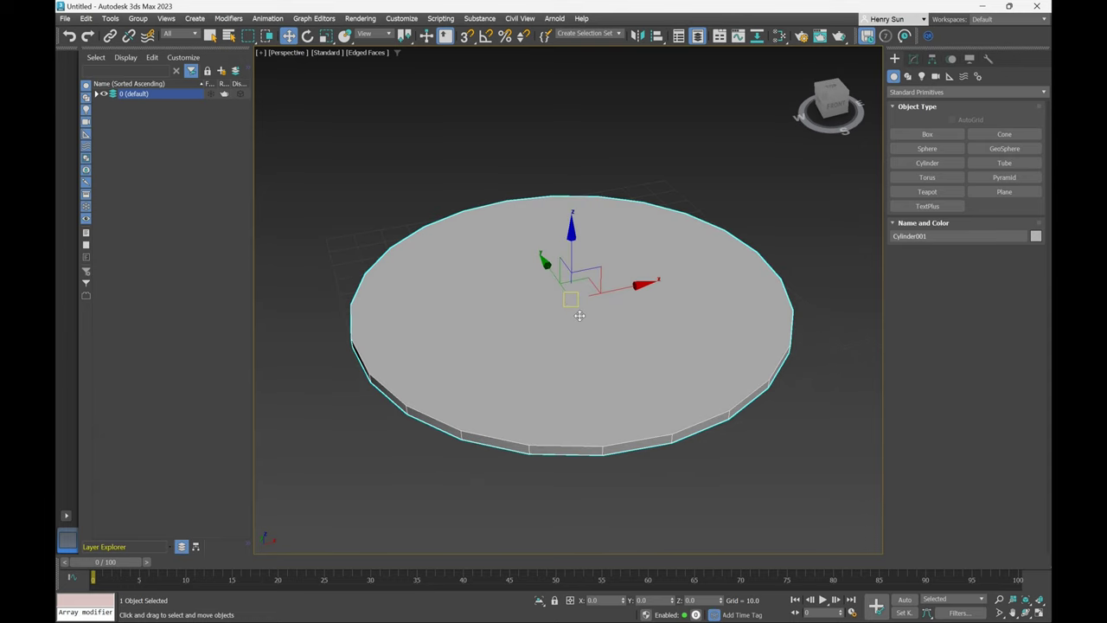
key(1)
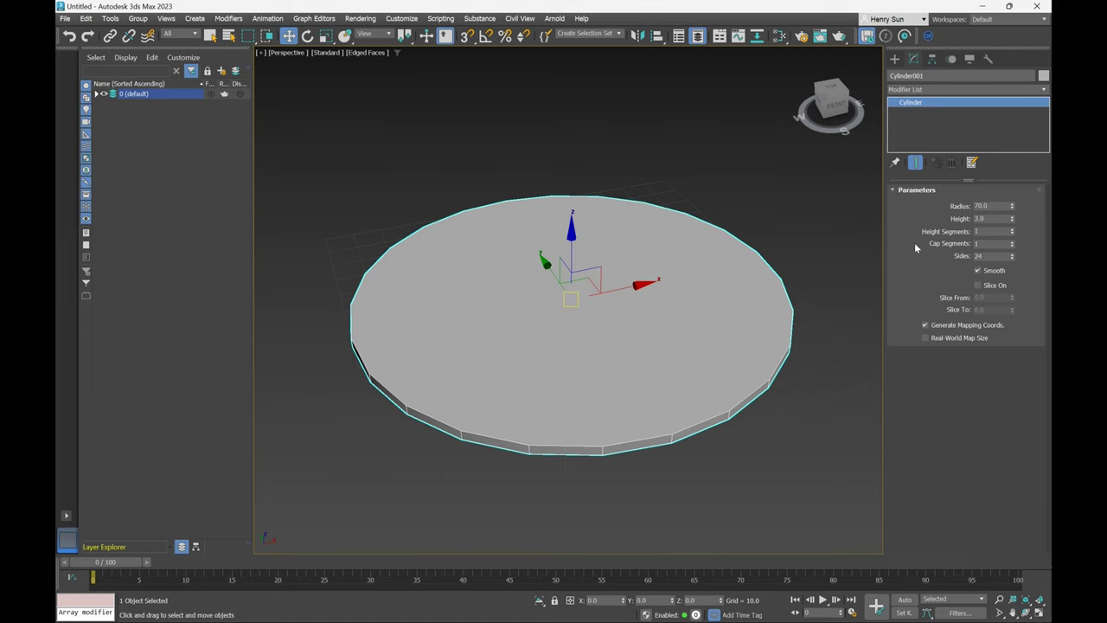
drag(1012, 206, 995, 183)
right_click(1012, 224)
key(ctrl+z)
alt+middle_drag(808, 300, 814, 296)
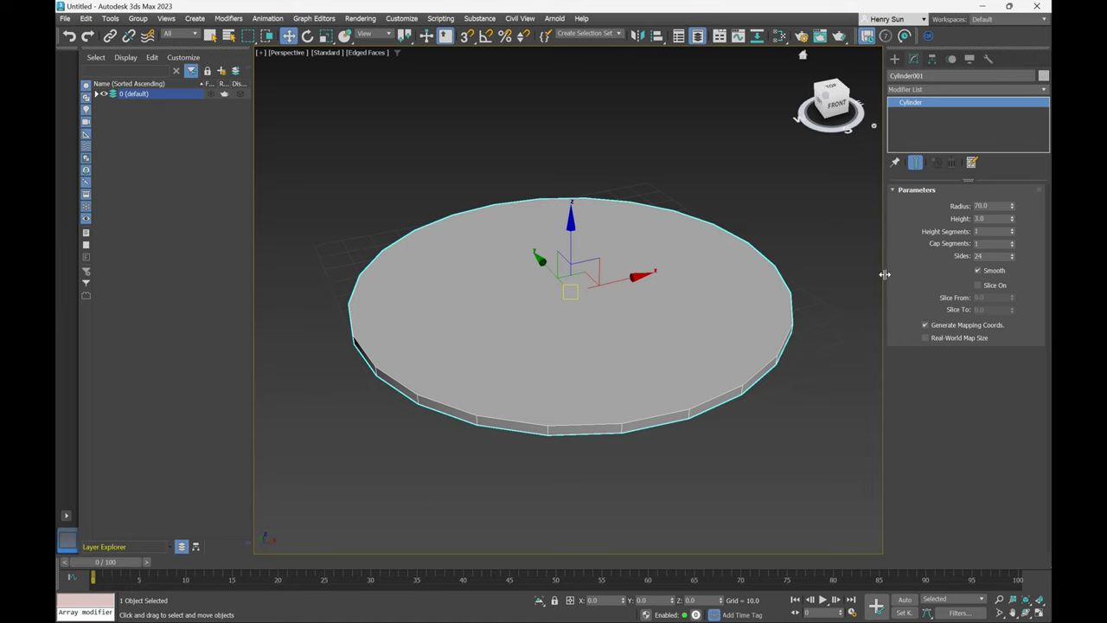
Widen the command panel to two columns and hide the Layer Explorer.
drag(884, 274, 745, 274)
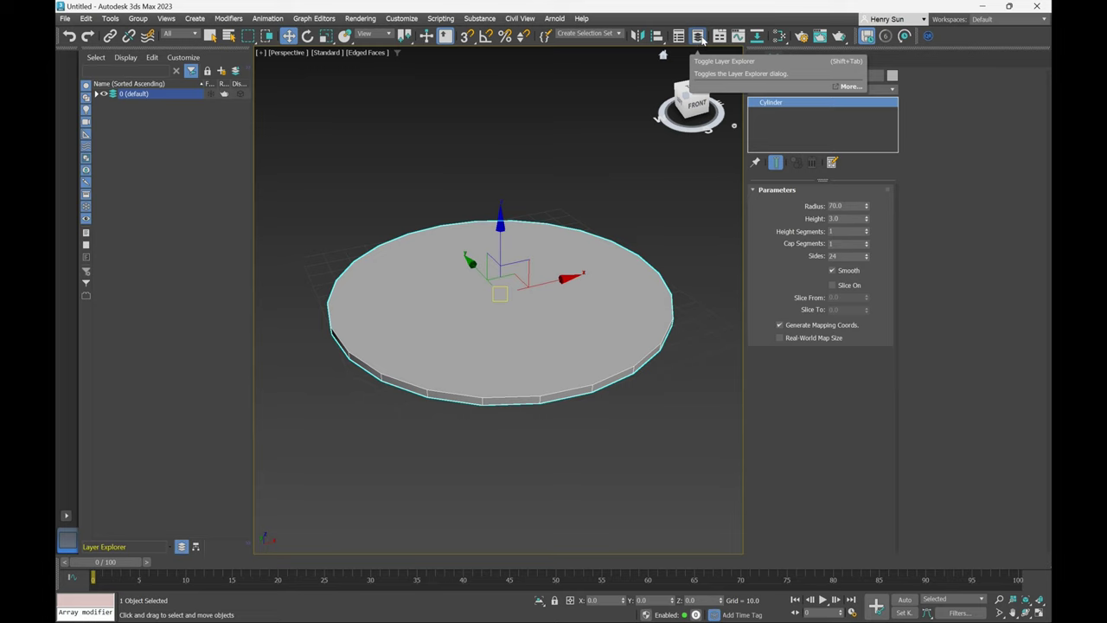
click(698, 38)
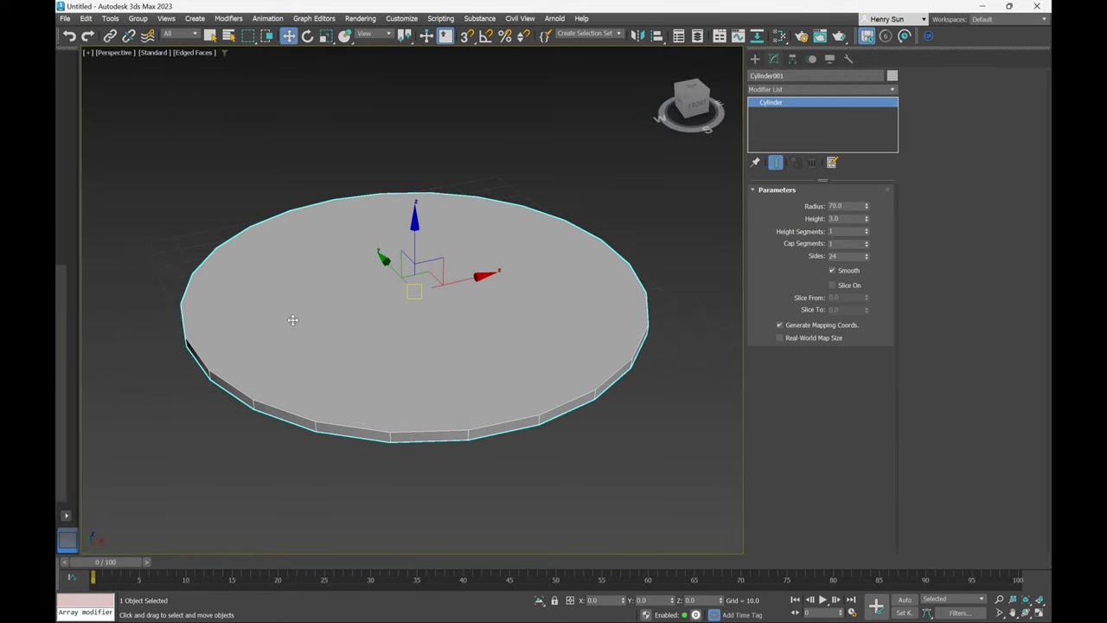
alt+middle_drag(428, 331, 428, 342)
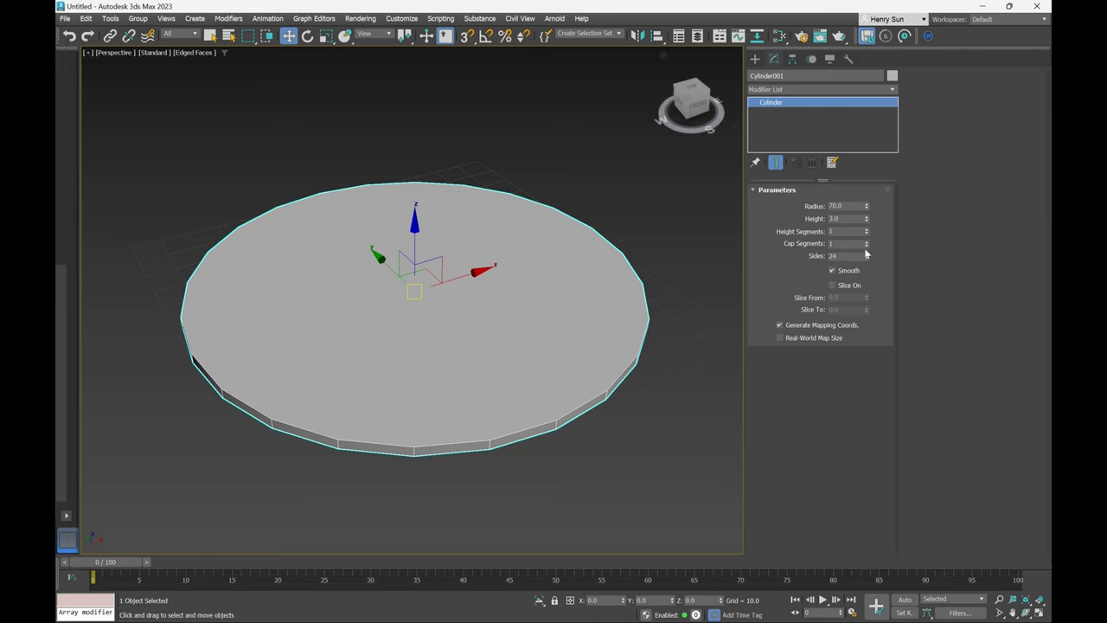
Enlarge the modifier stack area and add an Edit Poly modifier to the cylinder.
drag(823, 180, 819, 256)
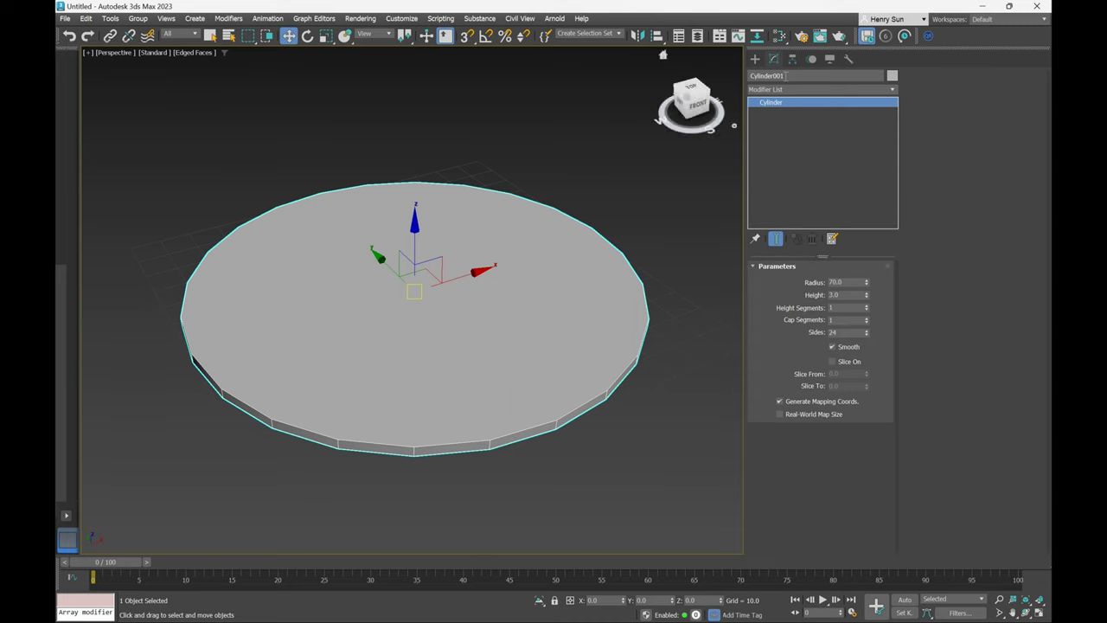
click(889, 92)
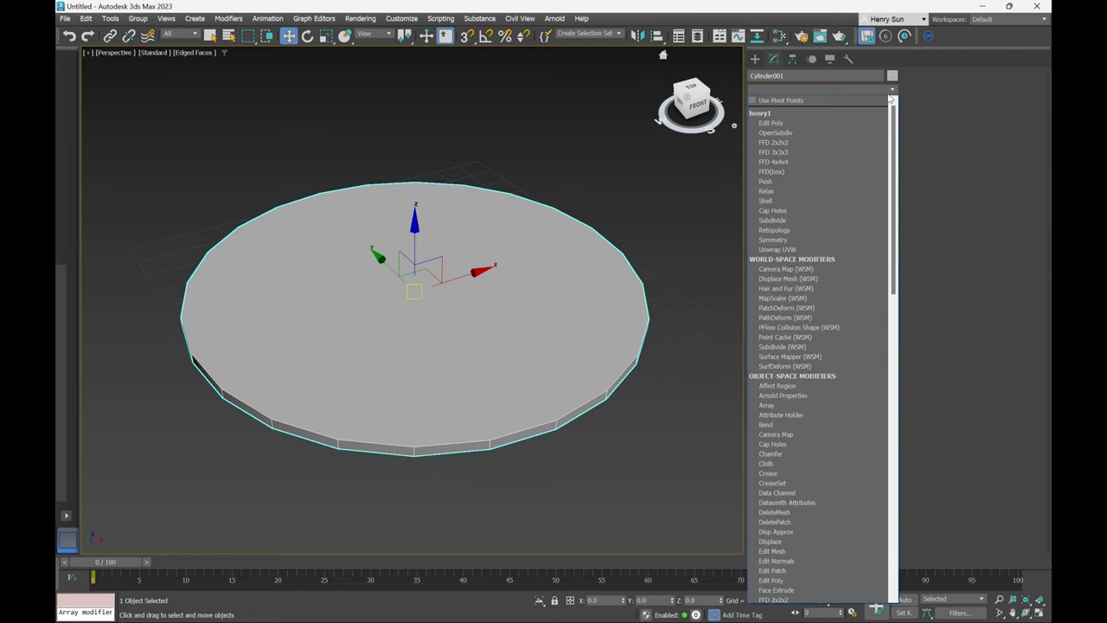
key(e)
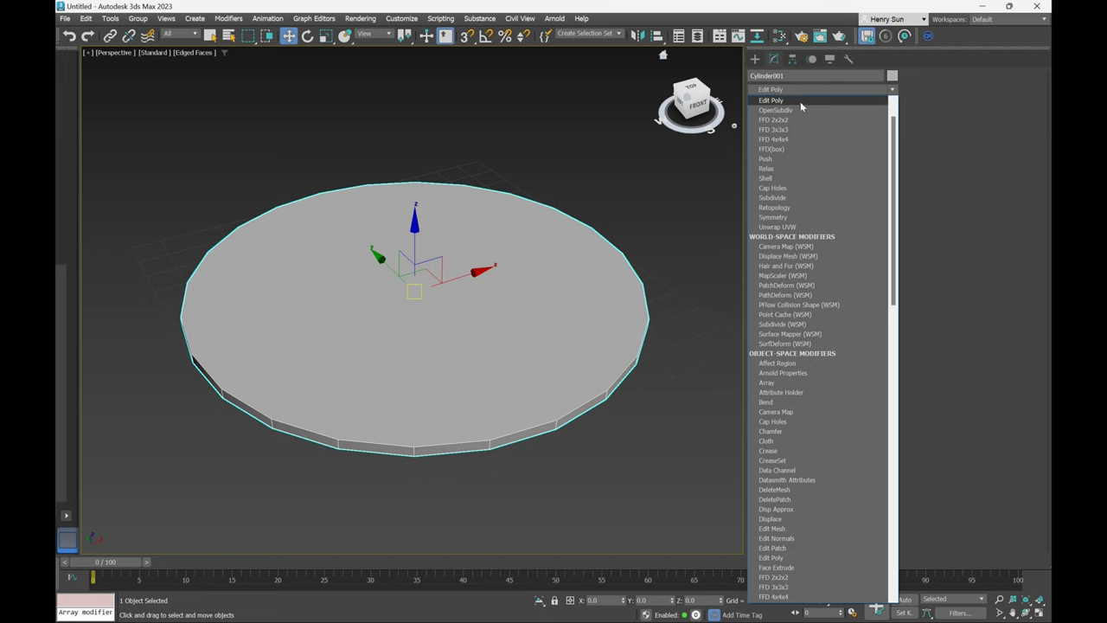
scroll(833, 231, down, 7)
scroll(850, 266, down, 1)
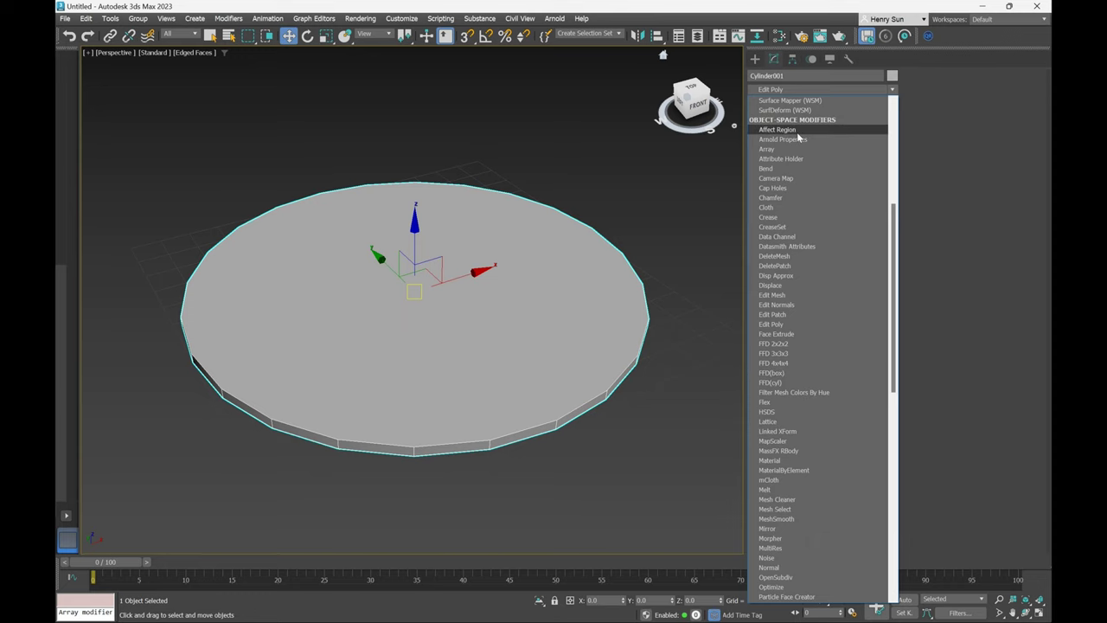
click(784, 325)
alt+middle_drag(468, 312, 512, 307)
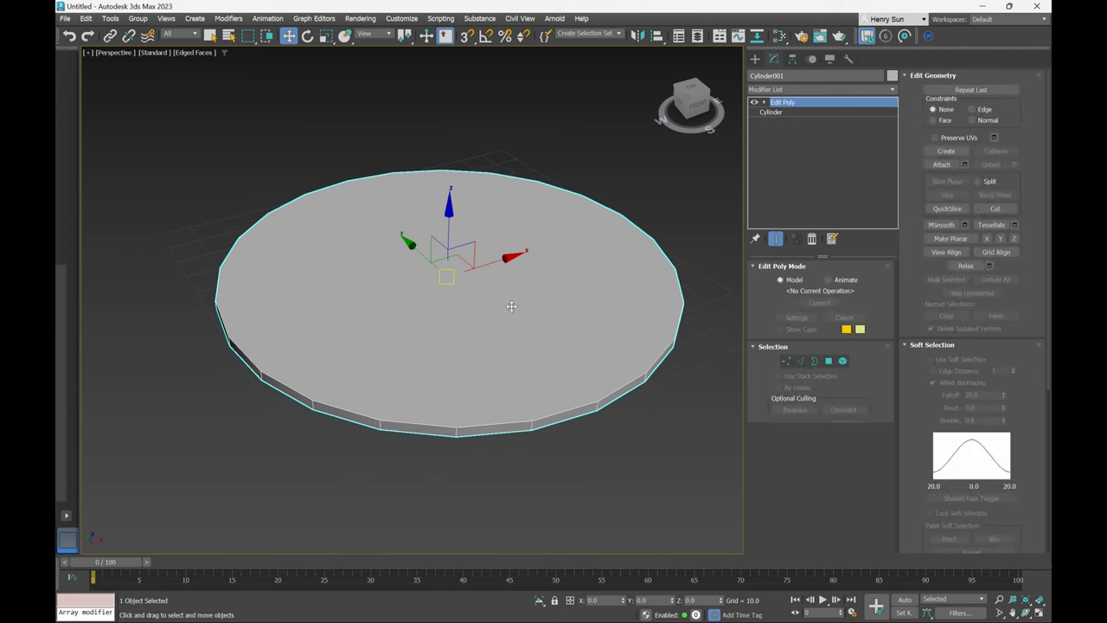
click(854, 89)
scroll(848, 94, down, 1)
click(791, 103)
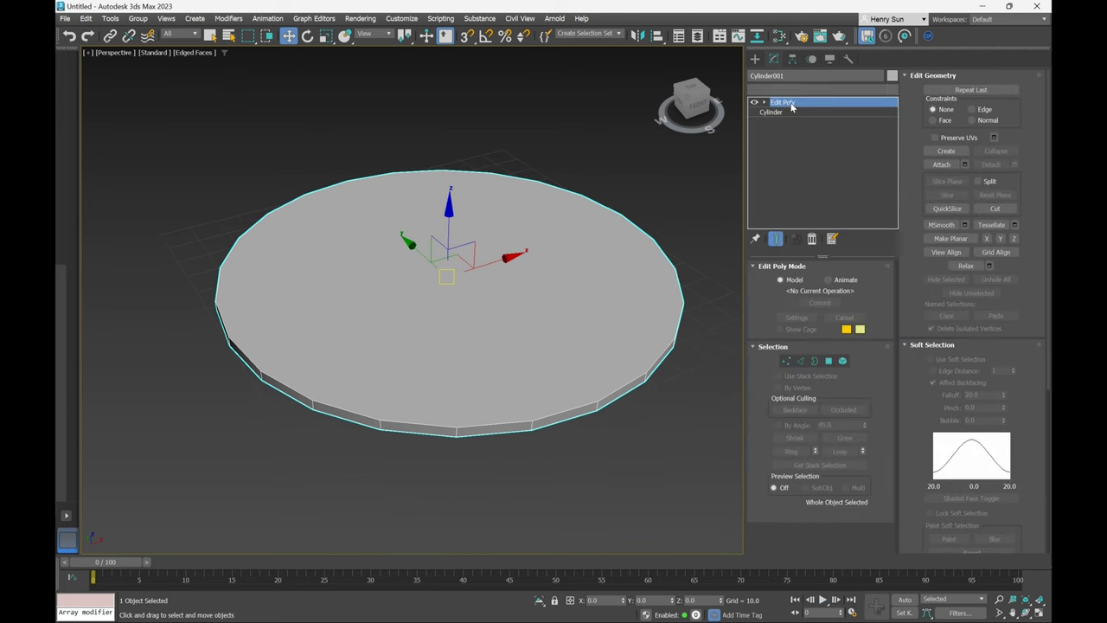
Try insetting the disc's top polygon in an added Edit Poly modifier and extruding the smaller face upward into a central column.
mouse_move(554, 299)
alt+middle_down()
mouse_move(552, 264)
mouse_move(544, 284)
alt+middle_up()
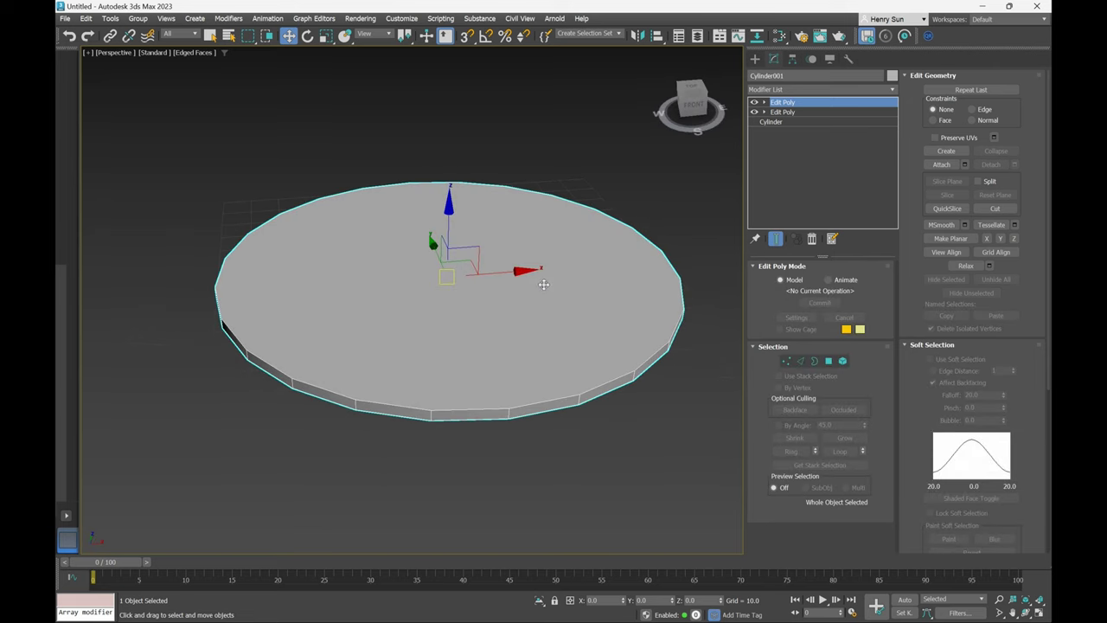
click(829, 362)
click(517, 305)
key(r)
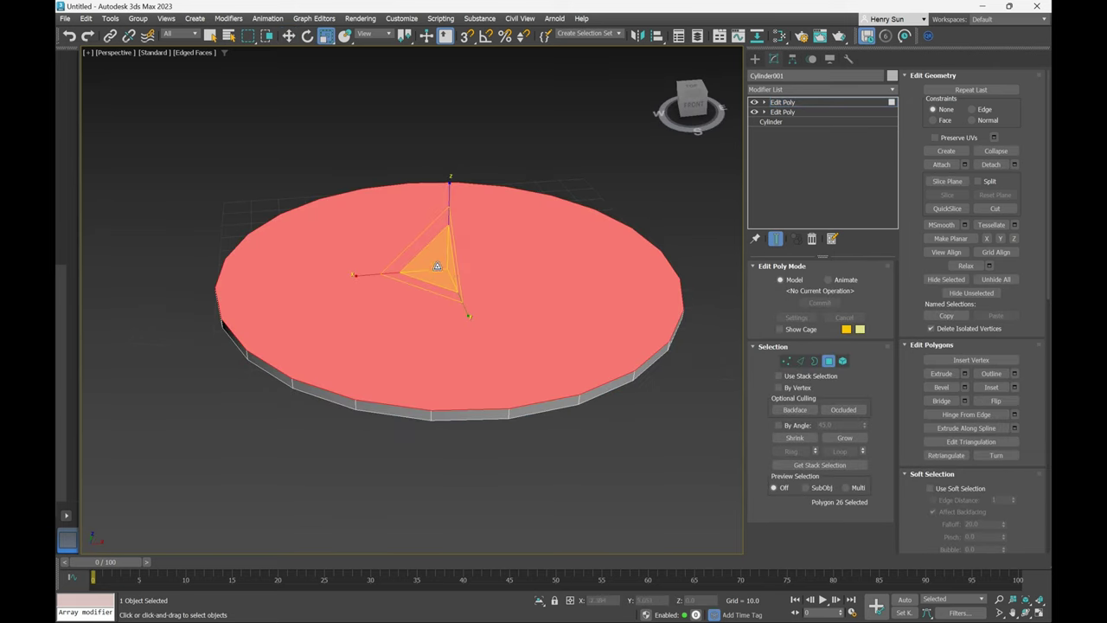
shift+drag(438, 266, 438, 286)
key(w)
shift+drag(448, 197, 435, 64)
Try widening the column's top face outward into an upper flange by scaling out new polygons, and undo the last operation.
middle_drag(464, 181, 474, 228)
key(r)
shift+drag(462, 182, 459, 54)
key(w)
middle_drag(458, 121, 465, 216)
alt+middle_drag(465, 216, 489, 205)
key(ctrl+z)
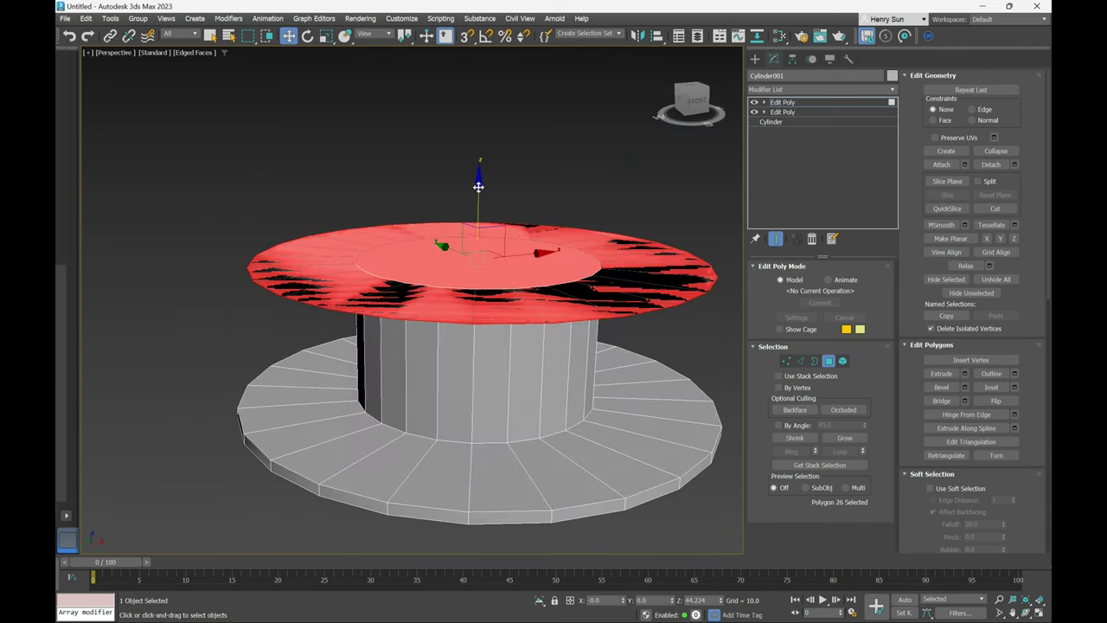
Try extruding the top face down inside the column, and raise the flange's ring of top polygons to Z about 55.
shift+drag(479, 187, 473, 264)
alt+middle_drag(473, 263, 478, 294)
click(562, 267)
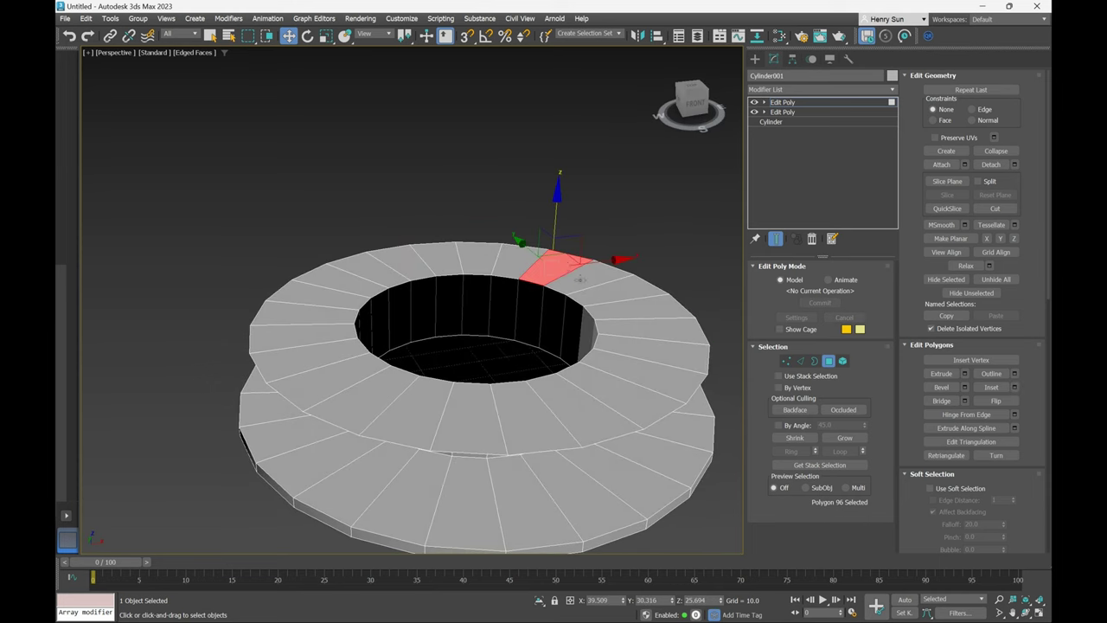
shift+click(579, 279)
drag(479, 252, 476, 173)
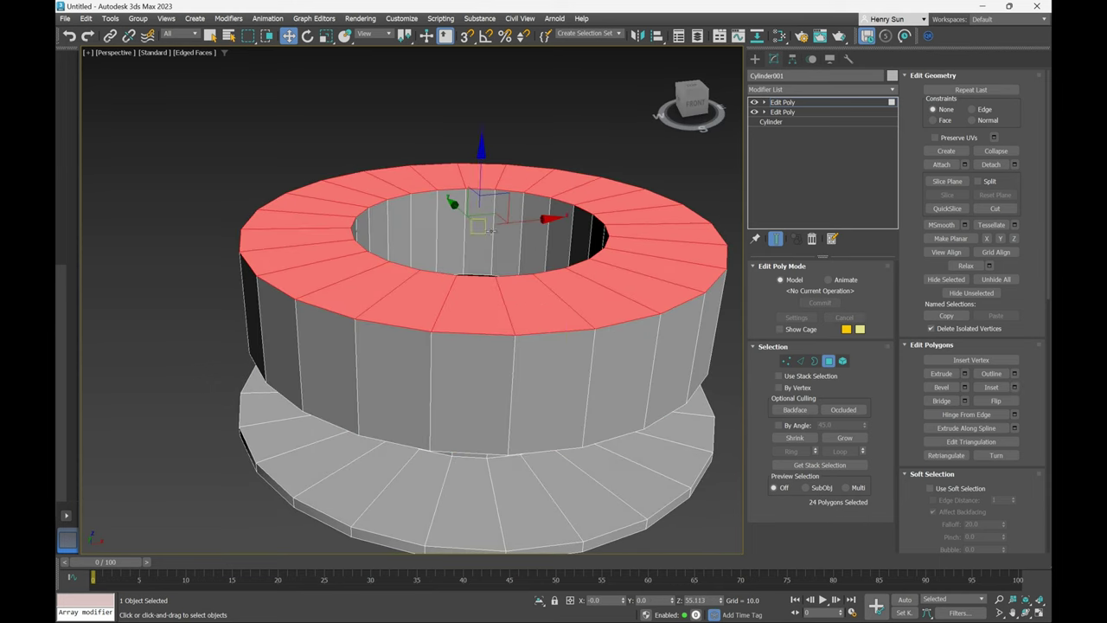
alt+middle_drag(492, 231, 453, 153)
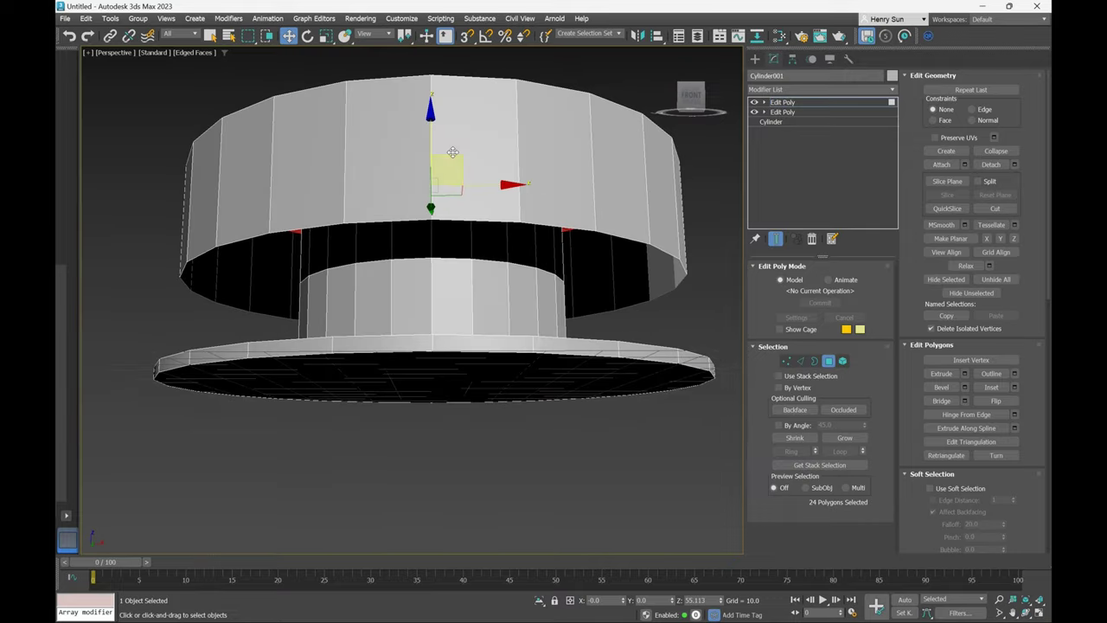
alt+middle_drag(502, 271, 411, 293)
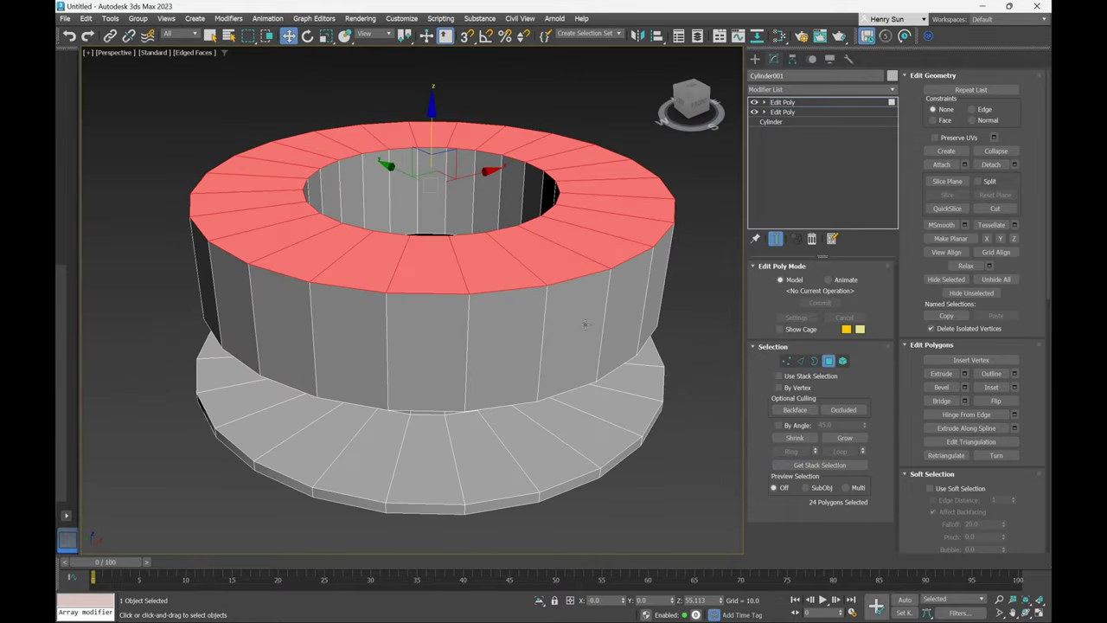
Delete the uppermost Edit Poly modifier from the cylinder to discard the test modeling.
right_click(793, 112)
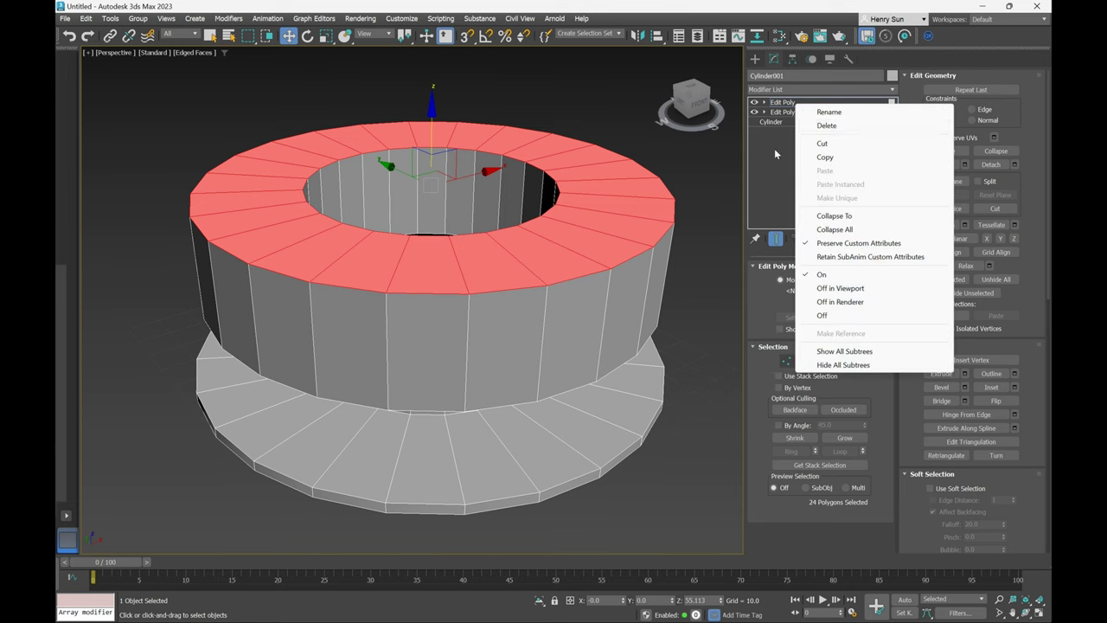
click(789, 104)
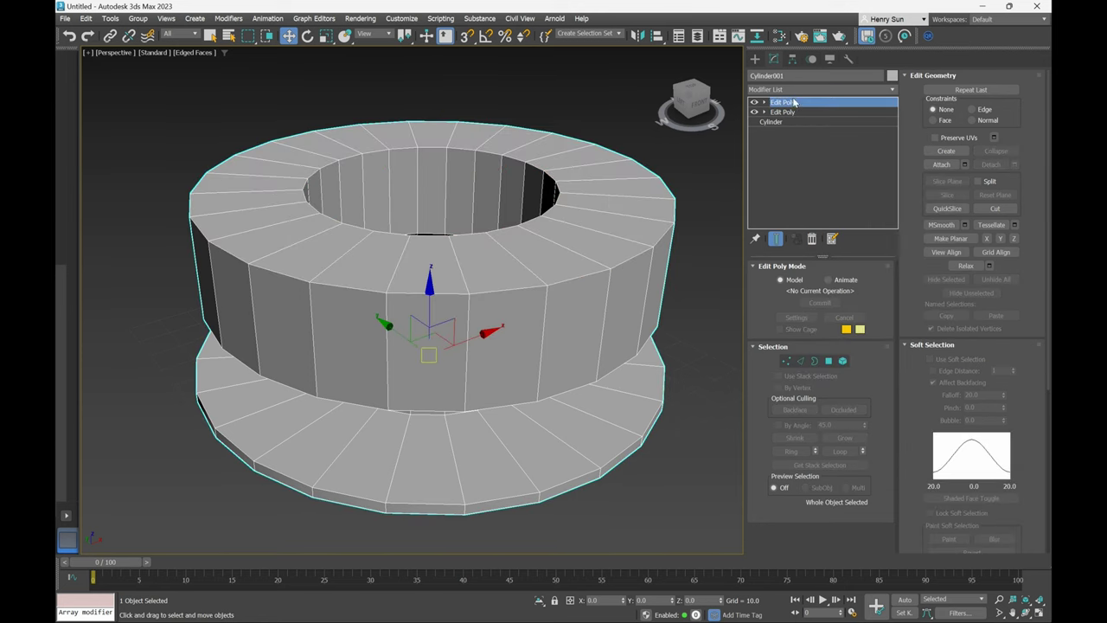
click(813, 241)
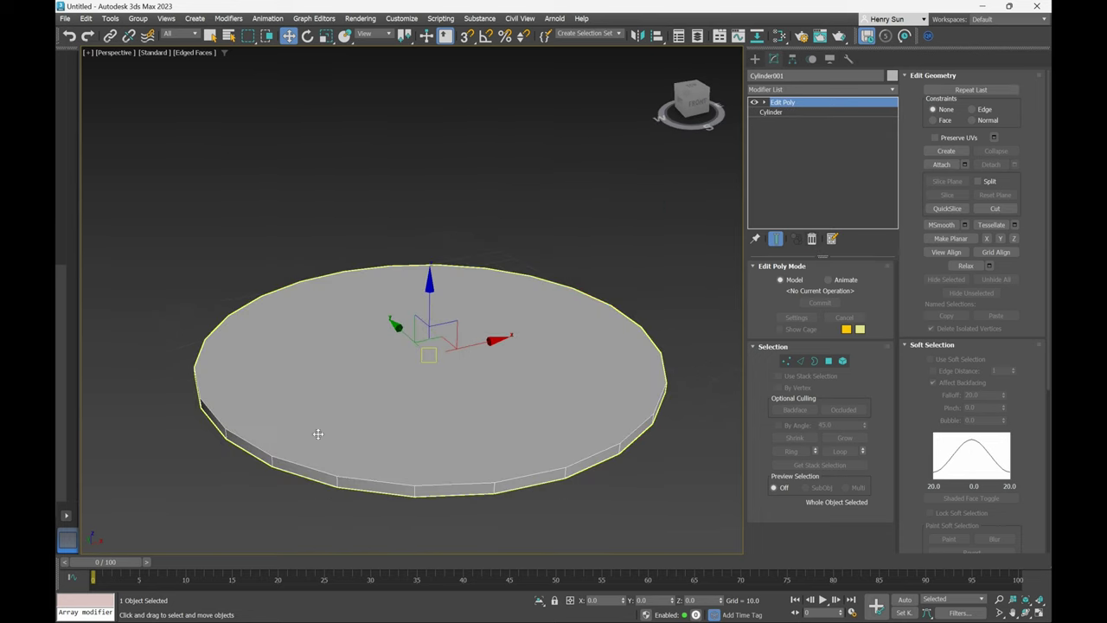
Add a second Edit Poly modifier on top of the cylinder's existing Edit Poly.
alt+middle_drag(317, 435, 532, 400)
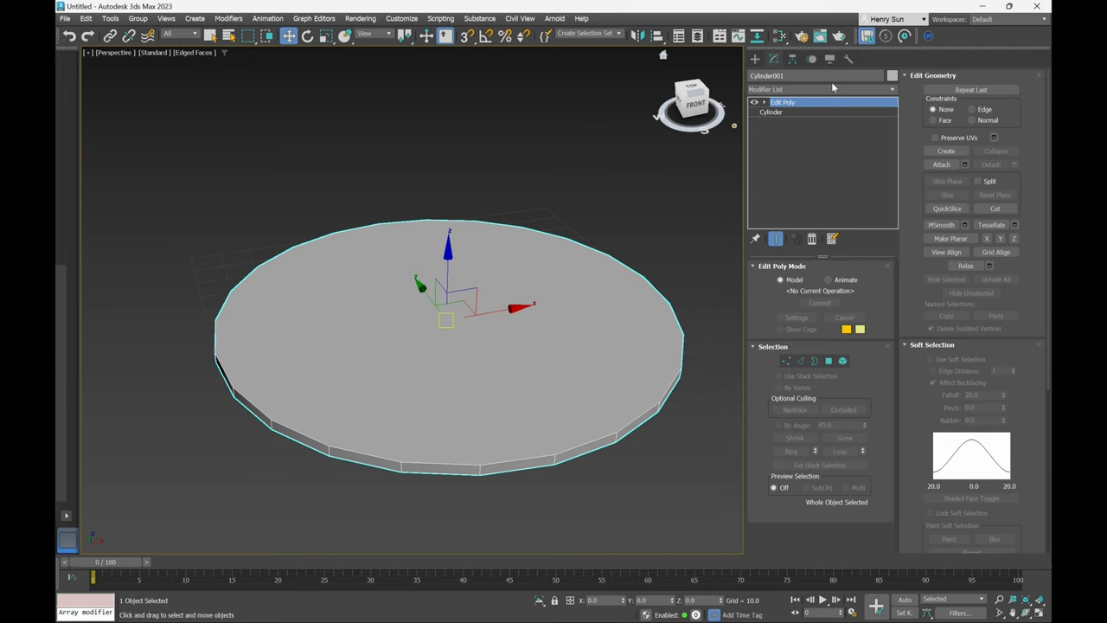
click(869, 92)
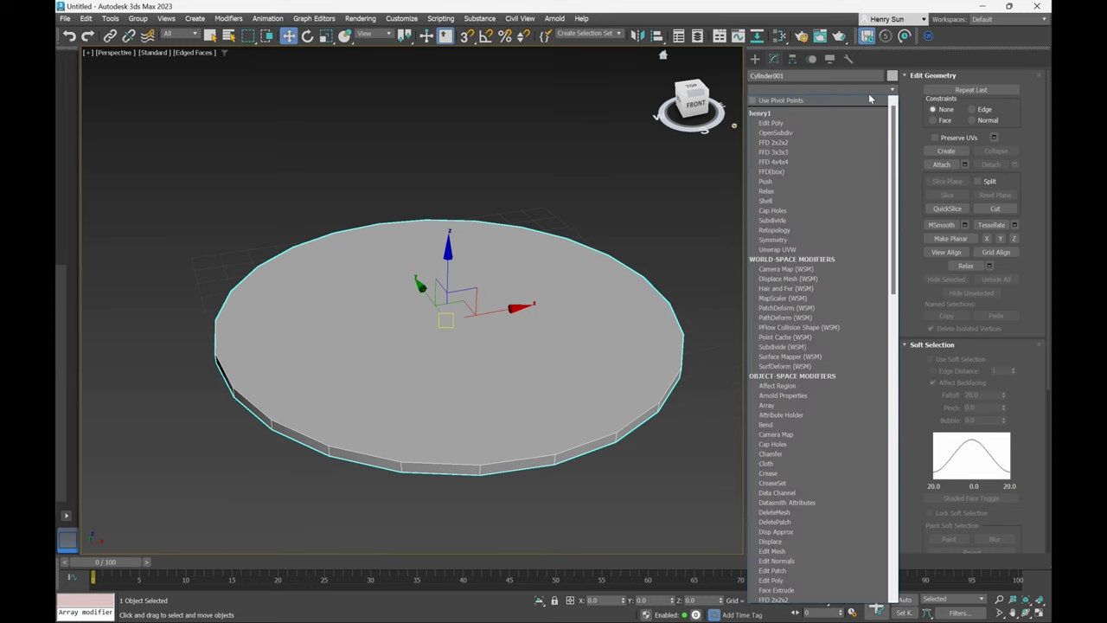
scroll(808, 103, down, 1)
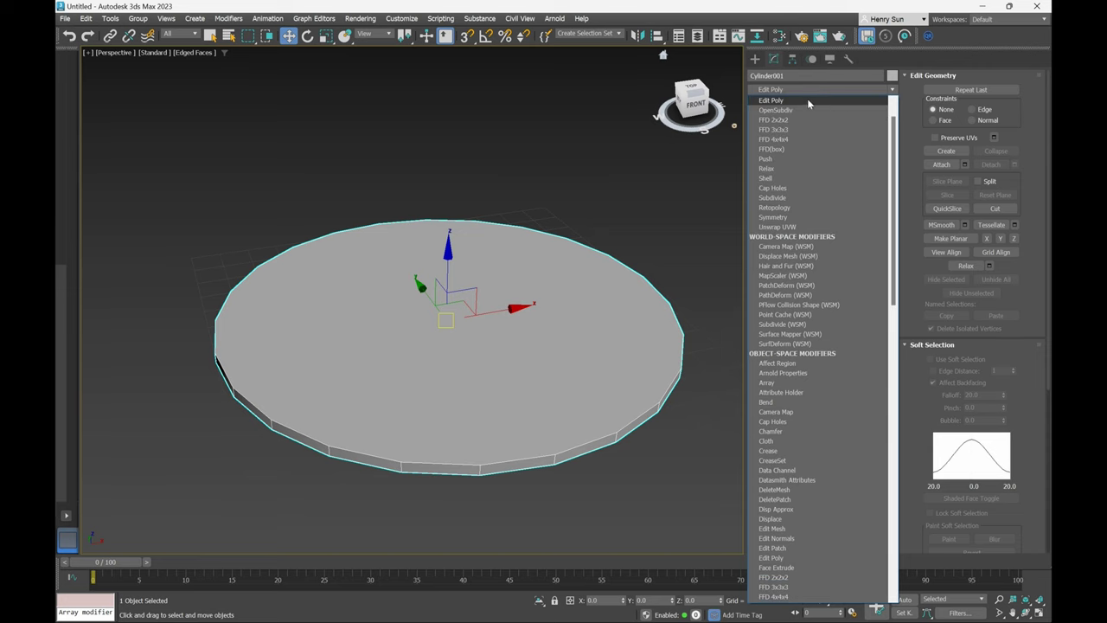
click(777, 102)
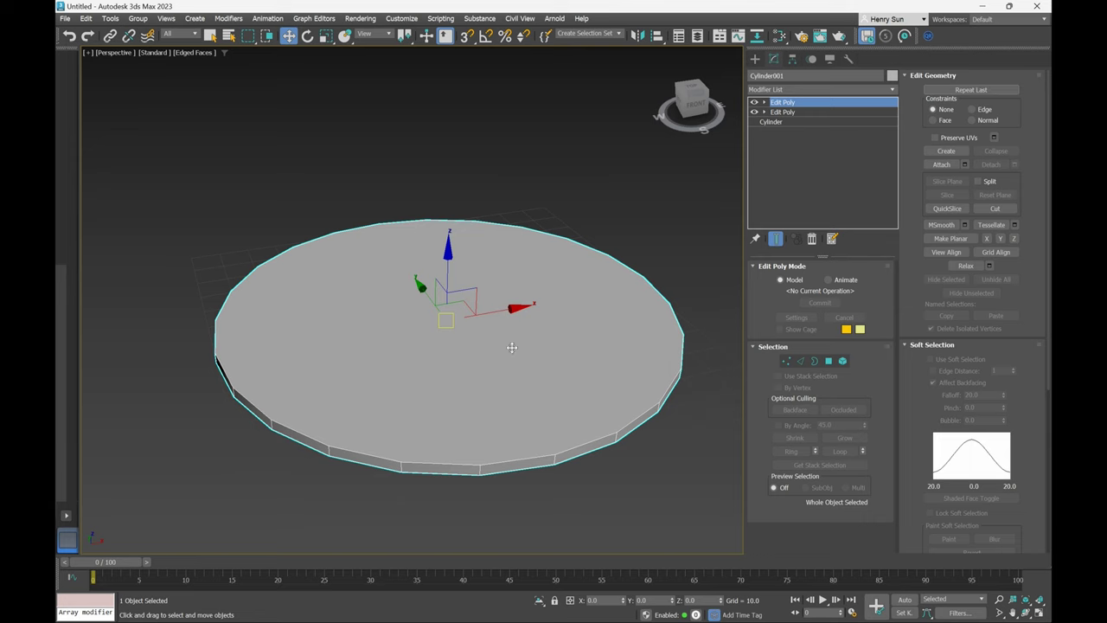
Cycle the new Edit Poly through the Edge, Border and Element sub-object levels and settle on Polygon.
middle_drag(546, 315, 579, 264)
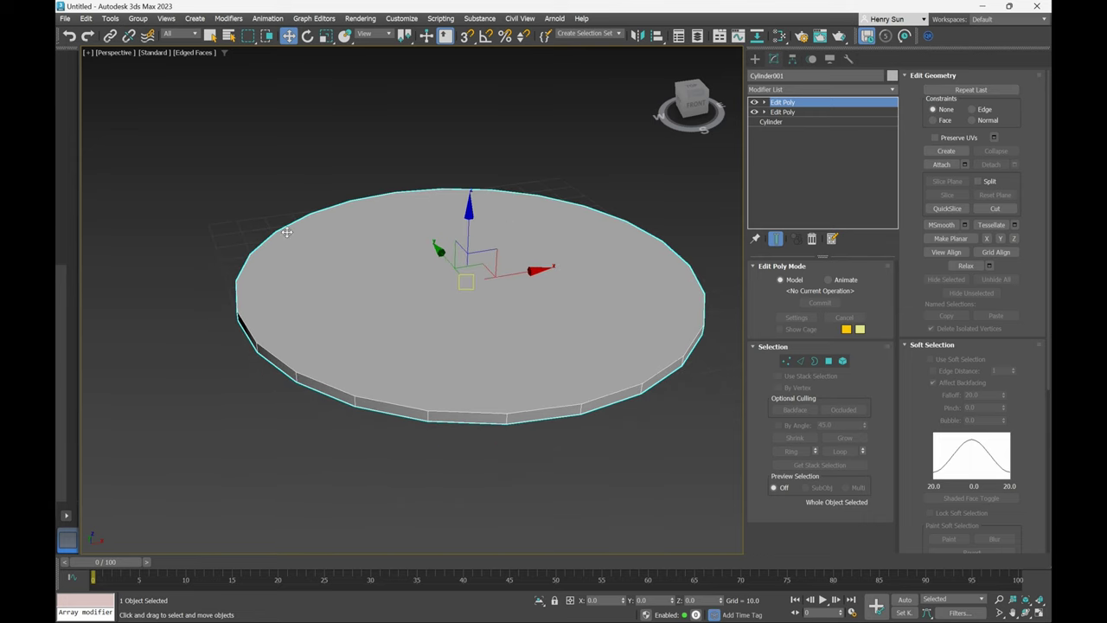
mouse_move(519, 366)
alt+middle_down()
mouse_move(506, 373)
mouse_move(524, 366)
alt+middle_up()
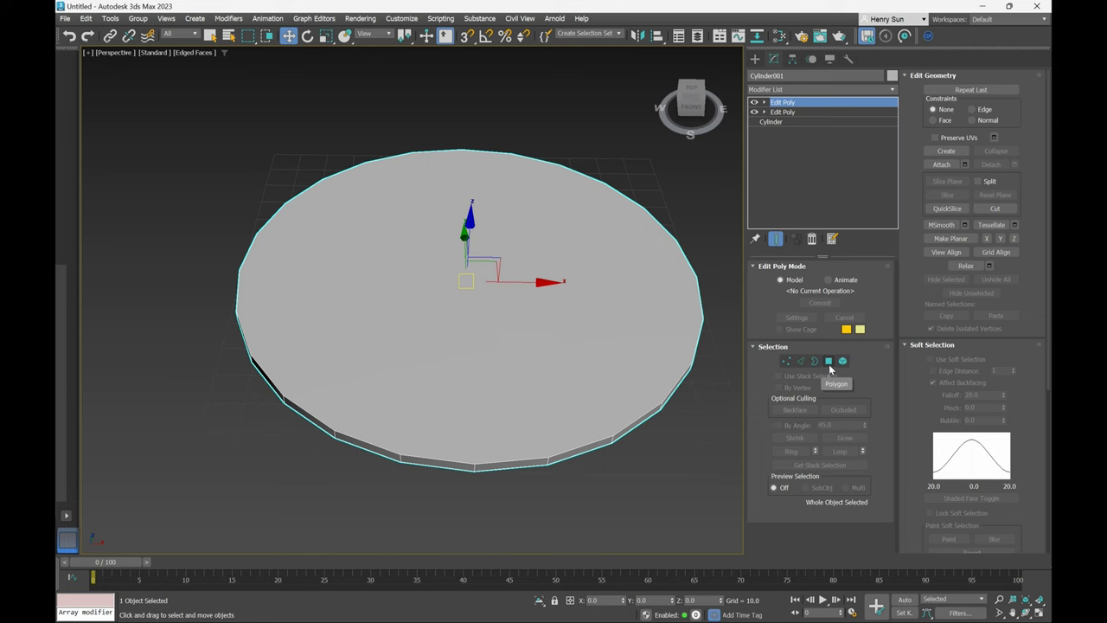
click(829, 364)
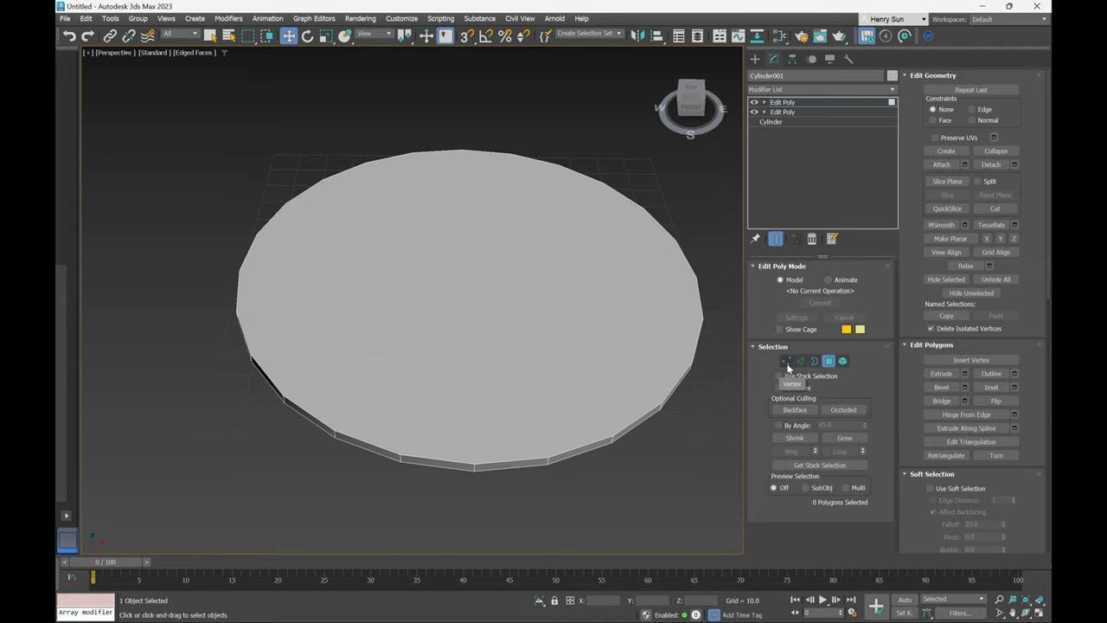
click(800, 360)
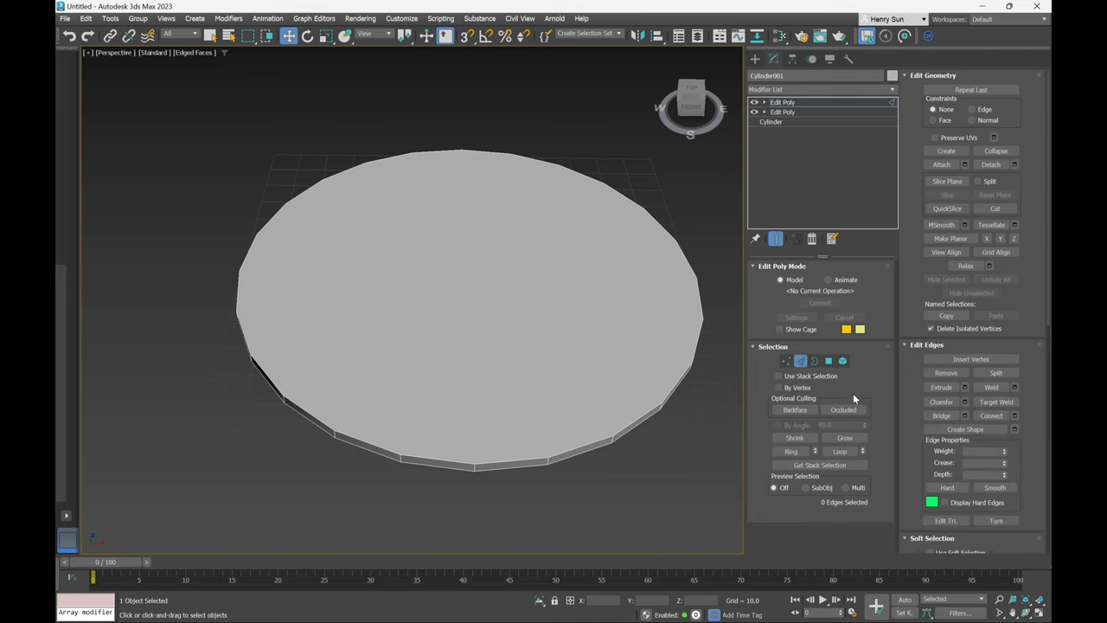
key(3)
key(4)
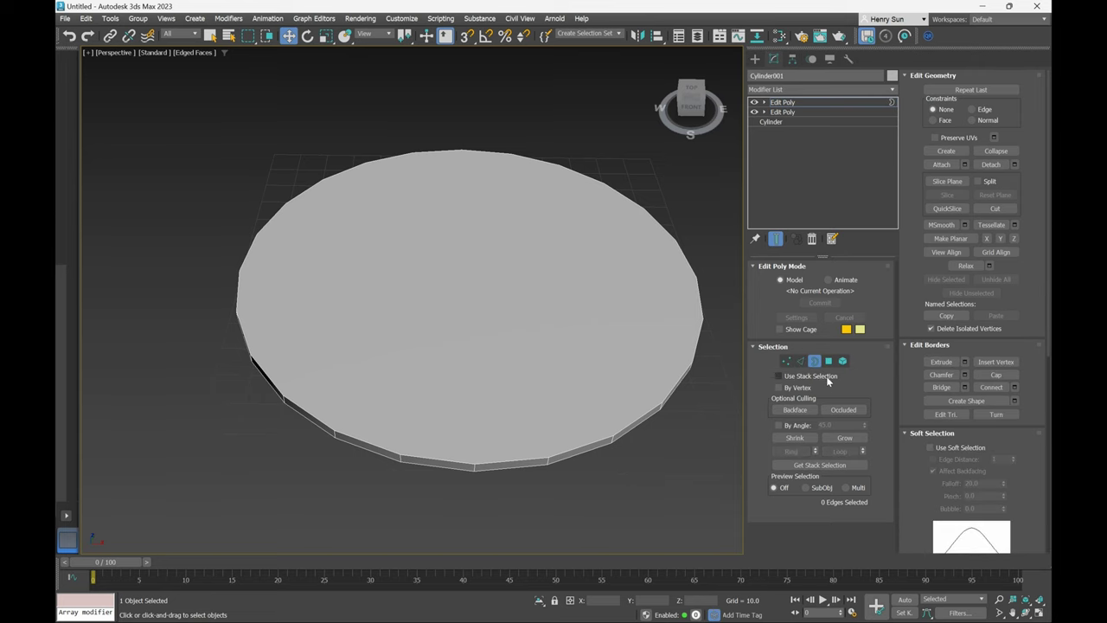
key(5)
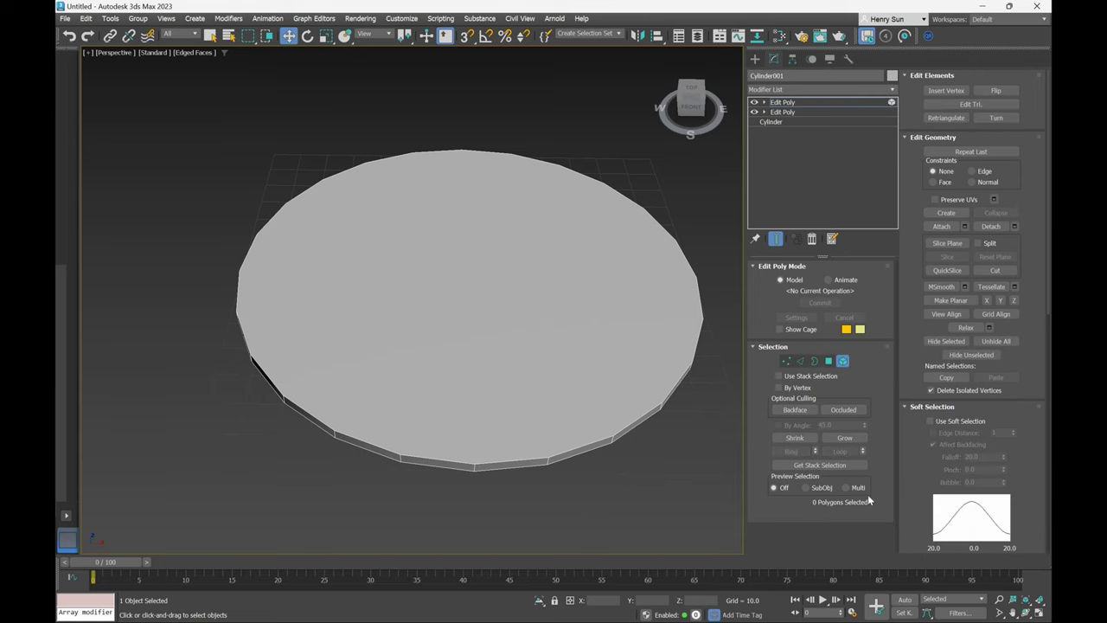
key(4)
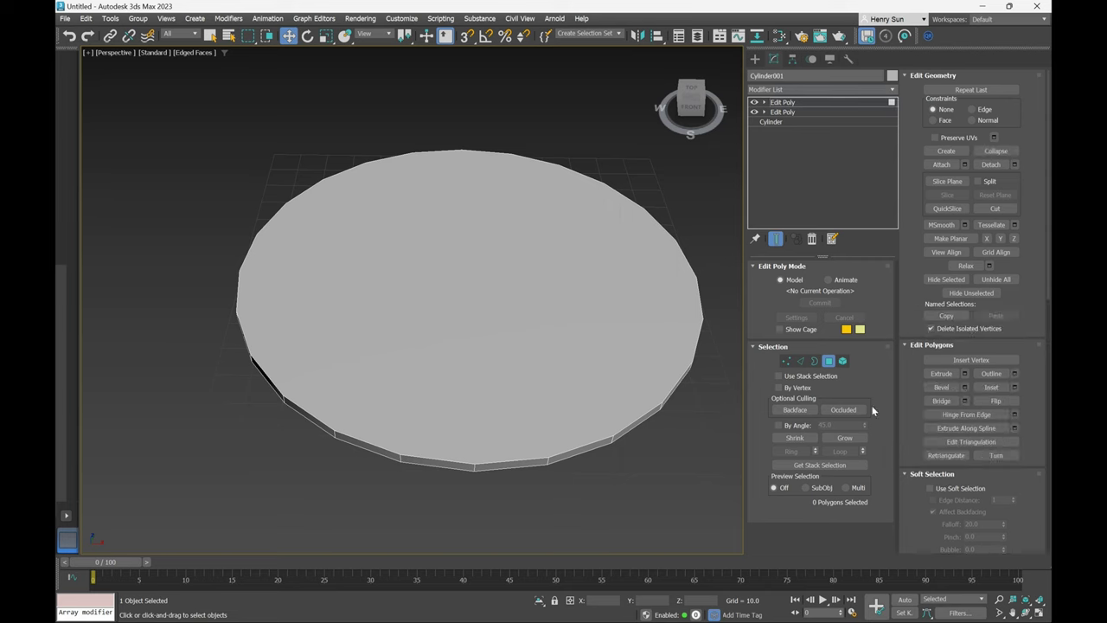
Select the large polygon that forms the disc's top face.
alt+middle_drag(625, 390, 511, 342)
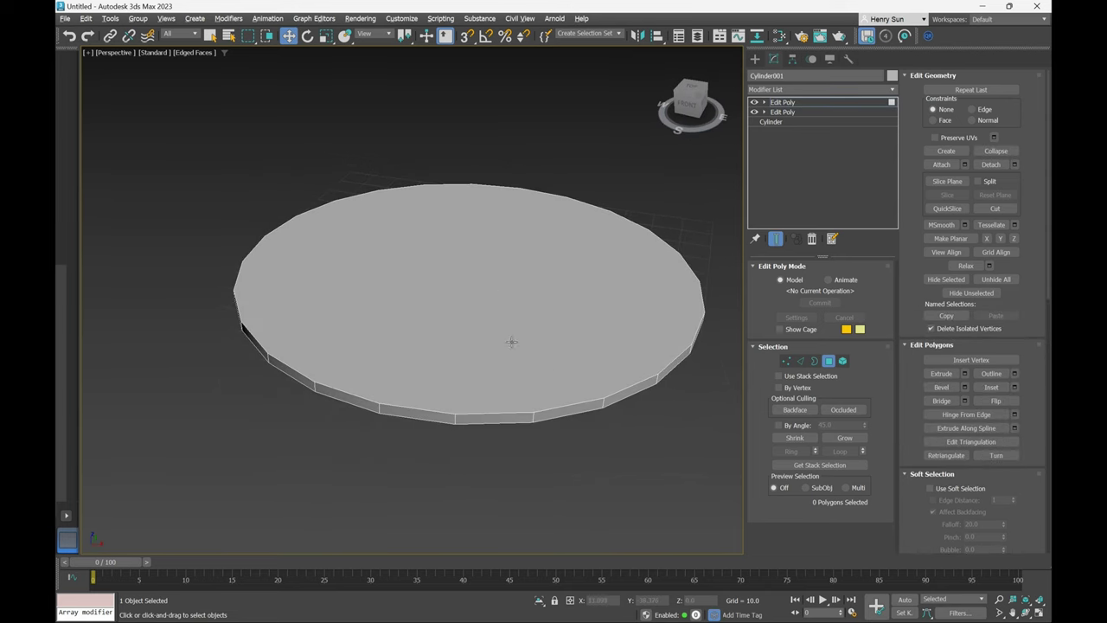
click(504, 288)
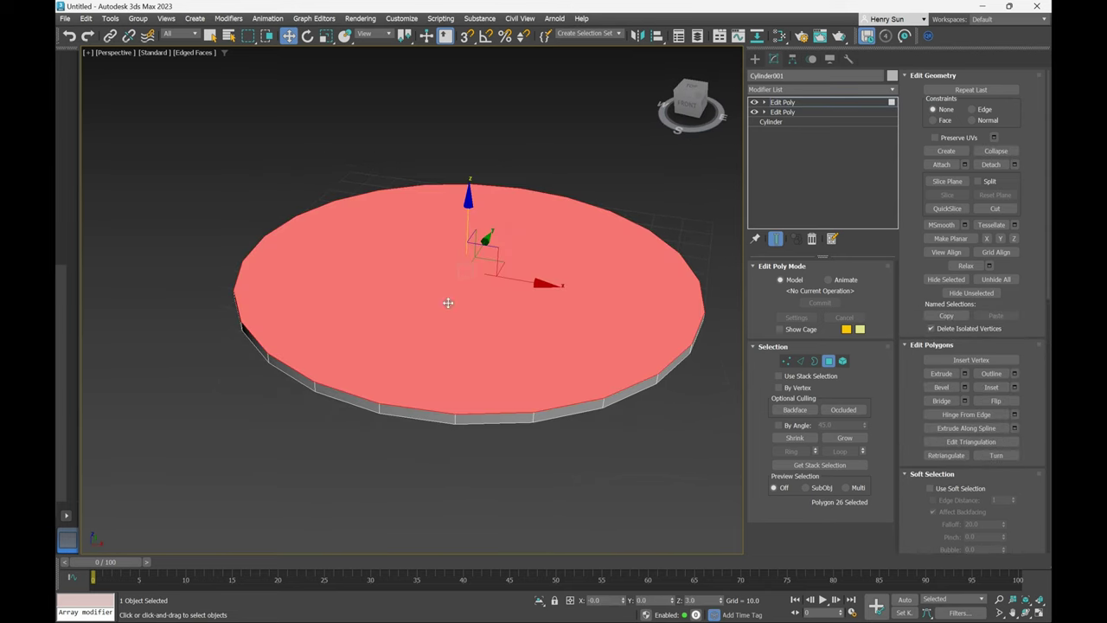
middle_drag(496, 275, 529, 321)
middle_drag(589, 354, 535, 345)
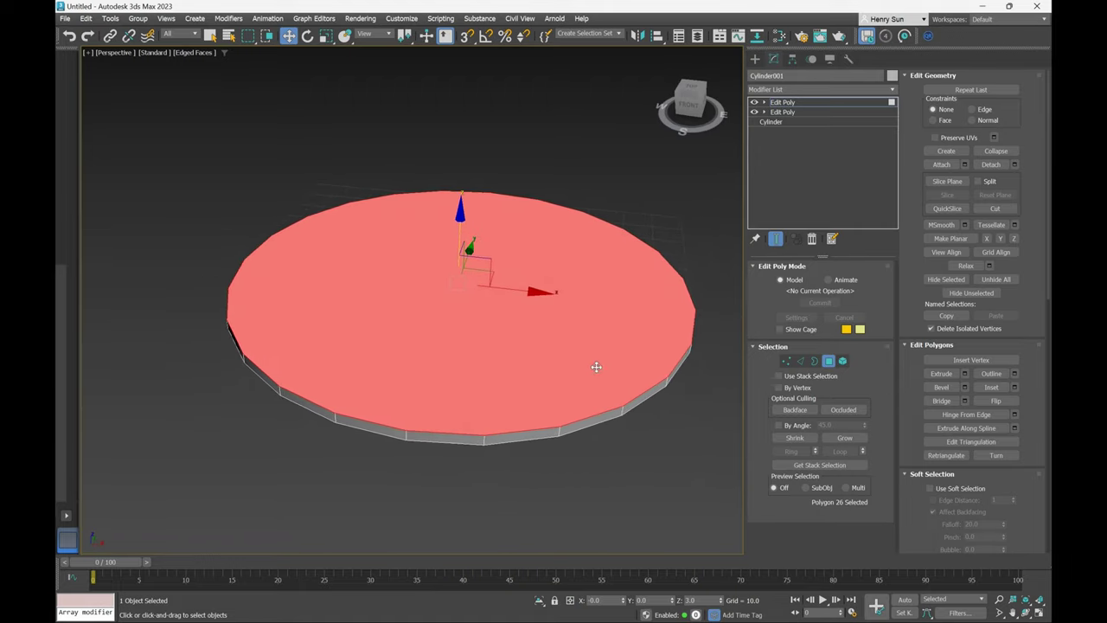
Toggle the shaded display of selected faces off and on, leaving the selected top polygon shaded.
click(653, 451)
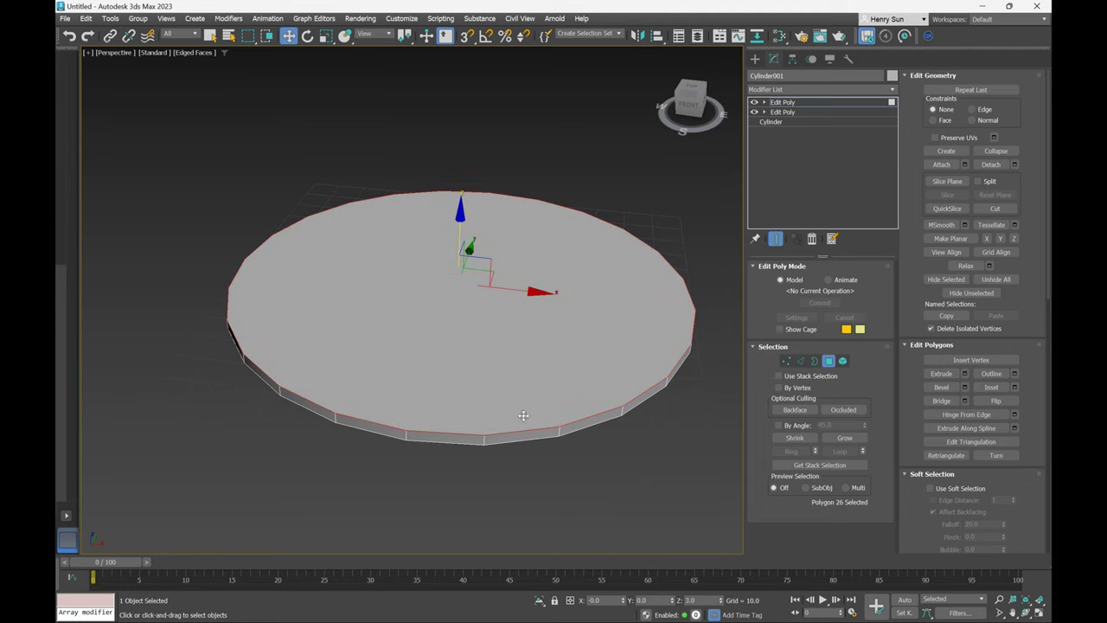
click(584, 396)
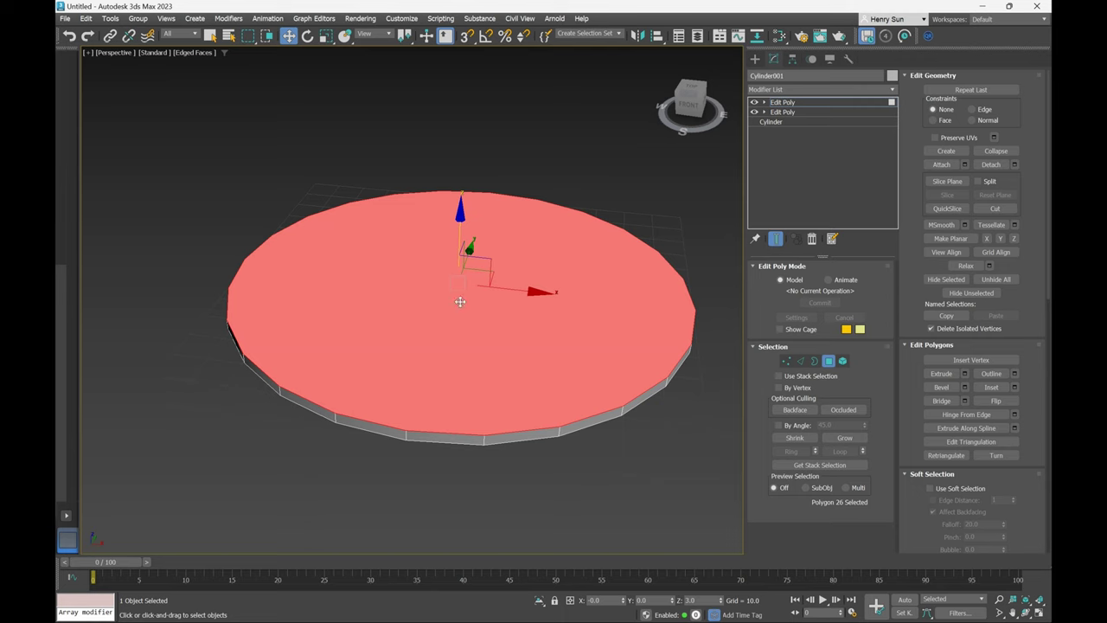
alt+middle_drag(517, 346, 511, 349)
key(F2)
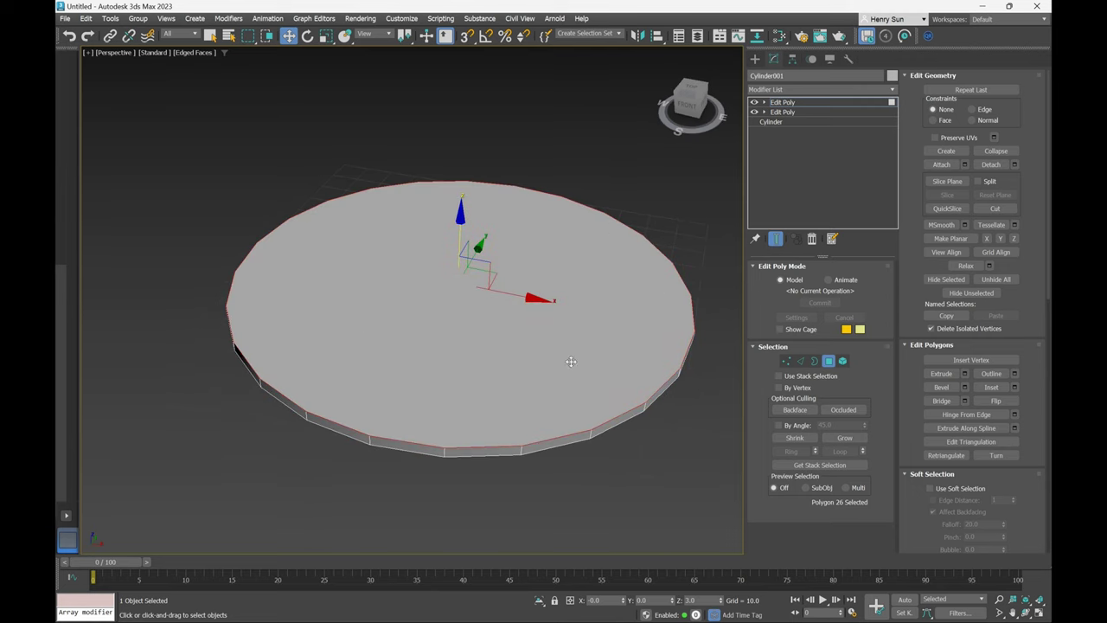
key(F2)
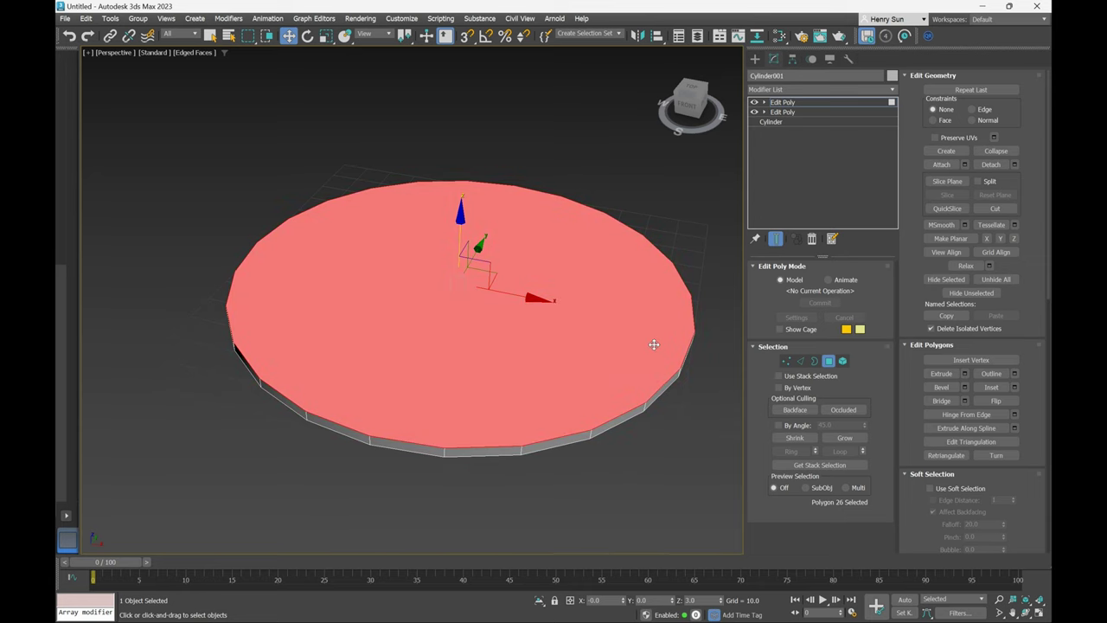
key(F2)
key(F2)
alt+middle_drag(580, 366, 436, 349)
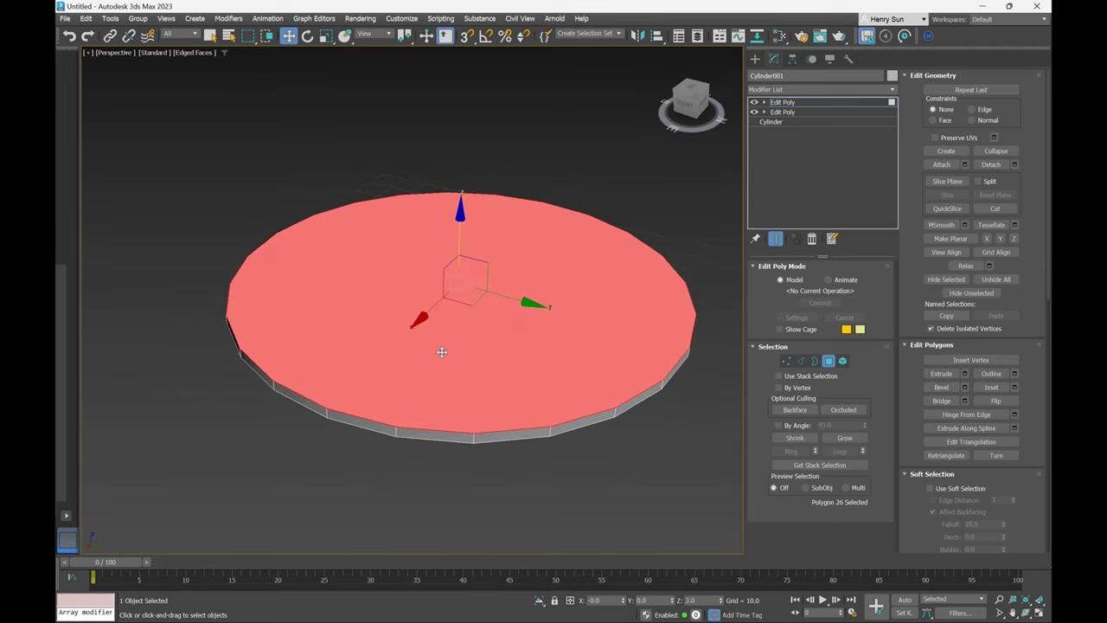
Inset the disc's top polygon slightly by scaling in a new face, forming a narrow ring of polygons around its rim.
key(r)
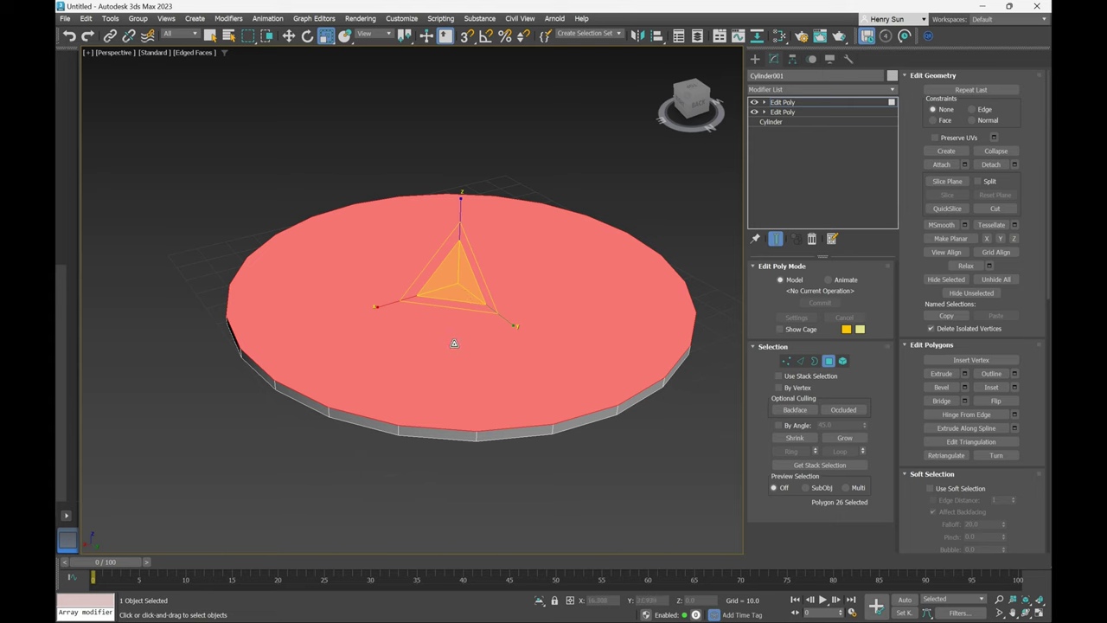
middle_drag(455, 344, 480, 340)
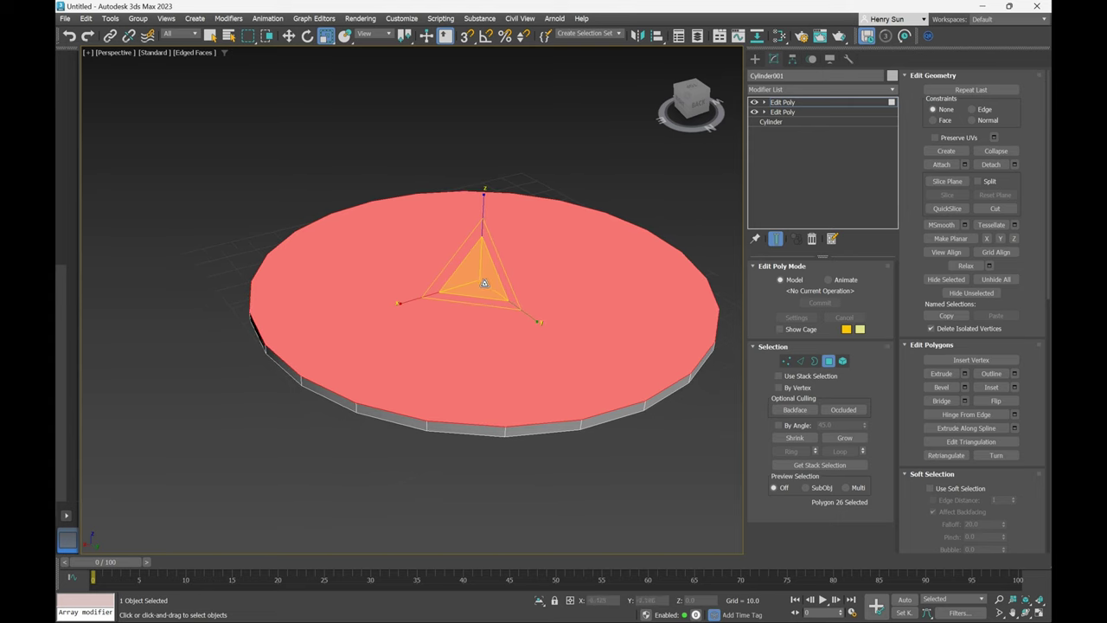
alt+middle_drag(296, 282, 292, 302)
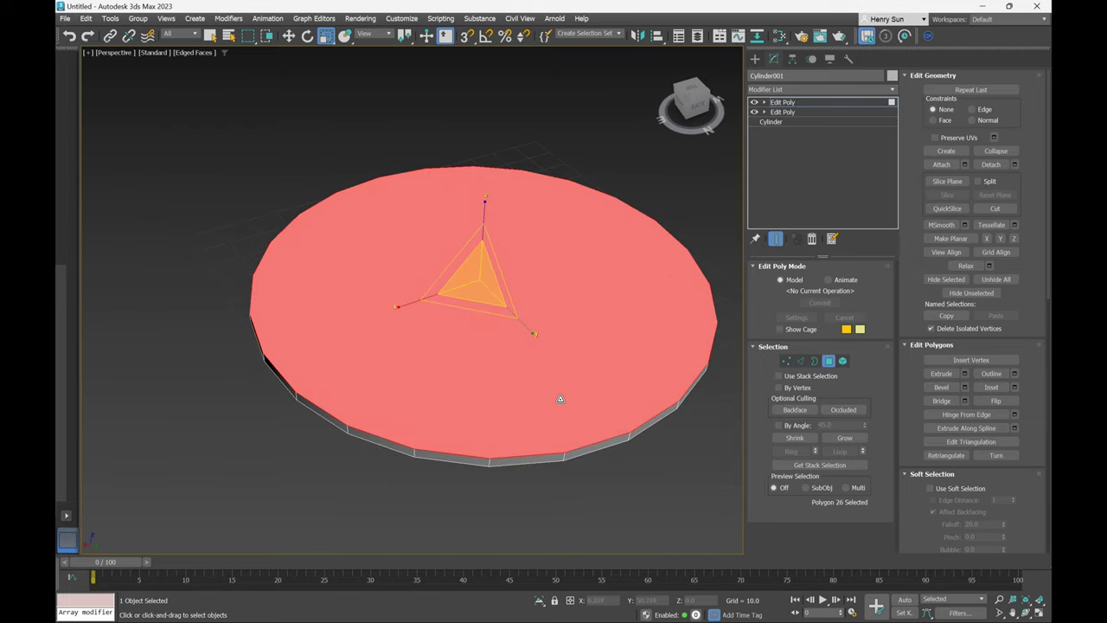
scroll(560, 398, up, 3)
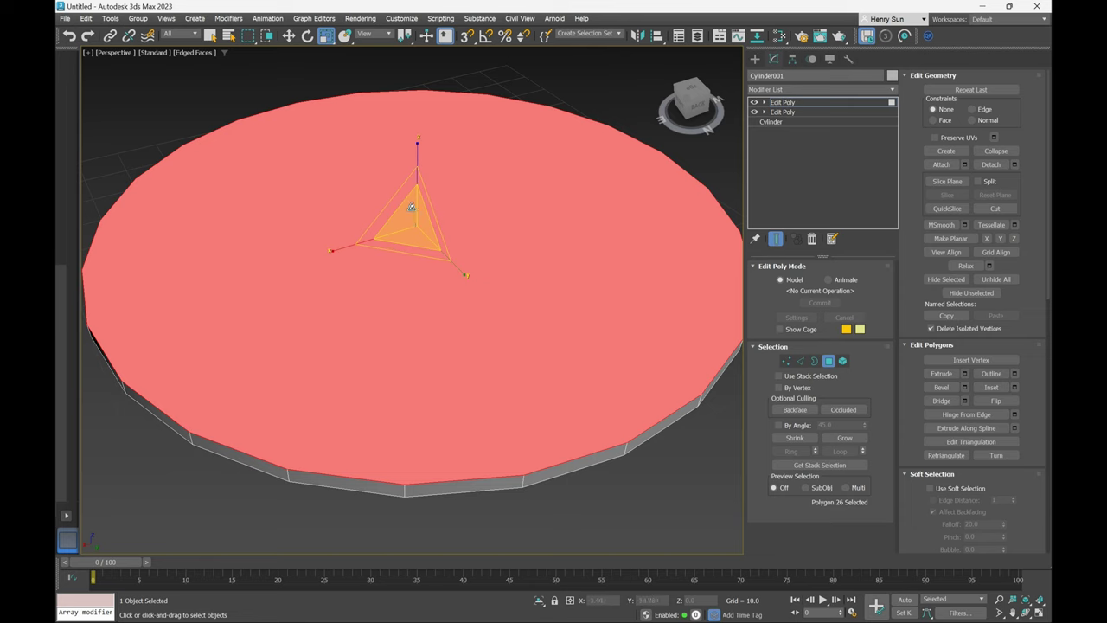
drag(411, 220, 423, 236)
scroll(490, 332, down, 4)
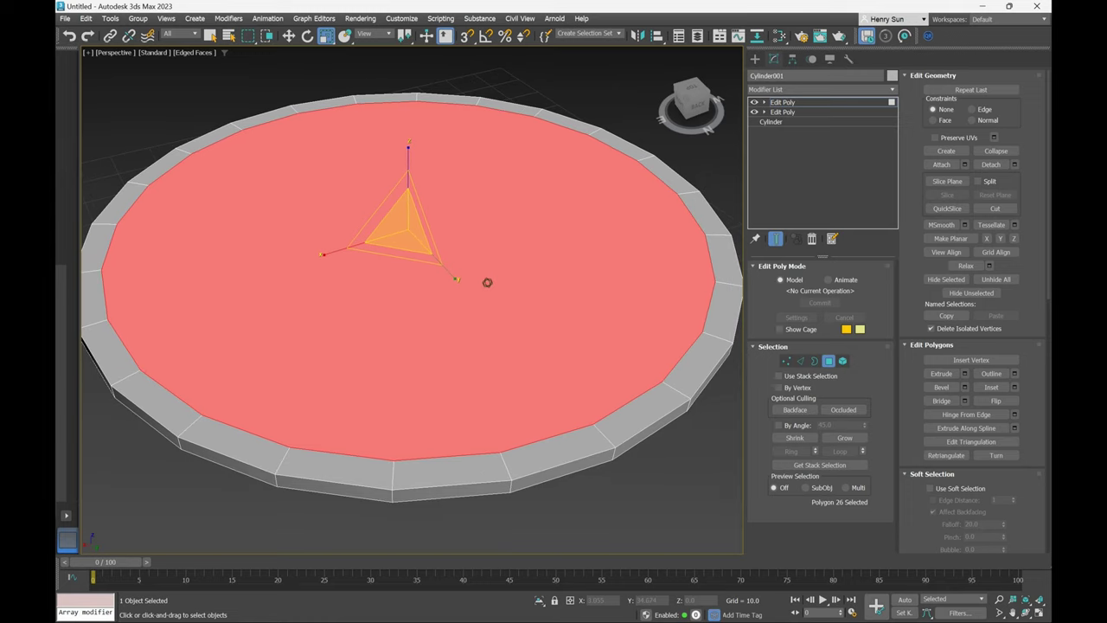
alt+middle_drag(488, 340, 490, 340)
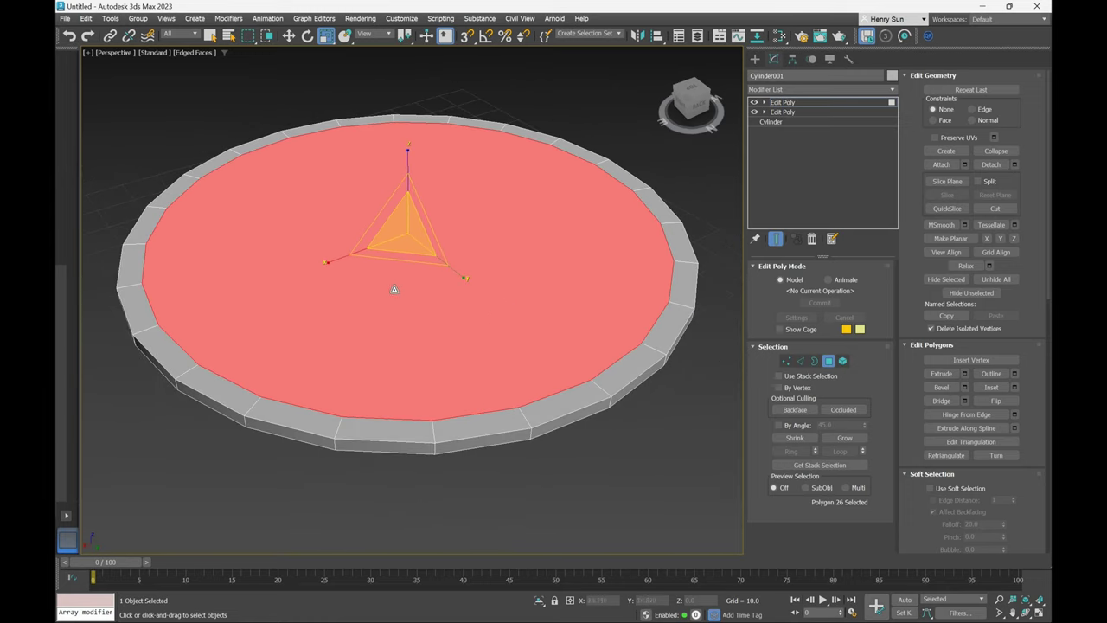
Inset the selected top polygon again by scaling in a new face, leaving a central circle about a third of the disc's width.
middle_drag(527, 283, 538, 323)
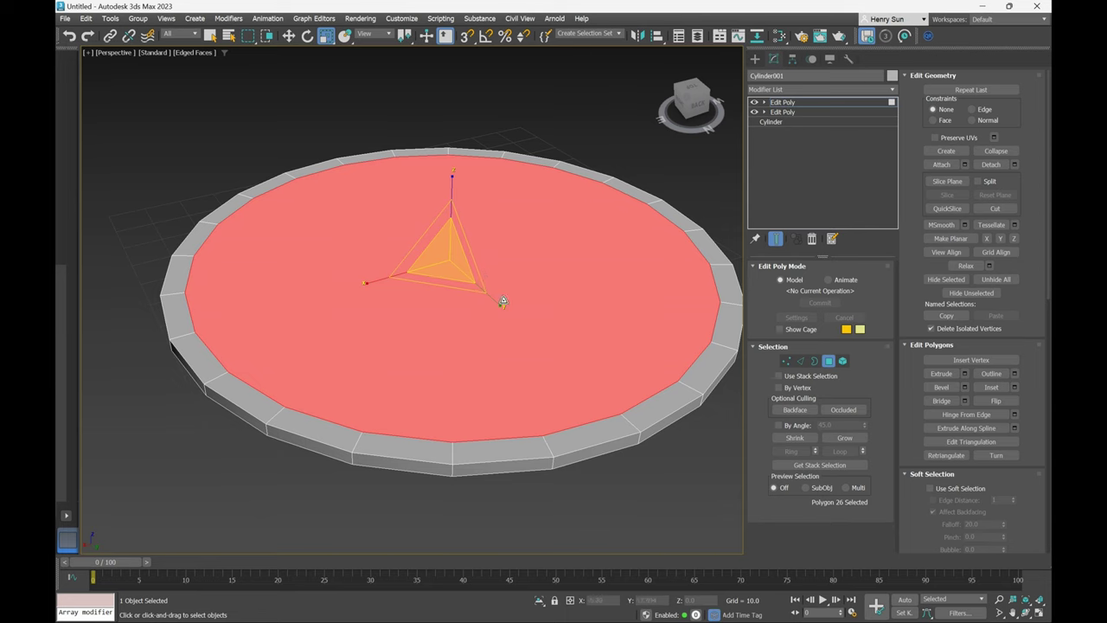
middle_drag(432, 311, 453, 317)
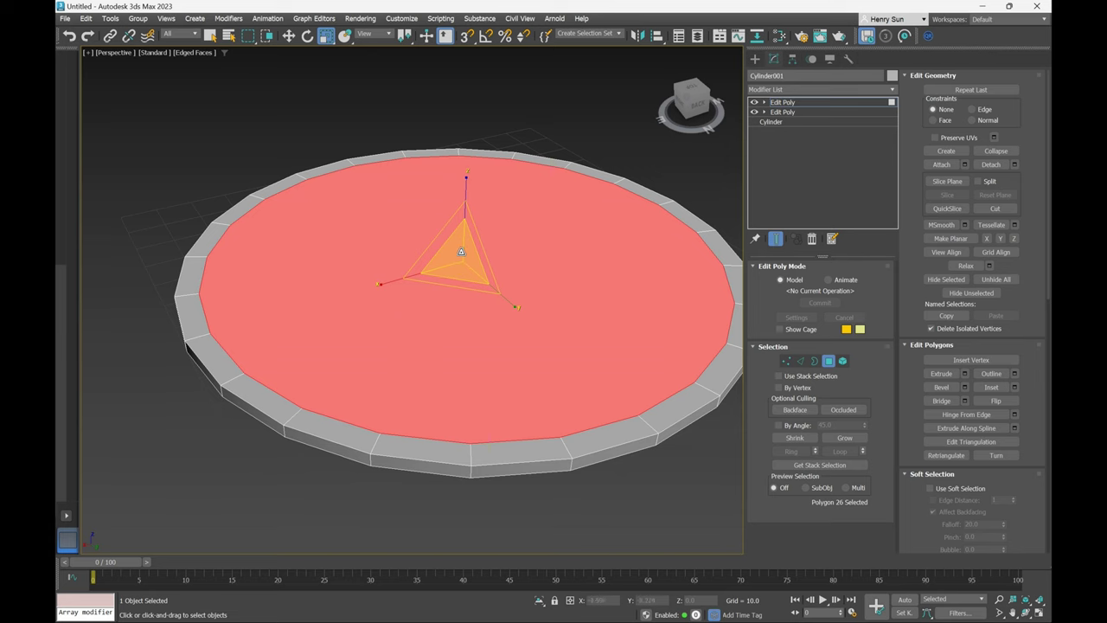
drag(461, 251, 460, 324)
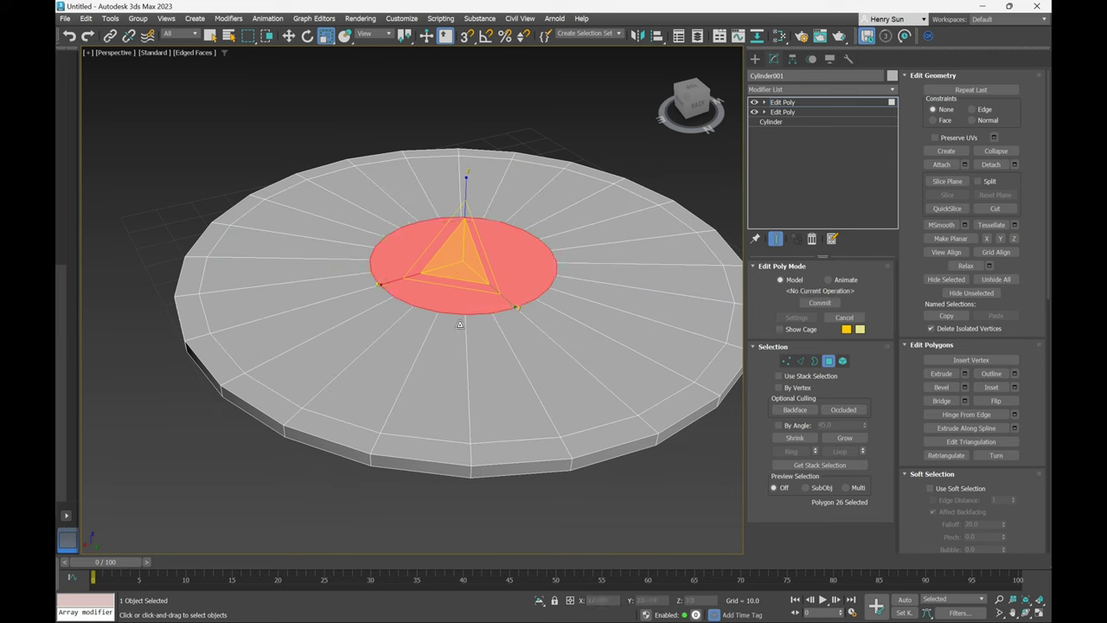
mouse_move(460, 325)
alt+middle_down()
mouse_move(469, 331)
mouse_move(457, 351)
mouse_move(469, 322)
mouse_move(461, 330)
alt+middle_up()
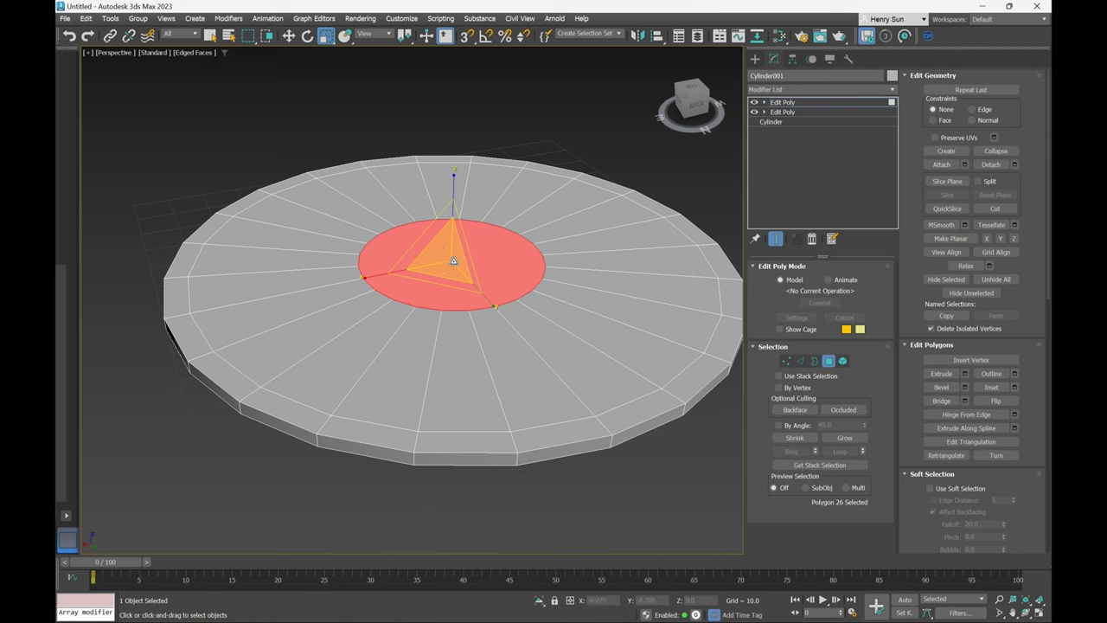
mouse_move(505, 293)
middle_down()
mouse_move(495, 282)
mouse_move(491, 300)
middle_up()
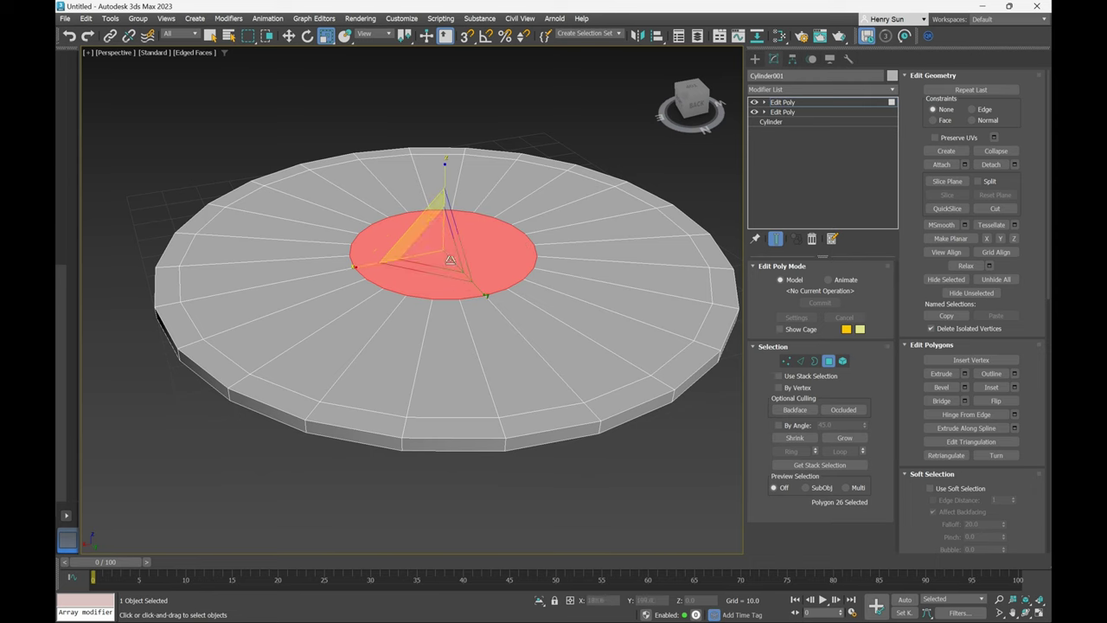
Add the whole ring of narrow rim polygons to the selection alongside the central circular polygon.
middle_drag(454, 290, 457, 274)
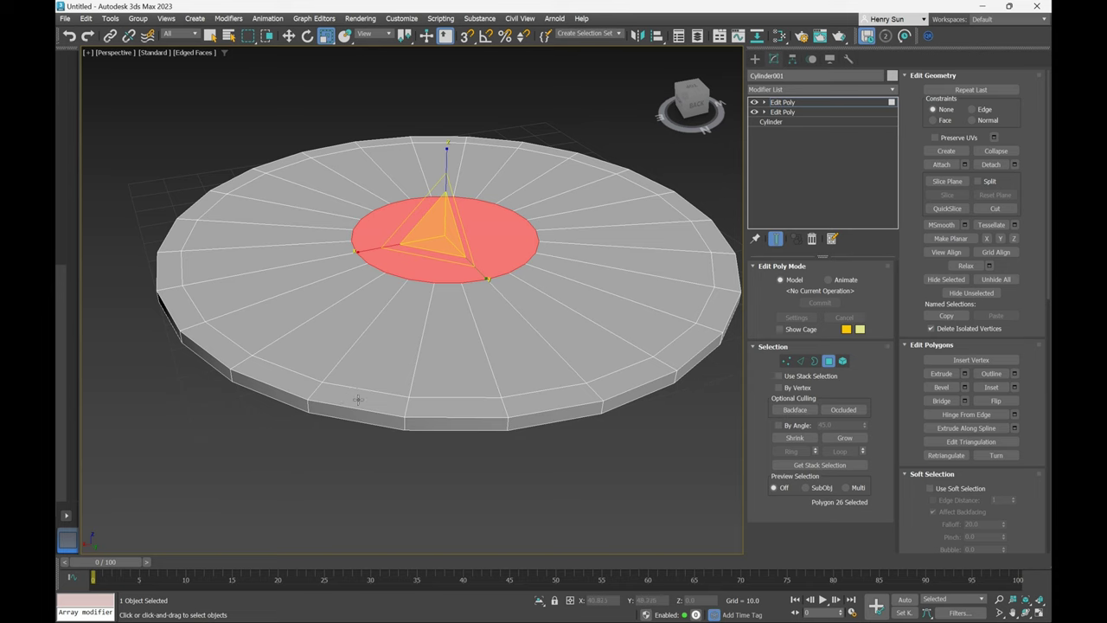
ctrl+click(357, 398)
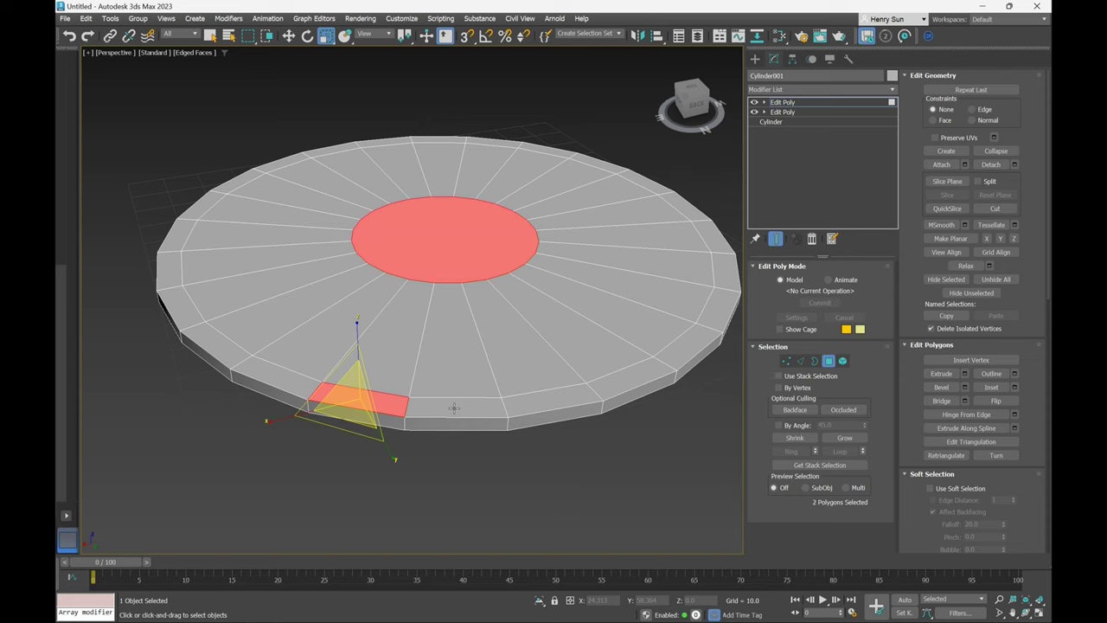
shift+click(453, 408)
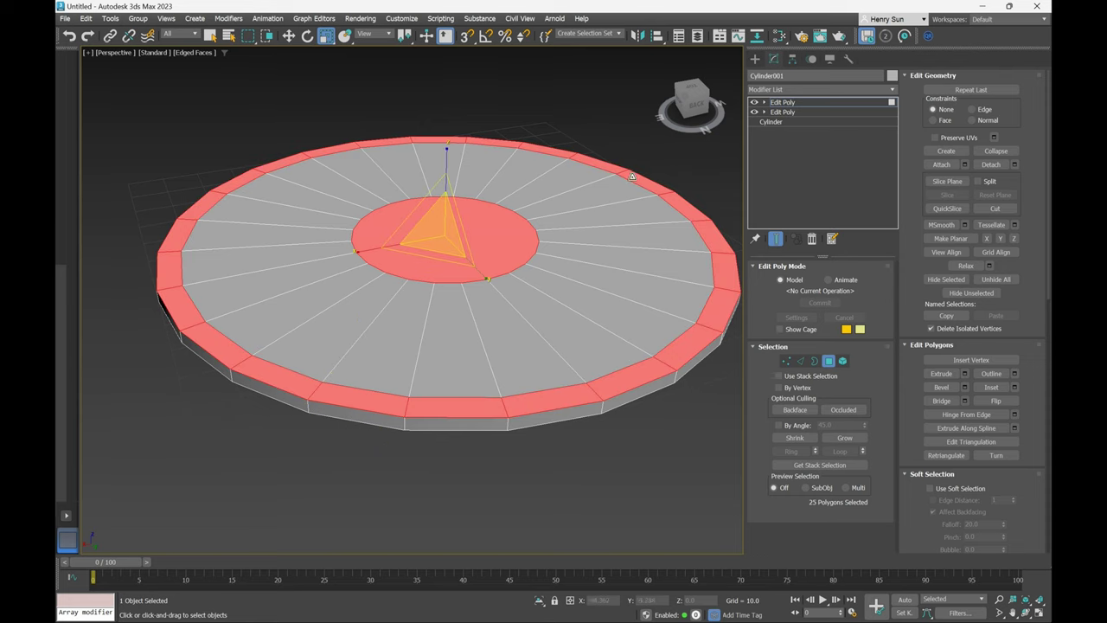
Extrude the selected rim ring and central circle slightly upward along Z by moving out new faces.
middle_drag(633, 177, 527, 261)
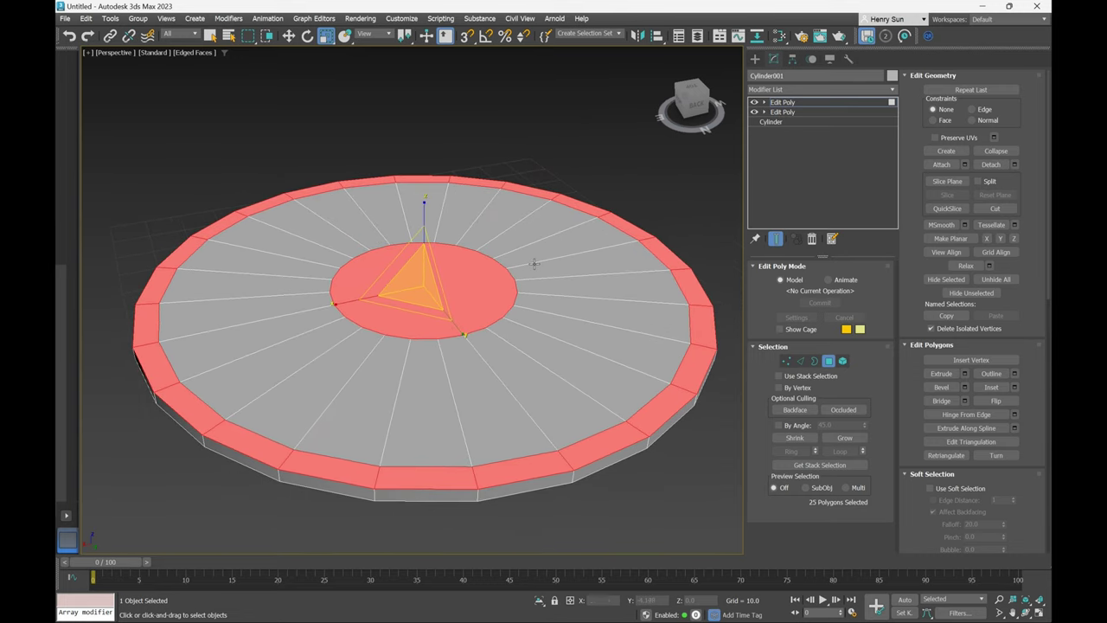
middle_drag(522, 316, 536, 307)
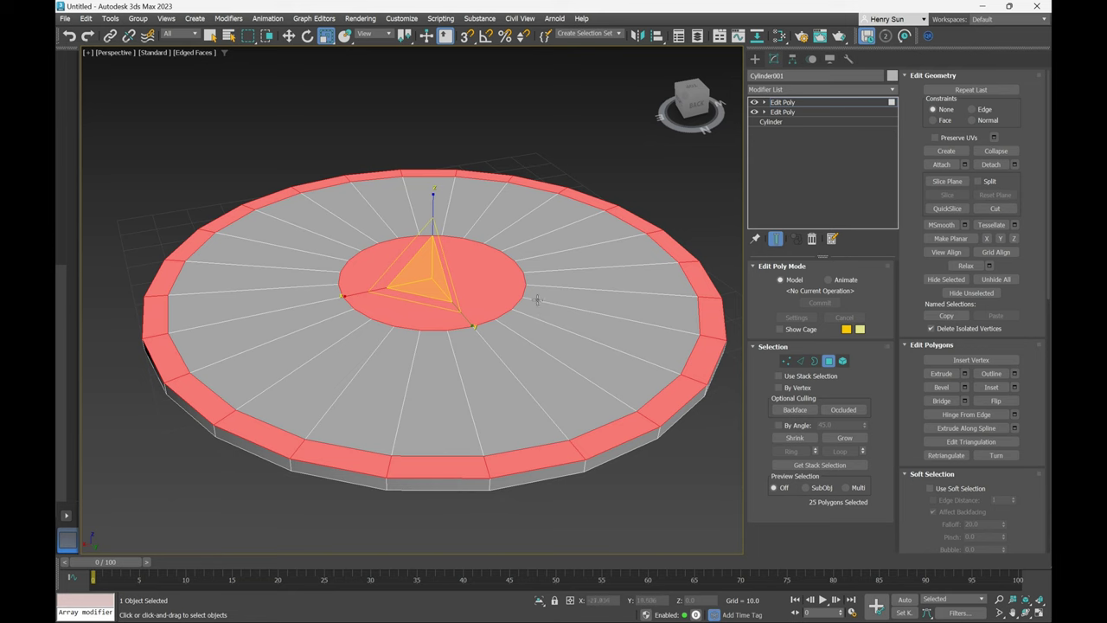
key(w)
alt+middle_drag(459, 291, 471, 284)
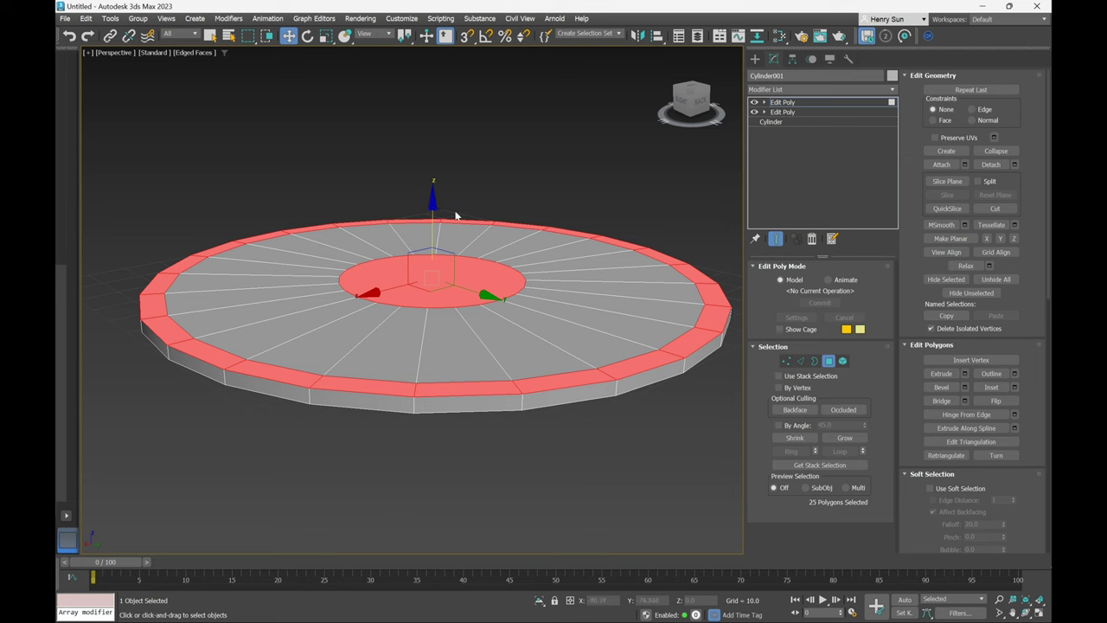
mouse_move(433, 204)
mouse_down()
mouse_move(436, 191)
mouse_move(445, 219)
mouse_up()
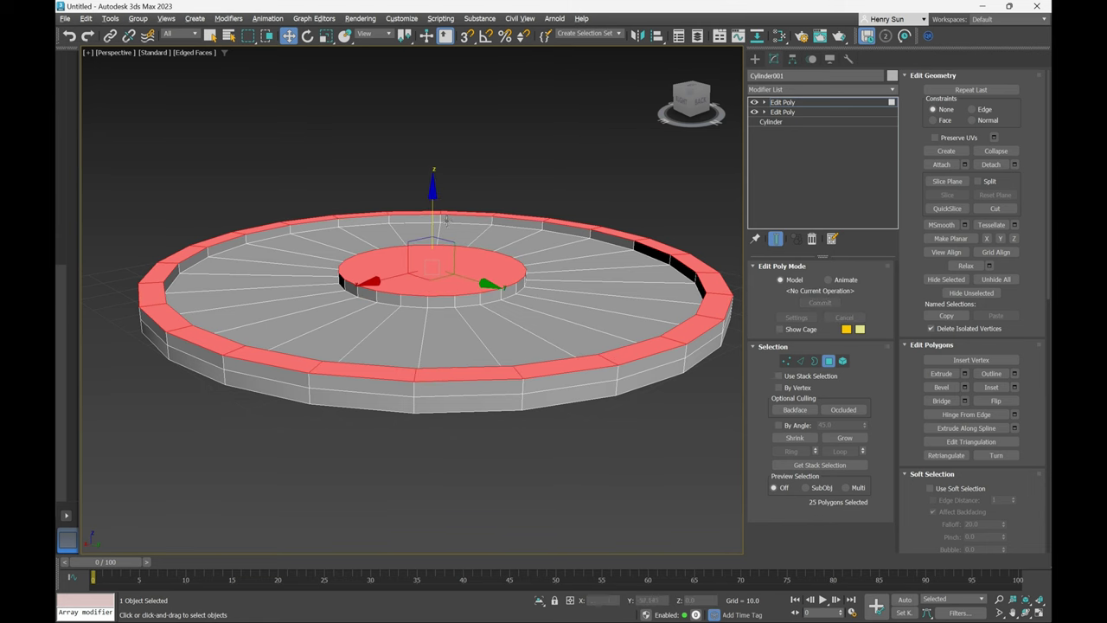
alt+middle_drag(445, 219, 399, 266)
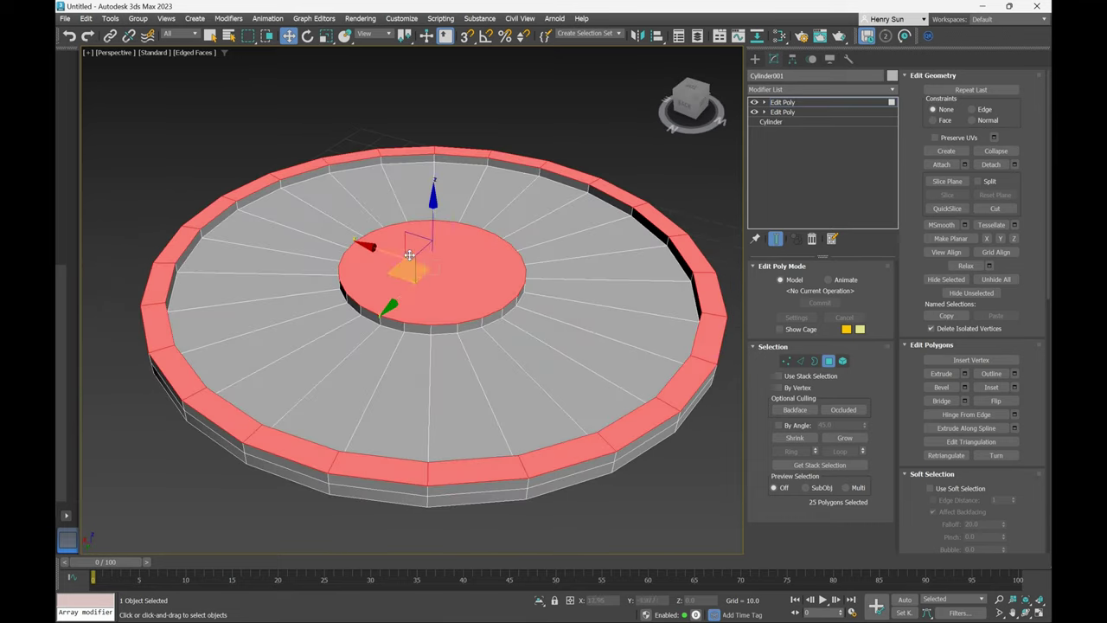
Deselect the polygons, leave the Polygon sub-object level and turn off the edged-faces display to view the plain shaded disc.
click(556, 139)
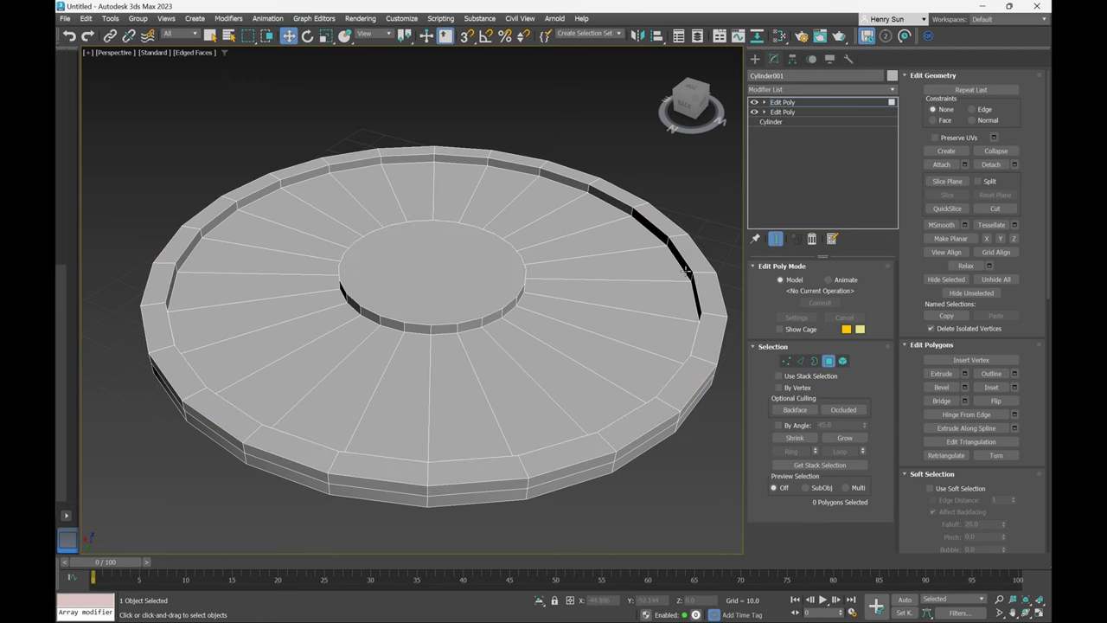
click(828, 360)
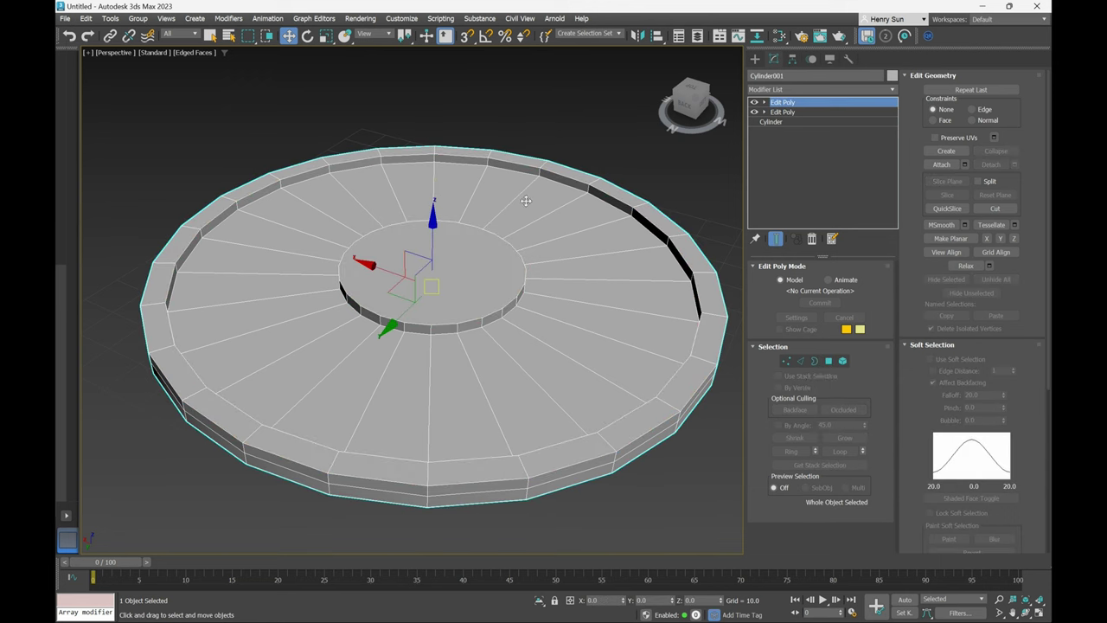
key(F4)
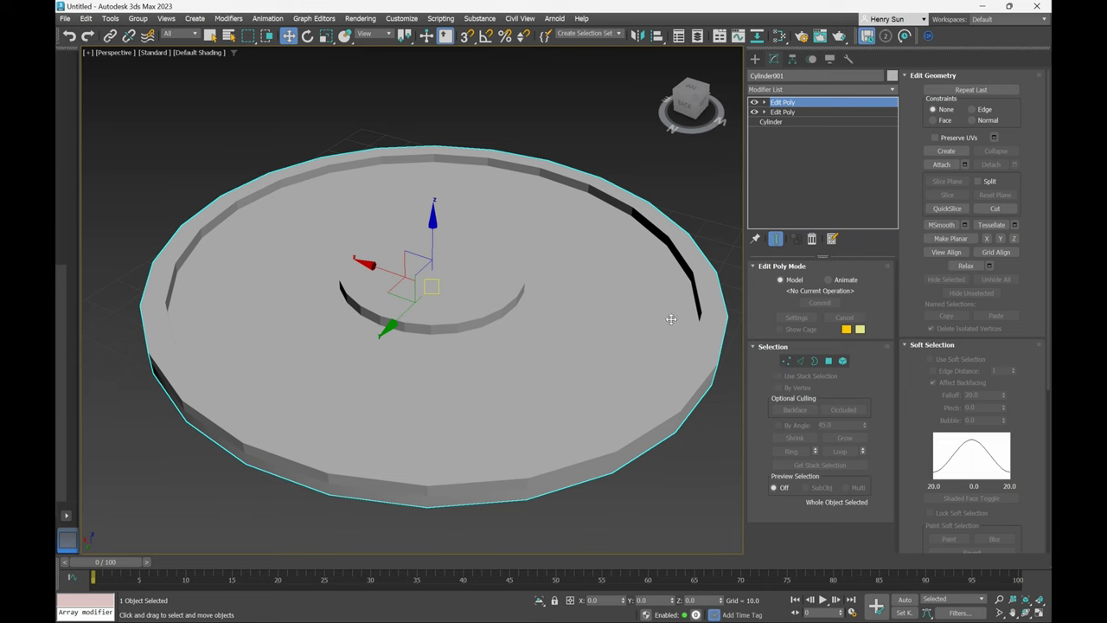
alt+middle_drag(671, 319, 621, 282)
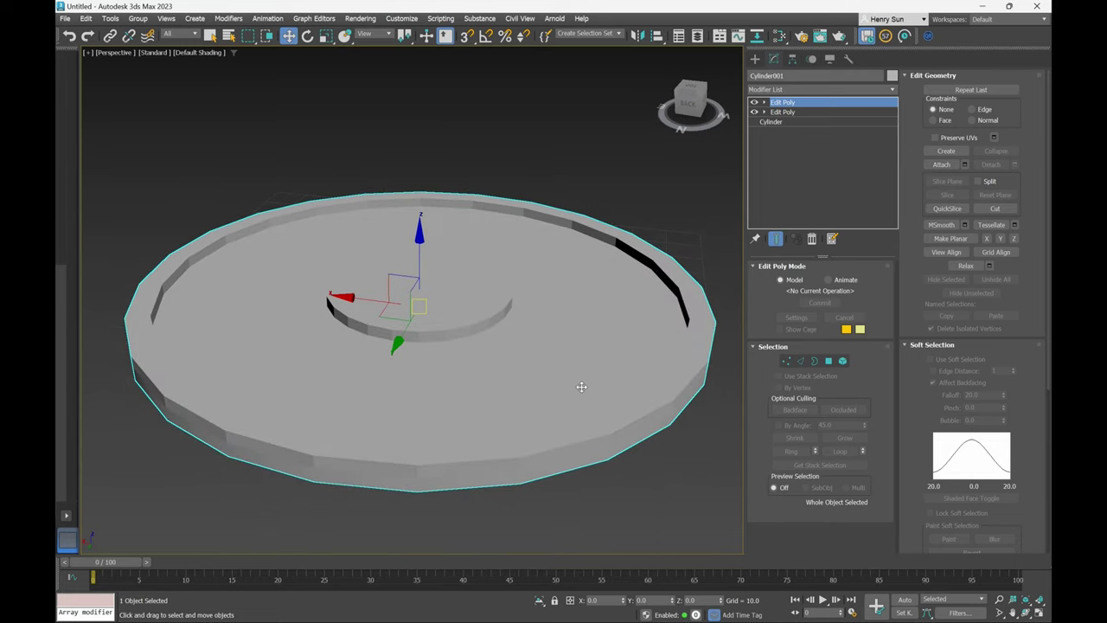
drag(581, 387, 589, 374)
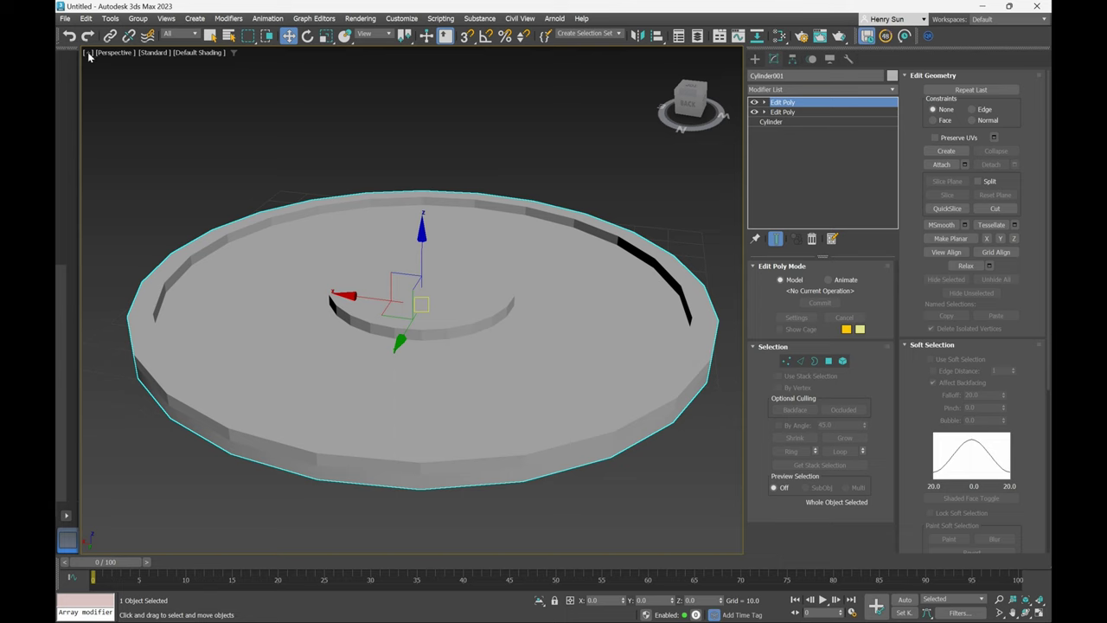
Switch the viewport to High Quality rendering and turn the edged-faces display back on.
click(156, 54)
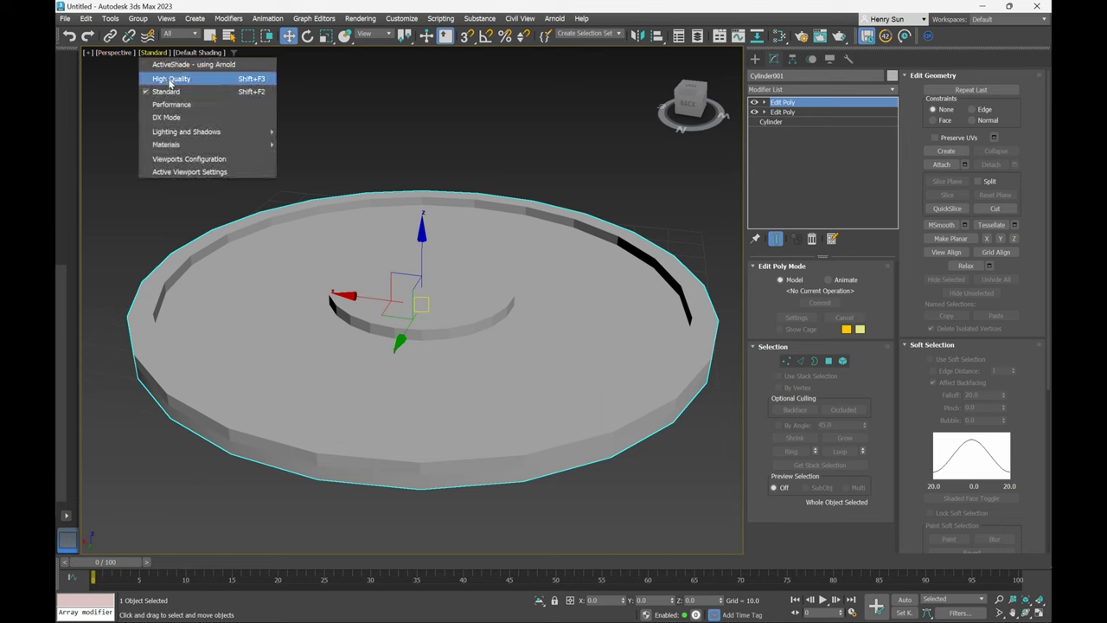
click(170, 80)
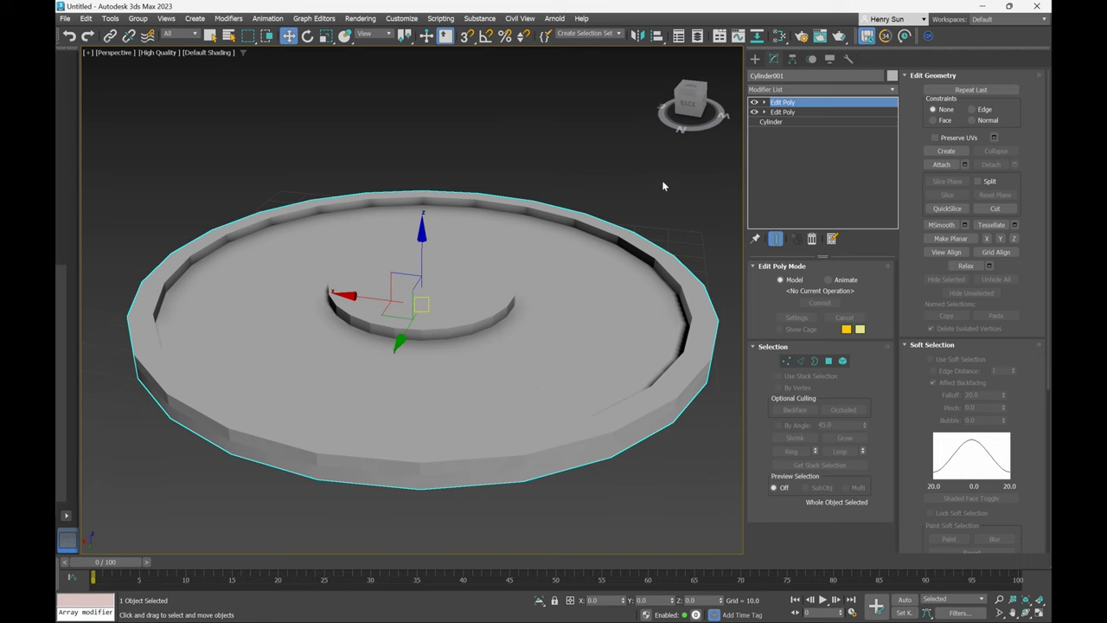
alt+middle_drag(523, 197, 458, 212)
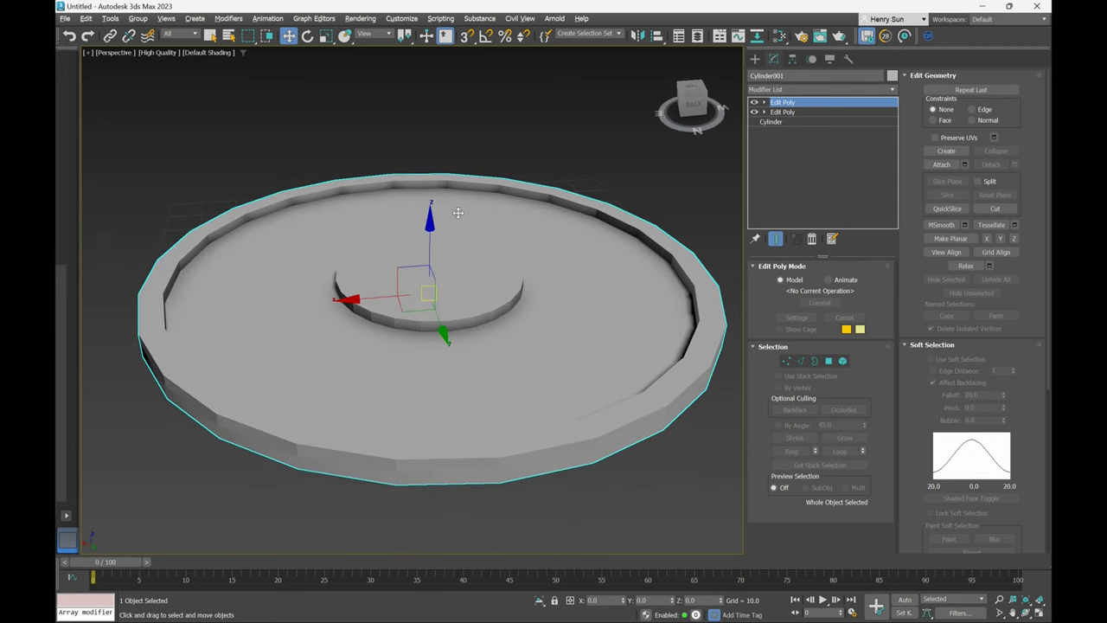
key(F4)
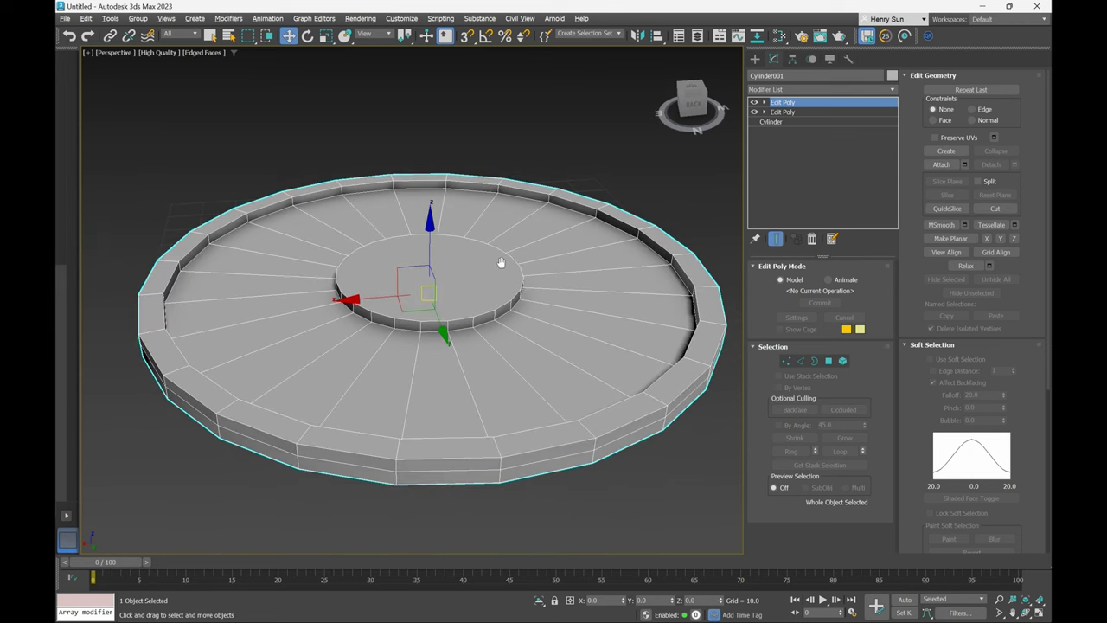
middle_drag(501, 262, 529, 259)
middle_drag(533, 300, 512, 297)
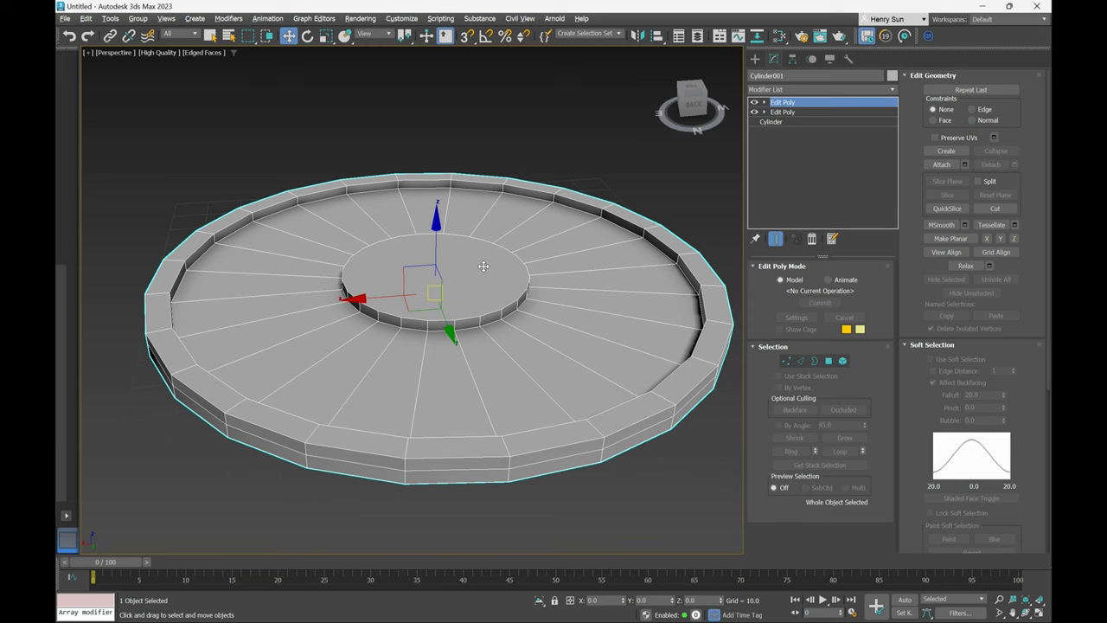
Return to the Polygon sub-object level and select the top face of the raised central circle.
key(4)
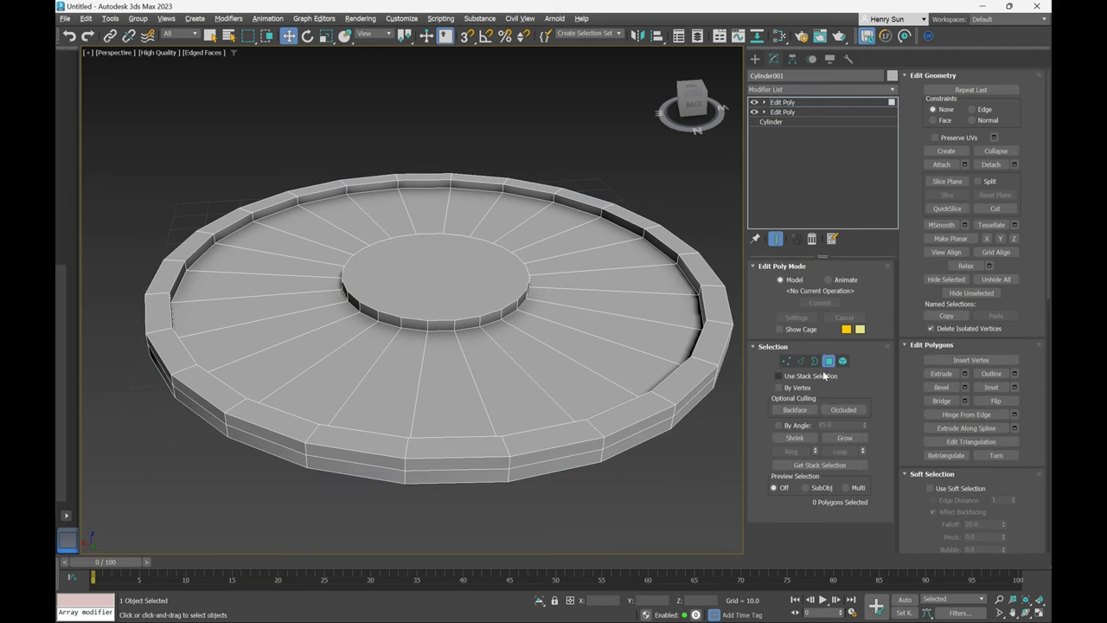
middle_drag(518, 297, 526, 313)
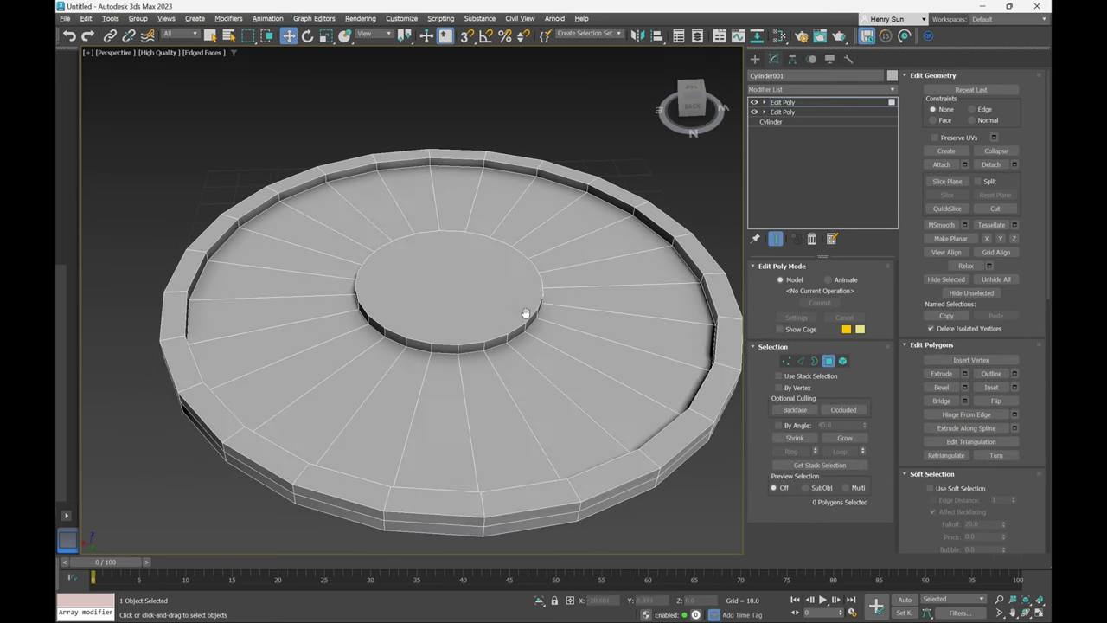
click(462, 286)
alt+middle_drag(462, 286, 441, 300)
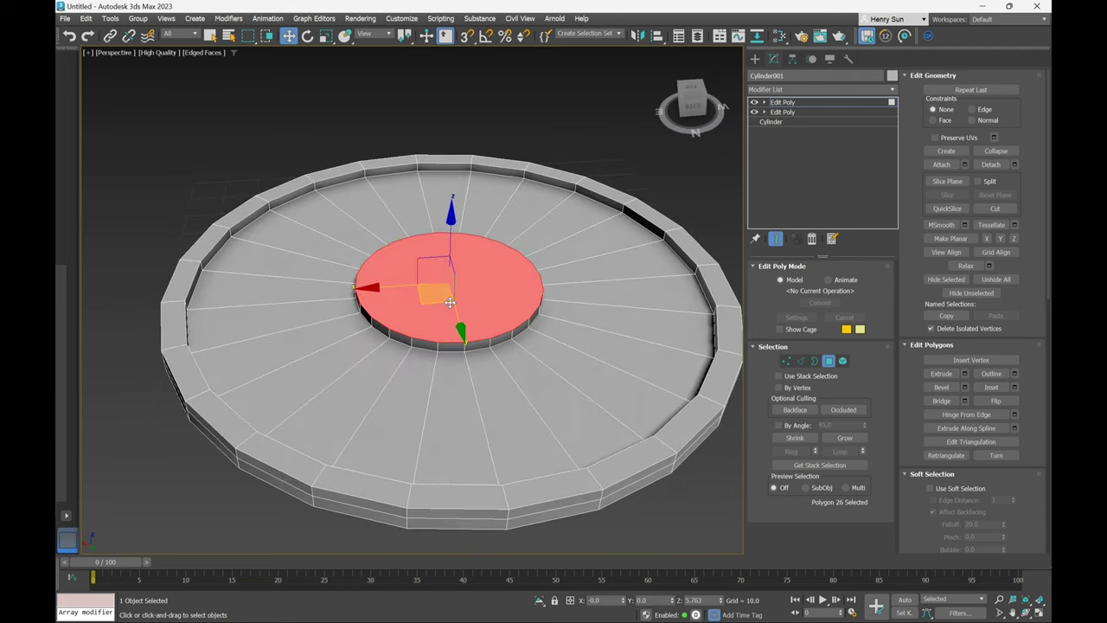
scroll(449, 280, up, 2)
middle_drag(468, 301, 453, 285)
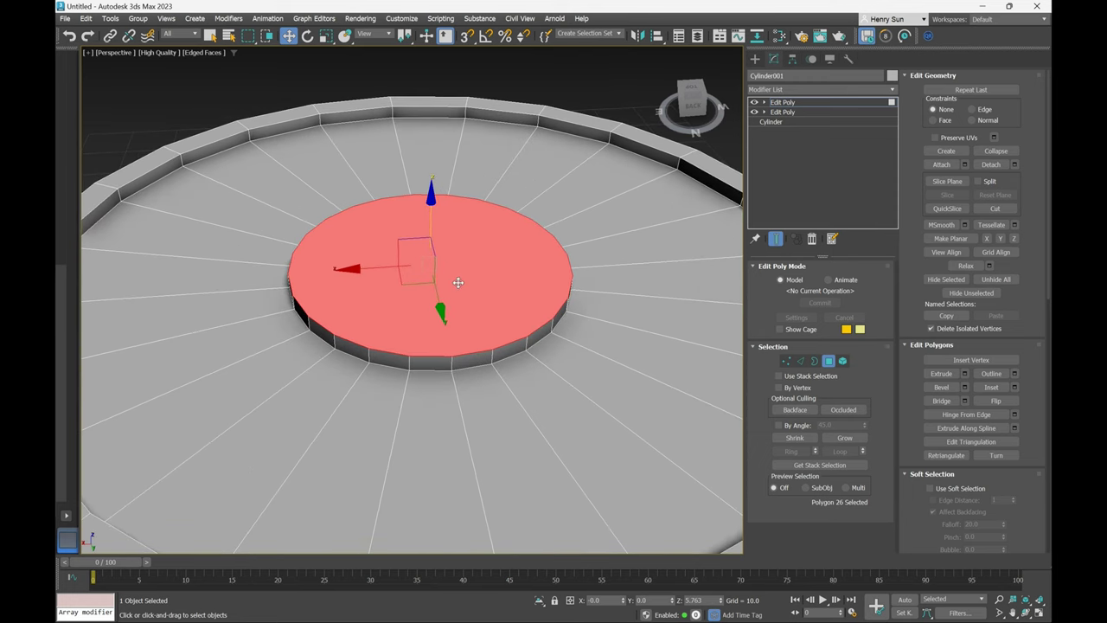
alt+middle_drag(434, 291, 422, 282)
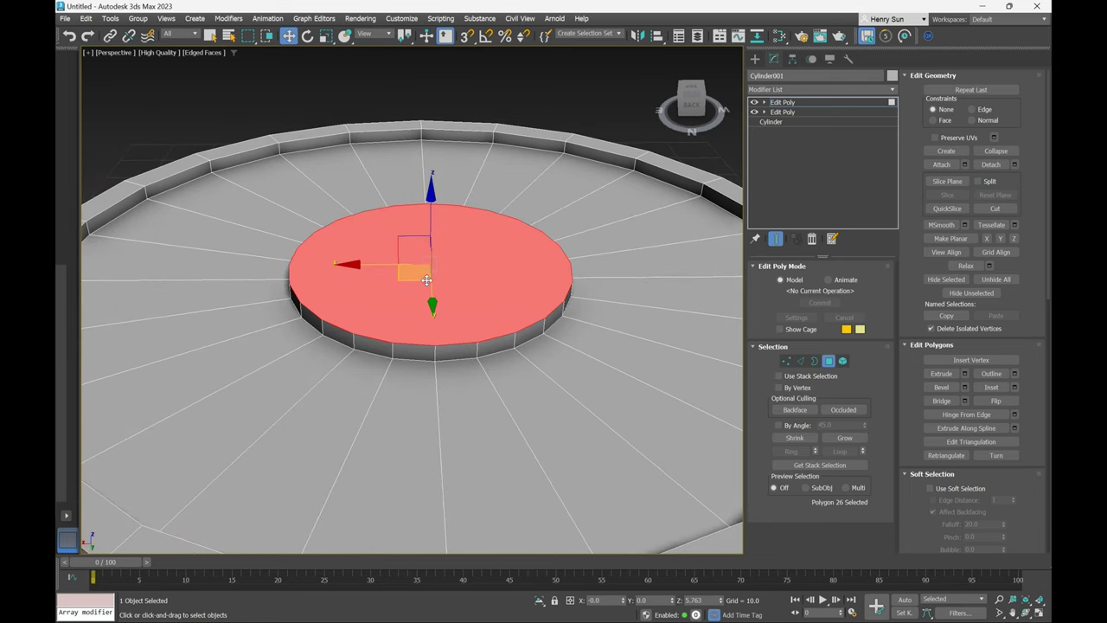
Inset the raised central circle's top polygon by scaling in a new face at 73 percent.
key(r)
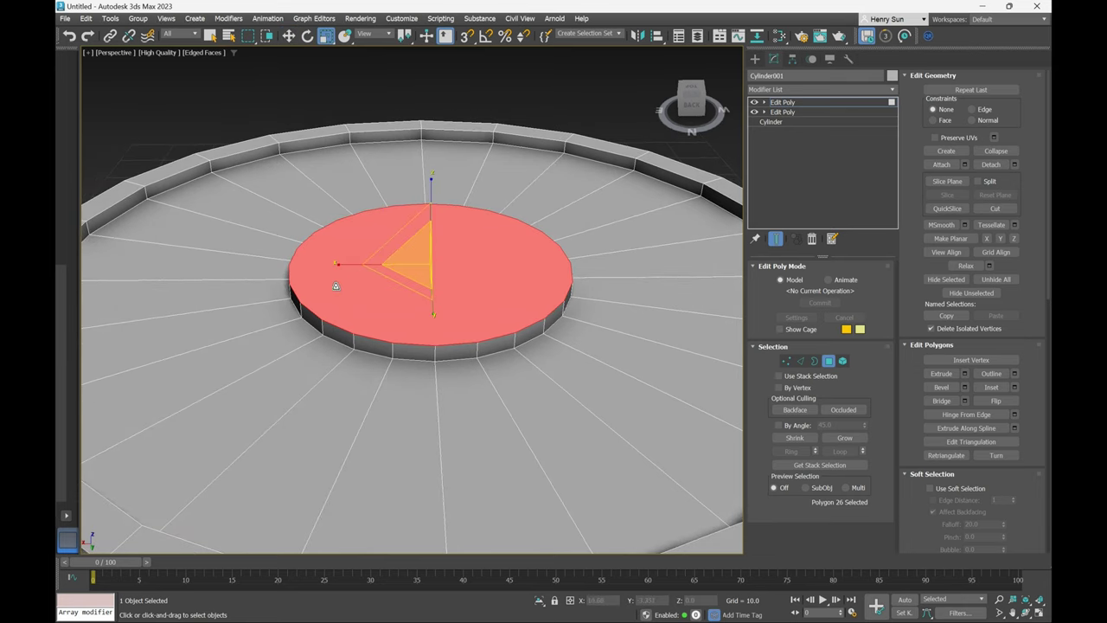
alt+middle_drag(334, 282, 430, 263)
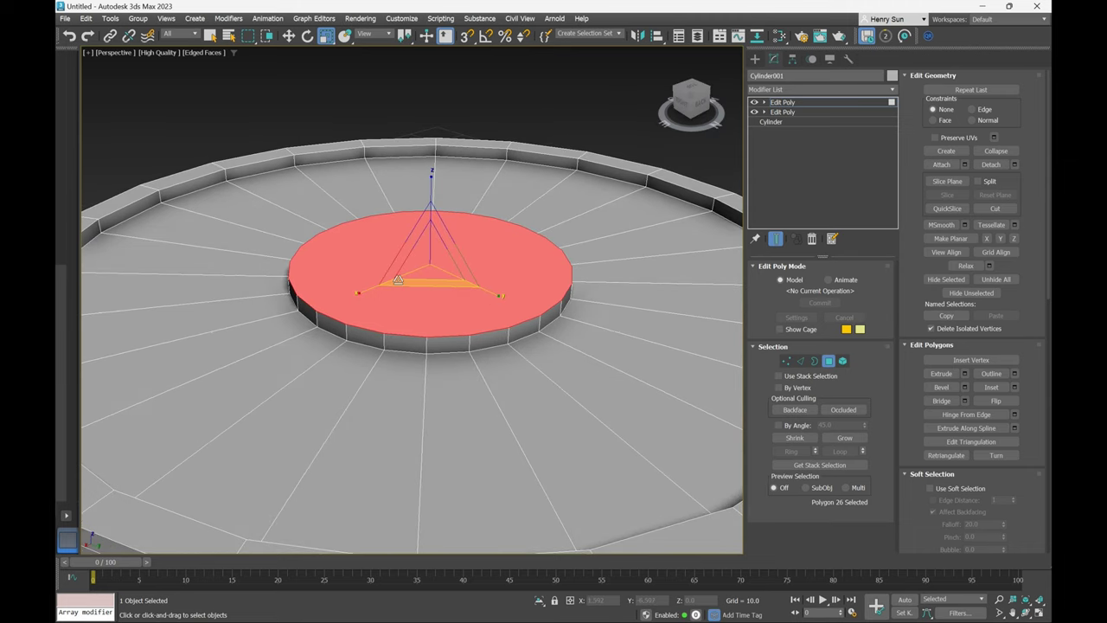
drag(427, 258, 429, 272)
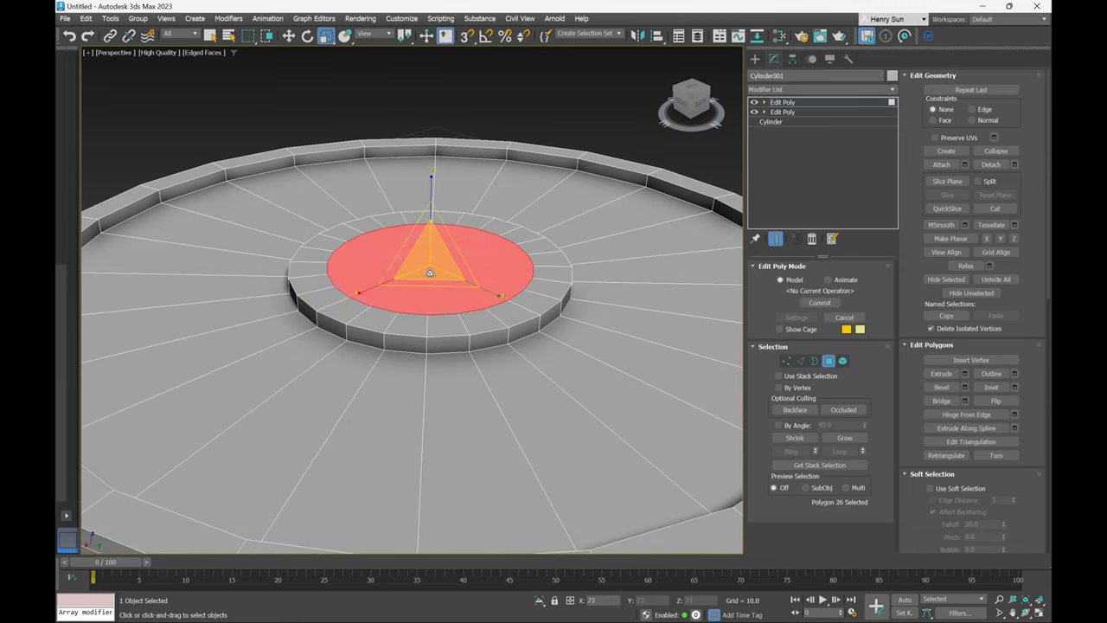
alt+middle_drag(430, 272, 439, 313)
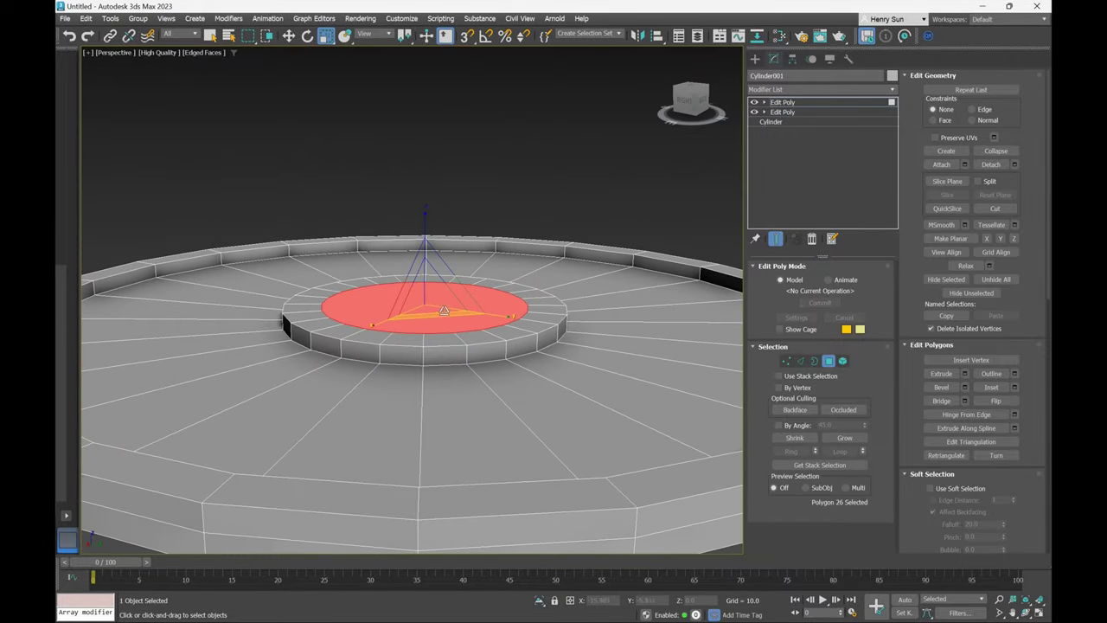
Extrude the inset central polygon upward along Z by about 11 units to form a tall cylindrical hub.
key(w)
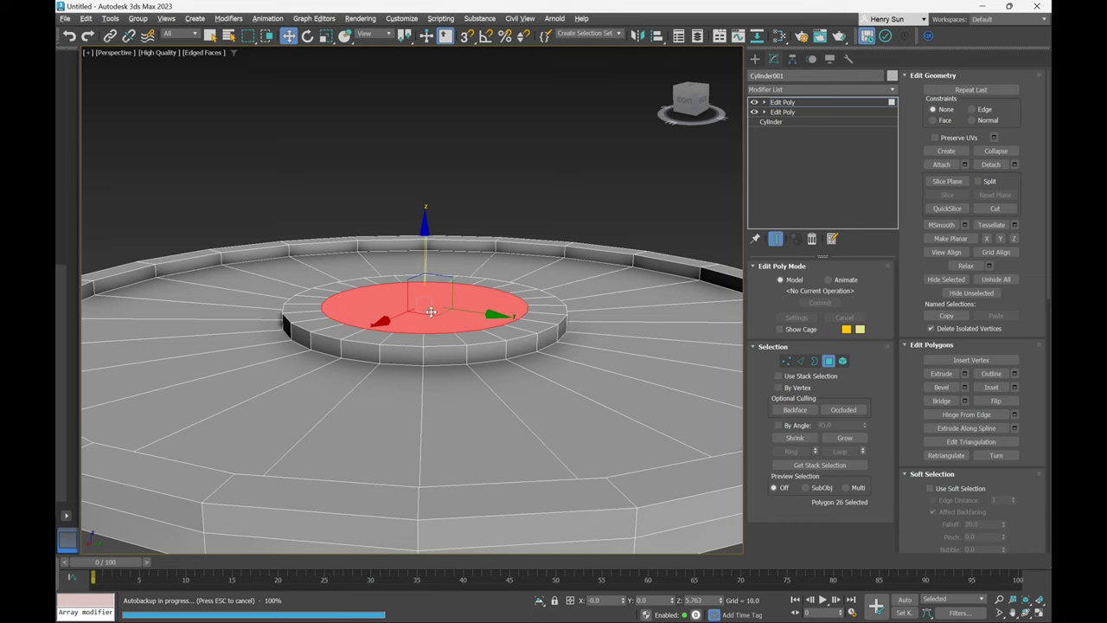
alt+middle_drag(444, 309, 433, 299)
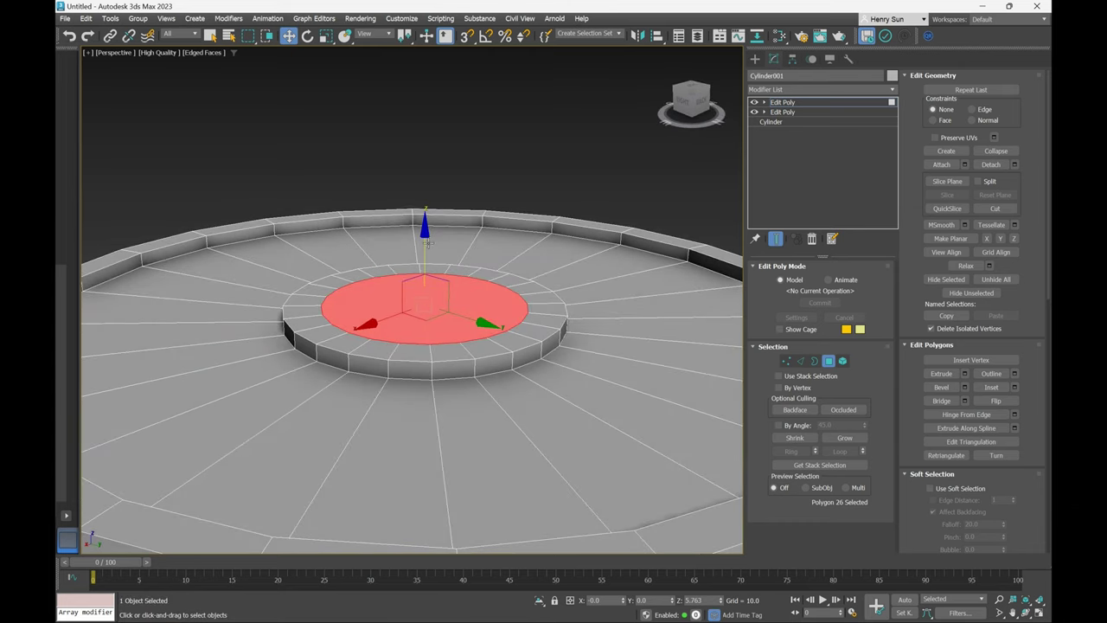
drag(425, 233, 432, 173)
key(alt+shift)
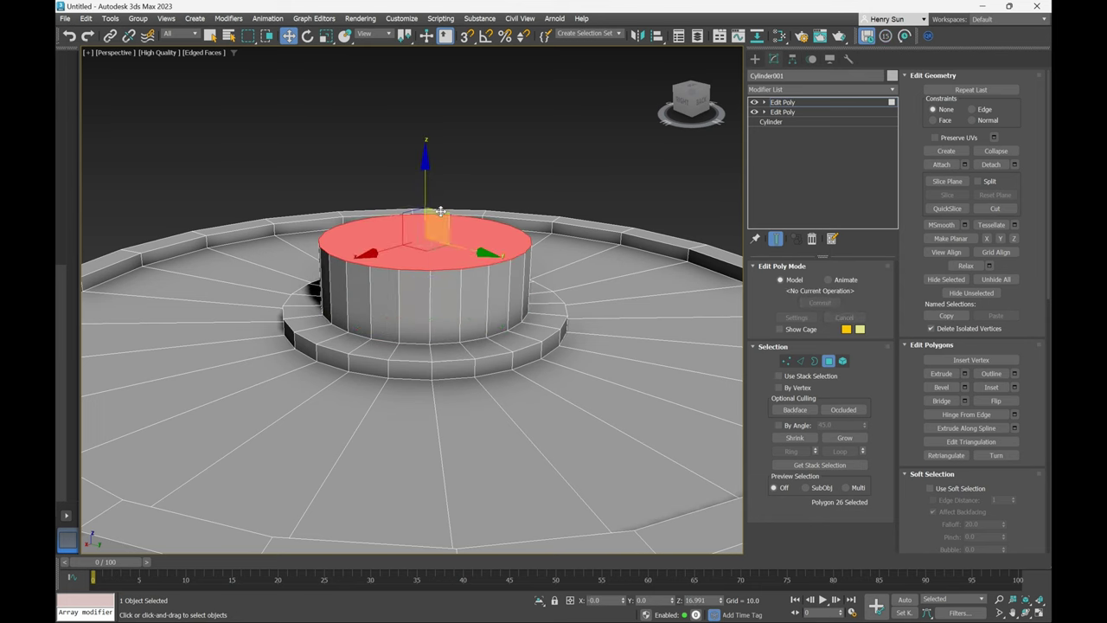
Scale the hub's top polygon down uniformly to less than half its width to taper the hub into a cone.
alt+middle_drag(426, 210, 448, 230)
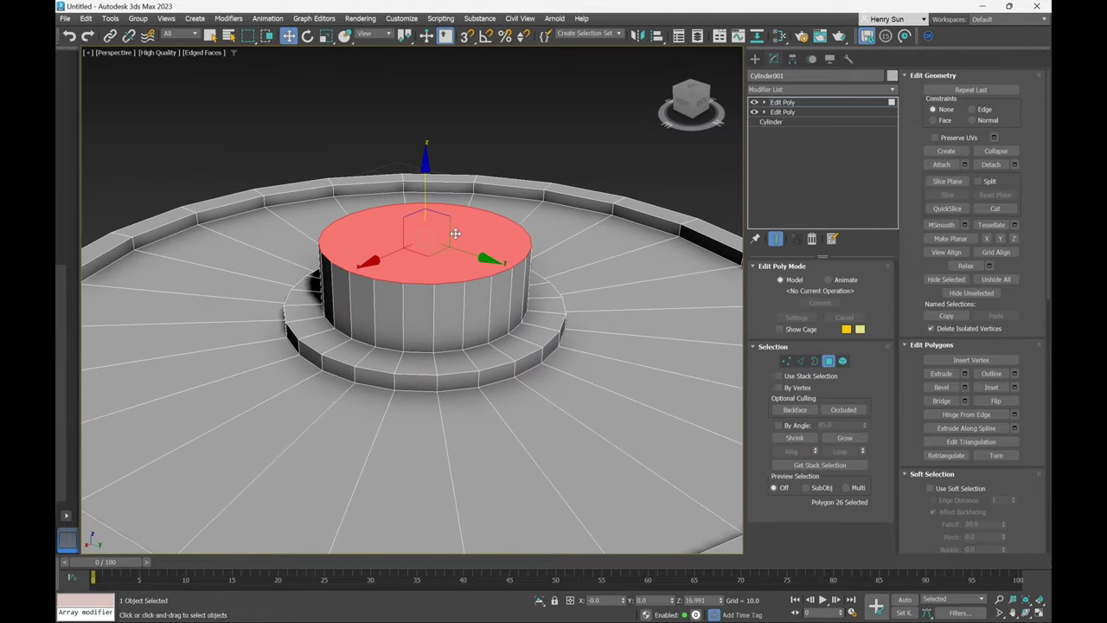
key(r)
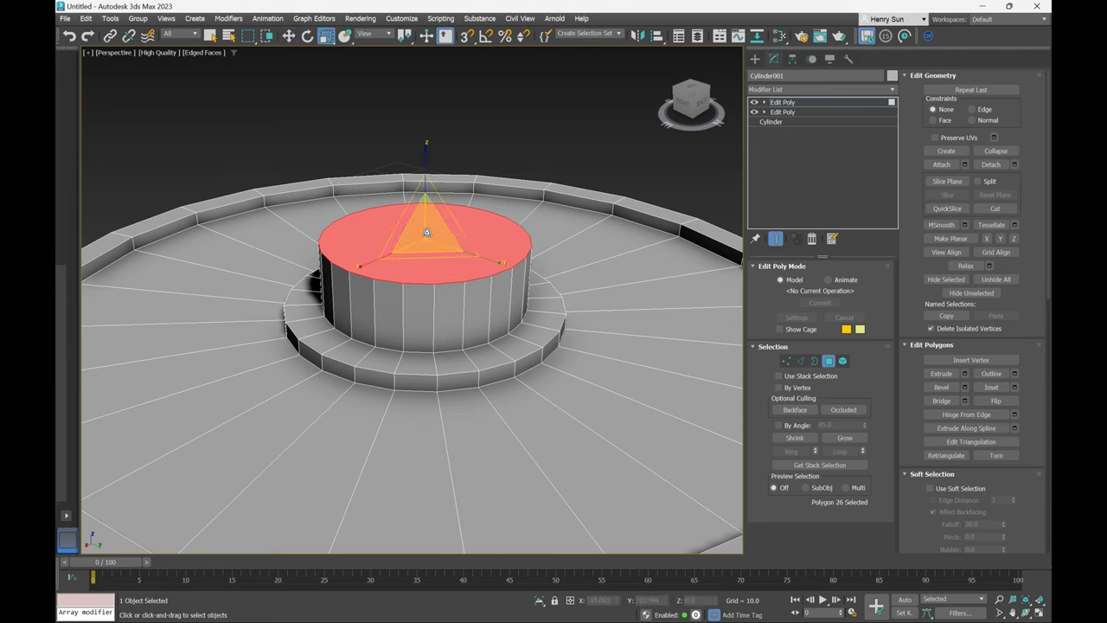
drag(420, 231, 418, 278)
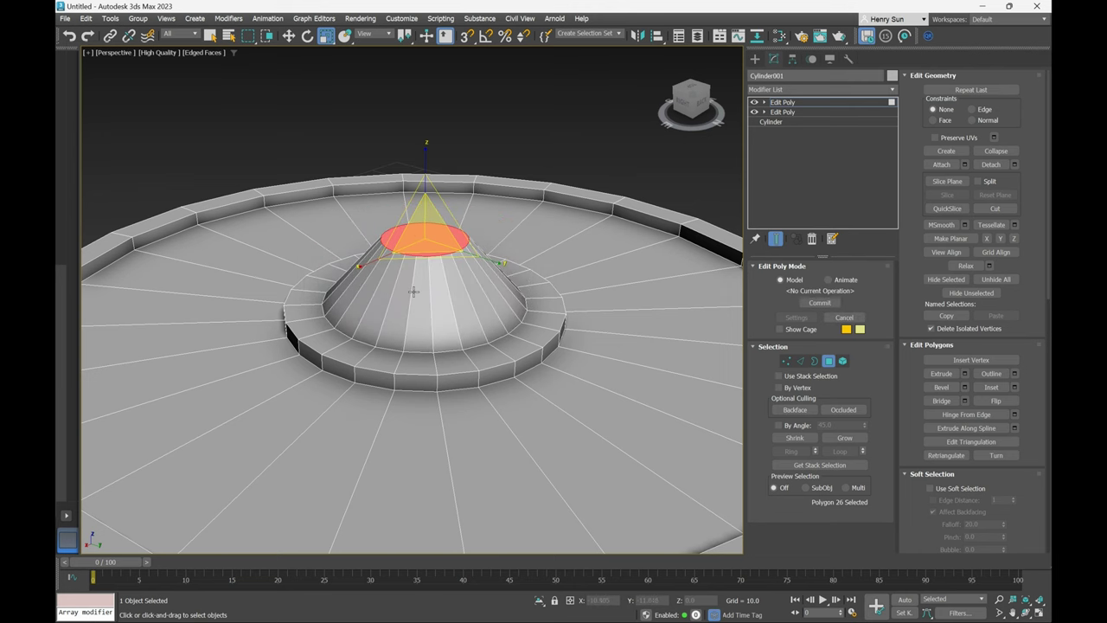
alt+middle_drag(417, 278, 441, 271)
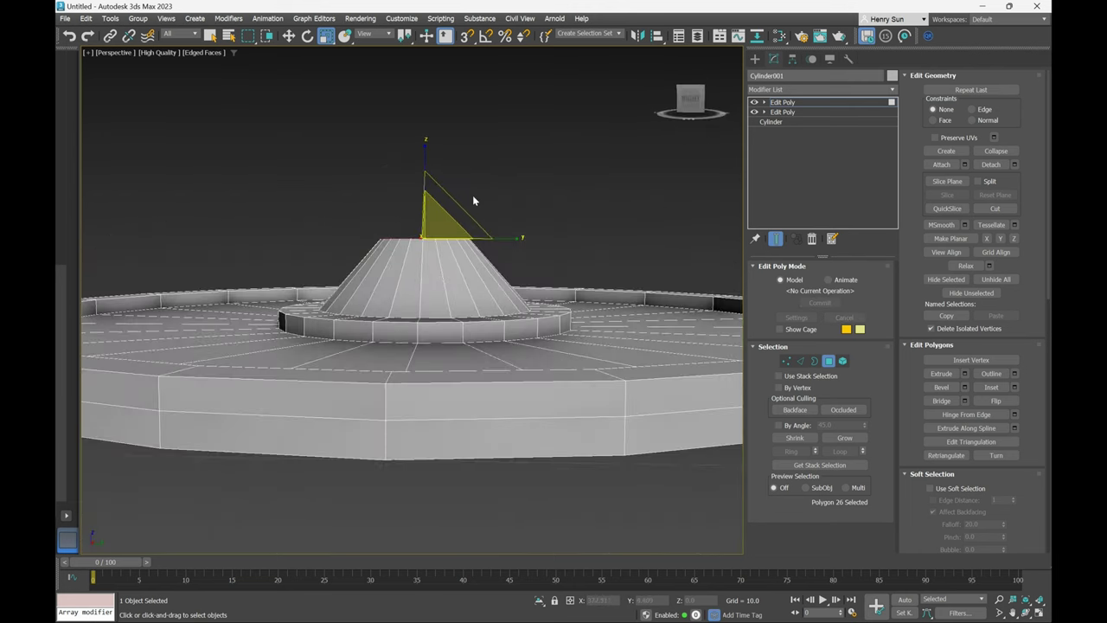
alt+middle_drag(472, 201, 478, 199)
Lower the tapered hub's top polygon along Z by about 3 units to flatten the cone.
key(w)
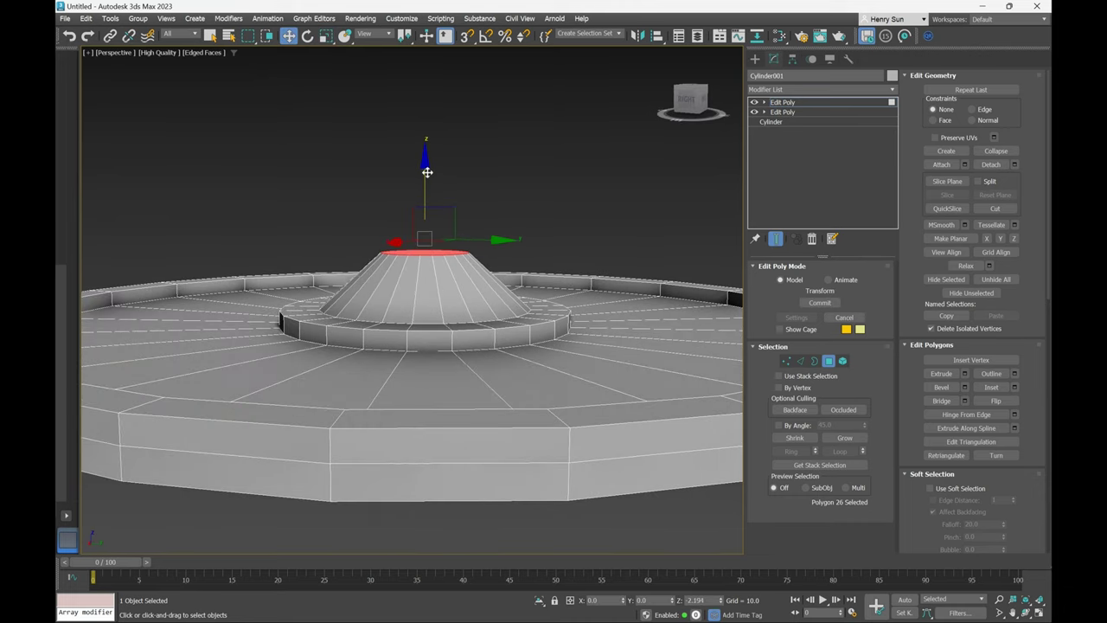
drag(427, 172, 430, 178)
alt+middle_drag(453, 230, 417, 248)
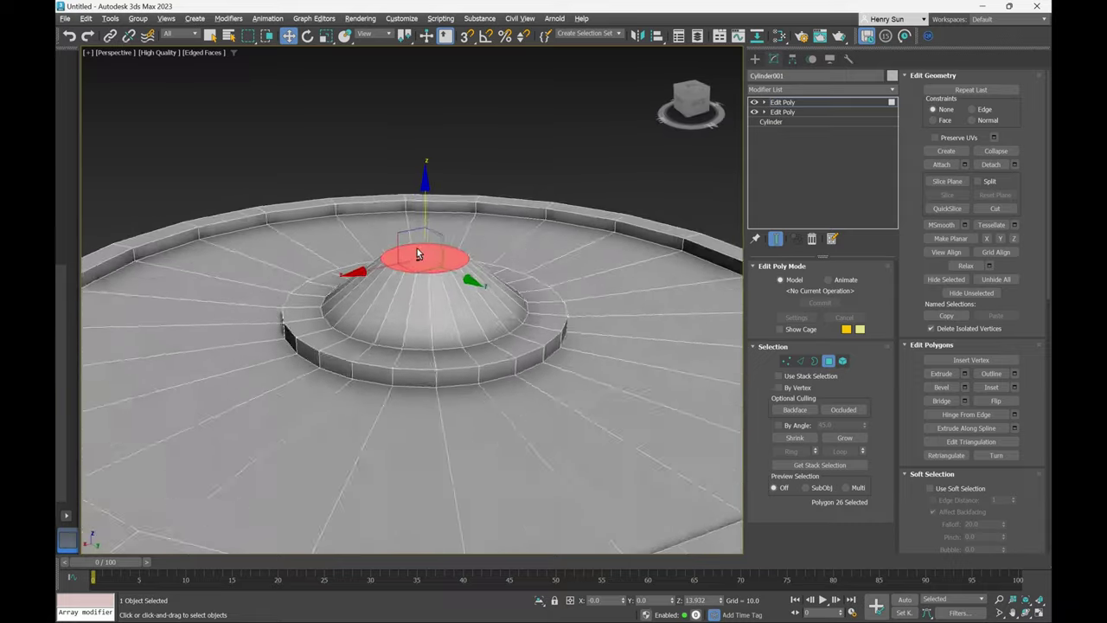
Insert an edge loop around the cone's sloped side, about midway between its top and base, with SwiftLoop.
scroll(417, 252, up, 2)
scroll(377, 294, up, 4)
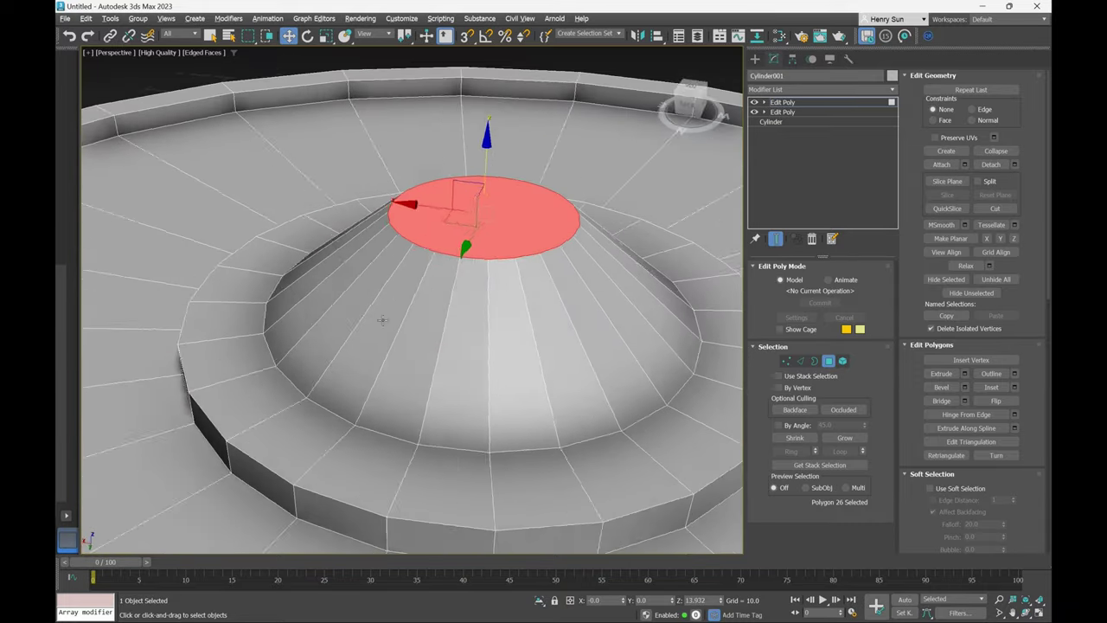
alt+middle_drag(381, 320, 441, 296)
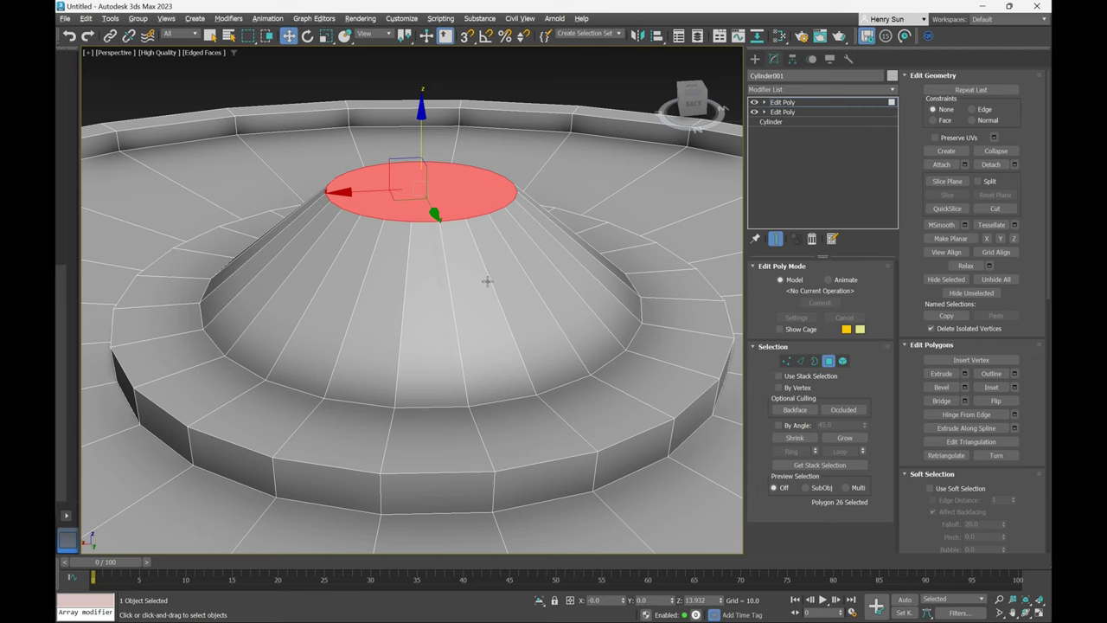
key(alt+1)
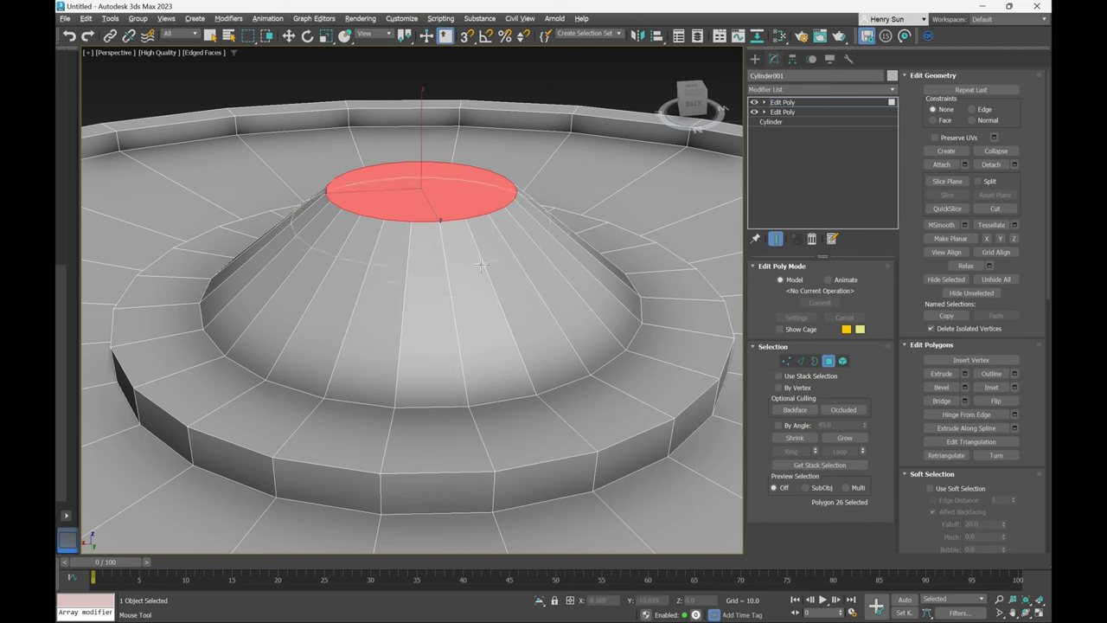
click(500, 306)
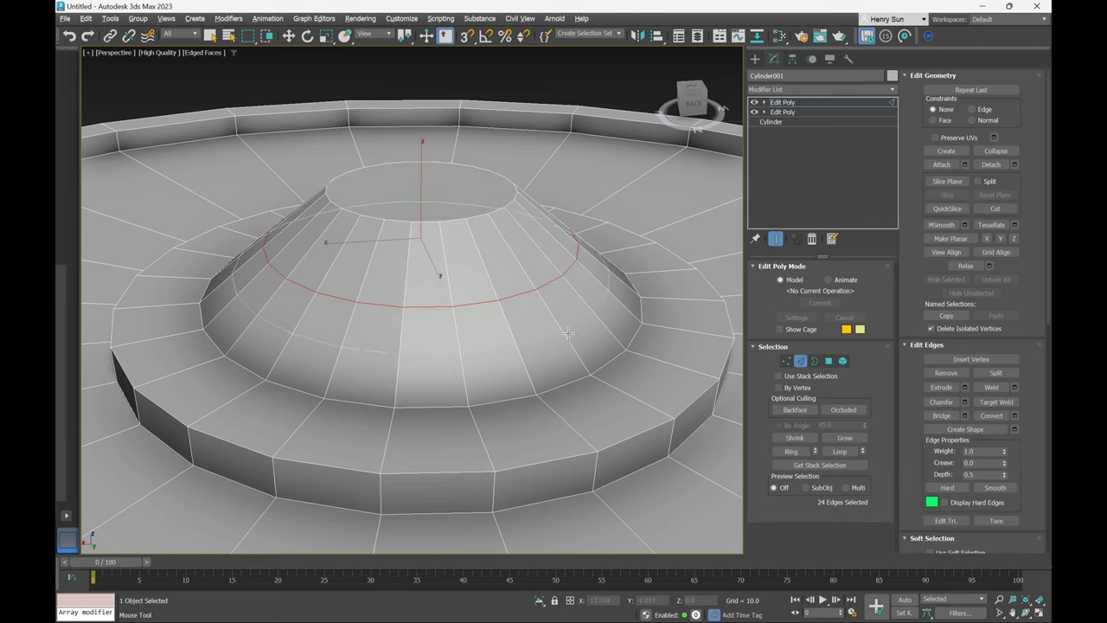
key(w)
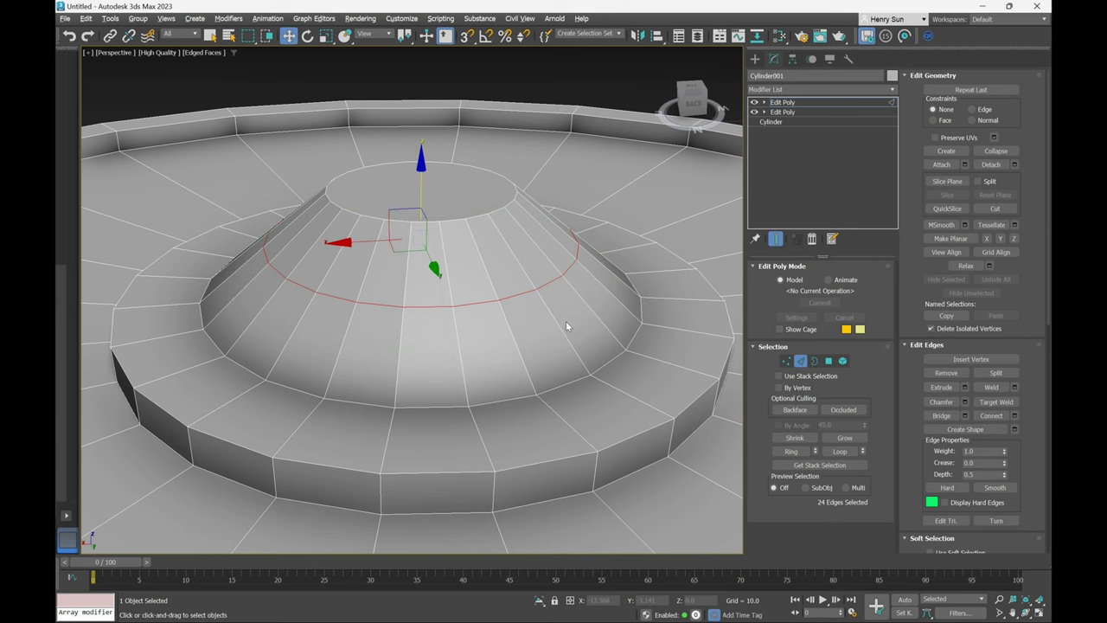
Reselect the new middle edge loop and scale it slightly outward in the XY plane to round the cone into a dome.
alt+middle_drag(500, 309, 525, 319)
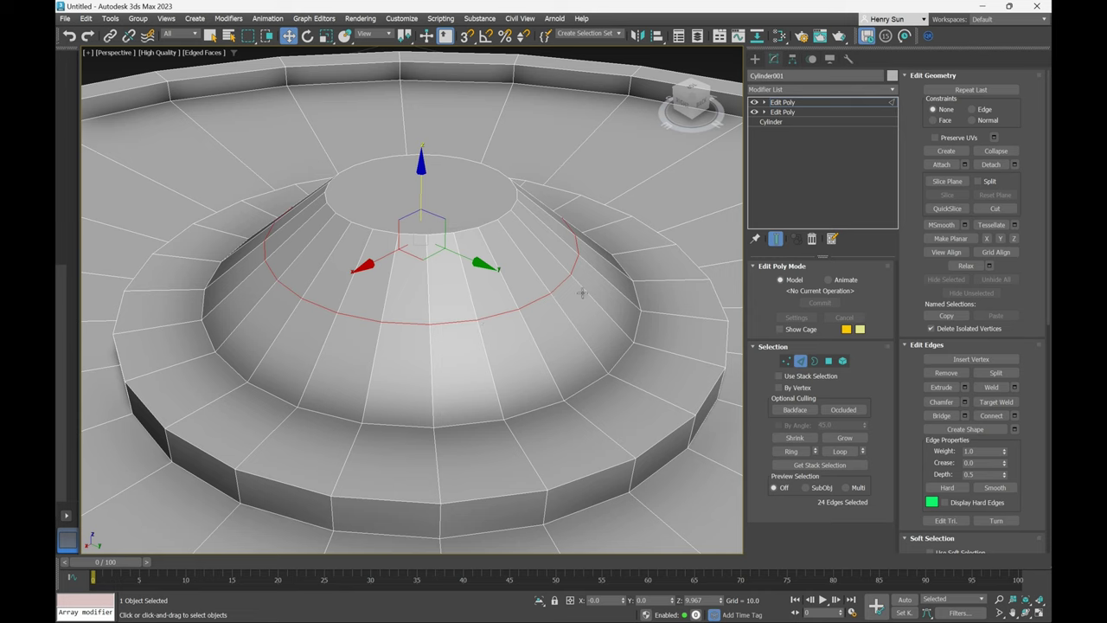
click(597, 342)
click(582, 372)
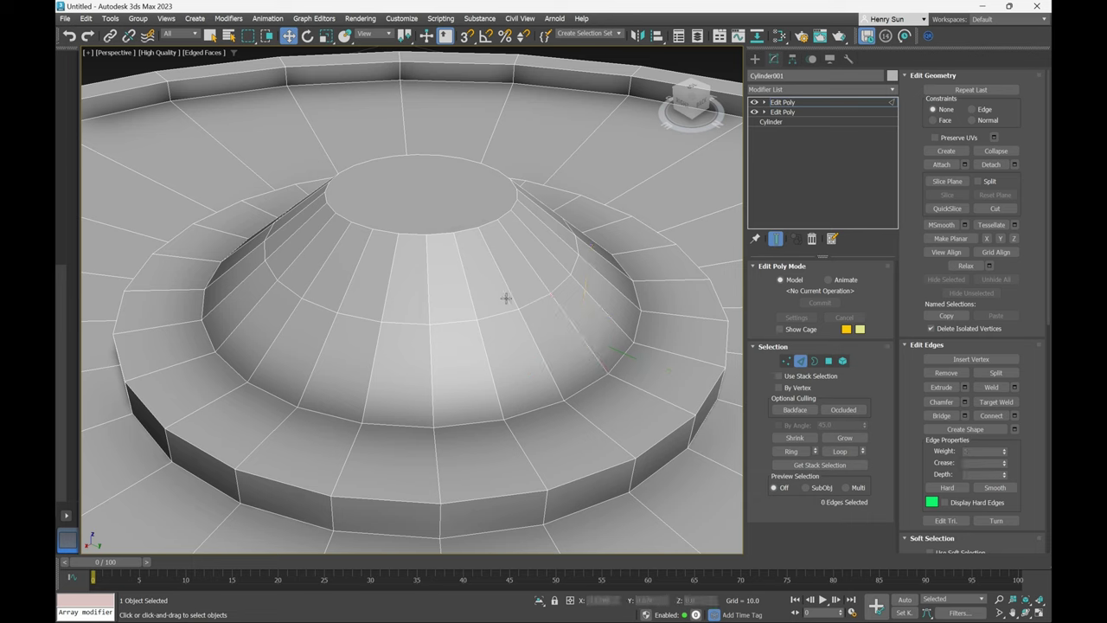
double_click(536, 300)
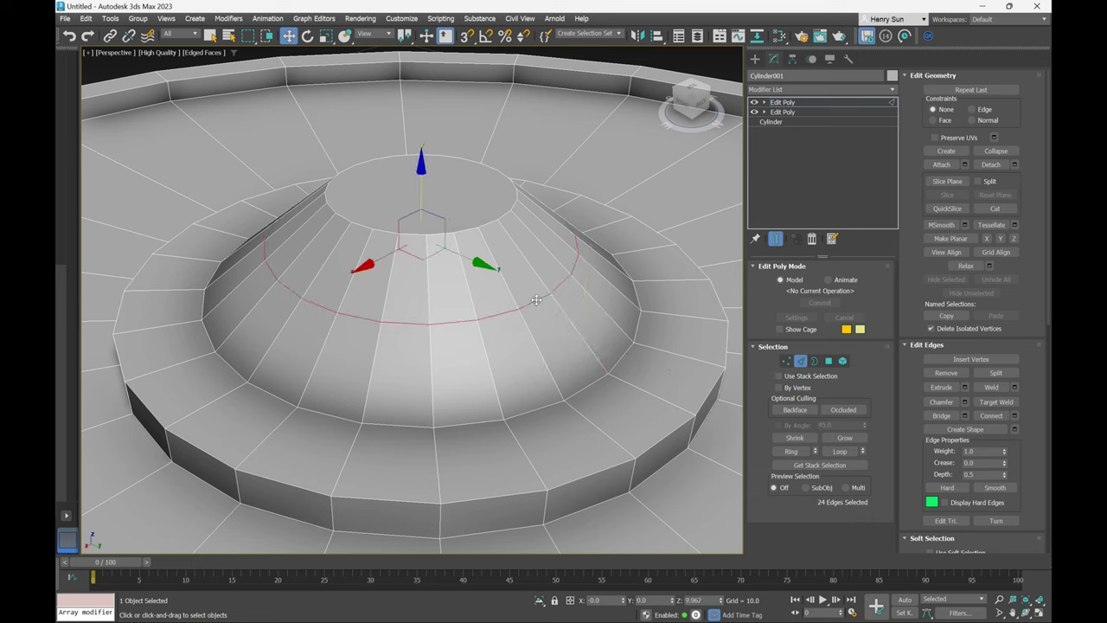
alt+middle_drag(475, 306, 463, 316)
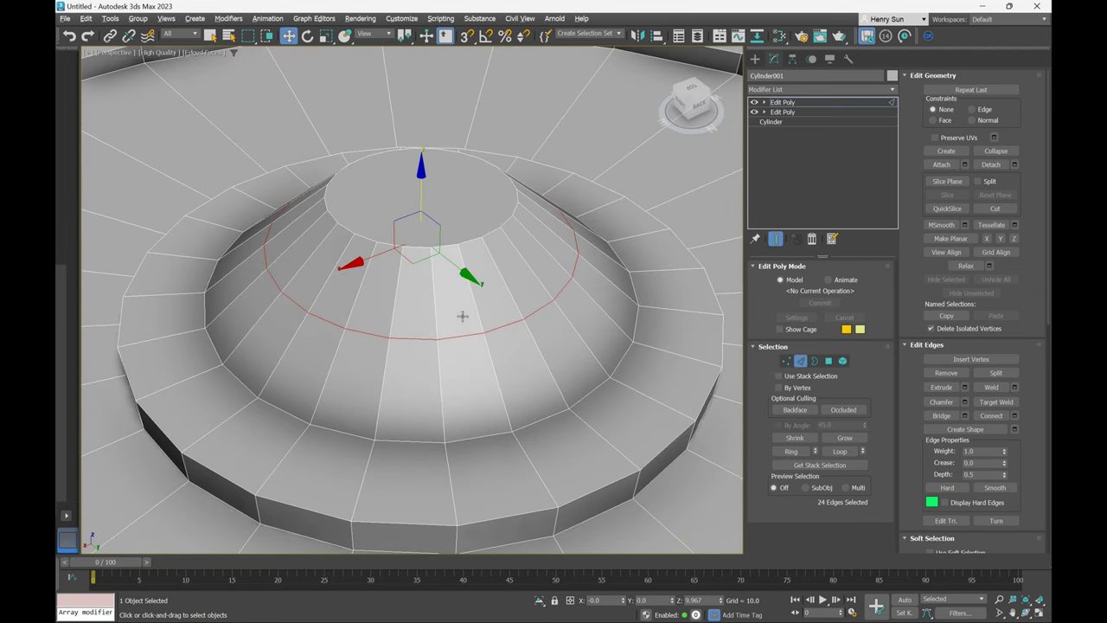
key(r)
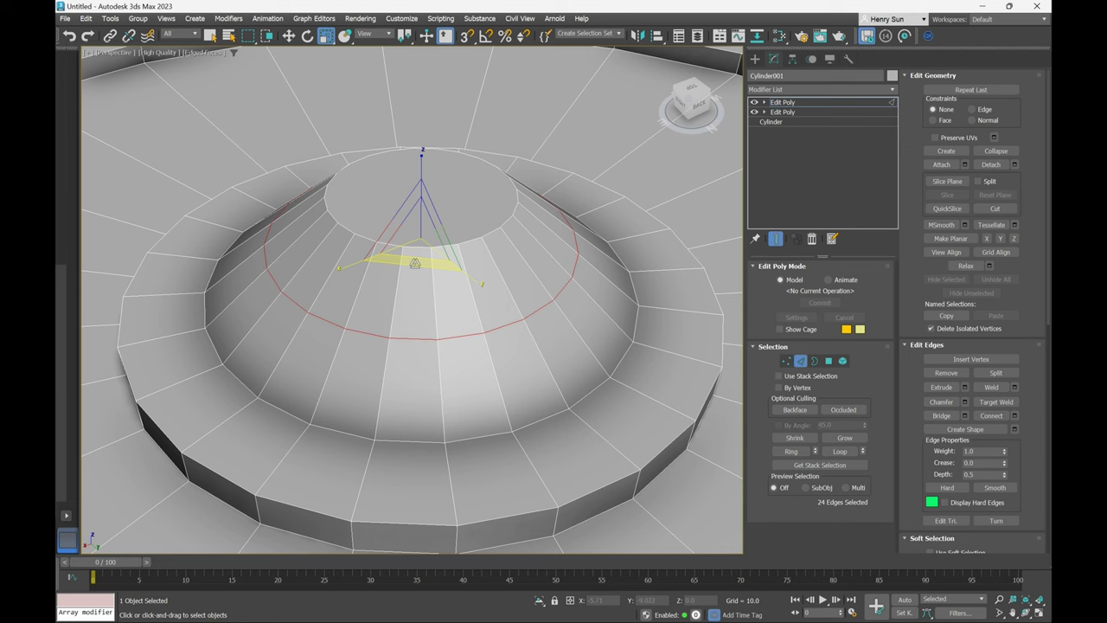
drag(414, 263, 415, 266)
alt+middle_drag(414, 279, 374, 276)
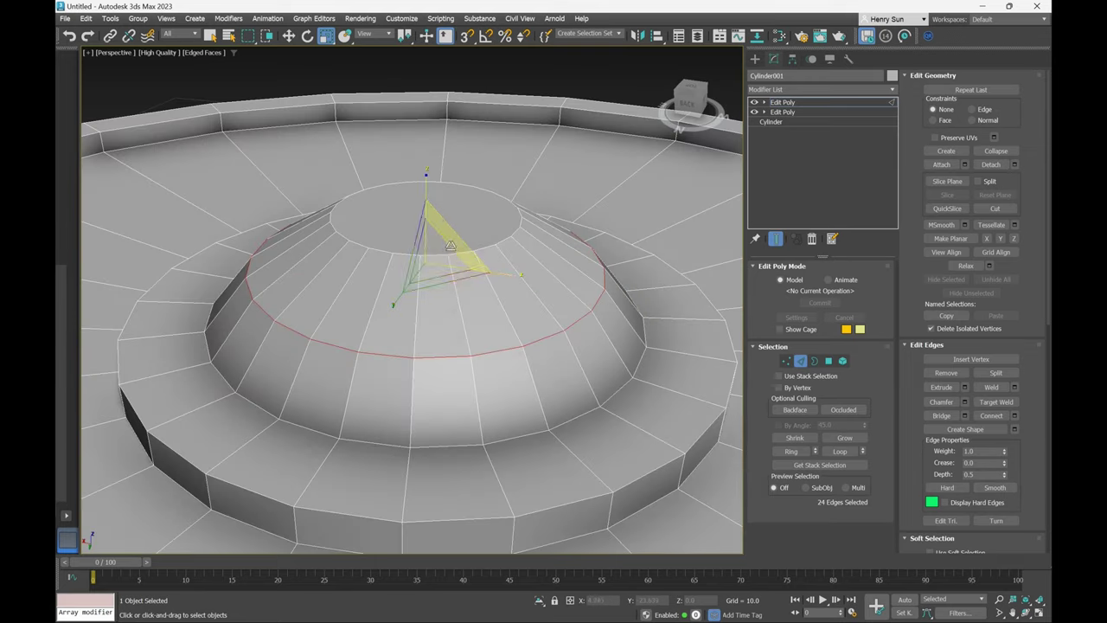
Return to the Polygon sub-object level and lower the dome's top polygon along Z by about 1.2 units.
key(4)
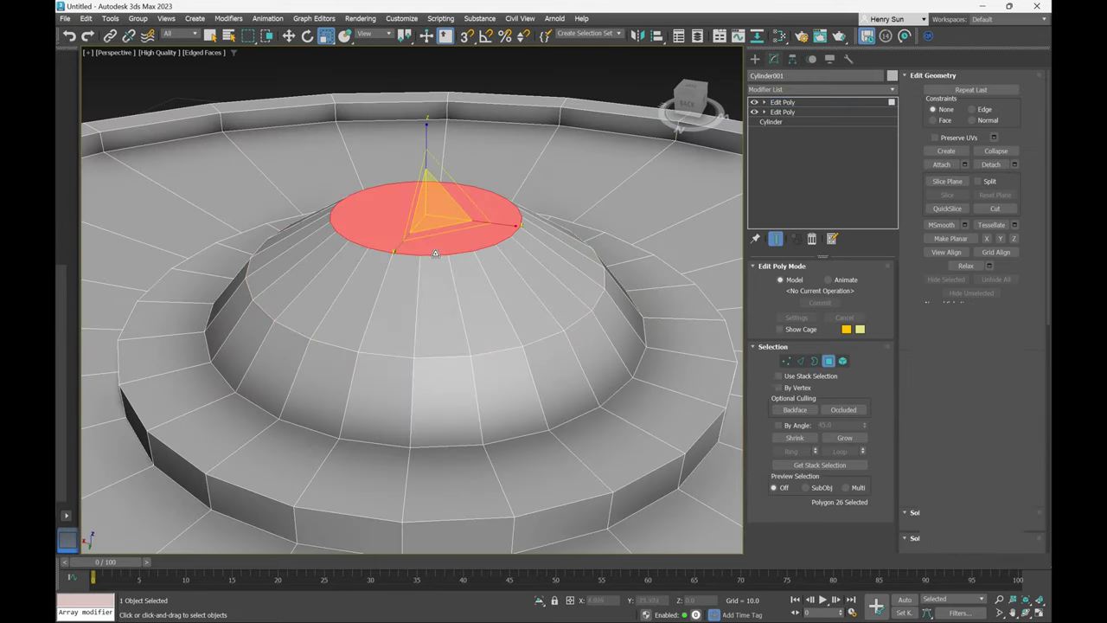
alt+middle_drag(448, 249, 428, 171)
key(w)
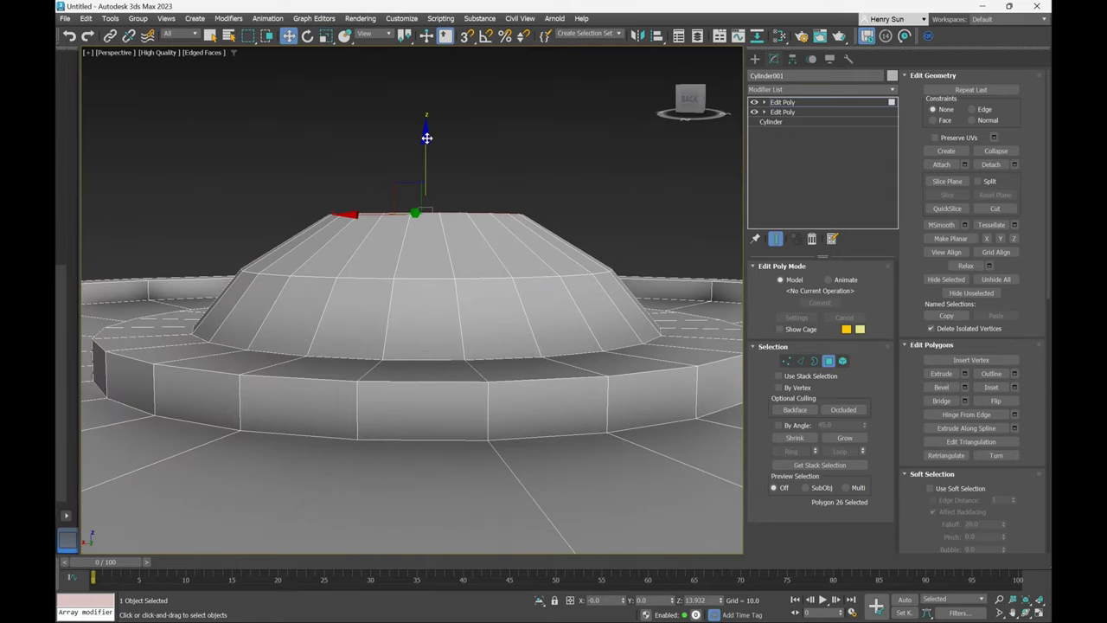
drag(425, 136, 427, 157)
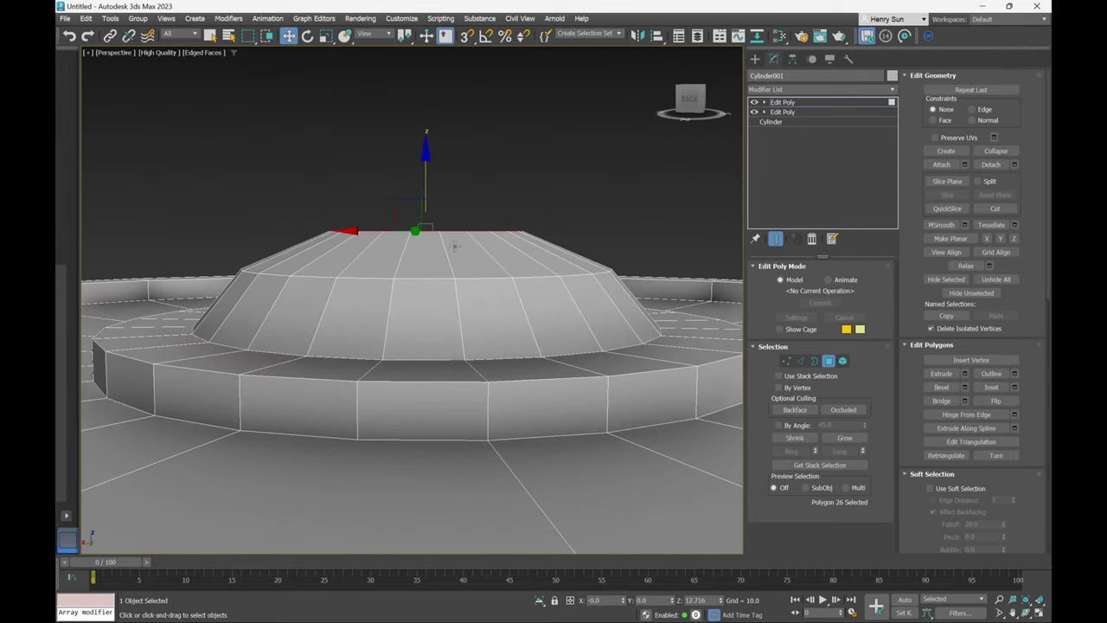
alt+middle_drag(460, 260, 441, 288)
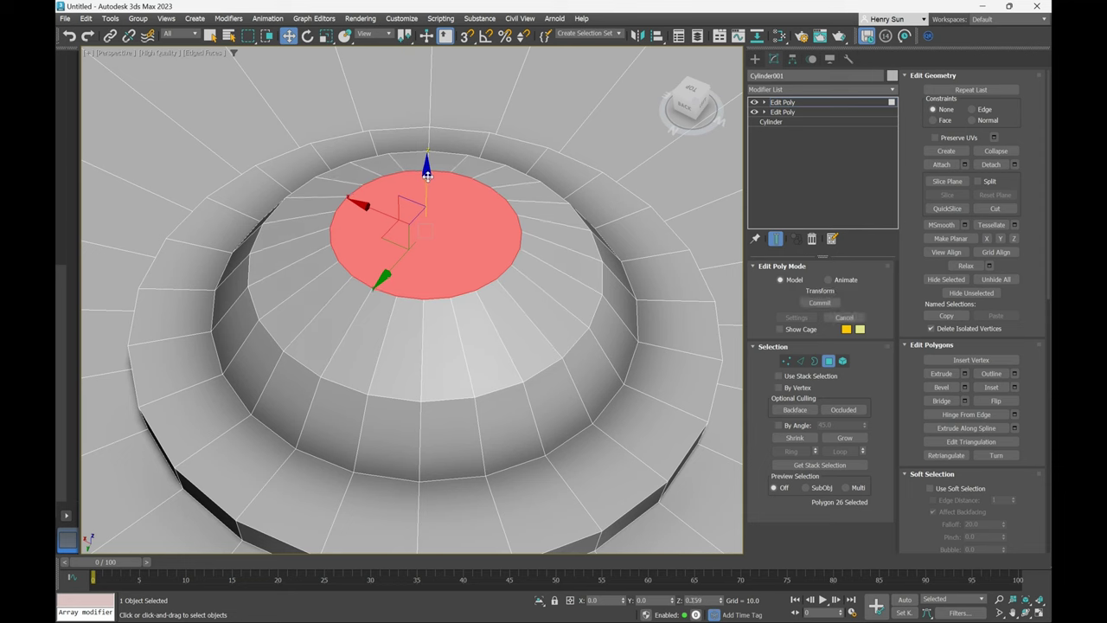
Scale the dome's top polygon down slightly to soften the dome's profile.
key(r)
drag(426, 223, 427, 229)
alt+middle_drag(428, 229, 446, 248)
key(w)
Switch to the Edge sub-object level and raise the dome's middle edge loop along Z by about 0.4 units.
click(444, 284)
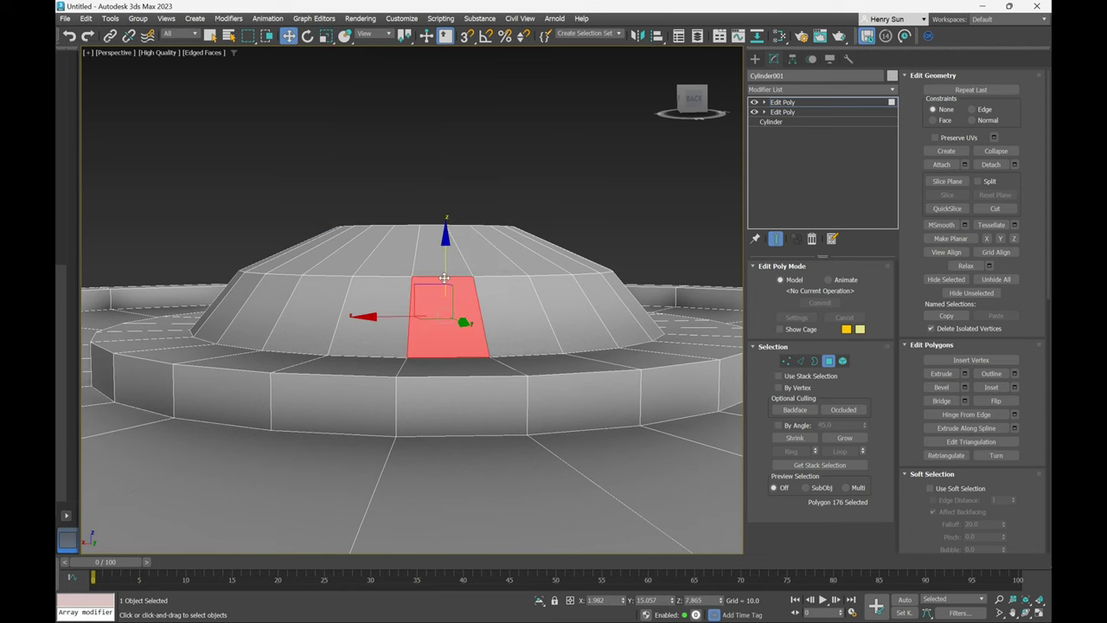
key(ctrl+a)
key(2)
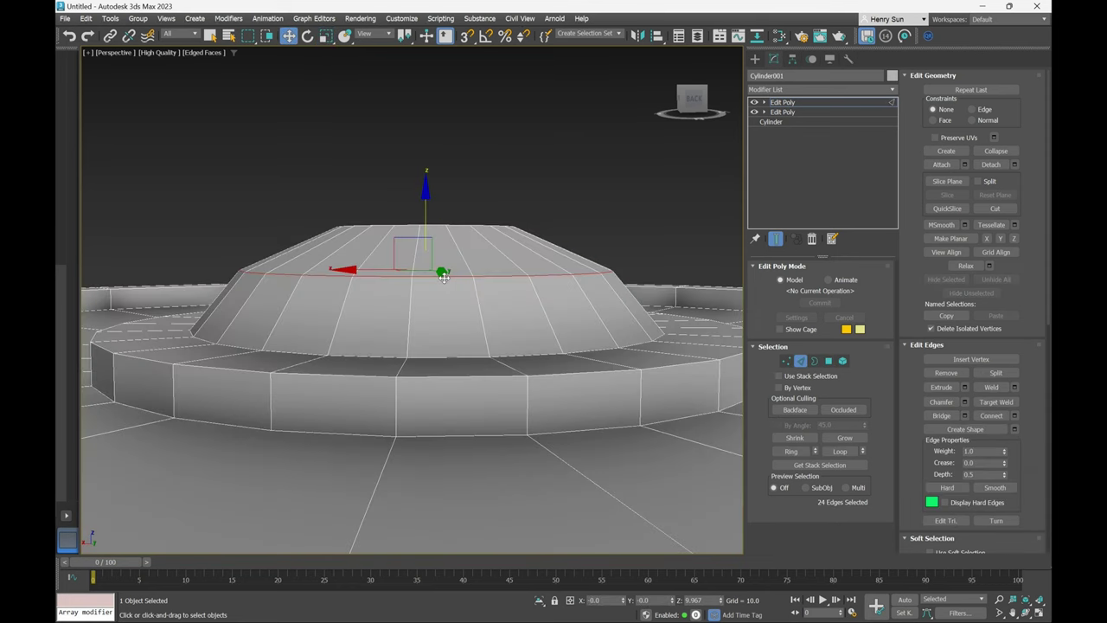
drag(426, 197, 430, 191)
alt+middle_drag(436, 227, 475, 235)
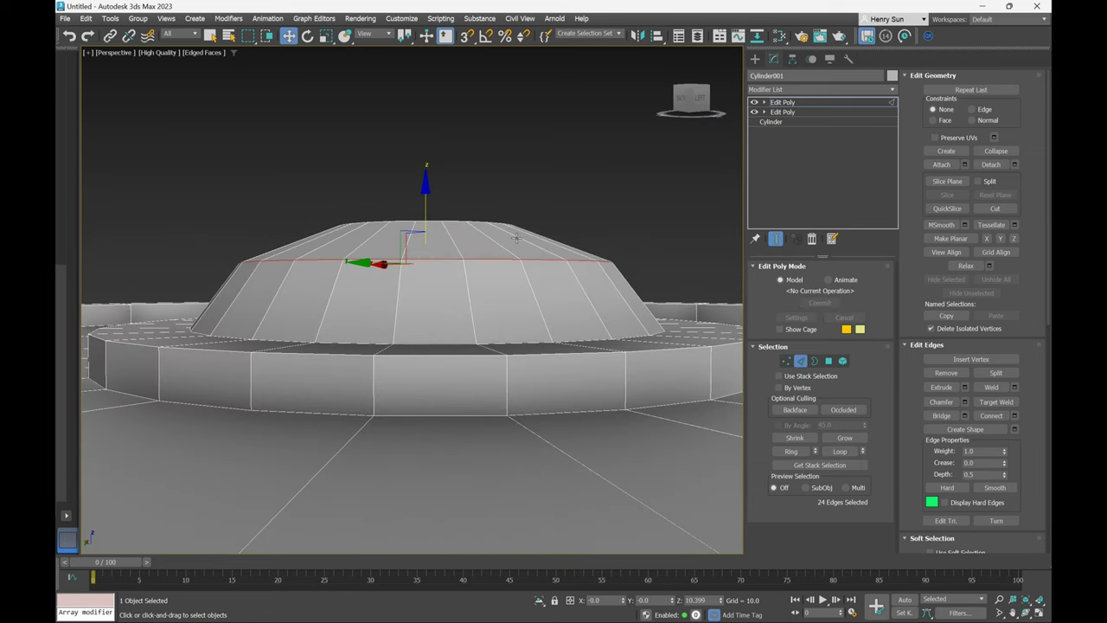
alt+middle_drag(334, 294, 439, 344)
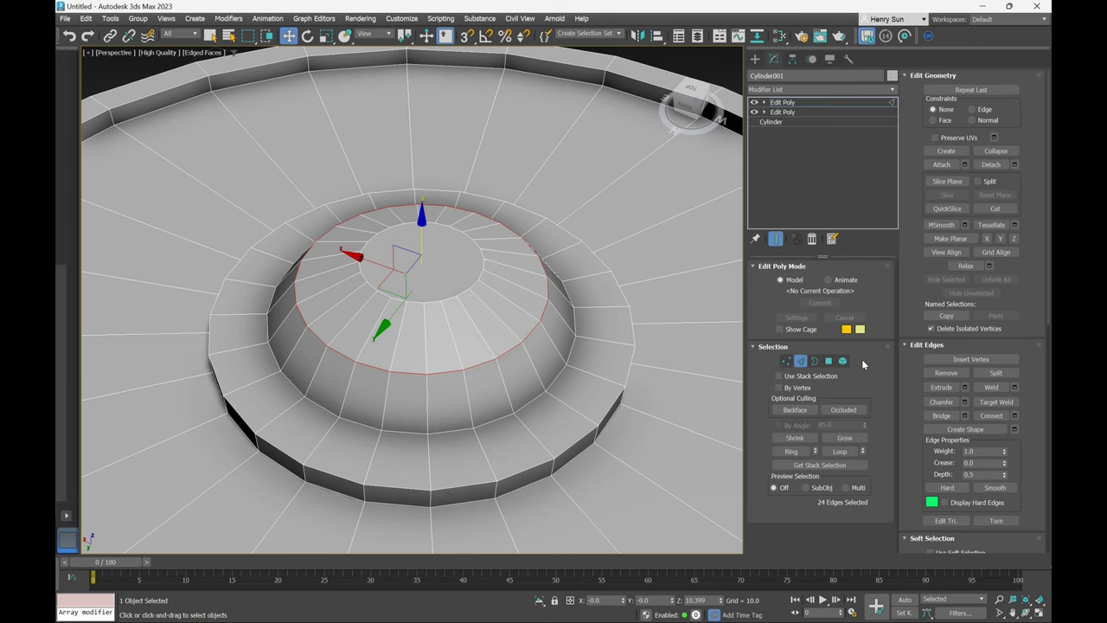
Exit the Edge sub-object level and turn off the edged-faces display.
scroll(654, 342, down, 3)
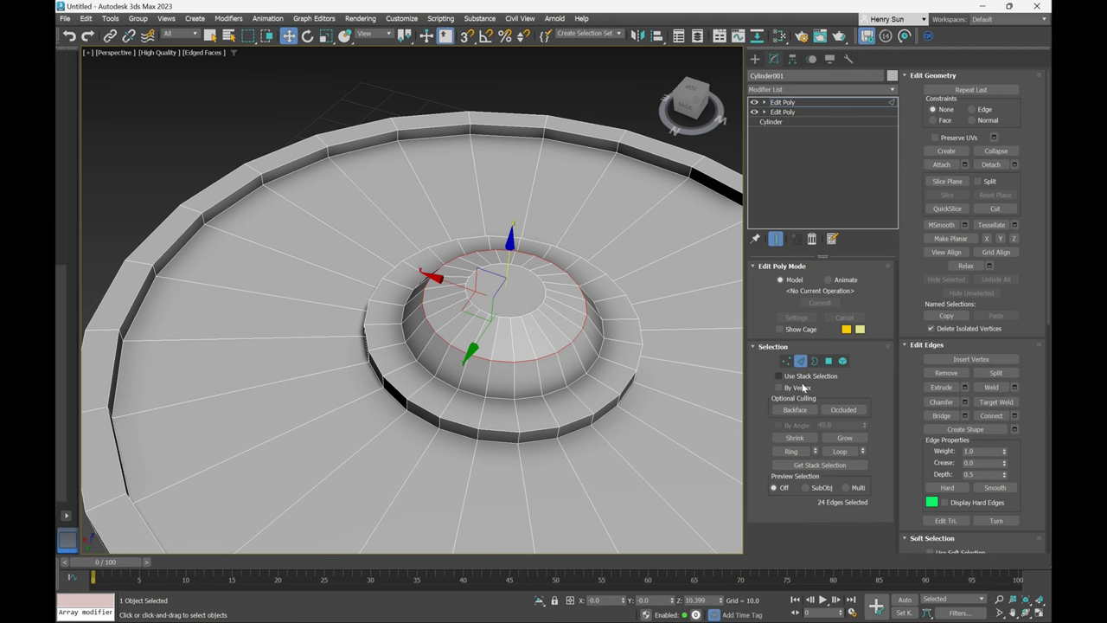
middle_drag(623, 381, 518, 325)
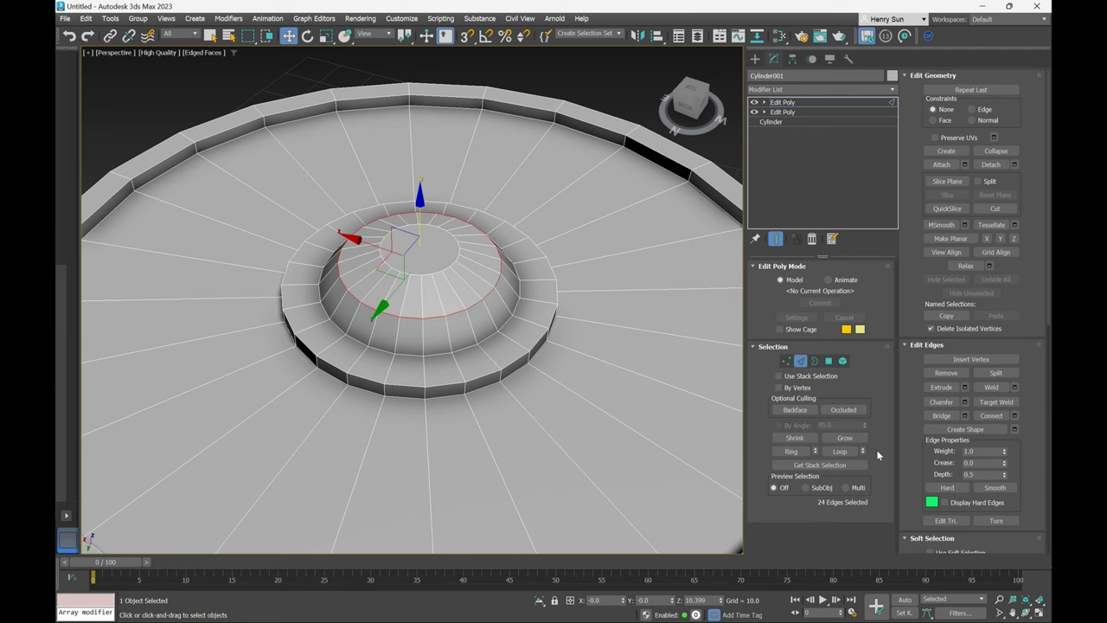
key(2)
scroll(576, 337, down, 4)
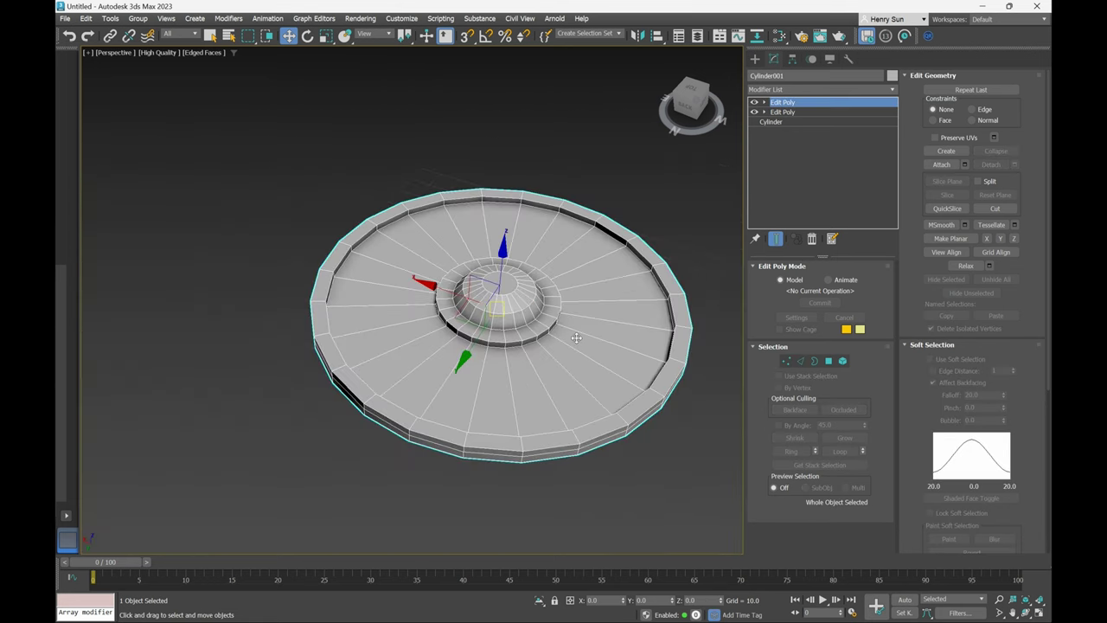
middle_drag(593, 362, 556, 368)
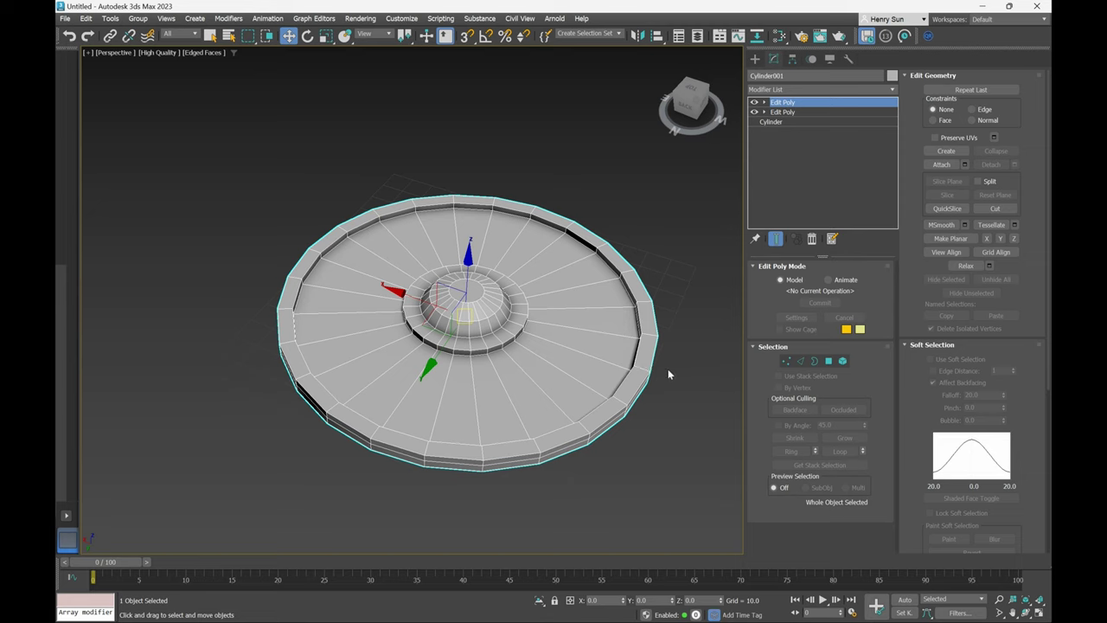
key(F4)
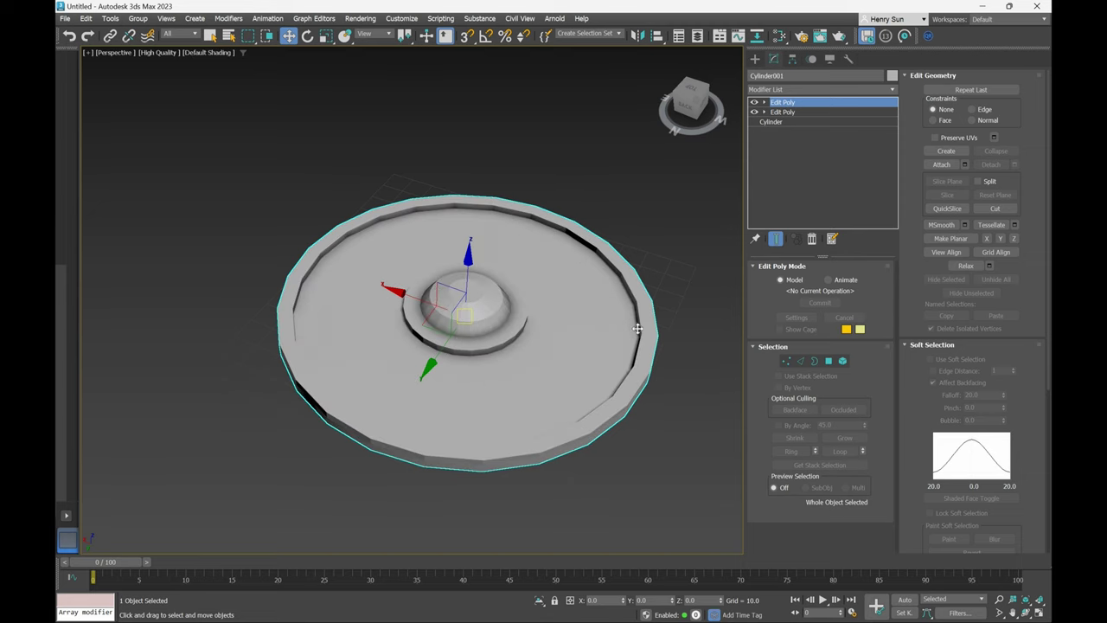
Deselect the object and examine the shaded domed hub and raised rim from a lower angle.
alt+middle_drag(638, 328, 532, 339)
scroll(503, 344, up, 2)
scroll(504, 344, up, 1)
scroll(531, 338, up, 3)
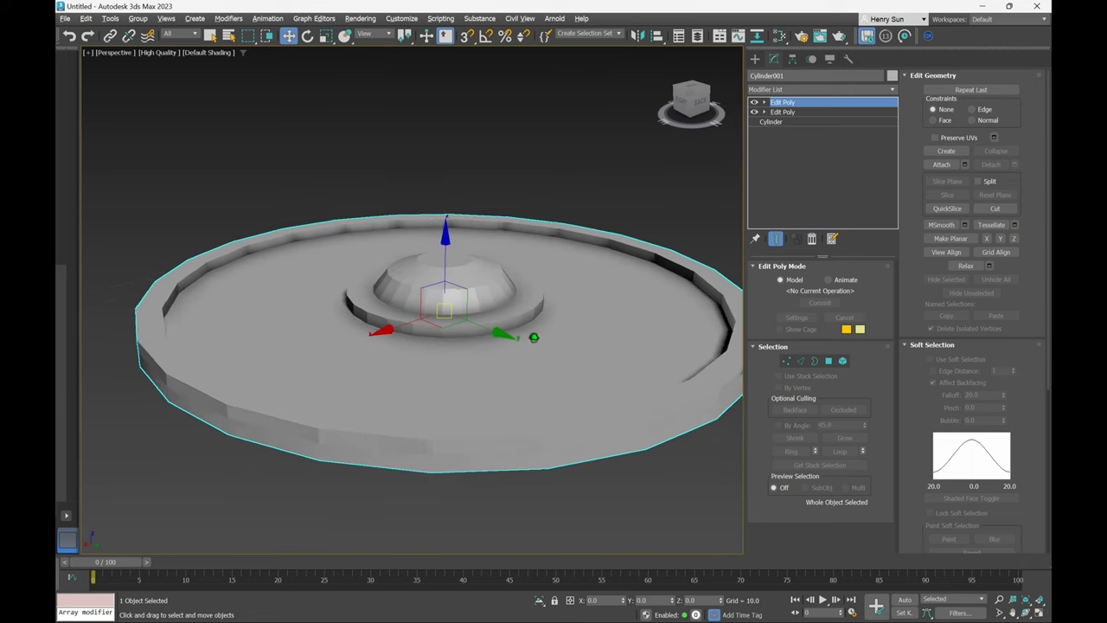
middle_drag(551, 302, 517, 315)
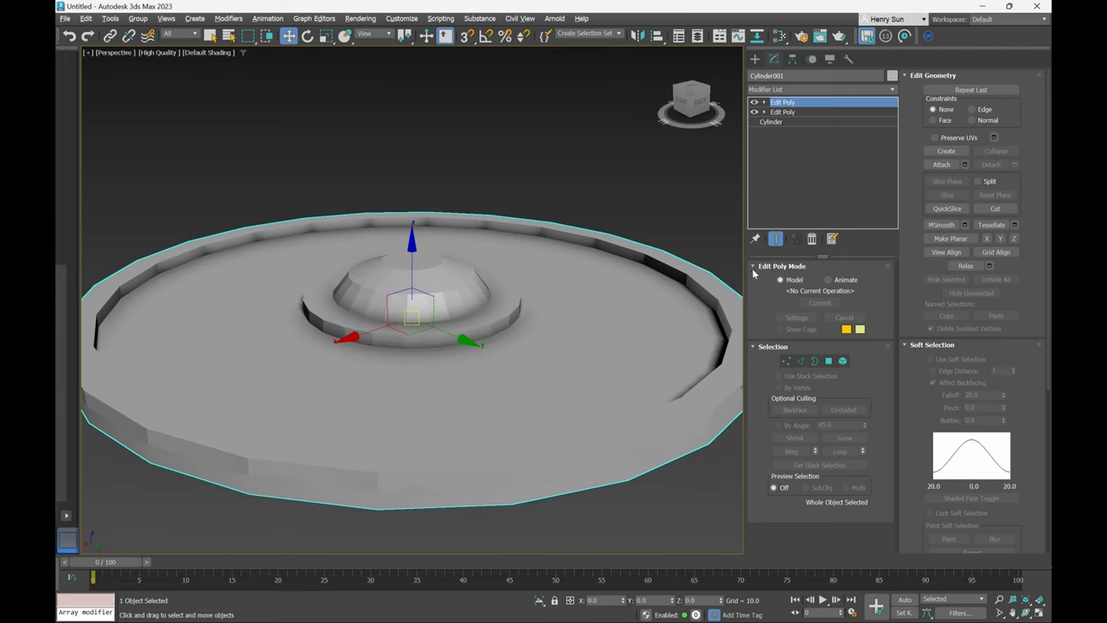
click(605, 178)
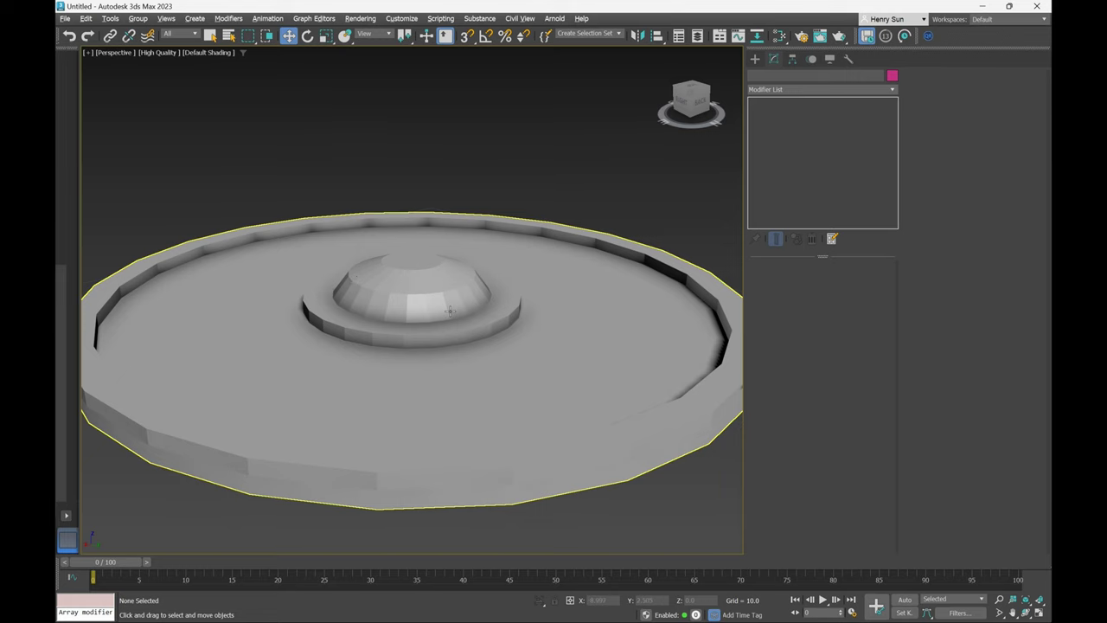
middle_drag(443, 330, 456, 320)
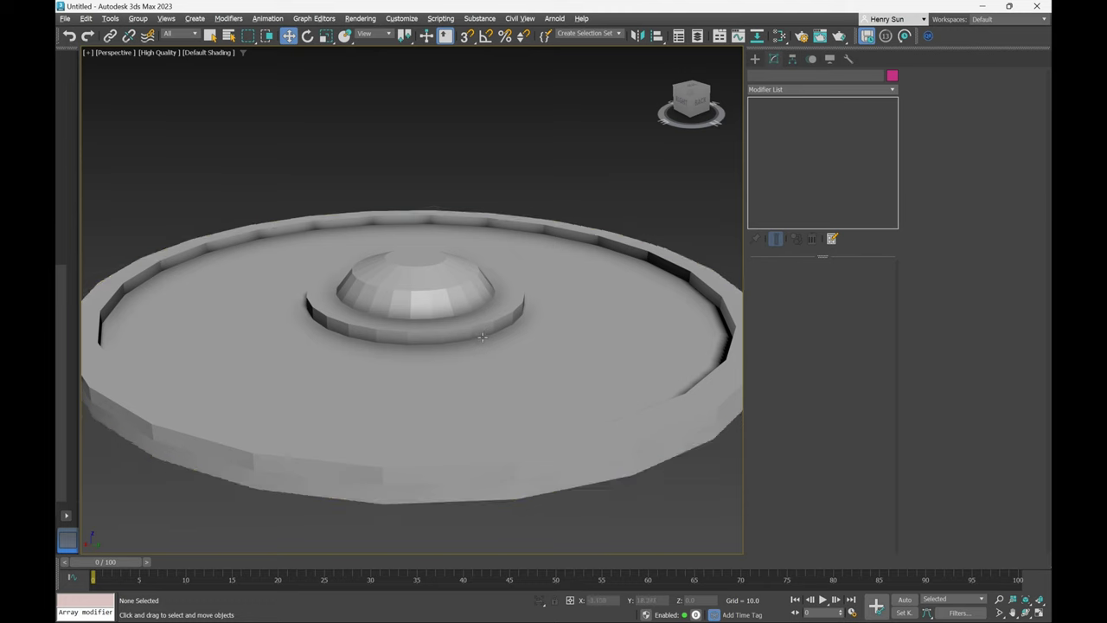
alt+middle_drag(482, 351, 477, 338)
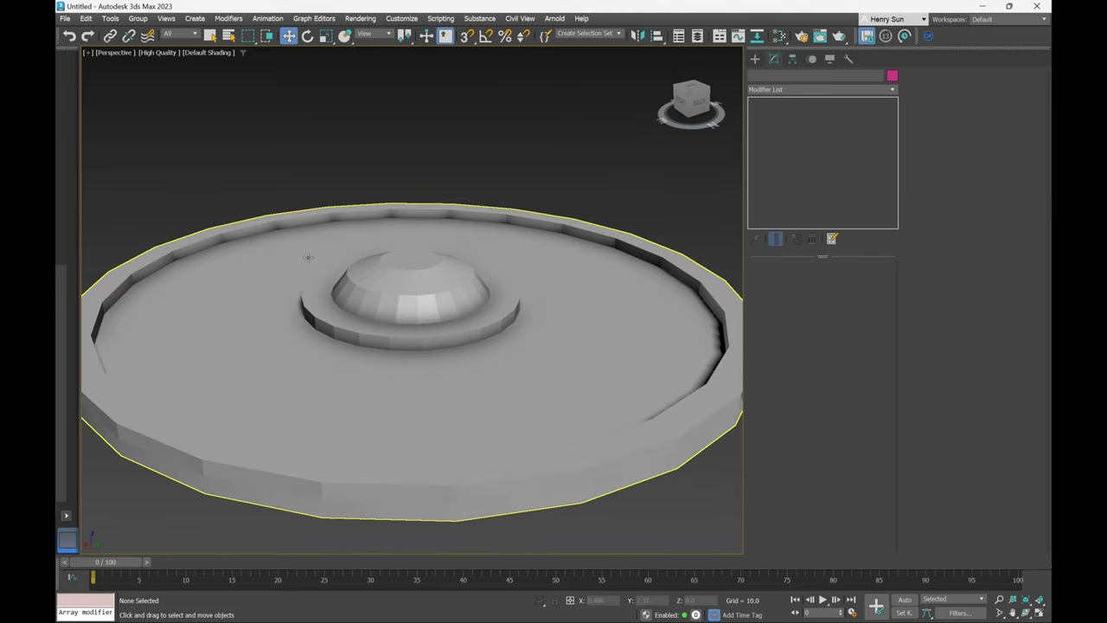
Select the round object, enter its Polygon sub-object level and select the dome's flat top polygon.
click(421, 257)
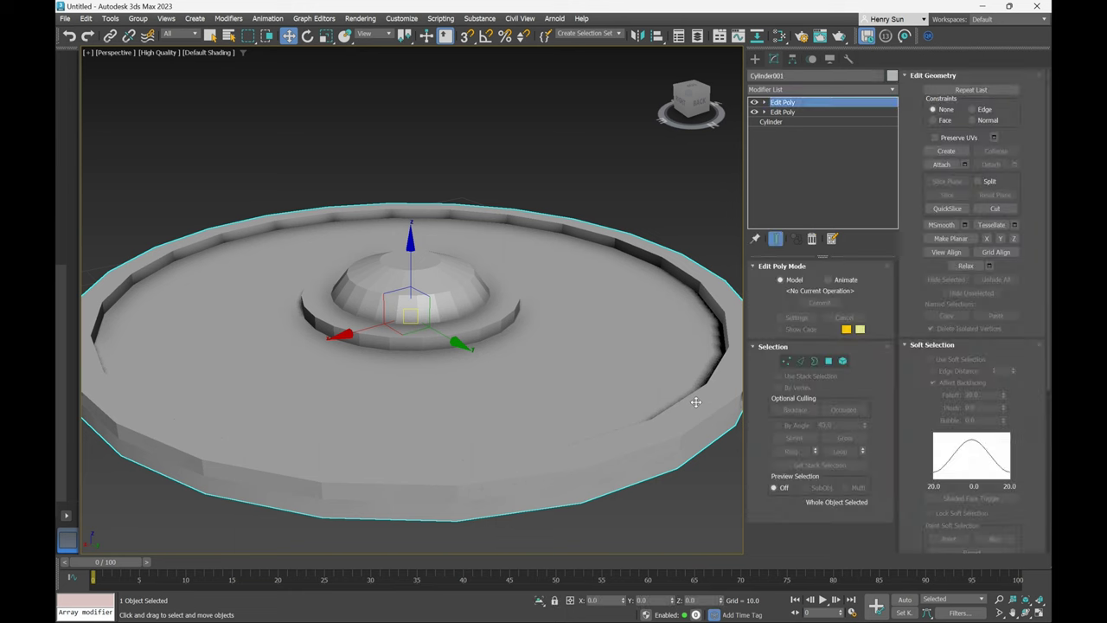
click(828, 363)
key(ctrl+a)
alt+middle_drag(655, 354, 453, 284)
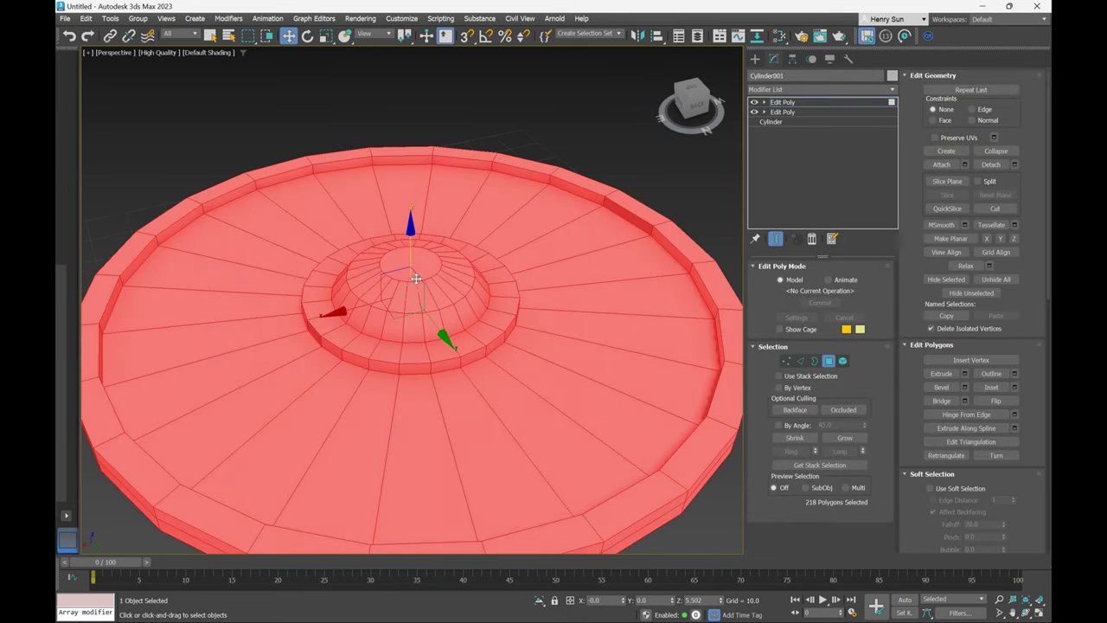
click(427, 270)
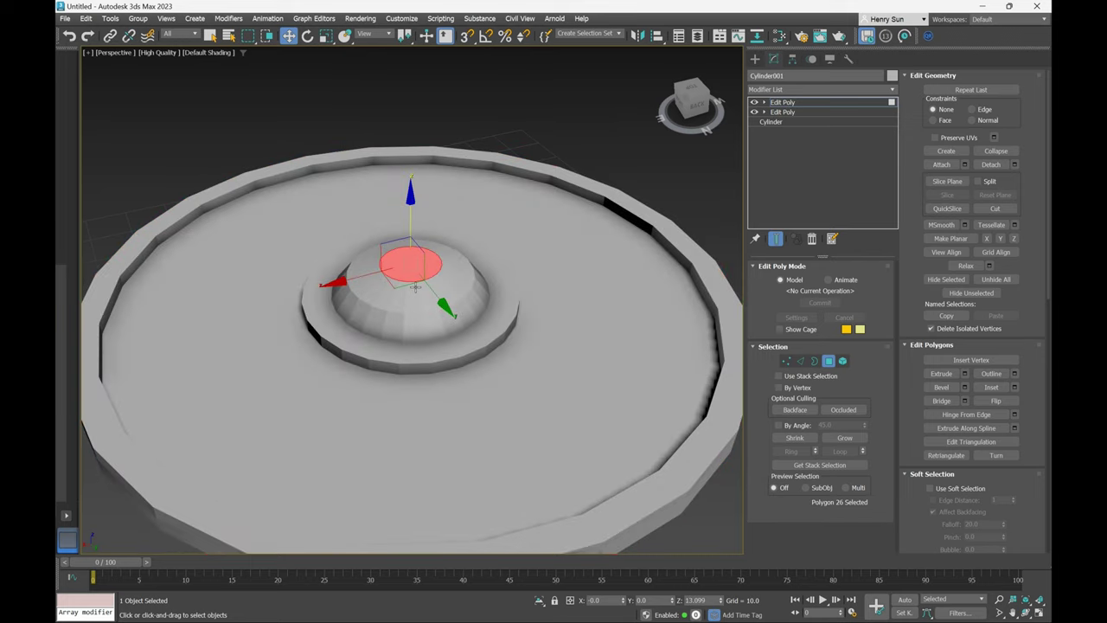
scroll(384, 295, up, 2)
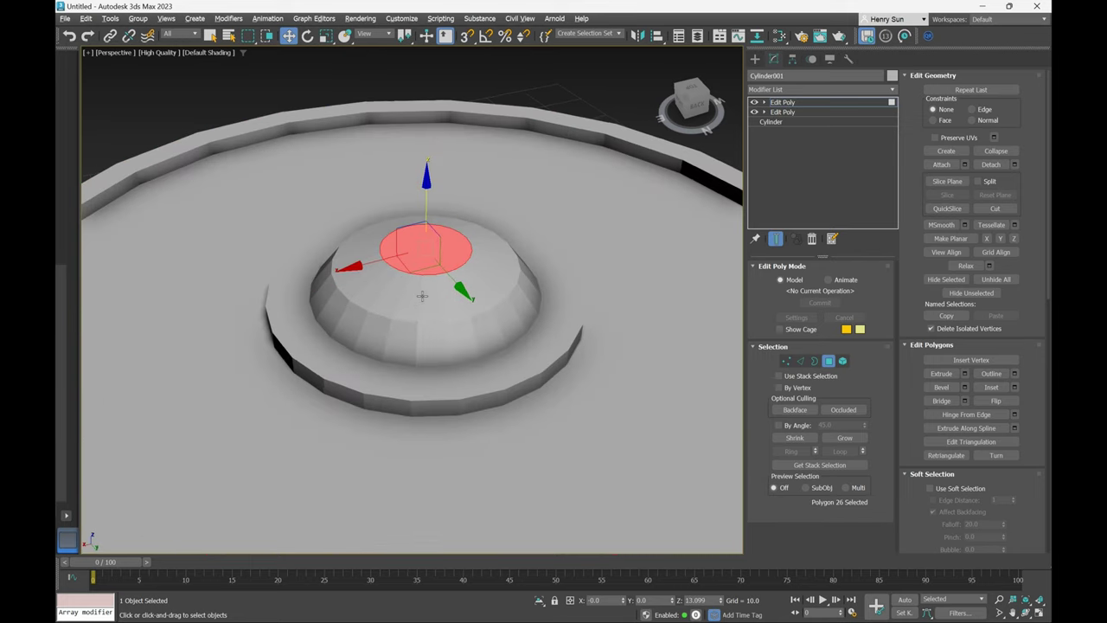
alt+middle_drag(422, 297, 443, 277)
scroll(443, 277, up, 2)
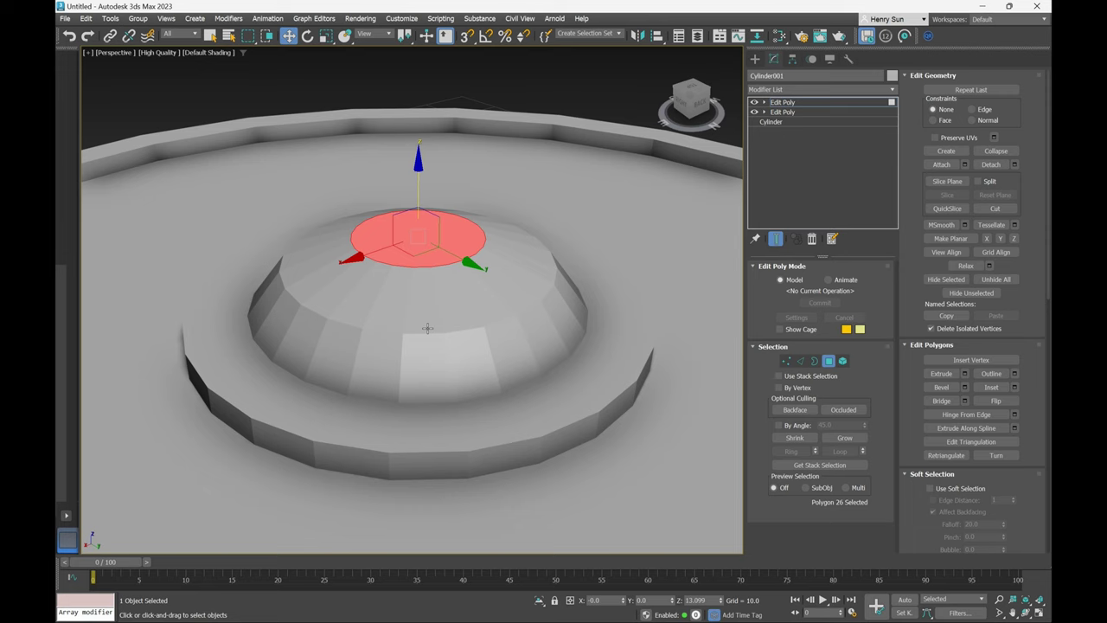
Try growing the polygon selection down over the dome and shrinking it back until nothing is selected.
key(ctrl+Page_Up)
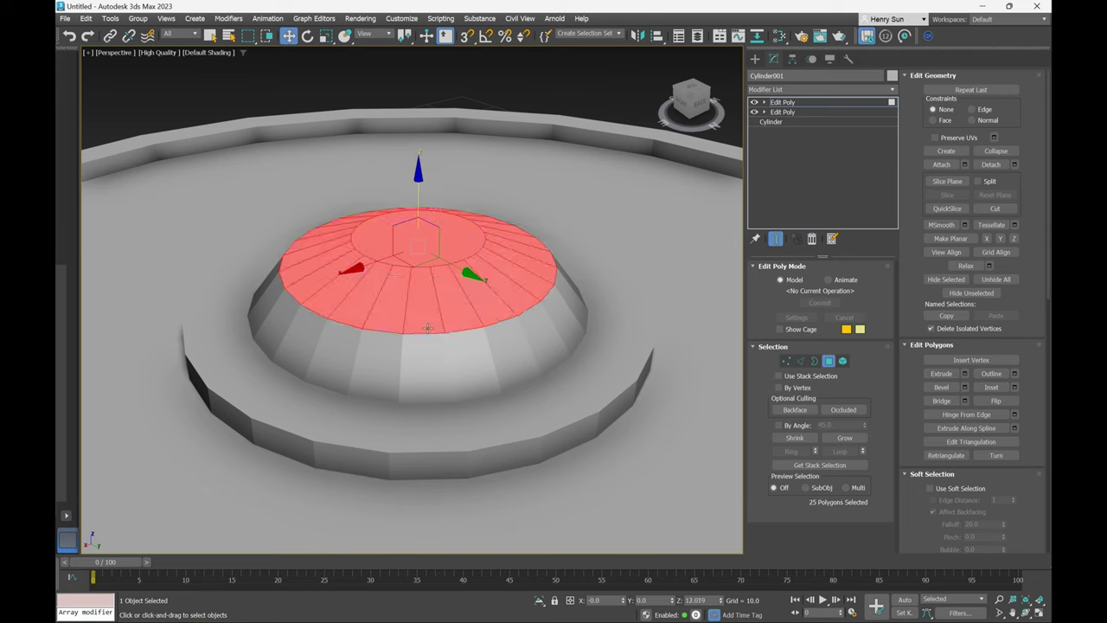
key(ctrl+Page_Up)
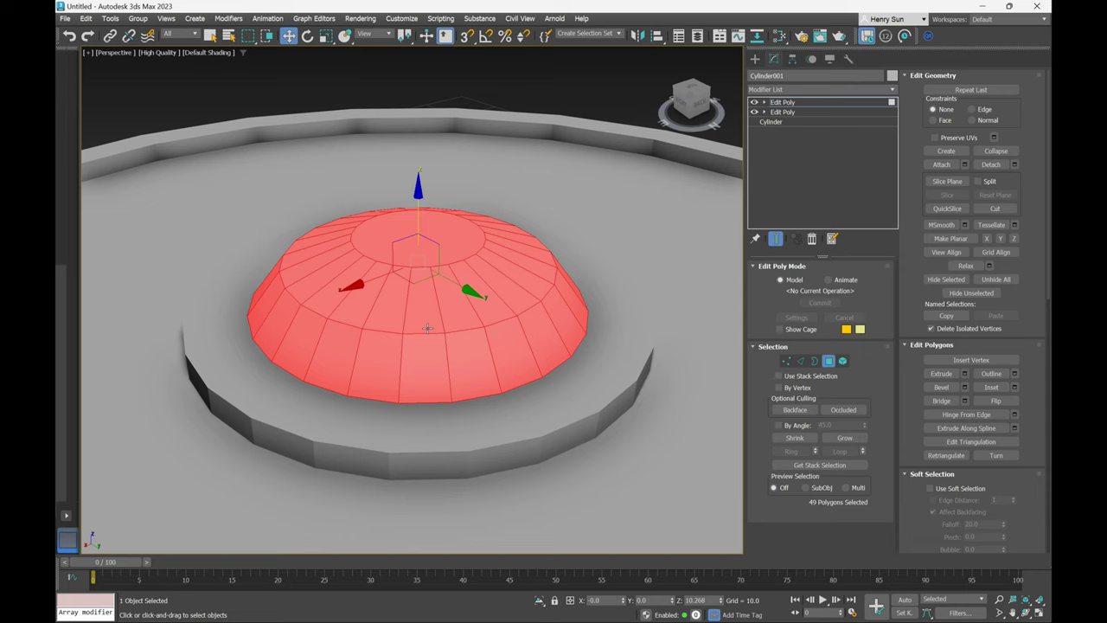
key(ctrl+Page_Down)
key(ctrl+Page_Down)
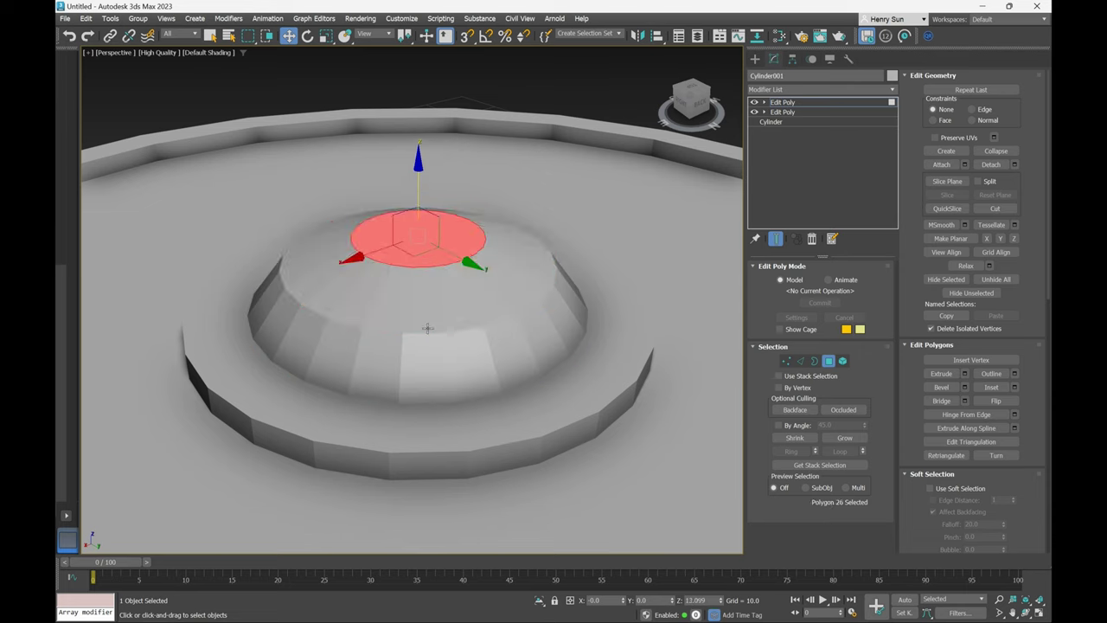
key(ctrl+Page_Up)
key(ctrl+Page_Up)
key(ctrl+Page_Down)
key(ctrl+Page_Down)
key(ctrl+Page_Down)
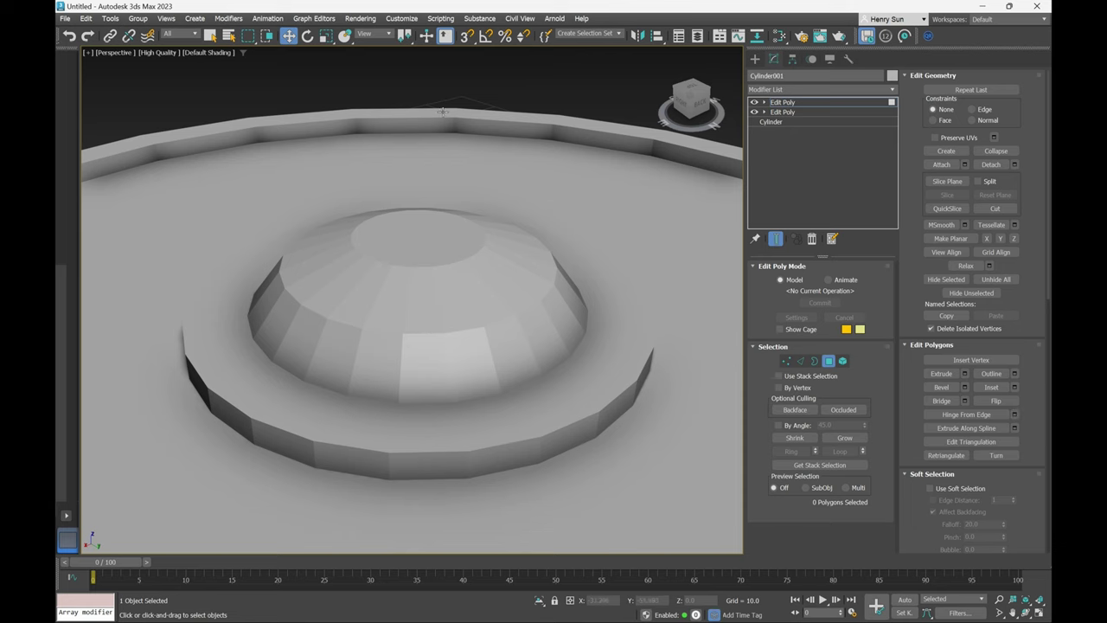
Select the dome's top polygon and grow the selection to cover the entire dome down to its base.
click(408, 242)
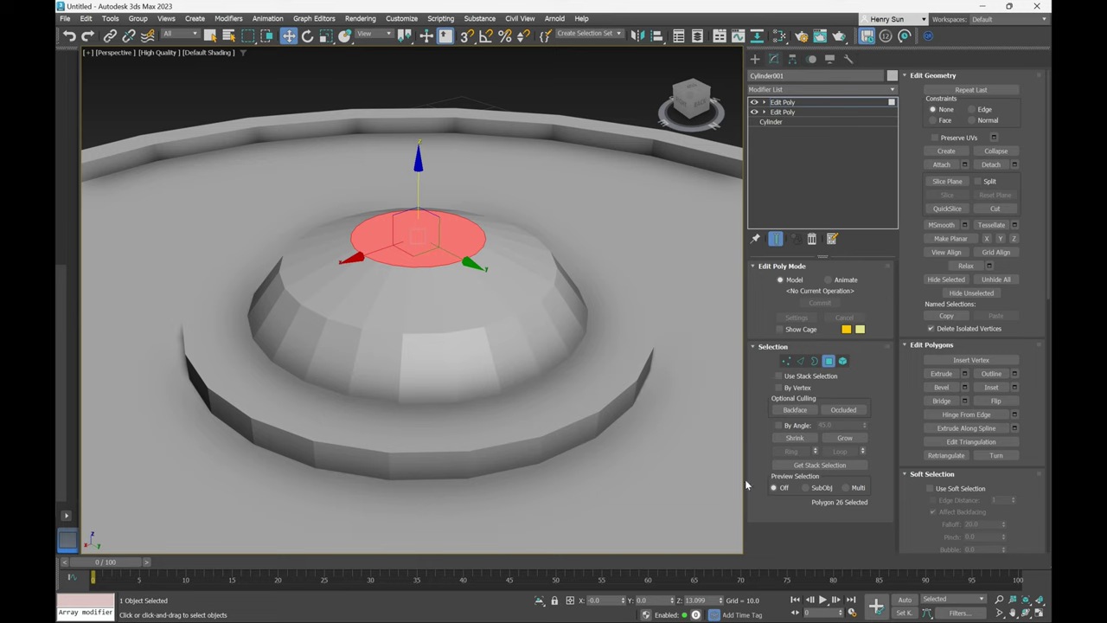
click(850, 437)
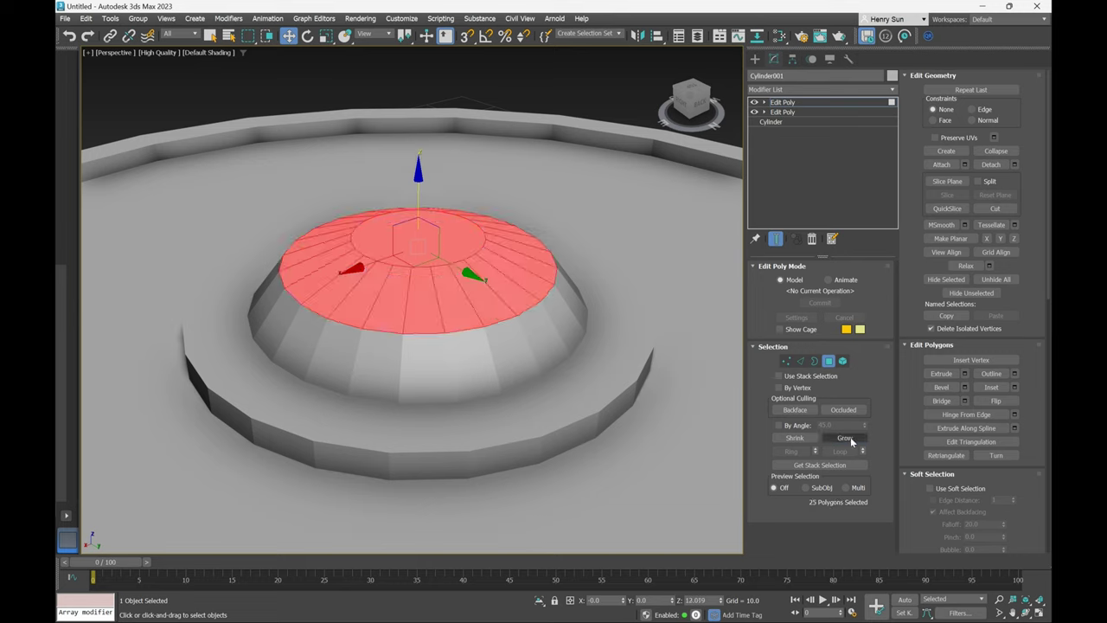
click(806, 441)
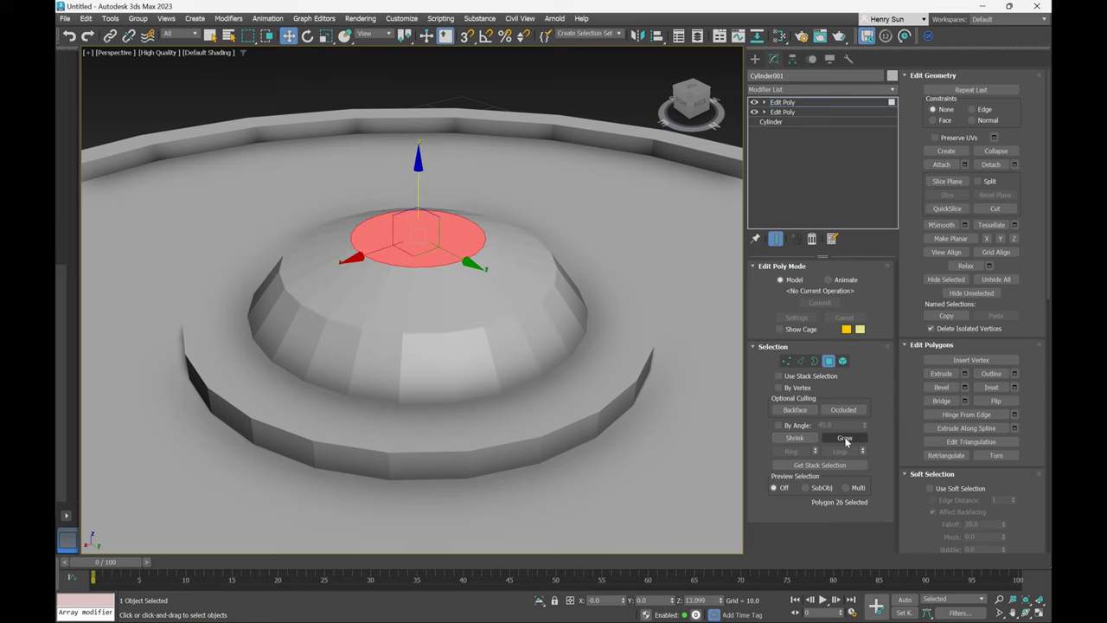
click(845, 439)
click(845, 438)
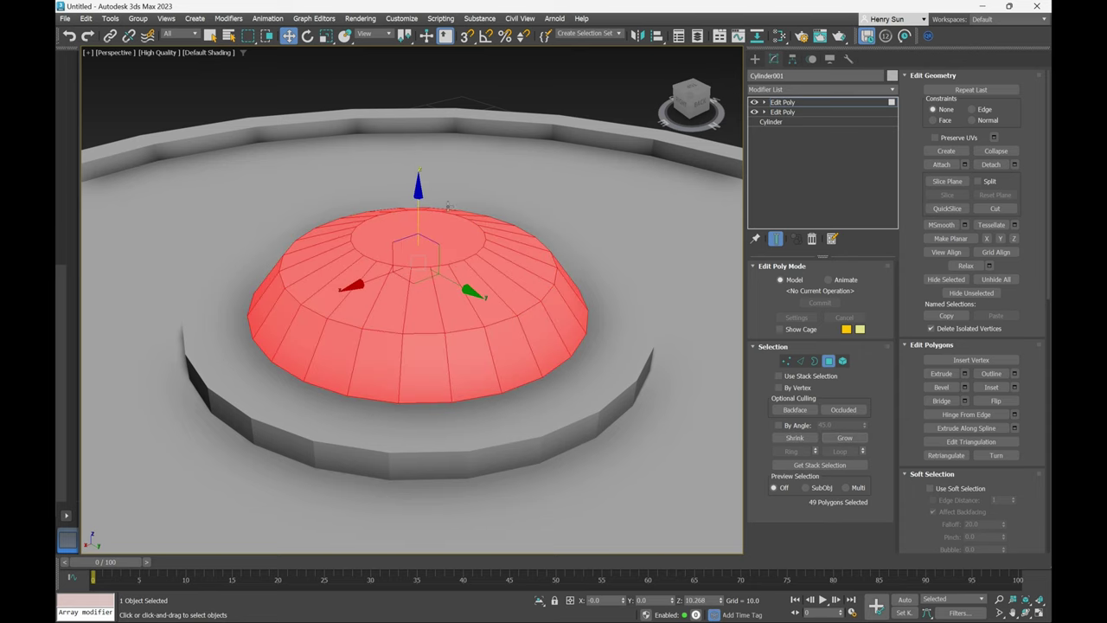
Clear the existing smoothing groups on the selected dome polygons and assign them smoothing group 1.
alt+middle_drag(429, 288, 457, 290)
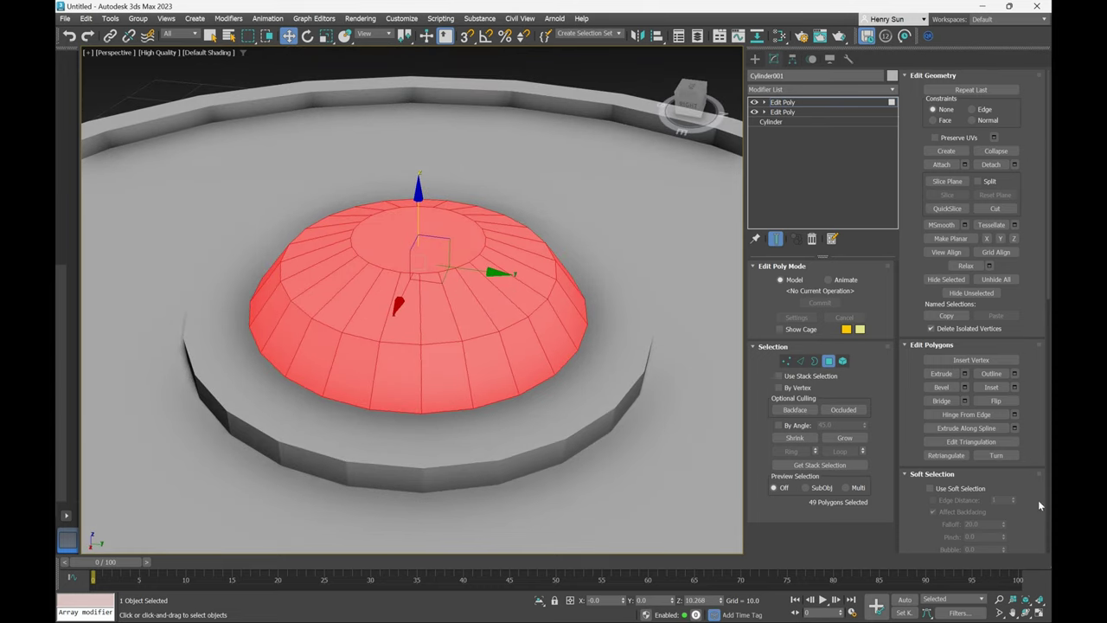
mouse_move(1043, 500)
mouse_down()
mouse_move(1017, 381)
mouse_move(990, 98)
mouse_up()
scroll(999, 366, down, 2)
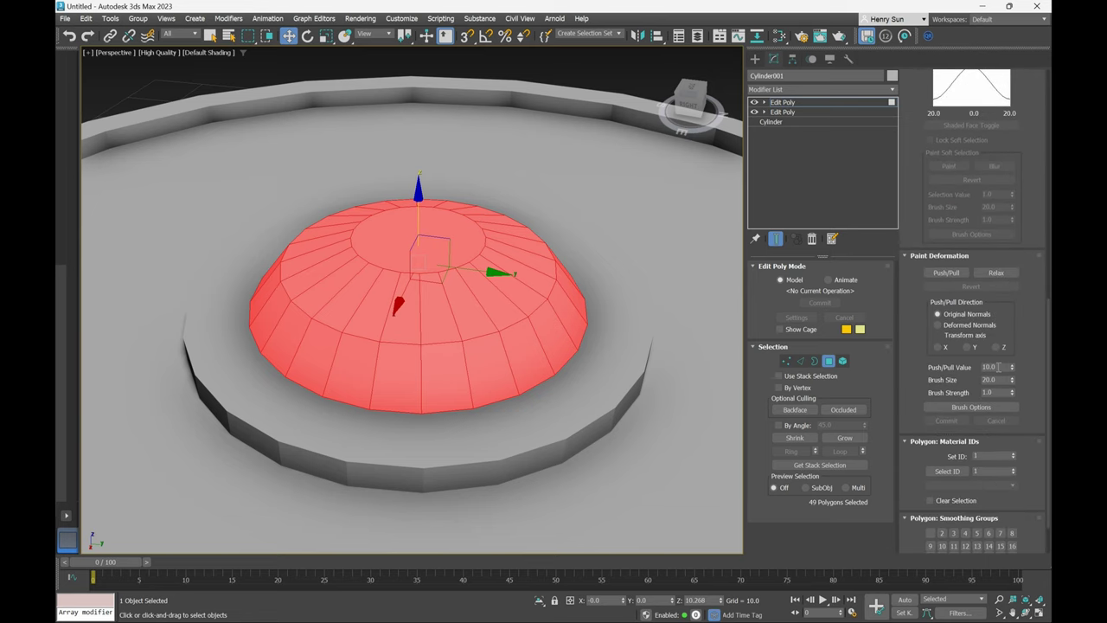
scroll(1031, 485, down, 1)
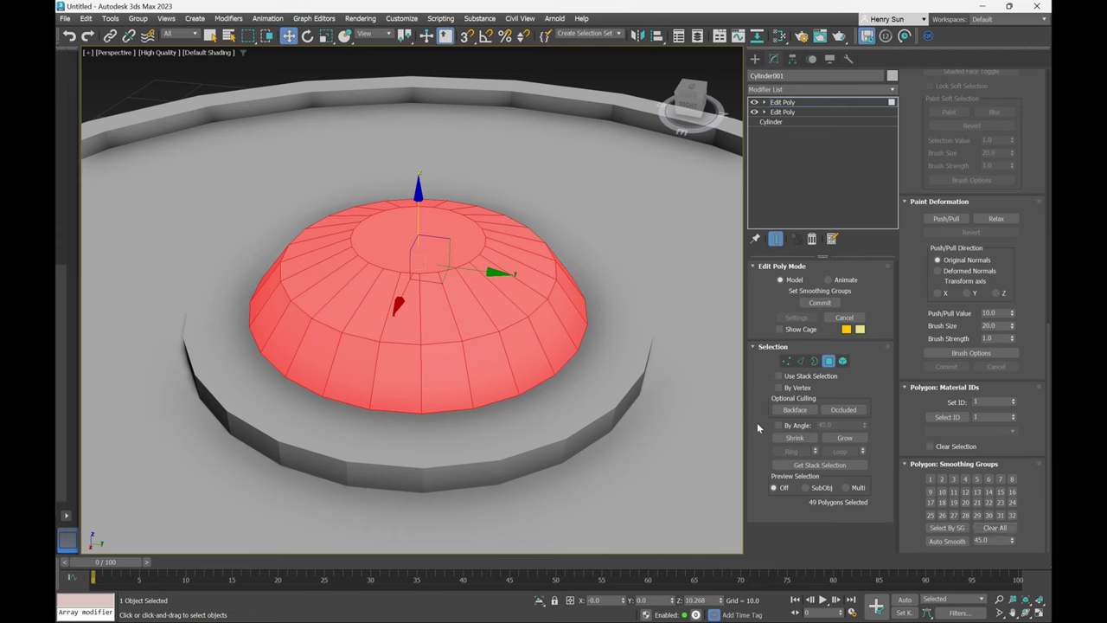
click(930, 480)
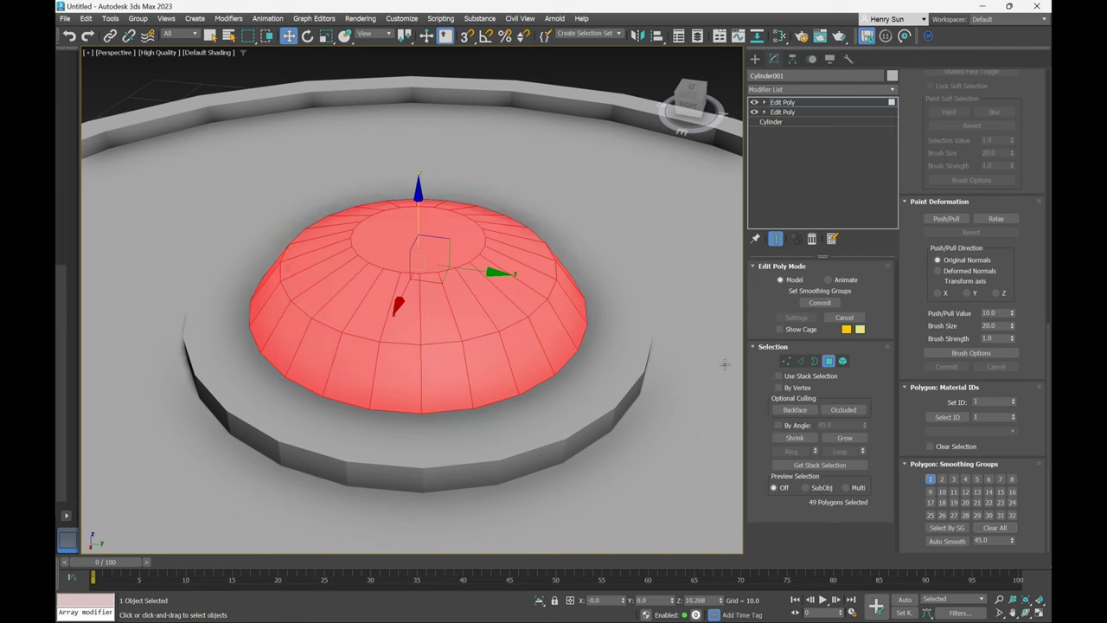
Check the smoothed dome outside the Polygon level, then re-enter it and select the full loop of side polygons around the step below the dome.
key(4)
alt+middle_drag(599, 267, 559, 262)
key(4)
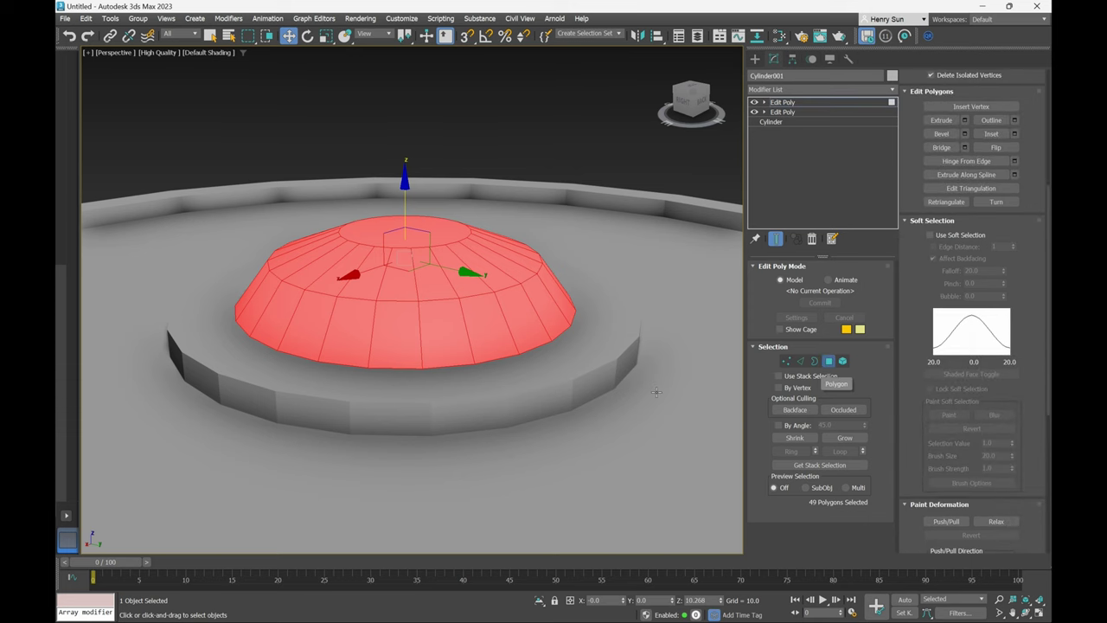
middle_drag(516, 402, 519, 328)
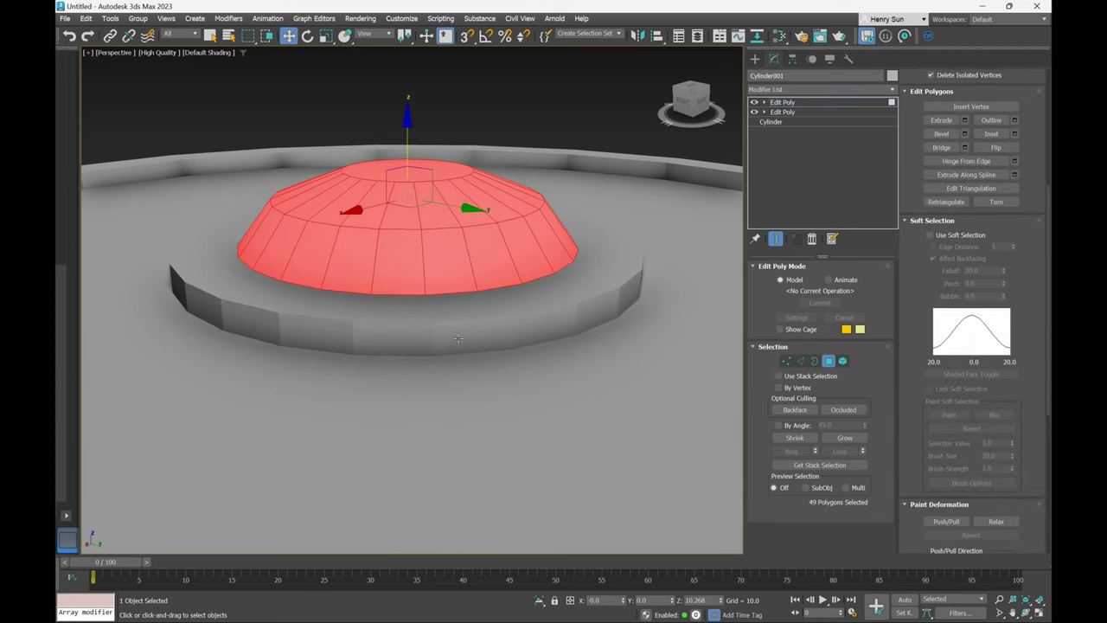
click(390, 335)
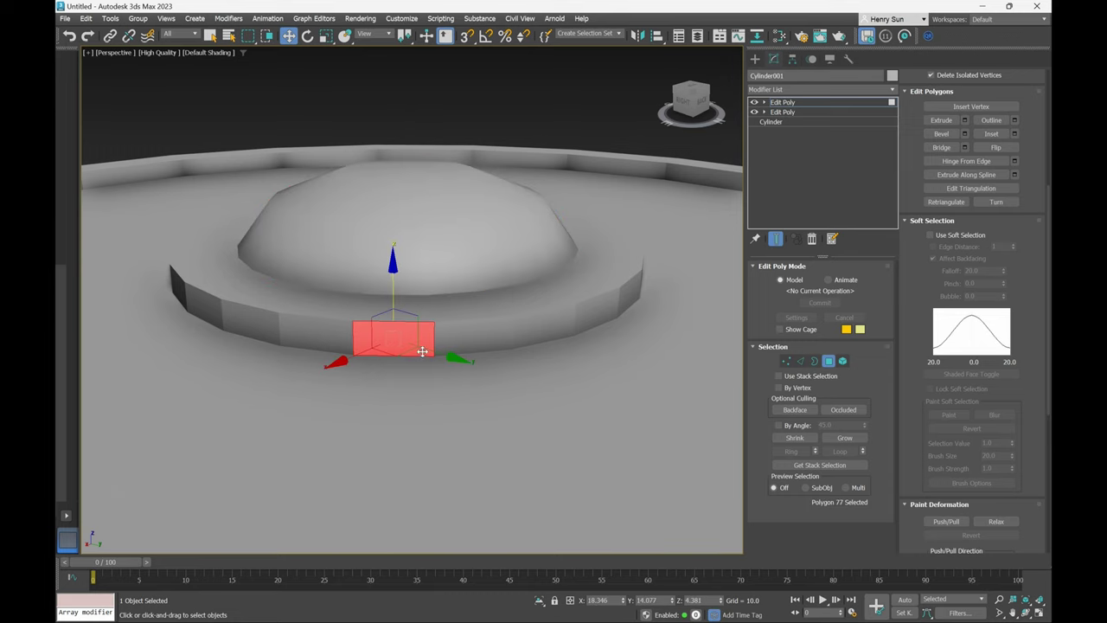
shift+click(475, 334)
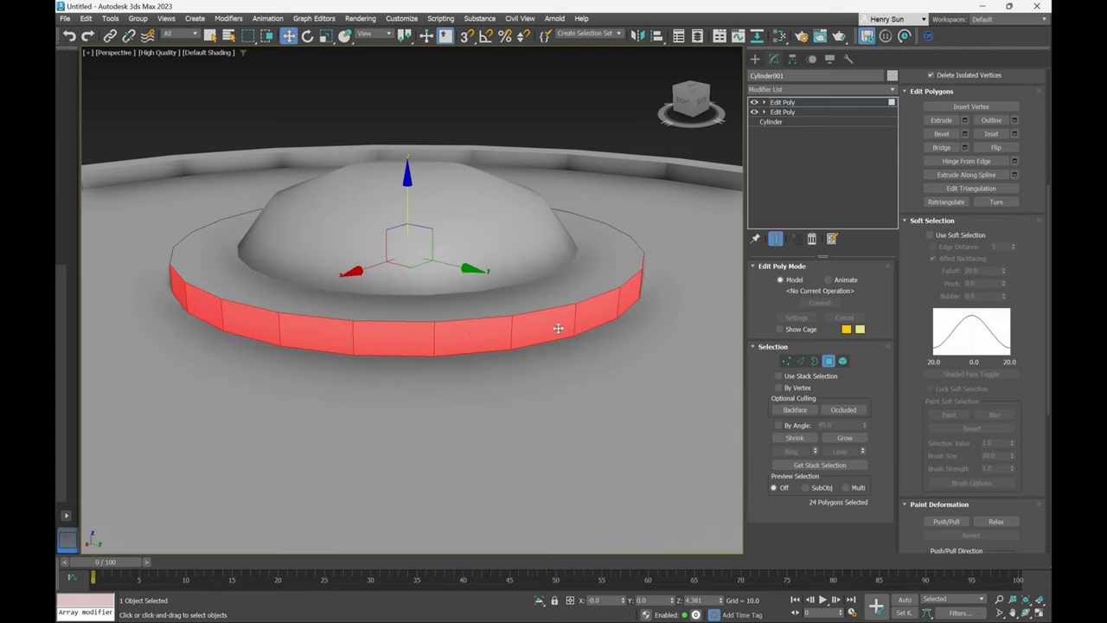
Replace the hub step's side smoothing groups with smoothing group 3 and exit the Polygon sub-object level.
mouse_move(566, 317)
alt+middle_down()
mouse_move(547, 327)
mouse_move(557, 329)
alt+middle_up()
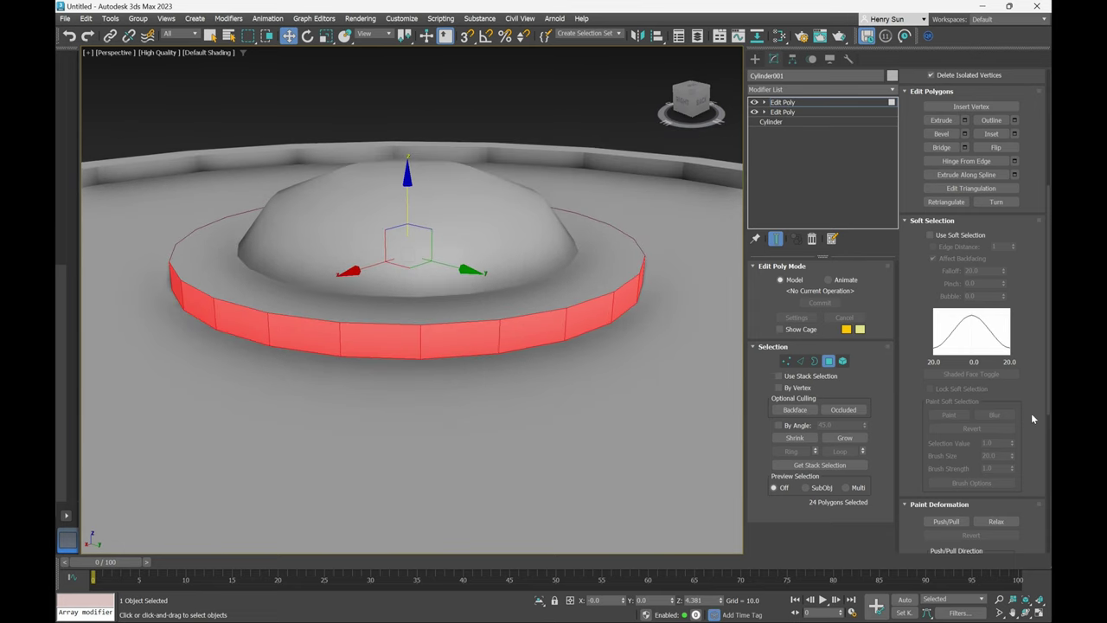
scroll(1044, 399, down, 5)
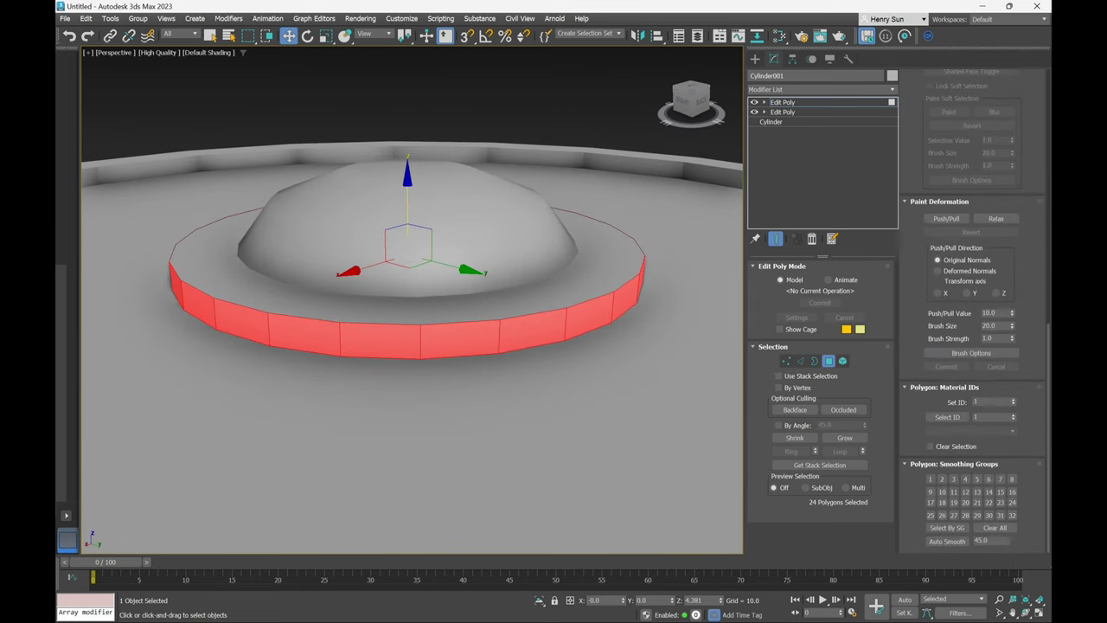
click(999, 530)
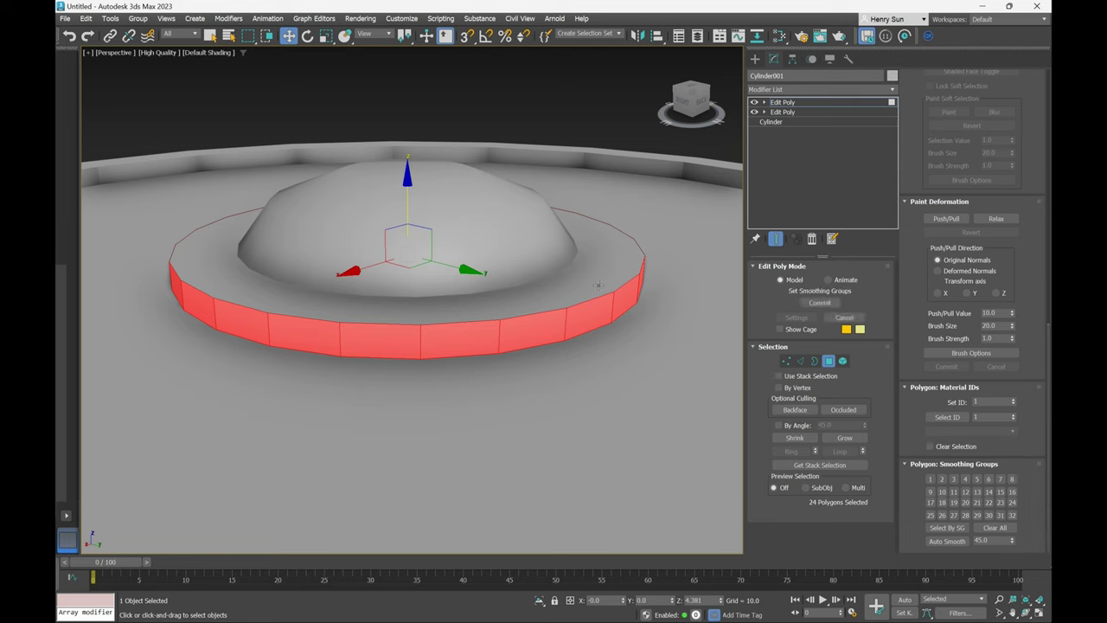
click(931, 479)
click(955, 481)
scroll(584, 311, down, 5)
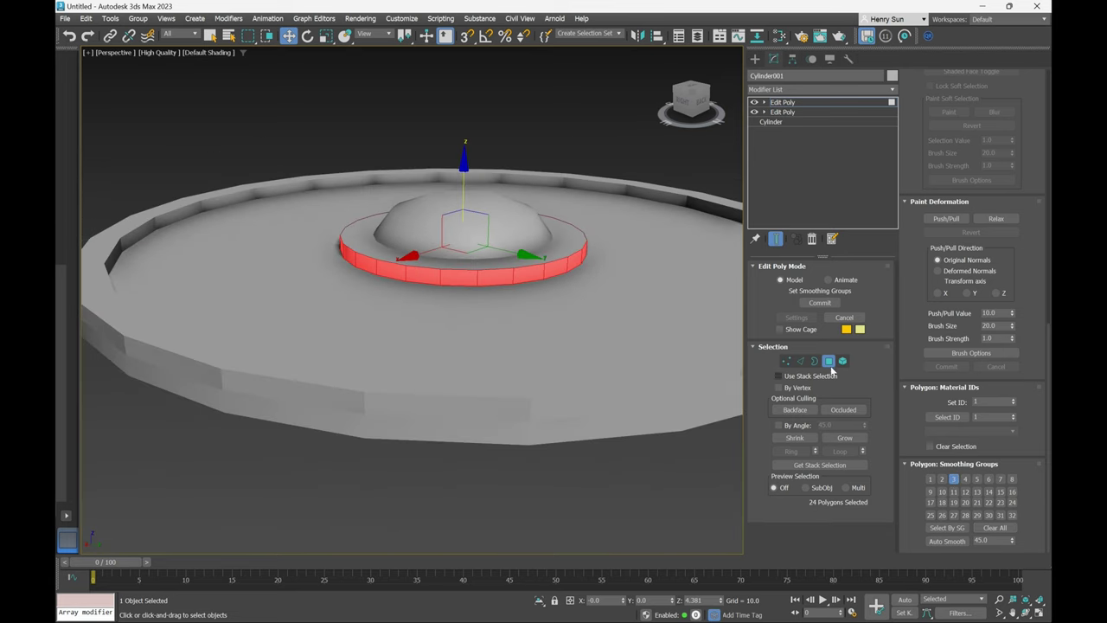
middle_drag(578, 294, 545, 313)
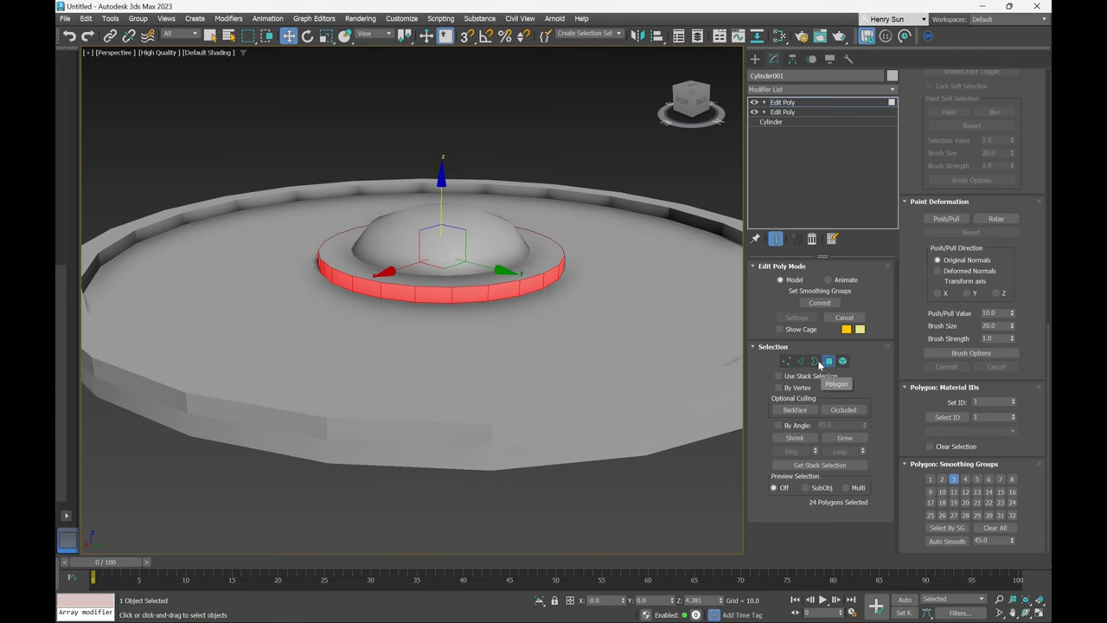
click(828, 362)
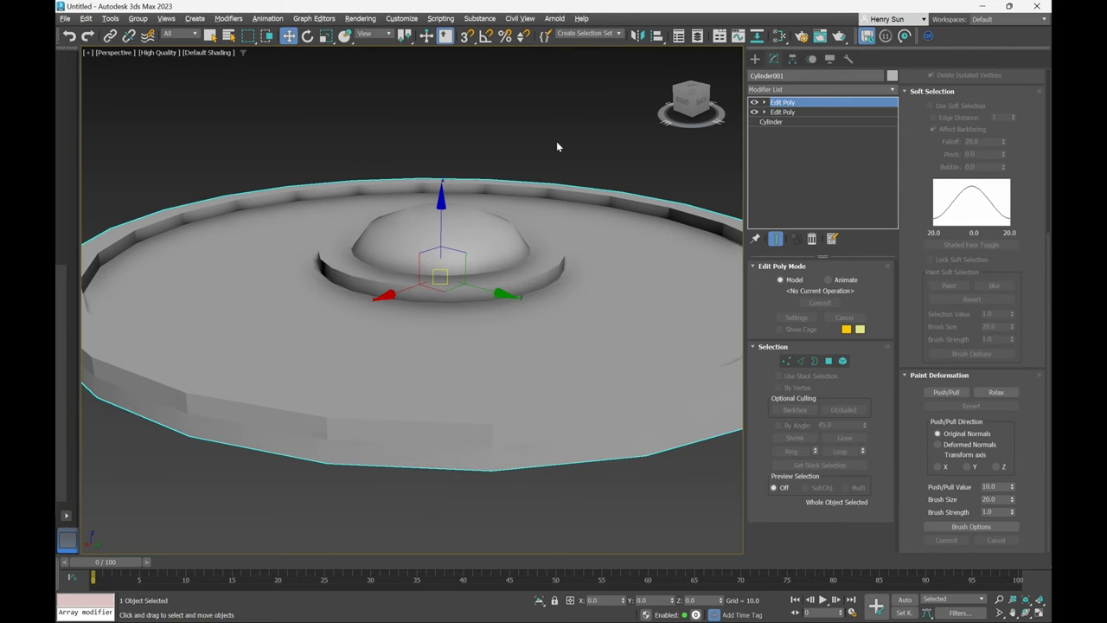
Return to the Polygon sub-object level and select the full loop of polygons on the raised rim's inner wall.
mouse_move(556, 147)
alt+middle_down()
mouse_move(524, 141)
mouse_move(545, 141)
alt+middle_up()
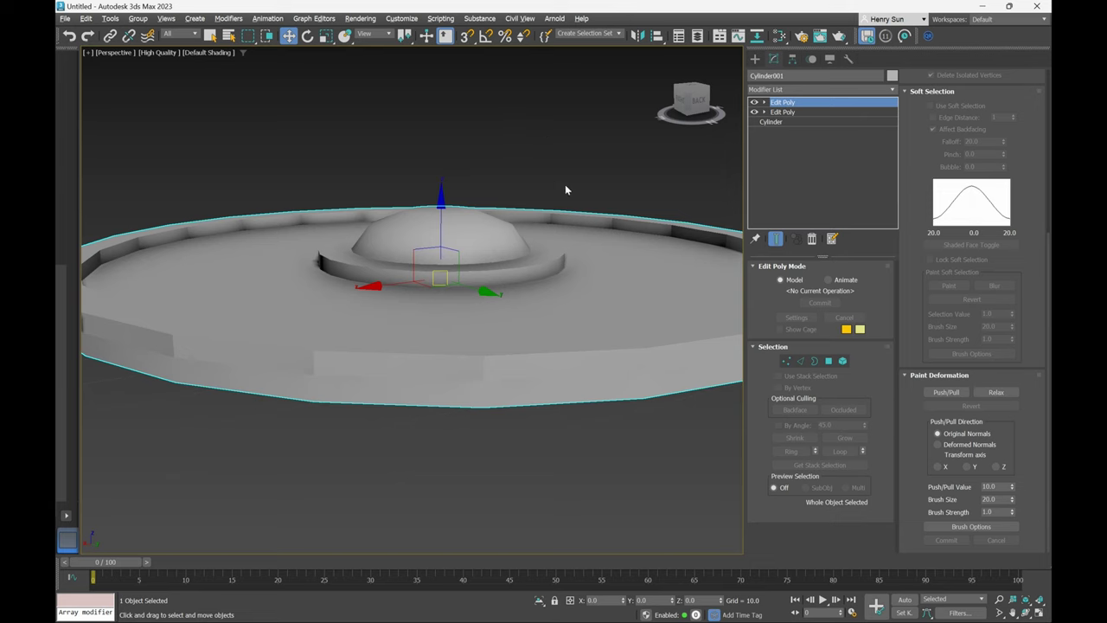
middle_drag(565, 190, 496, 199)
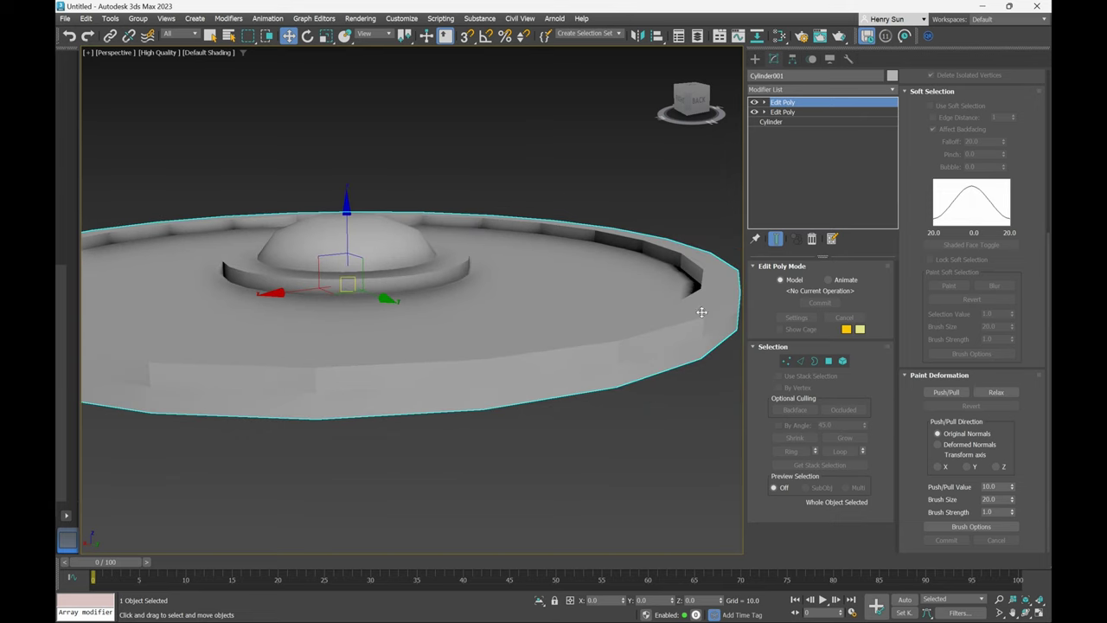
key(2)
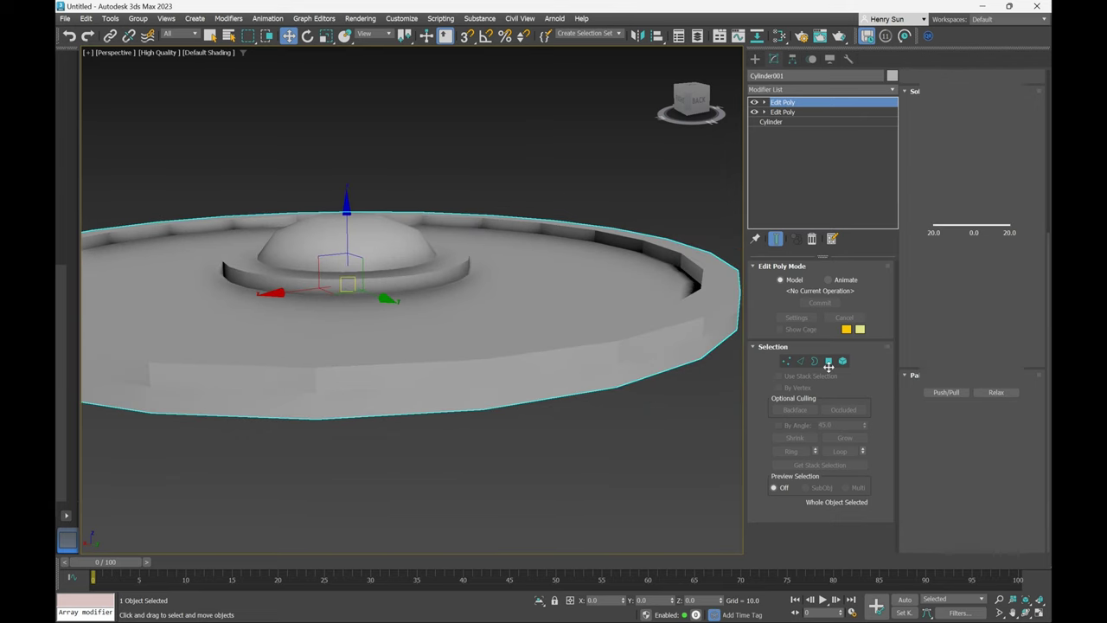
click(829, 362)
double_click(346, 281)
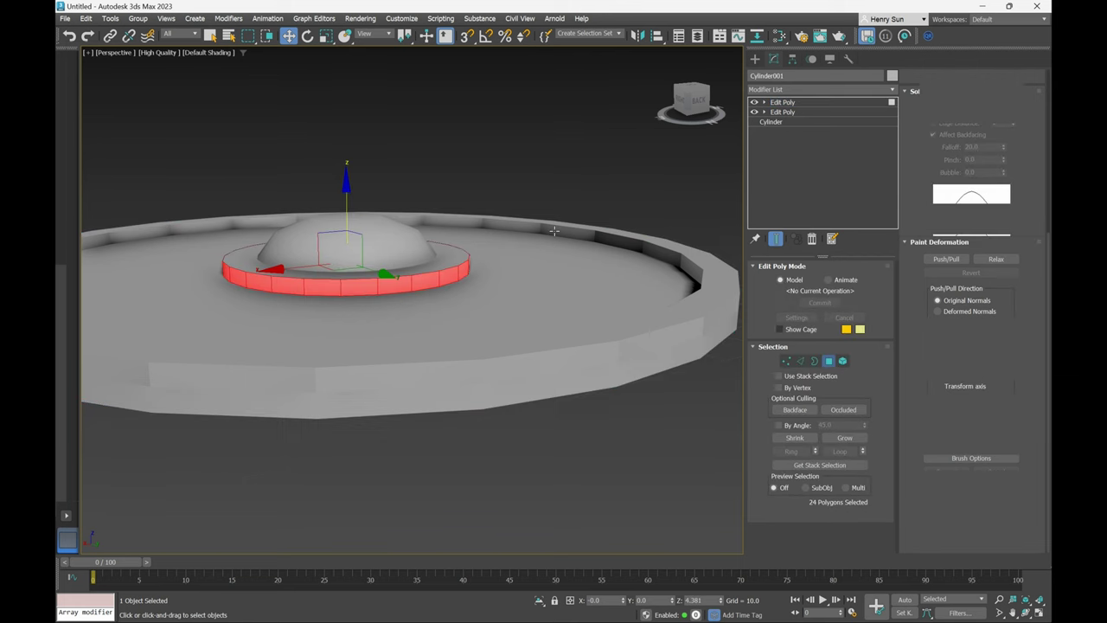
click(562, 229)
shift+click(538, 226)
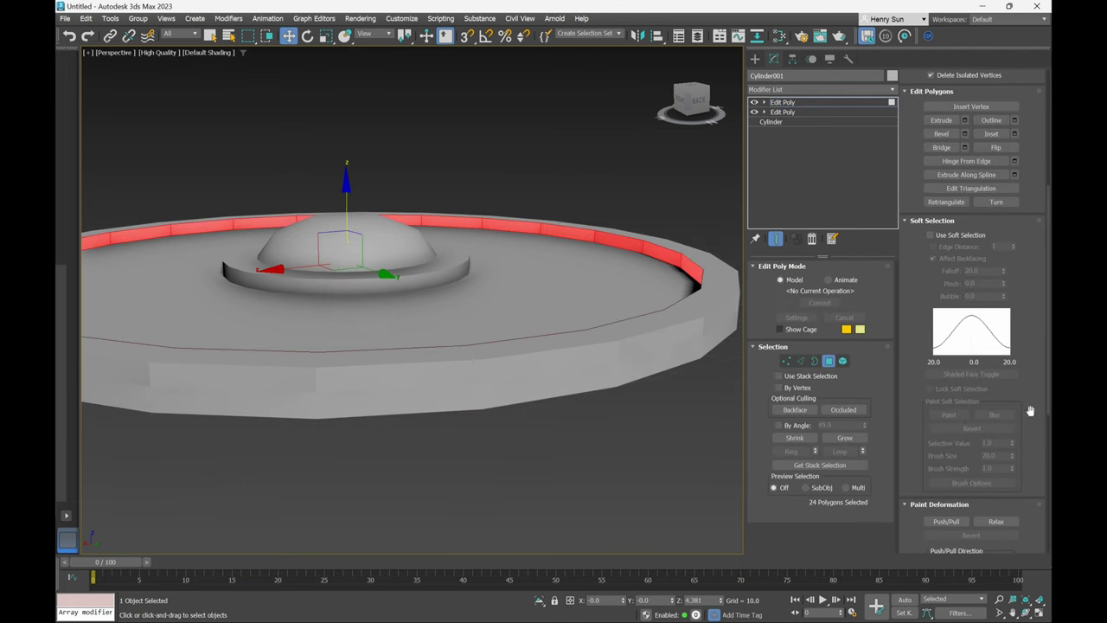
Clear the smoothing groups on the rim's inner wall polygons and assign them smoothing group 4.
scroll(1030, 456, down, 5)
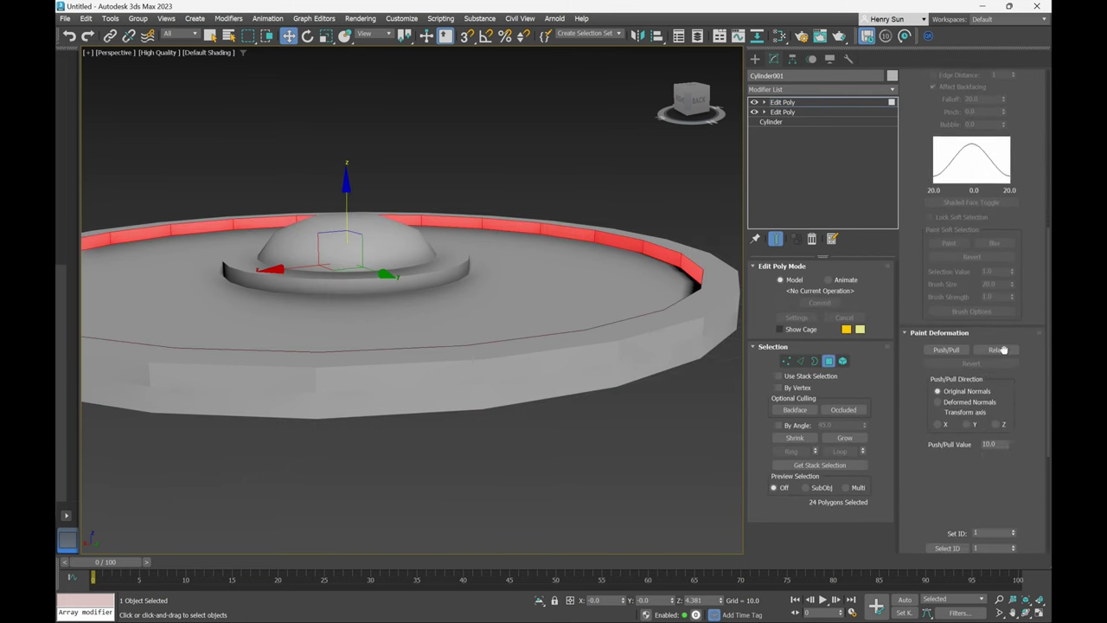
scroll(1004, 503, down, 4)
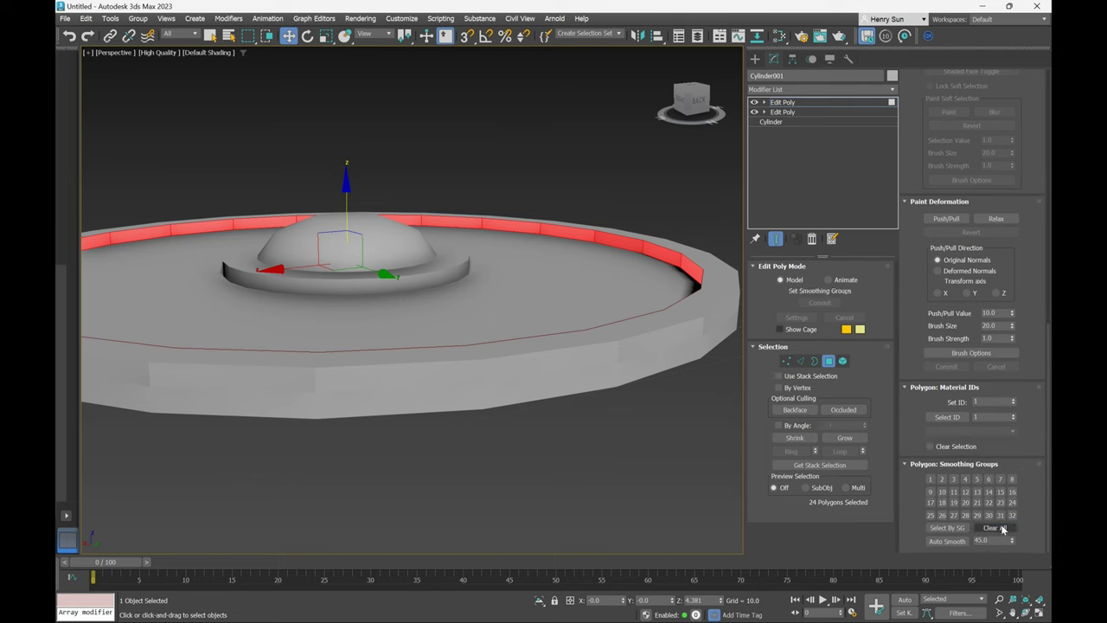
click(955, 481)
click(965, 480)
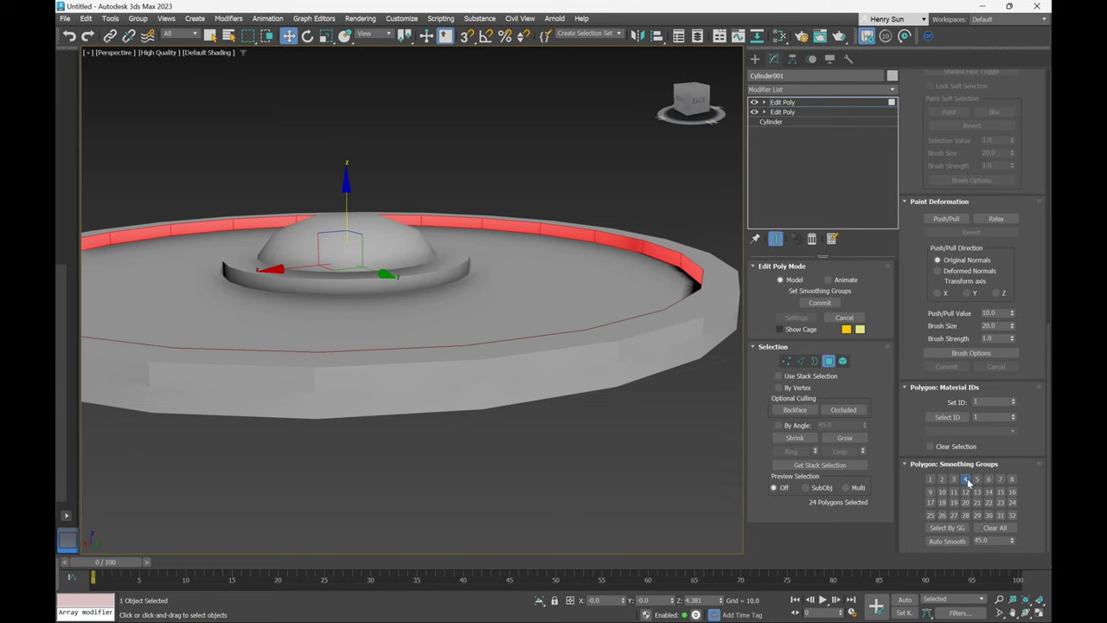
Select both full loops of polygons, upper and lower, around the disc's outer wall.
middle_drag(549, 403, 530, 371)
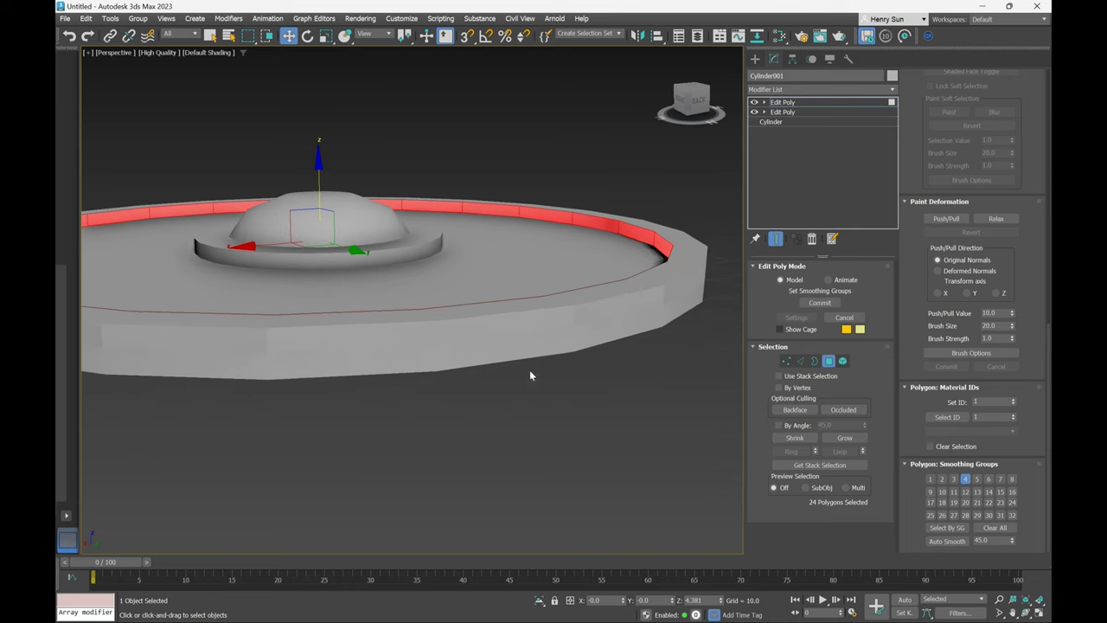
click(524, 321)
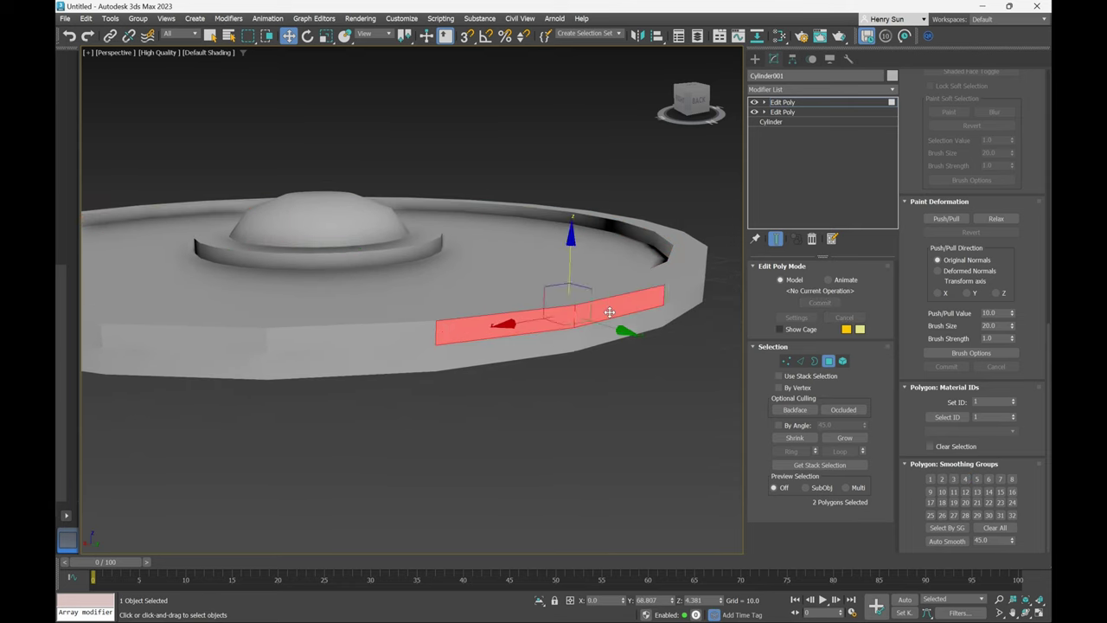
key(ctrl+z)
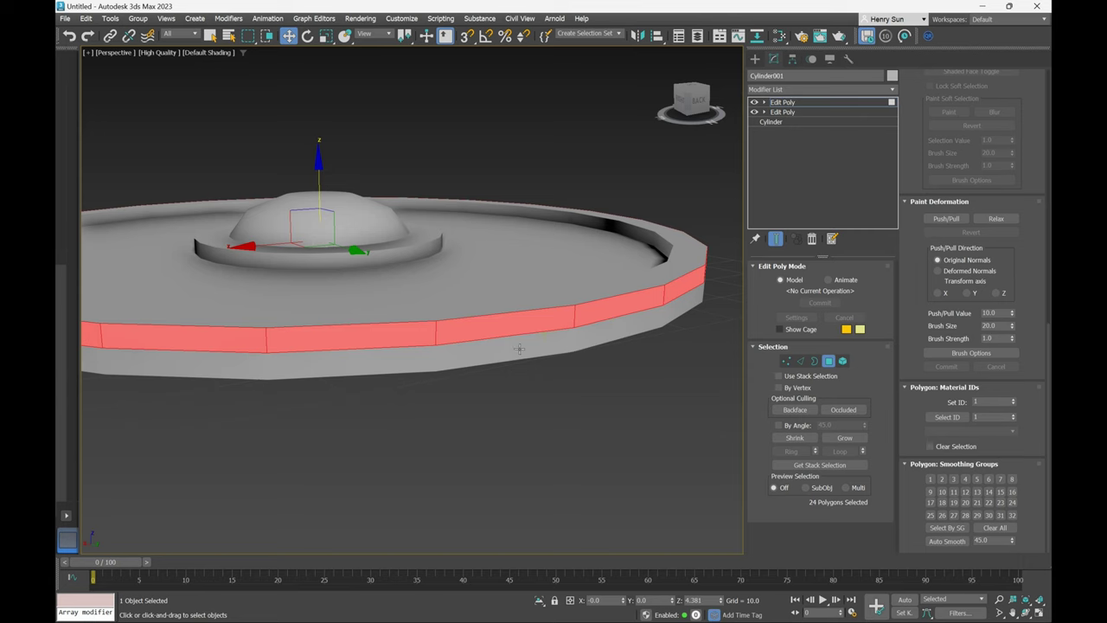
ctrl+click(520, 348)
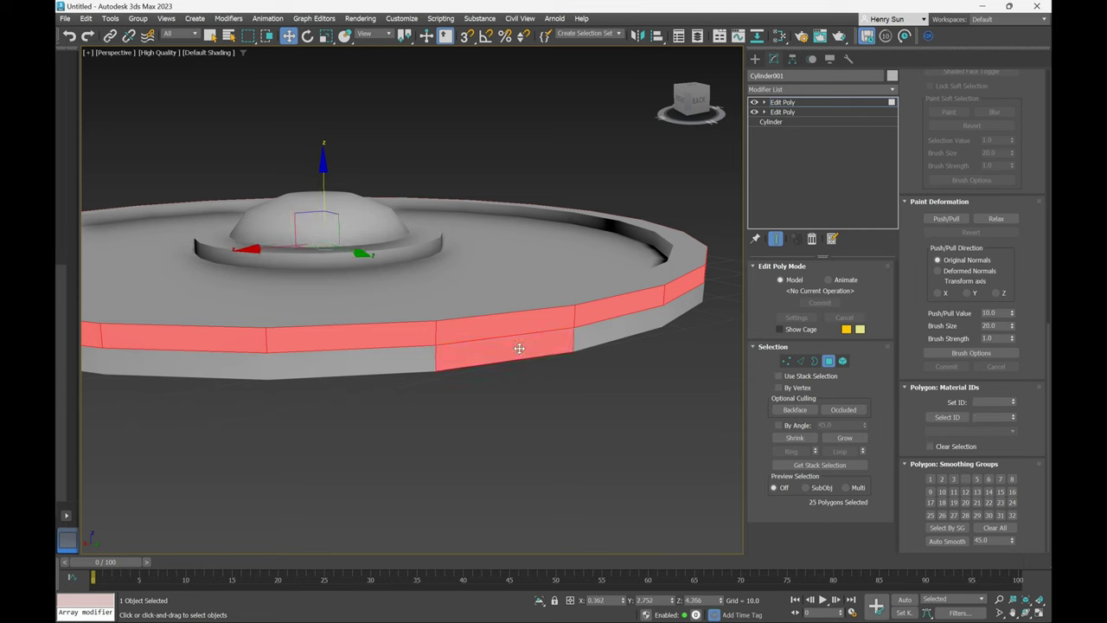
shift+click(621, 330)
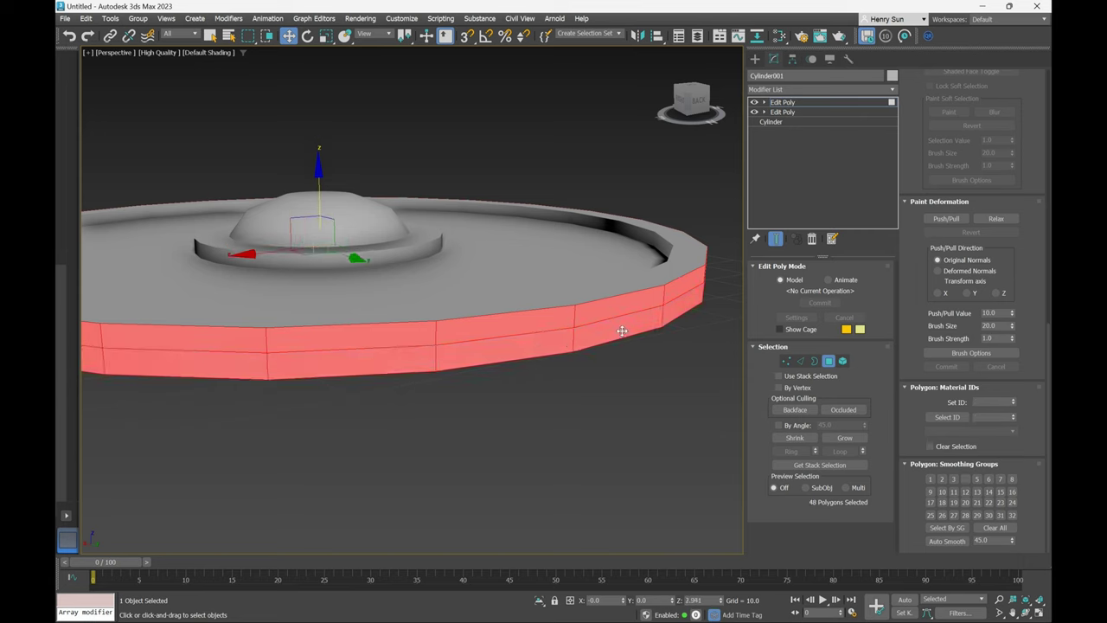
Replace the outer wall polygons' smoothing groups with smoothing group 7 and exit the Polygon sub-object level.
click(995, 528)
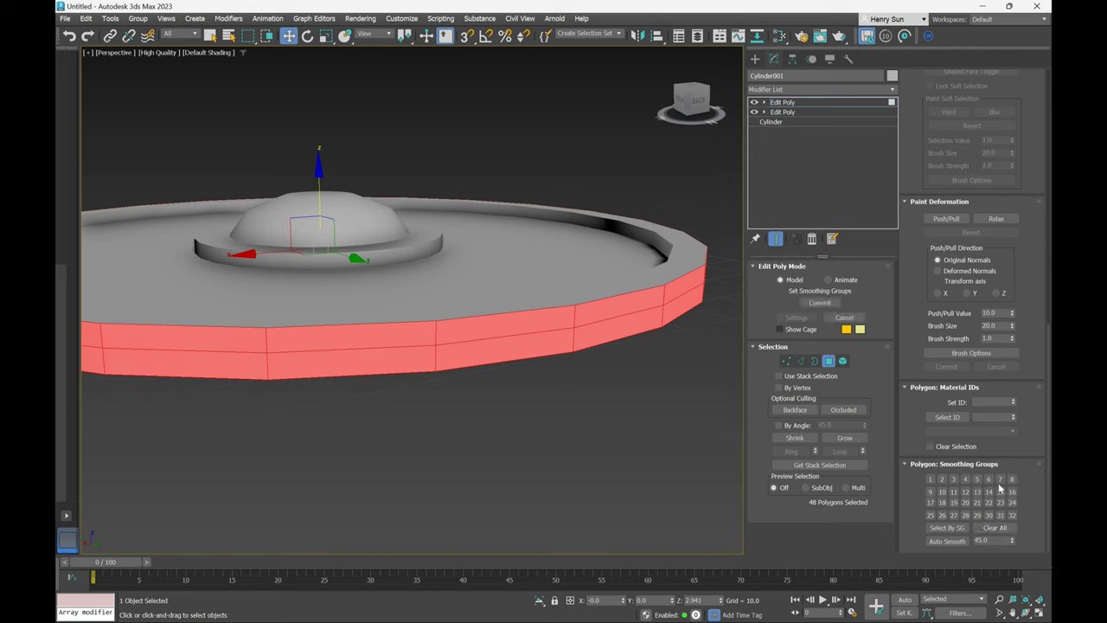
click(1001, 480)
key(4)
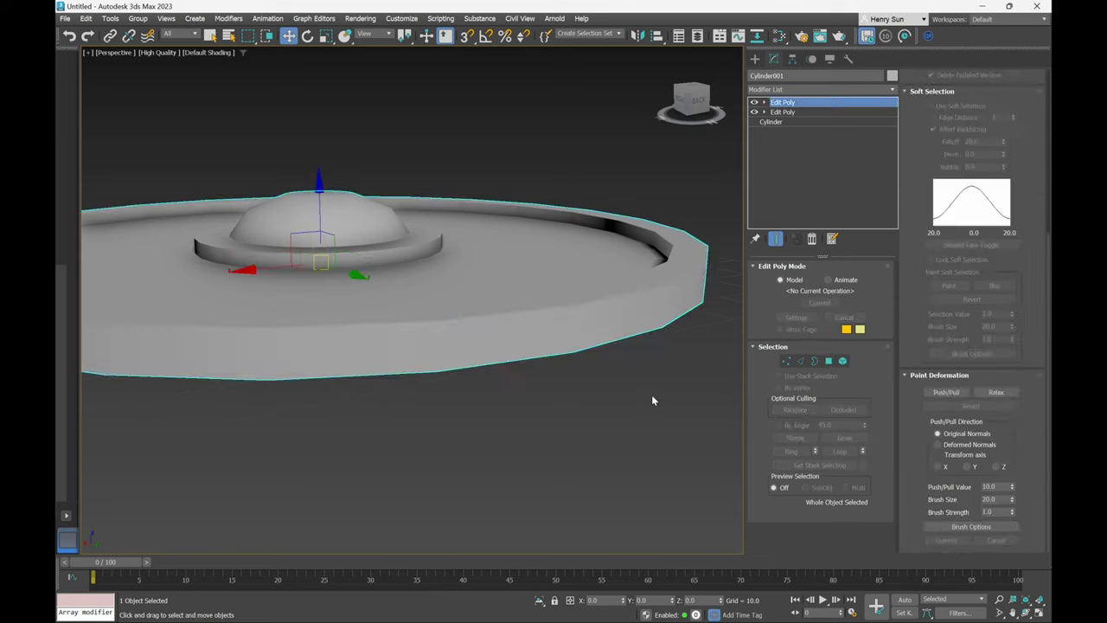
Deselect the object, examine its shading from below and above, and reselect it.
click(619, 423)
scroll(495, 385, down, 3)
middle_drag(495, 389, 545, 307)
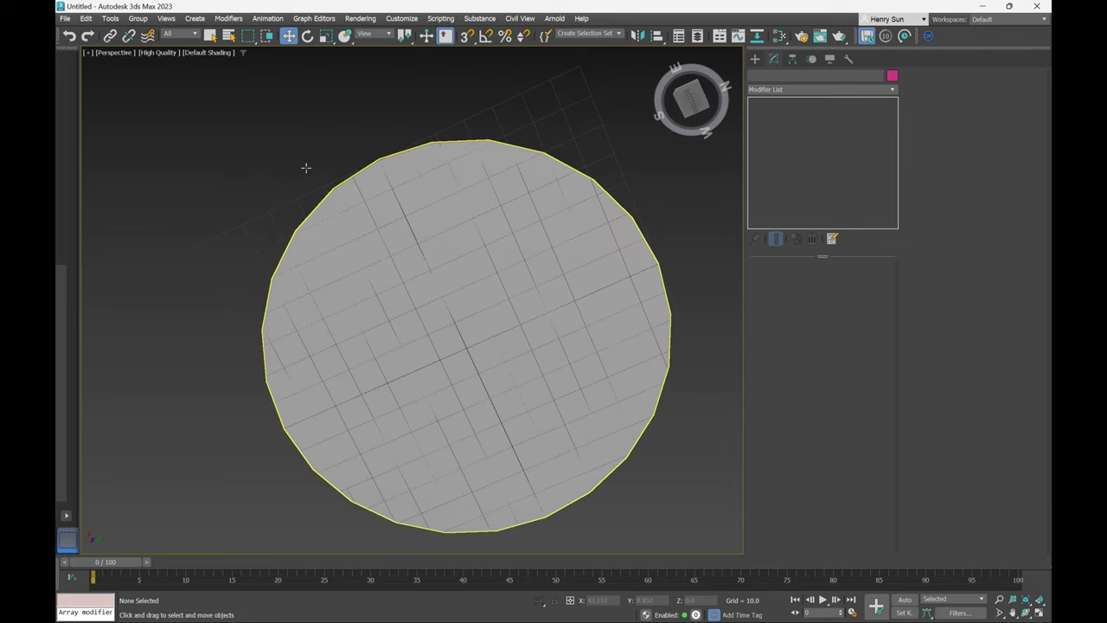
middle_drag(675, 441, 667, 390)
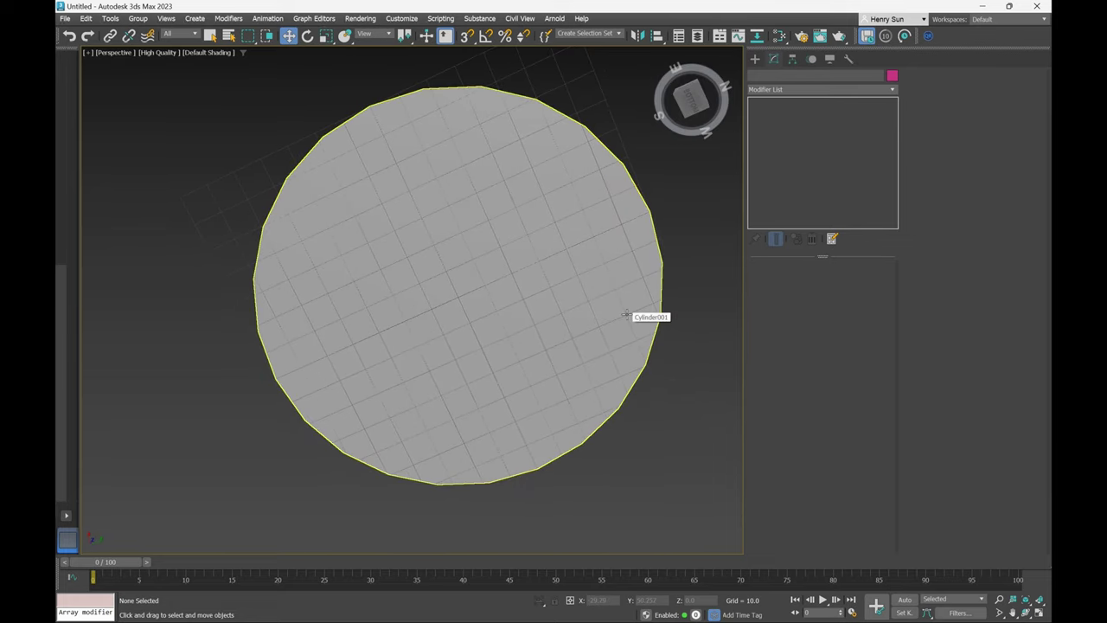
alt+middle_drag(408, 190, 366, 328)
middle_drag(417, 371, 495, 290)
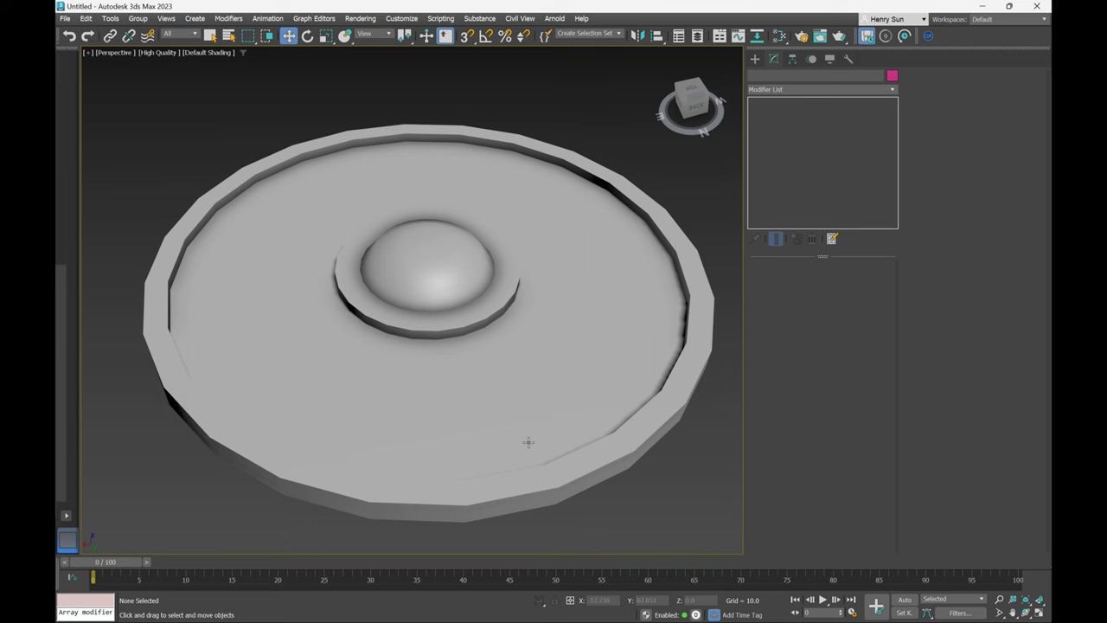
click(553, 417)
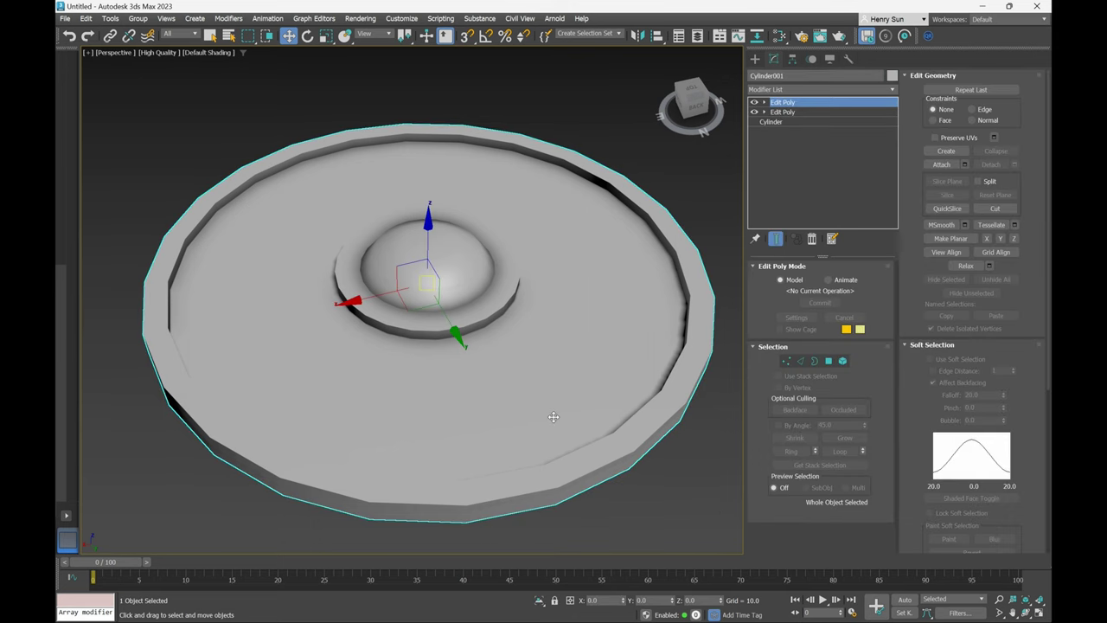
middle_drag(611, 448, 580, 363)
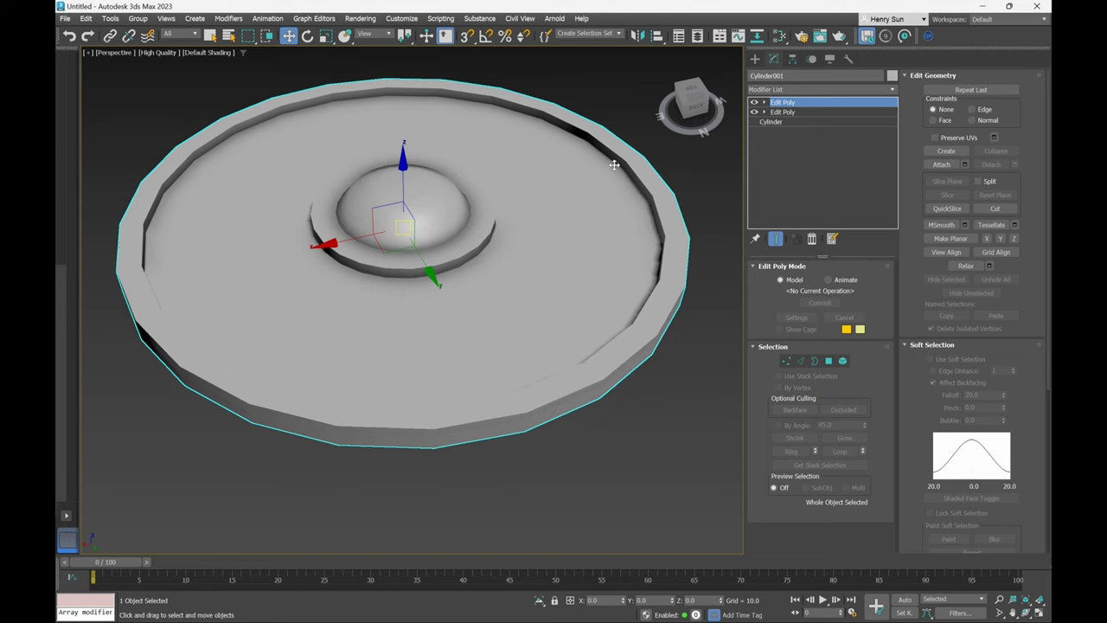
middle_drag(616, 251, 625, 267)
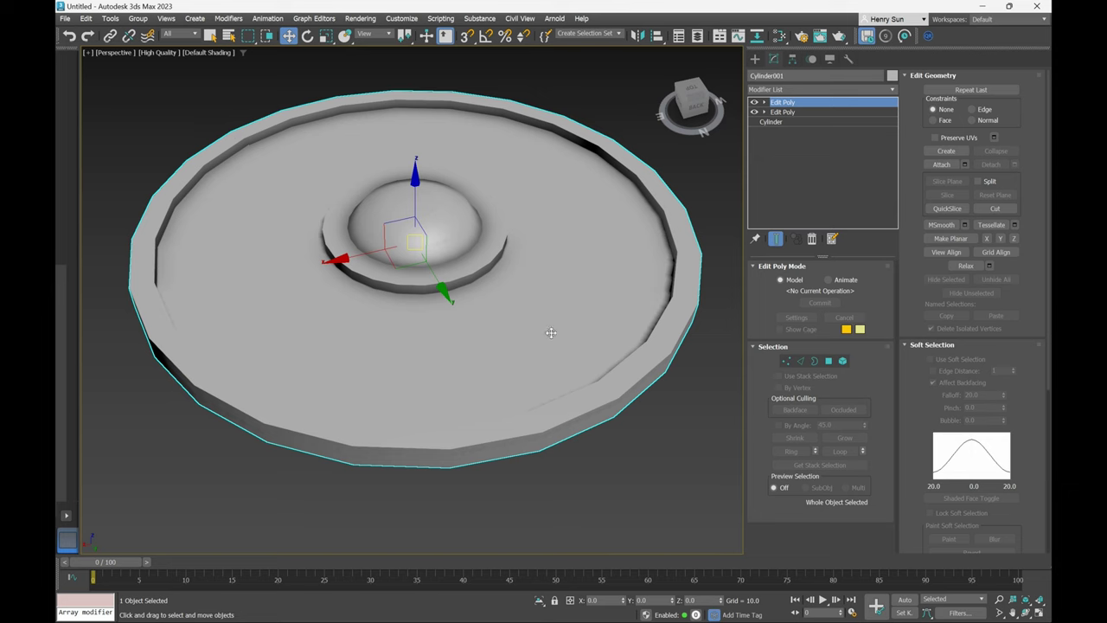
Show edged faces on the disc and examine the horizontal edge loop around its outer wall.
key(F4)
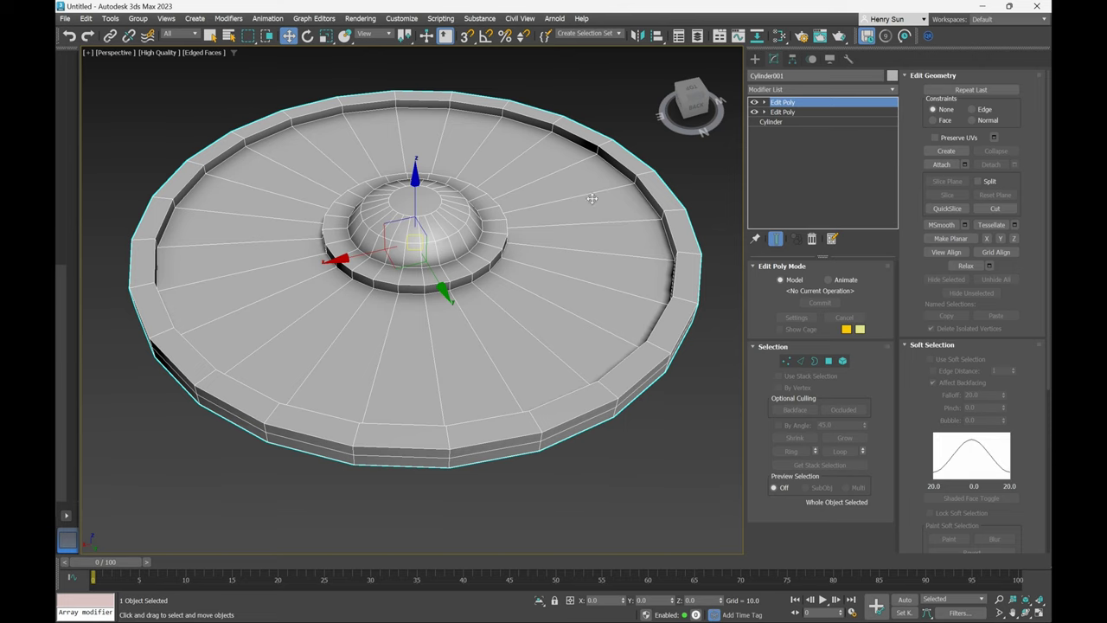
alt+middle_drag(514, 395, 581, 341)
scroll(571, 328, up, 5)
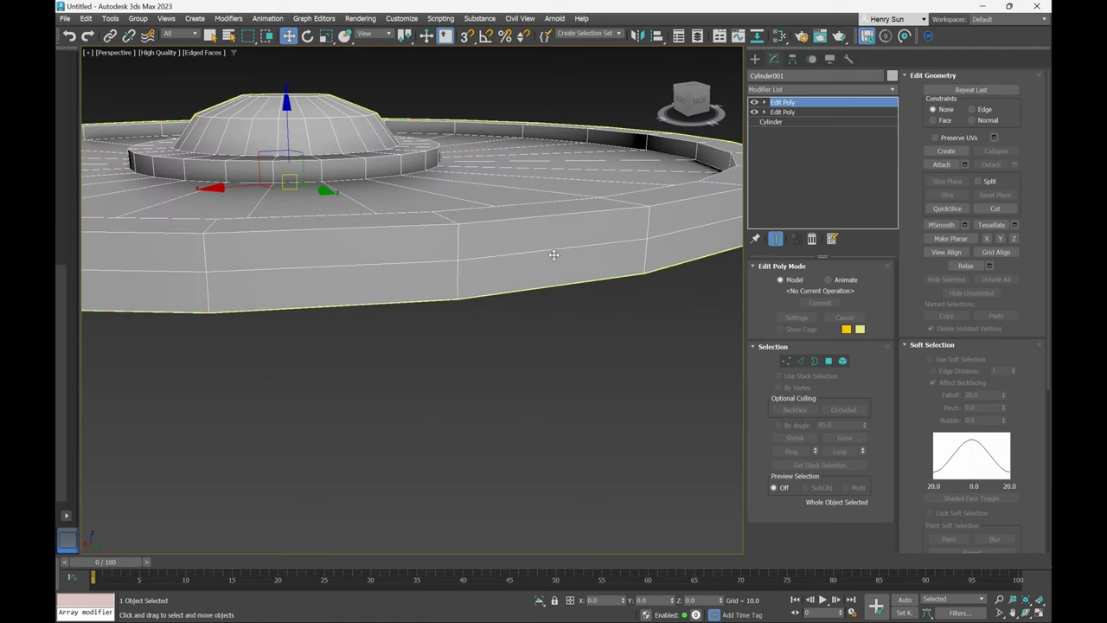
scroll(553, 254, down, 2)
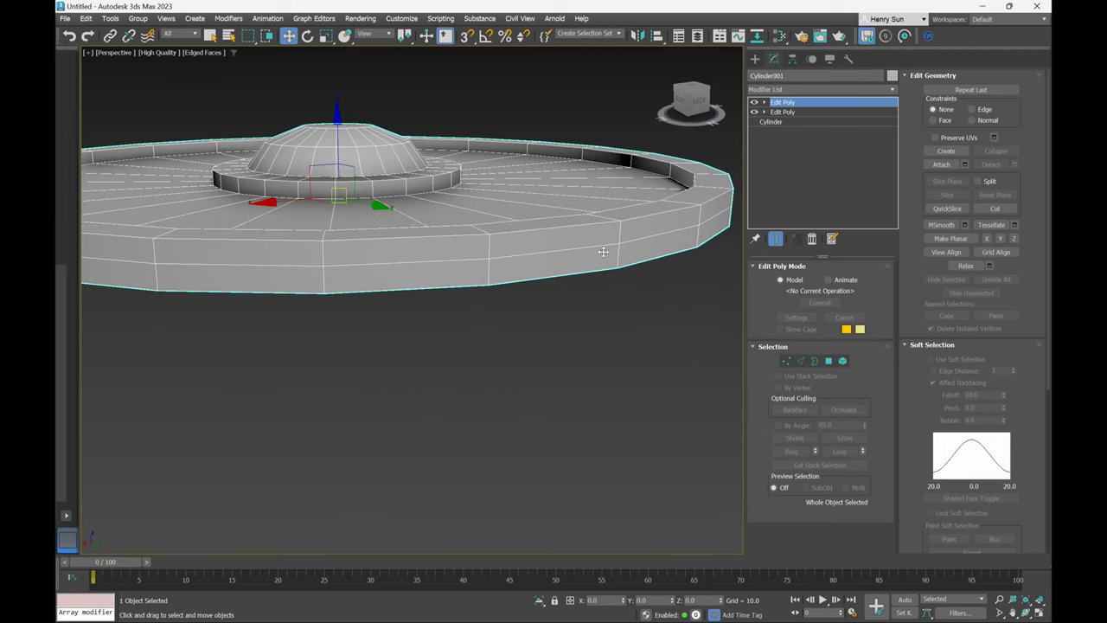
Enter the Edge level and remove the horizontal middle edge loop of the outer wall while keeping its vertices.
key(2)
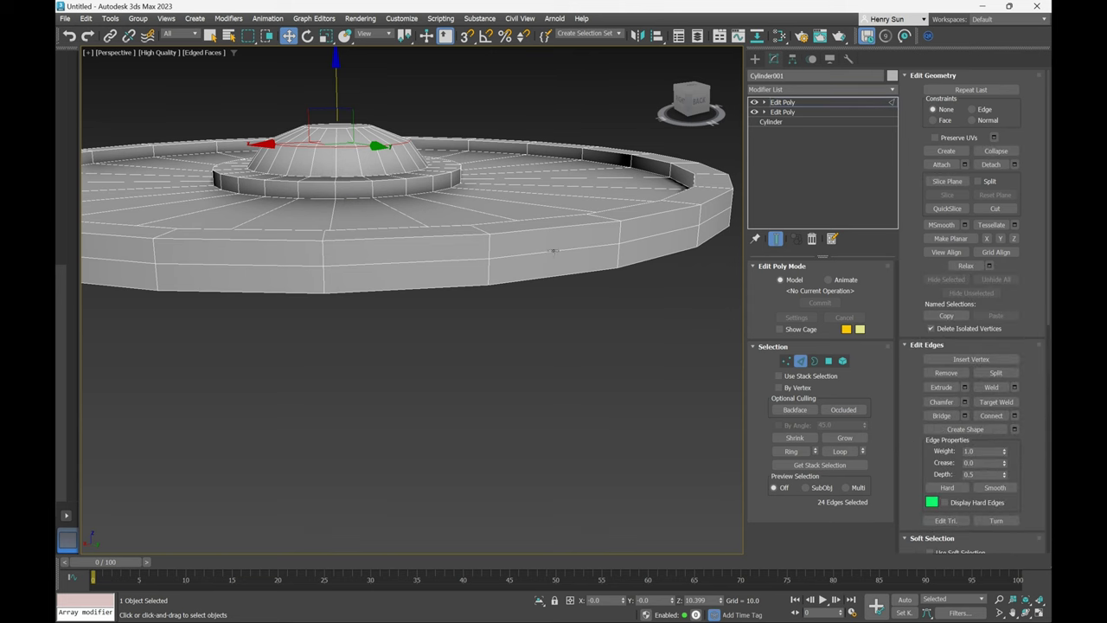
scroll(554, 250, down, 3)
mouse_move(554, 251)
alt+middle_down()
mouse_move(489, 252)
mouse_move(523, 239)
mouse_move(538, 253)
mouse_move(517, 267)
mouse_move(541, 262)
alt+middle_up()
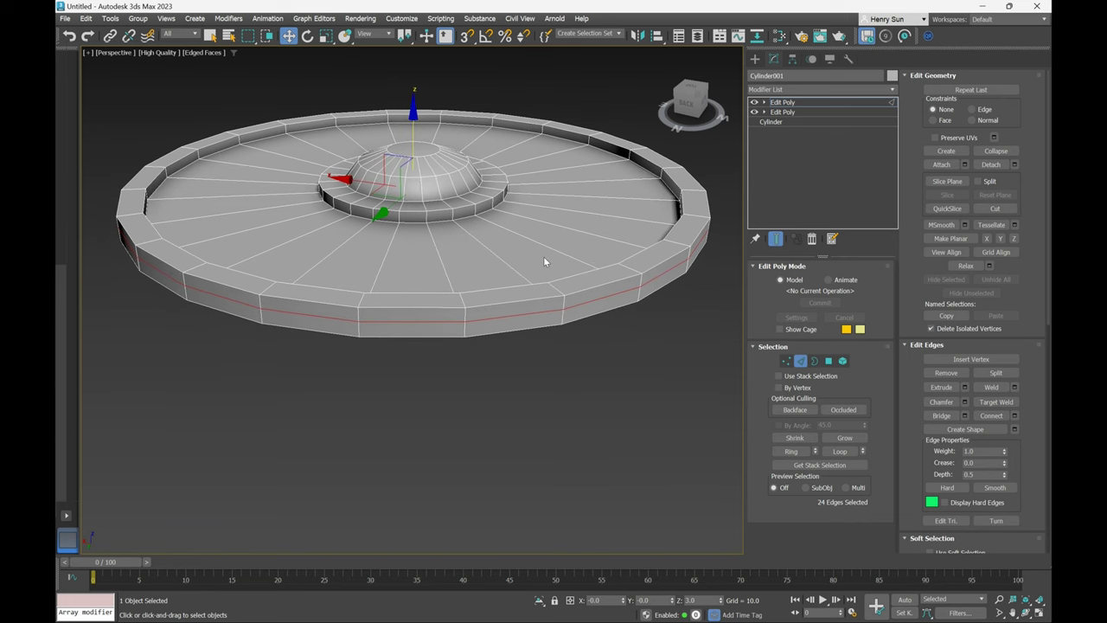
click(544, 256)
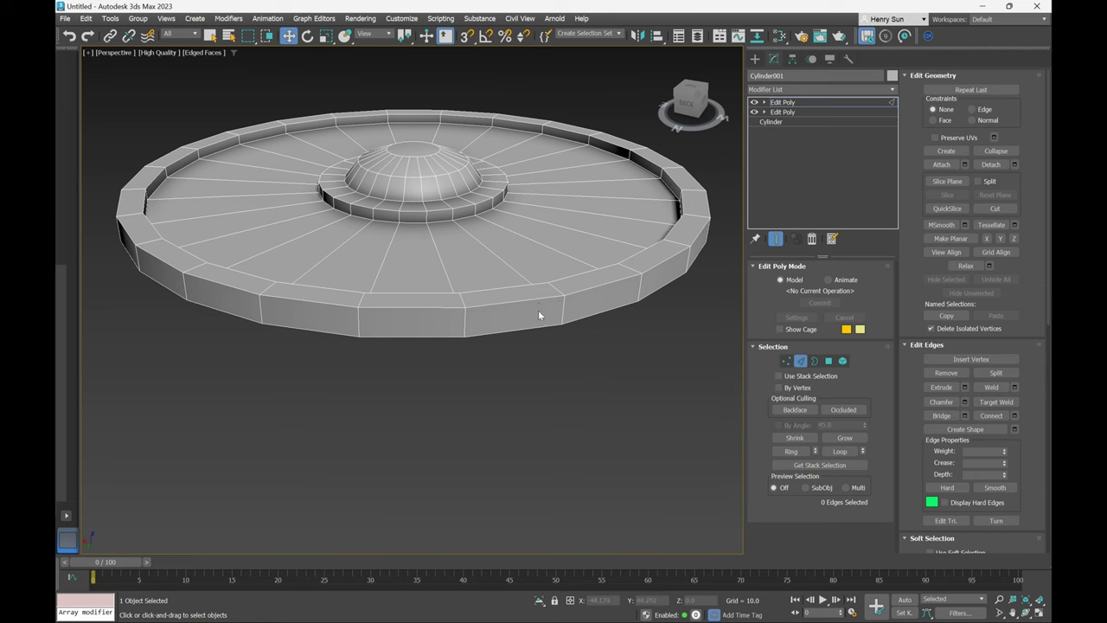
alt+middle_drag(538, 314, 549, 308)
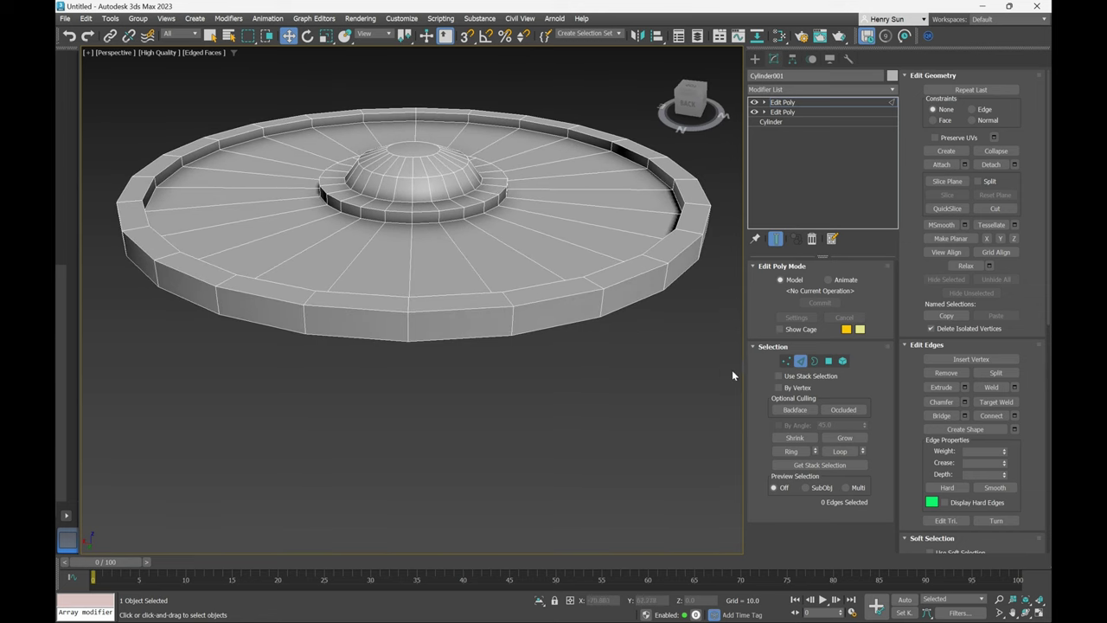
Check the outer wall for leftover vertices at the Vertex level and undo the edge loop removal.
click(787, 362)
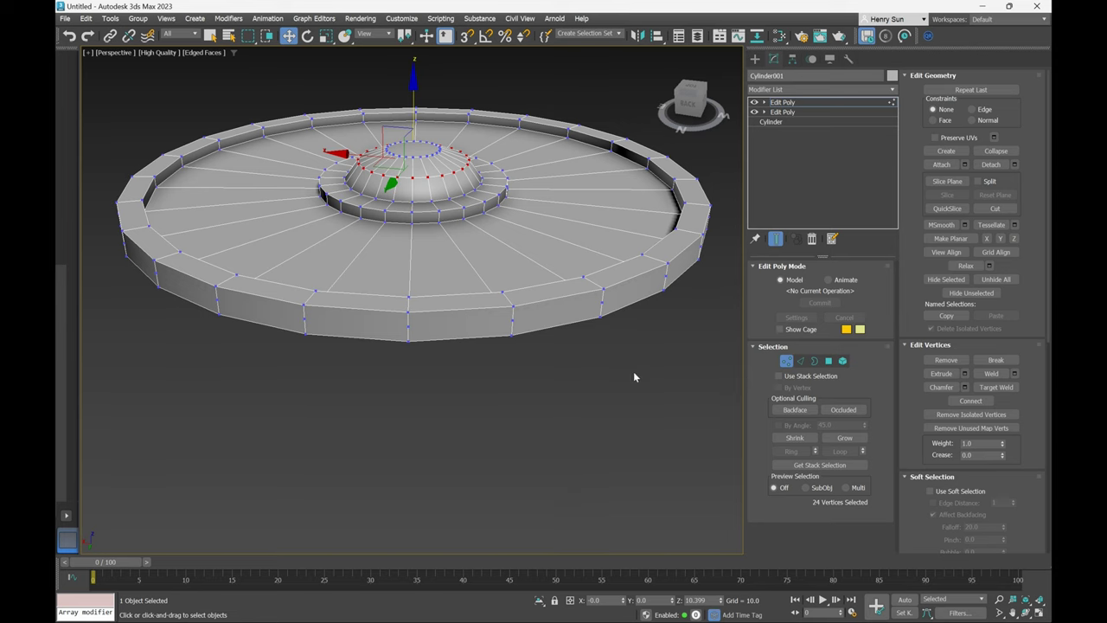
middle_drag(619, 358, 610, 363)
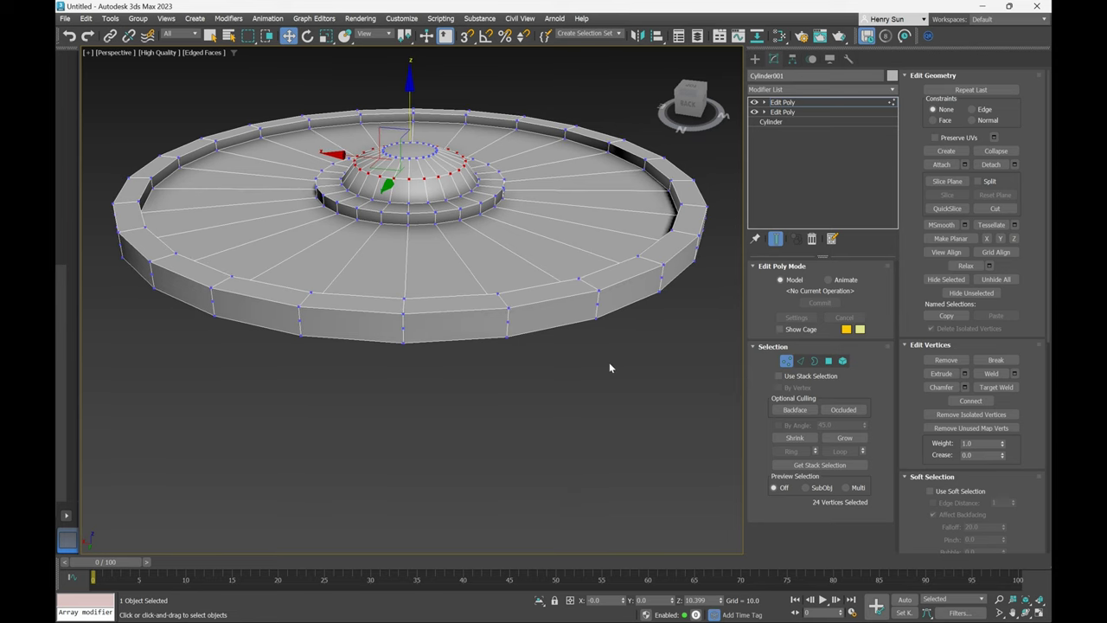
key(ctrl+shift+e)
Select the outer wall's horizontal middle edge loop at the Edge level and remove it together with its vertices.
key(2)
double_click(307, 329)
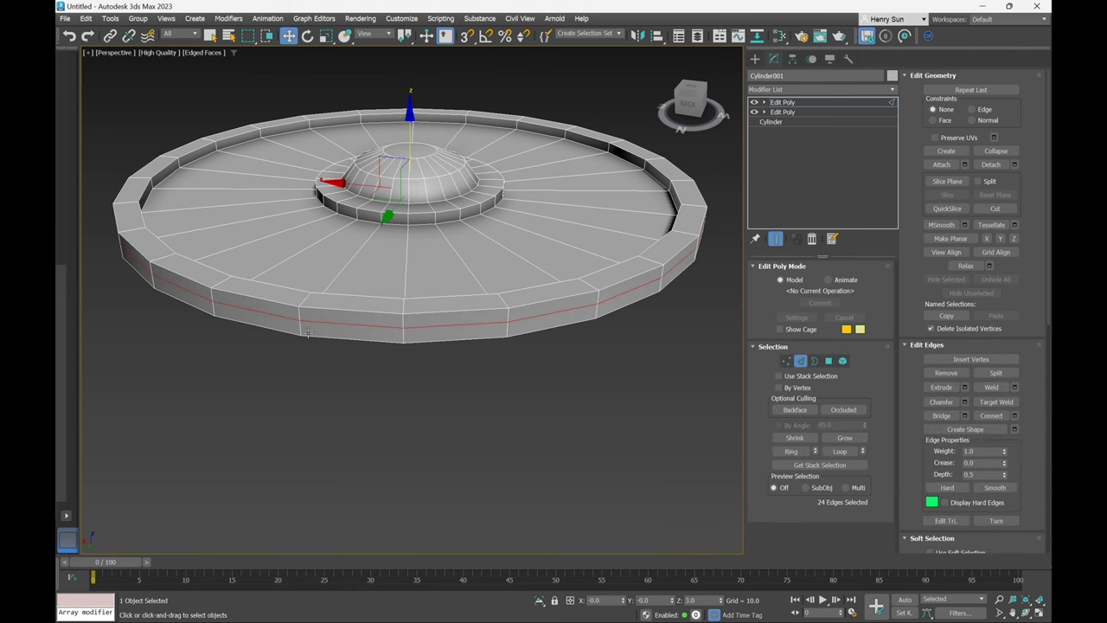
click(348, 410)
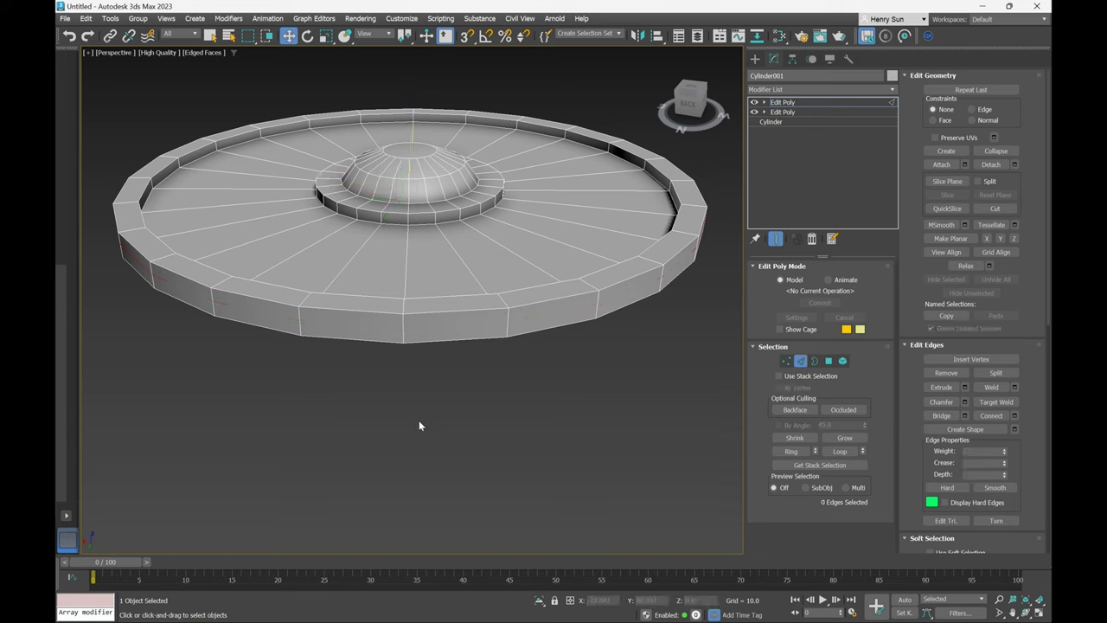
Check the outer wall and rim for stray vertices at the Vertex level.
key(1)
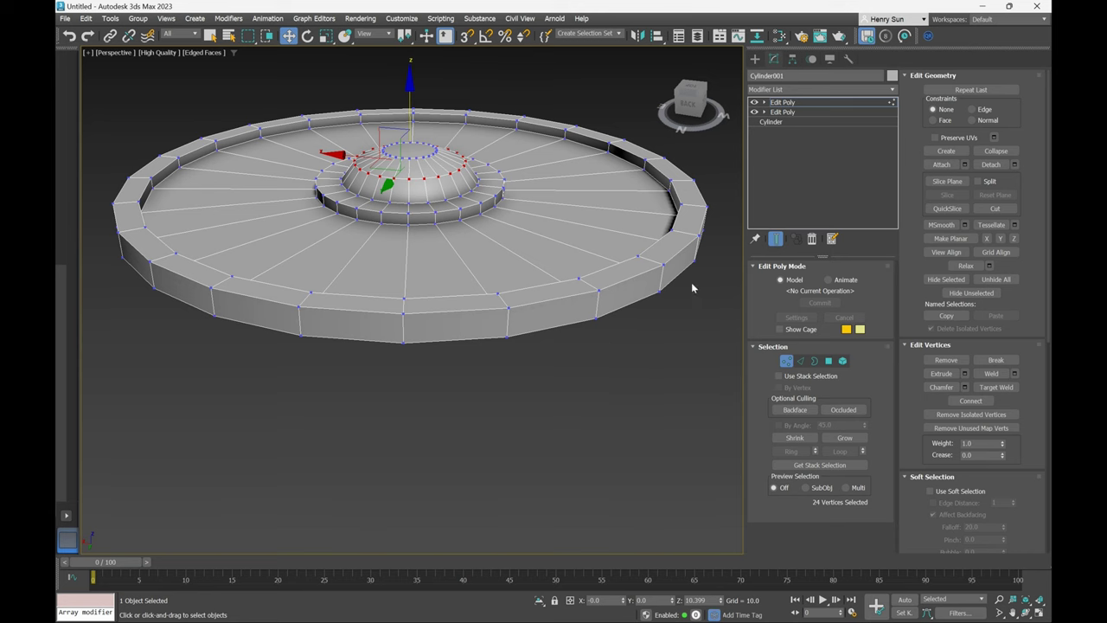
alt+middle_drag(601, 266, 522, 265)
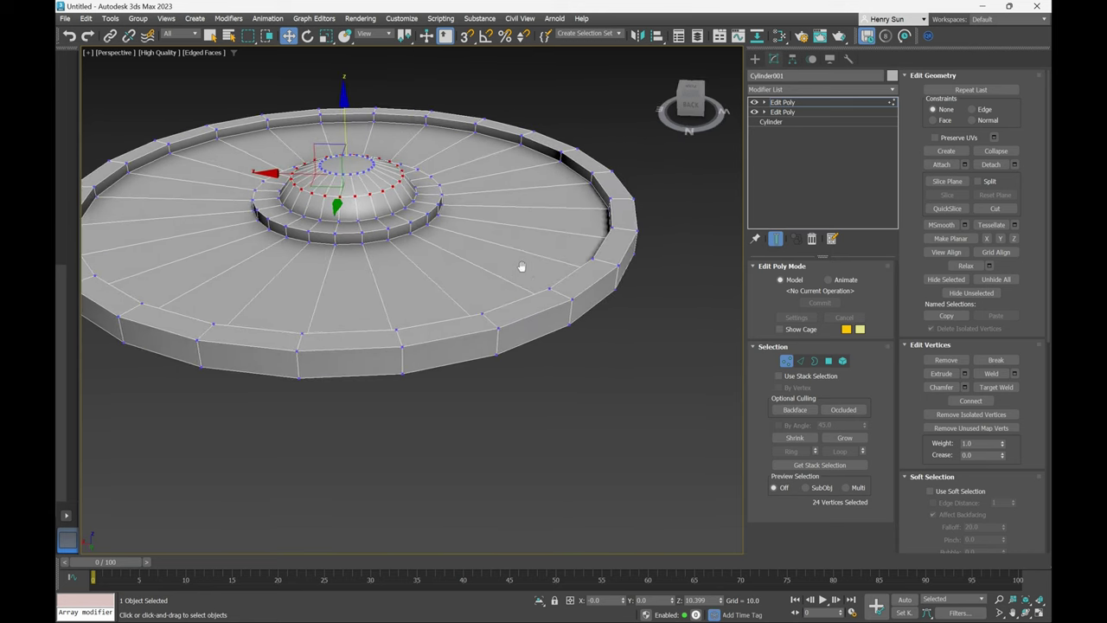
scroll(578, 277, up, 2)
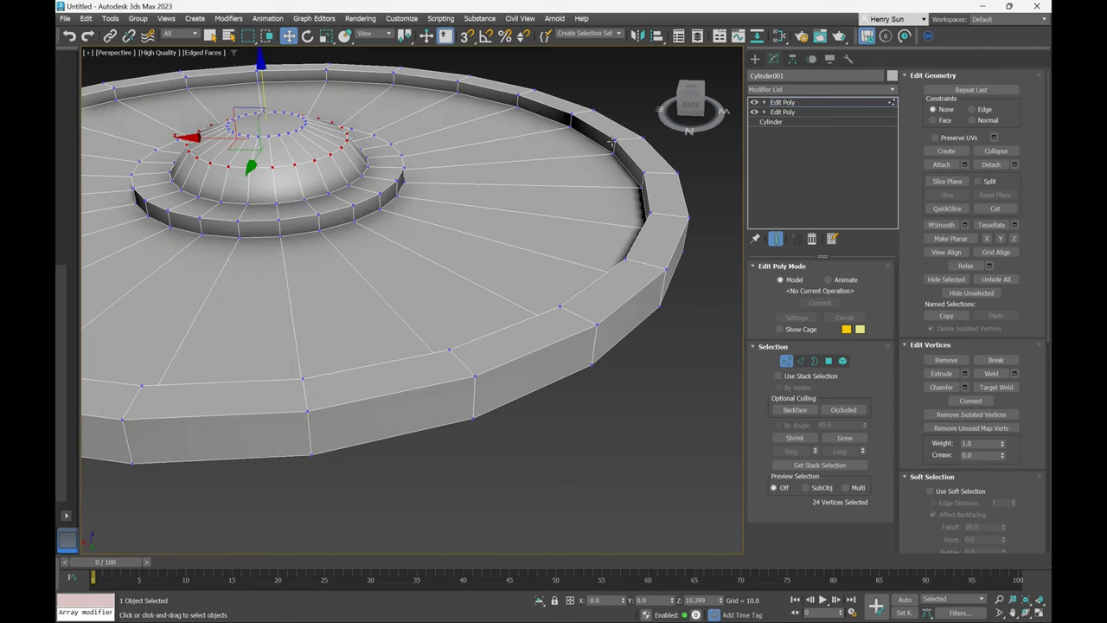
scroll(622, 257, down, 3)
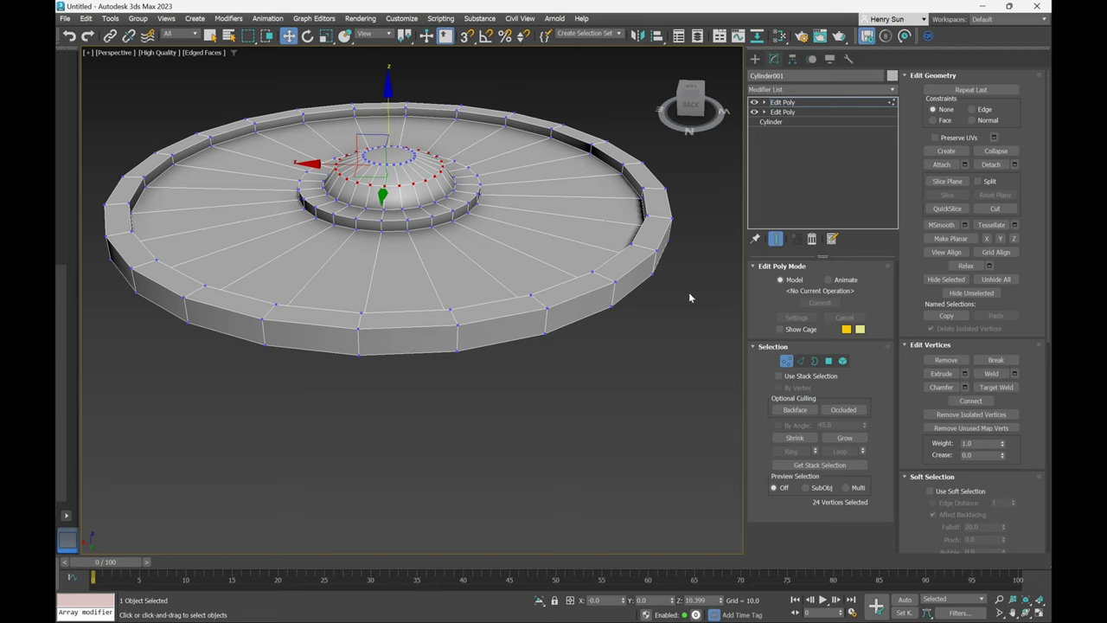
Enter the Polygon level with the outer wall's full loop of polygons selected and activate the Scale tool.
click(828, 366)
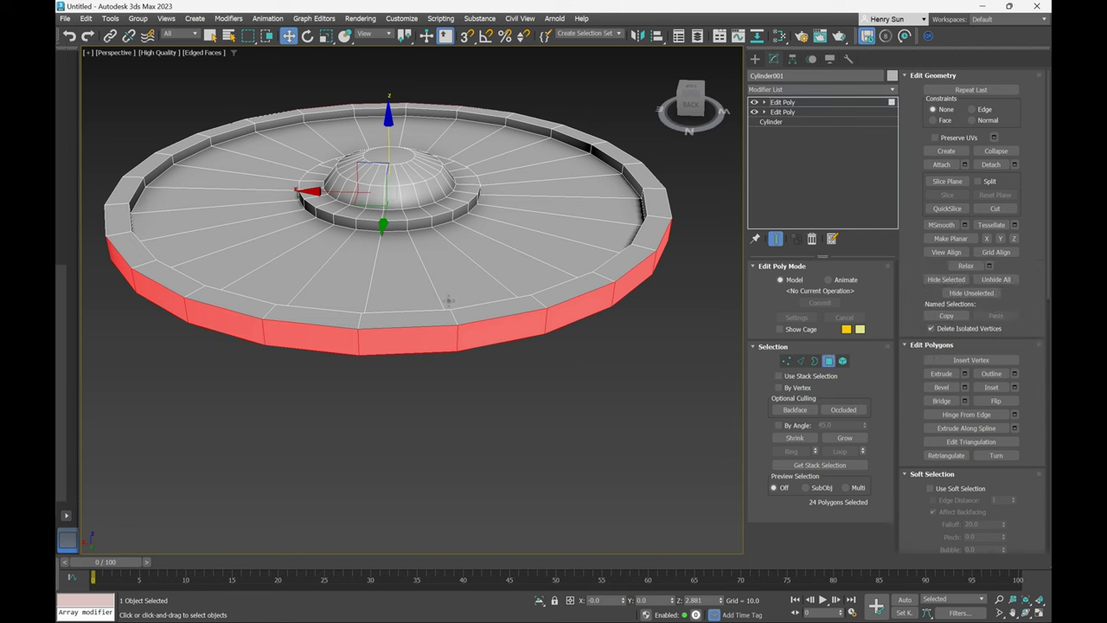
alt+middle_drag(498, 257, 532, 267)
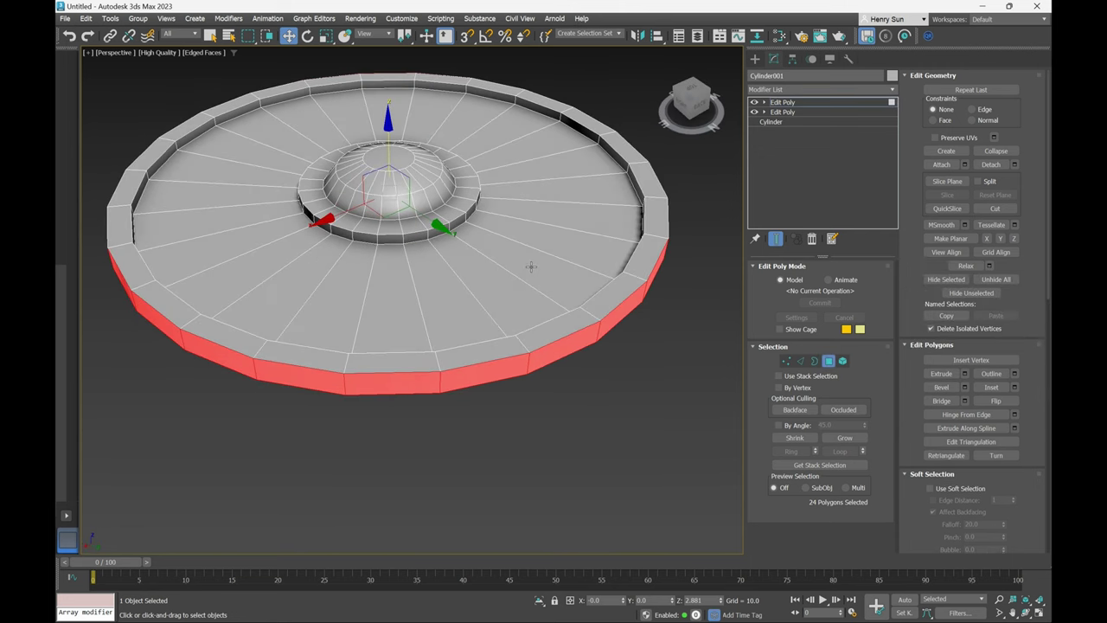
key(r)
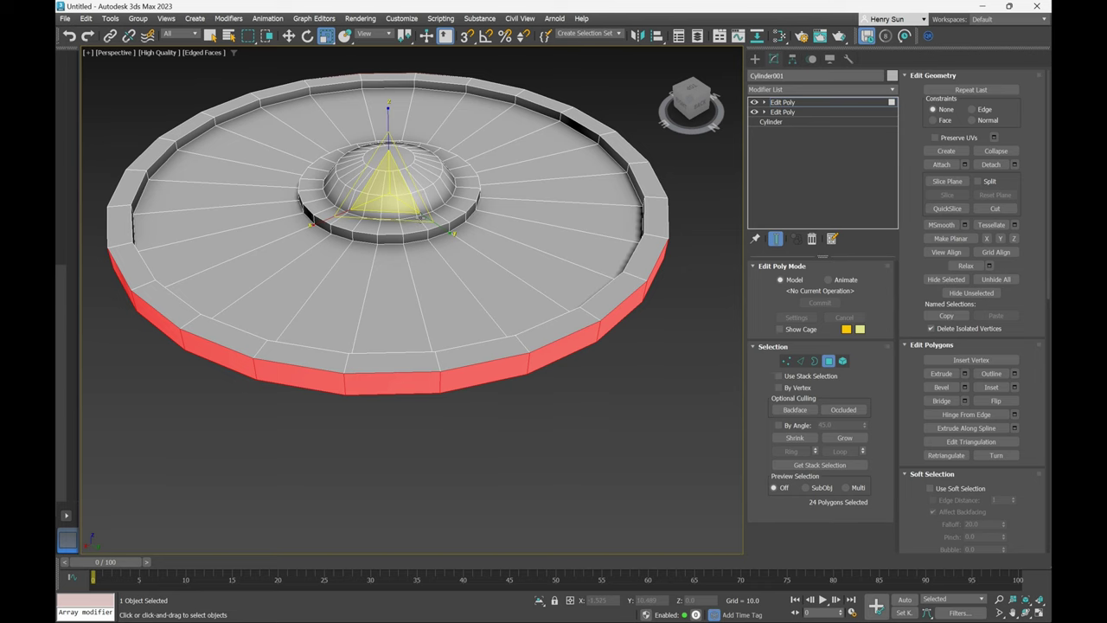
Try scaling the outer wall polygons outward in the XY plane to about 112% to widen the rim.
middle_drag(429, 200, 440, 204)
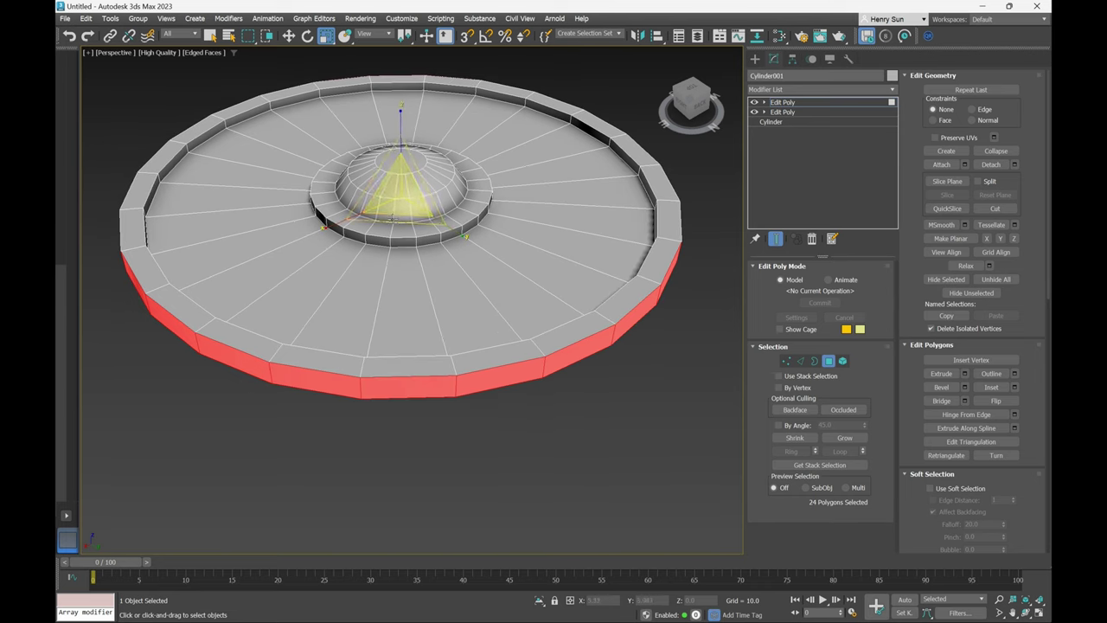
drag(392, 222, 413, 220)
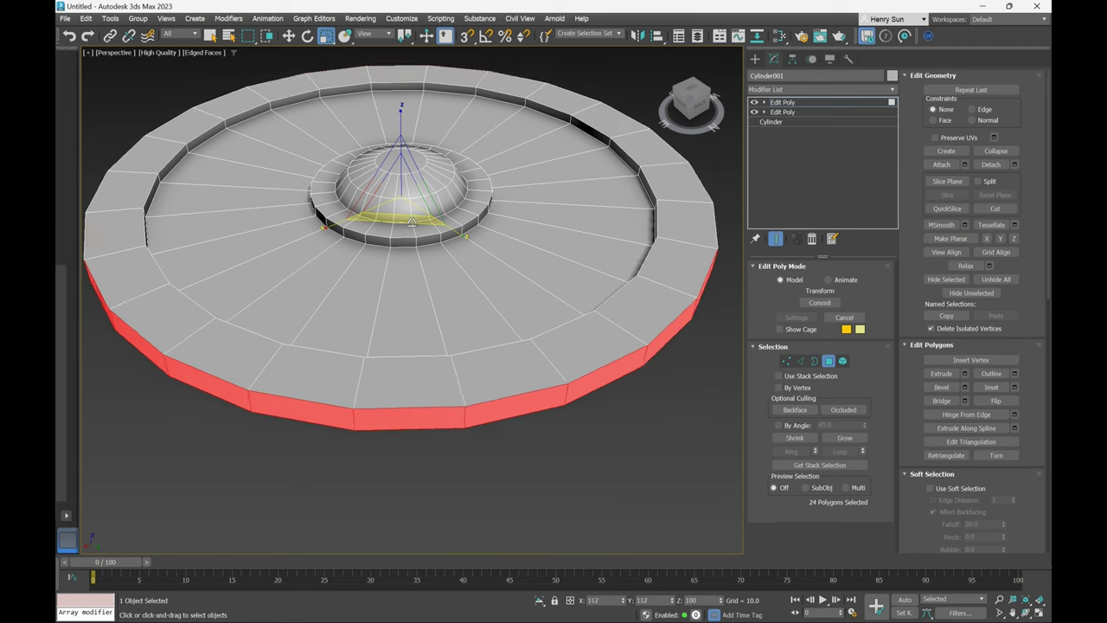
right_click(413, 220)
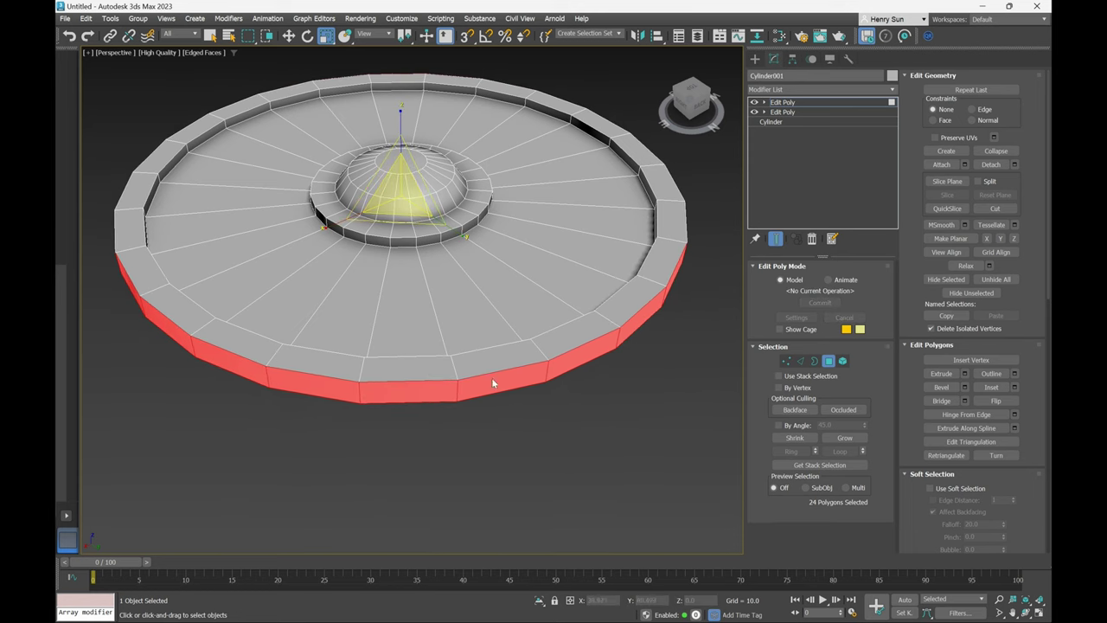
alt+middle_drag(419, 303, 420, 341)
scroll(420, 336, down, 4)
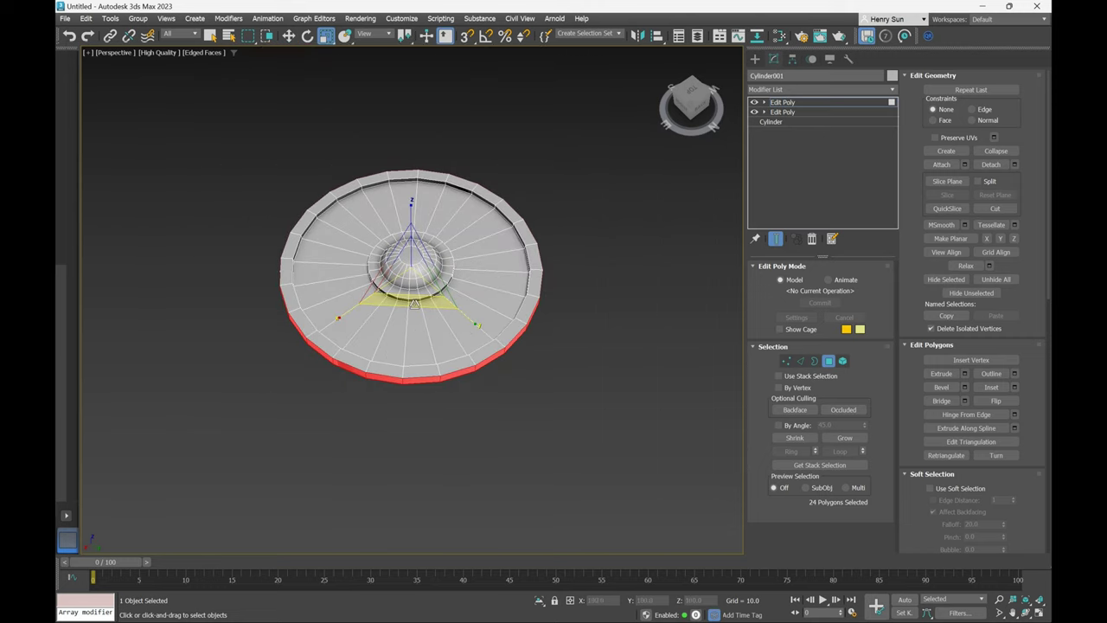
Scale the outer wall polygons slightly outward in the XY plane to widen the rim.
drag(414, 305, 423, 305)
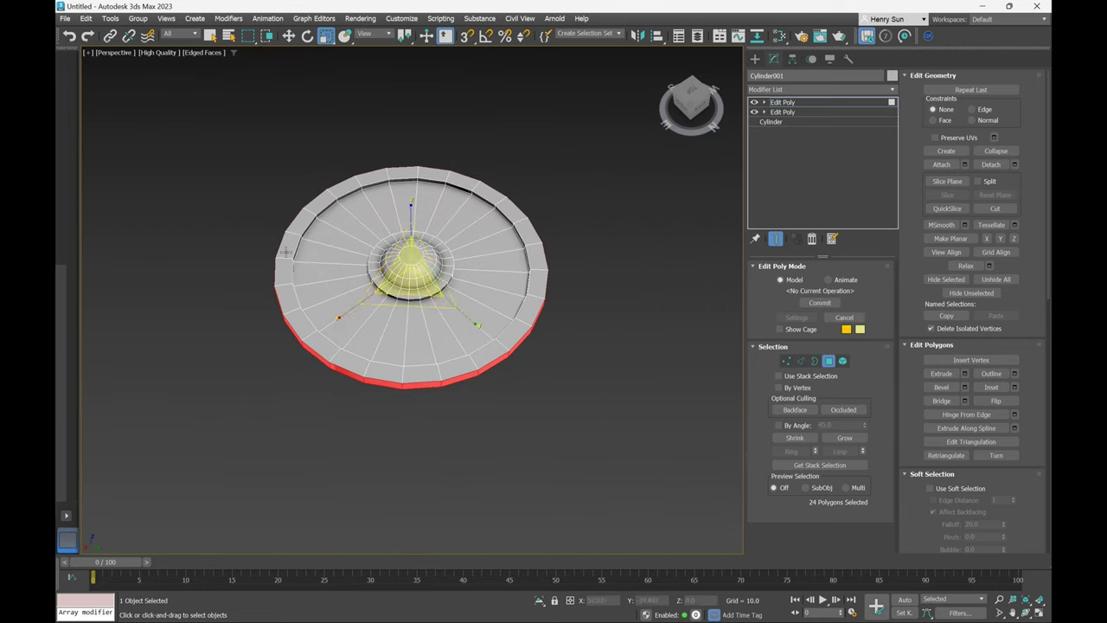
alt+middle_drag(507, 359, 361, 268)
scroll(543, 256, up, 3)
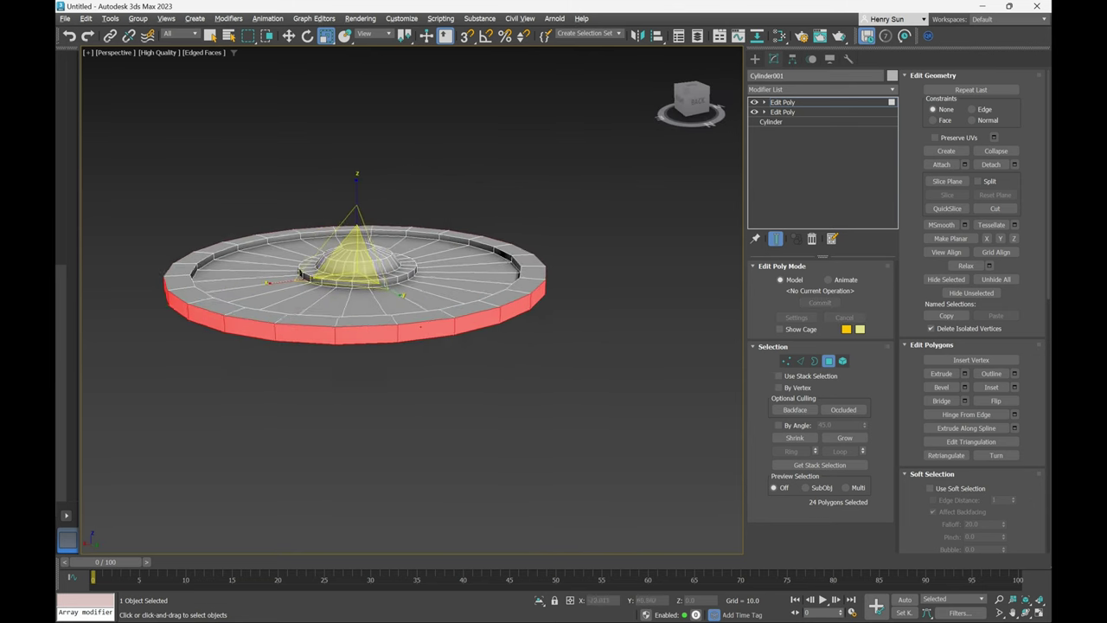
alt+middle_drag(487, 312, 531, 332)
scroll(529, 332, up, 3)
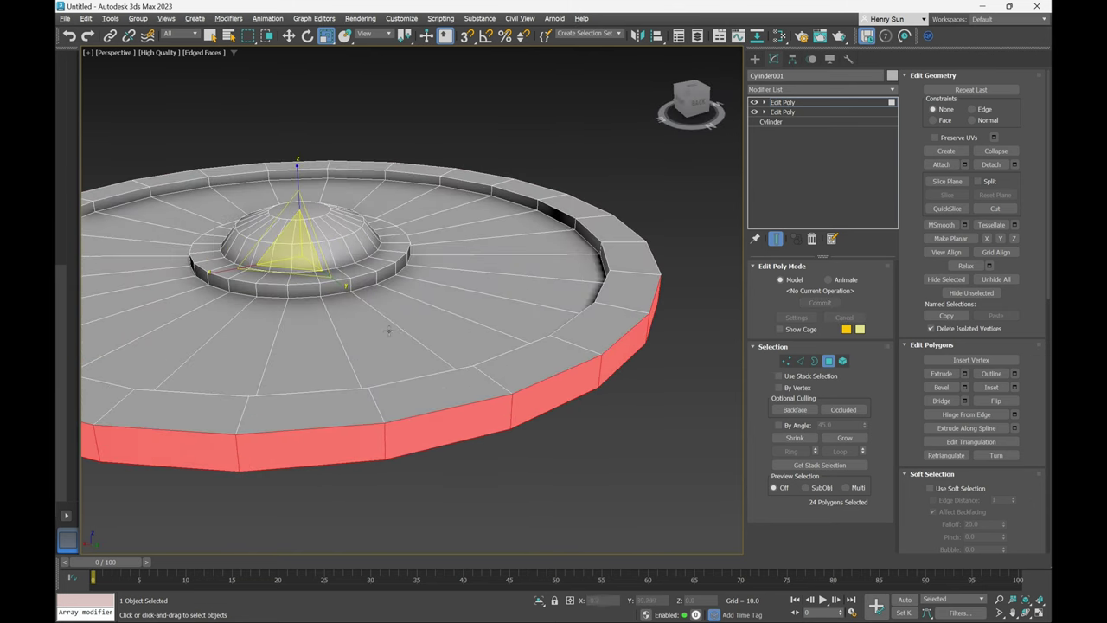
Select the full loop of disc polygons between hub and rim and lower it along Z to about 2.33.
click(427, 326)
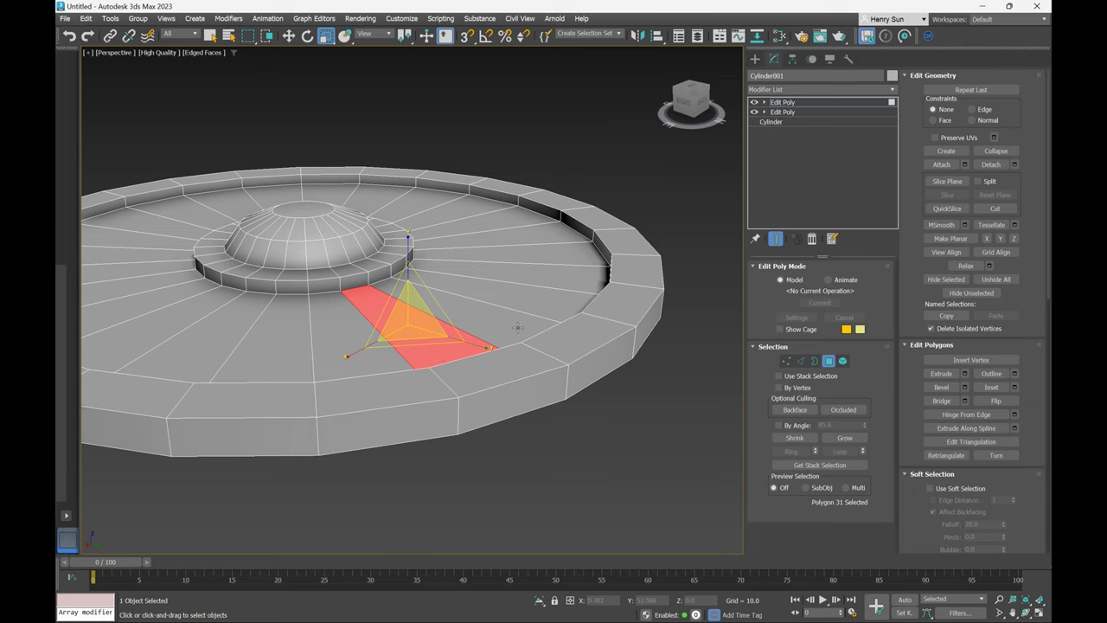
shift+click(493, 324)
middle_drag(406, 299, 502, 299)
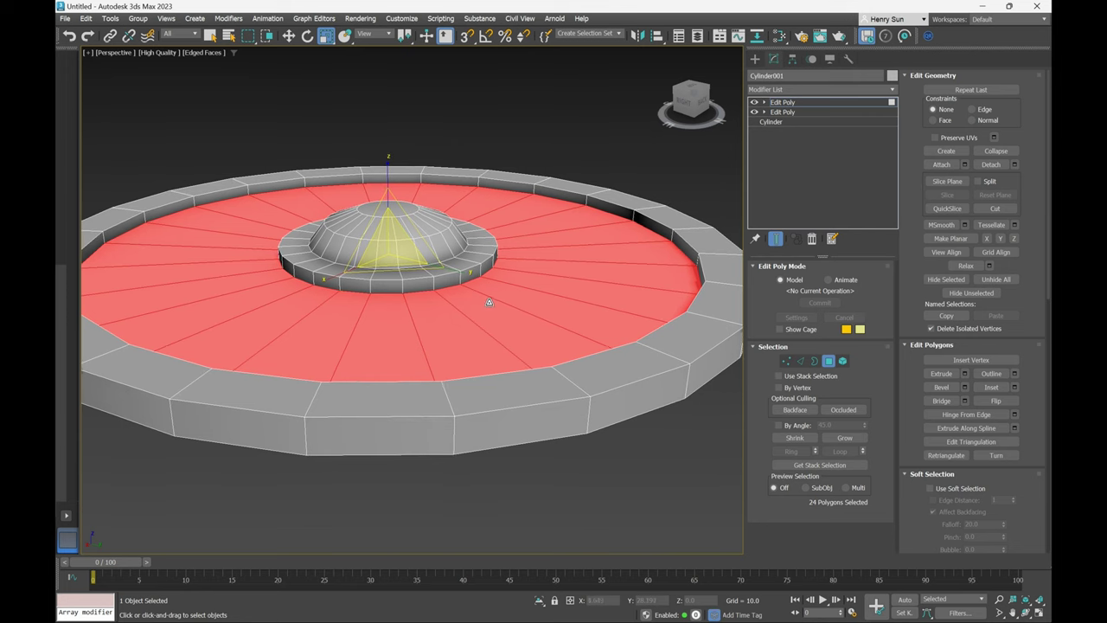
key(w)
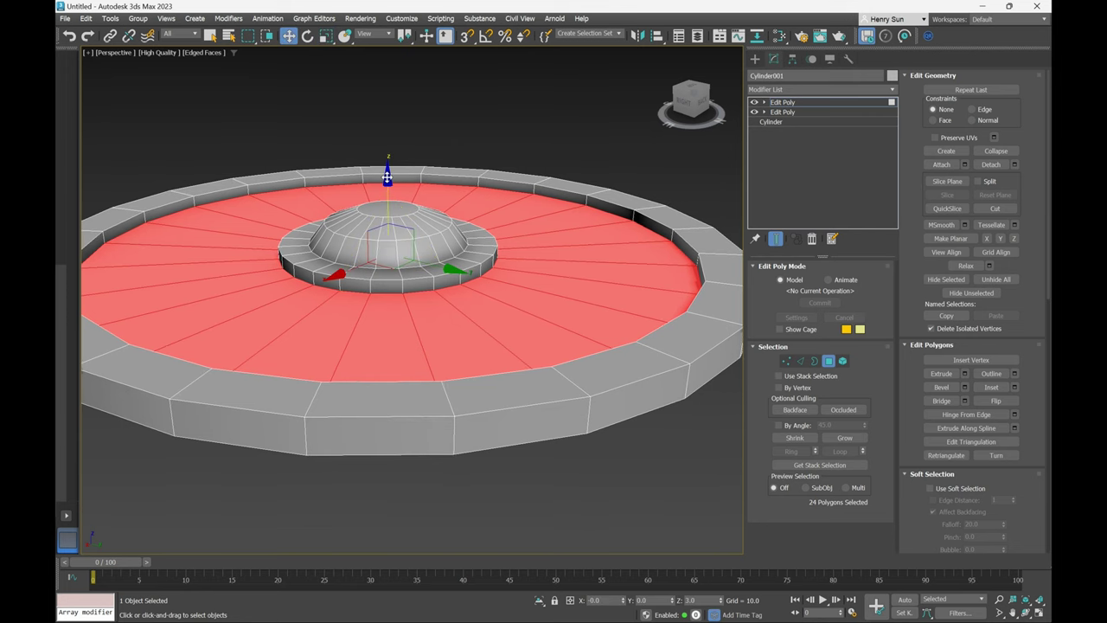
drag(388, 176, 388, 179)
scroll(491, 248, down, 3)
alt+middle_drag(490, 248, 526, 259)
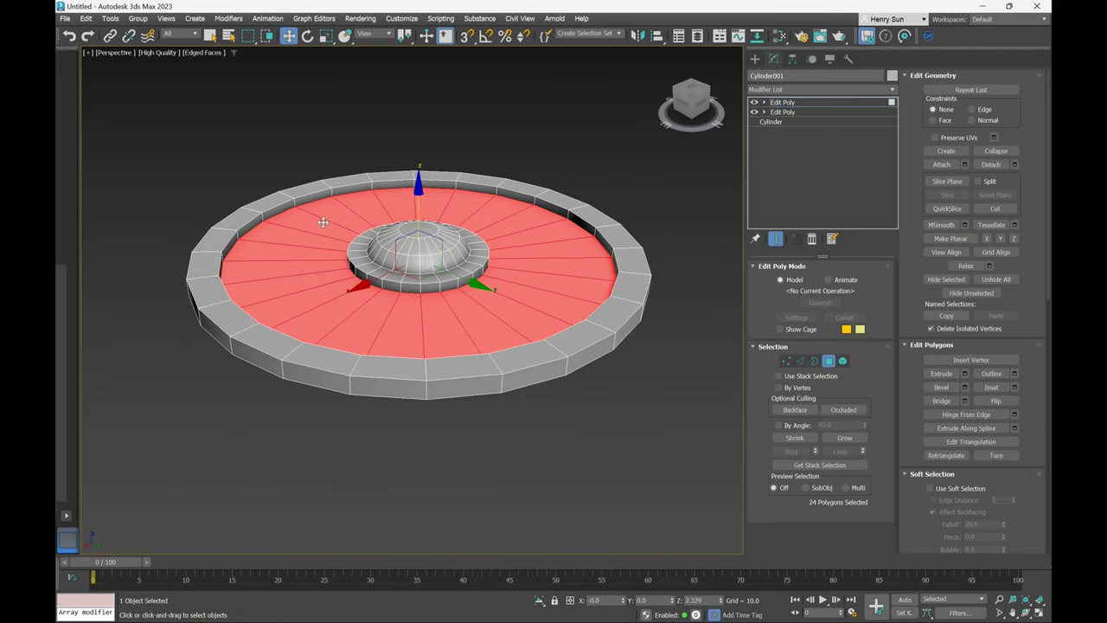
middle_drag(658, 274, 618, 279)
scroll(639, 284, up, 2)
middle_drag(647, 356, 681, 336)
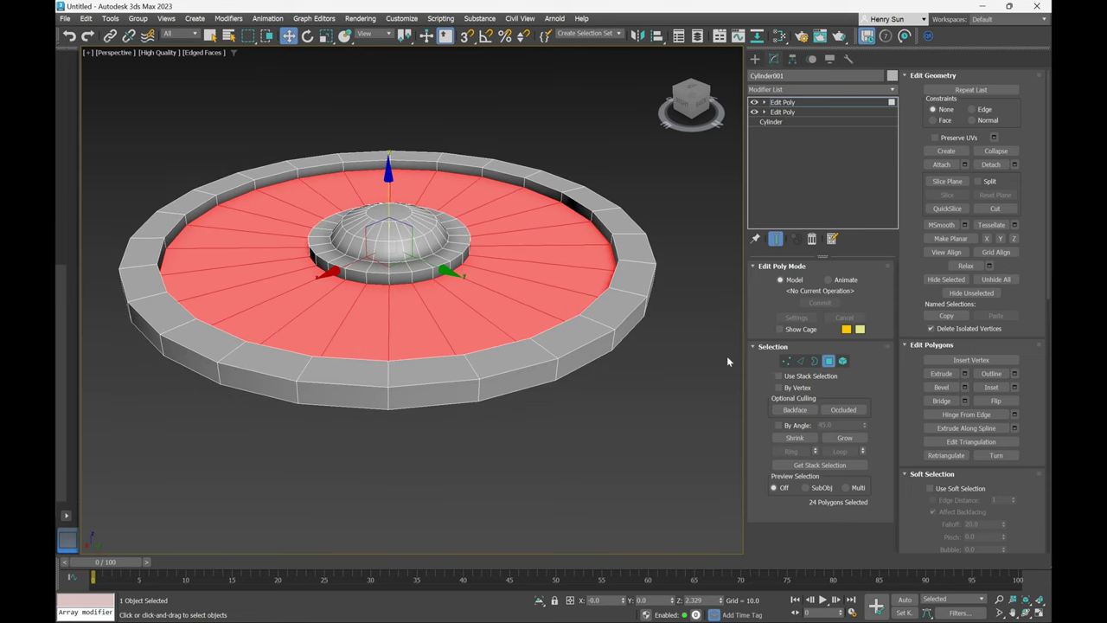
At the Edge level, select the rim's top outer and inner edge loops plus the upper outer edge loop of the hub's base ring.
click(800, 362)
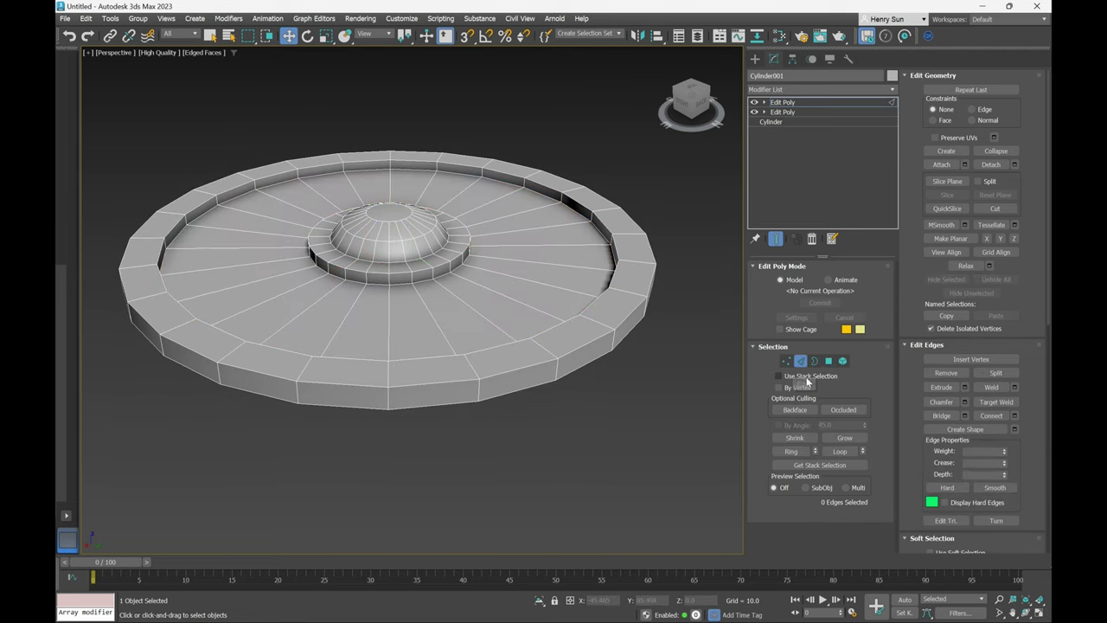
double_click(586, 344)
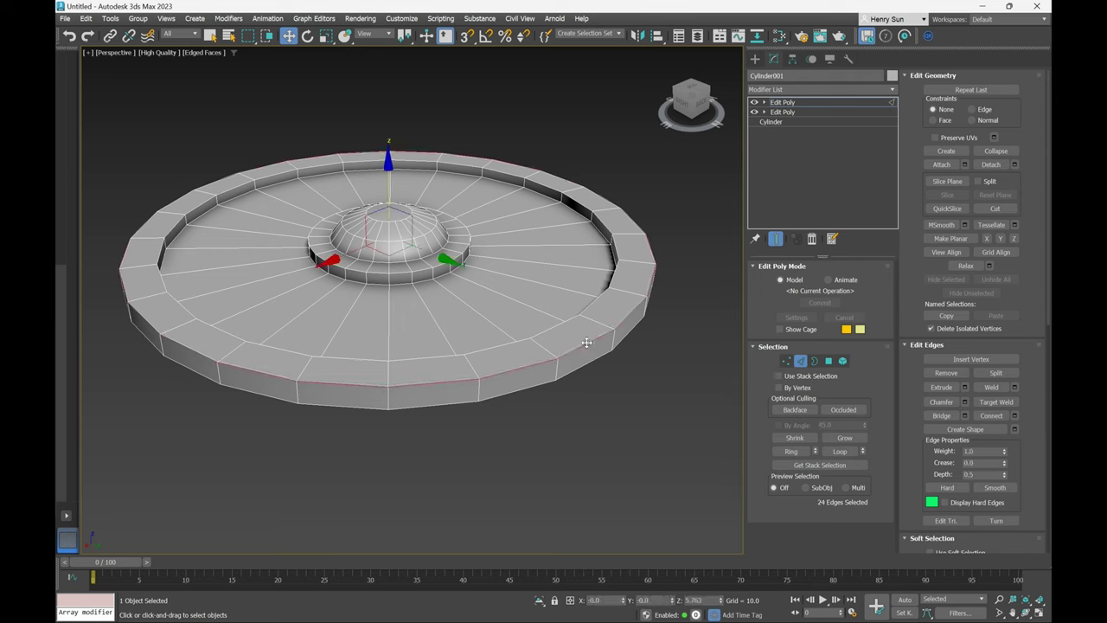
ctrl+double_click(615, 245)
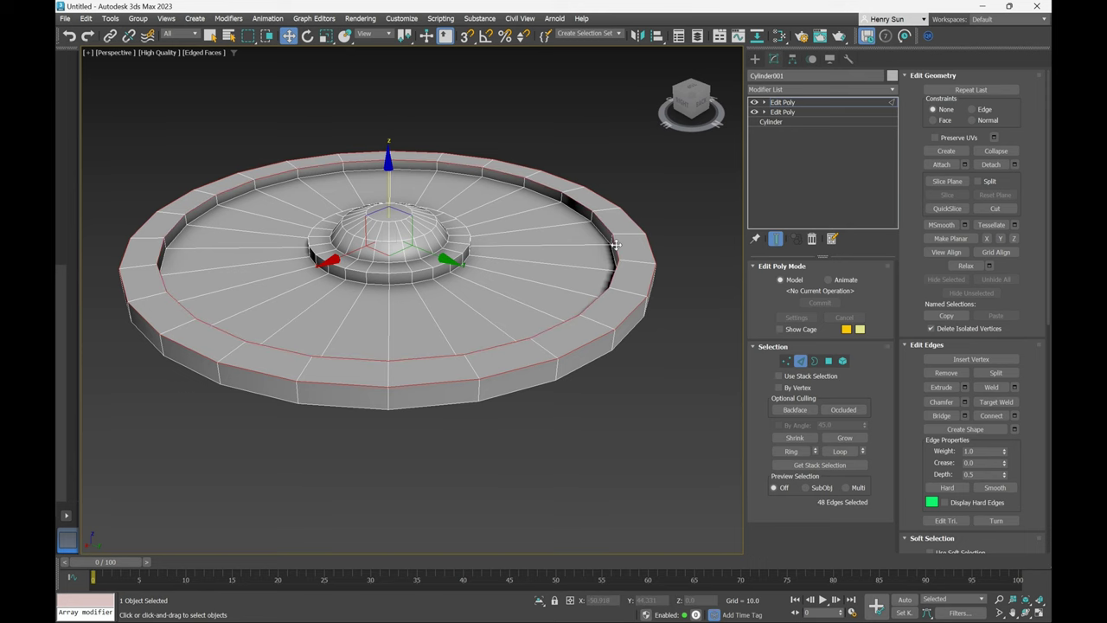
scroll(466, 270, up, 2)
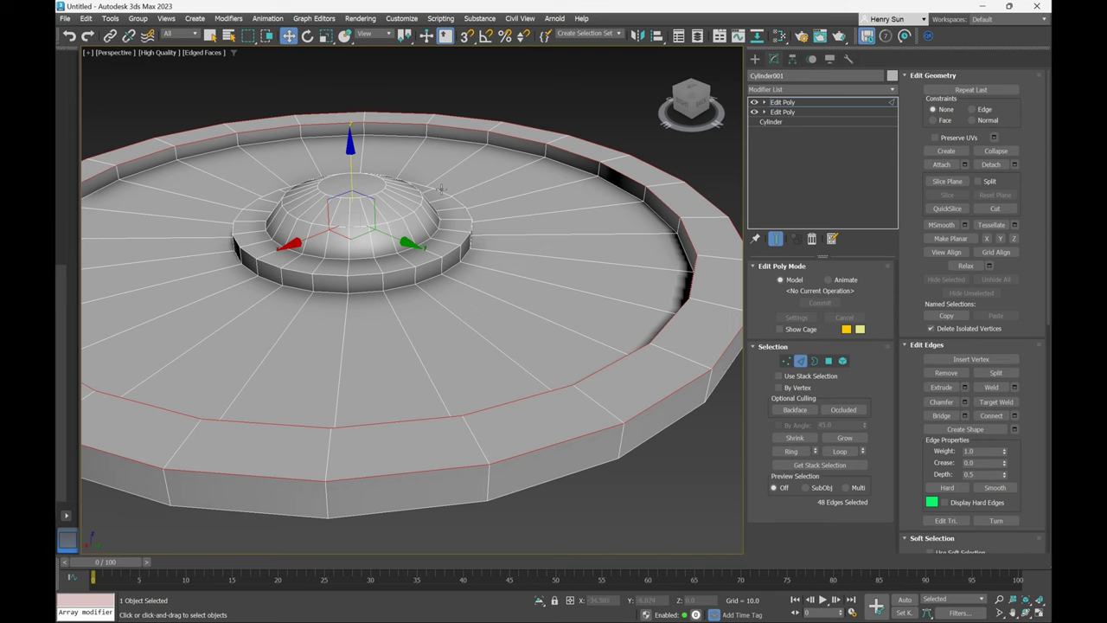
ctrl+double_click(432, 261)
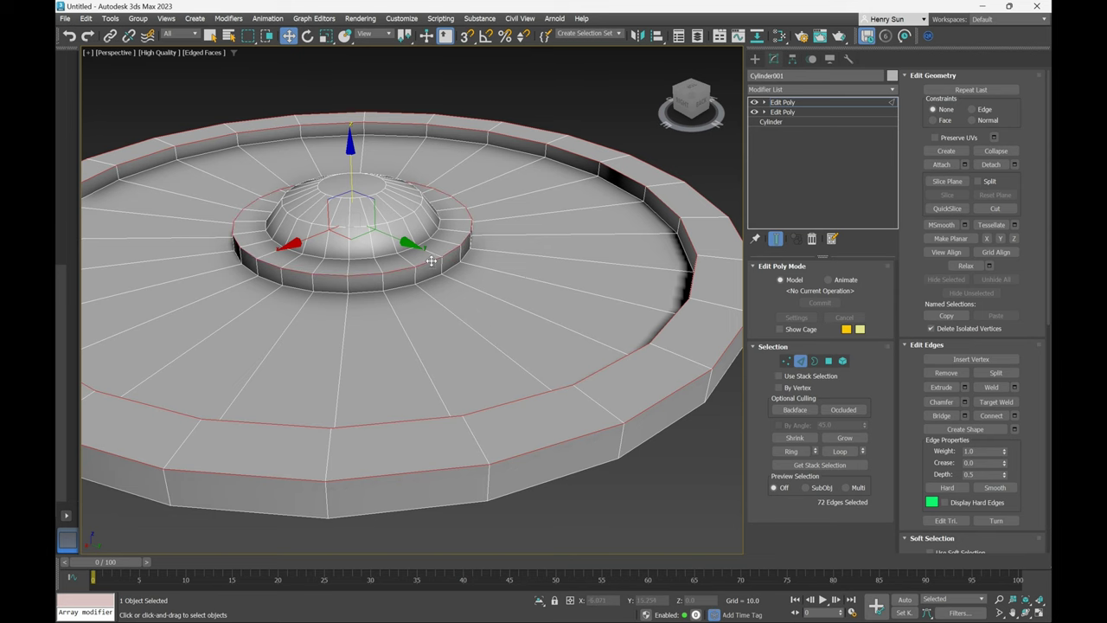
scroll(561, 307, up, 2)
scroll(558, 315, down, 1)
scroll(559, 315, down, 3)
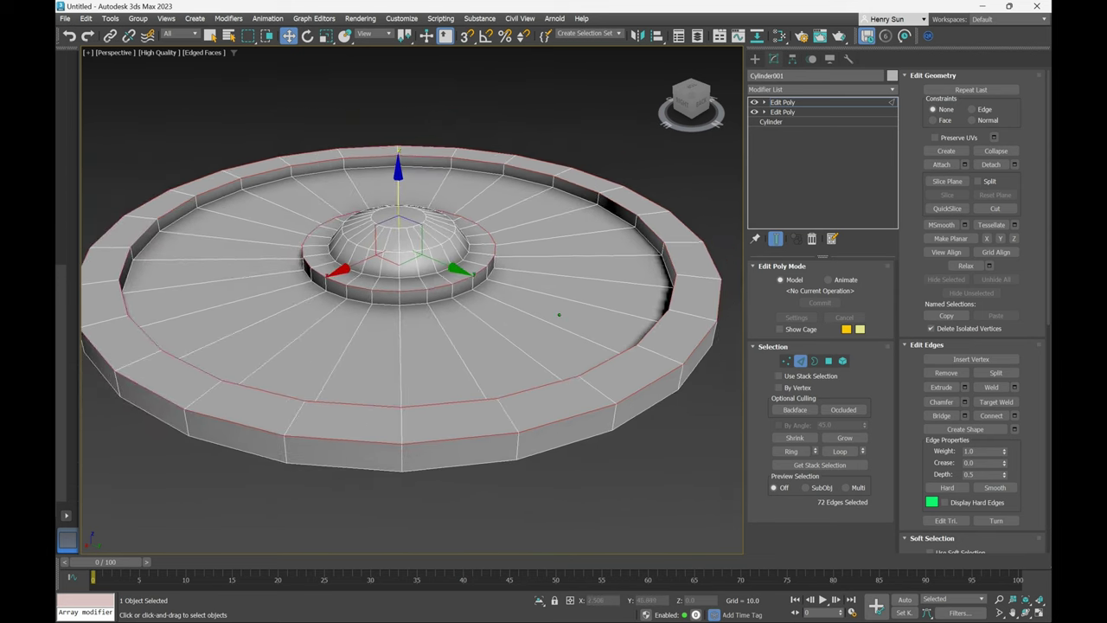
alt+middle_drag(509, 336, 579, 336)
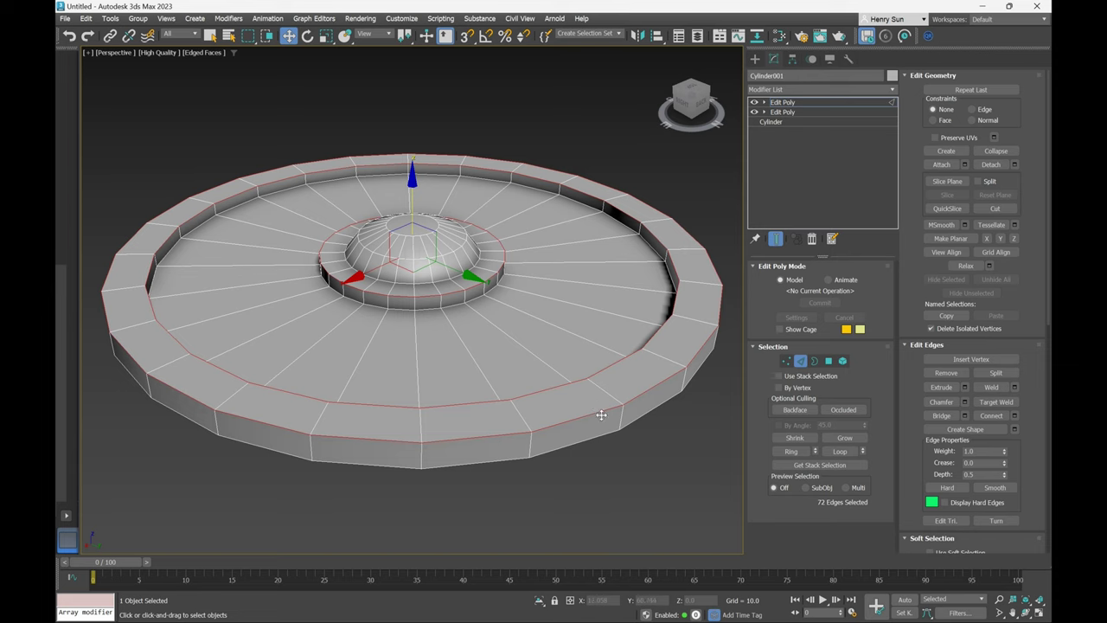
click(845, 90)
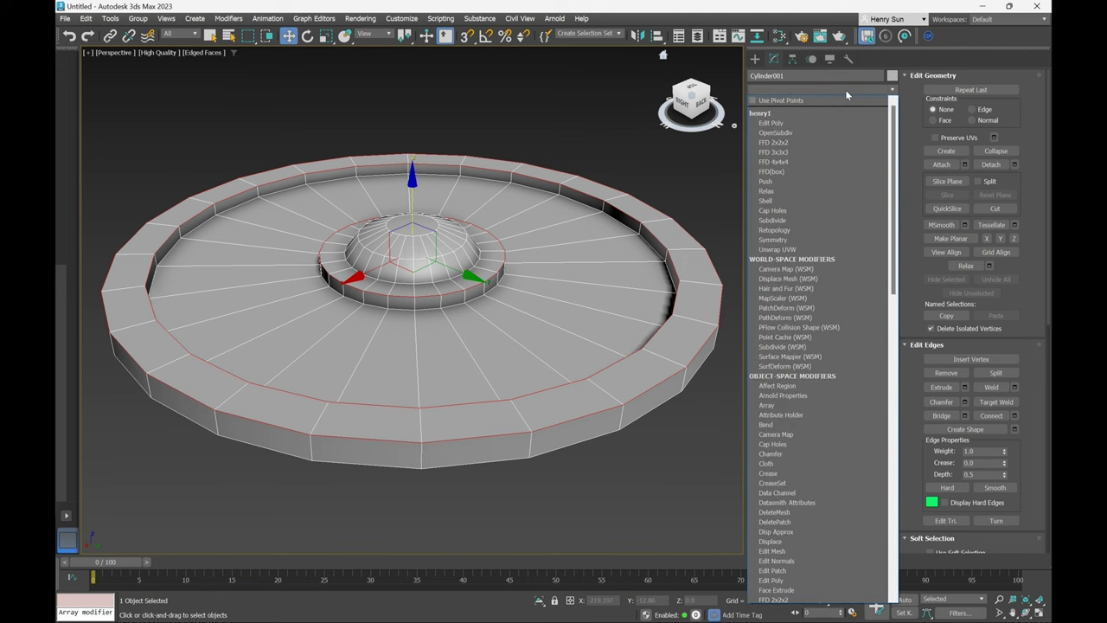
key(c)
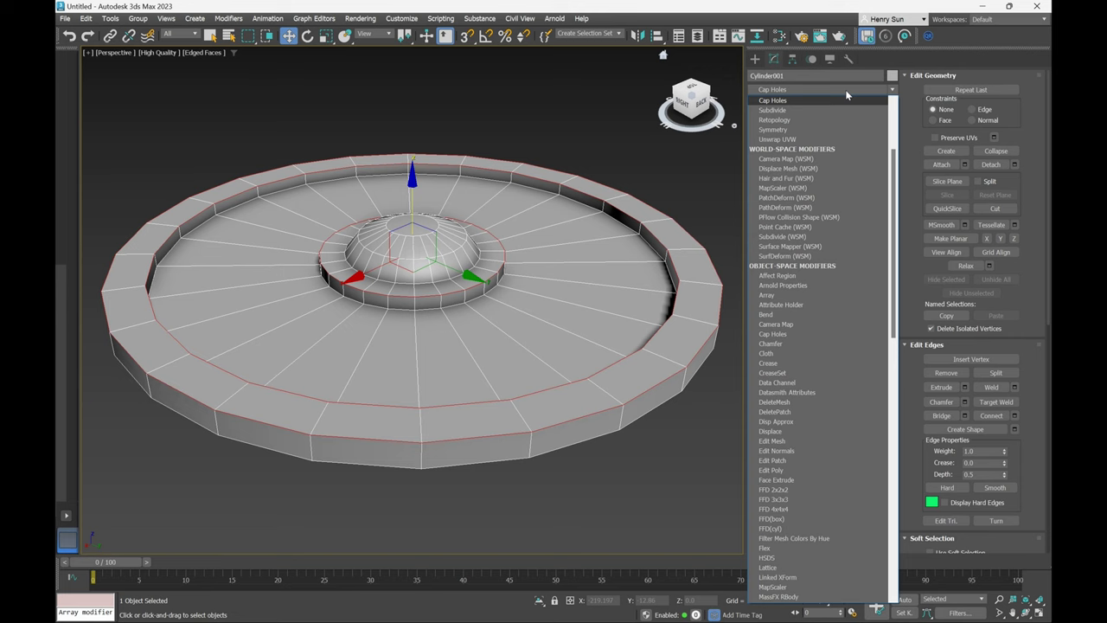
key(c)
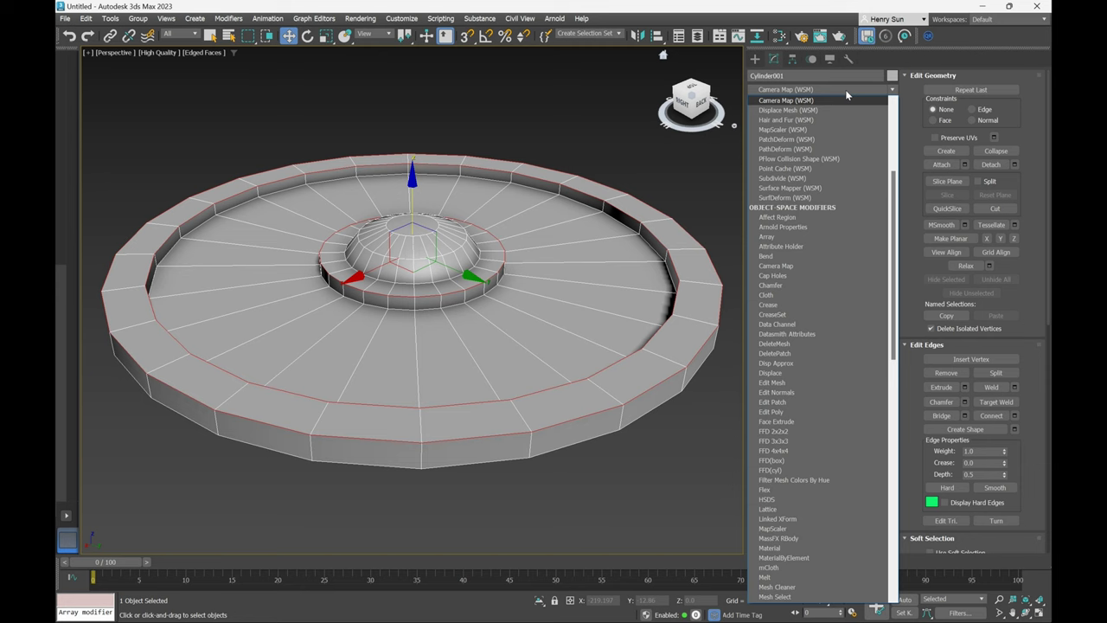
key(c)
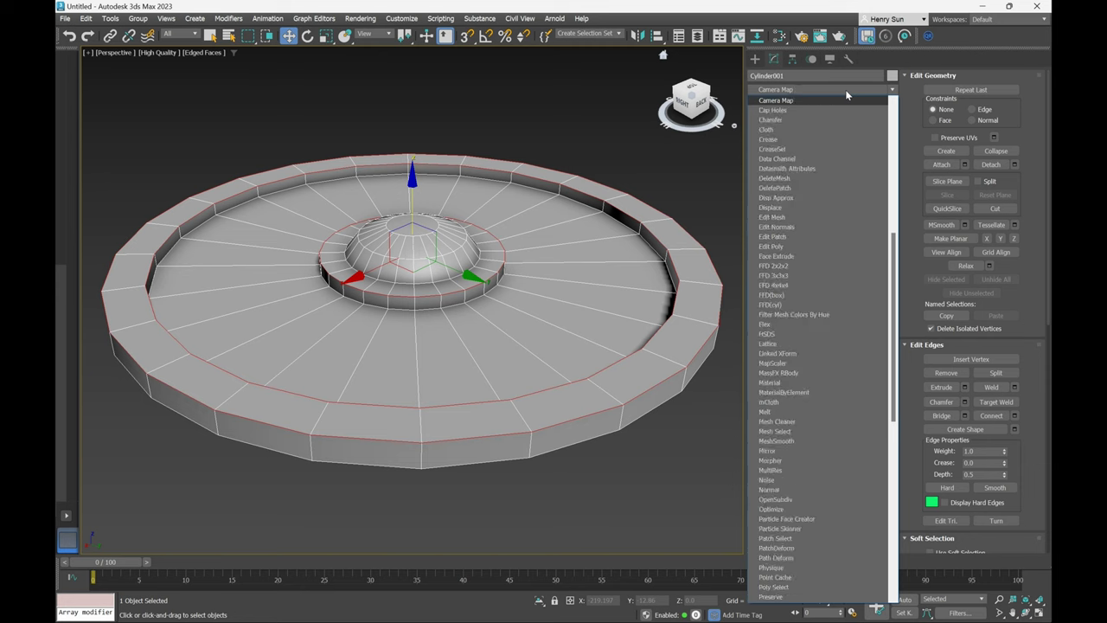
key(c)
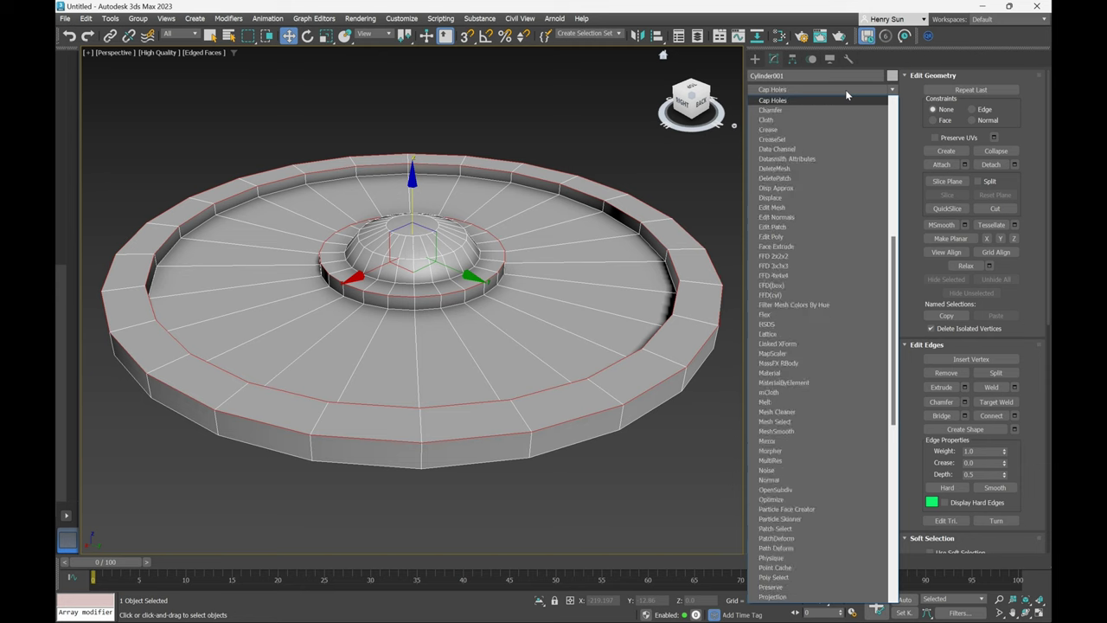
key(c)
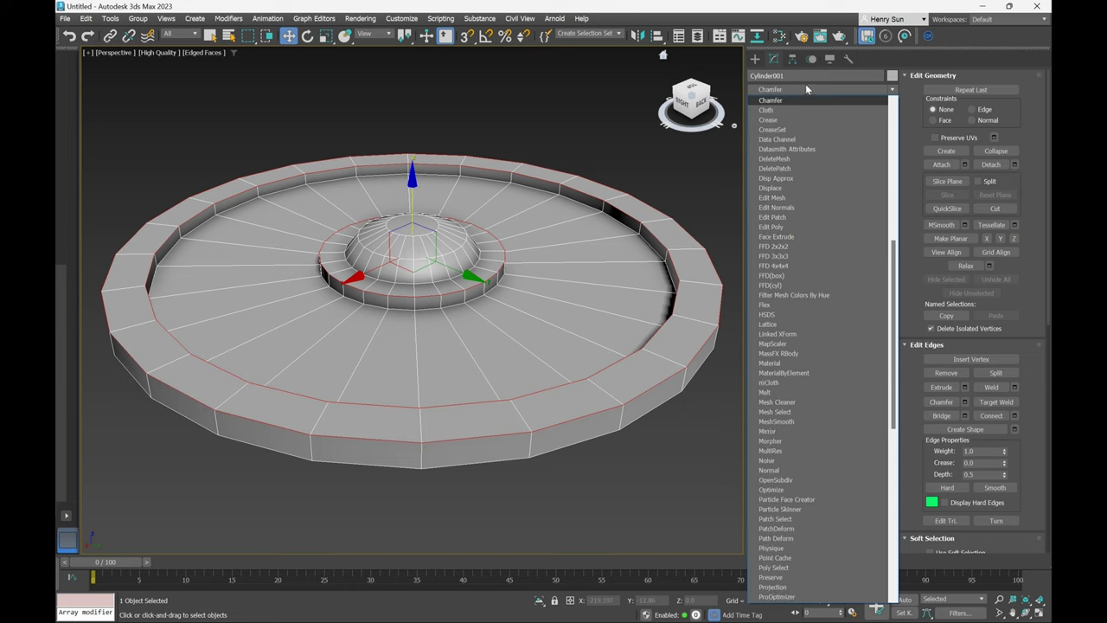
key(Escape)
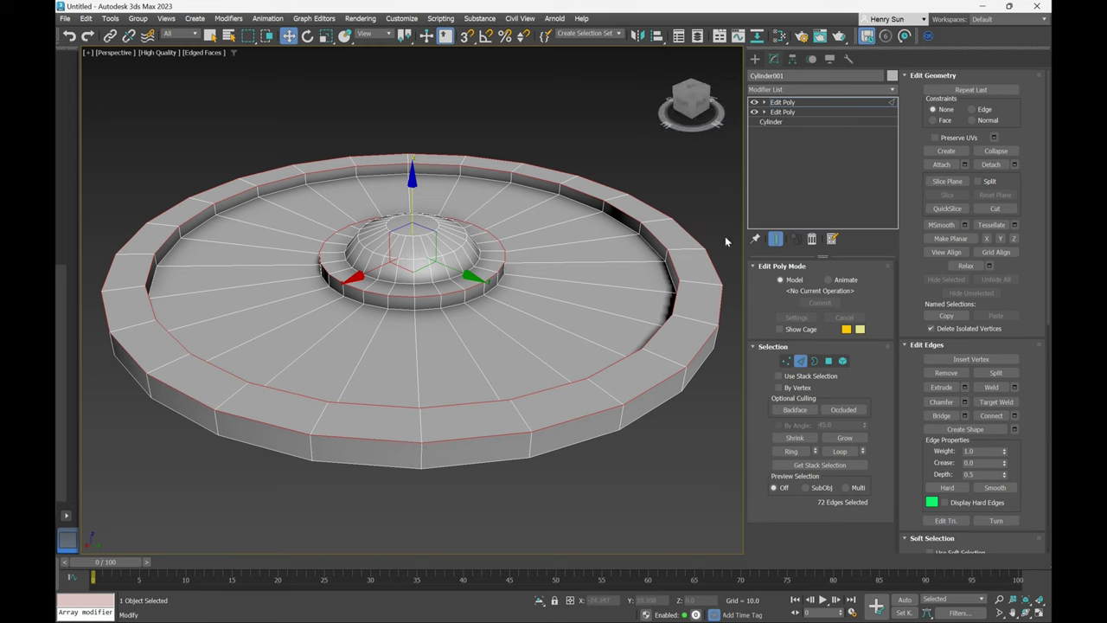
Apply a Chamfer modifier to the selected rim and hub edge loops.
click(850, 87)
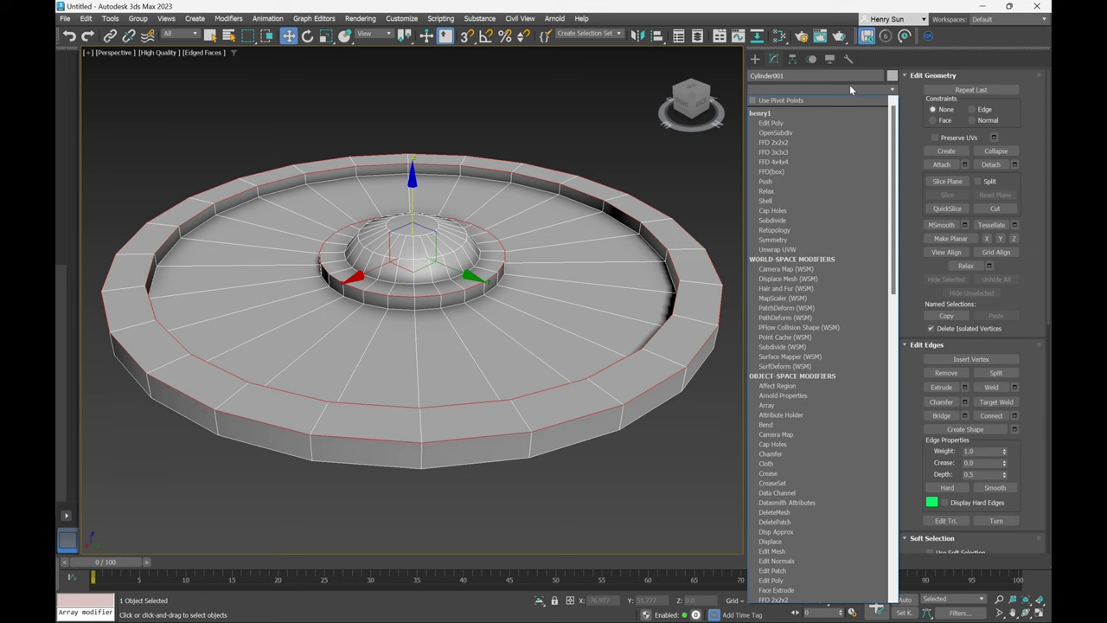
text(ch)
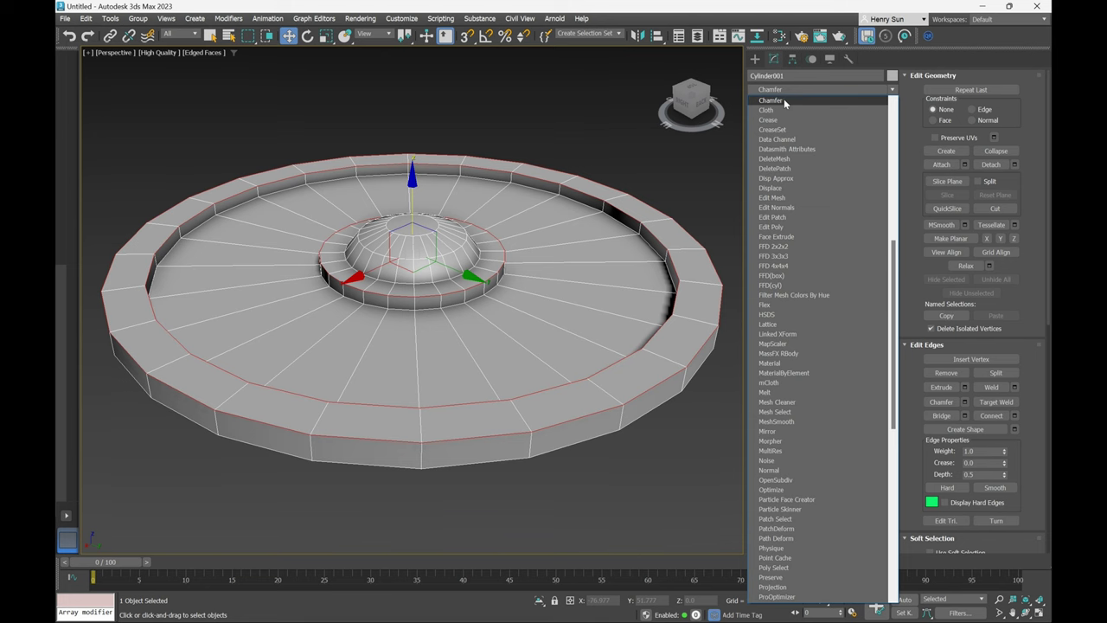
click(785, 101)
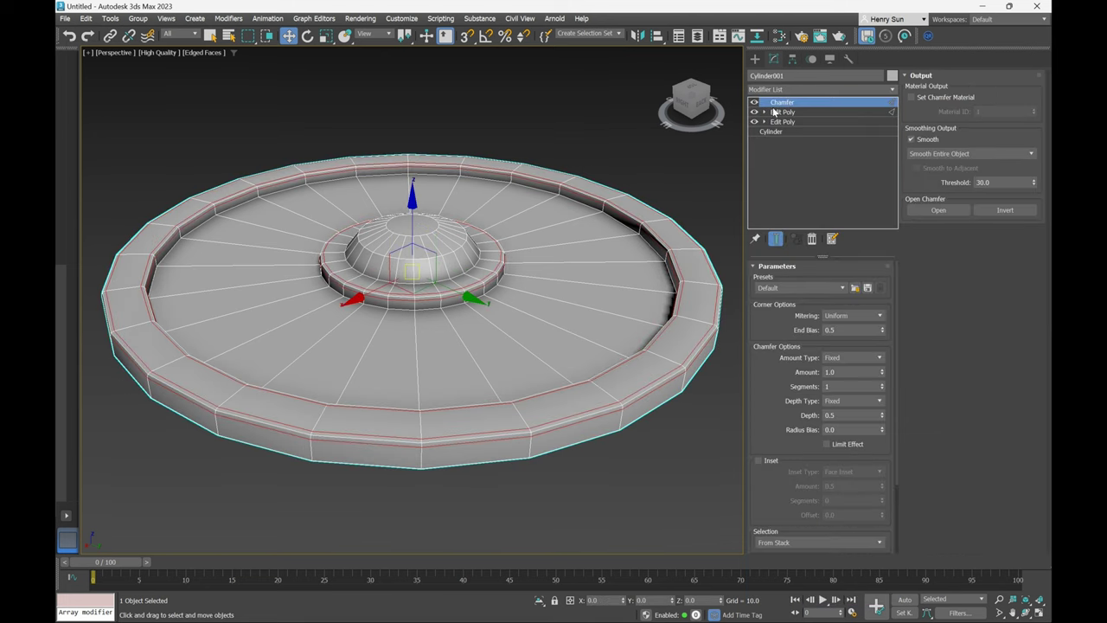
middle_drag(649, 244, 612, 227)
scroll(612, 226, up, 4)
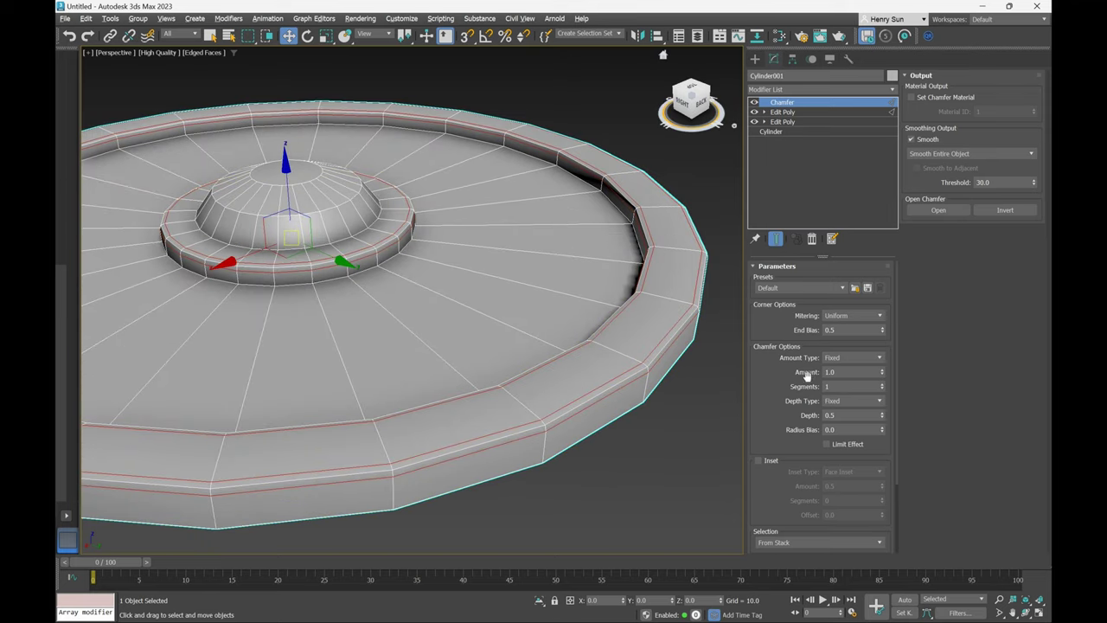
Set the chamfer amount to 1.74 and its segments to 0.
drag(882, 374, 874, 309)
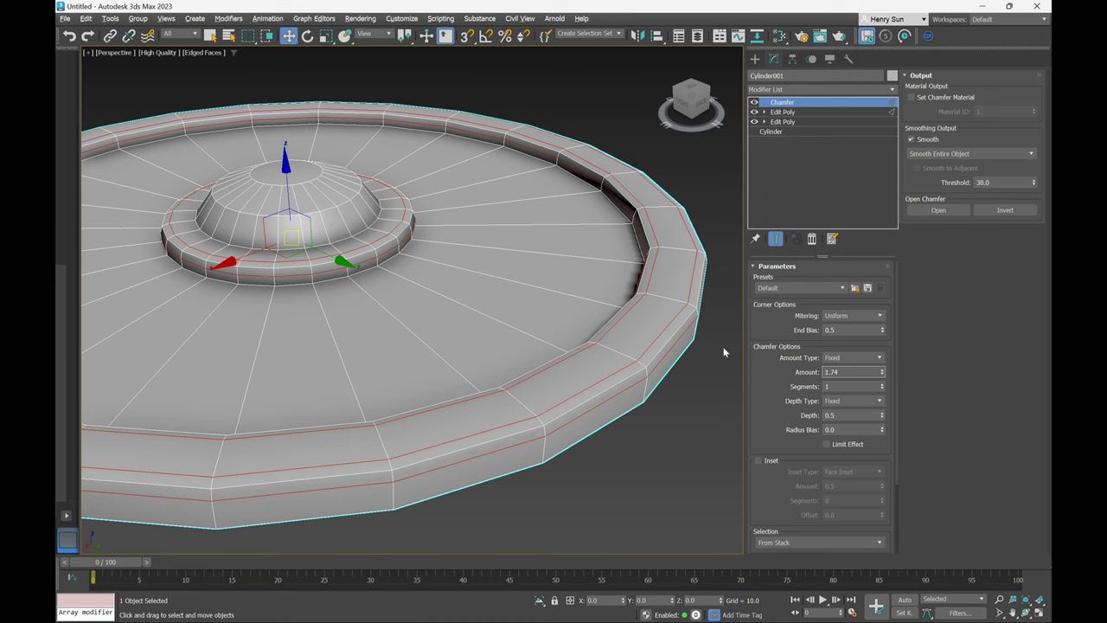
drag(882, 389, 883, 411)
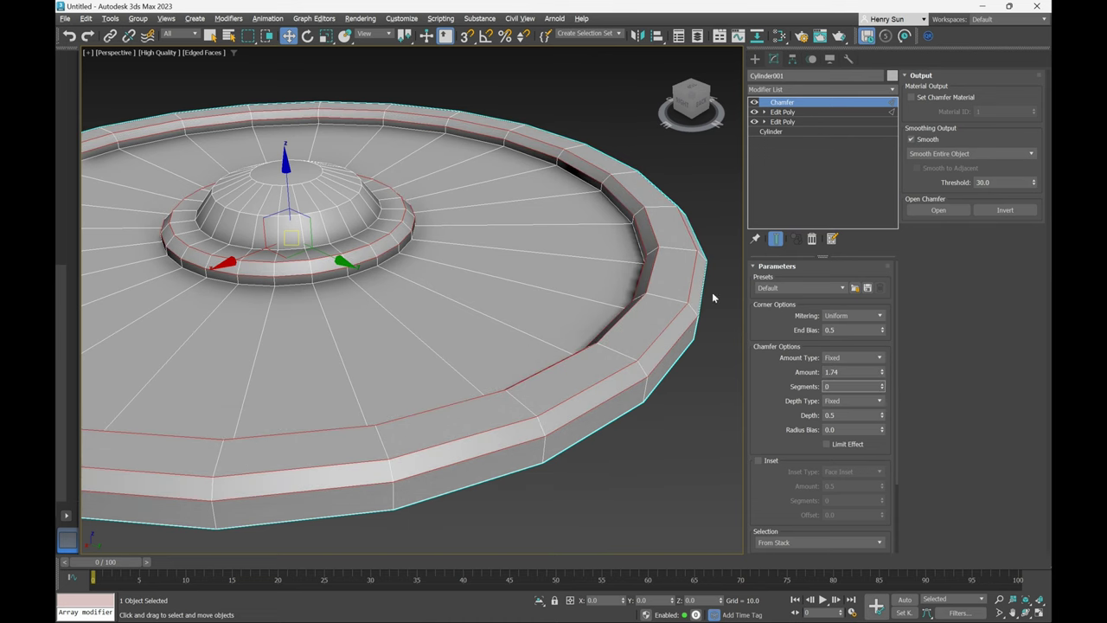
mouse_move(674, 337)
alt+middle_down()
mouse_move(658, 344)
mouse_move(667, 324)
mouse_move(673, 338)
alt+middle_up()
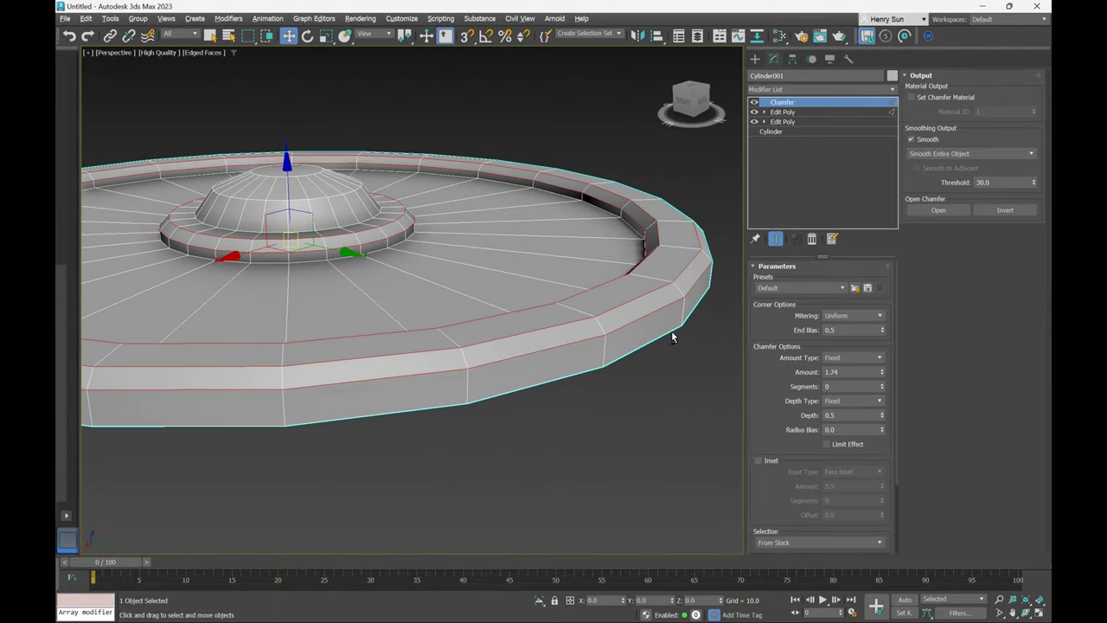
Add an Edit Poly modifier above the Chamfer and turn off edged faces to inspect the shading.
click(809, 89)
scroll(808, 88, down, 1)
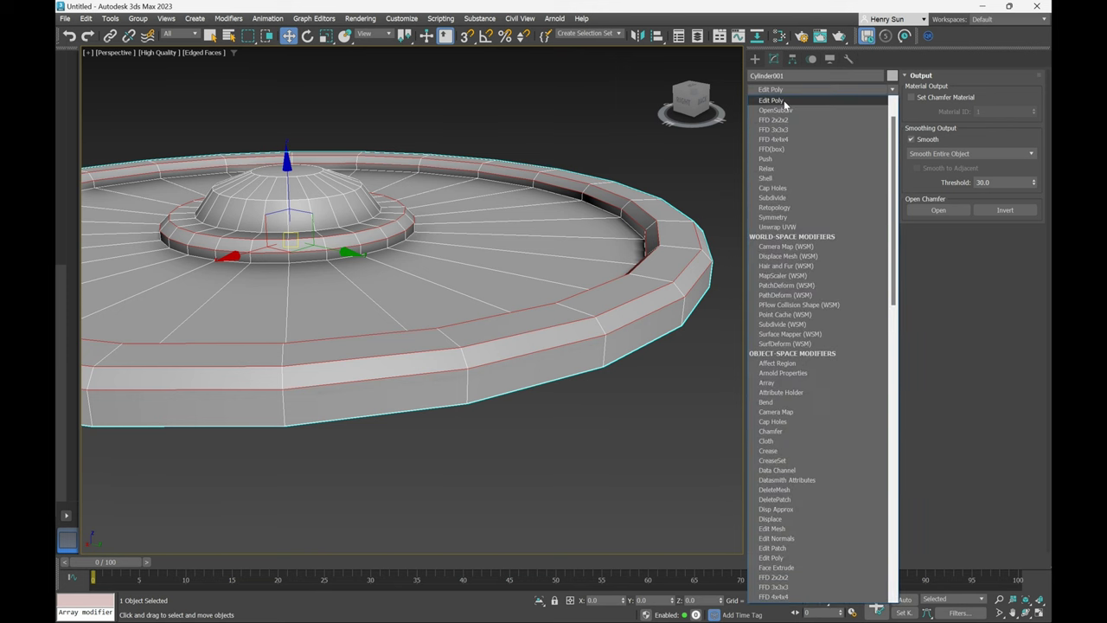
click(784, 101)
mouse_move(663, 191)
alt+middle_down()
mouse_move(591, 250)
mouse_move(690, 290)
alt+middle_up()
key(F4)
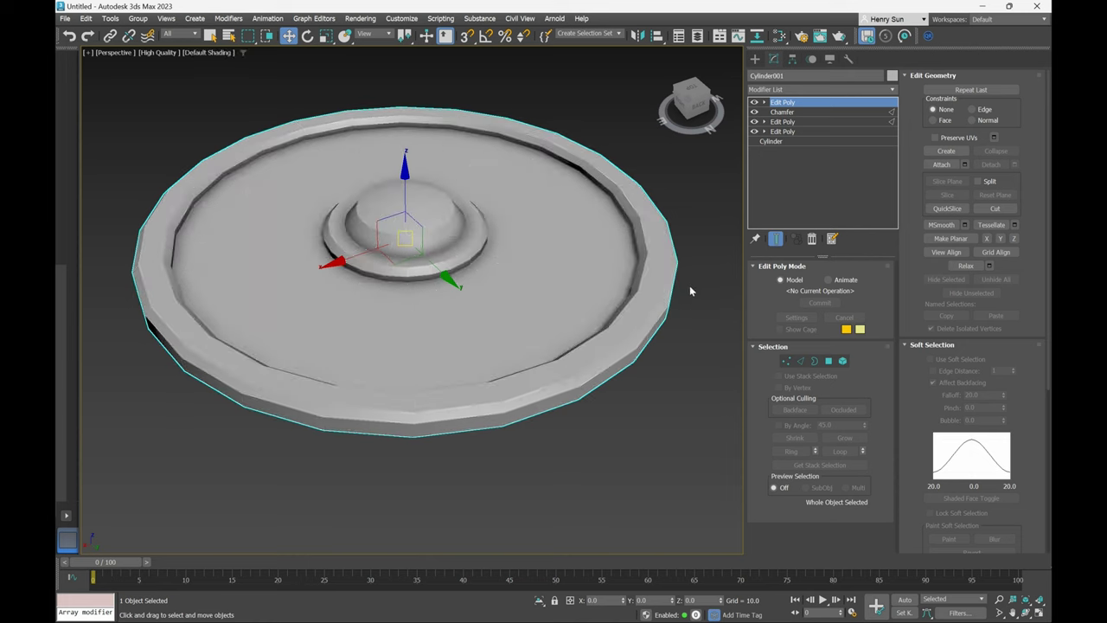
mouse_move(464, 296)
alt+middle_down()
mouse_move(518, 262)
mouse_move(475, 294)
alt+middle_up()
scroll(371, 222, up, 4)
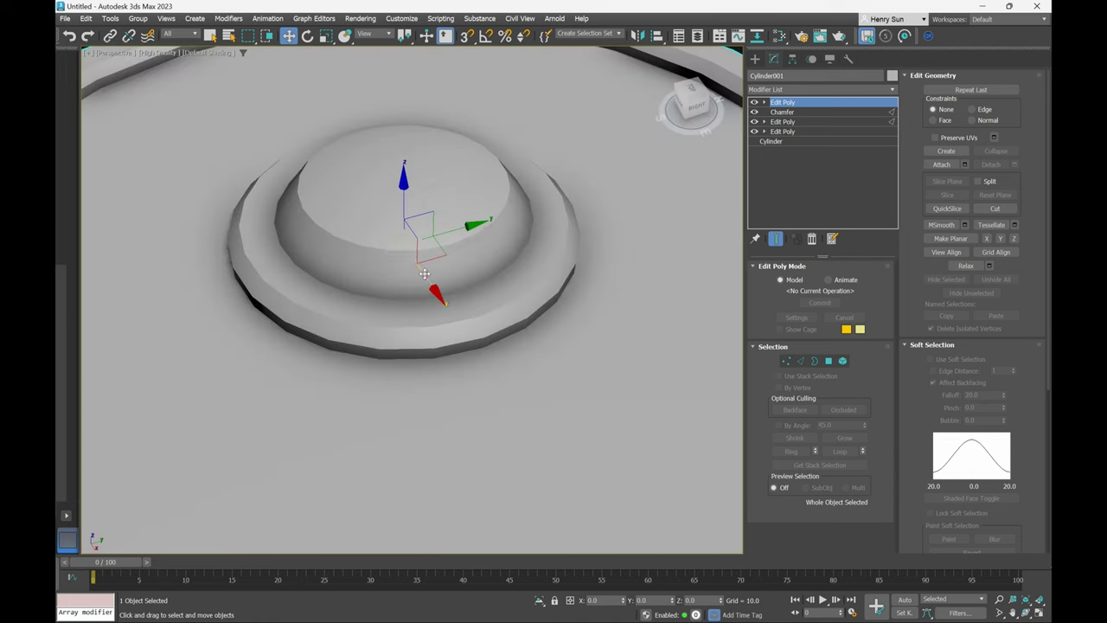
Select all polygons of the hub's dome, clear their smoothing groups and assign them smoothing group 1.
alt+middle_drag(472, 234, 456, 195)
click(828, 362)
click(456, 189)
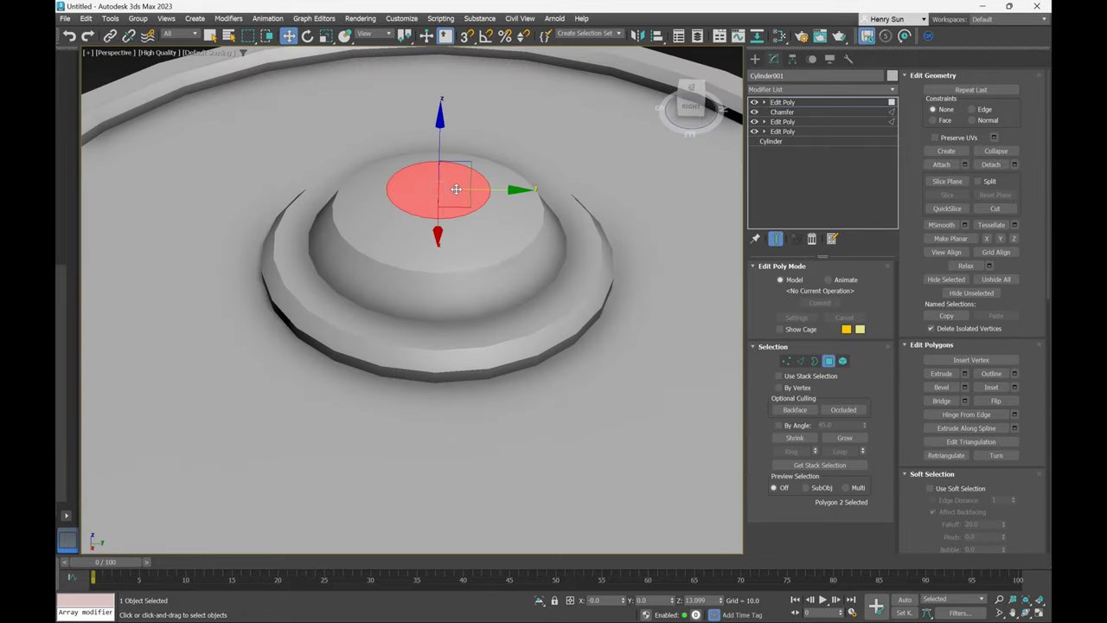
key(ctrl+Page_Up)
key(ctrl+Page_Up)
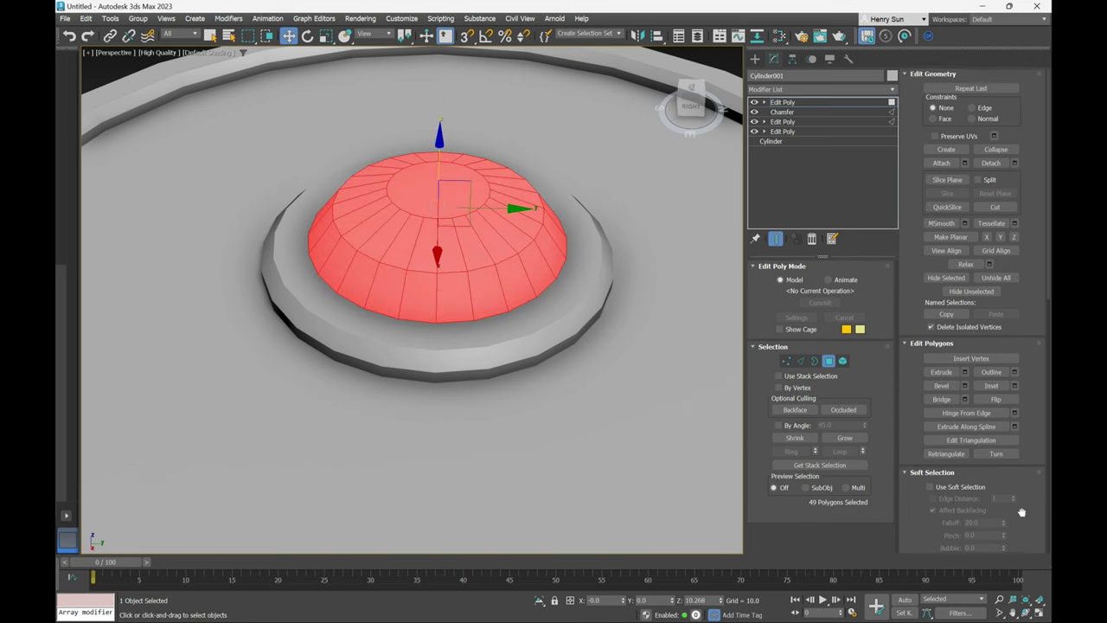
scroll(1022, 512, down, 10)
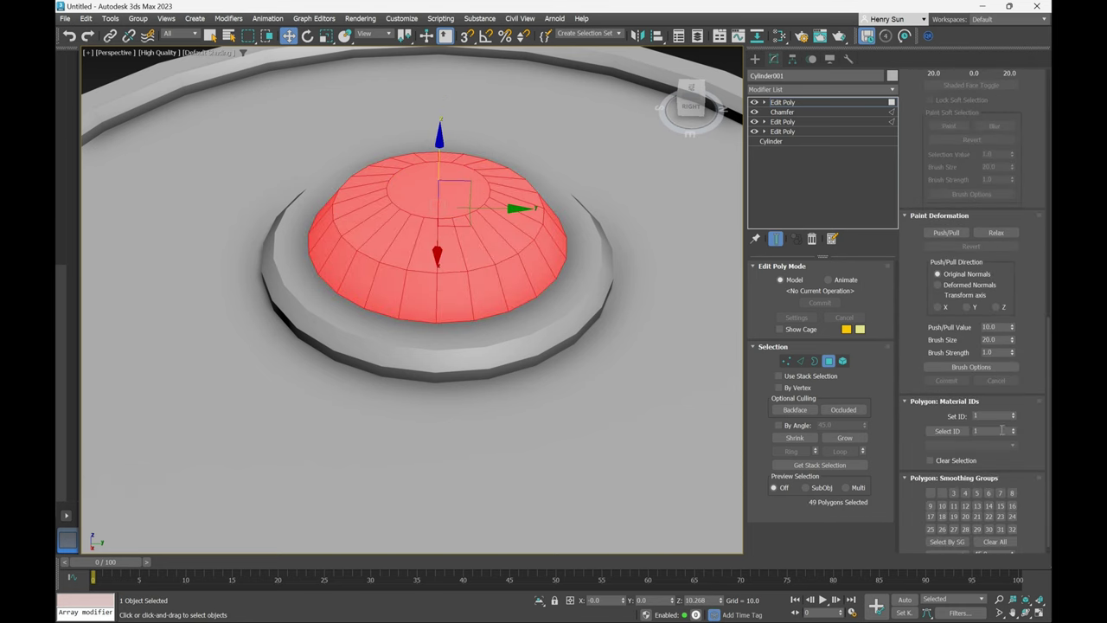
click(995, 541)
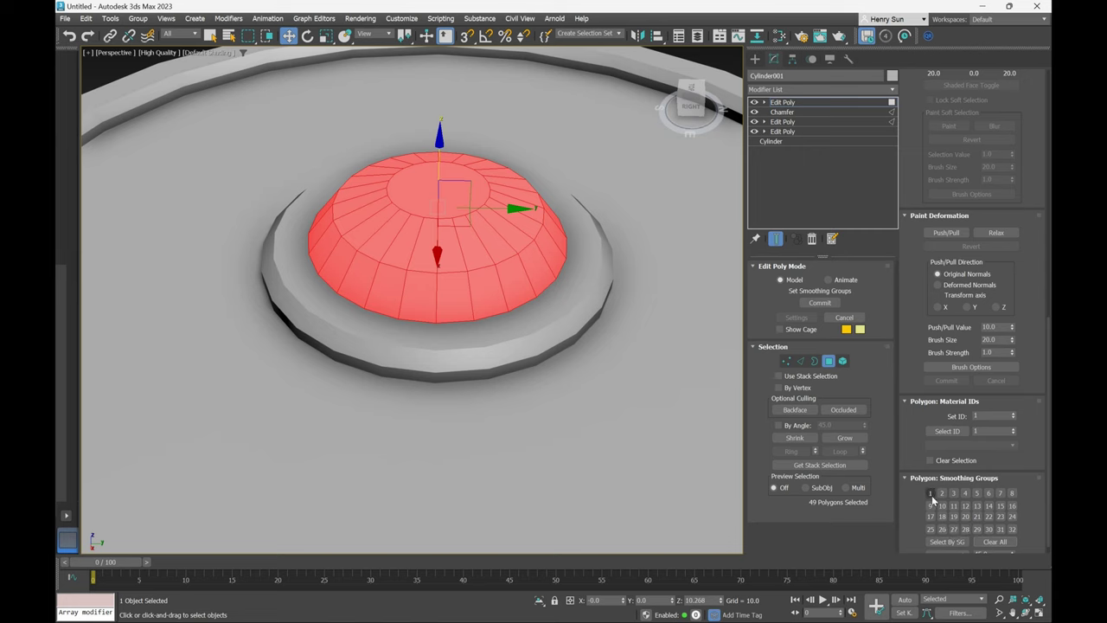
click(931, 493)
click(828, 361)
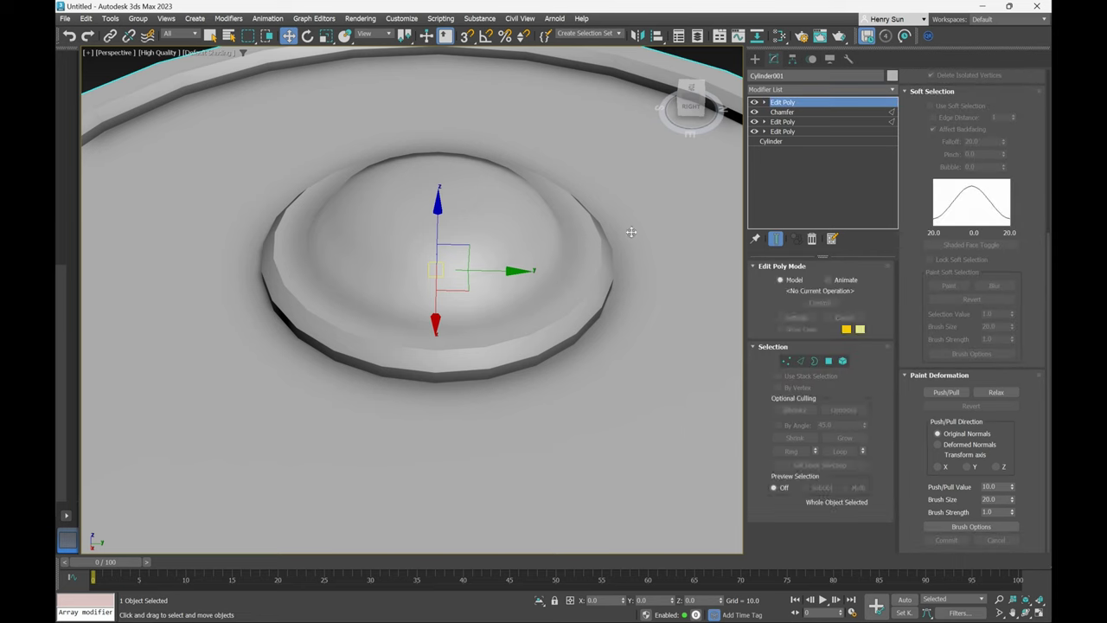
Select the polygon ring surrounding the dome's base, clear its smoothing groups and assign it smoothing group 9.
click(828, 360)
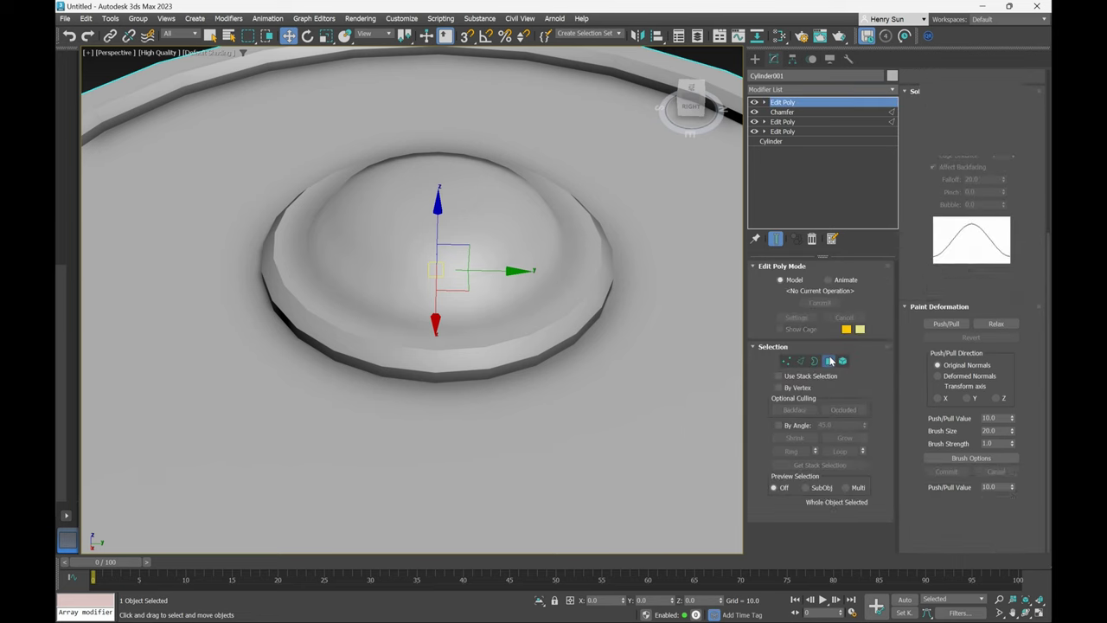
click(532, 319)
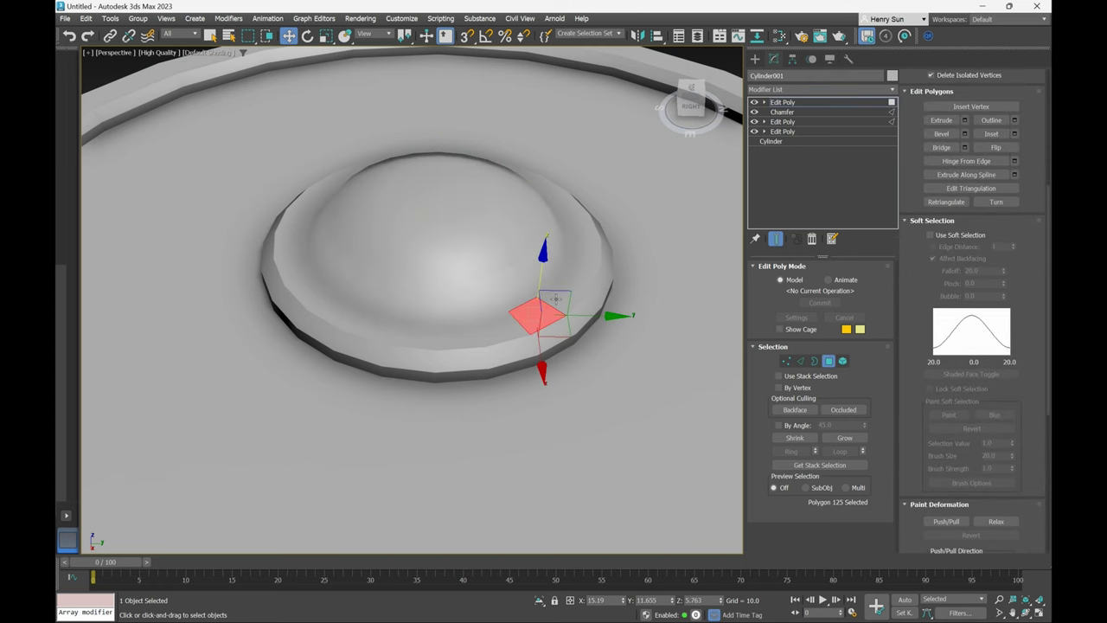
shift+click(558, 300)
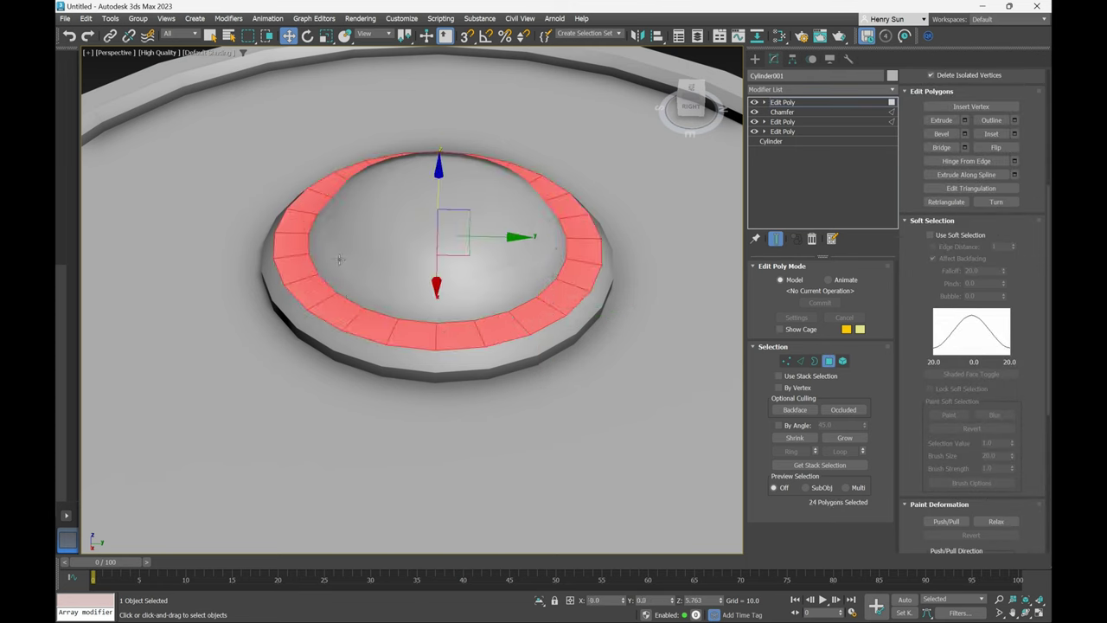
scroll(1029, 364, down, 5)
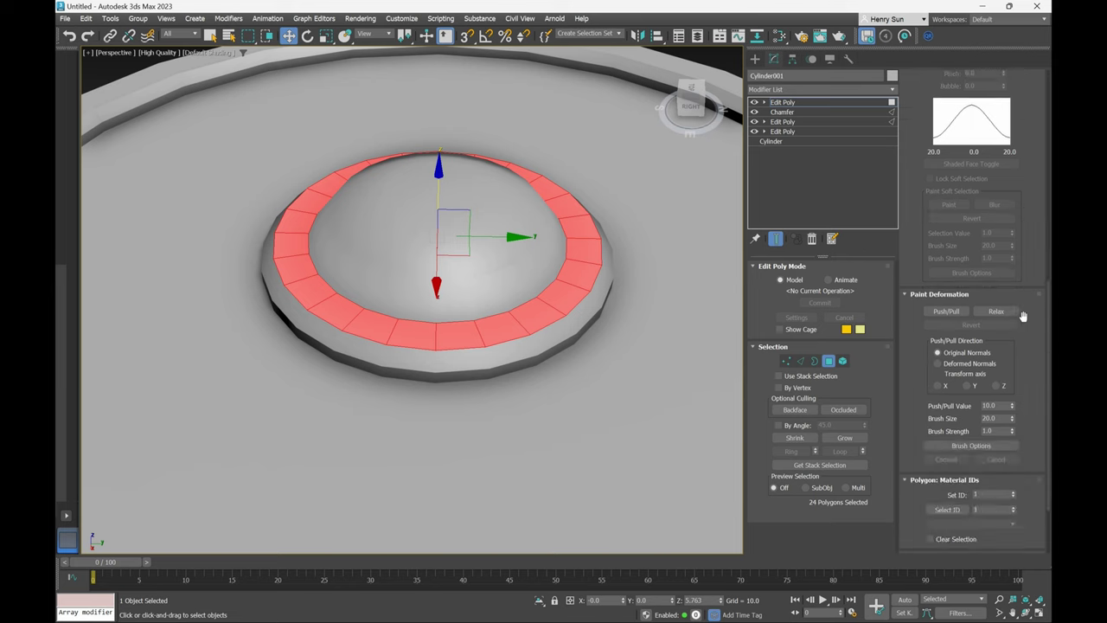
scroll(1025, 318, down, 1)
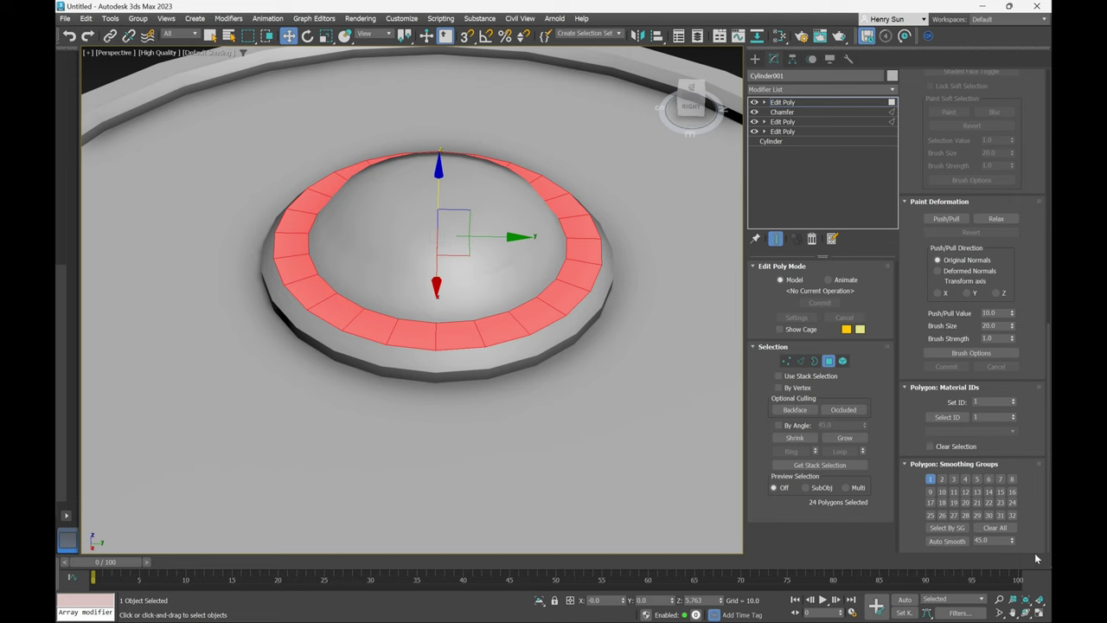
click(992, 530)
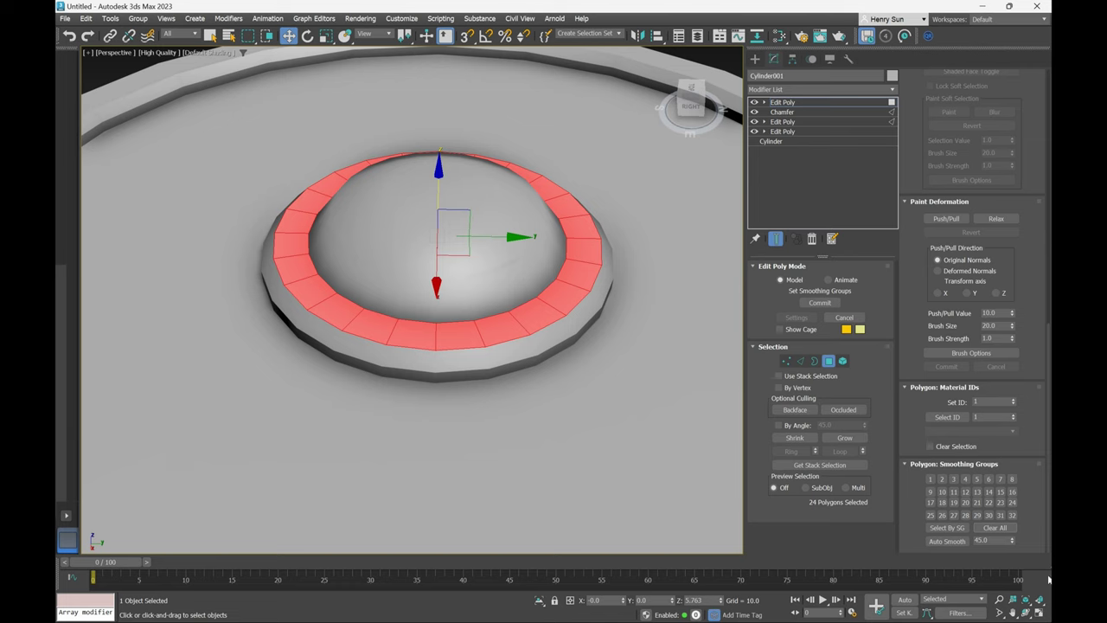
click(930, 491)
click(829, 360)
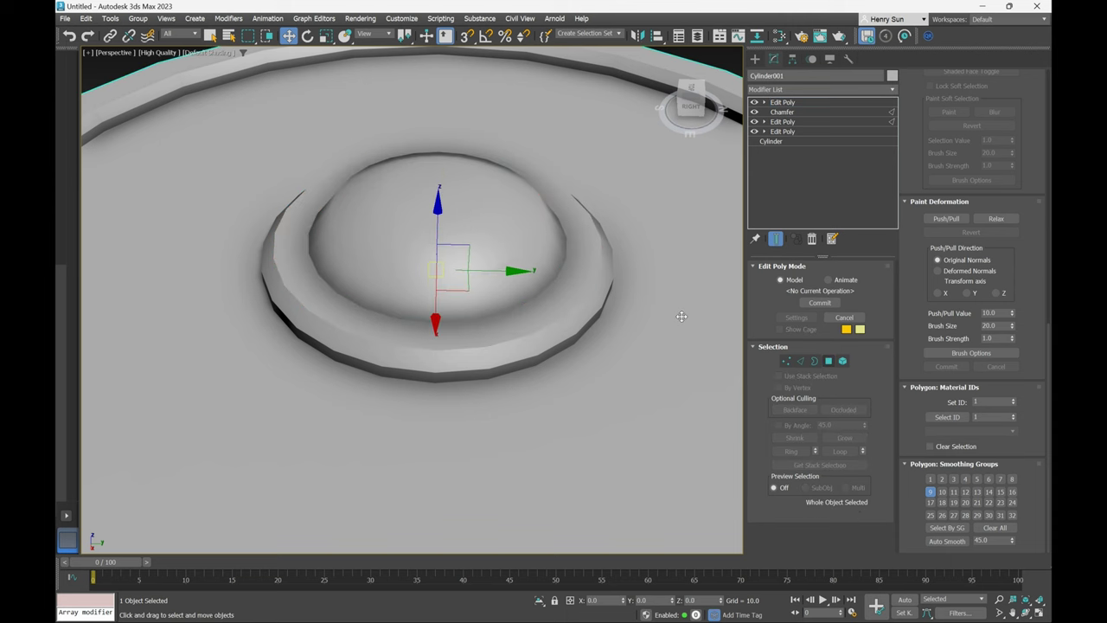
Switch to the Top view framed on the whole object and display it shaded with edged faces.
scroll(643, 280, down, 3)
alt+middle_drag(643, 280, 564, 277)
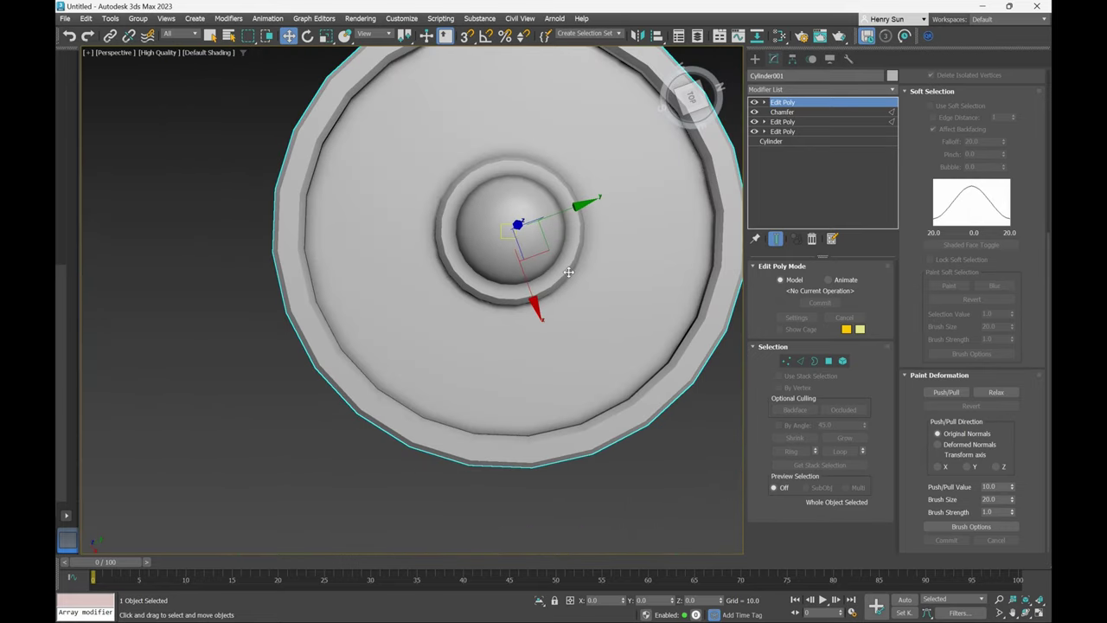
key(t)
key(z)
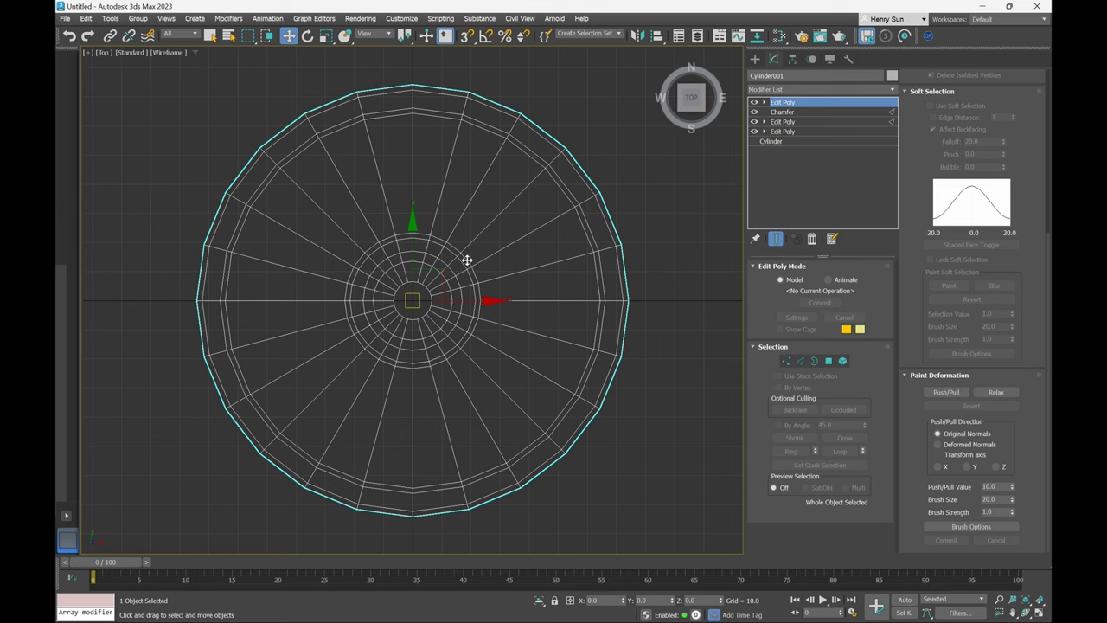
key(F3)
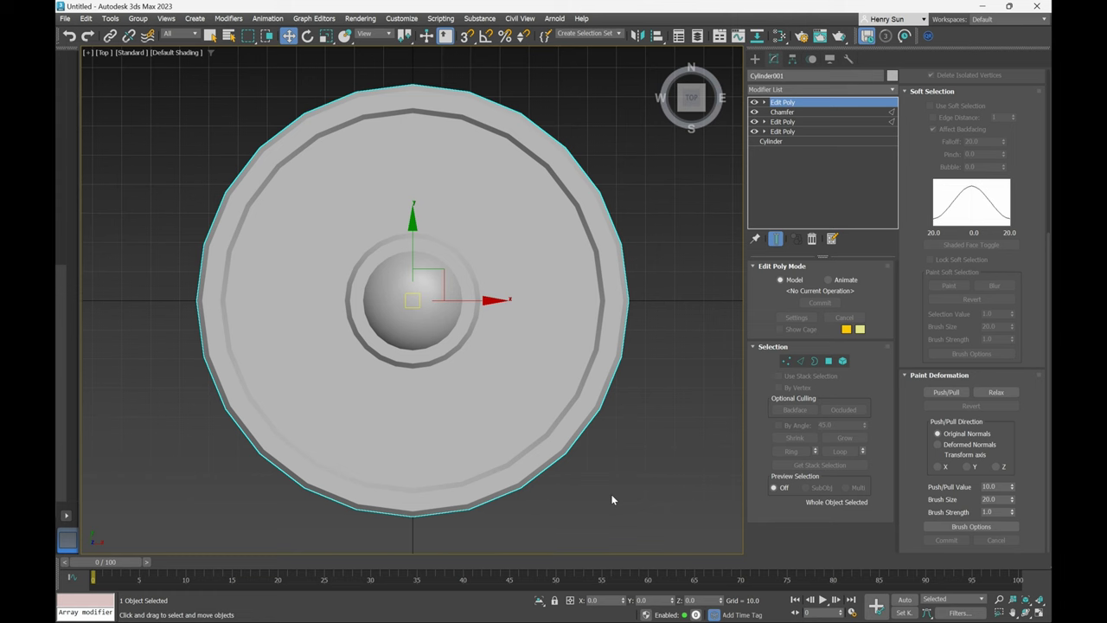
key(F4)
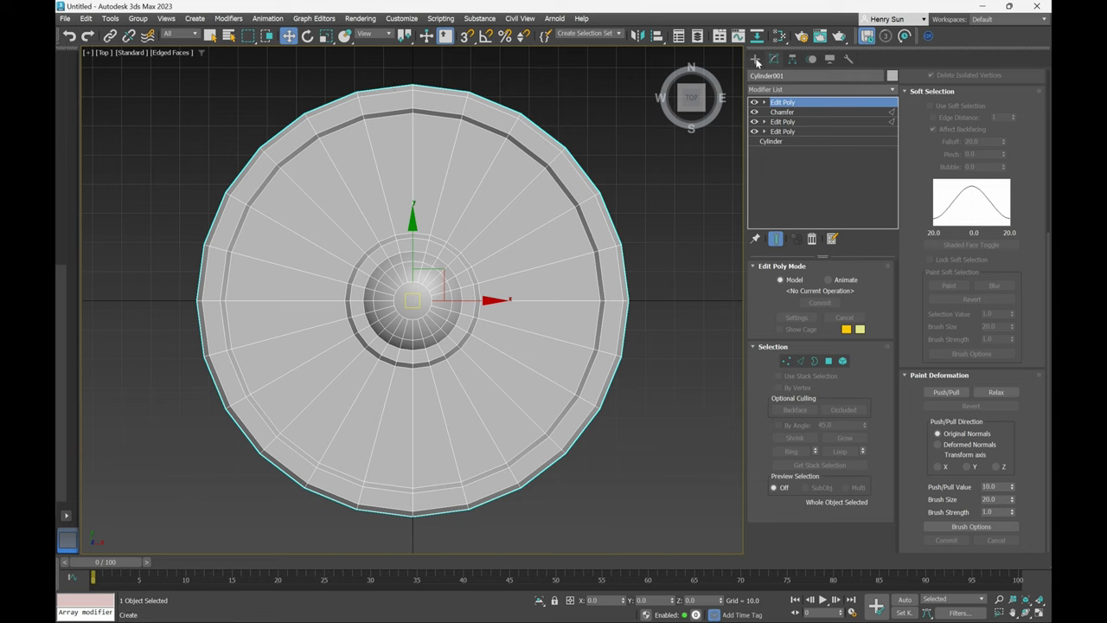
Create a box spanning from the rim to the hub ring, about 49.9 long, 17.4 wide and 3.6 high.
click(757, 60)
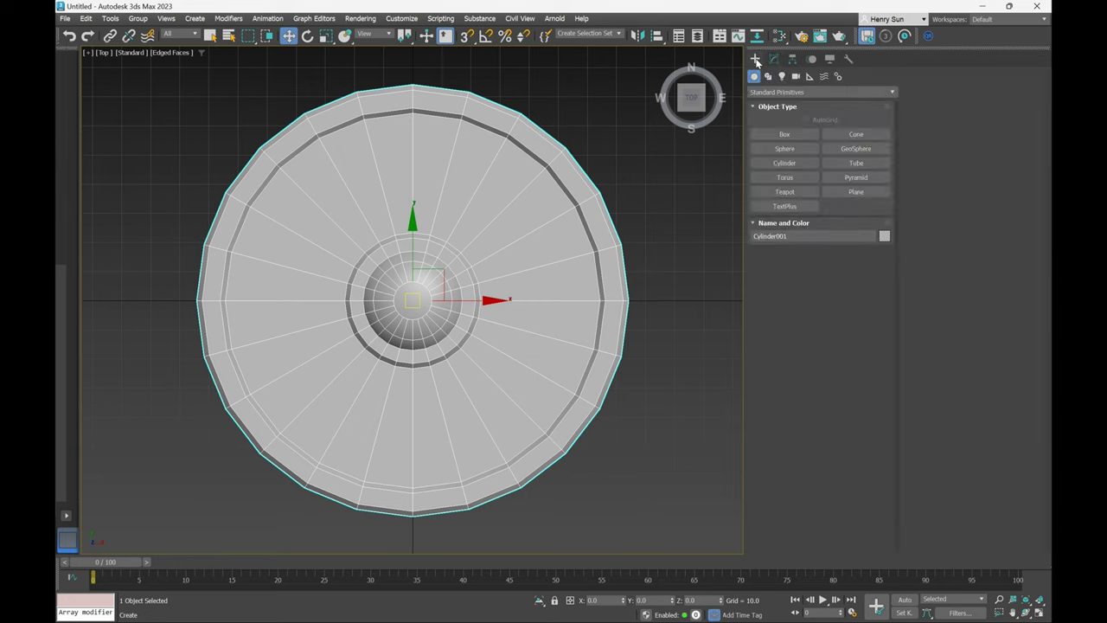
click(796, 134)
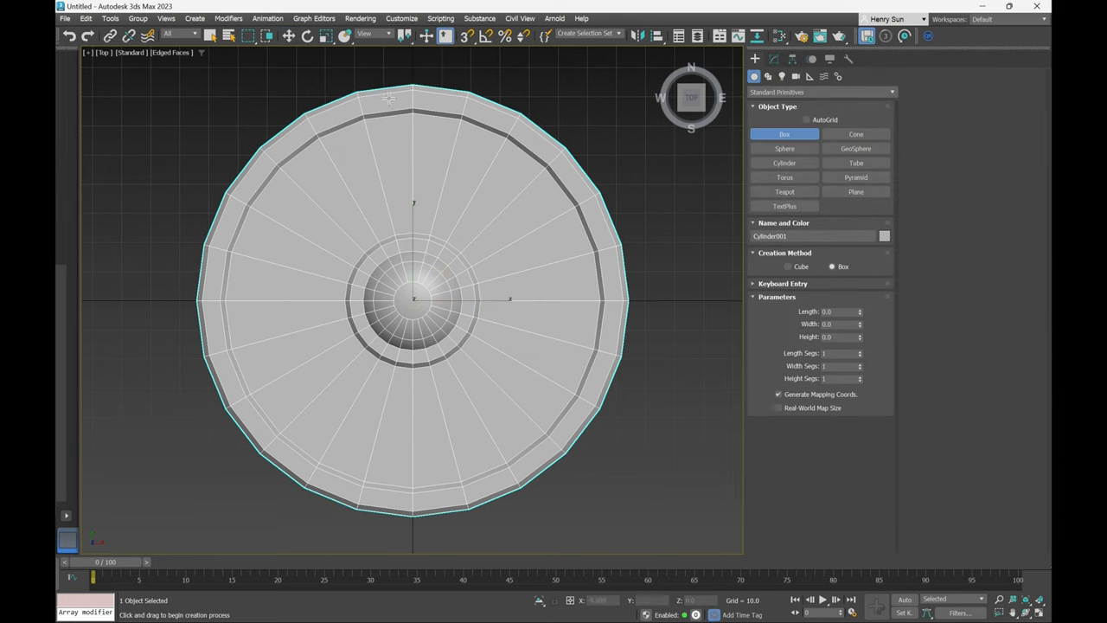
drag(386, 99, 438, 246)
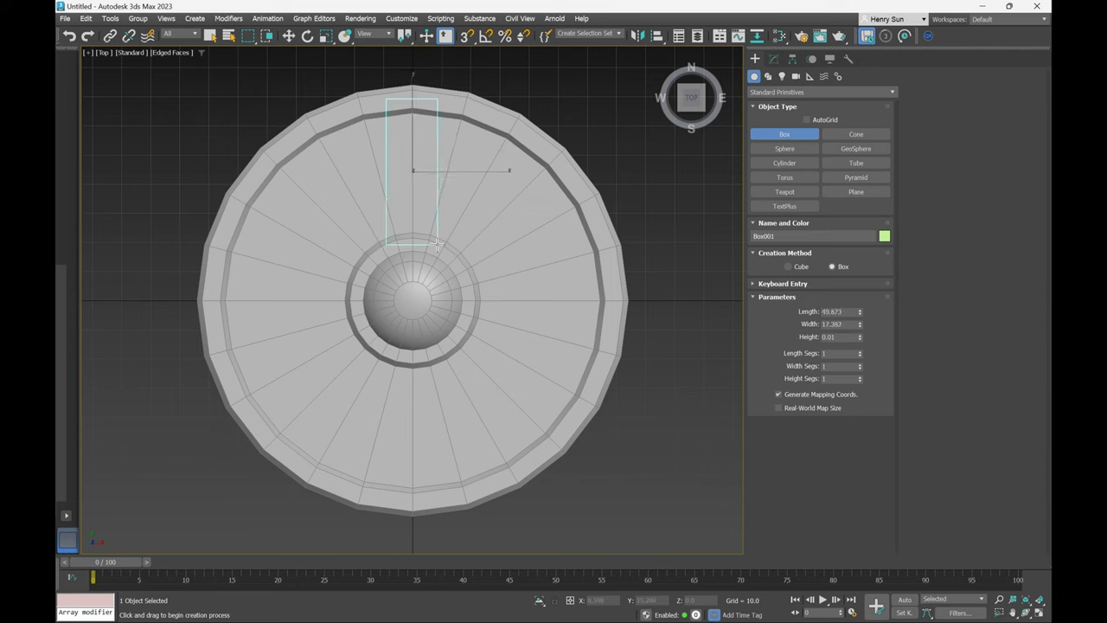
drag(438, 245, 436, 240)
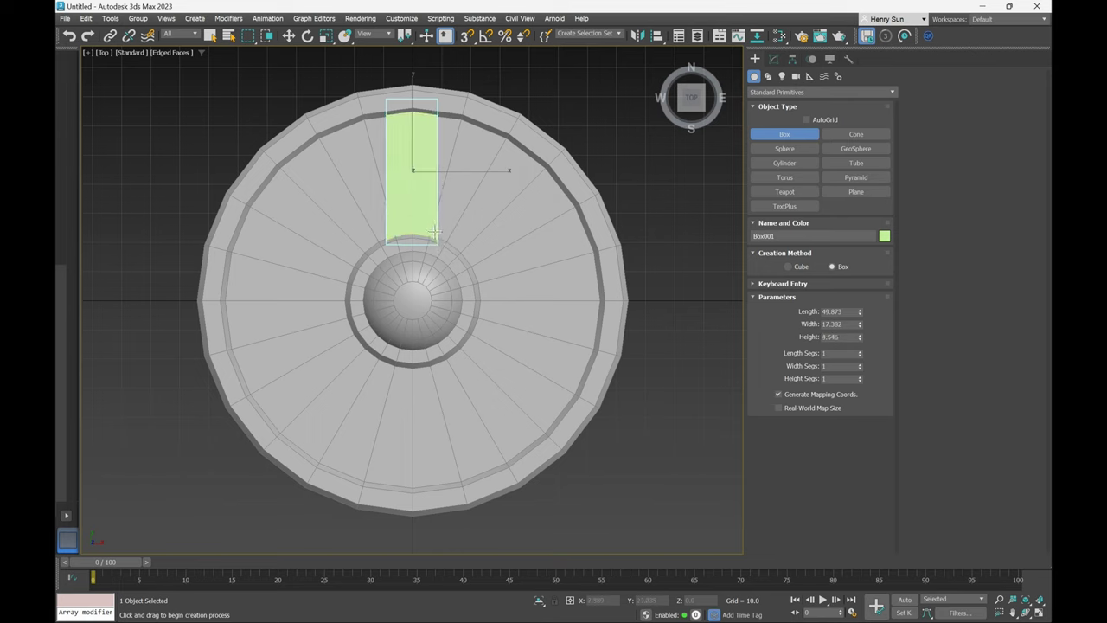
click(437, 235)
key(w)
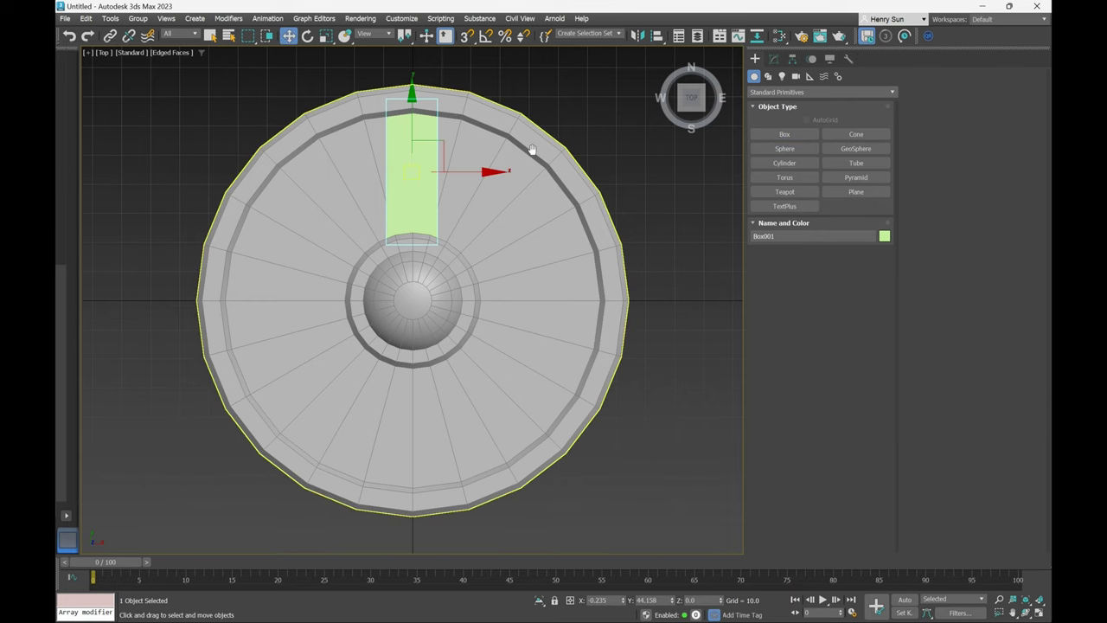
In the Perspective view, change the box's object color to the custom gray.
middle_drag(532, 150, 555, 186)
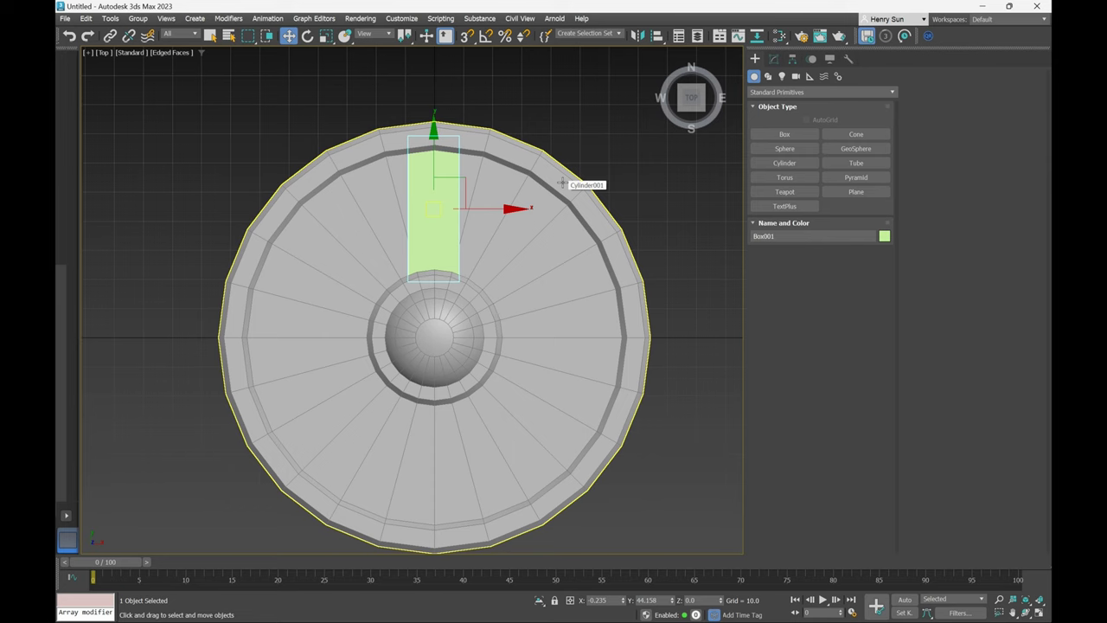
key(p)
alt+middle_drag(561, 183, 432, 254)
alt+middle_drag(432, 253, 424, 256)
scroll(424, 256, up, 1)
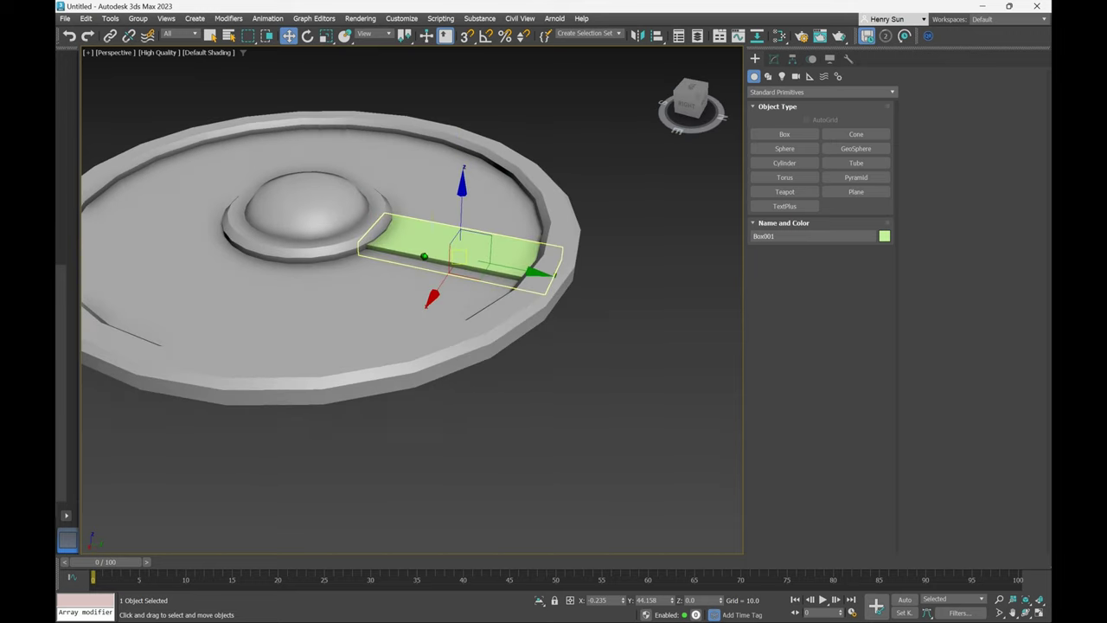
key(z)
mouse_move(493, 238)
alt+middle_down()
mouse_move(458, 228)
mouse_move(506, 225)
mouse_move(438, 228)
mouse_move(481, 227)
alt+middle_up()
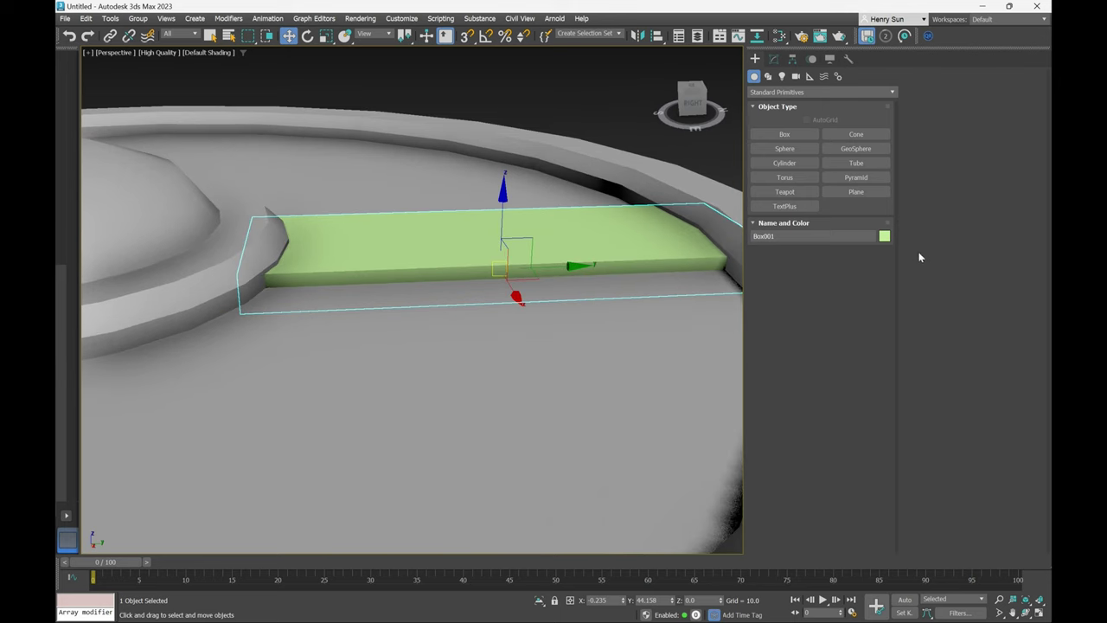
click(885, 238)
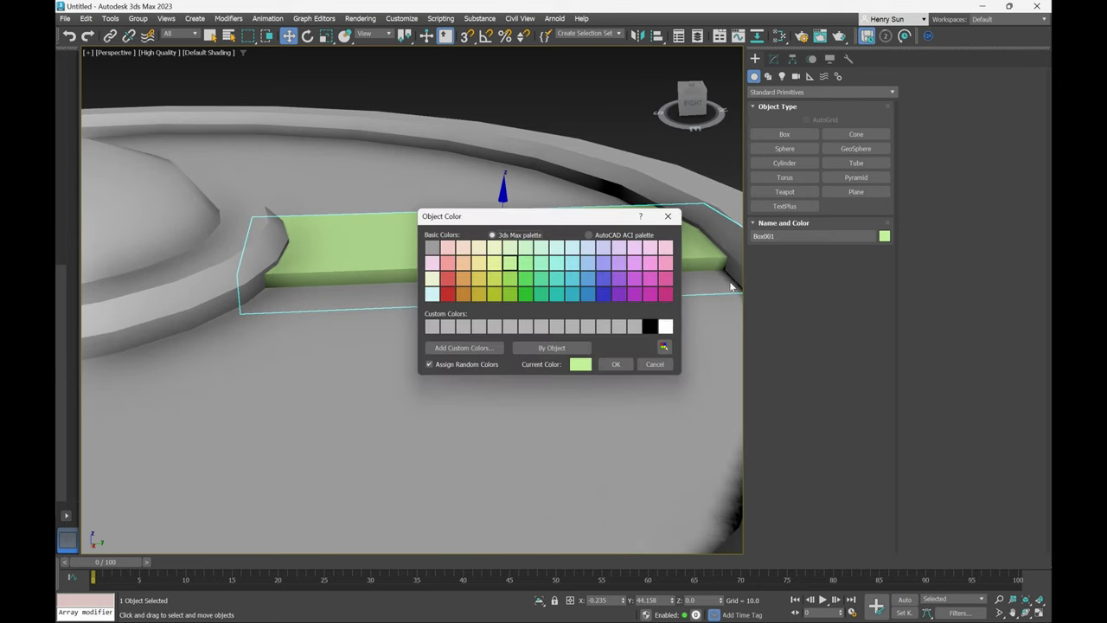
click(632, 329)
click(628, 369)
Center the box on the disc by setting its X position to 0.
alt+middle_drag(585, 366, 528, 333)
key(1)
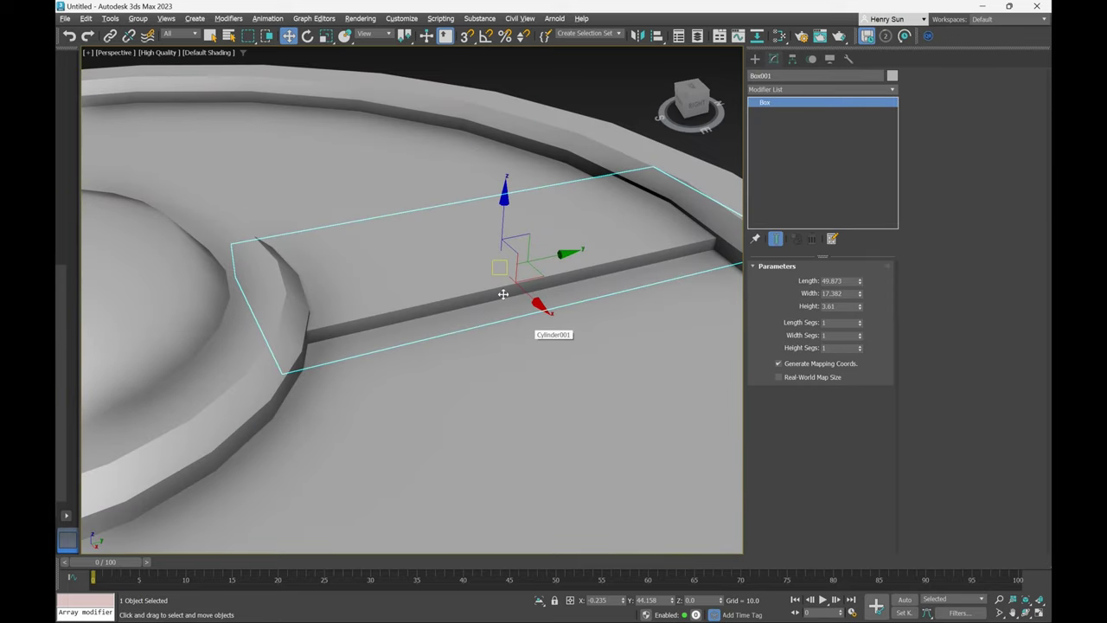
scroll(625, 286, down, 3)
alt+middle_drag(645, 277, 610, 314)
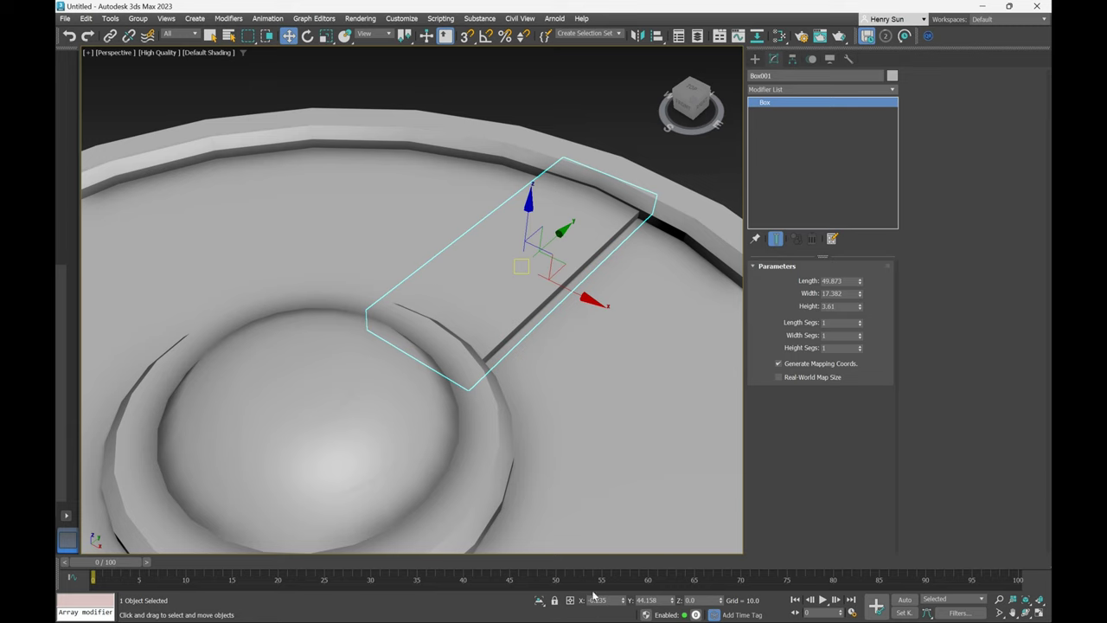
right_click(624, 603)
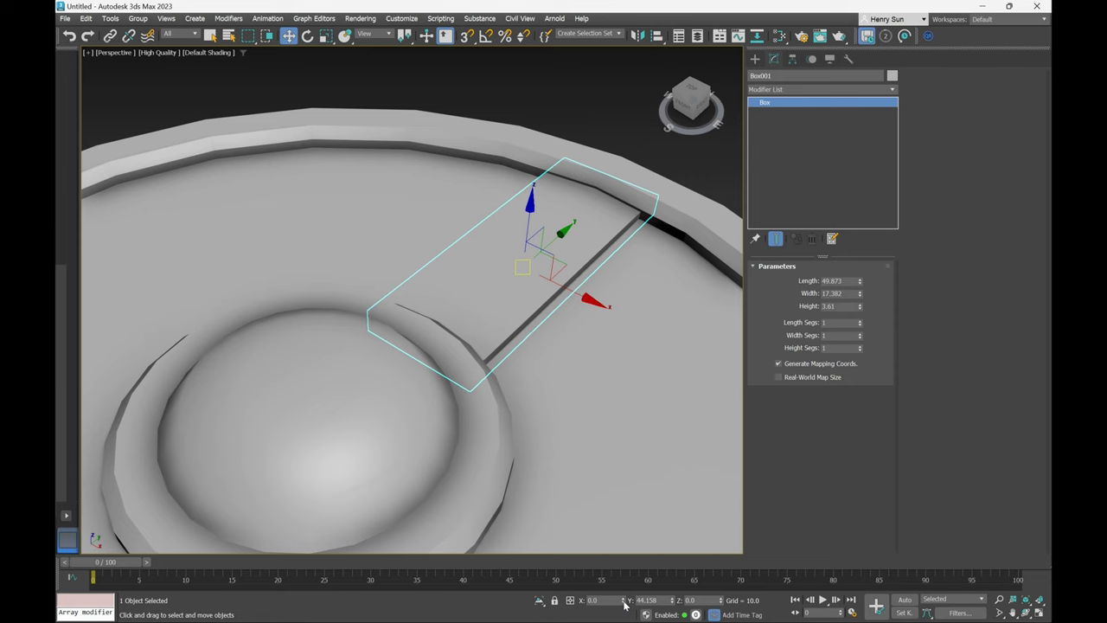
alt+middle_drag(458, 467, 468, 435)
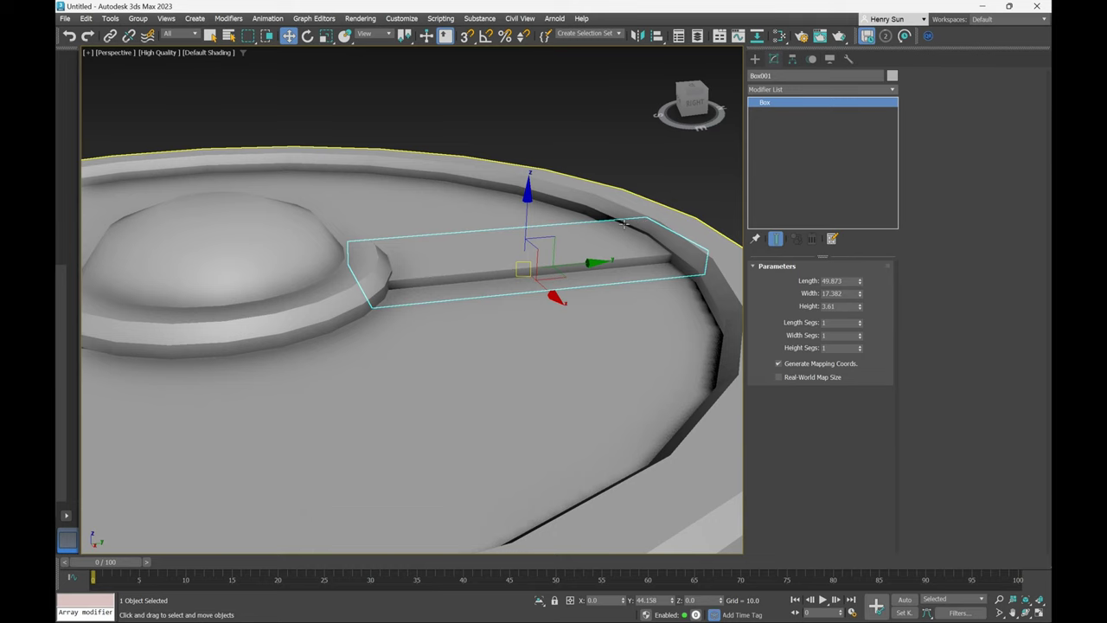
Add two Edit Poly modifiers to the box and isolate it in the view.
alt+middle_drag(623, 223, 599, 244)
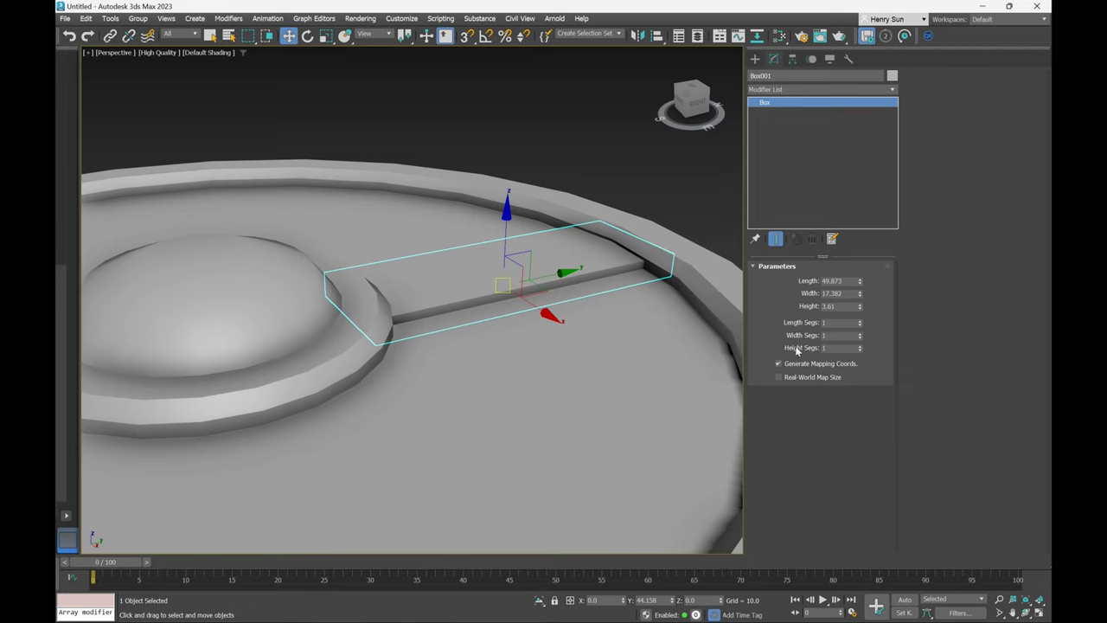
click(788, 90)
scroll(788, 95, down, 1)
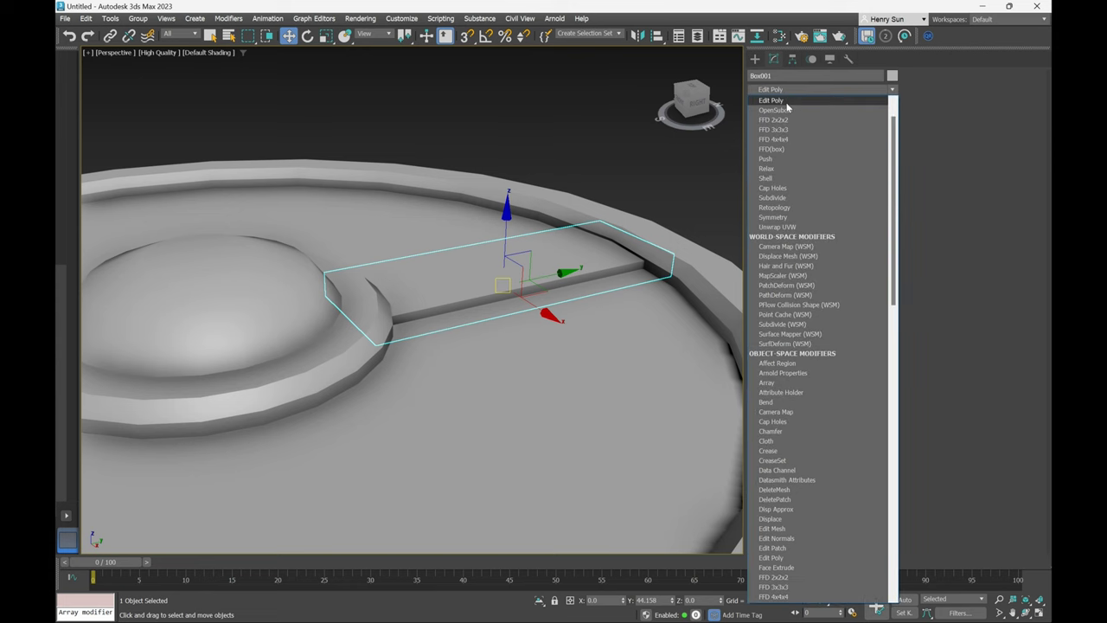
click(787, 101)
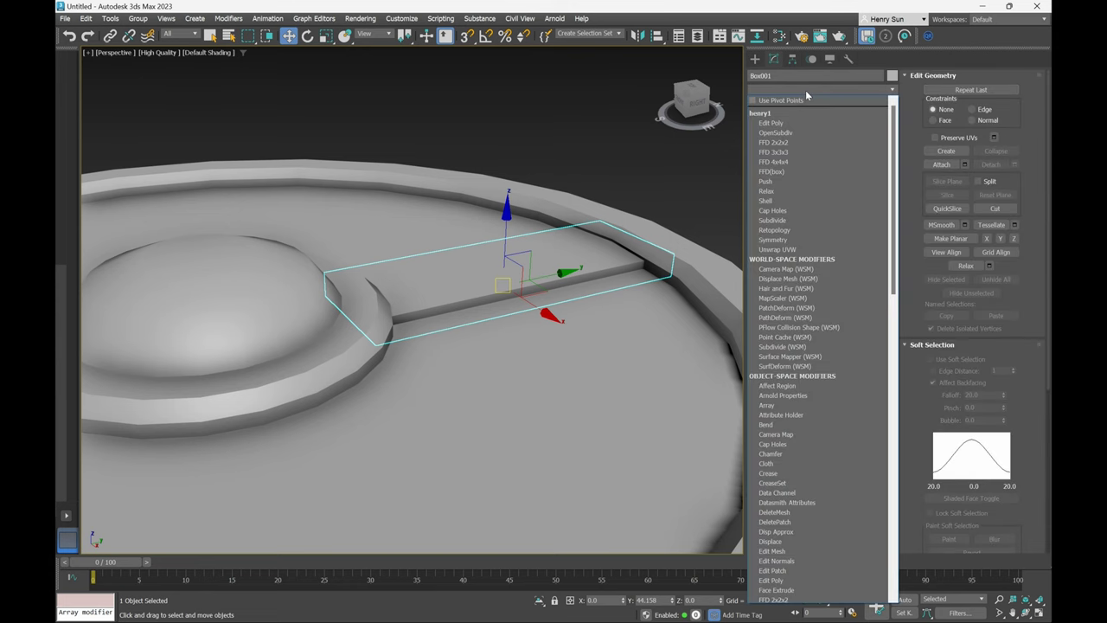
click(791, 101)
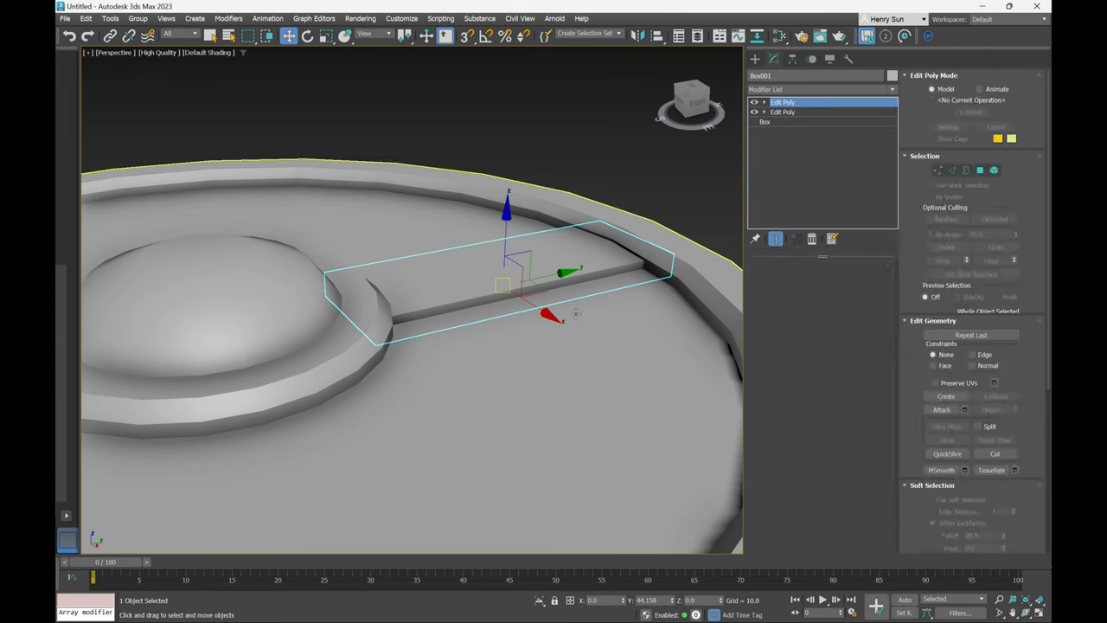
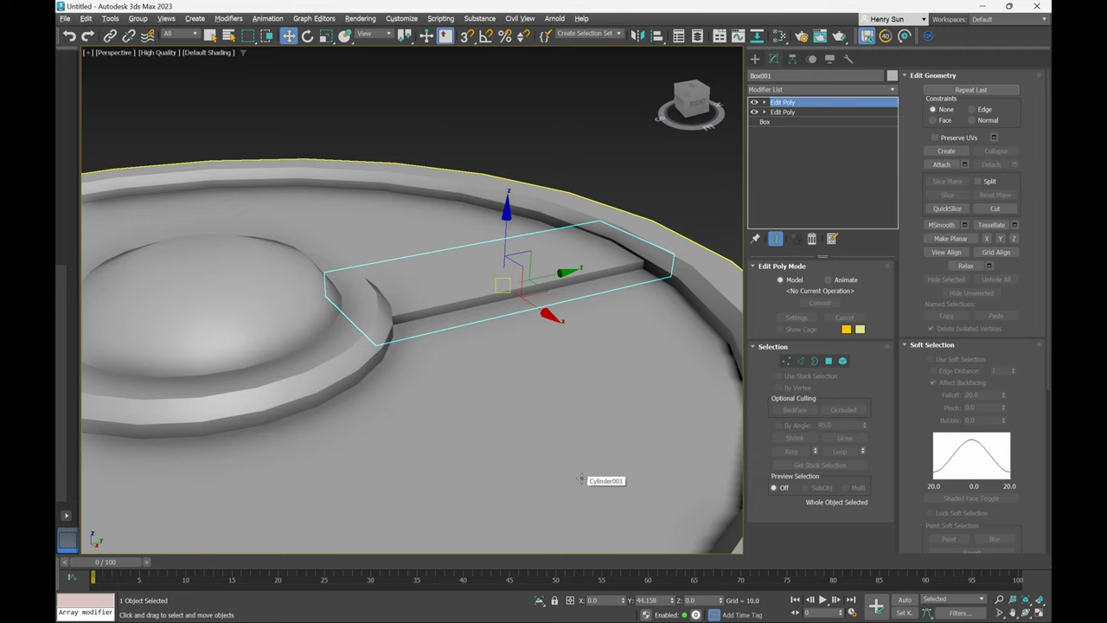
key(alt+q)
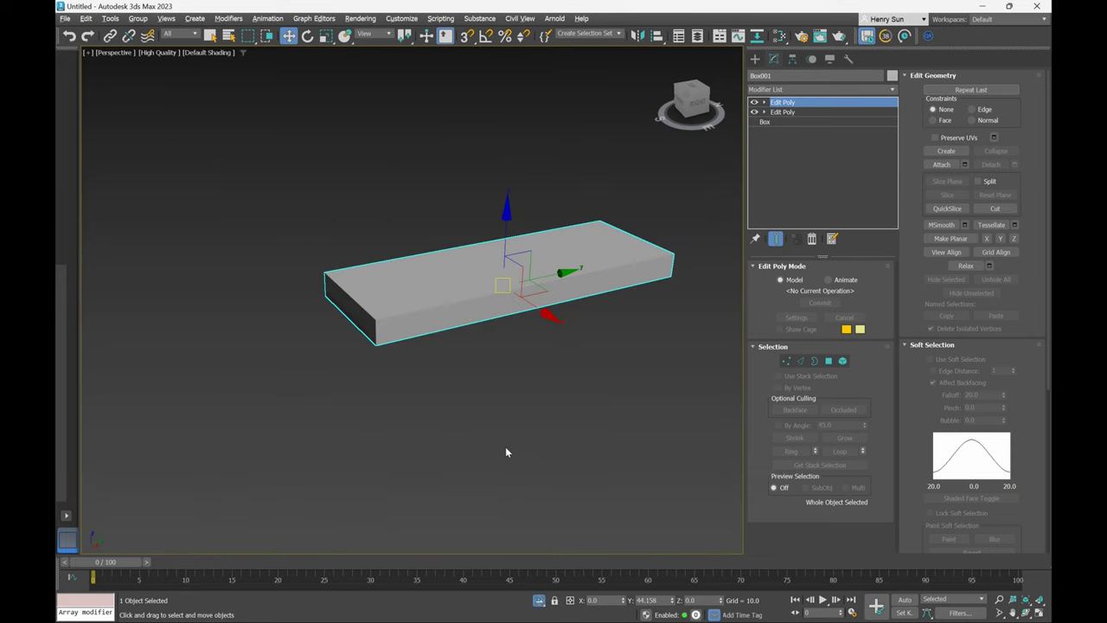
Delete the box's two end polygons and its underside polygon, keeping the top and the two long sides.
key(4)
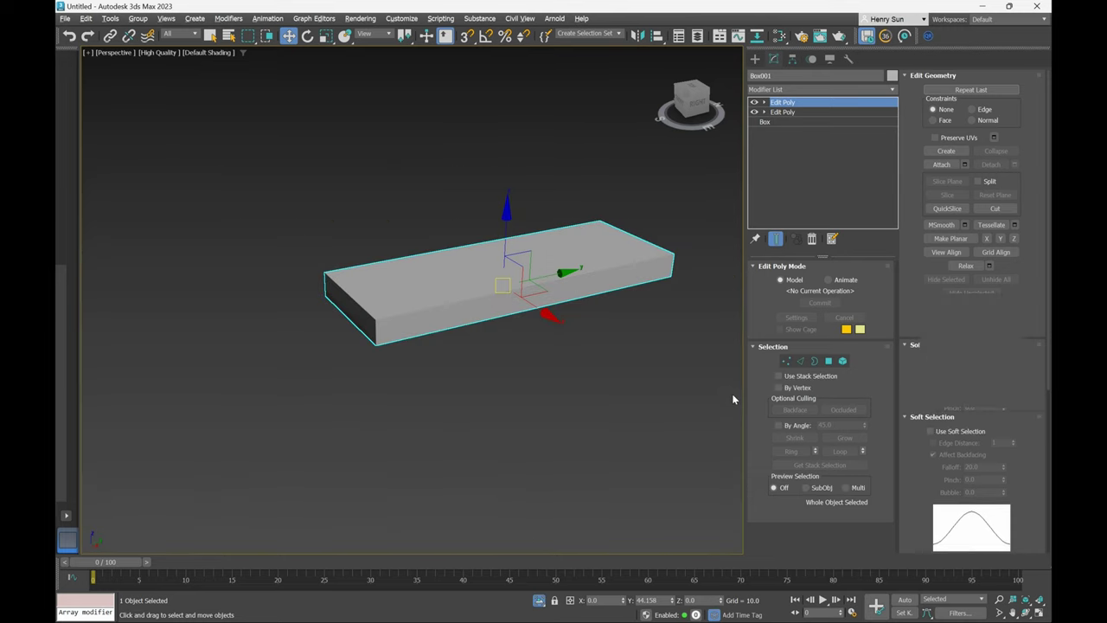
alt+middle_drag(548, 368, 558, 356)
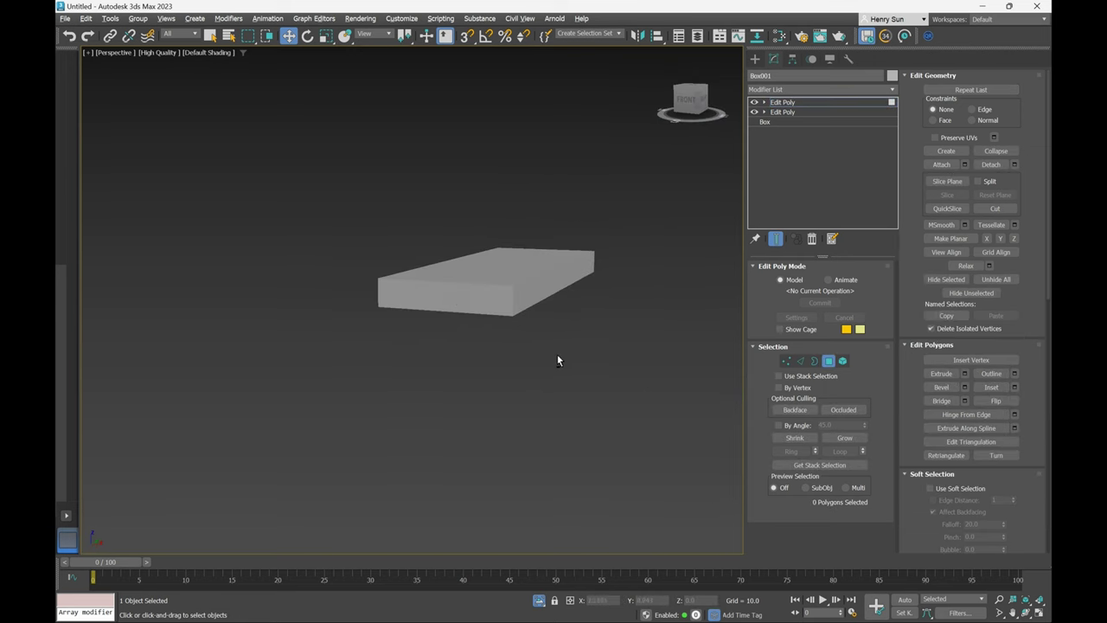
click(459, 300)
alt+middle_drag(458, 376, 449, 327)
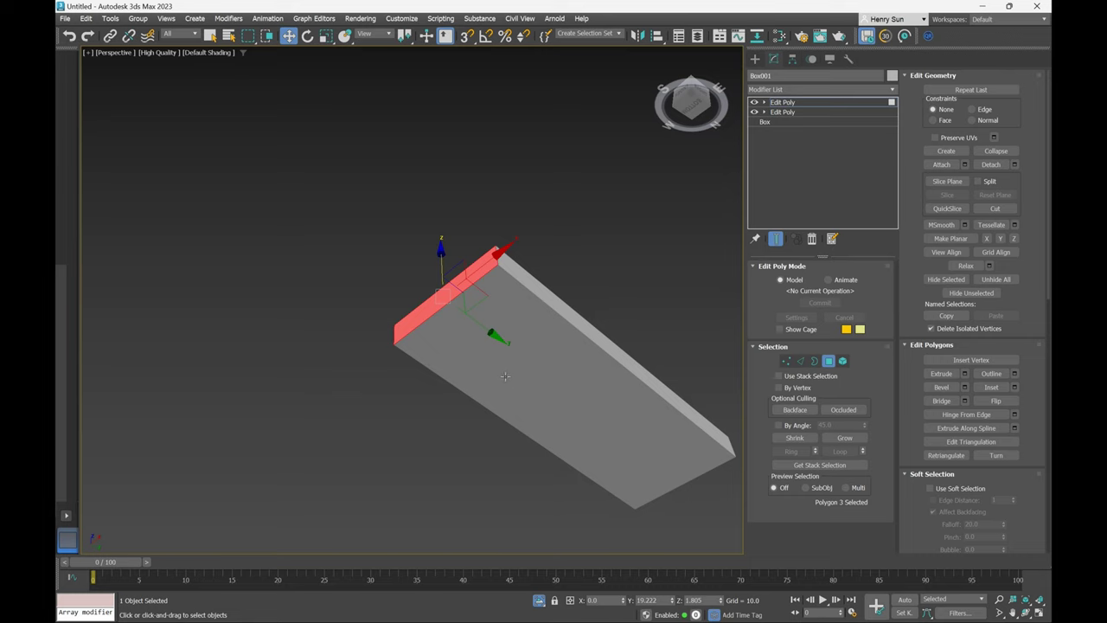
ctrl+click(569, 372)
middle_drag(569, 374, 525, 348)
alt+middle_drag(631, 373, 558, 402)
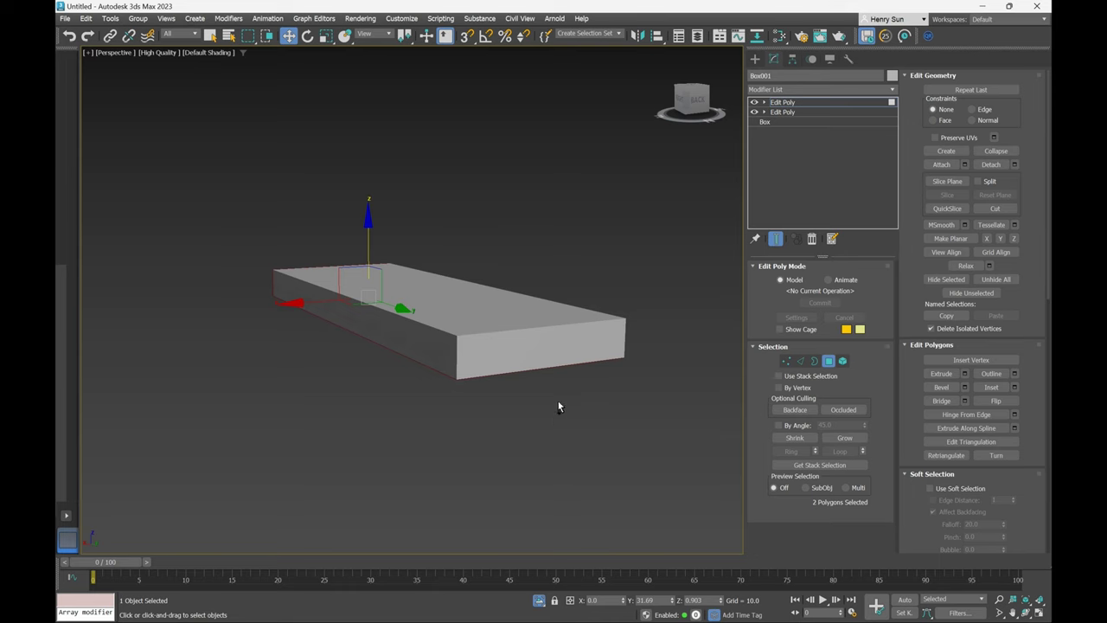
ctrl+click(554, 357)
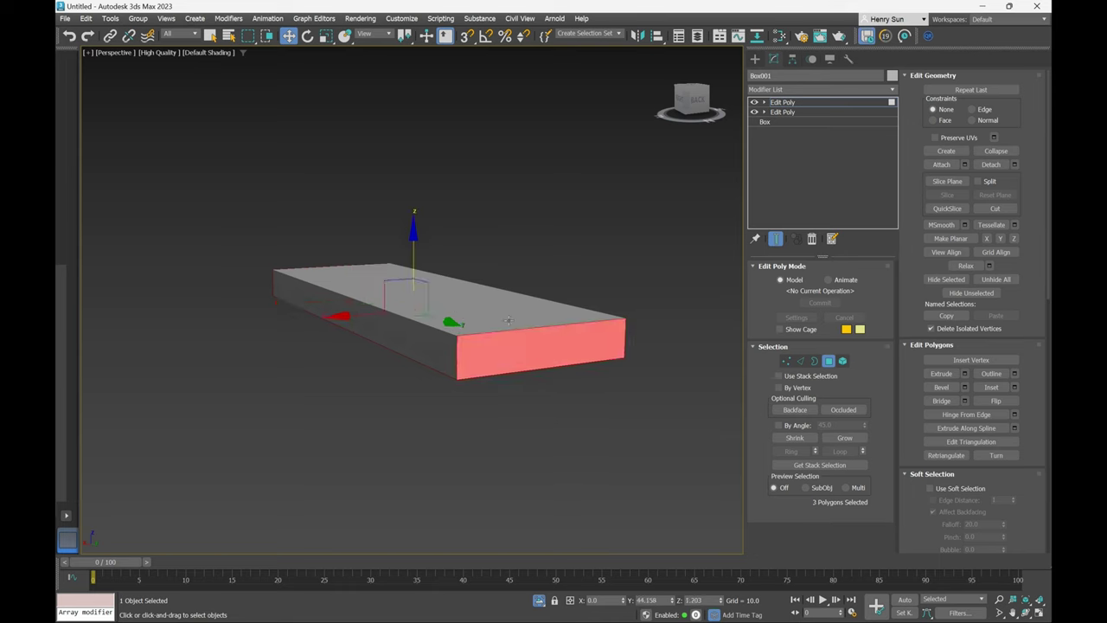
alt+middle_drag(490, 399, 292, 334)
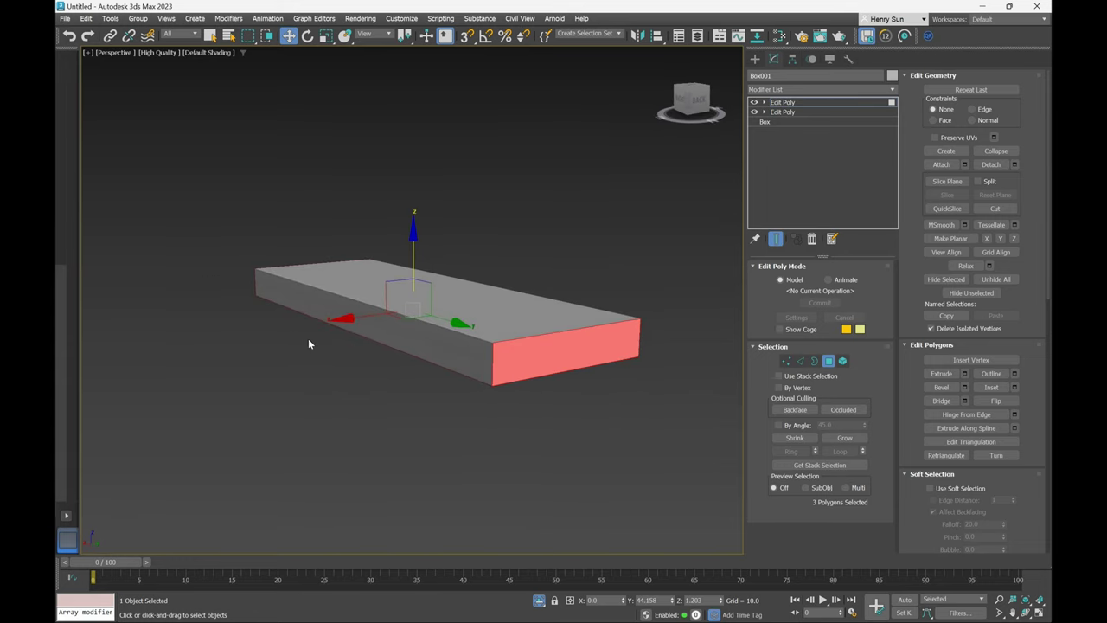
key(Delete)
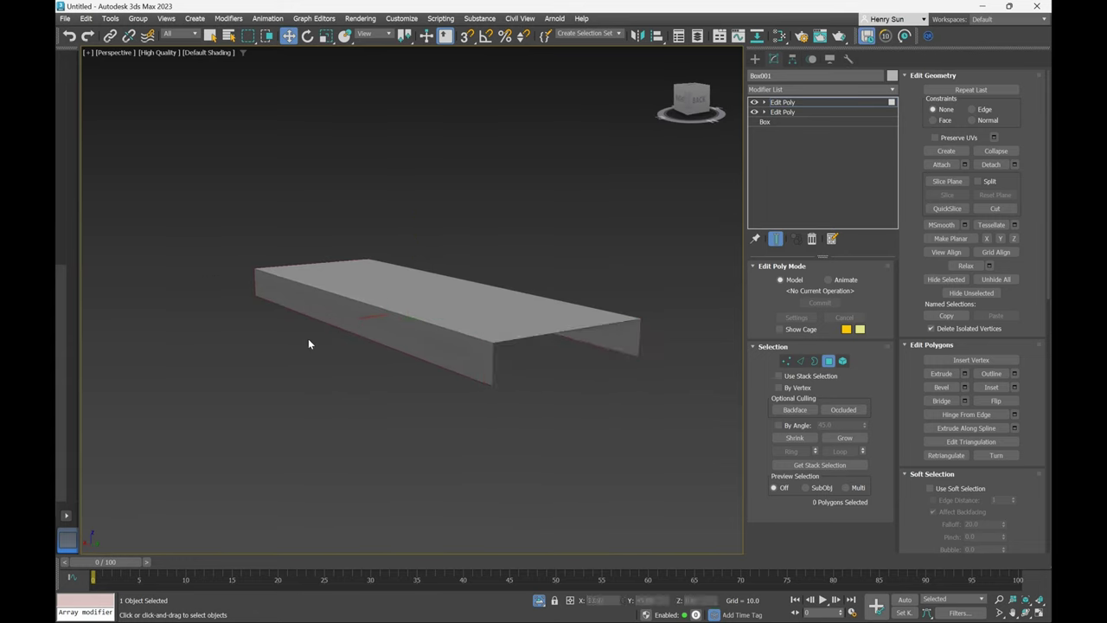
End the box's isolation, switch it to edge sub-object level and display edged faces in the Perspective view.
alt+middle_drag(388, 339, 476, 342)
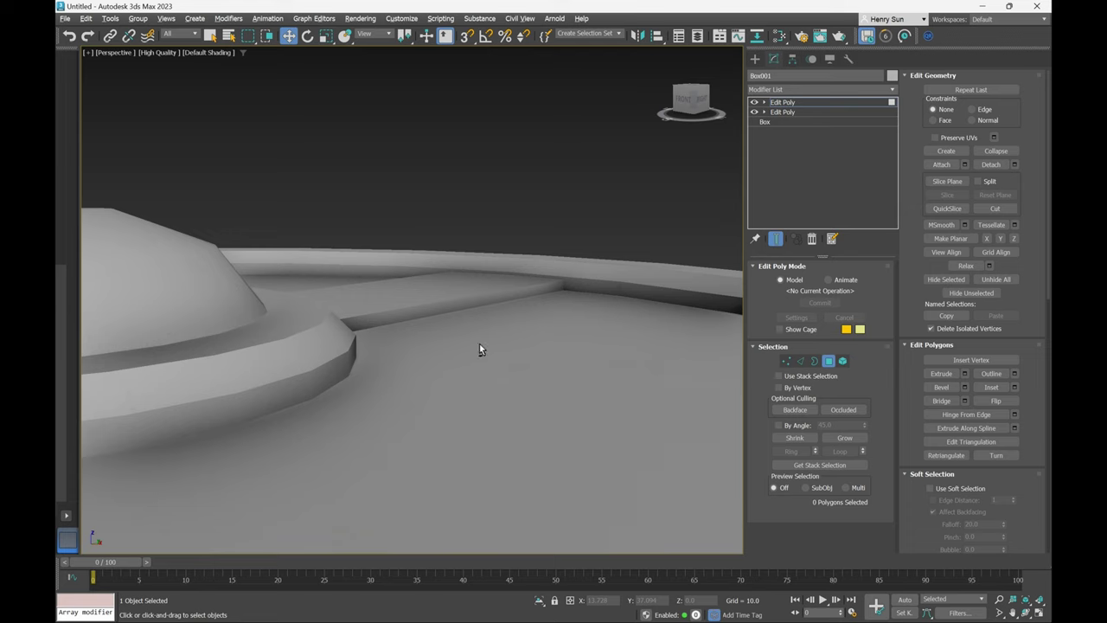
alt+middle_drag(479, 344, 497, 325)
scroll(497, 325, up, 2)
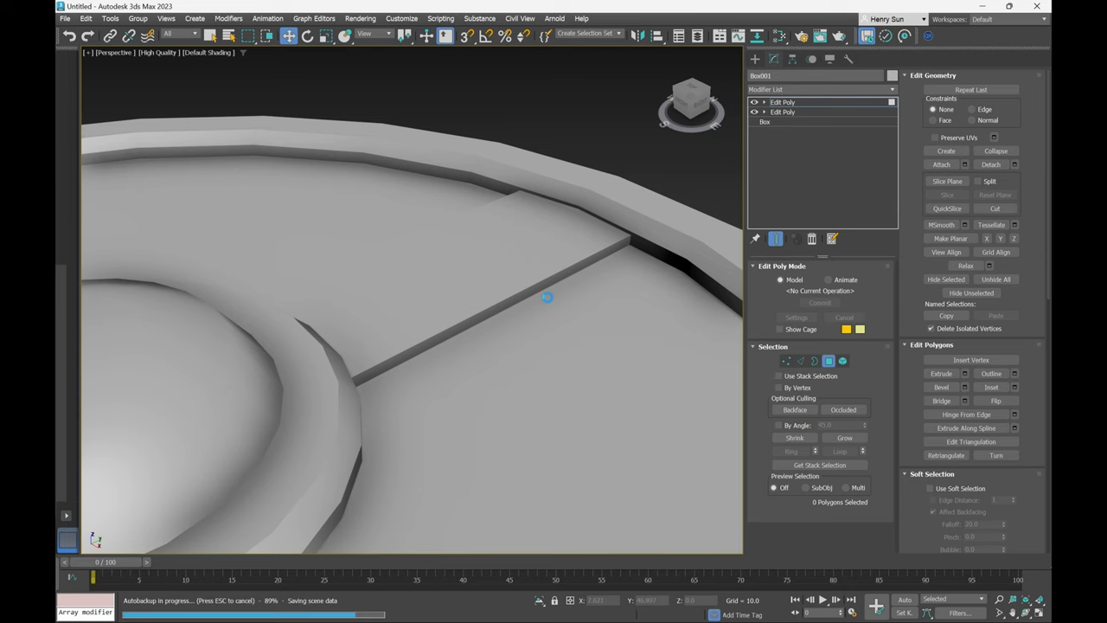
middle_drag(545, 297, 572, 296)
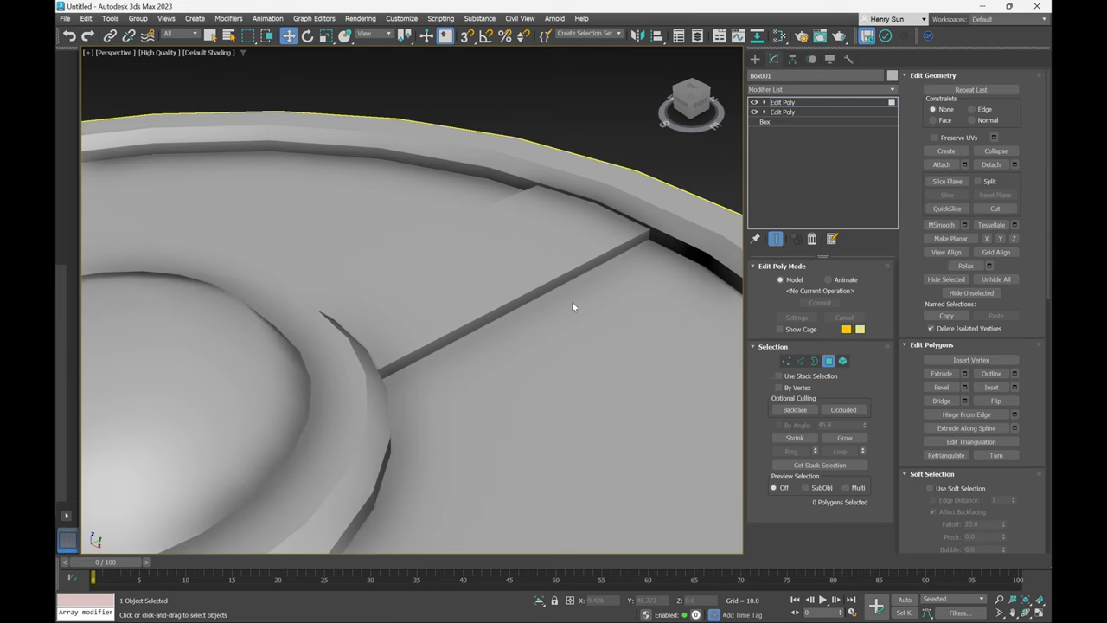
key(2)
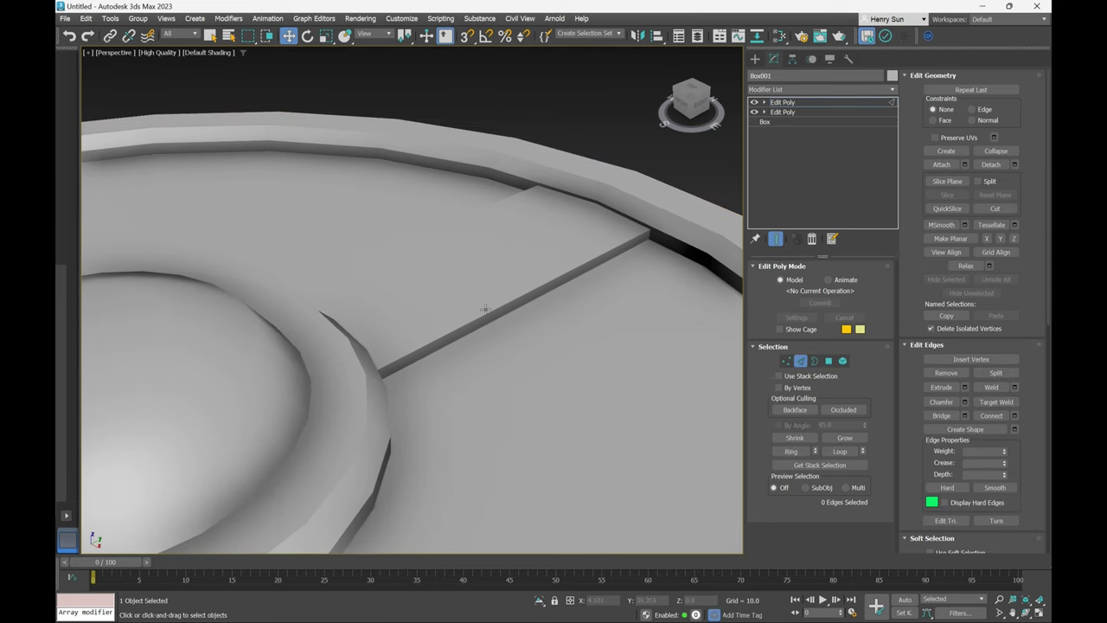
key(F4)
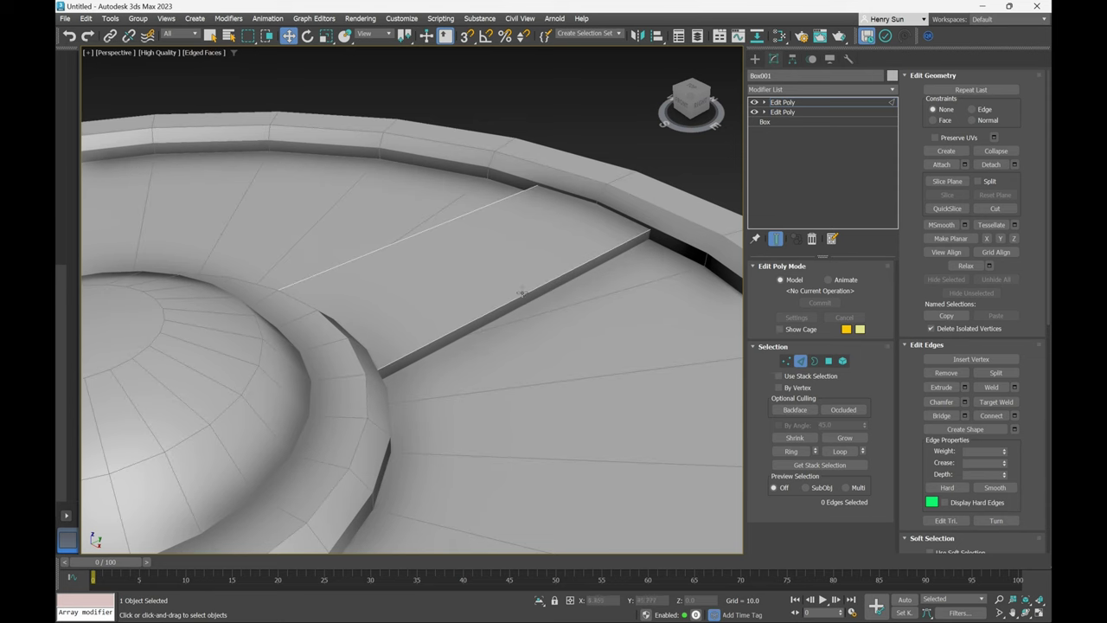
Select the box's two long upper edges and open the Chamfer settings for them.
click(522, 294)
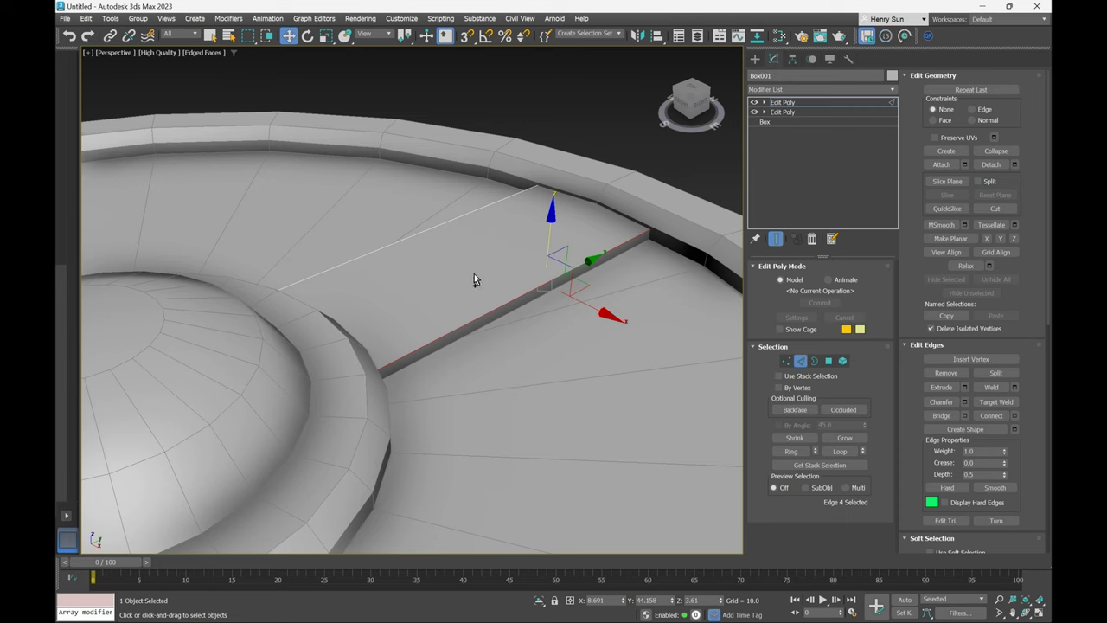
ctrl+click(444, 222)
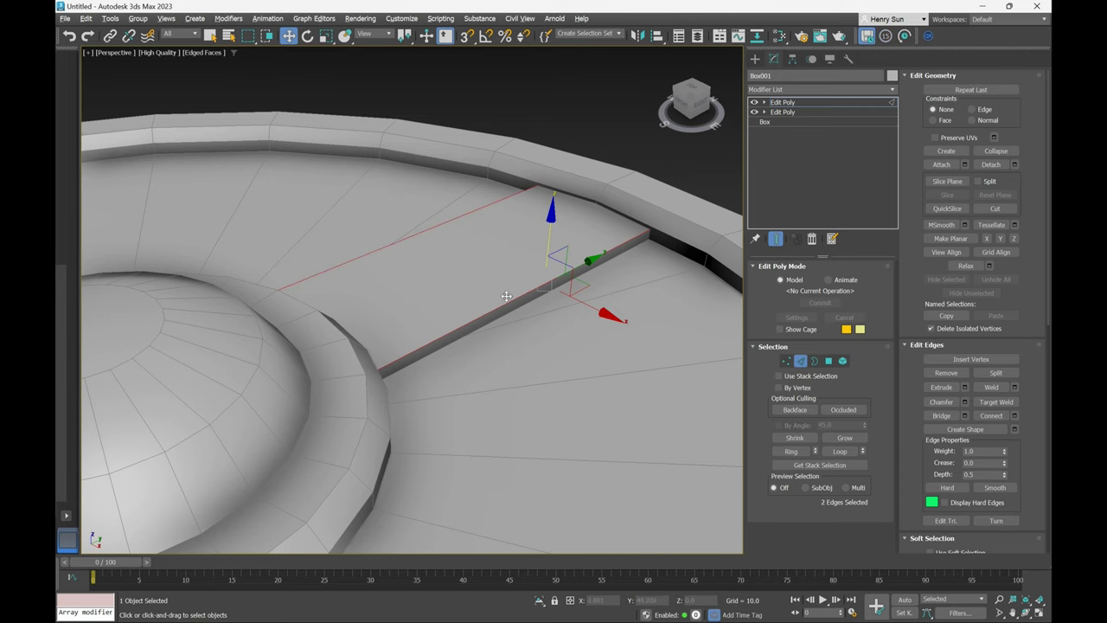
alt+middle_drag(506, 295, 558, 206)
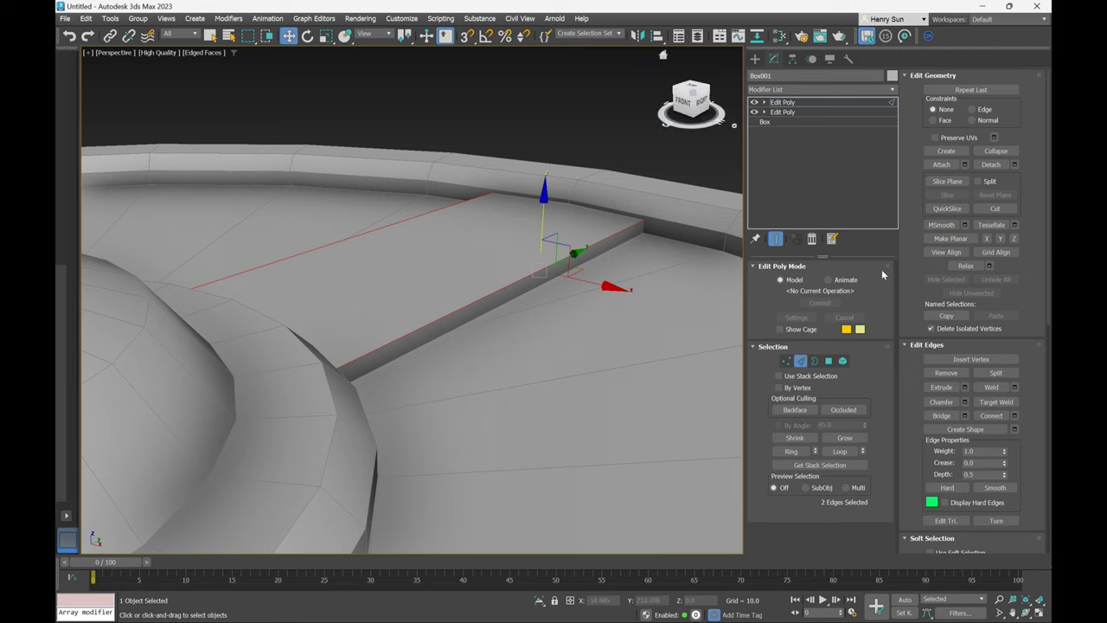
drag(916, 375, 922, 262)
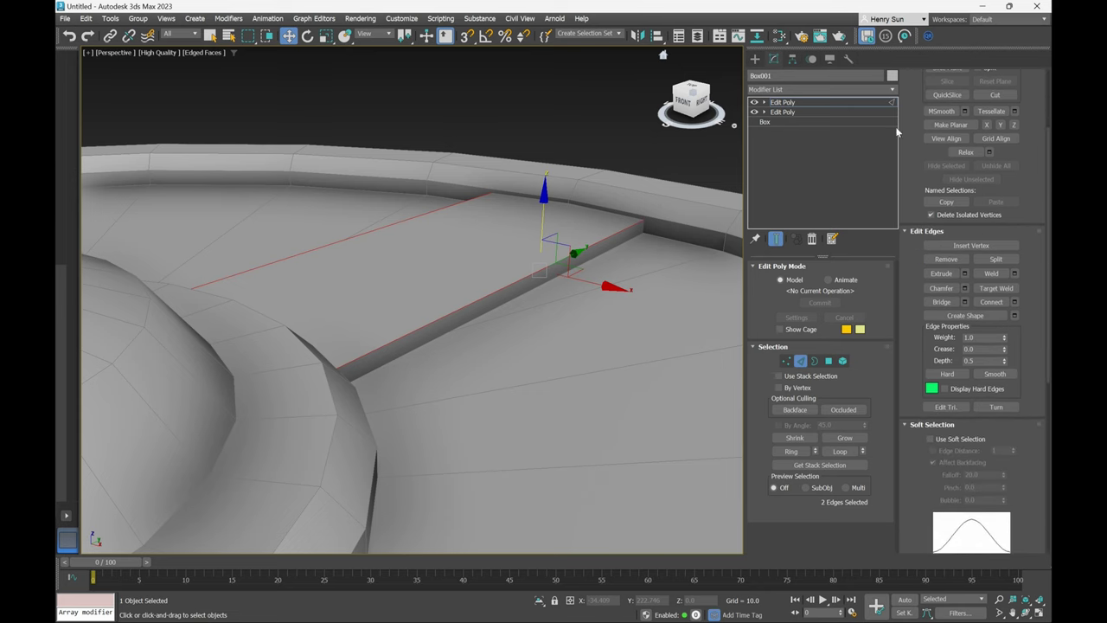
click(966, 290)
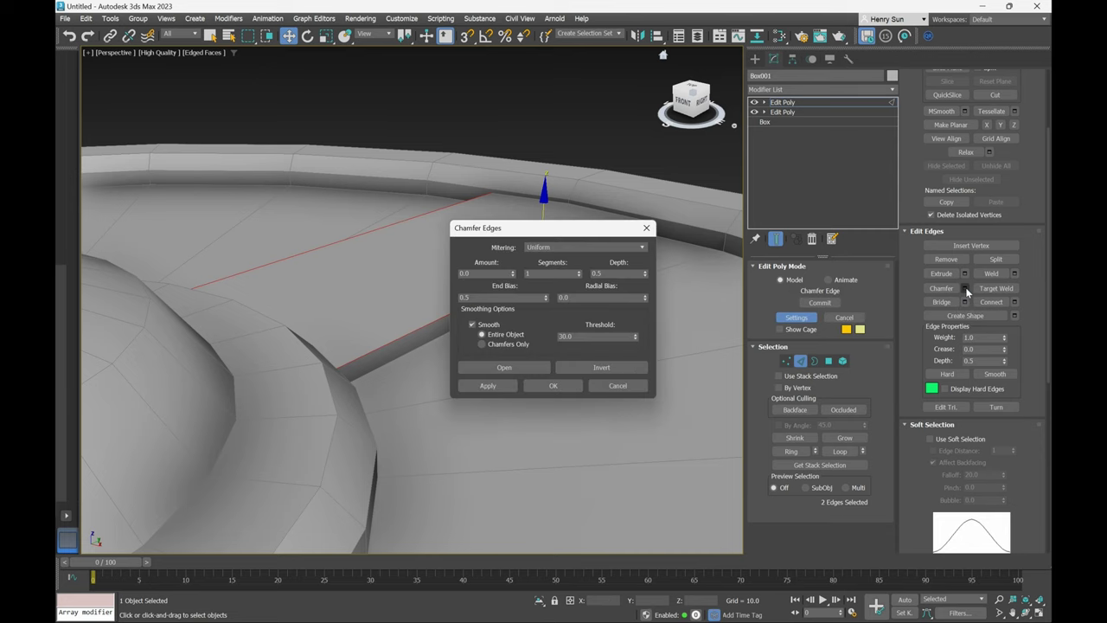
drag(539, 232, 698, 197)
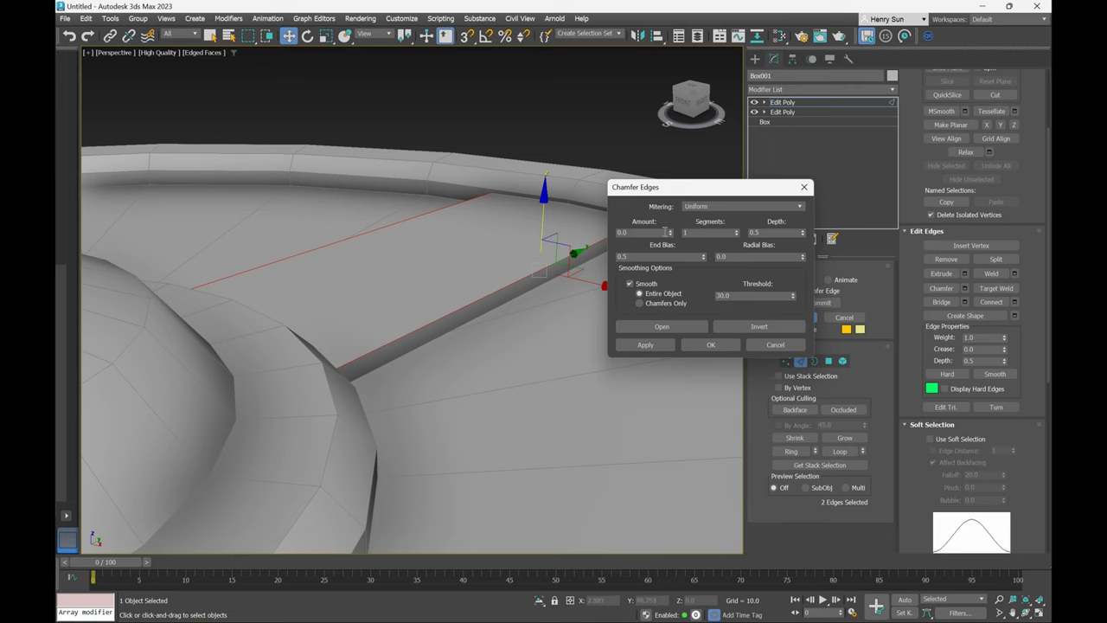
Leave the pending edge chamfer and review the general preference settings, including the spinner precision.
click(783, 346)
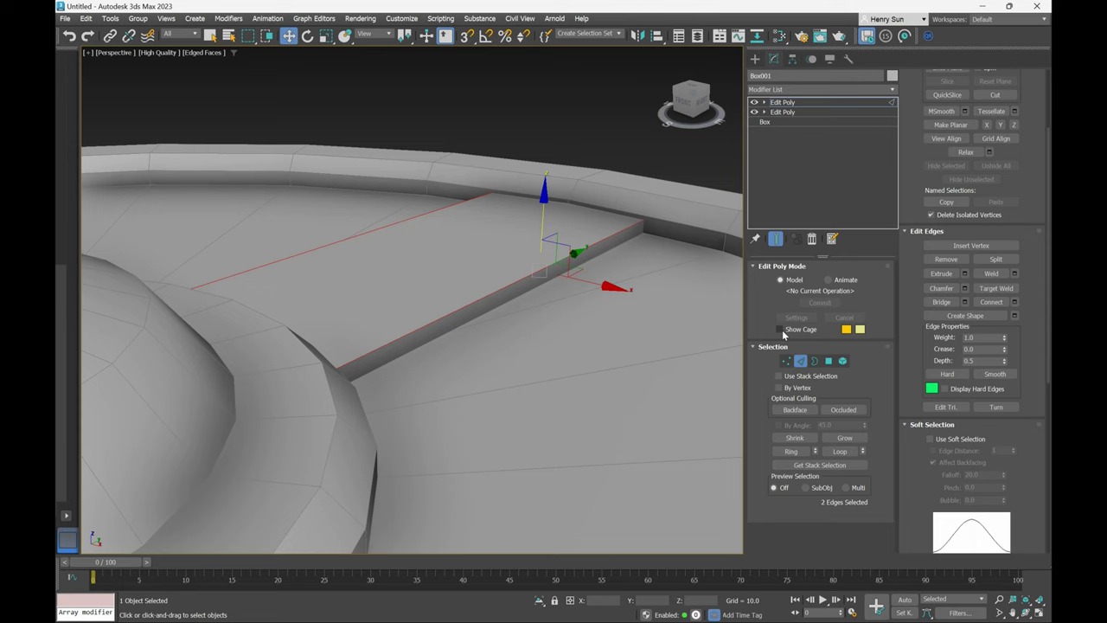
click(402, 19)
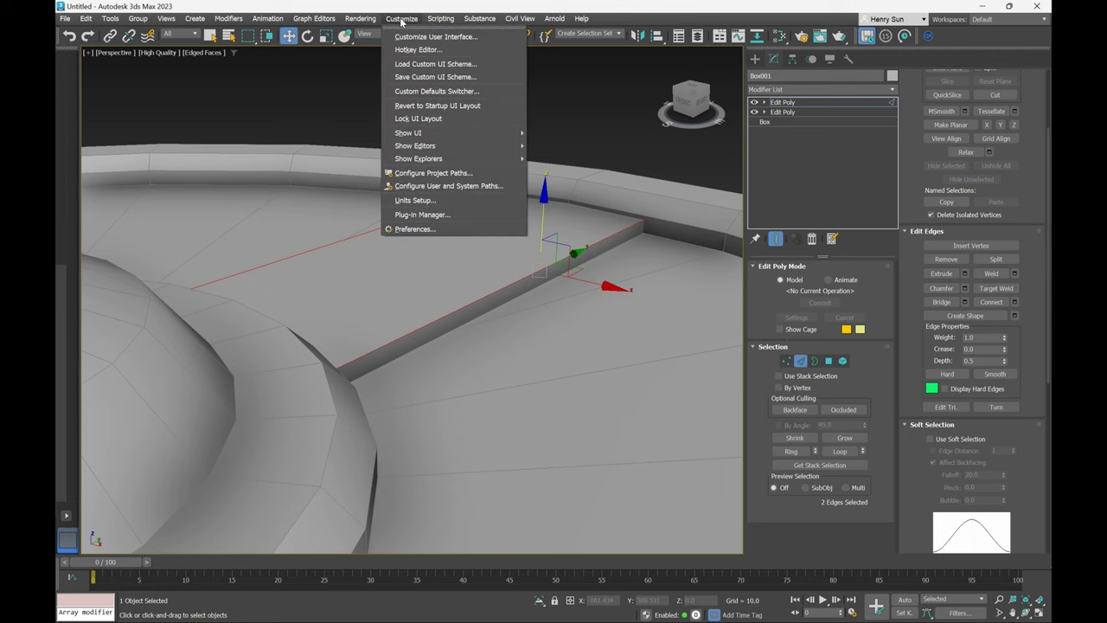
click(415, 228)
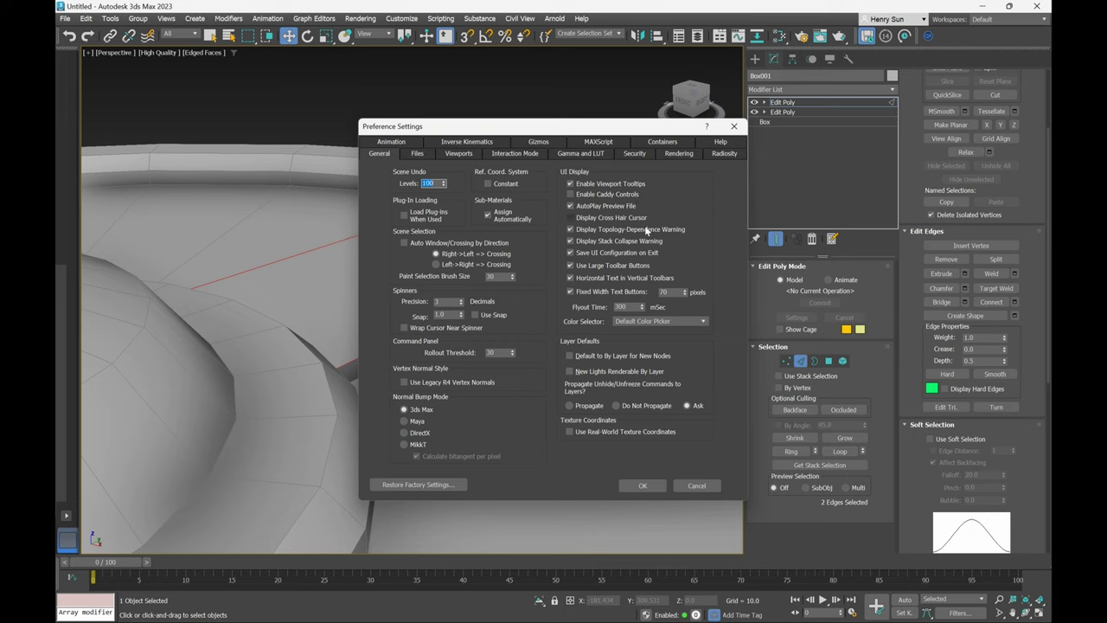
click(656, 490)
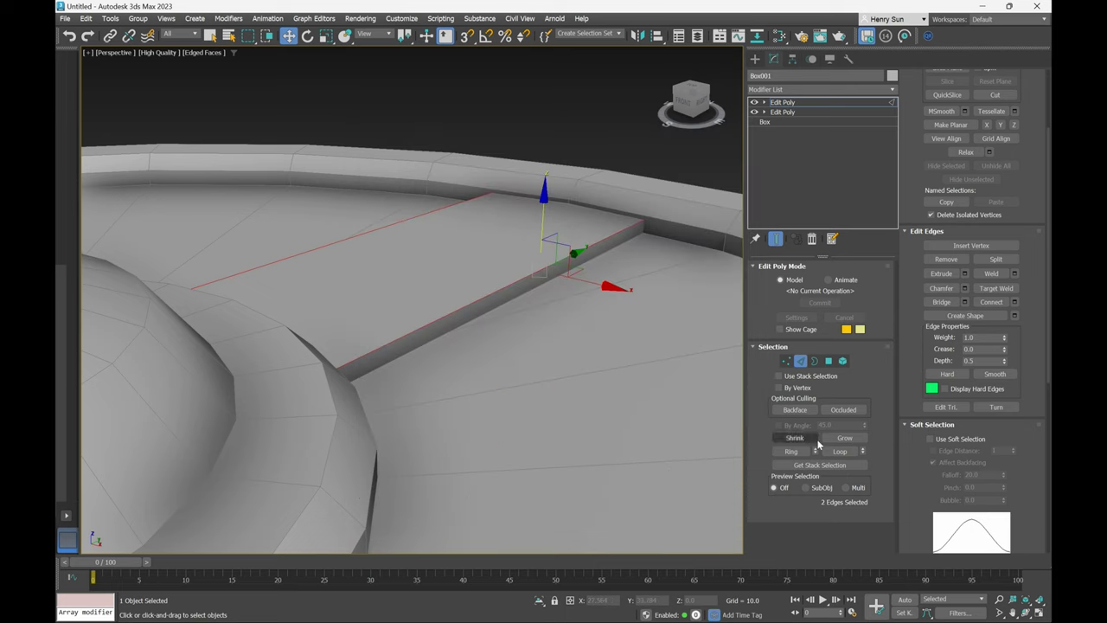
Chamfer the two long top edges of the strap with an amount of 0.72 and 0 segments.
click(967, 289)
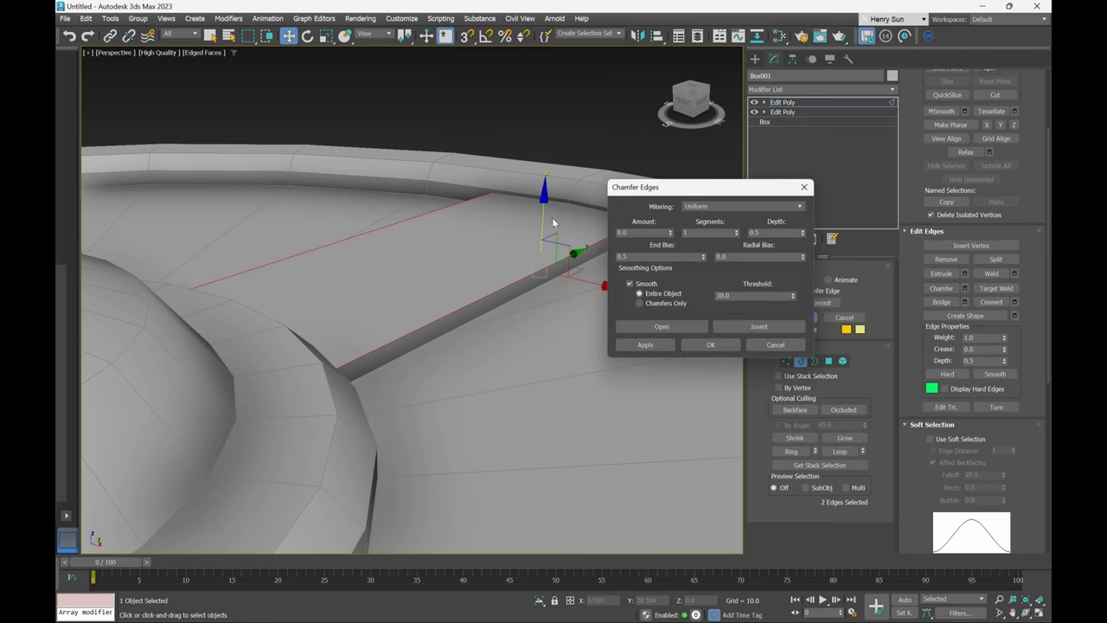
middle_drag(474, 318, 444, 314)
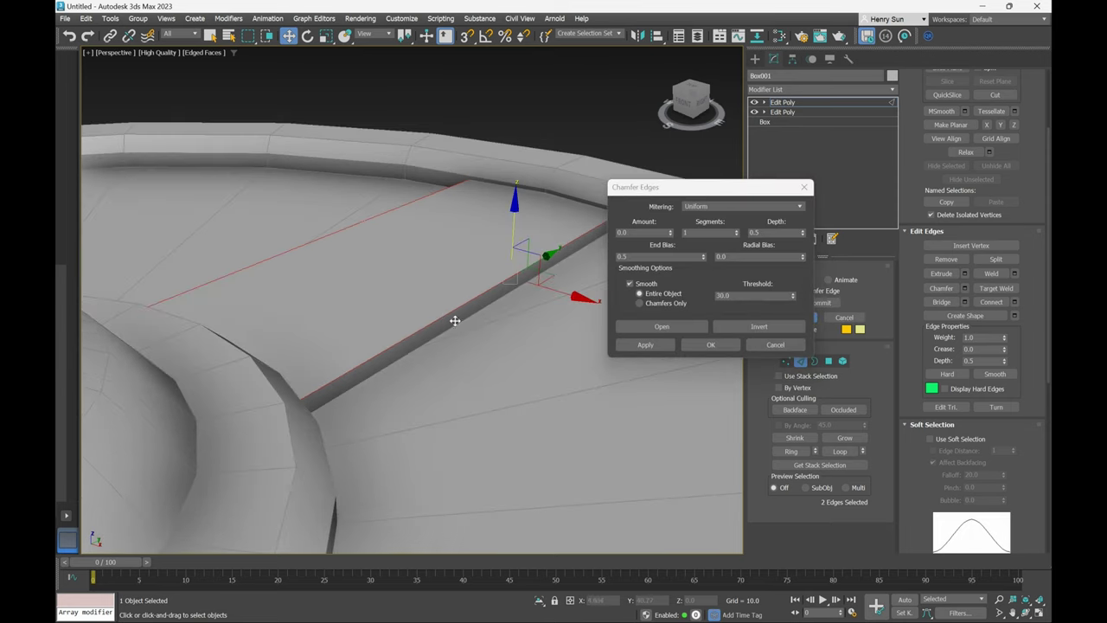
drag(674, 239, 675, 201)
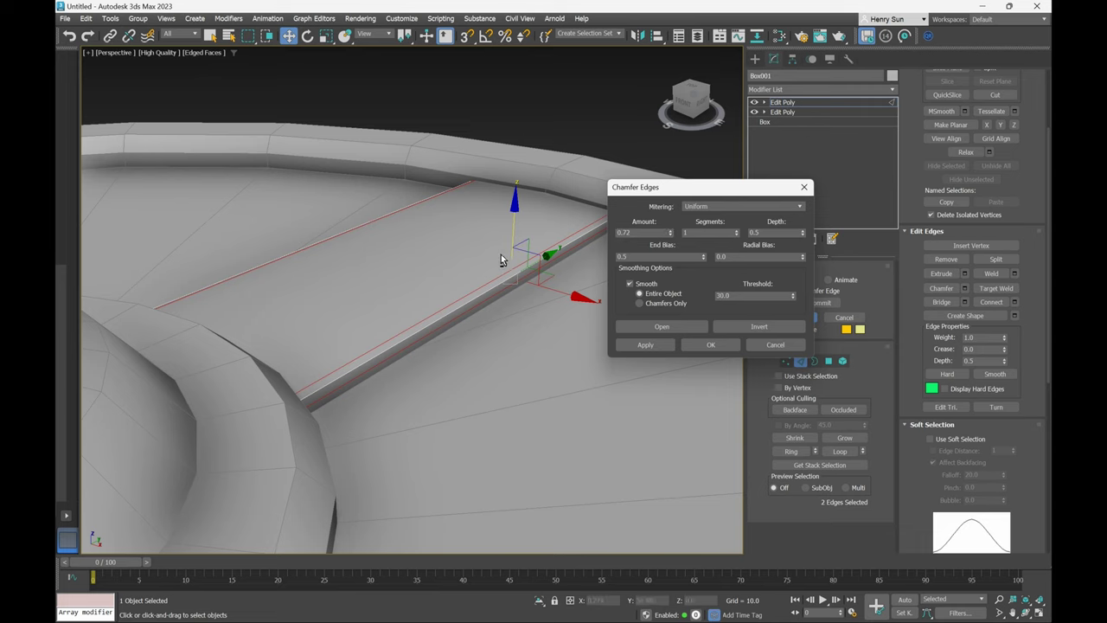
click(736, 235)
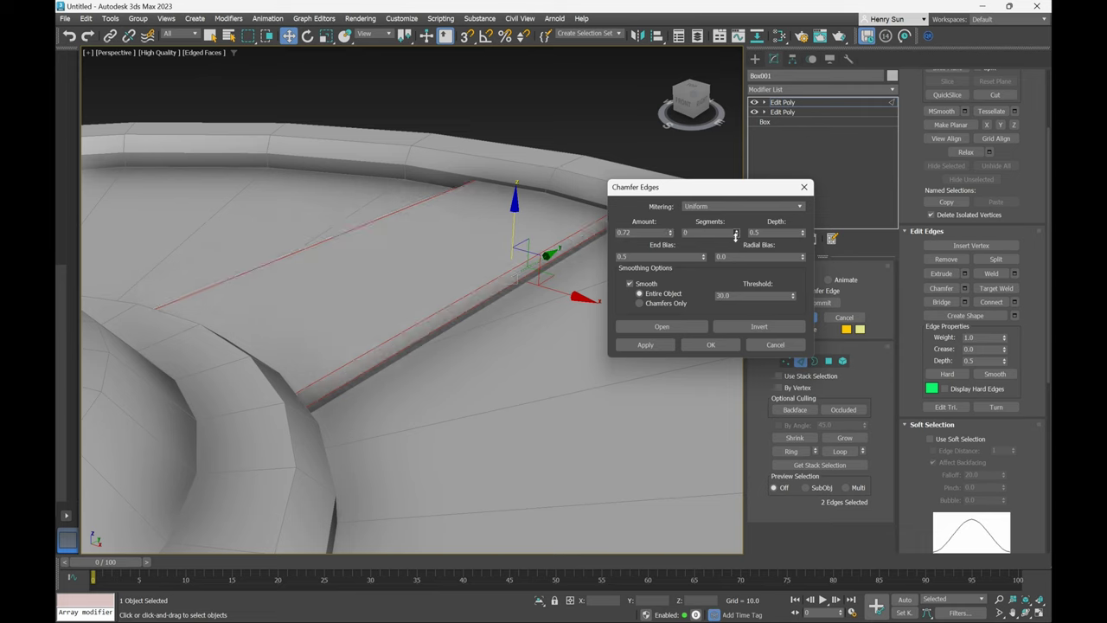
alt+middle_drag(477, 393, 419, 367)
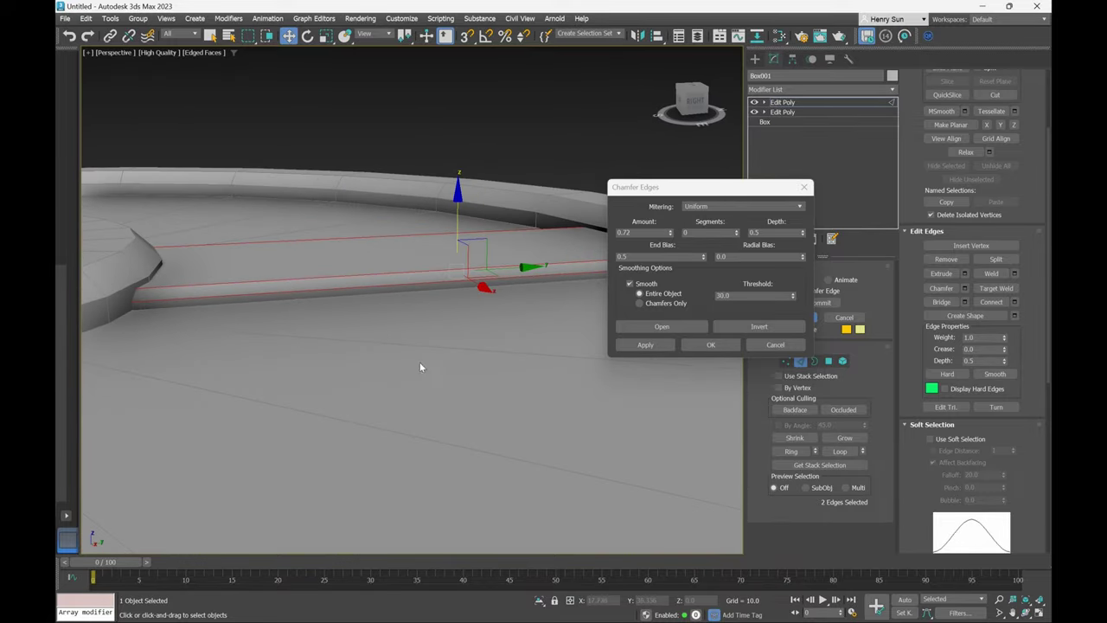
click(713, 345)
Show the whole shield in the top view and leave edge editing on the strap.
alt+middle_drag(554, 250, 546, 281)
scroll(497, 303, down, 3)
middle_drag(545, 281, 597, 316)
scroll(596, 317, down, 4)
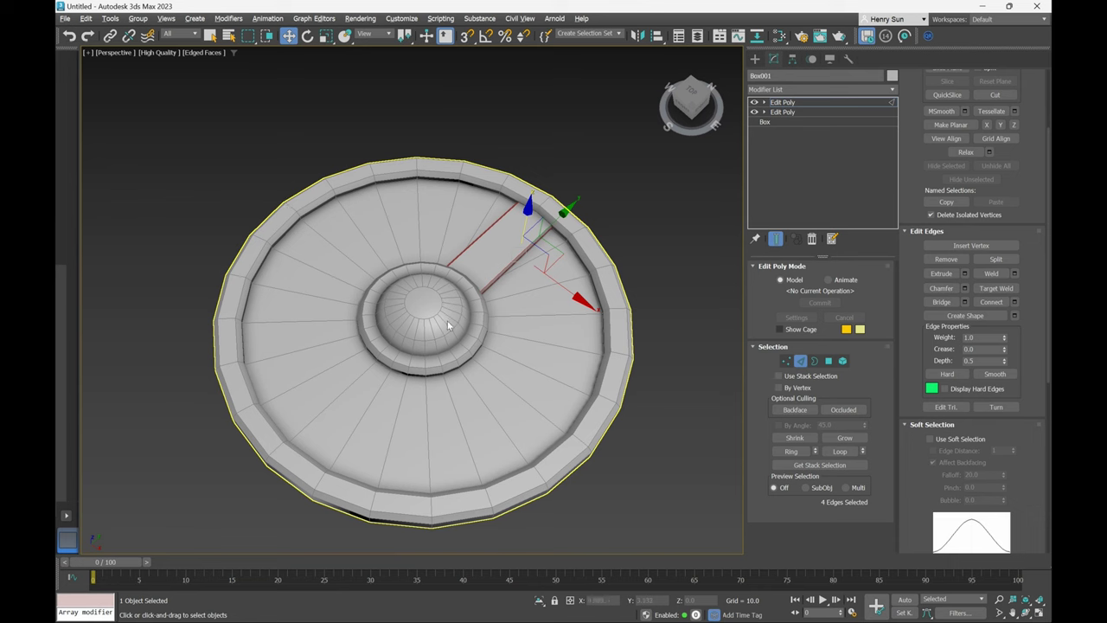
alt+middle_drag(387, 345, 451, 346)
key(t)
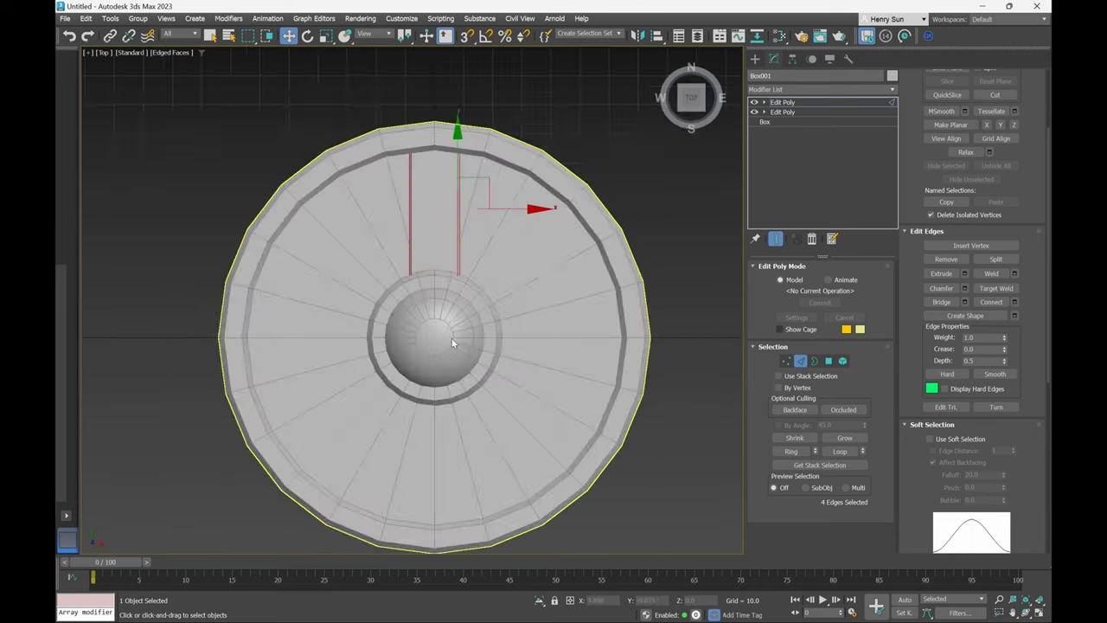
key(z)
scroll(450, 314, down, 6)
middle_drag(450, 398, 461, 325)
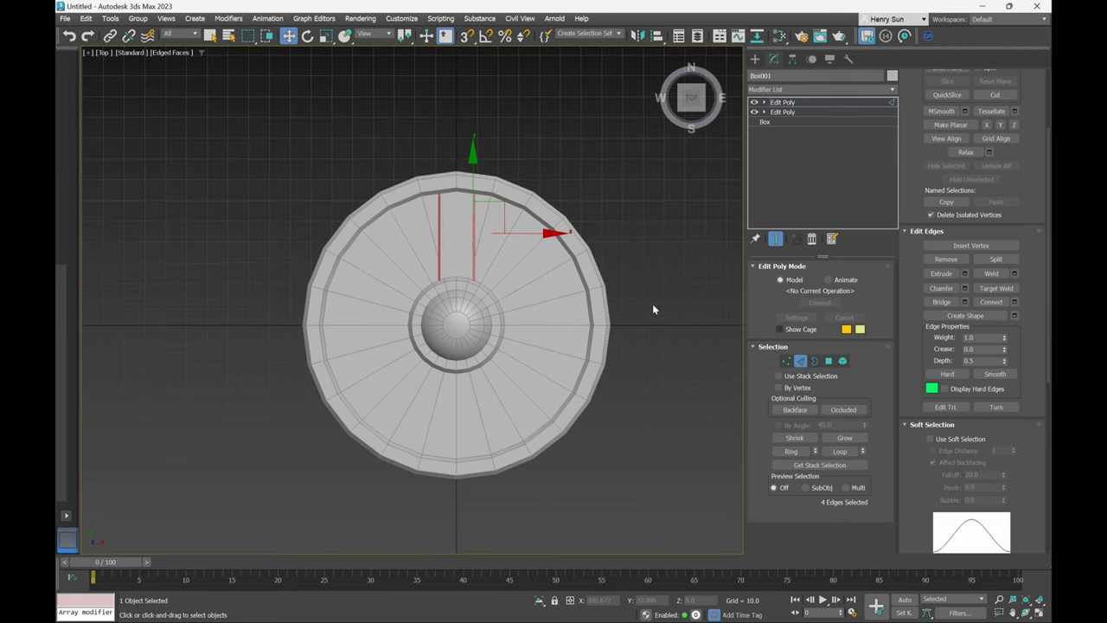
scroll(652, 304, up, 2)
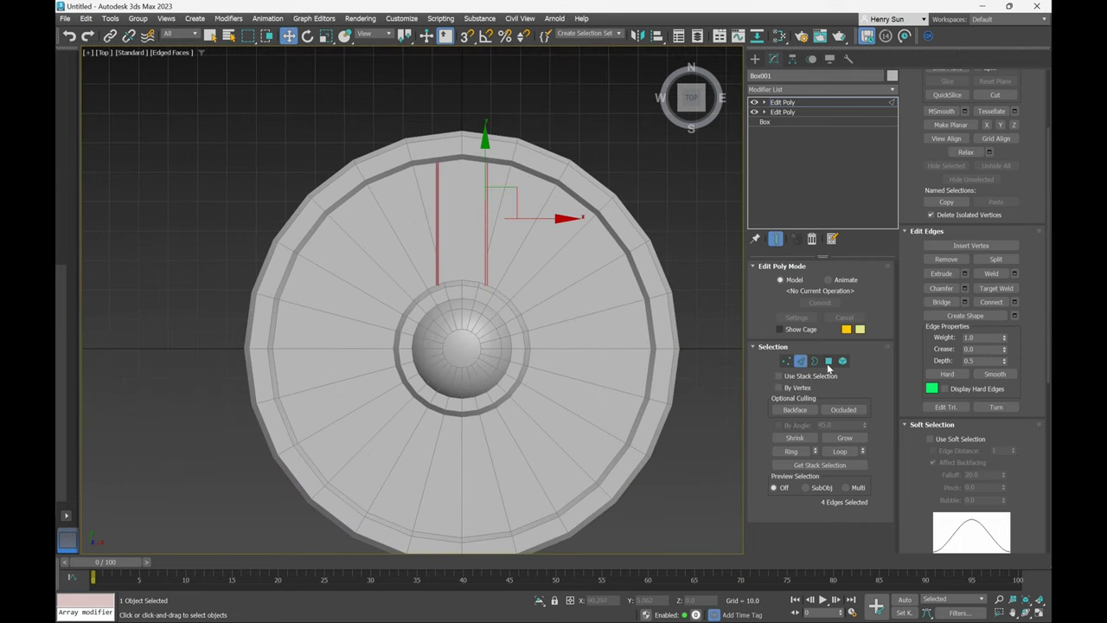
click(802, 362)
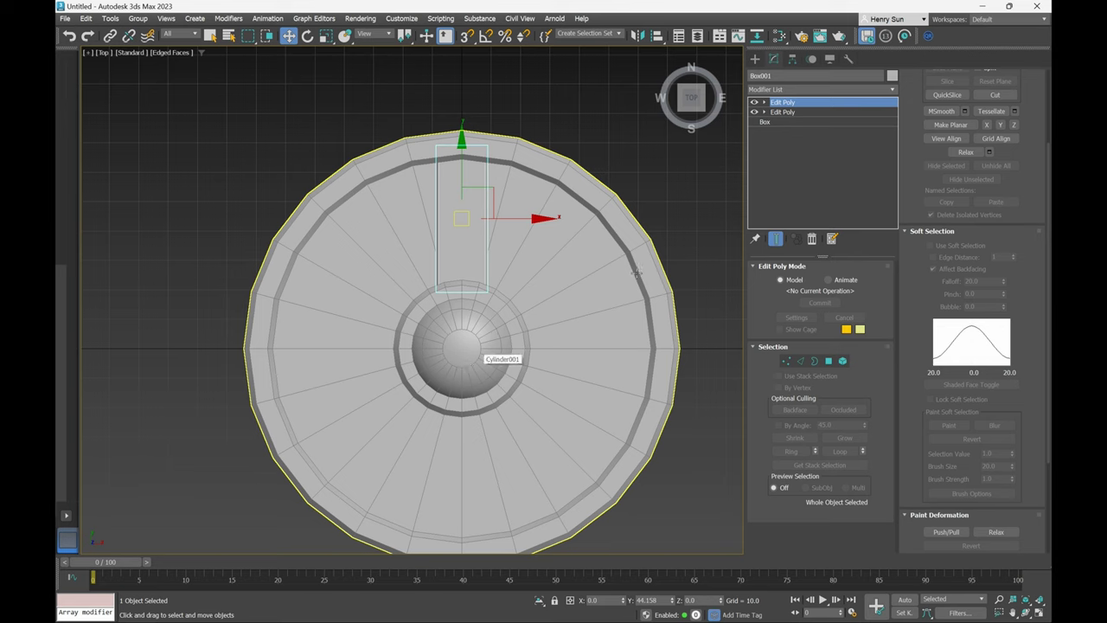
Enable pivot-only adjustment for the strap and turn on snapping to Grid Points instead of Vertex.
click(795, 64)
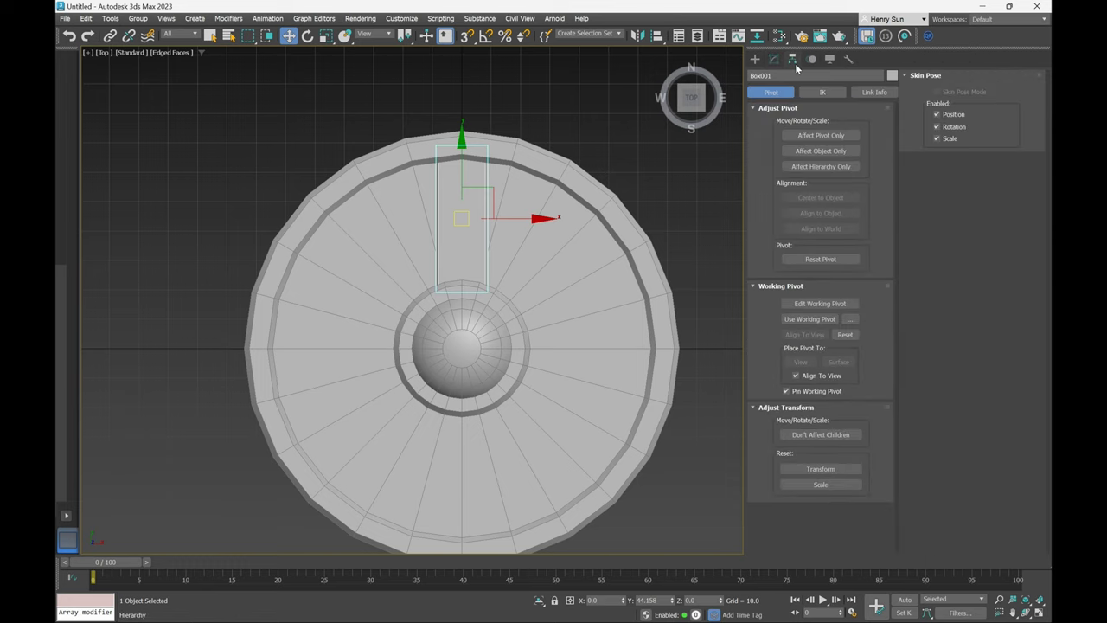
click(845, 138)
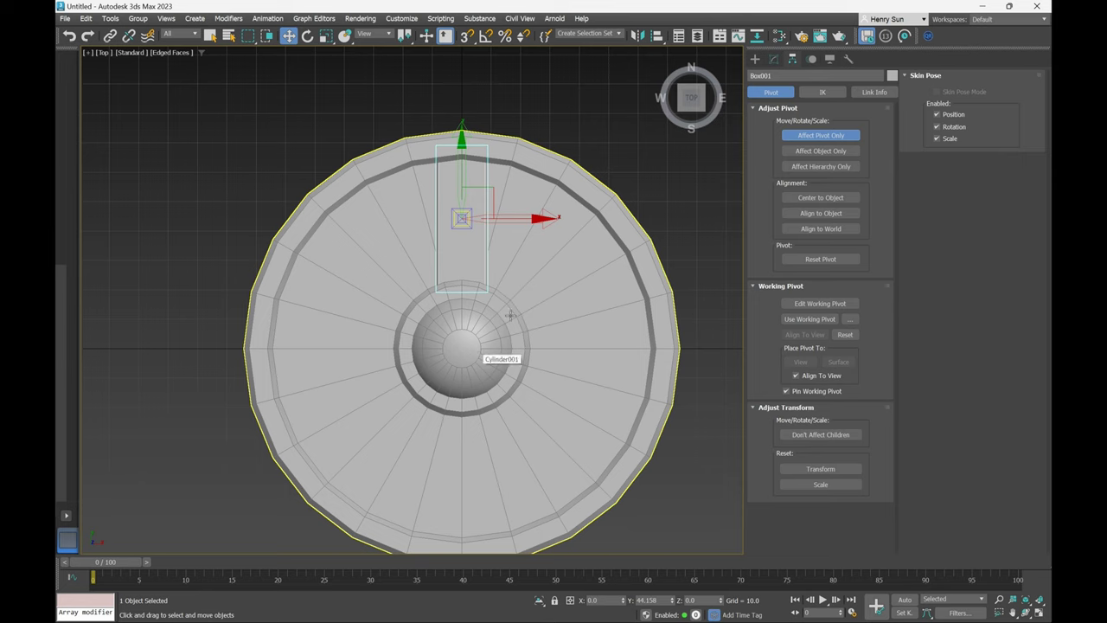
click(469, 36)
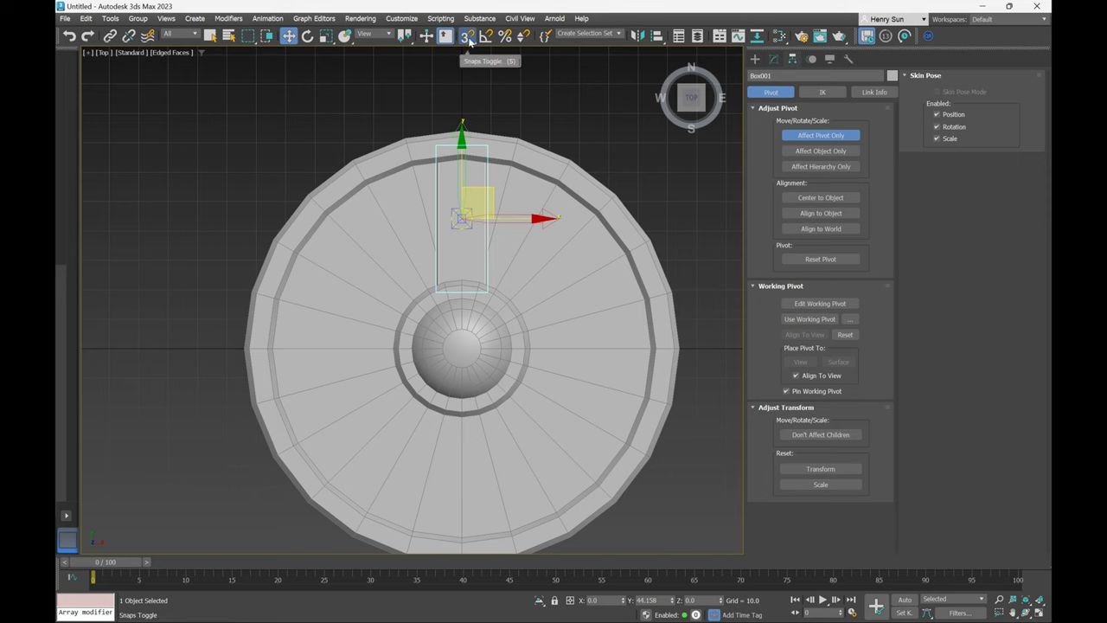
right_click(468, 36)
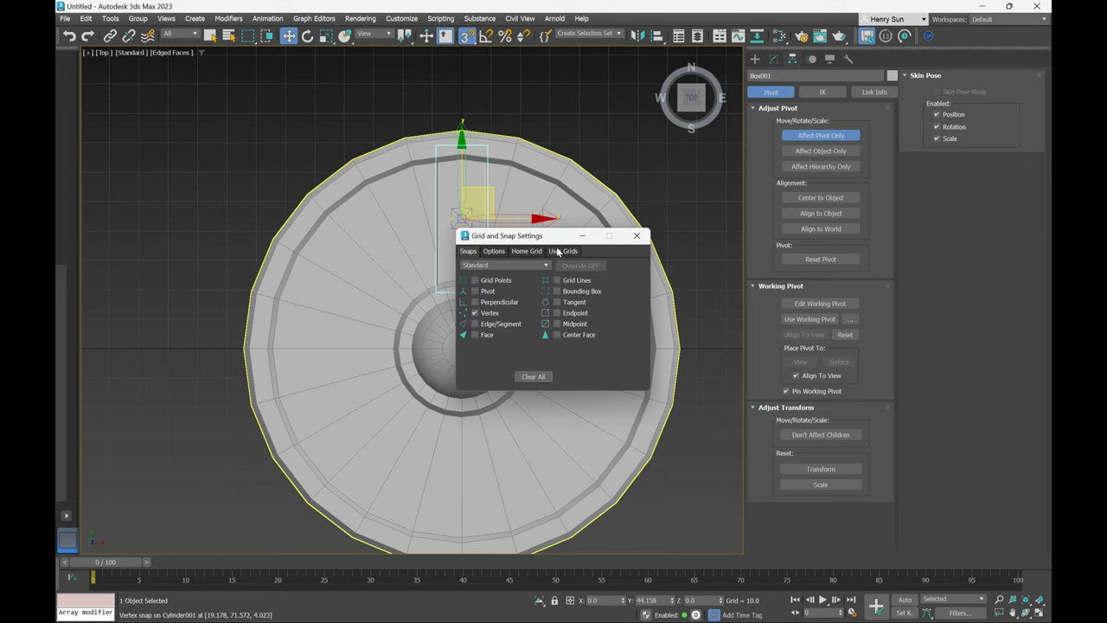
drag(548, 234, 671, 166)
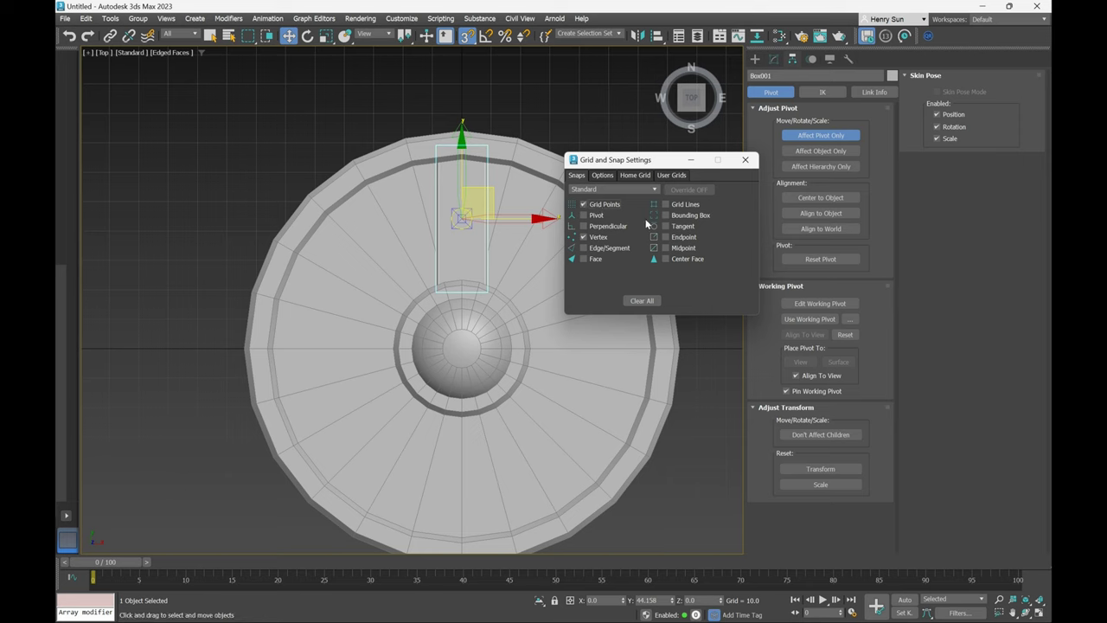
click(595, 239)
click(603, 175)
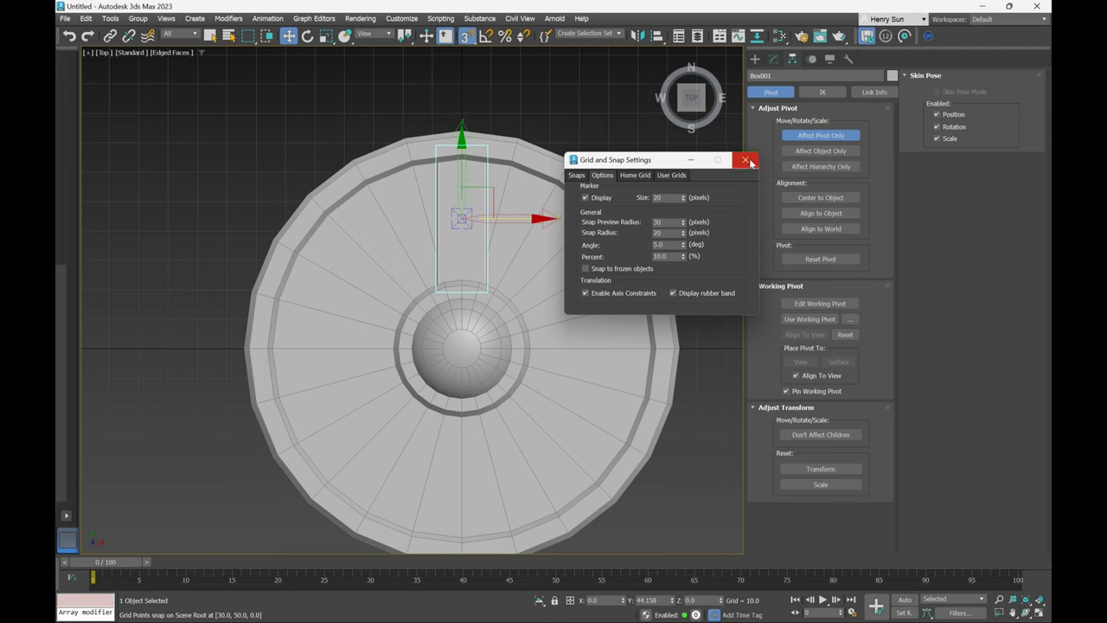
click(749, 162)
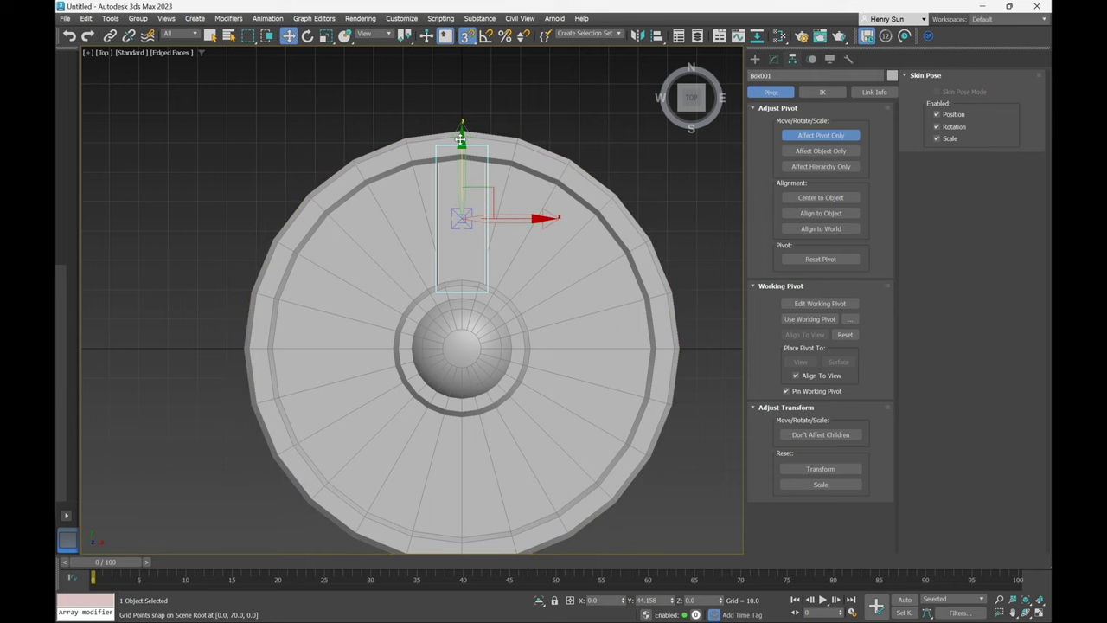
Move the strap's pivot along Y to the shield's centre at 0,0, end pivot adjustment and activate the Rotate tool.
drag(461, 138, 464, 348)
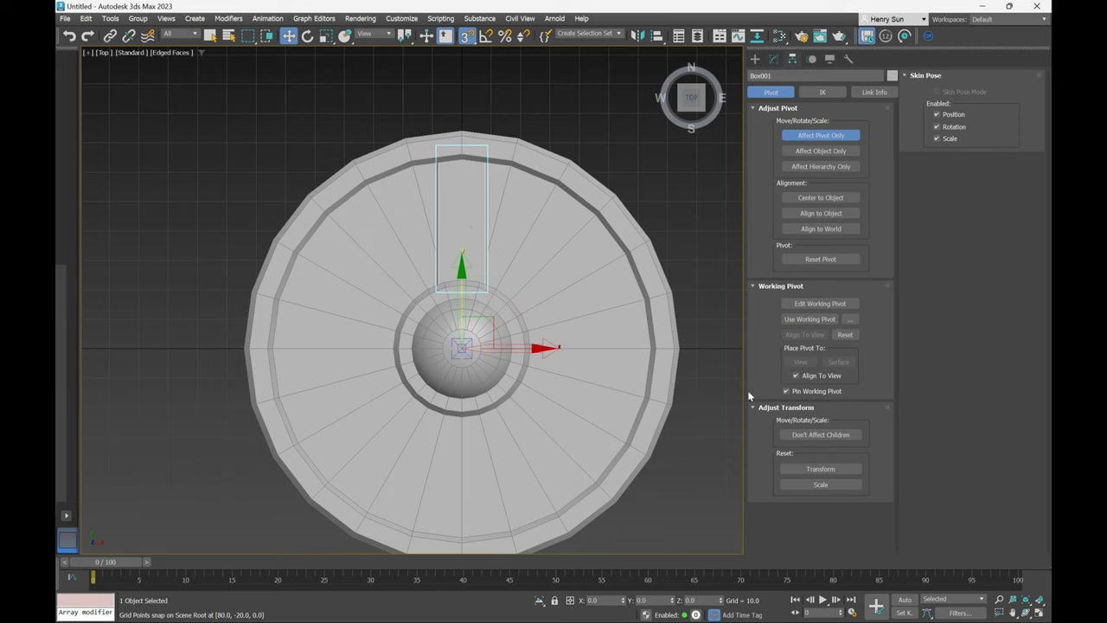
key(e)
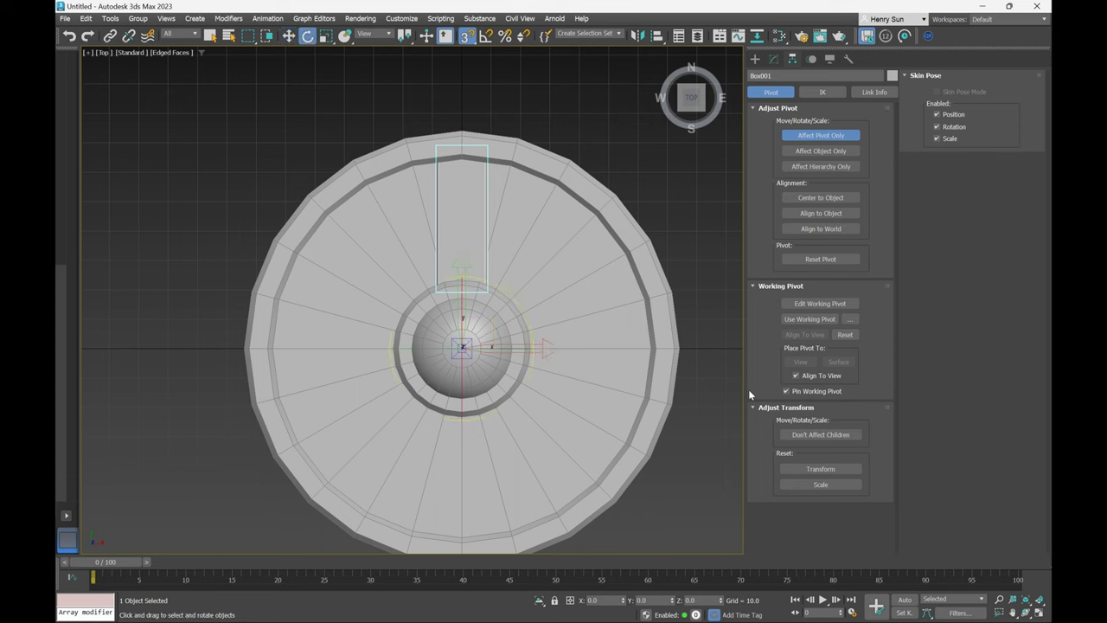
key(w)
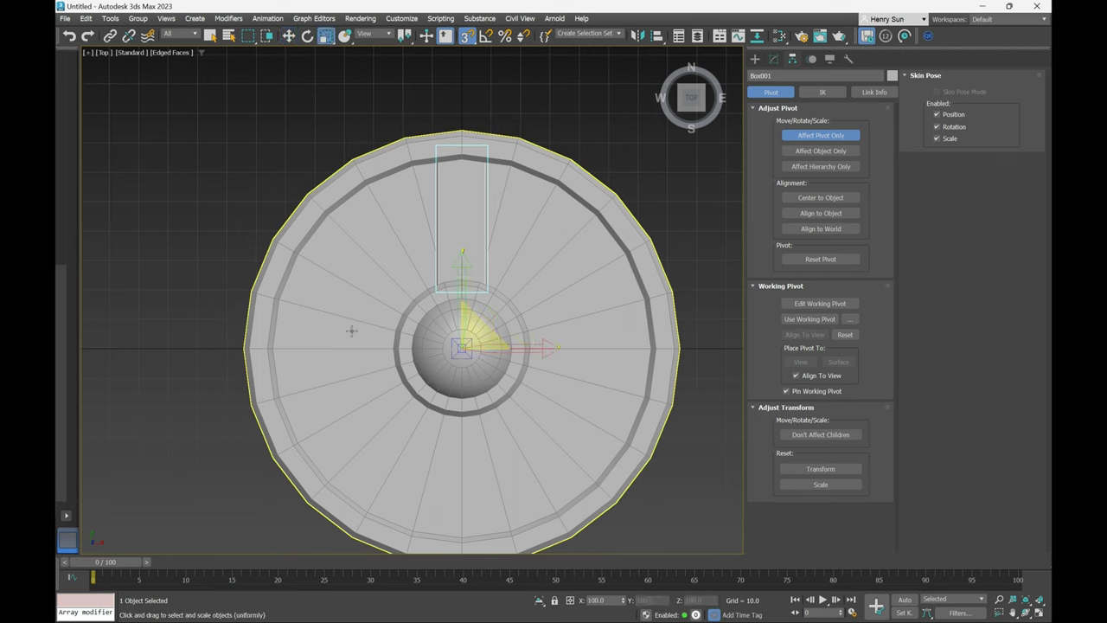
key(e)
click(832, 136)
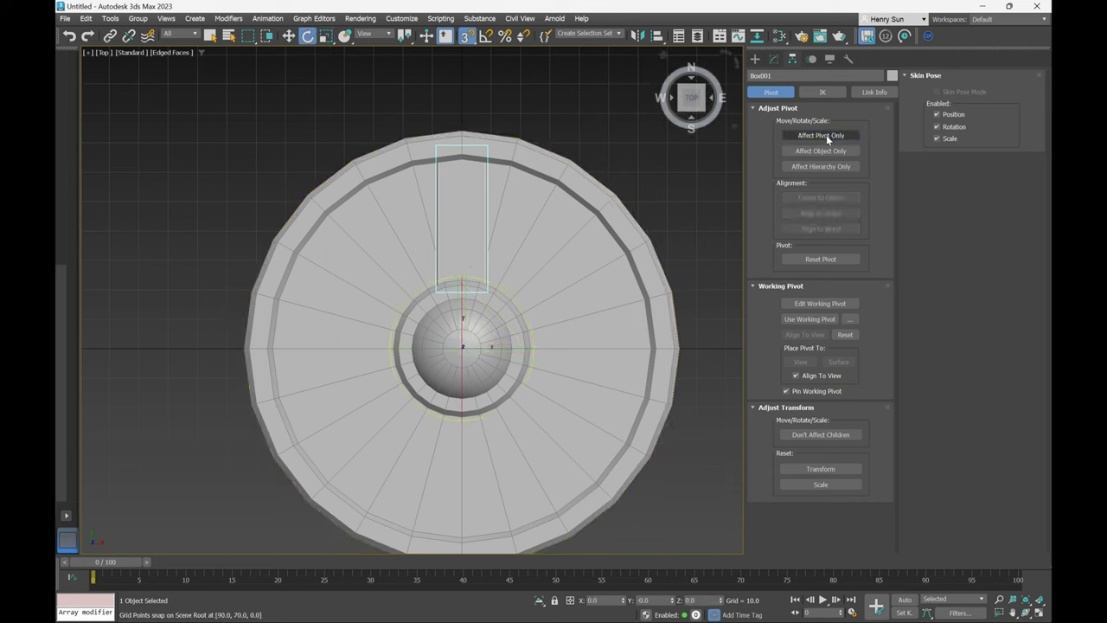
Turn off grid point snapping, turn on angle snap and check its angle increment.
click(466, 37)
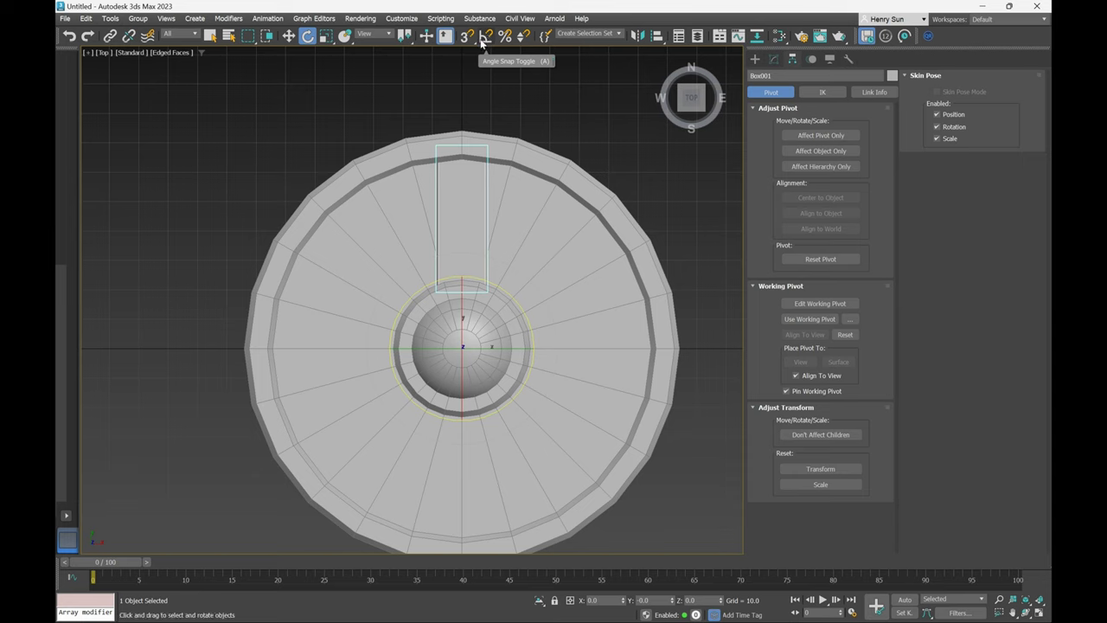
click(488, 38)
right_click(488, 39)
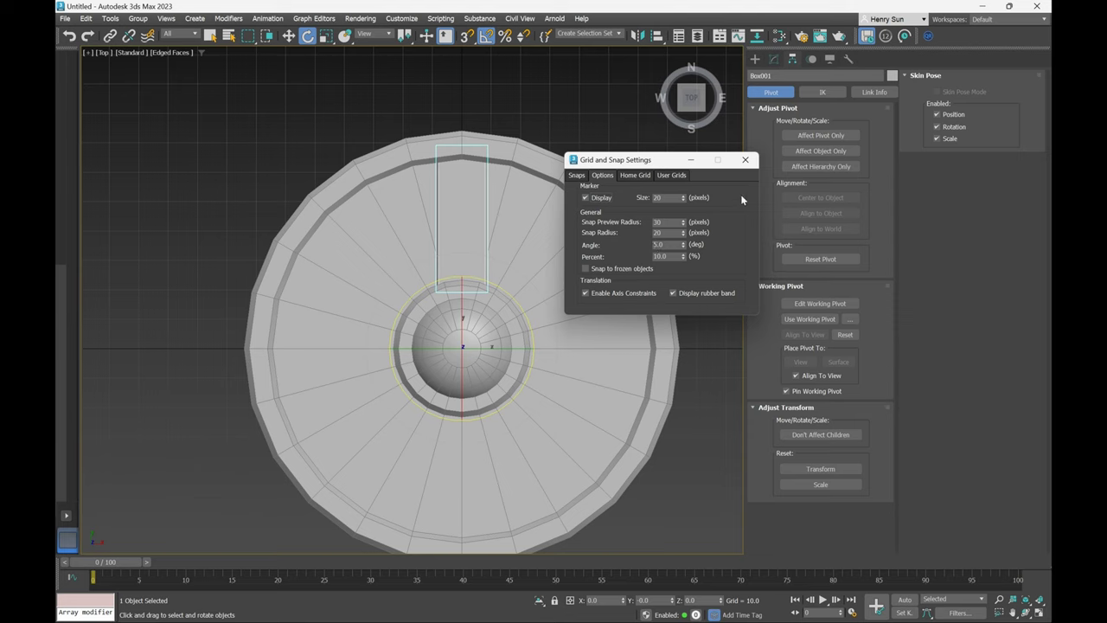
click(745, 161)
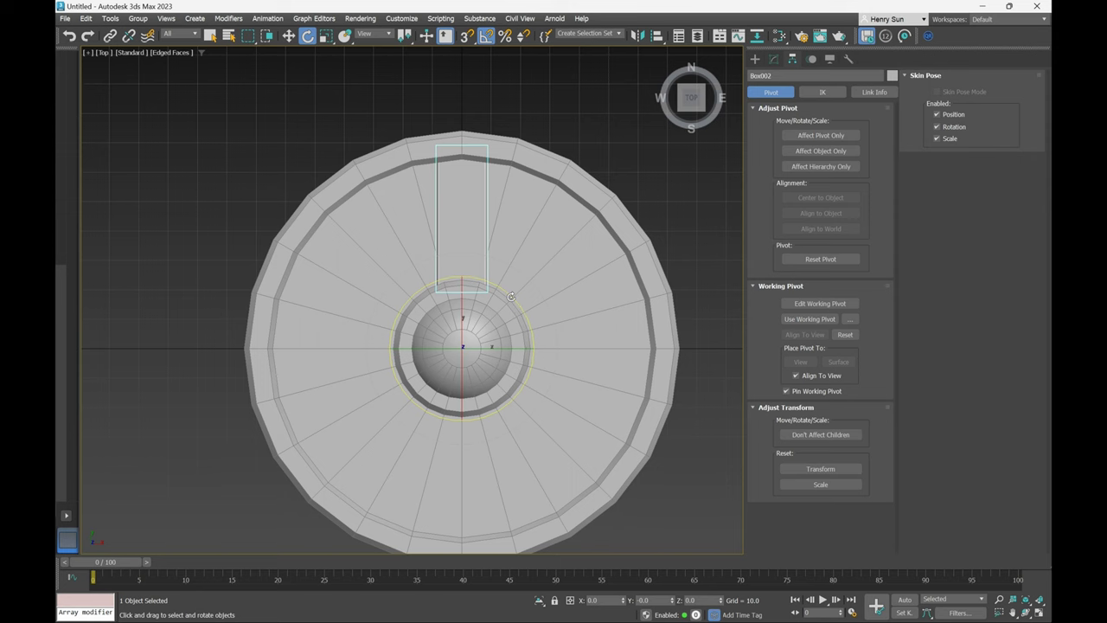
Rotate-clone the strap by -90 degrees around the shield's centre as three copies and clear the selection.
mouse_move(511, 297)
mouse_down()
mouse_move(523, 310)
mouse_move(476, 245)
mouse_move(493, 244)
mouse_move(472, 259)
mouse_move(463, 238)
mouse_move(471, 232)
mouse_move(464, 279)
mouse_move(481, 250)
mouse_move(473, 246)
mouse_move(569, 276)
mouse_up()
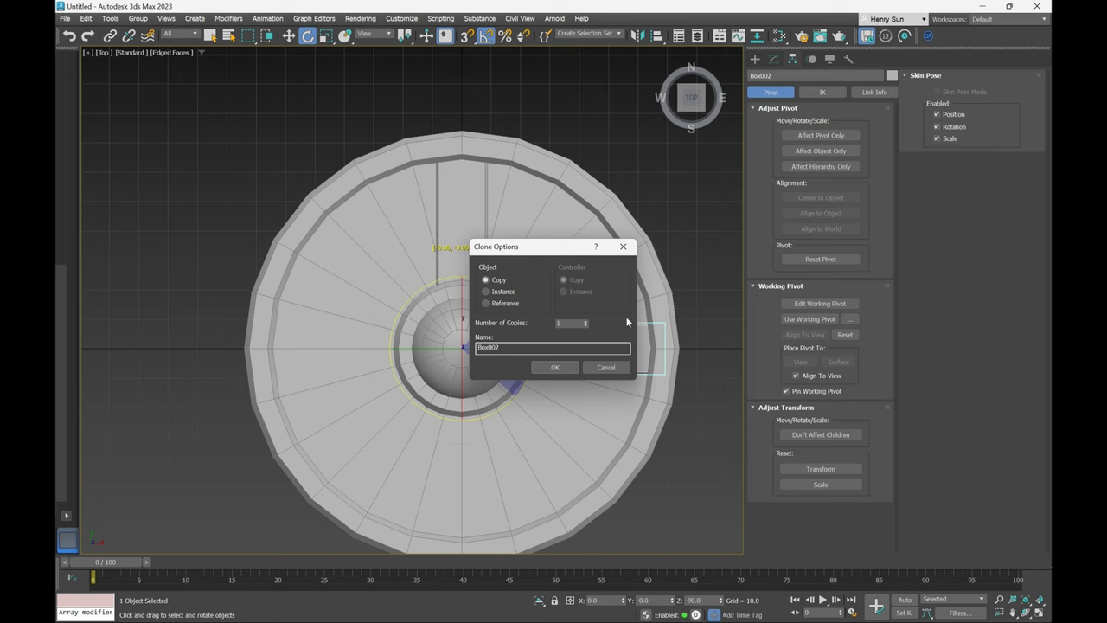
drag(542, 249, 585, 119)
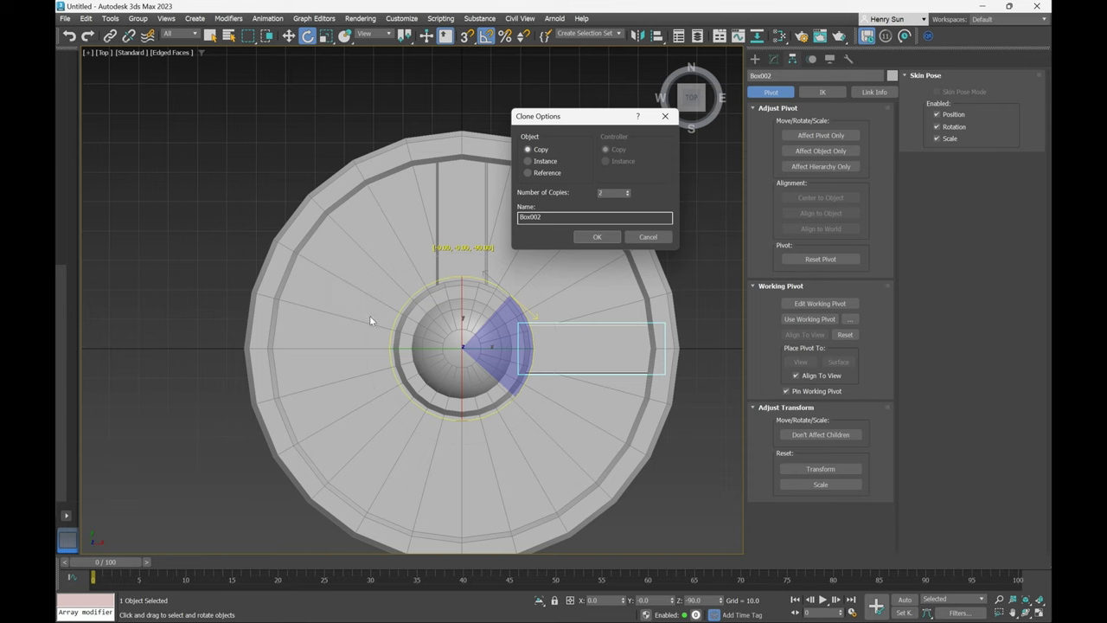
click(597, 237)
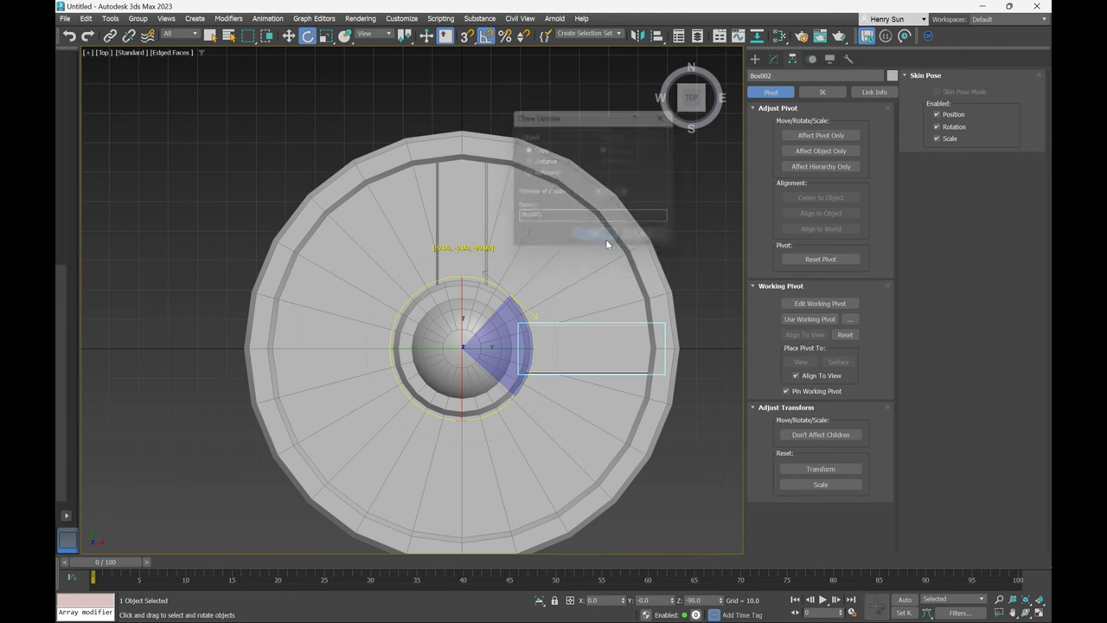
click(725, 204)
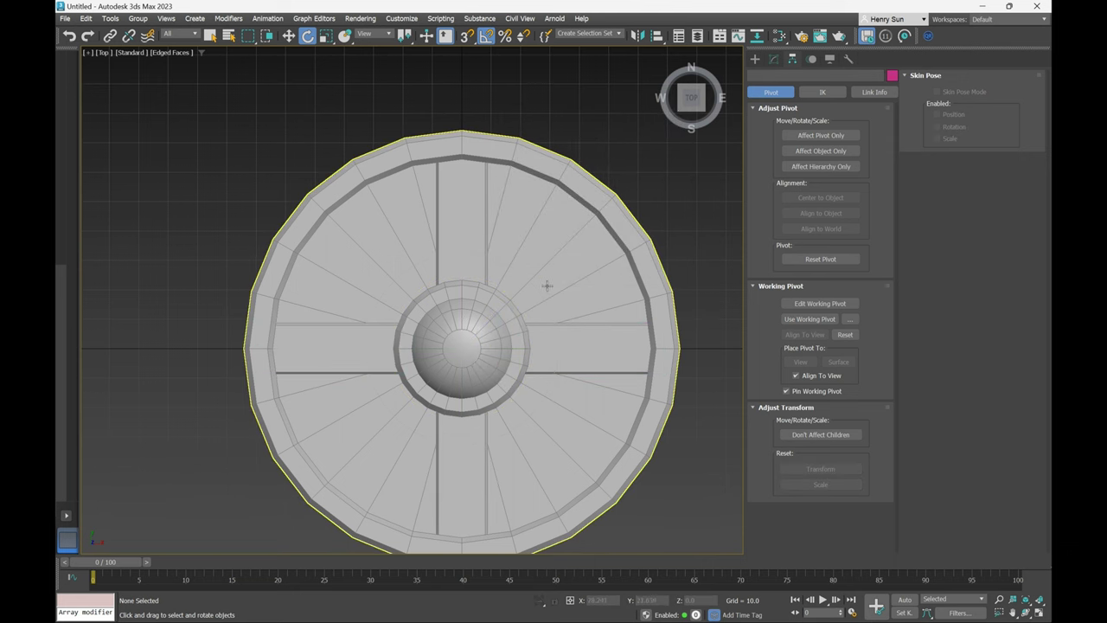
Inspect the four straps on the shield in the perspective view with edged faces off.
alt+middle_drag(516, 310, 469, 328)
key(p)
scroll(495, 326, up, 4)
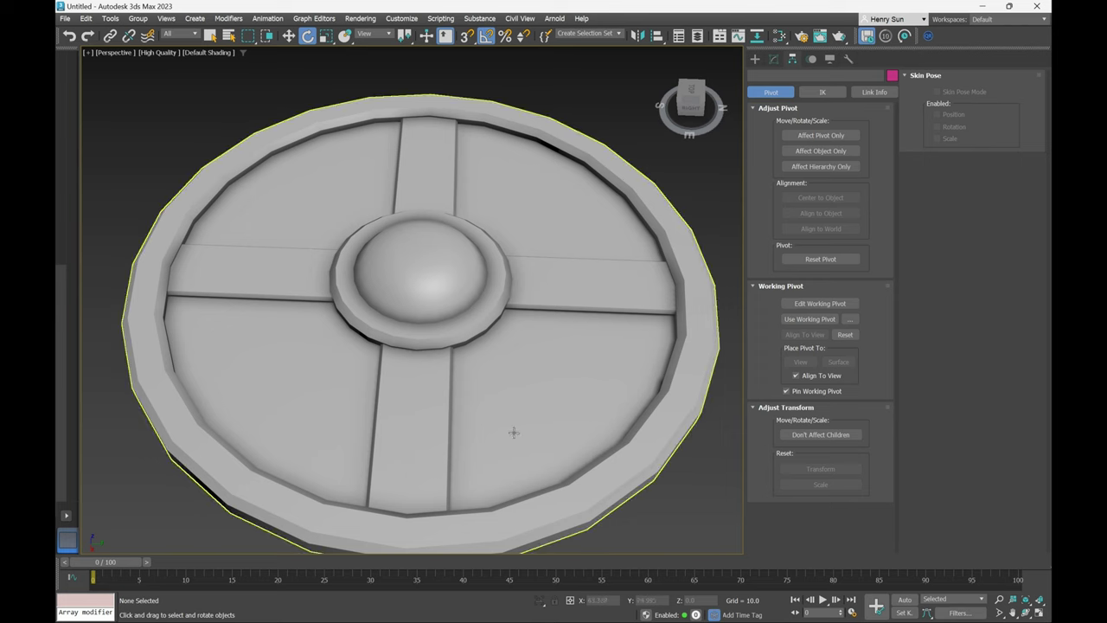
alt+middle_drag(499, 331, 351, 307)
middle_drag(490, 317, 490, 326)
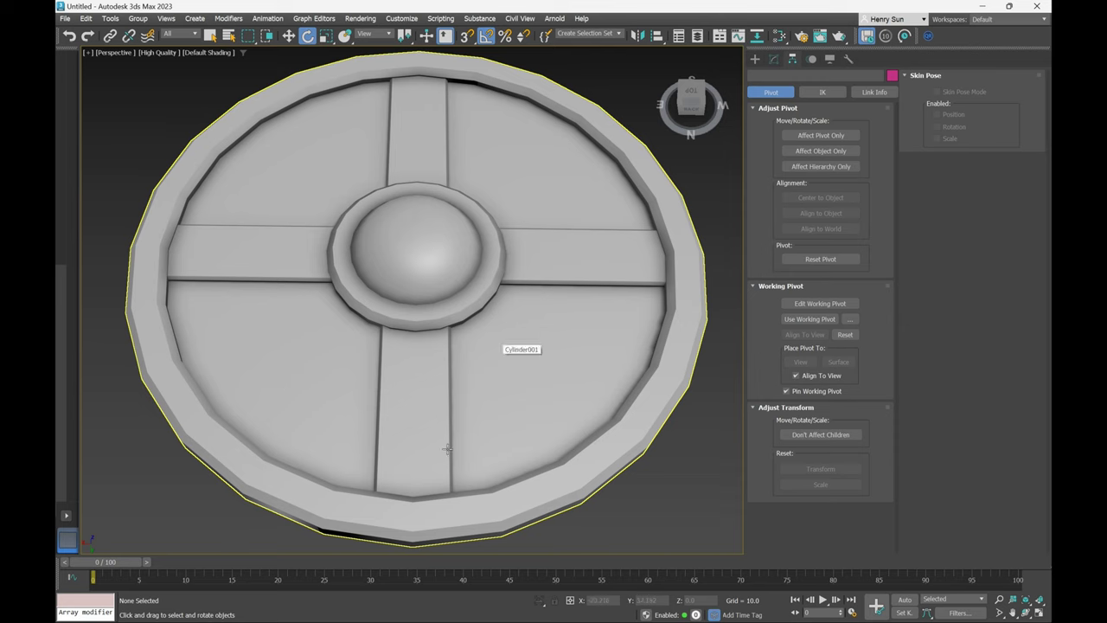
middle_drag(499, 375, 532, 375)
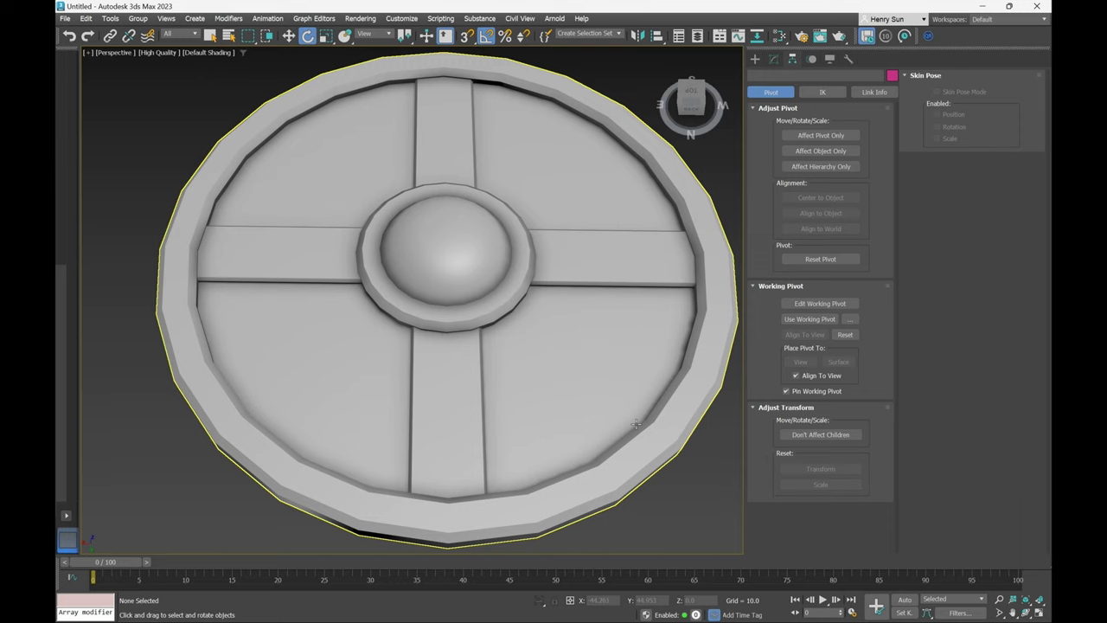
Add a third Edit Poly modifier to one of the shield's straps and turn edged faces back on.
alt+middle_drag(647, 164, 576, 343)
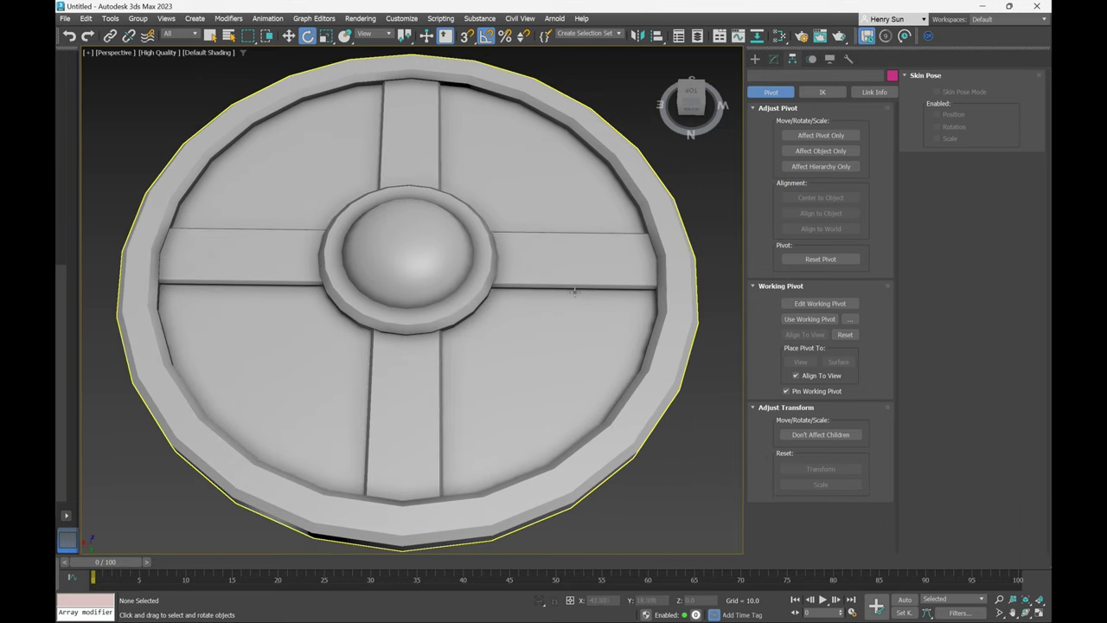
click(593, 272)
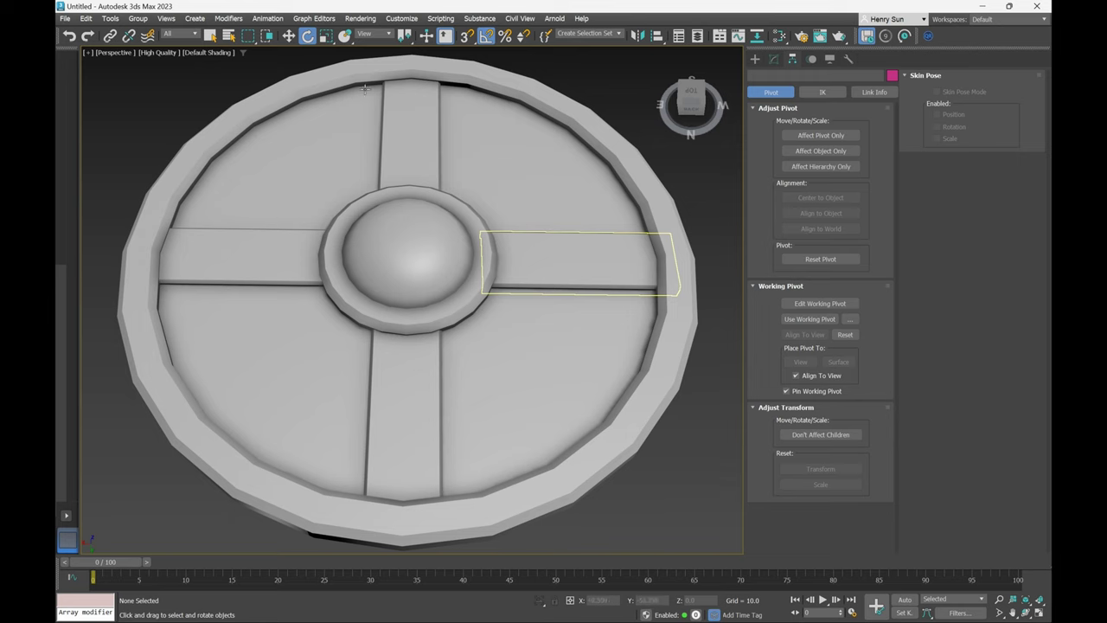
click(610, 270)
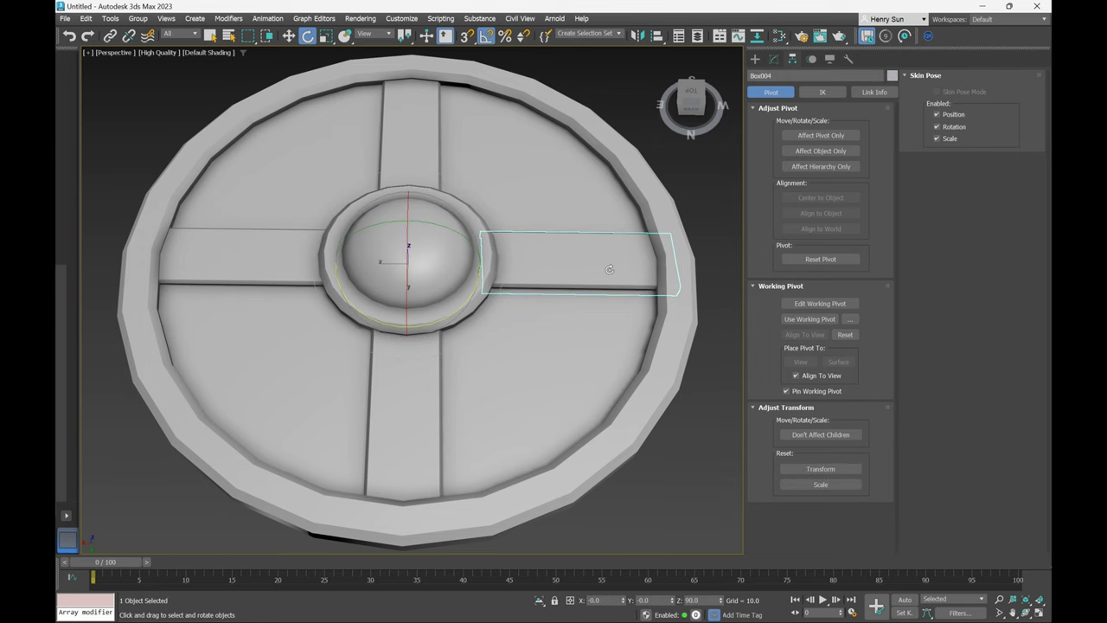
middle_drag(645, 277, 612, 271)
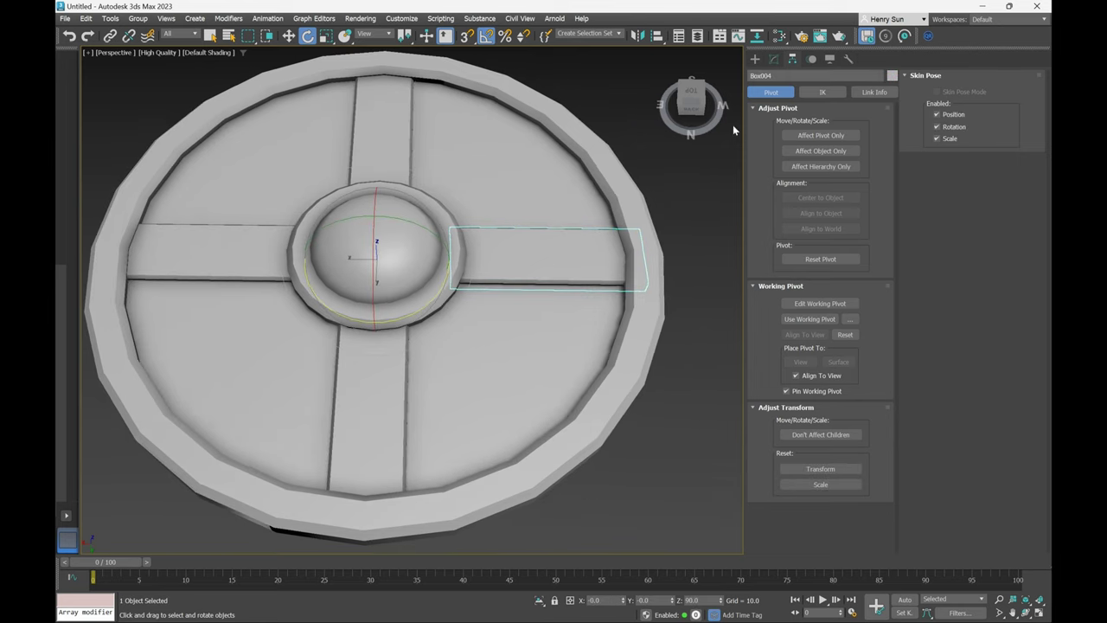
click(774, 59)
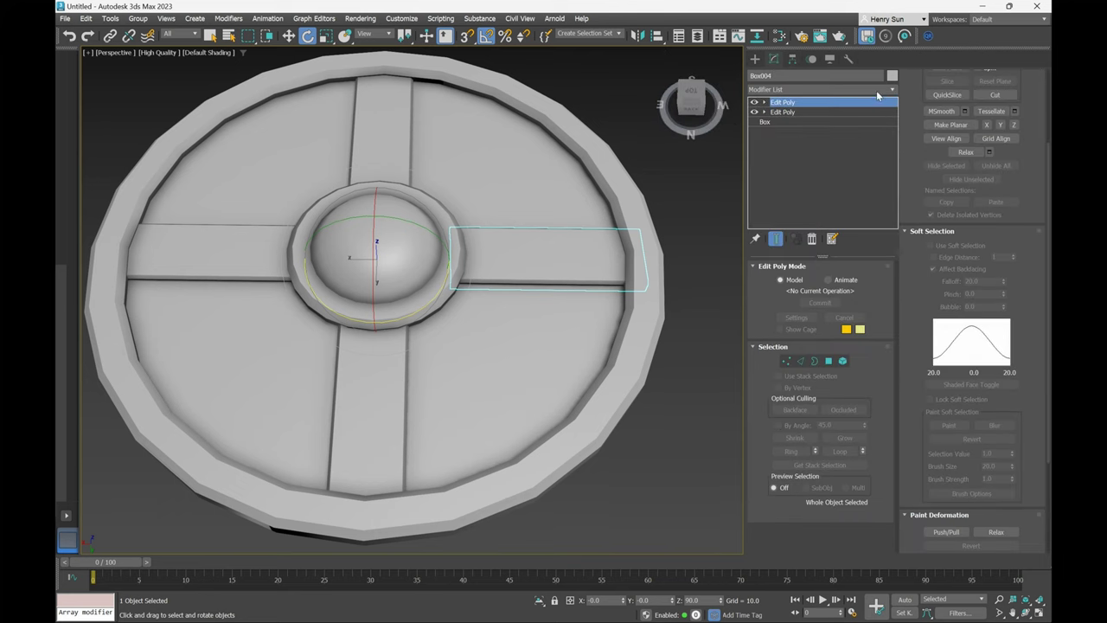
click(877, 90)
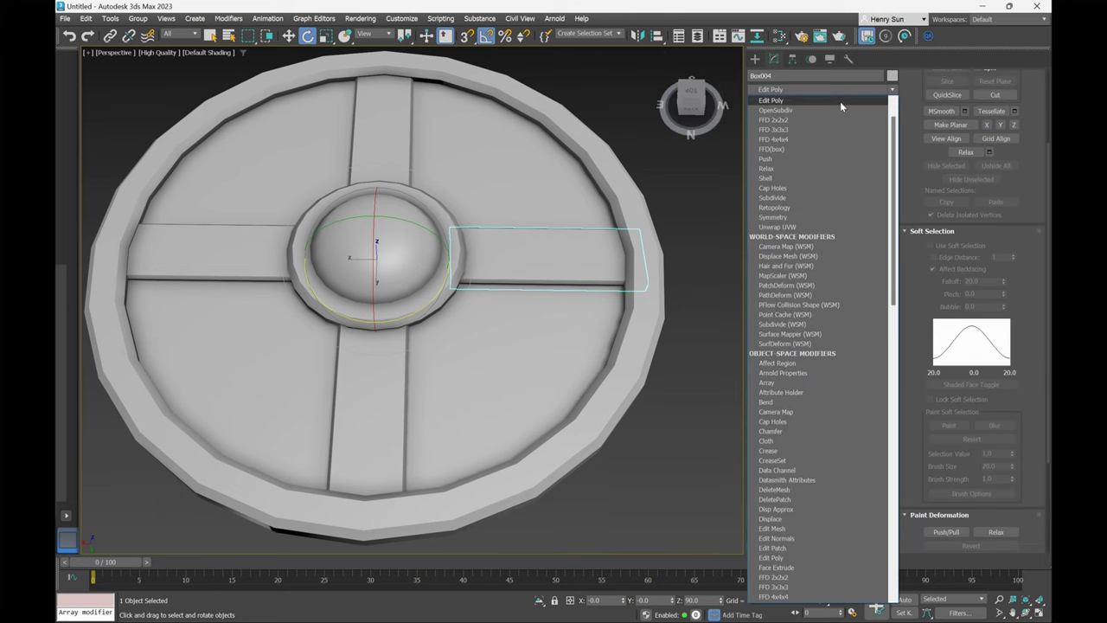
click(829, 101)
scroll(593, 257, up, 6)
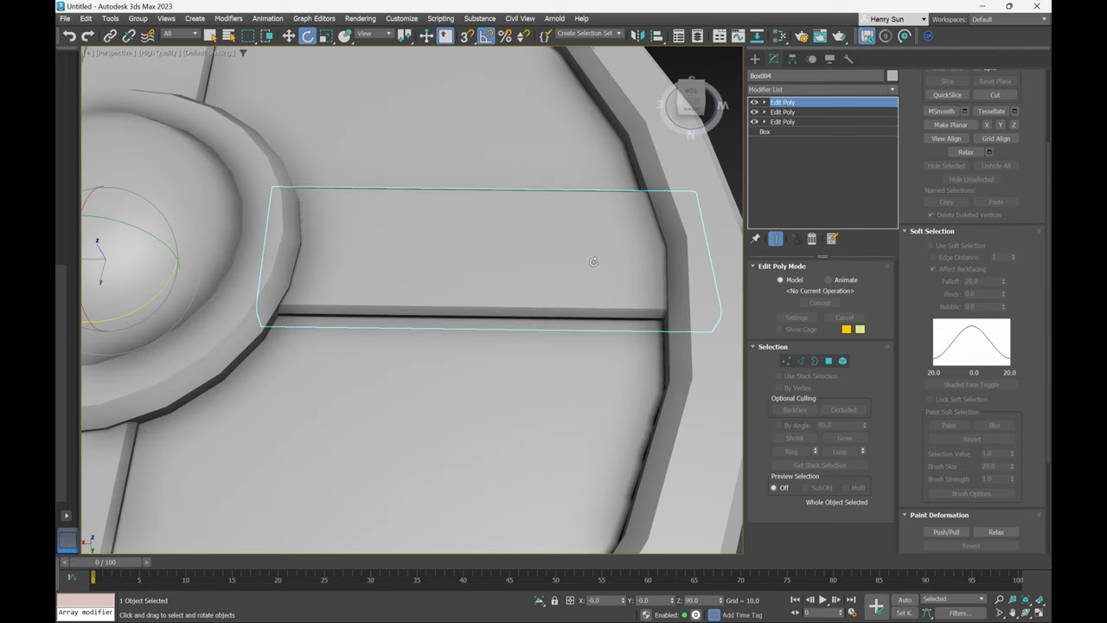
key(F4)
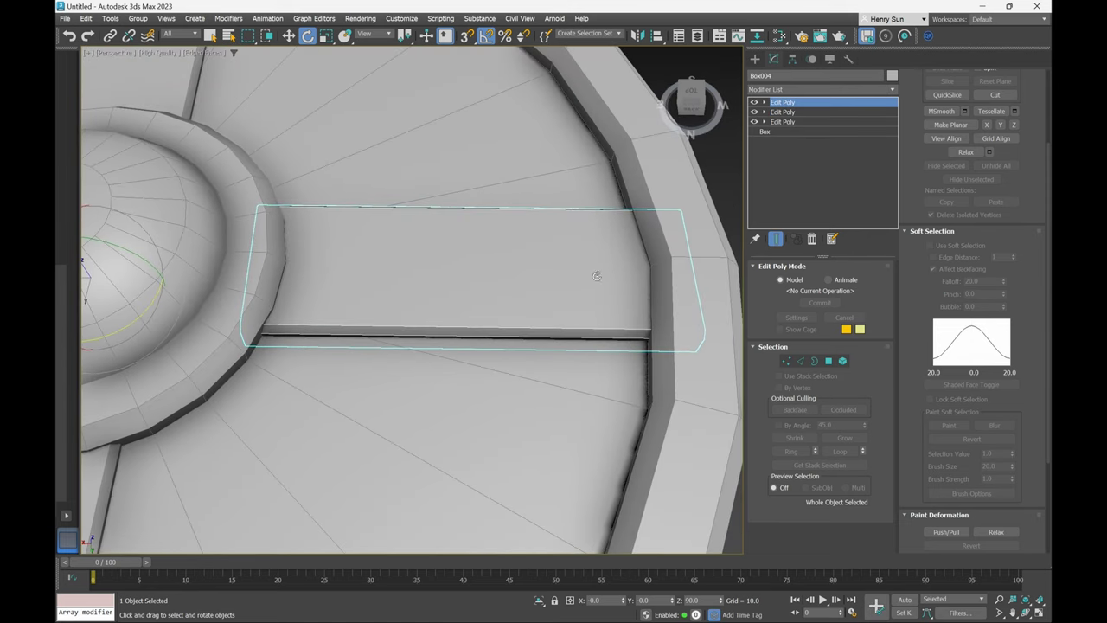
alt+middle_drag(534, 268, 440, 265)
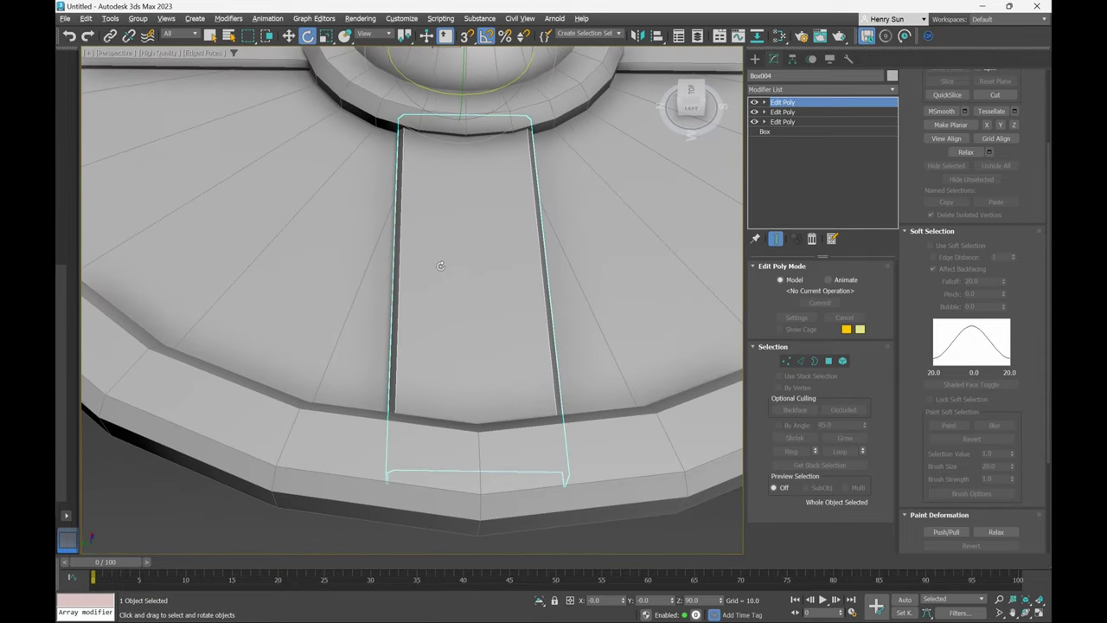
Select all of the strap's lengthwise edges, check the selection with the strap isolated, and end isolation.
click(799, 362)
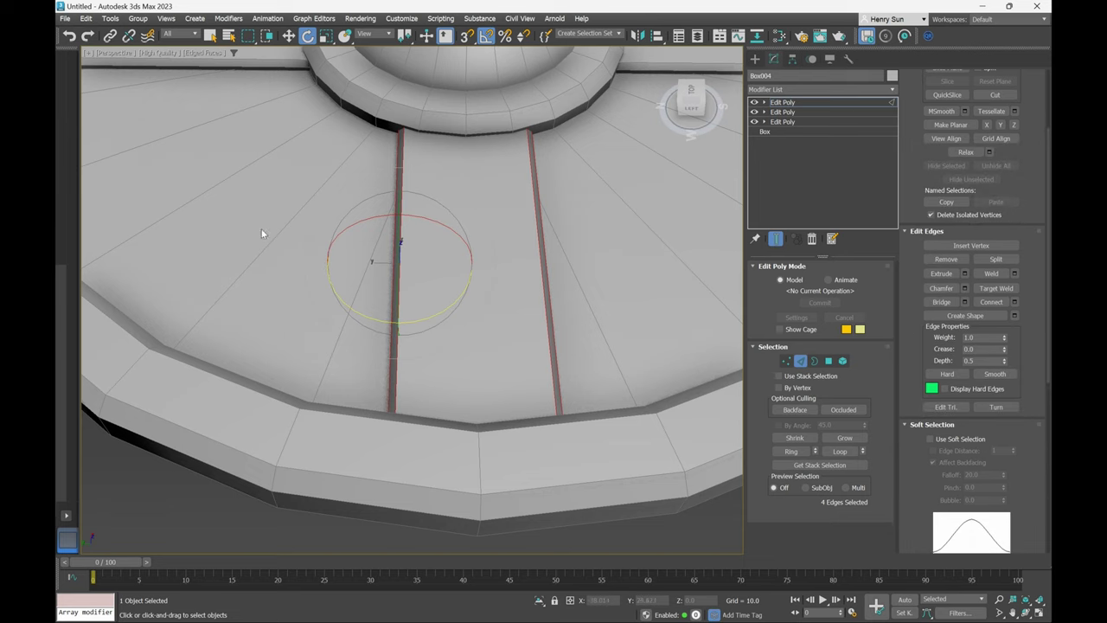
drag(373, 266, 514, 278)
drag(606, 282, 617, 280)
key(alt+q)
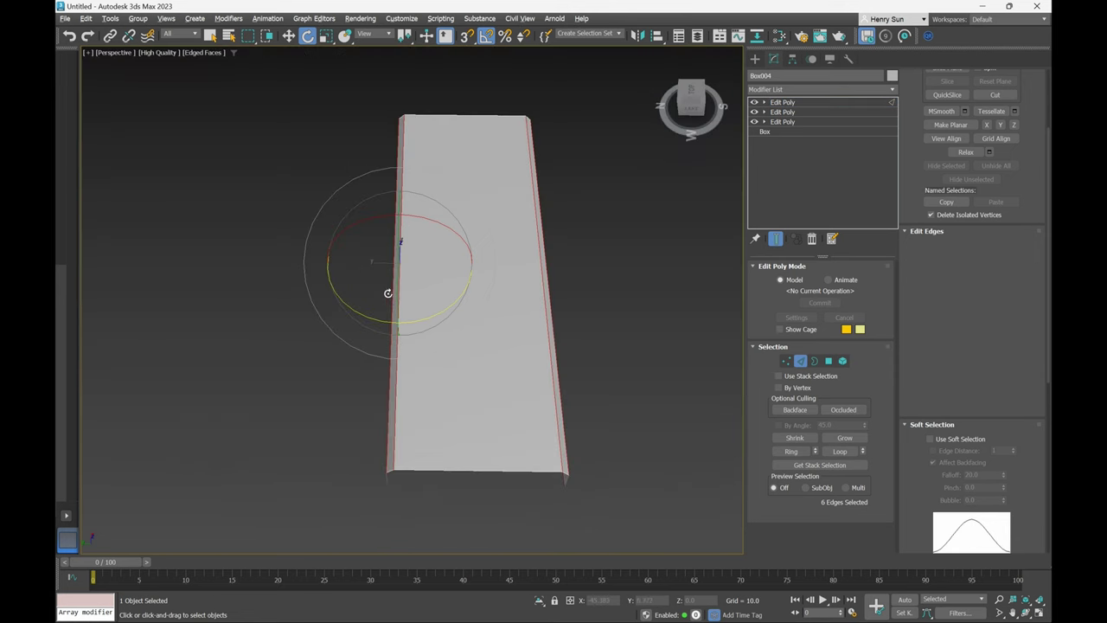
alt+middle_drag(389, 294, 433, 293)
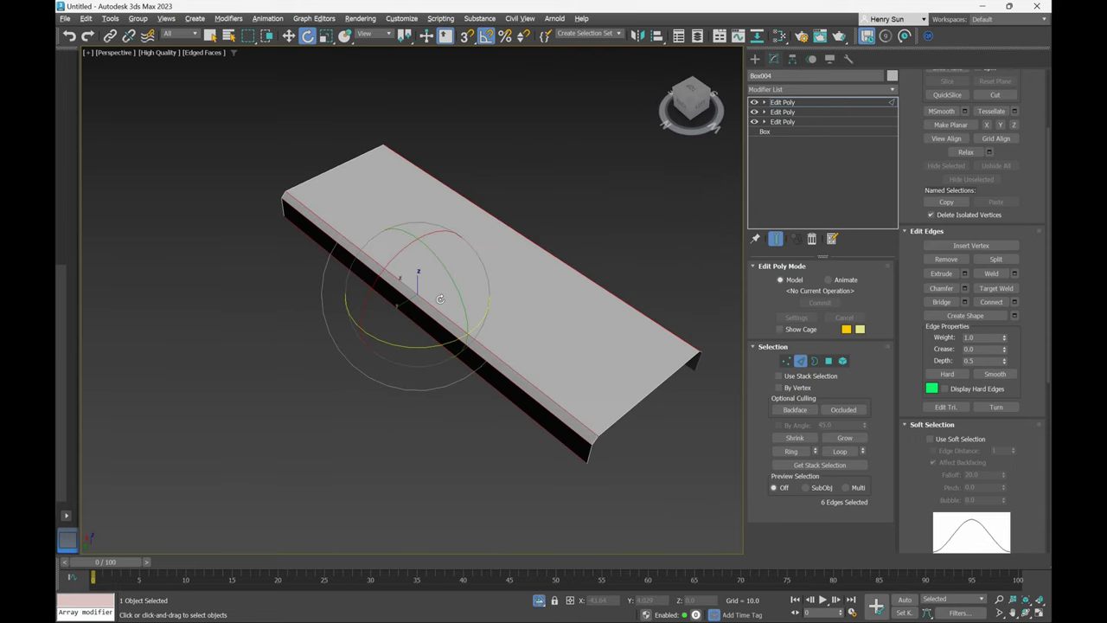
key(alt+q)
alt+middle_drag(463, 392, 526, 316)
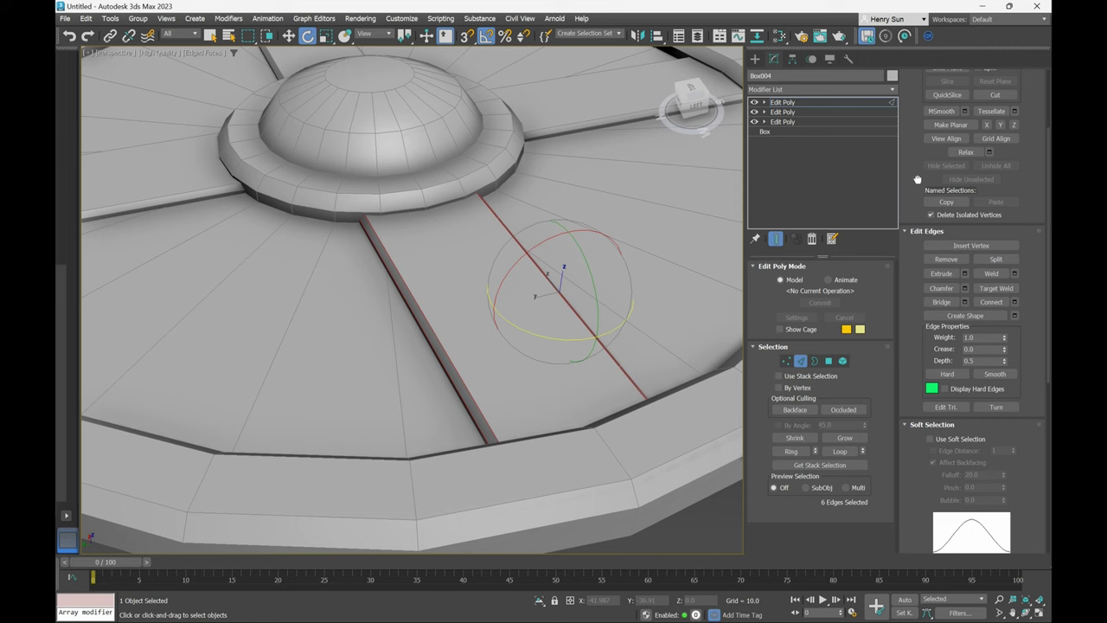
Connect the selected lengthwise edges with 4 segments across the strap and leave edge editing.
drag(917, 180, 921, 323)
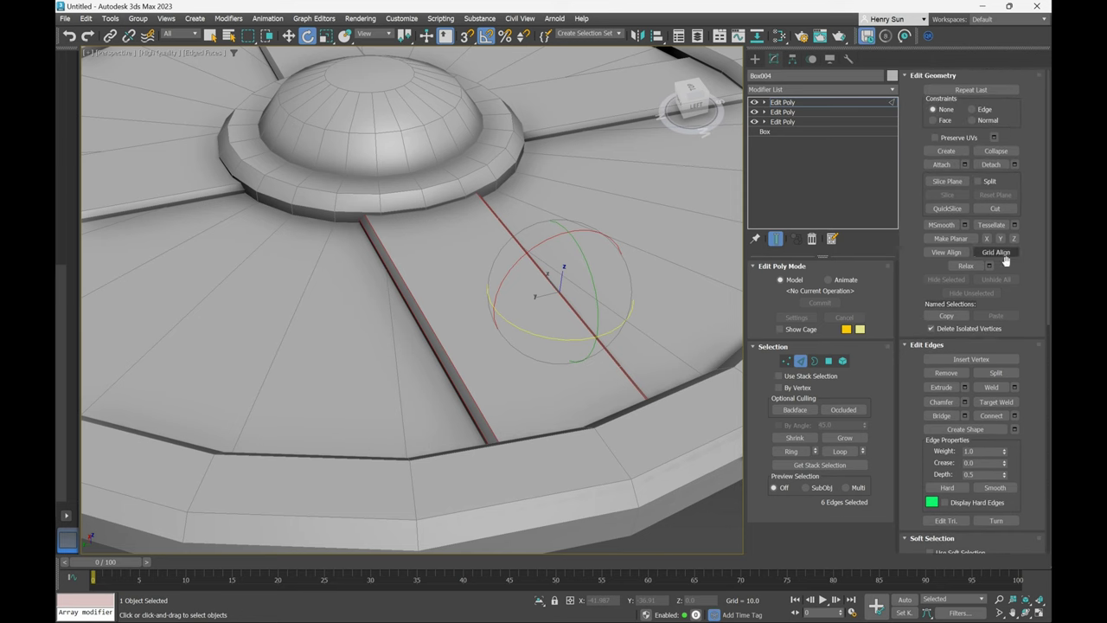
drag(1033, 467, 1006, 339)
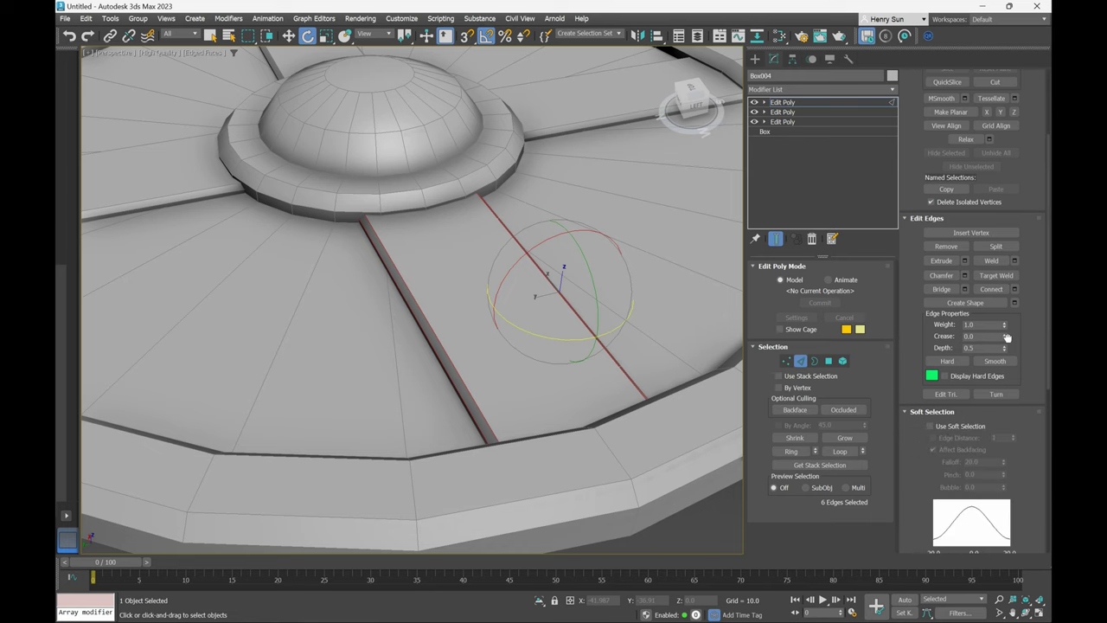
click(1015, 287)
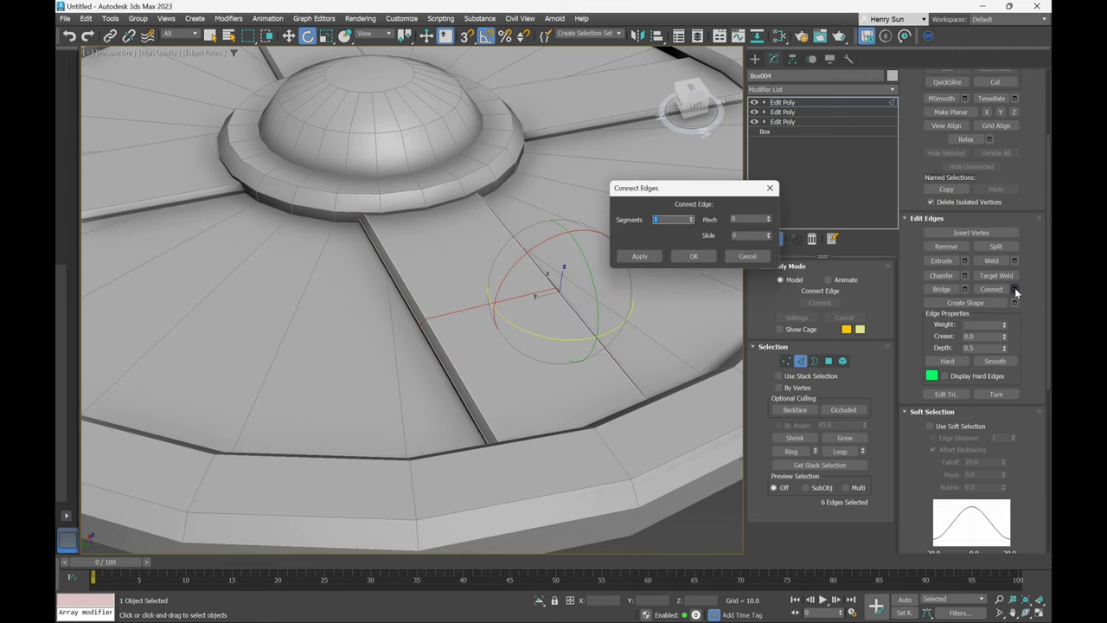
drag(707, 190, 758, 182)
alt+middle_drag(505, 208, 503, 213)
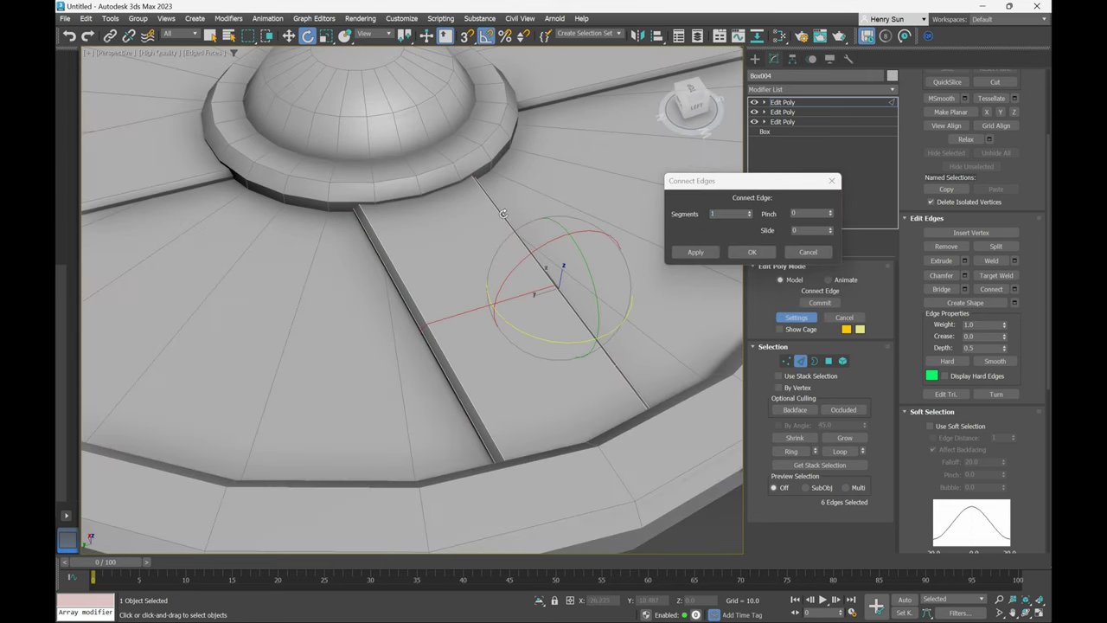
click(749, 212)
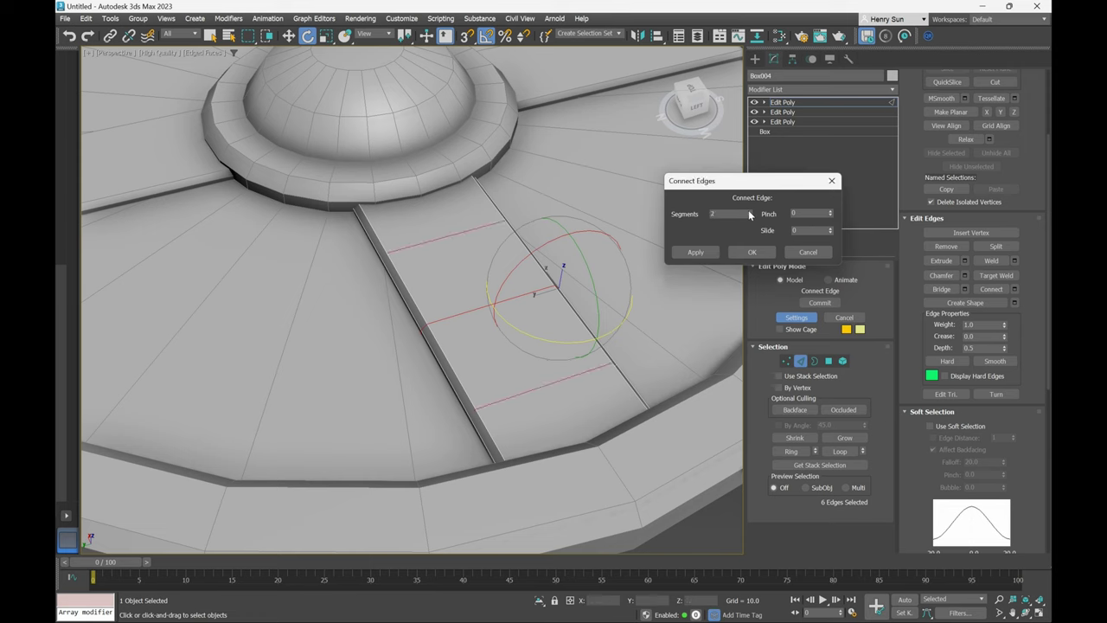
click(749, 212)
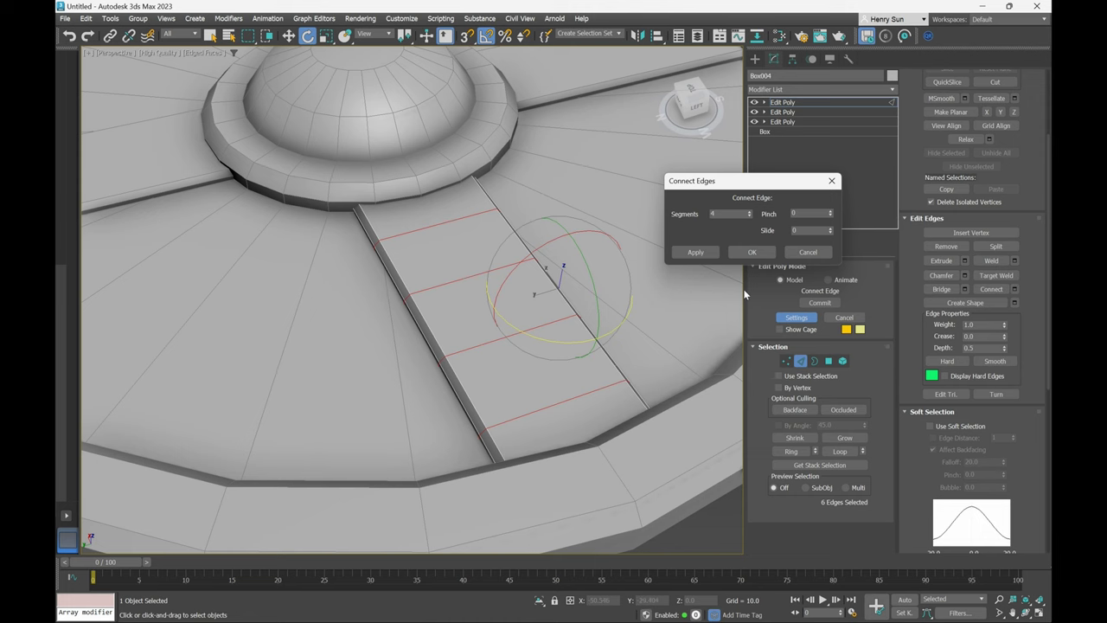
click(757, 251)
alt+middle_drag(733, 351, 583, 313)
alt+middle_drag(652, 369, 543, 324)
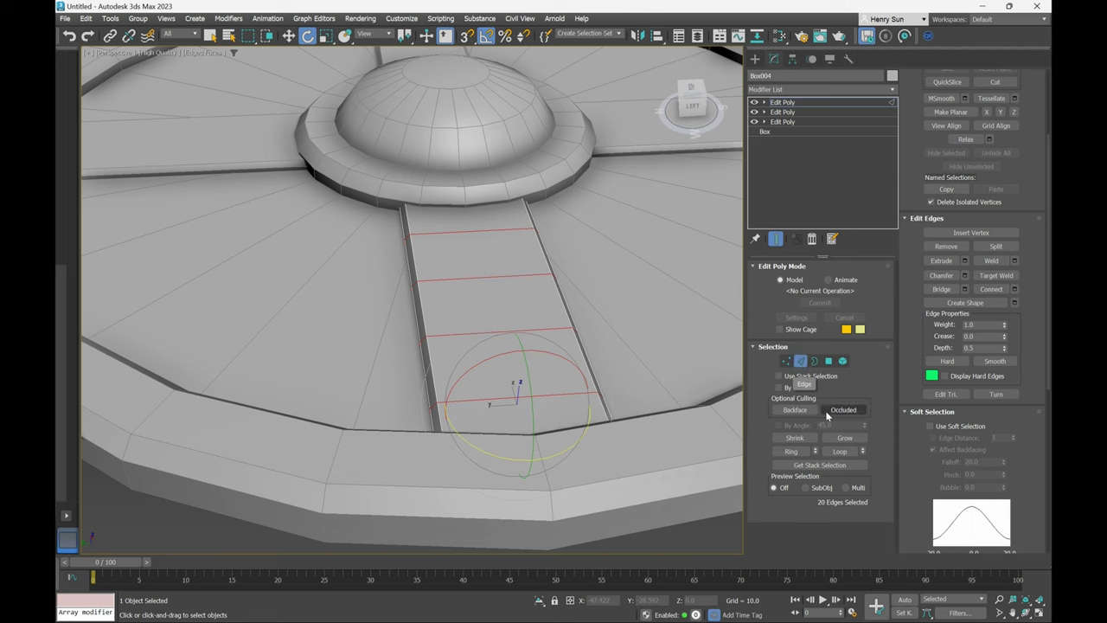
key(2)
alt+middle_drag(542, 300, 544, 307)
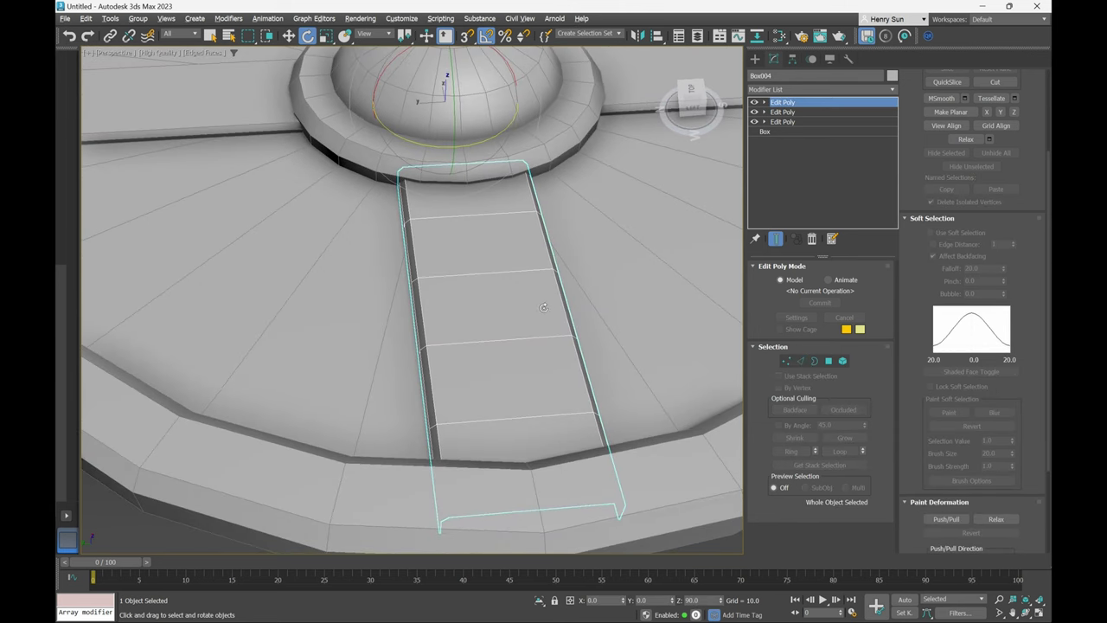
Add a Noise modifier to the segmented strap and switch to the Move tool.
click(840, 89)
text(n)
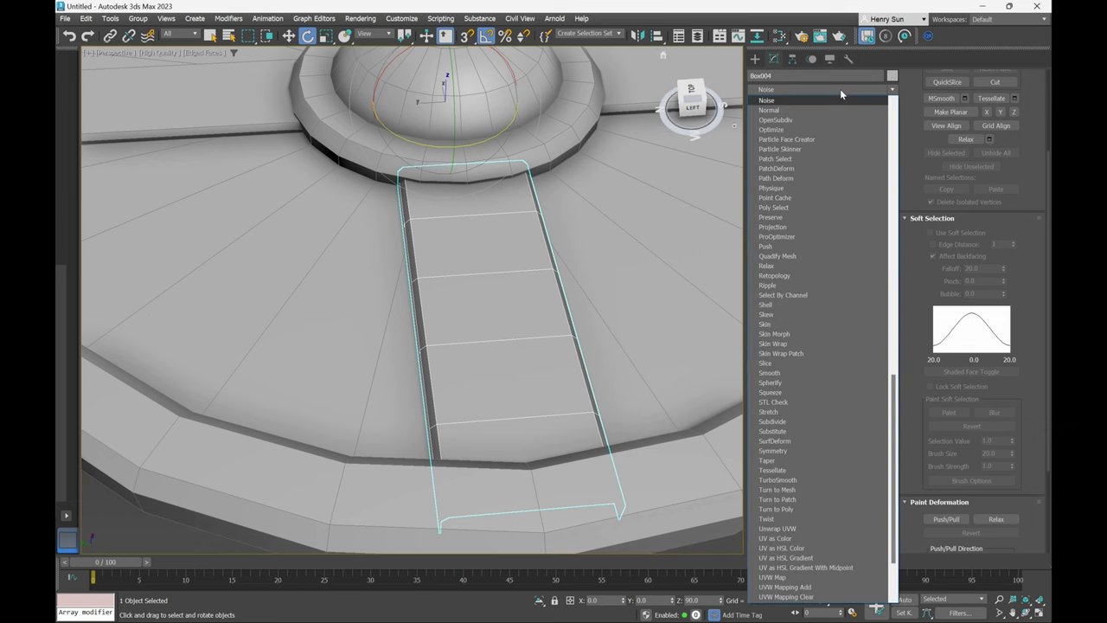
click(767, 100)
mouse_move(640, 259)
alt+middle_down()
mouse_move(624, 267)
mouse_move(641, 253)
alt+middle_up()
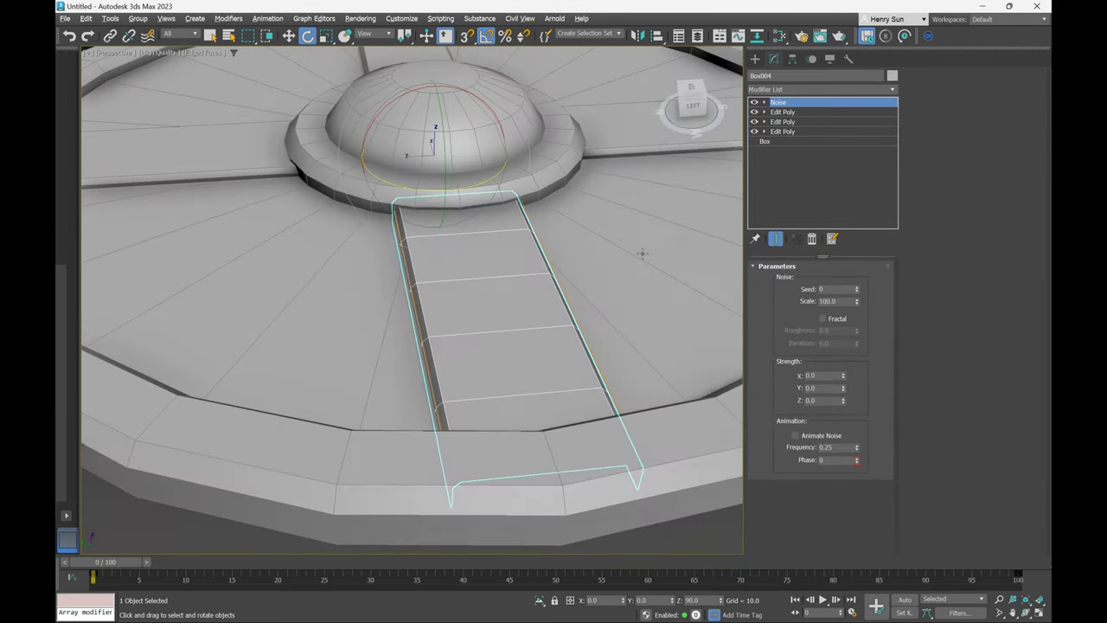
key(w)
alt+middle_drag(448, 240, 490, 246)
scroll(459, 260, down, 3)
mouse_move(448, 275)
alt+middle_down()
mouse_move(480, 277)
mouse_move(458, 282)
alt+middle_up()
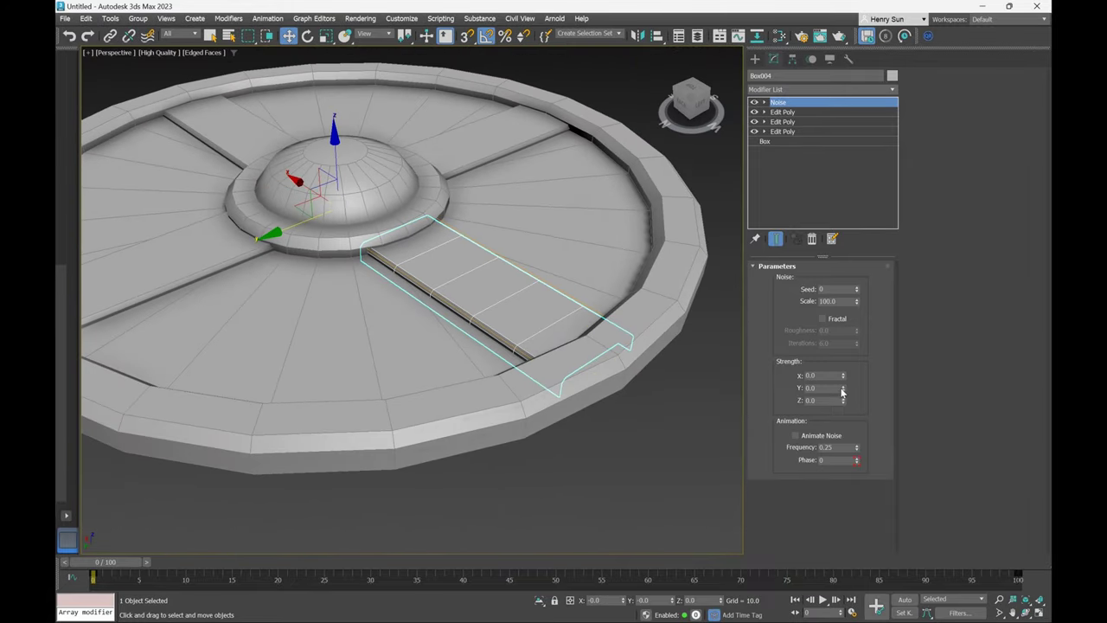
drag(843, 390, 839, 376)
drag(775, 78, 602, 403)
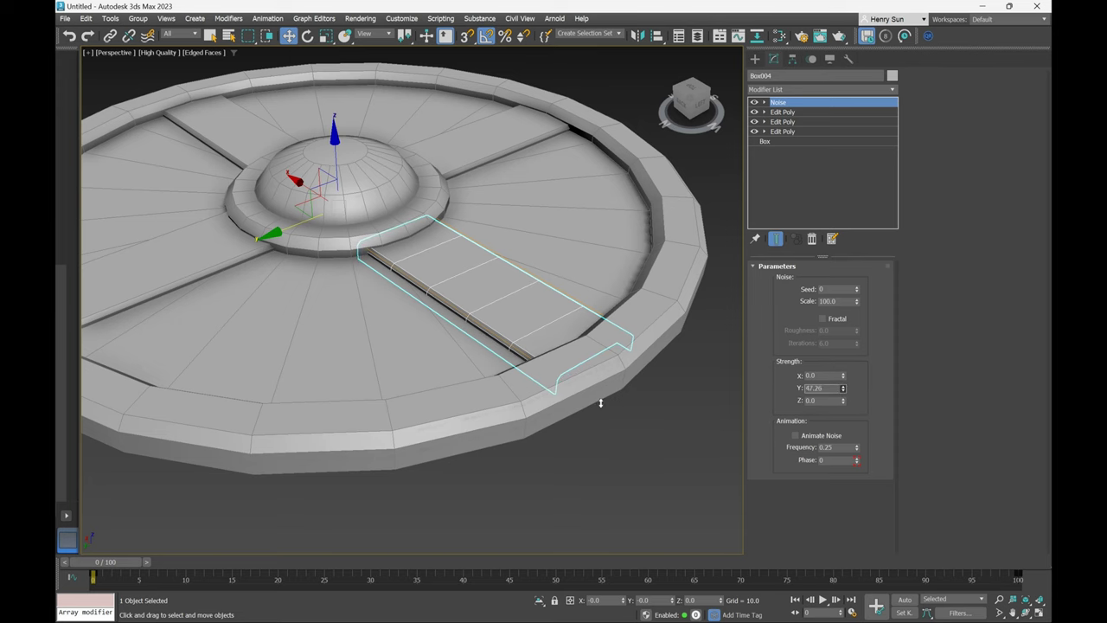
right_click(602, 403)
alt+middle_drag(431, 470, 692, 501)
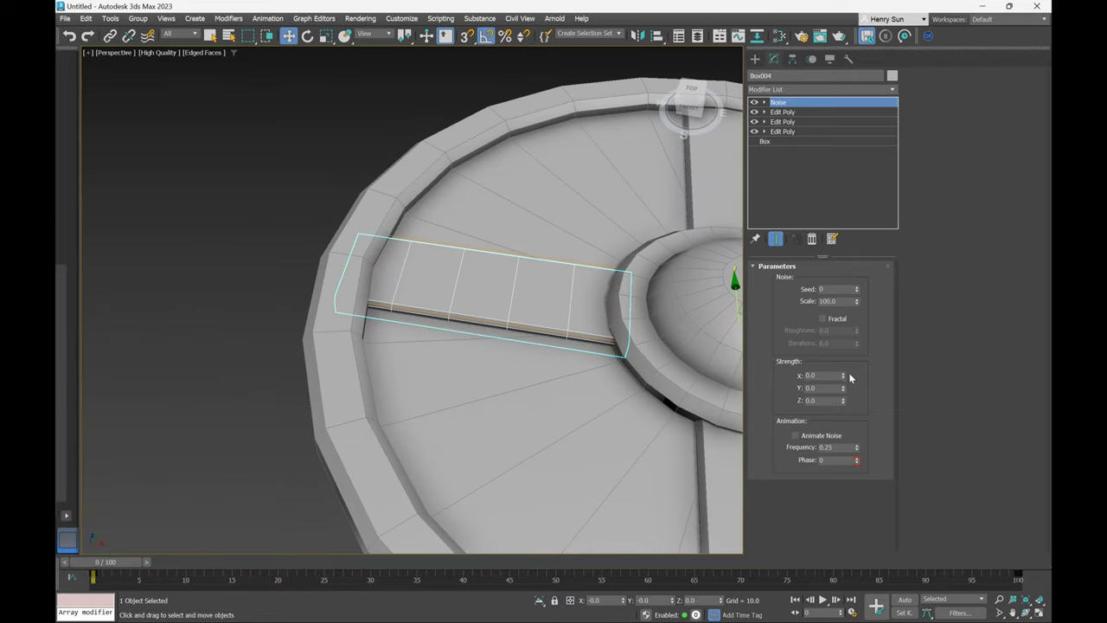
drag(844, 374, 856, 337)
right_click(857, 338)
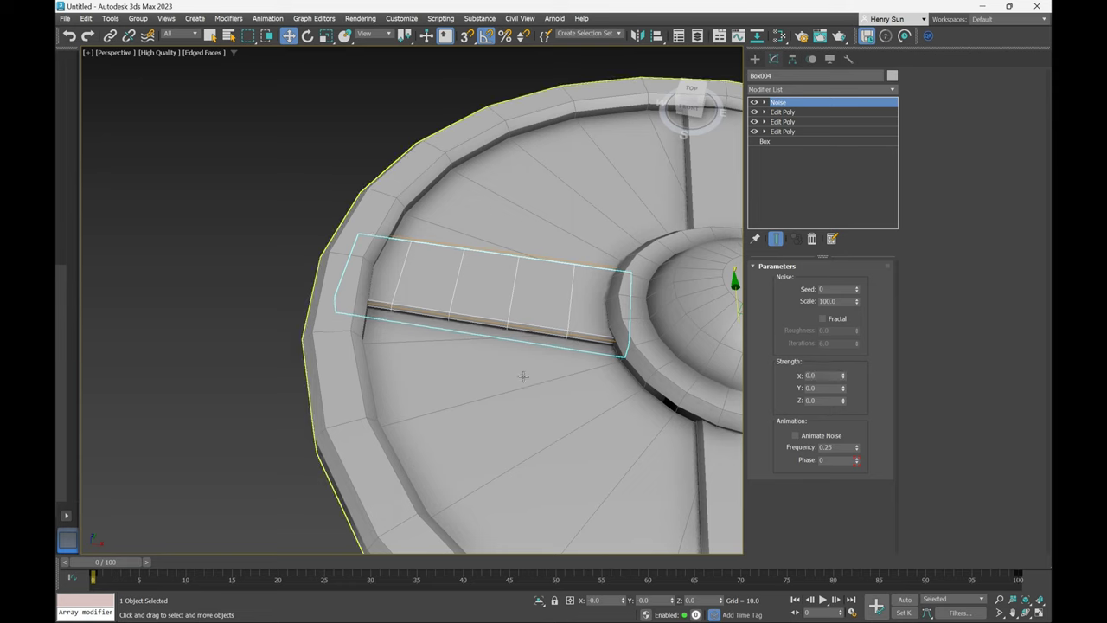
Give the strap fractal noise with roughness 0.085, iterations 6.31 and an X strength of -9.873.
alt+middle_drag(553, 333, 471, 346)
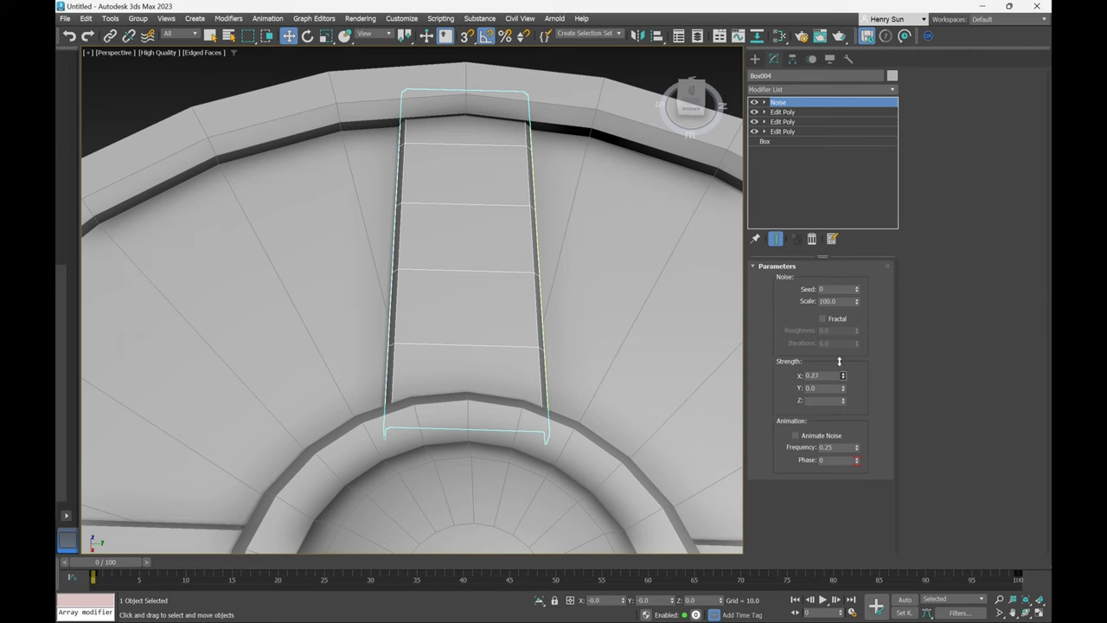
drag(840, 361, 832, 147)
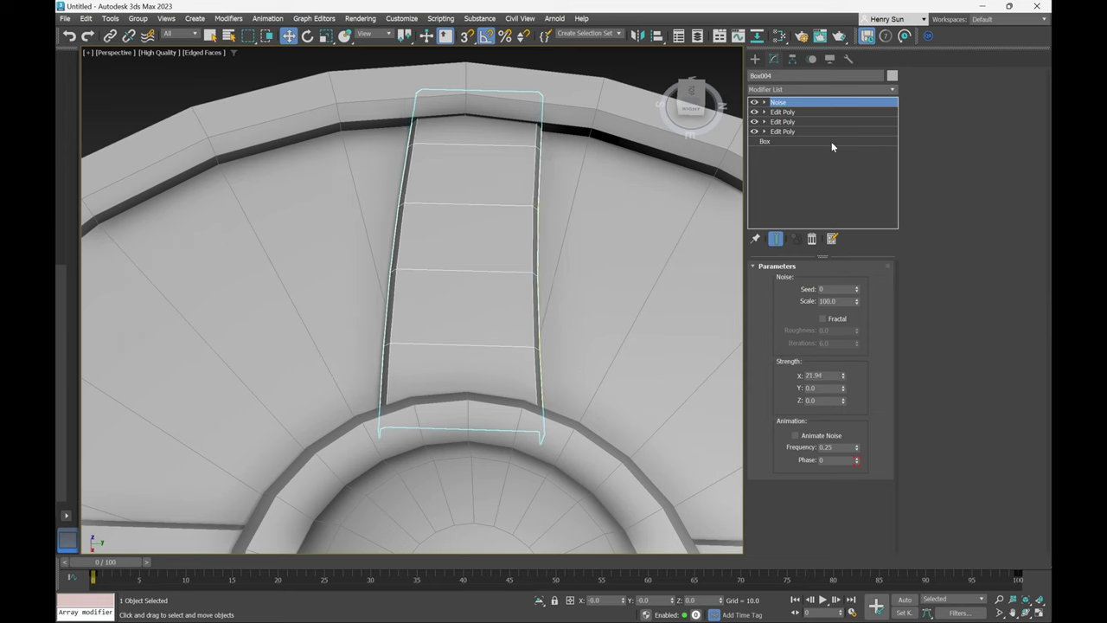
click(823, 319)
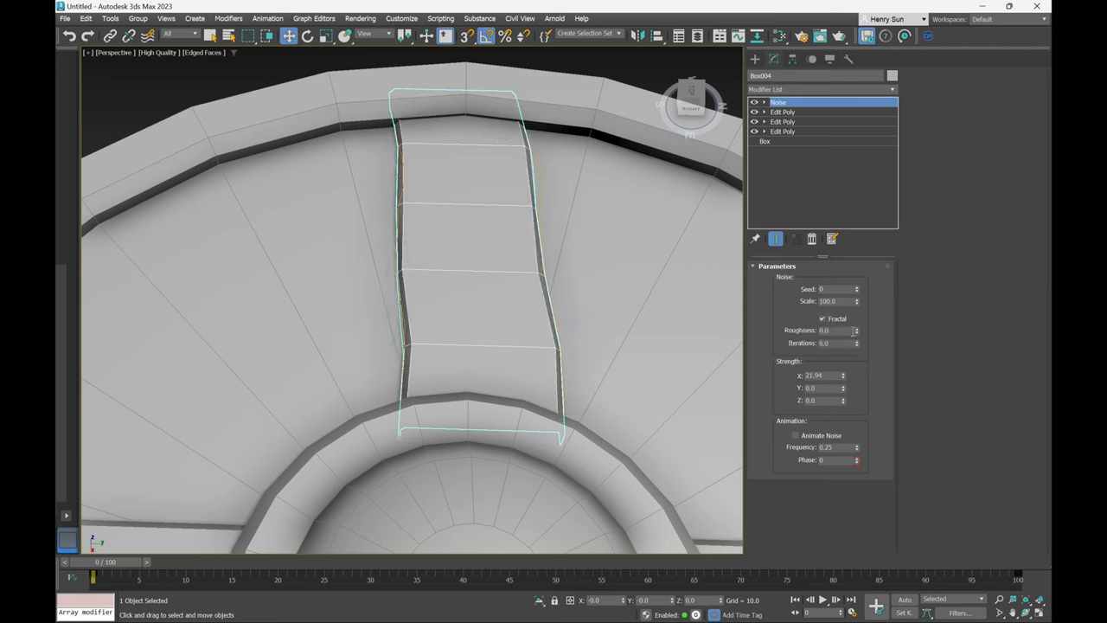
drag(858, 335, 842, 432)
alt+middle_drag(465, 354, 477, 390)
alt+middle_drag(450, 347, 485, 323)
drag(858, 333, 861, 354)
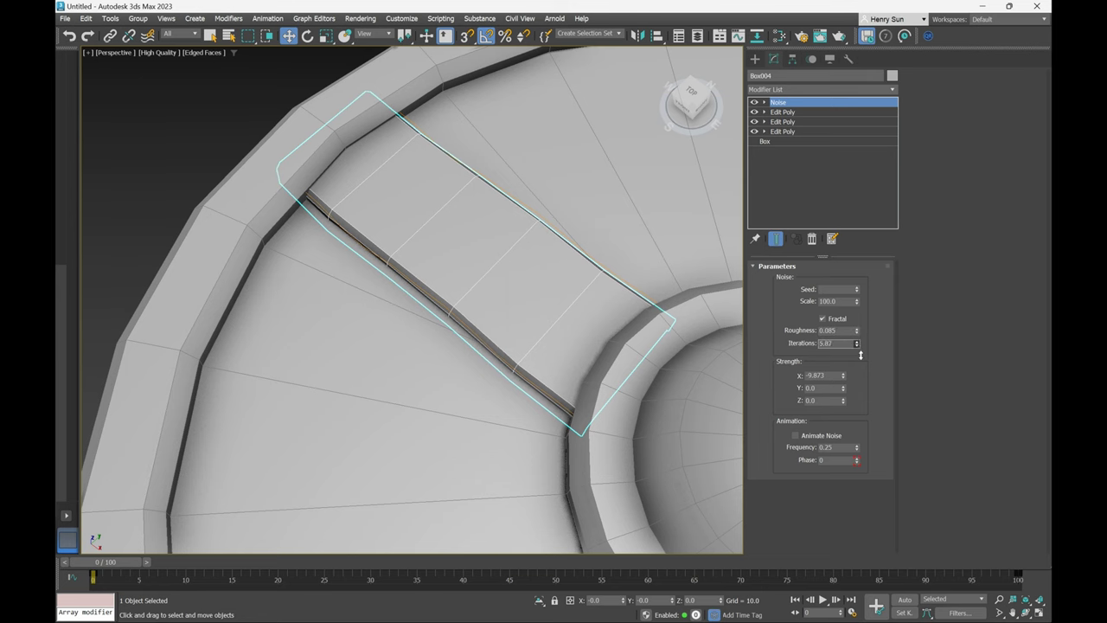
Set the strap's noise Z strength to 0.15 and check the slight unevenness from several angles.
alt+middle_drag(631, 351, 487, 317)
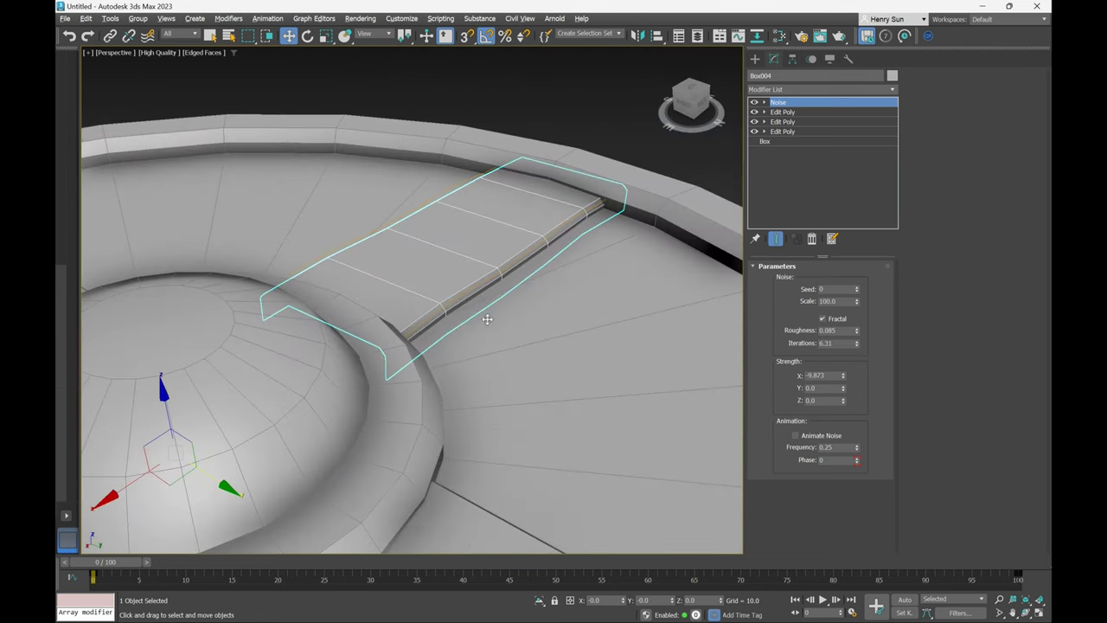
alt+middle_drag(588, 351, 536, 338)
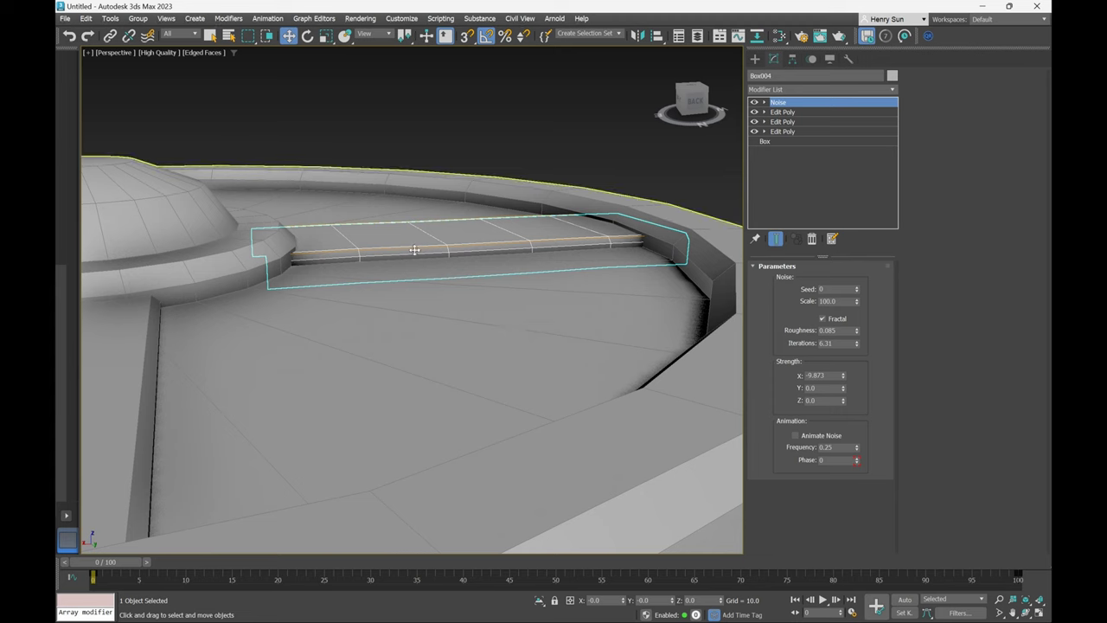
alt+middle_drag(586, 312, 620, 371)
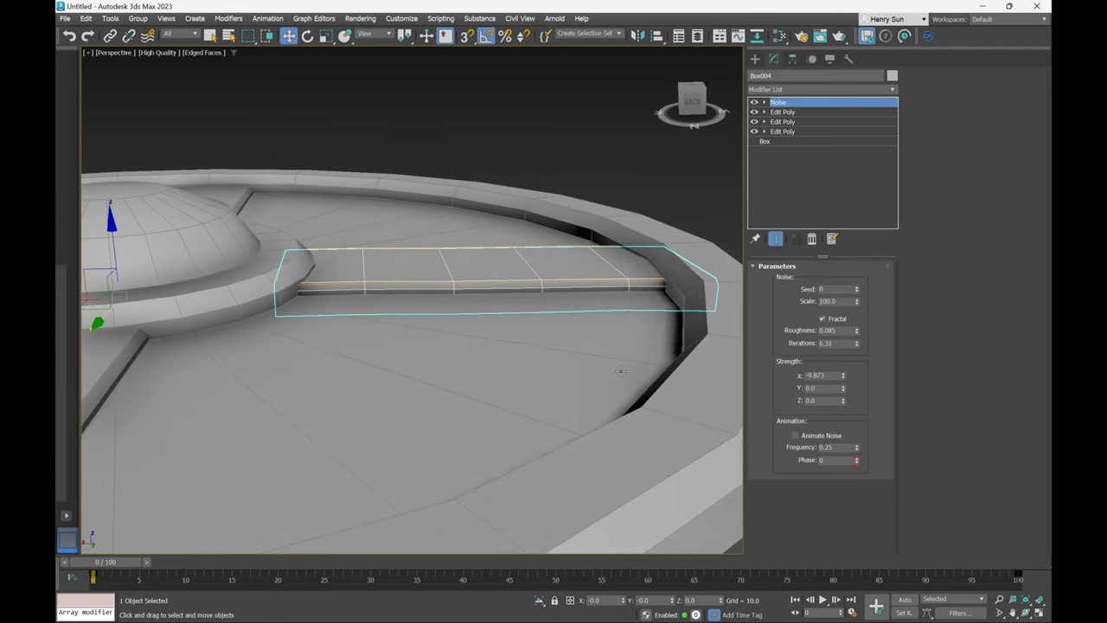
mouse_move(842, 401)
mouse_down()
mouse_move(829, 289)
mouse_move(821, 415)
mouse_move(828, 301)
mouse_move(826, 400)
mouse_up()
mouse_move(436, 310)
alt+middle_down()
mouse_move(526, 308)
mouse_move(456, 302)
alt+middle_up()
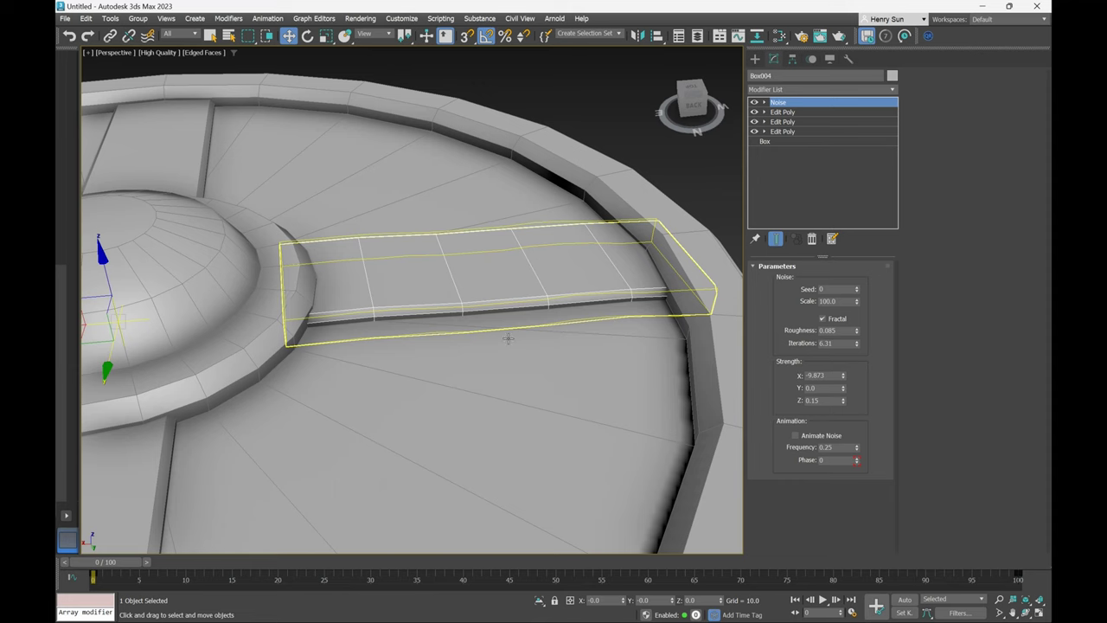
Add an Edit Poly modifier above the strap's Noise modifier.
click(803, 89)
scroll(789, 100, down, 1)
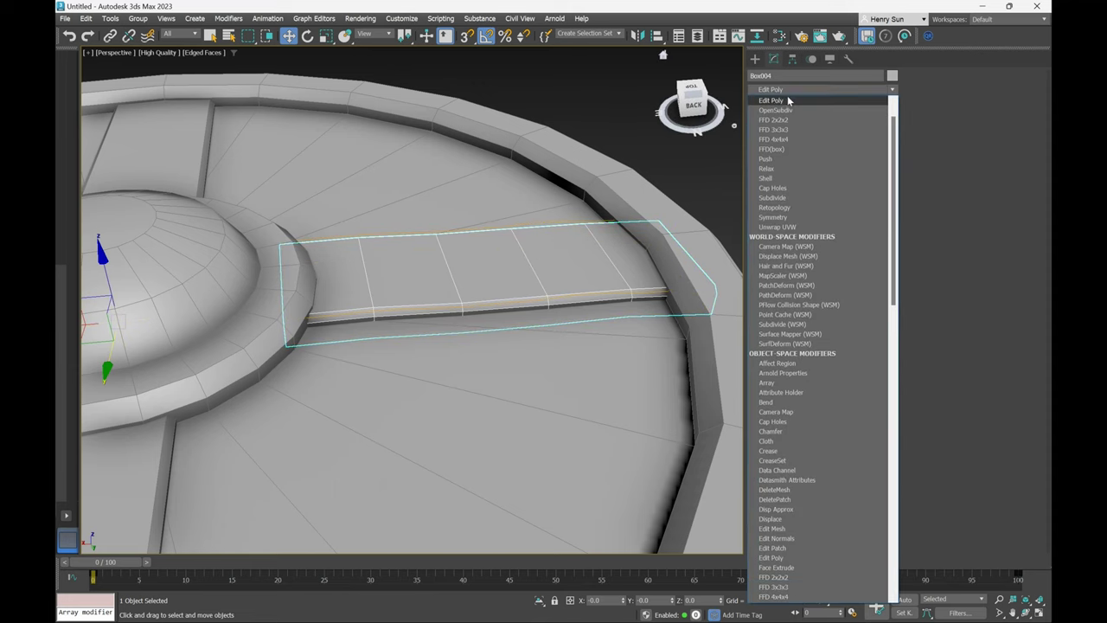
click(775, 103)
Examine the strap's shading and chamfered edge with the edged-faces display switched off, and restore the edge display.
alt+middle_drag(661, 334, 557, 304)
scroll(541, 331, down, 2)
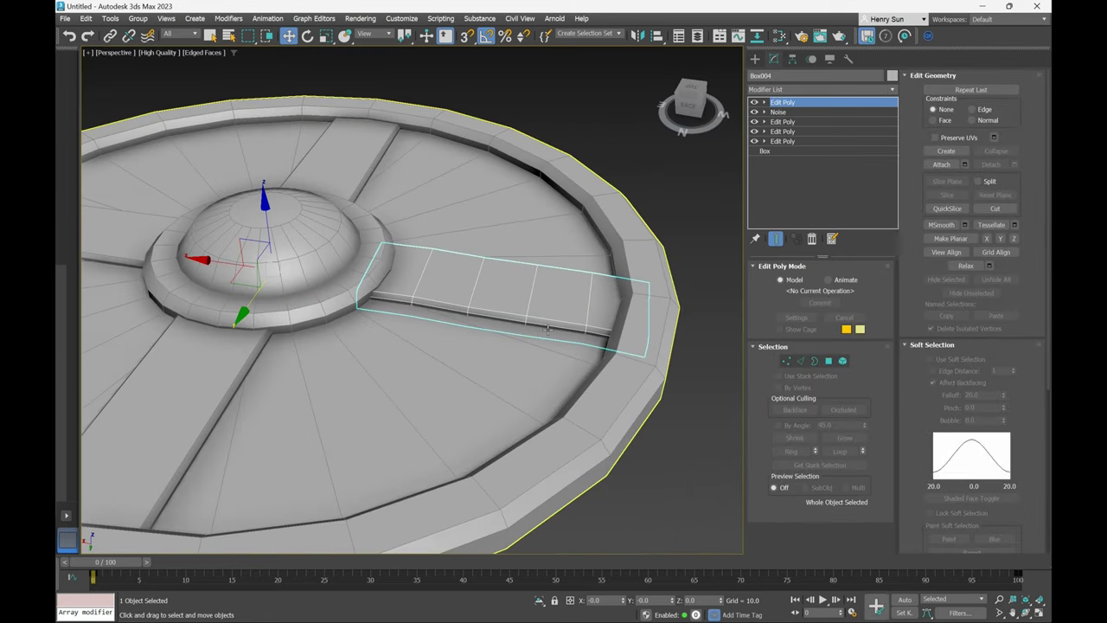
key(F4)
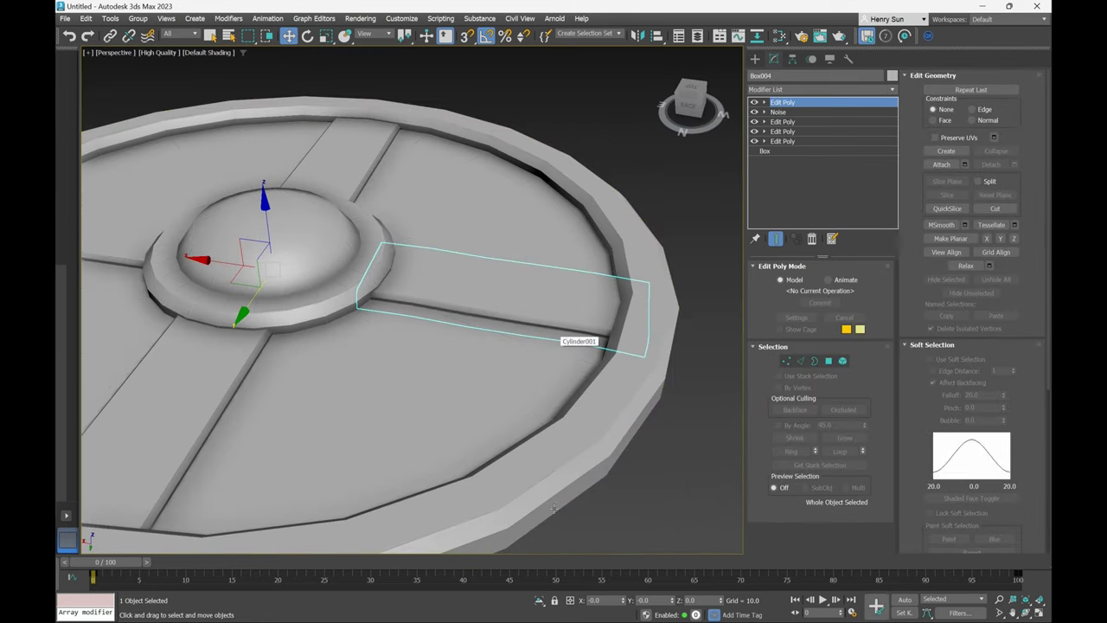
click(653, 461)
mouse_move(518, 362)
alt+middle_down()
mouse_move(531, 366)
mouse_move(533, 390)
mouse_move(541, 358)
mouse_move(508, 362)
alt+middle_up()
scroll(541, 374, down, 2)
click(511, 318)
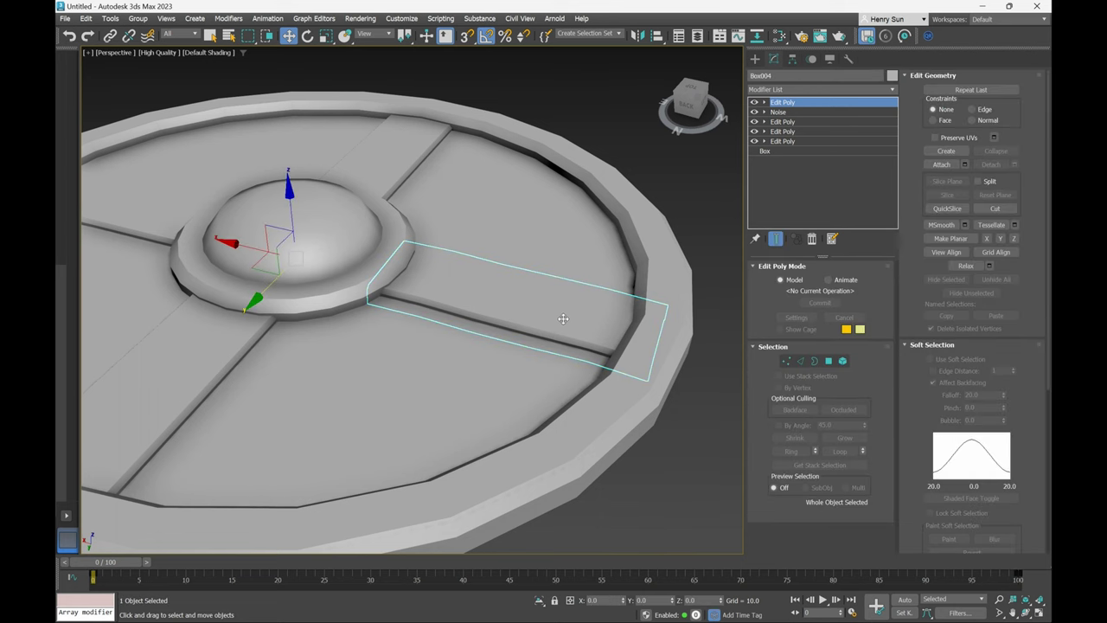
scroll(563, 318, up, 4)
middle_drag(475, 324, 496, 315)
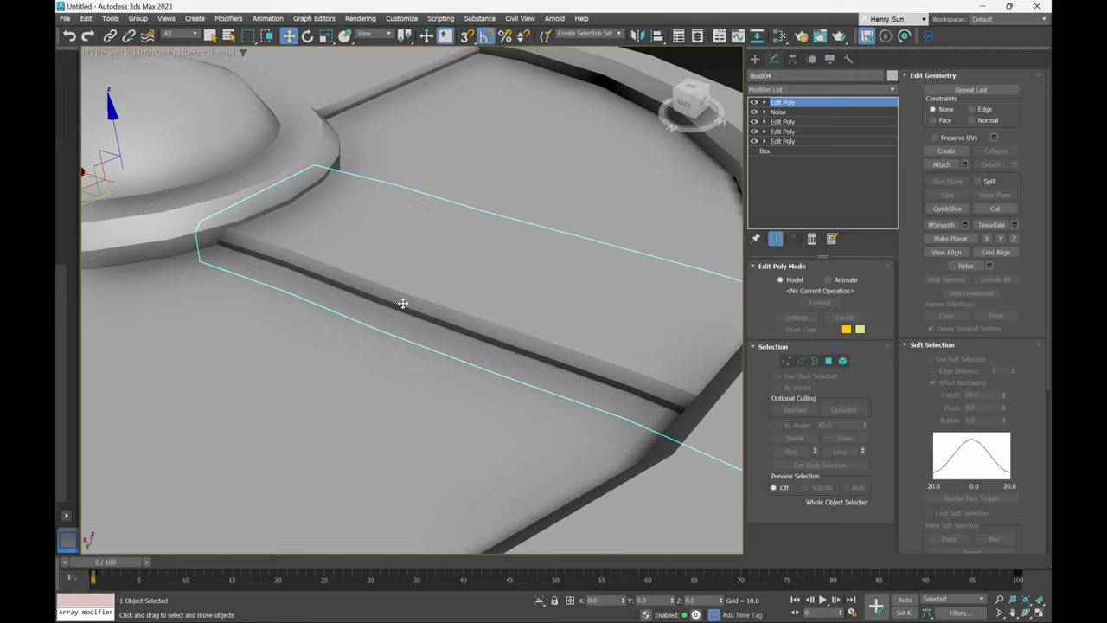
middle_drag(470, 288, 520, 321)
key(F4)
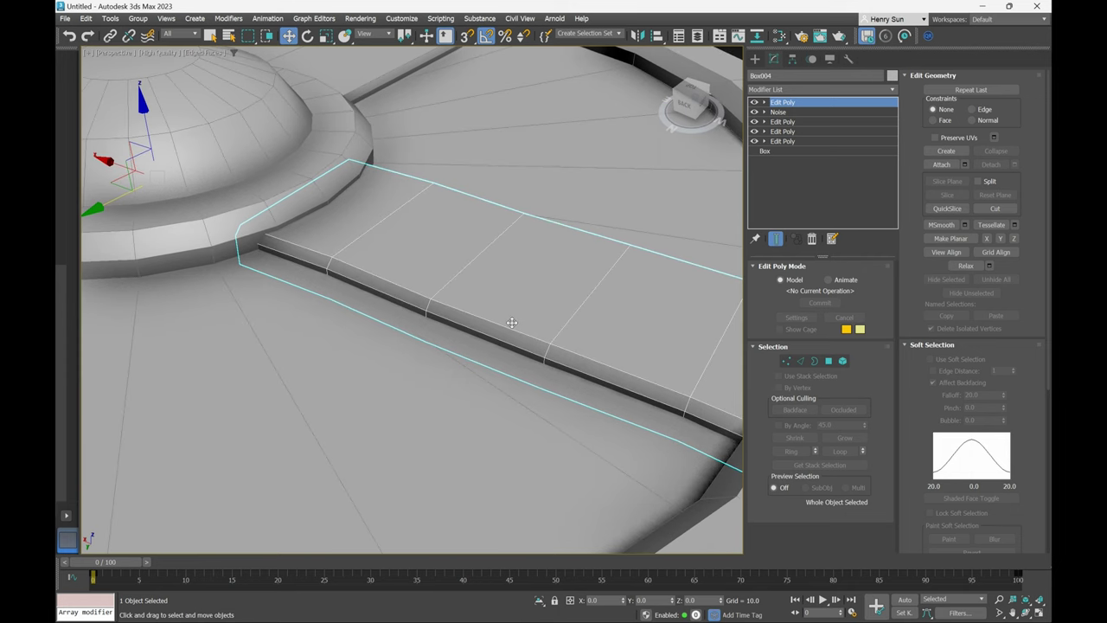
scroll(512, 322, up, 5)
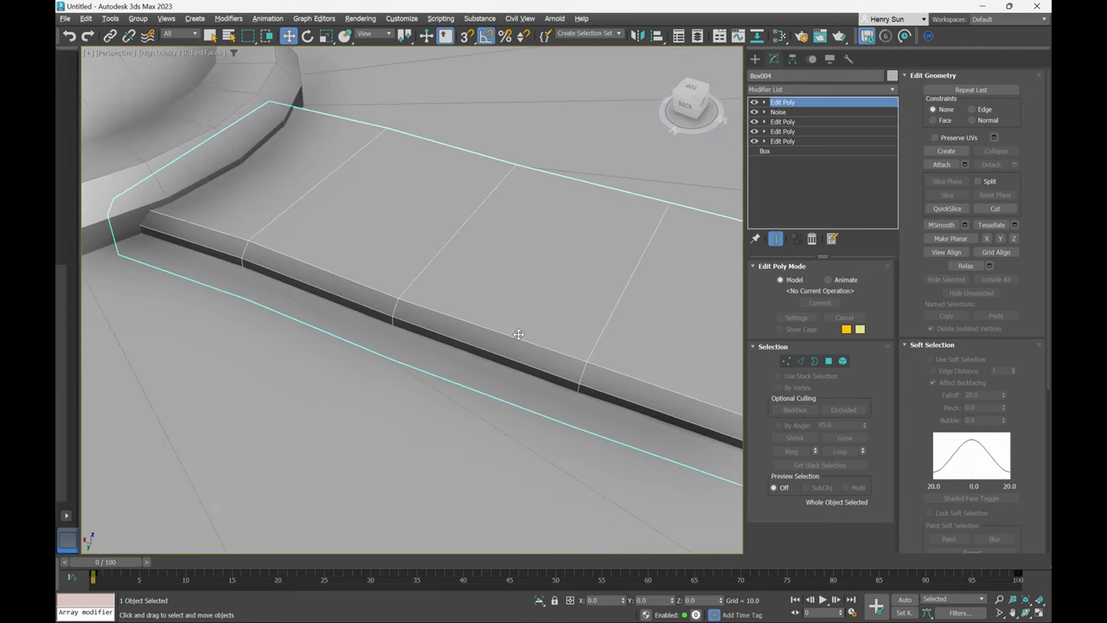
scroll(516, 333, down, 2)
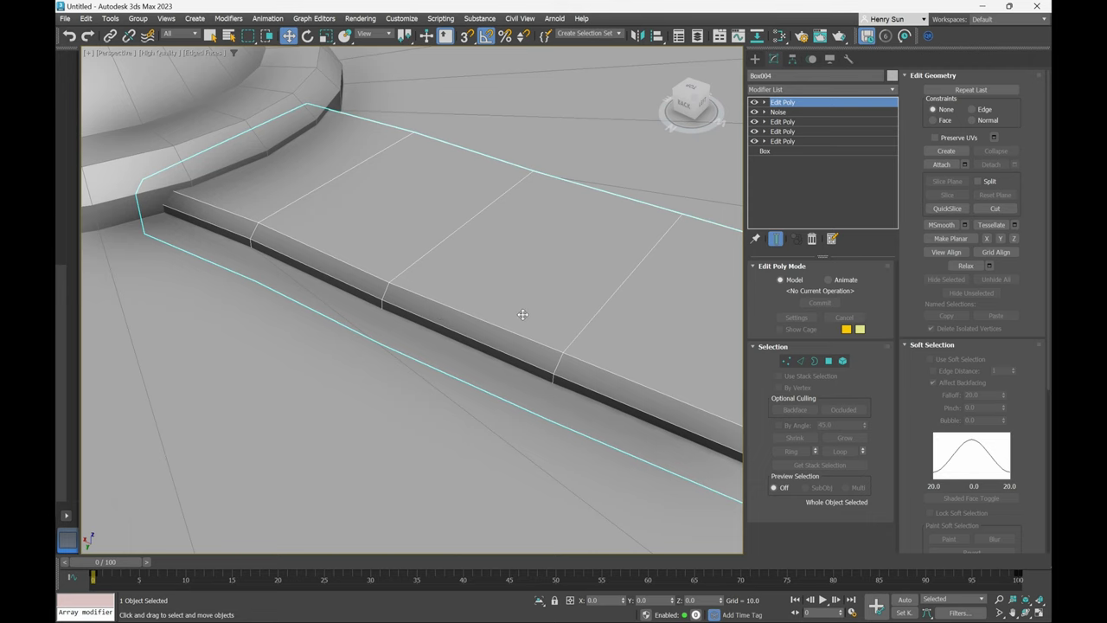
Isolate the strap and enter vertex editing in its top Edit Poly modifier.
key(alt+q)
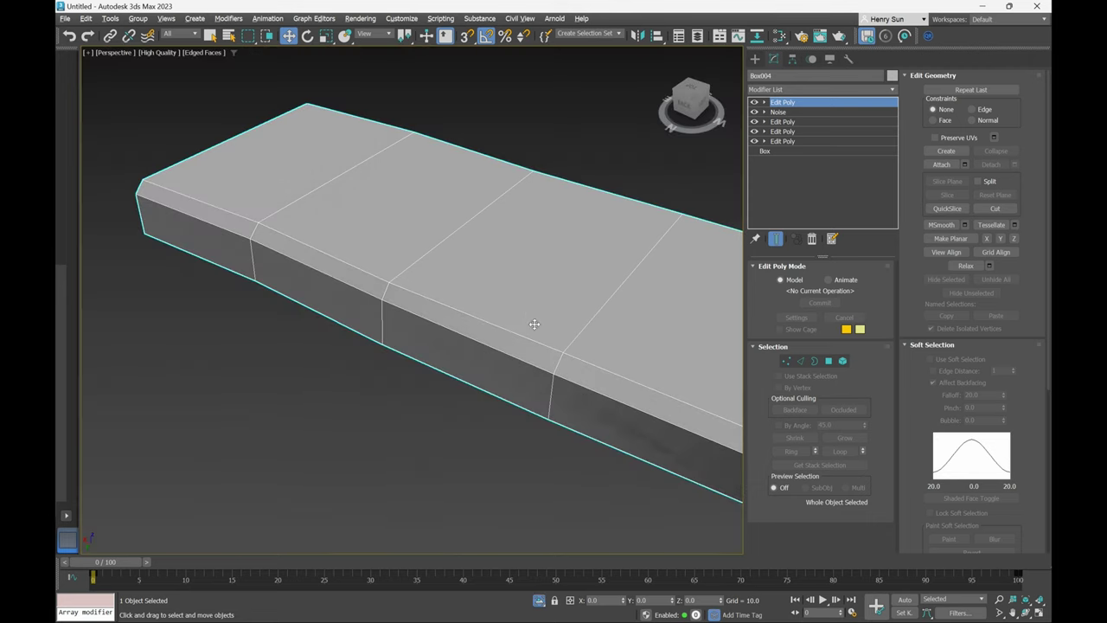
alt+middle_drag(478, 349, 479, 343)
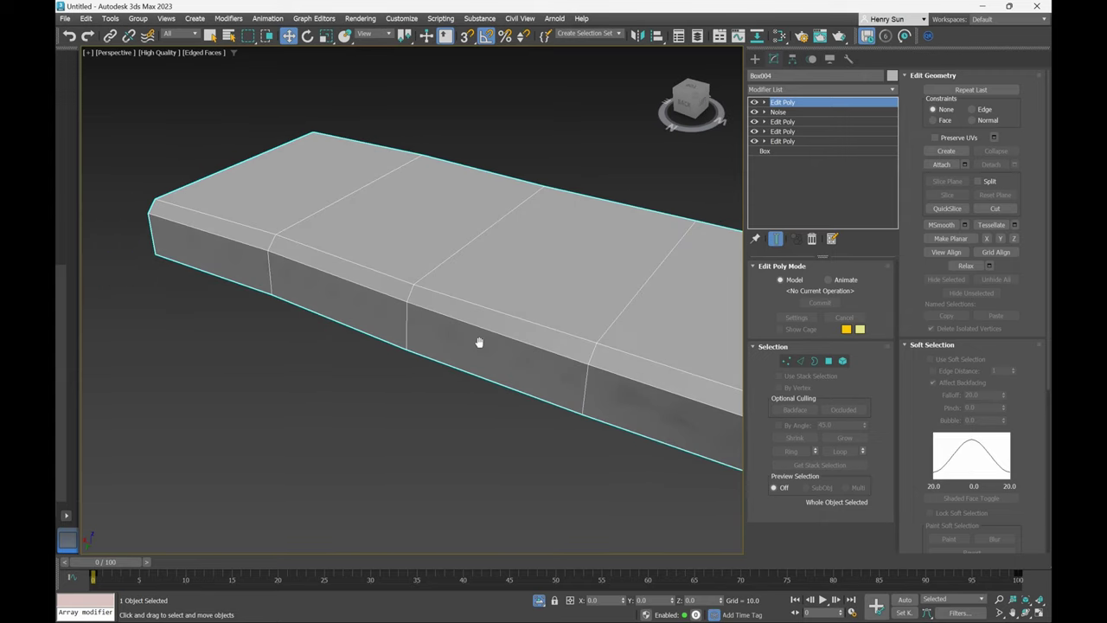
click(786, 362)
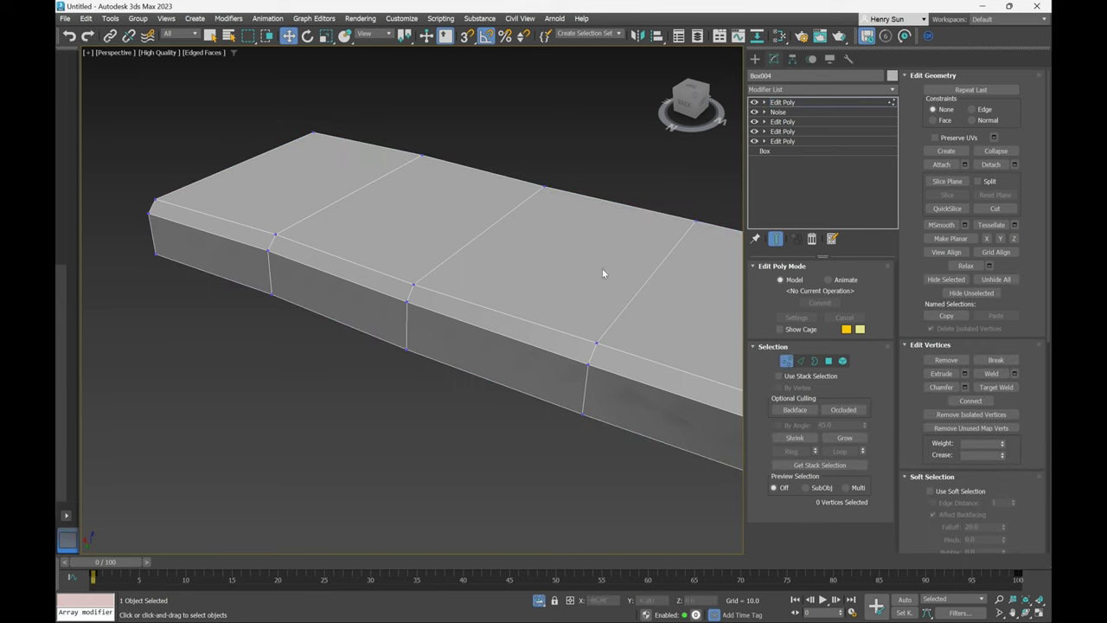
alt+middle_drag(592, 242, 527, 328)
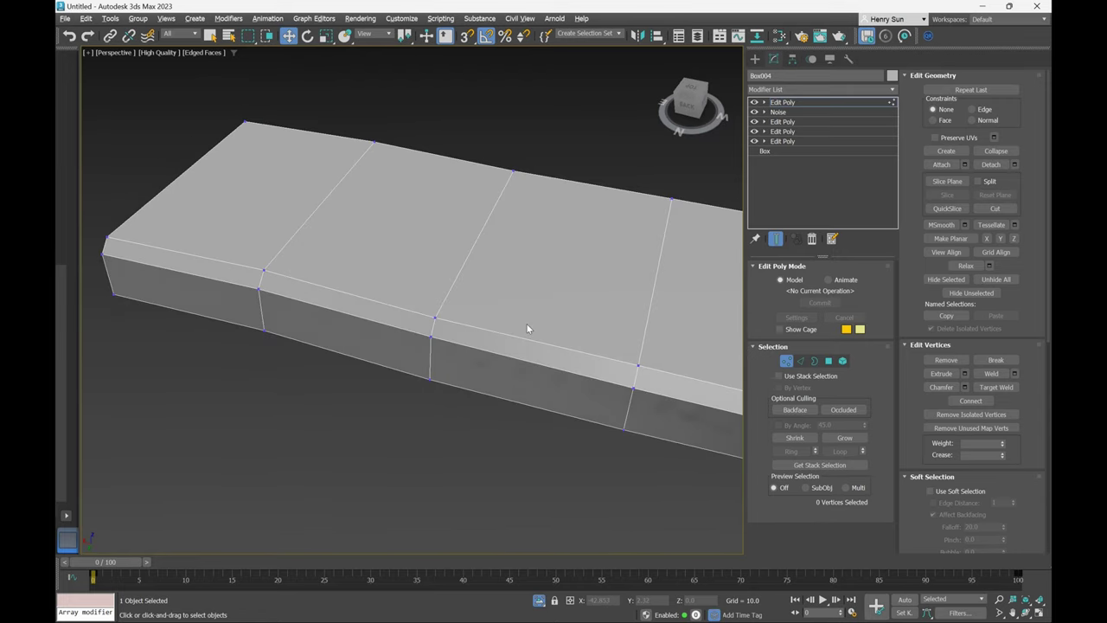
Cut two diverging lines from a lower side vertex across the chamfer, meeting at one point on the next crosswise edge of the top face.
key(alt+c)
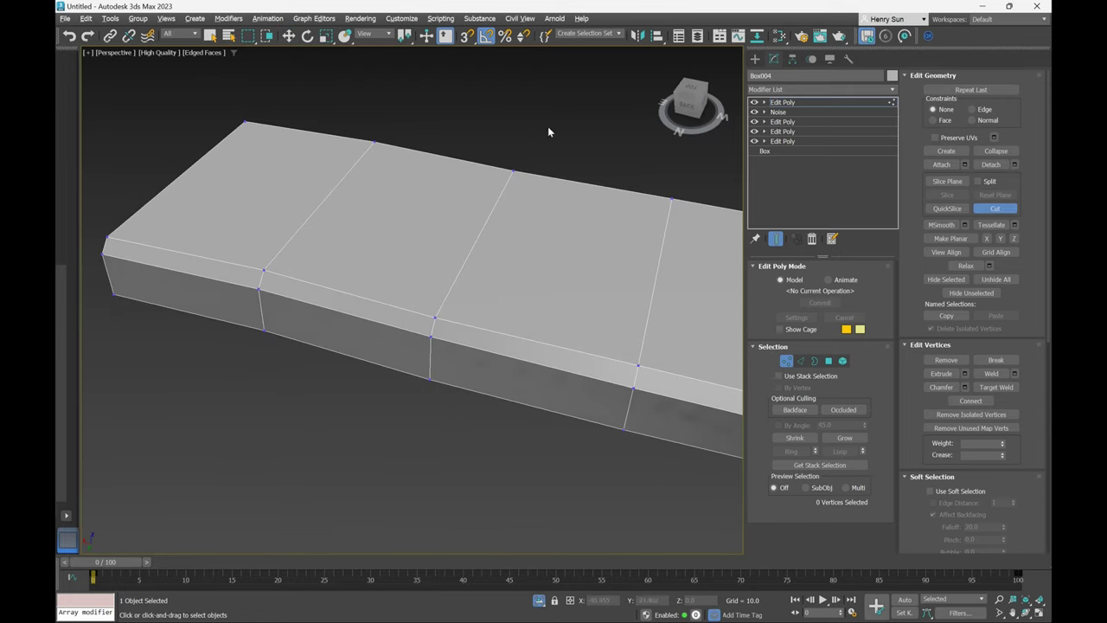
alt+middle_drag(511, 303, 611, 274)
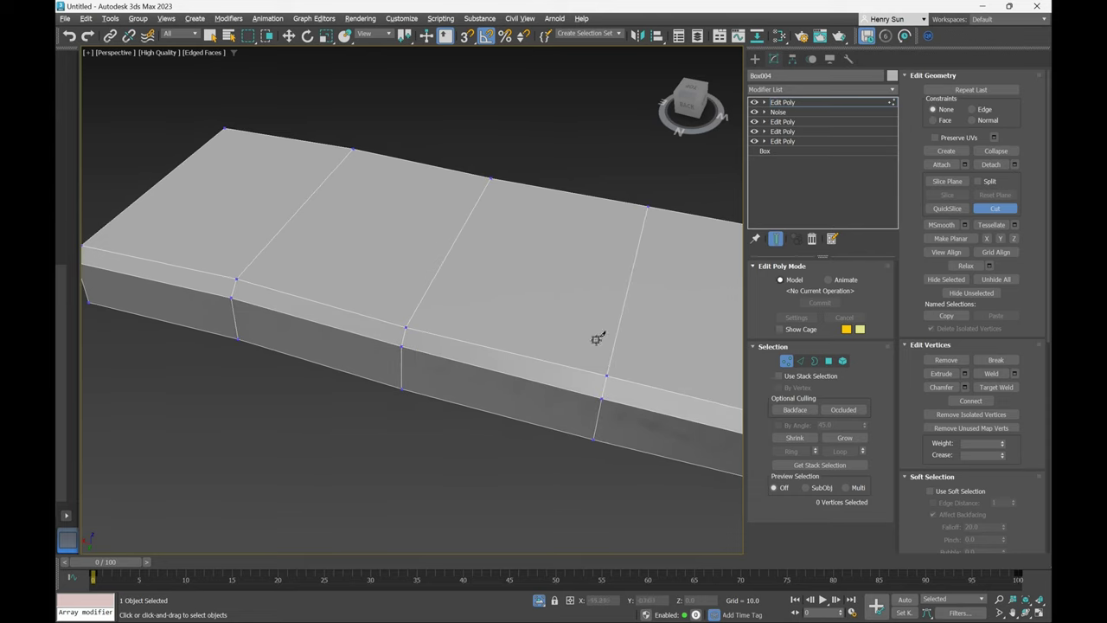
click(402, 389)
click(458, 362)
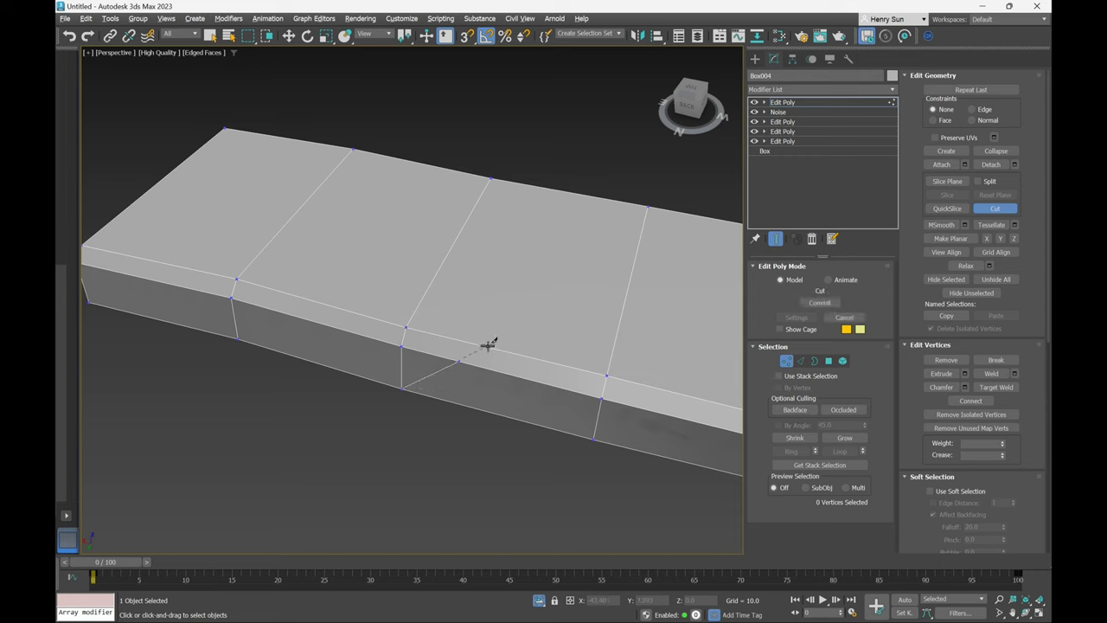
click(489, 345)
click(622, 304)
click(527, 355)
alt+middle_drag(519, 403, 479, 410)
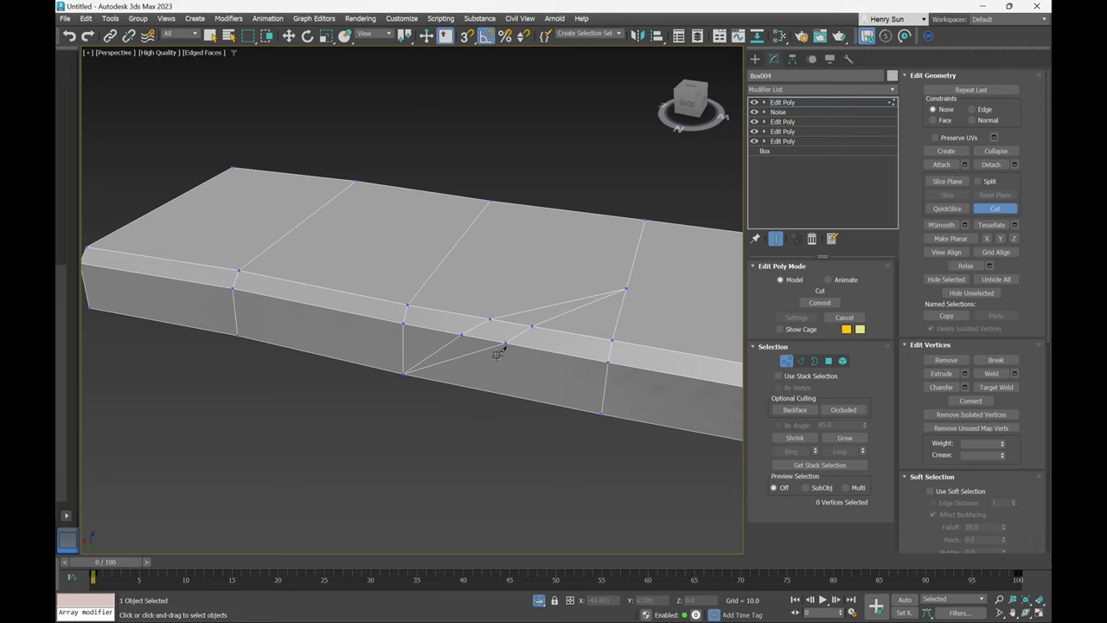
right_click(542, 361)
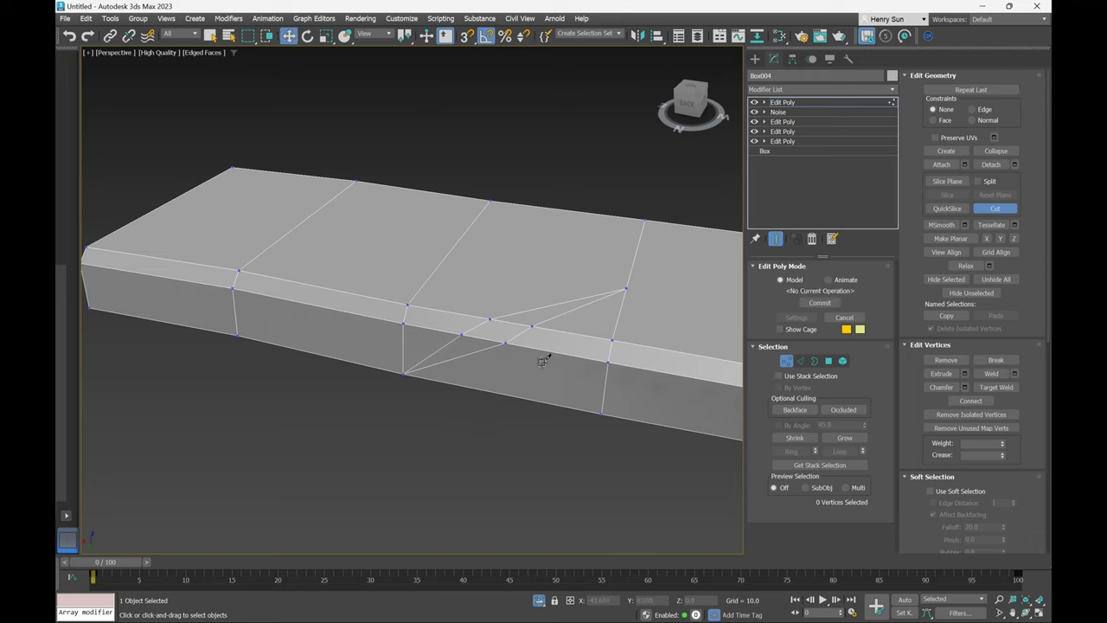
right_click(542, 361)
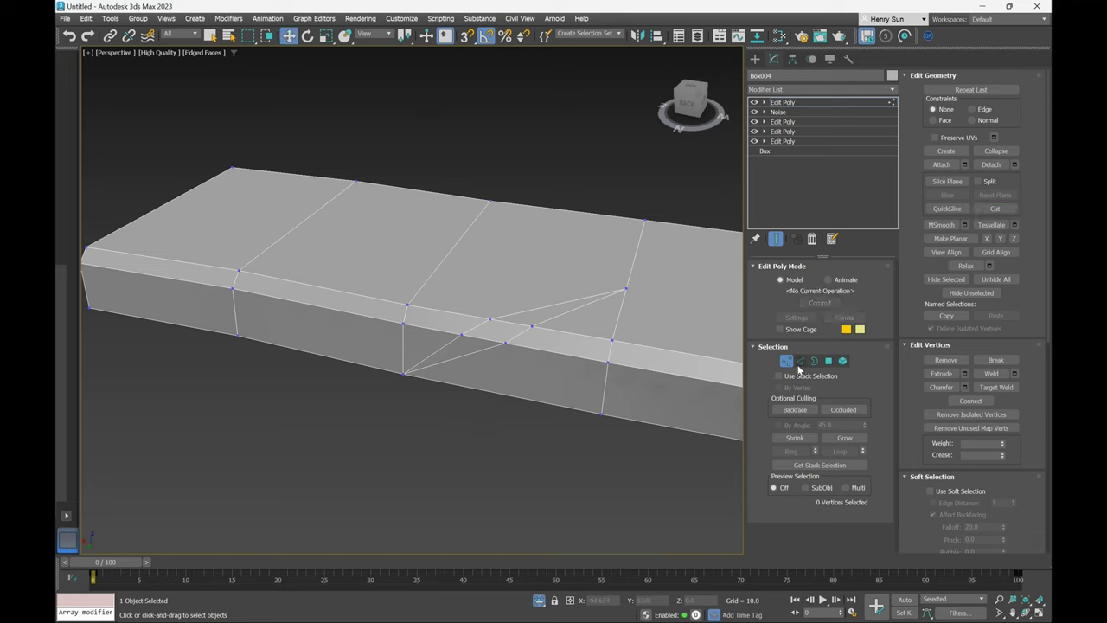
Remove the two short chamfer edge pieces enclosed between the diagonal cut lines.
key(2)
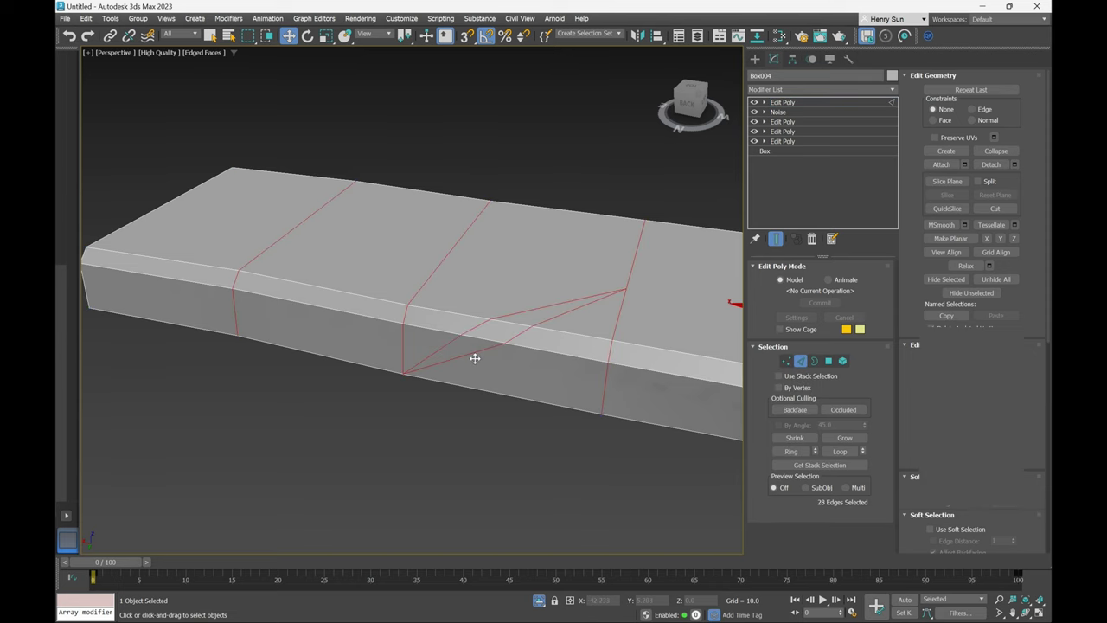
scroll(481, 362, up, 5)
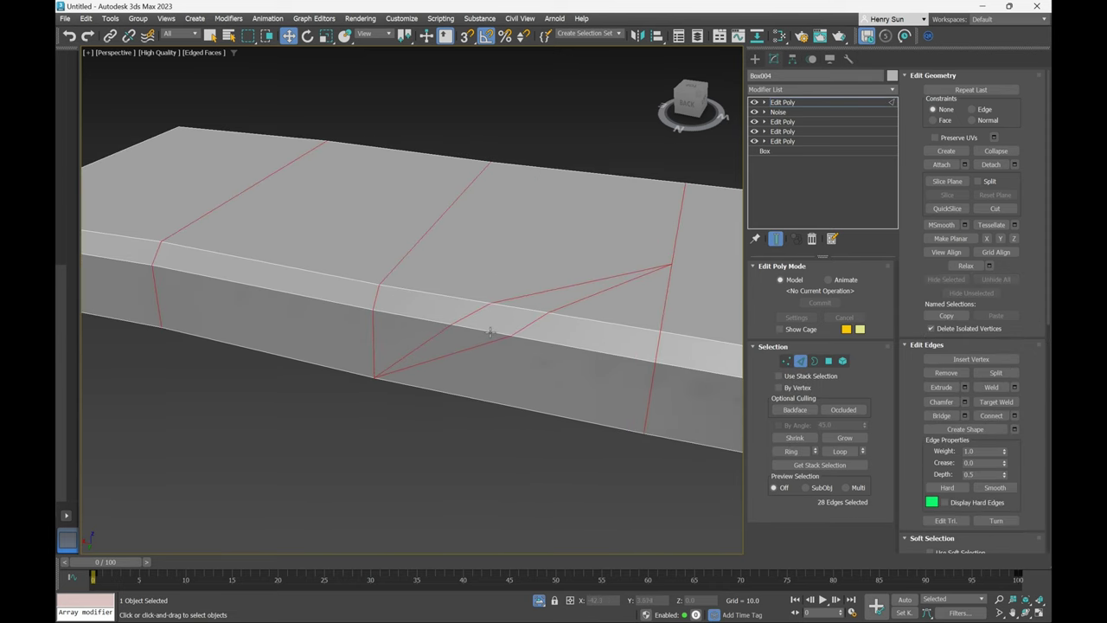
click(491, 331)
ctrl+click(517, 305)
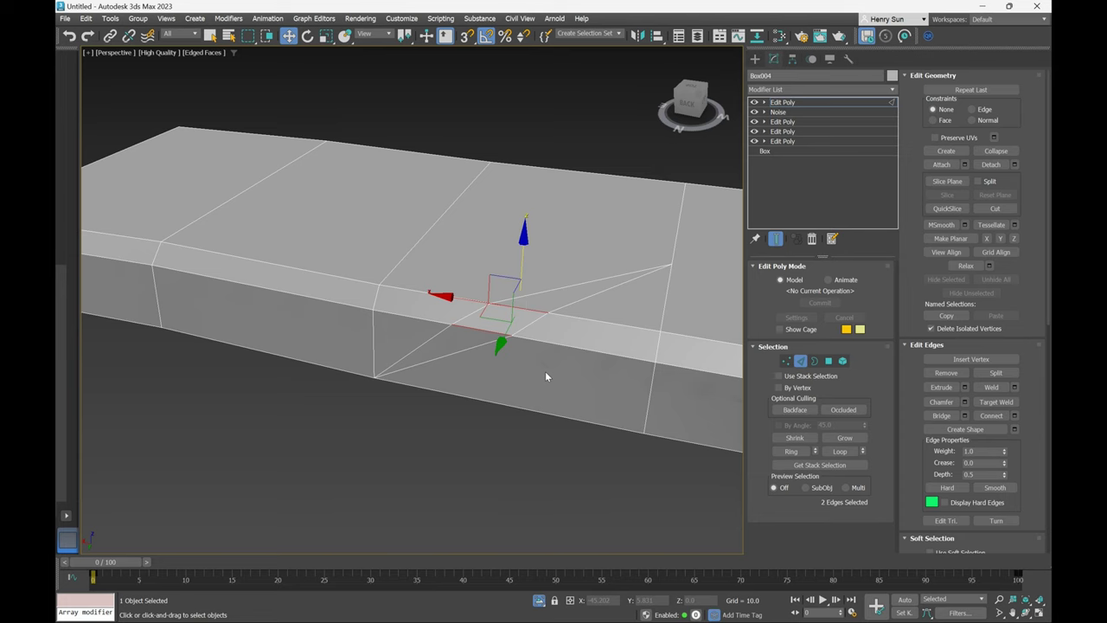
key(BackSpace)
alt+middle_drag(550, 370, 616, 281)
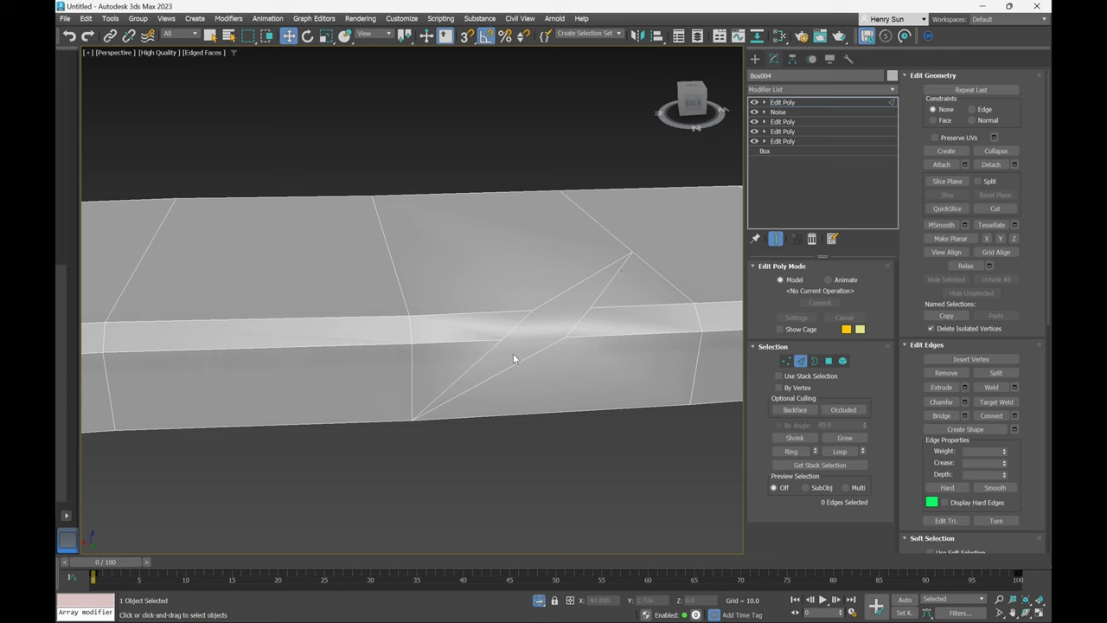
Cut supporting edges from the notch's upper chamfer corner to the strap's far edge and from its lower corner to the neighbouring bottom vertex.
key(1)
alt+middle_drag(511, 354, 470, 370)
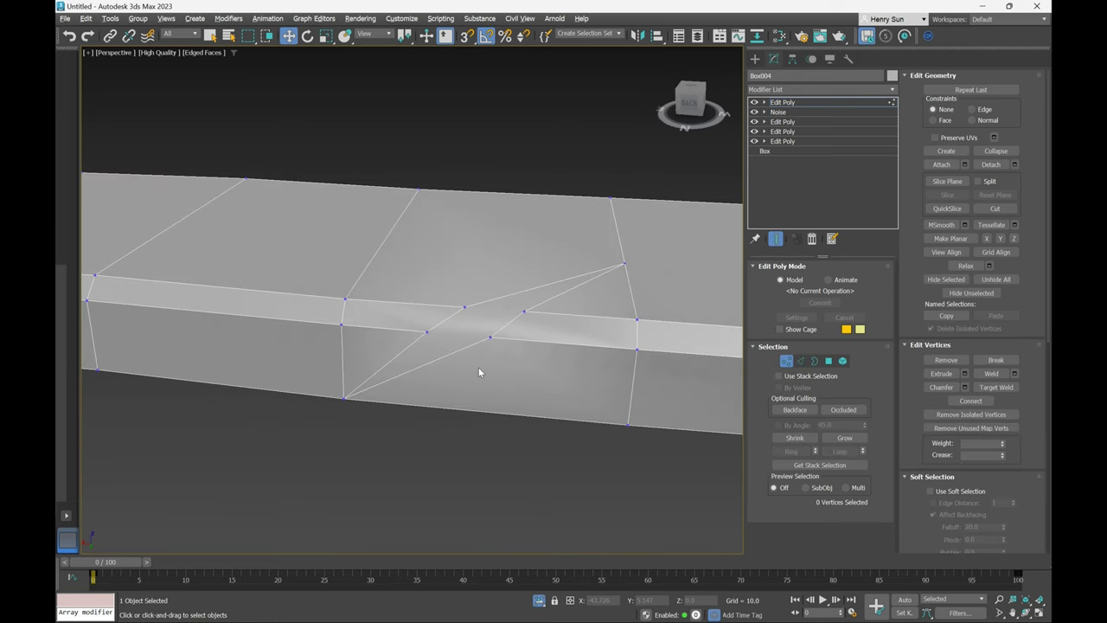
key(alt+c)
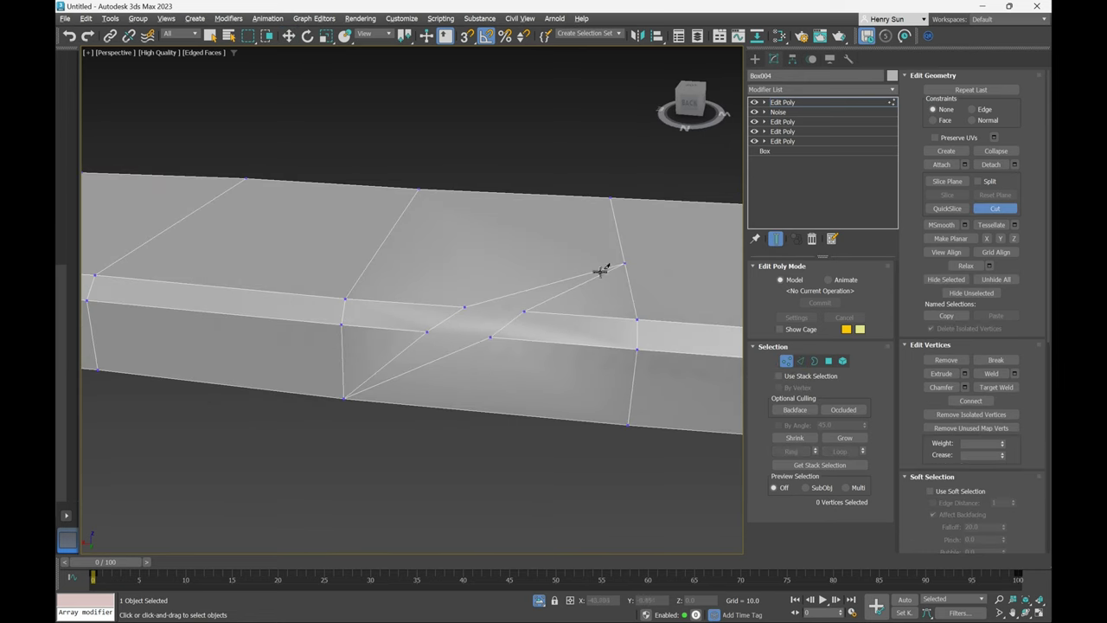
alt+middle_drag(511, 310, 500, 331)
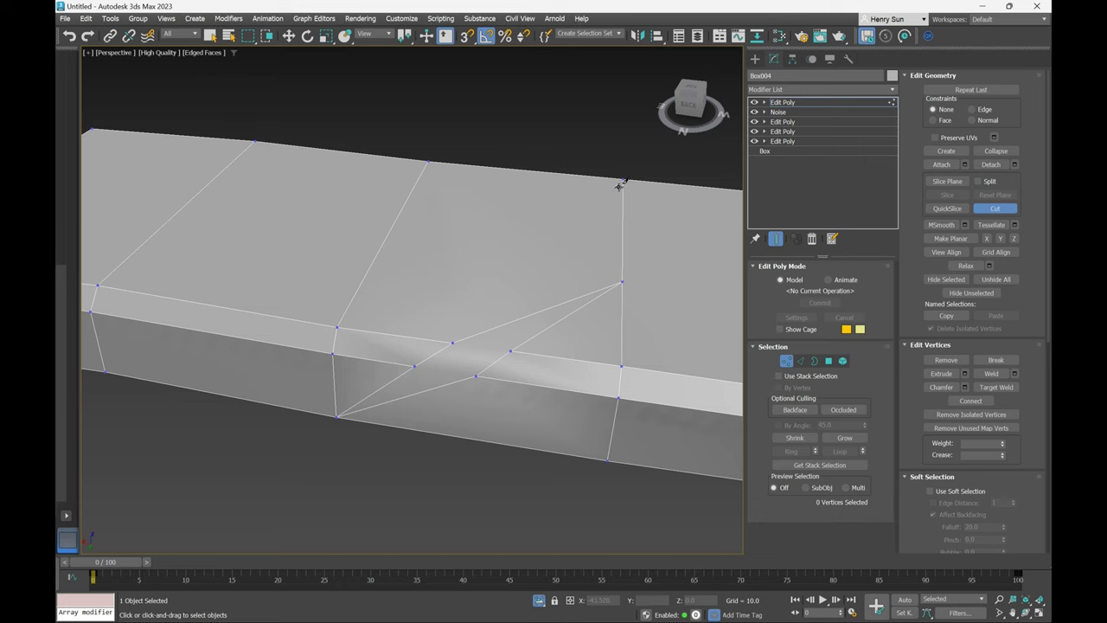
click(453, 342)
click(428, 161)
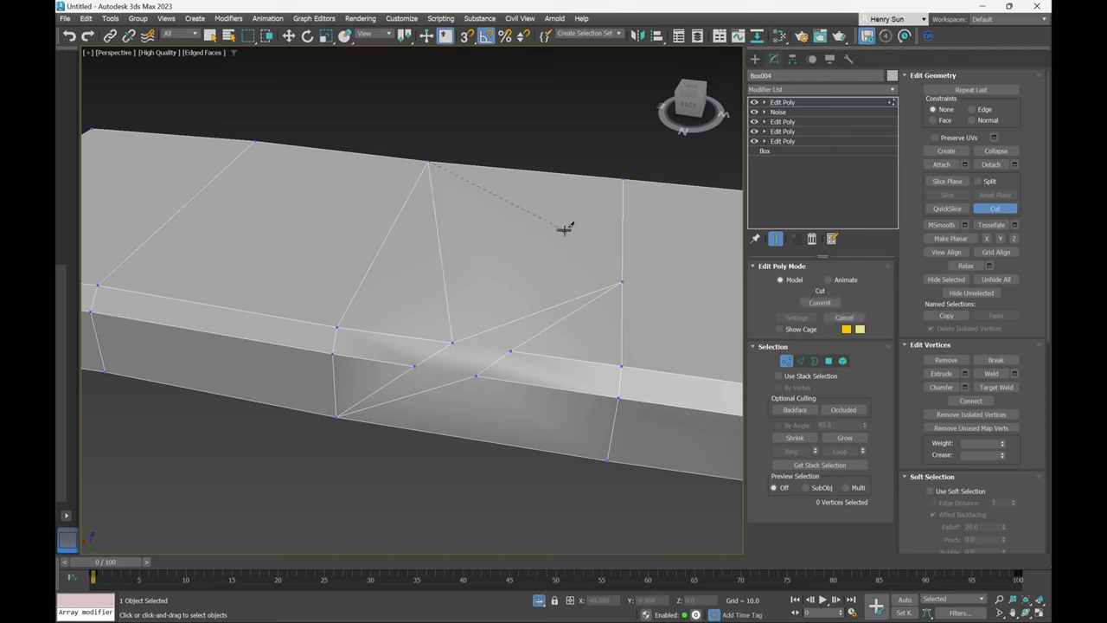
alt+middle_drag(511, 378, 494, 321)
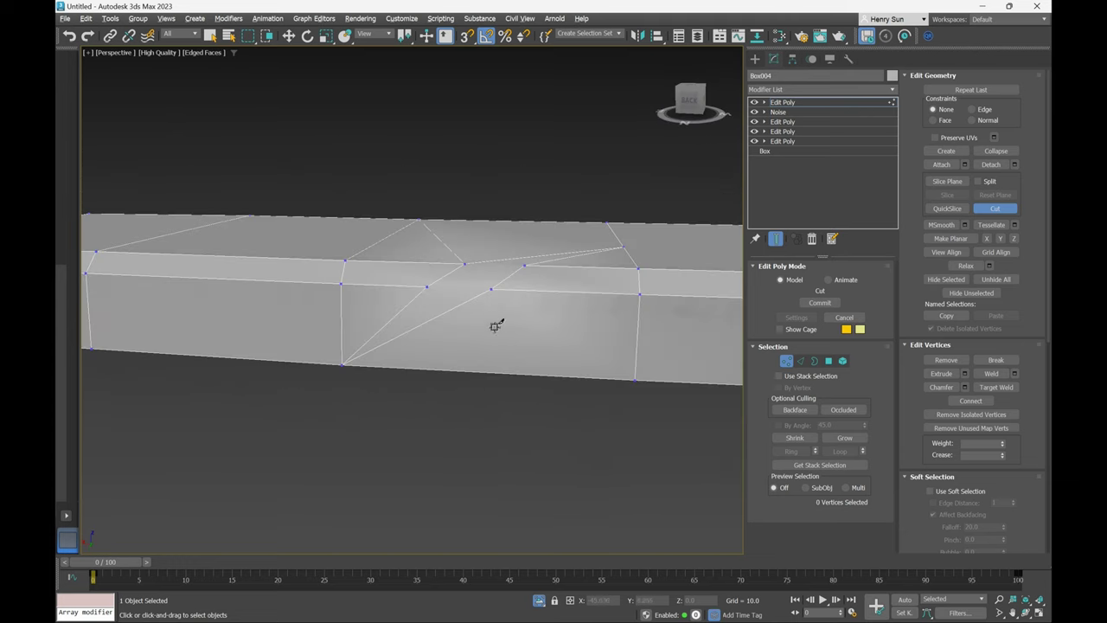
click(490, 289)
click(636, 378)
alt+middle_drag(507, 302, 513, 327)
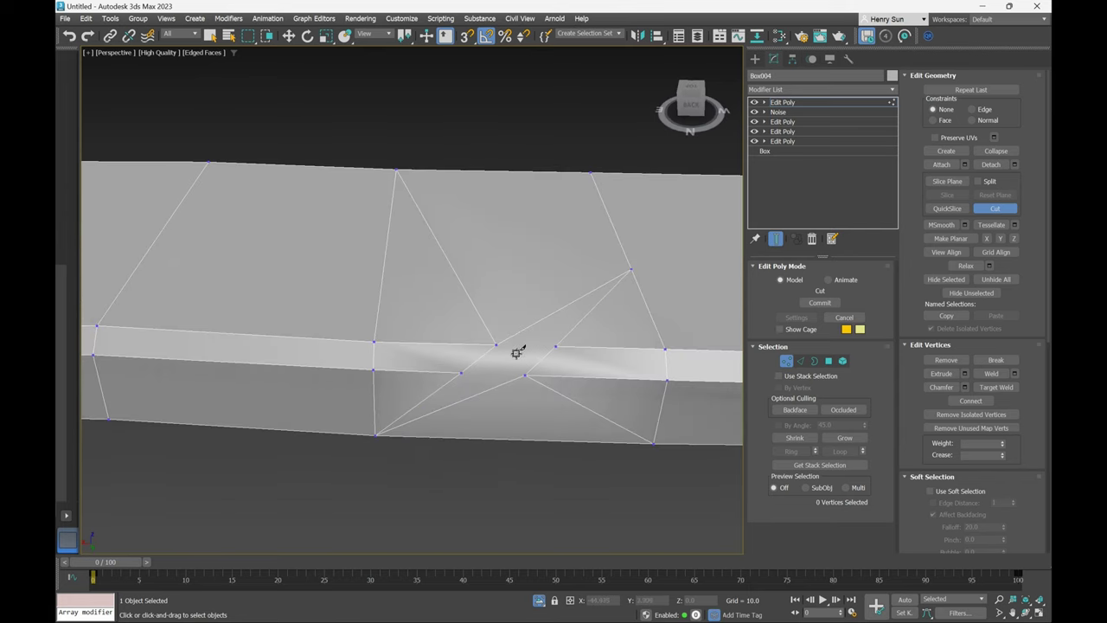
Cut a centre line through the diagonal notch from its lower side vertex to its tip on the top face.
click(376, 433)
click(632, 269)
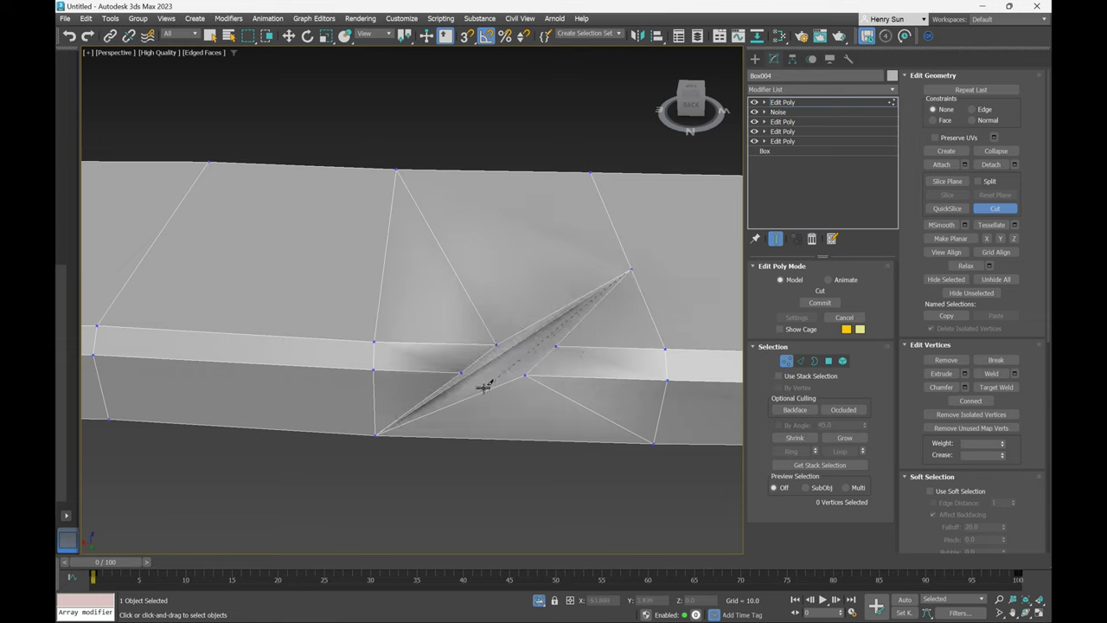
alt+middle_drag(487, 383, 440, 376)
alt+middle_drag(450, 329, 452, 379)
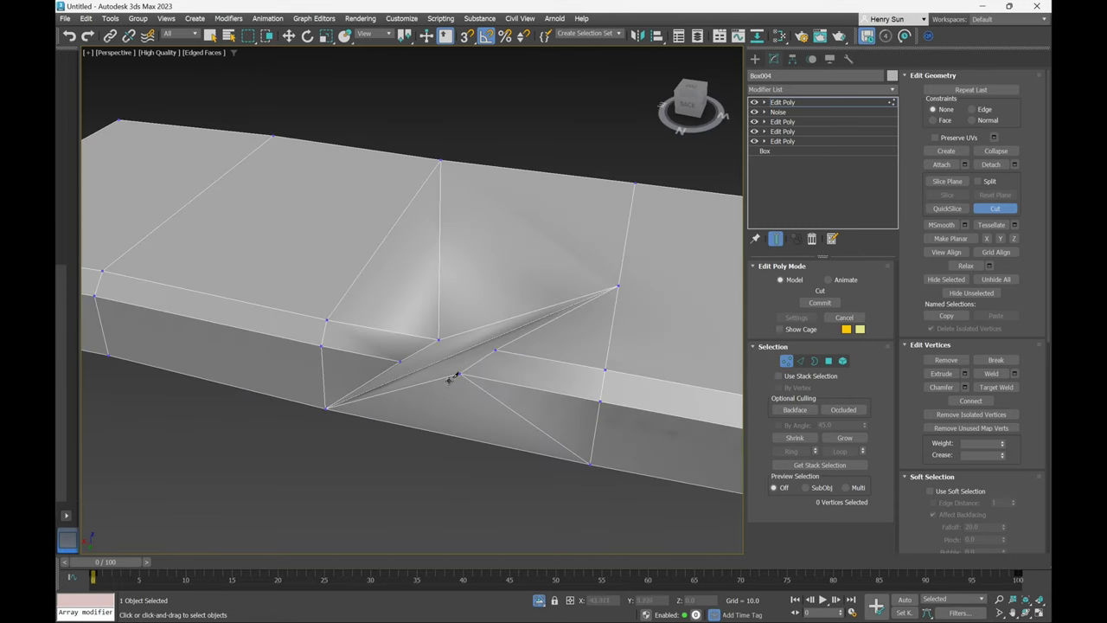
Cut two short crosswise edges through the notch's centre line, joining its opposite corners along both chamfer borders.
scroll(437, 384, up, 5)
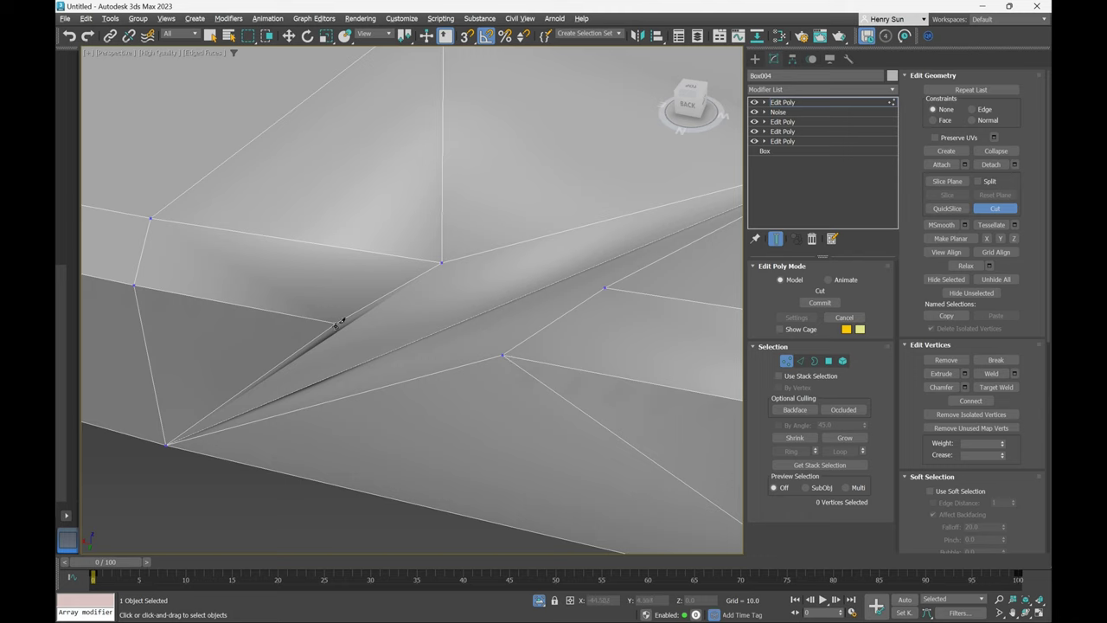
click(337, 323)
click(411, 342)
click(502, 354)
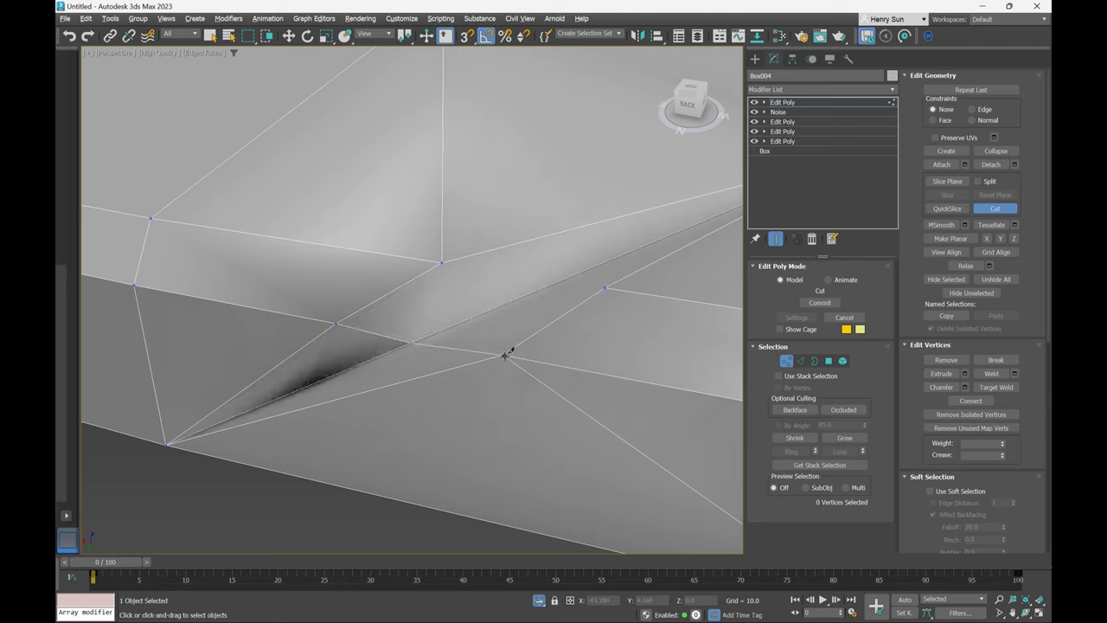
right_click(508, 295)
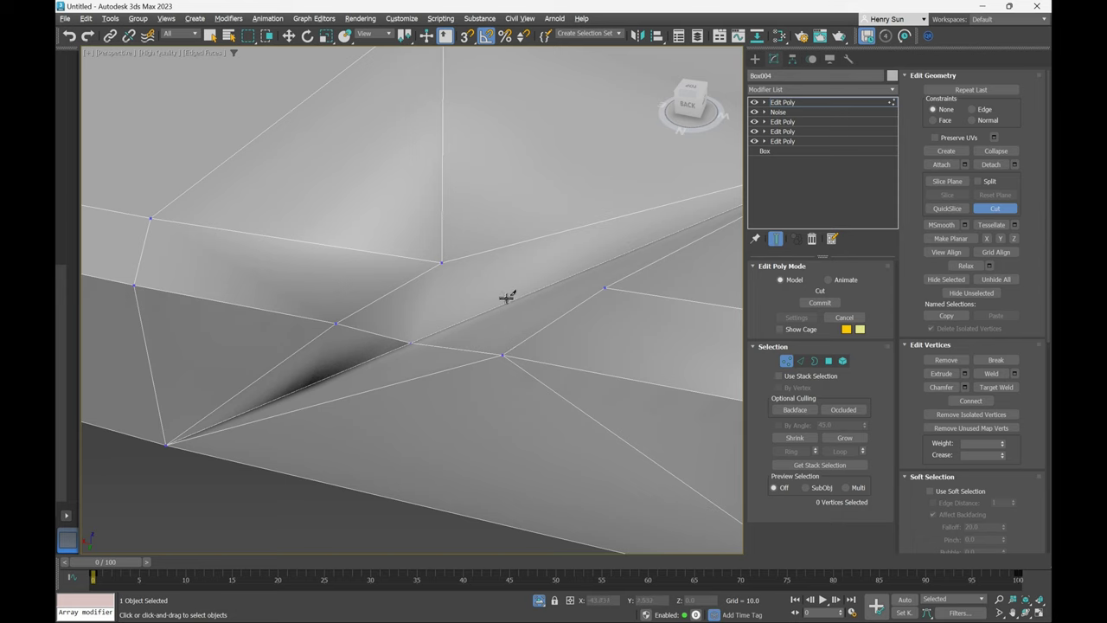
click(442, 261)
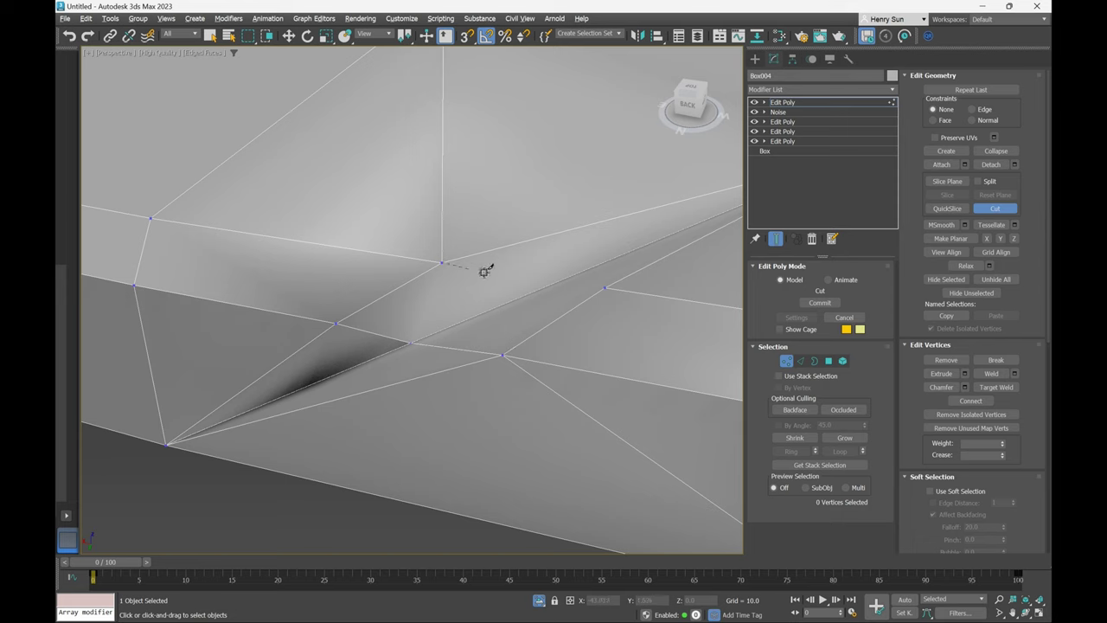
click(537, 289)
scroll(539, 290, down, 4)
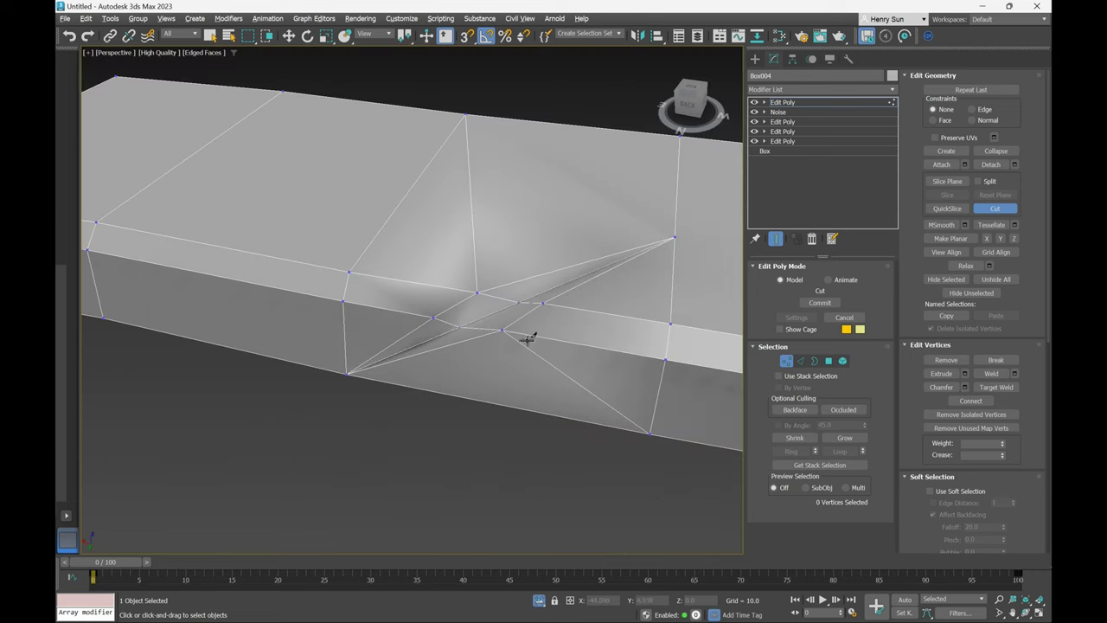
Finish cutting and move the two chamfer border vertices on one side of the notch along the strap's edge.
middle_drag(528, 338, 532, 303)
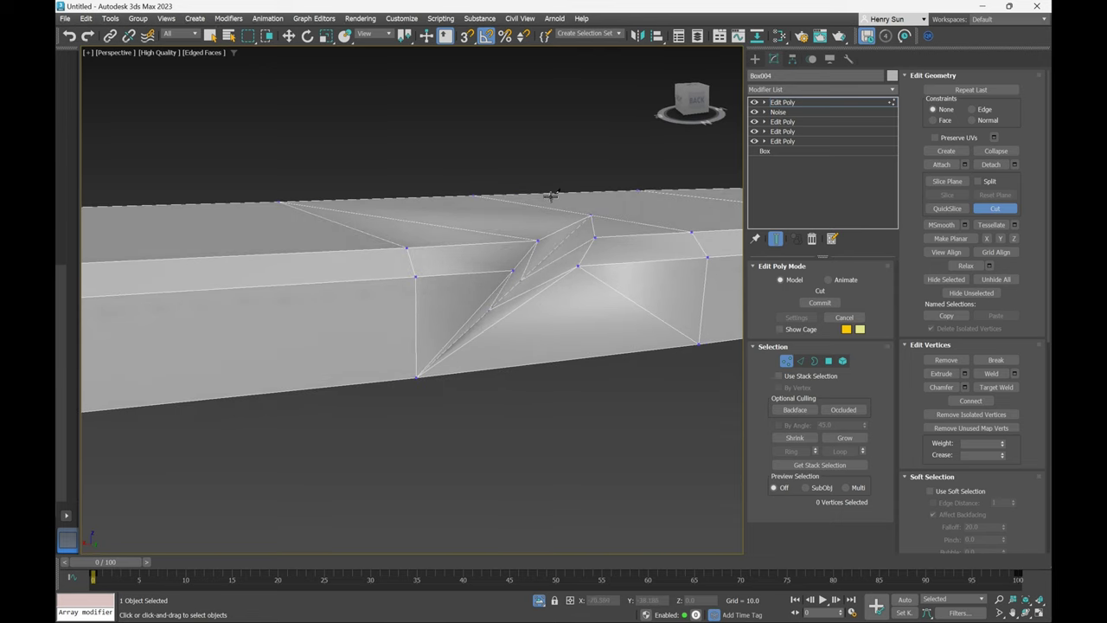
click(986, 212)
scroll(537, 242, up, 2)
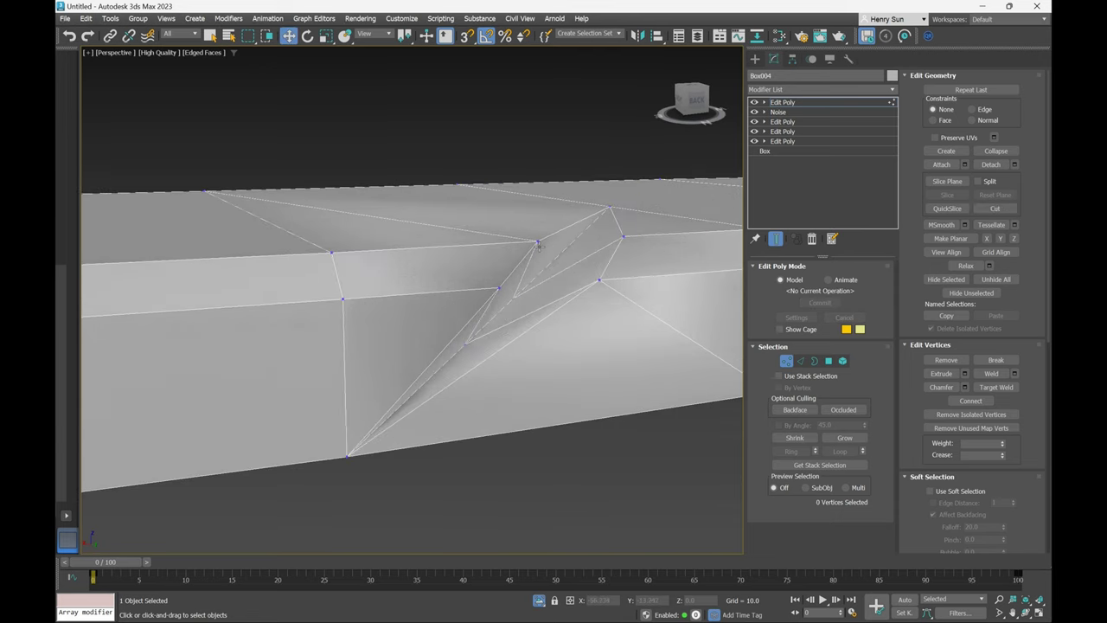
click(537, 243)
alt+middle_drag(499, 289, 475, 290)
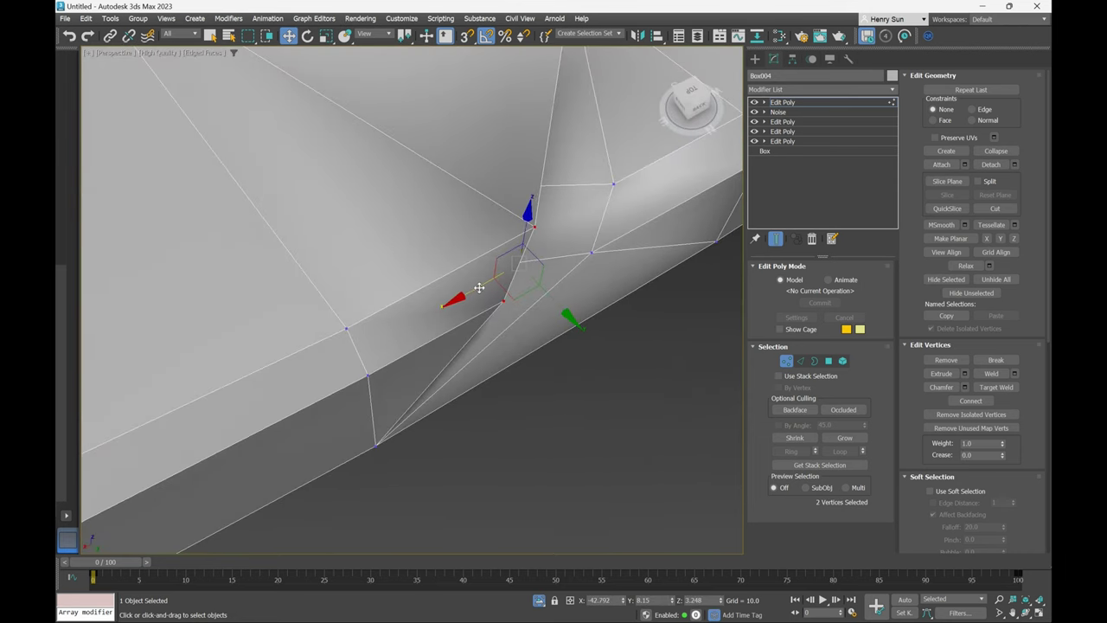
drag(475, 289, 488, 252)
Reposition the inner vertices along the notch's centre line horizontally to reshape its valley.
click(519, 235)
alt+middle_drag(508, 256, 470, 249)
click(484, 287)
alt+middle_drag(486, 287, 448, 296)
drag(443, 293, 449, 300)
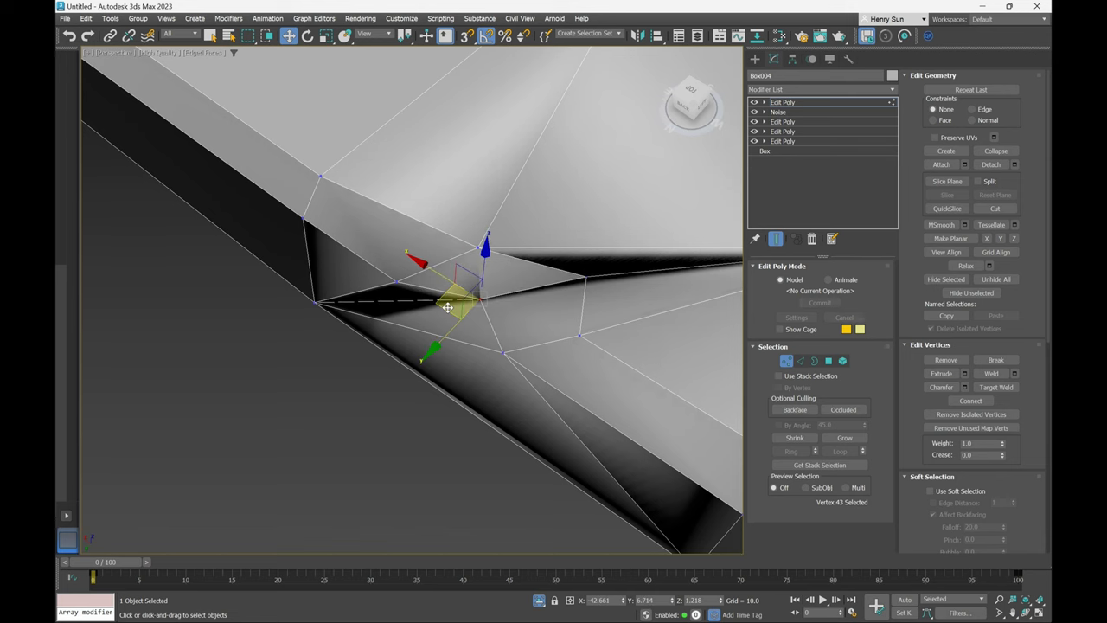
alt+middle_drag(449, 300, 597, 265)
click(557, 280)
drag(576, 258, 585, 268)
alt+middle_drag(585, 267, 468, 286)
click(785, 361)
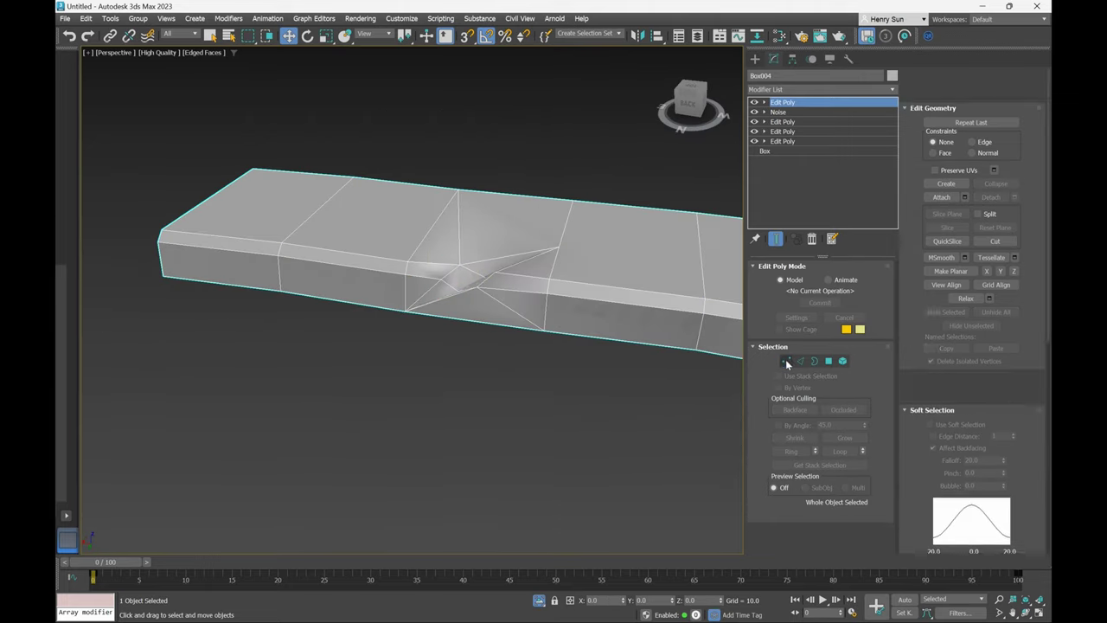
Examine the notch's shading on the deselected strap with edge display turned off.
click(523, 389)
middle_drag(525, 389, 482, 409)
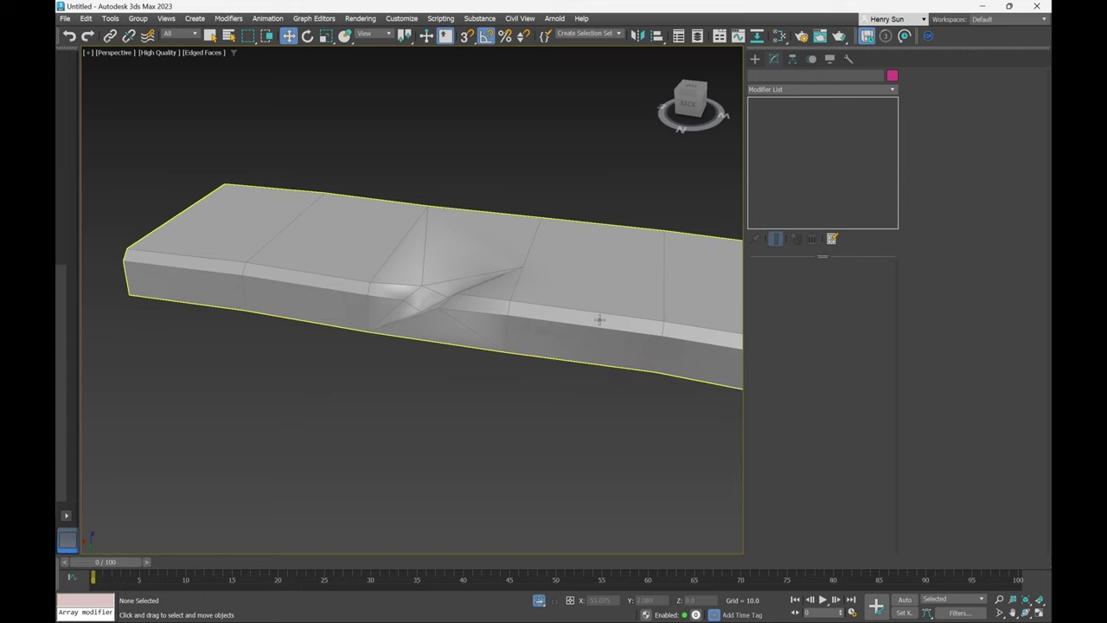
alt+middle_drag(463, 232, 492, 275)
alt+middle_drag(389, 262, 389, 274)
scroll(389, 275, up, 2)
middle_drag(468, 240, 372, 280)
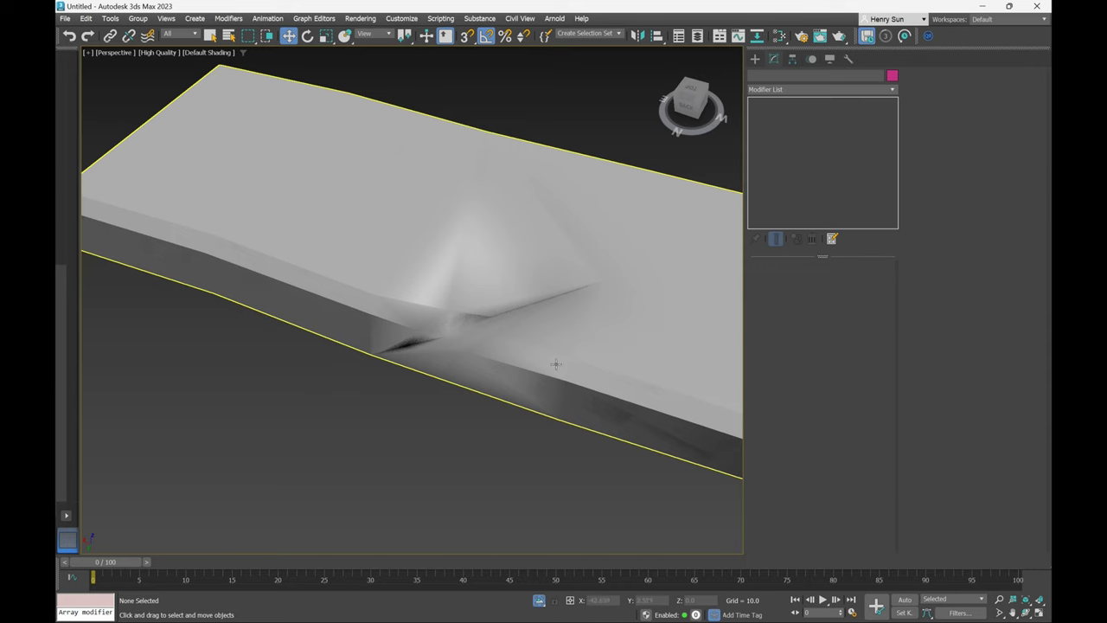
alt+middle_drag(519, 274, 564, 245)
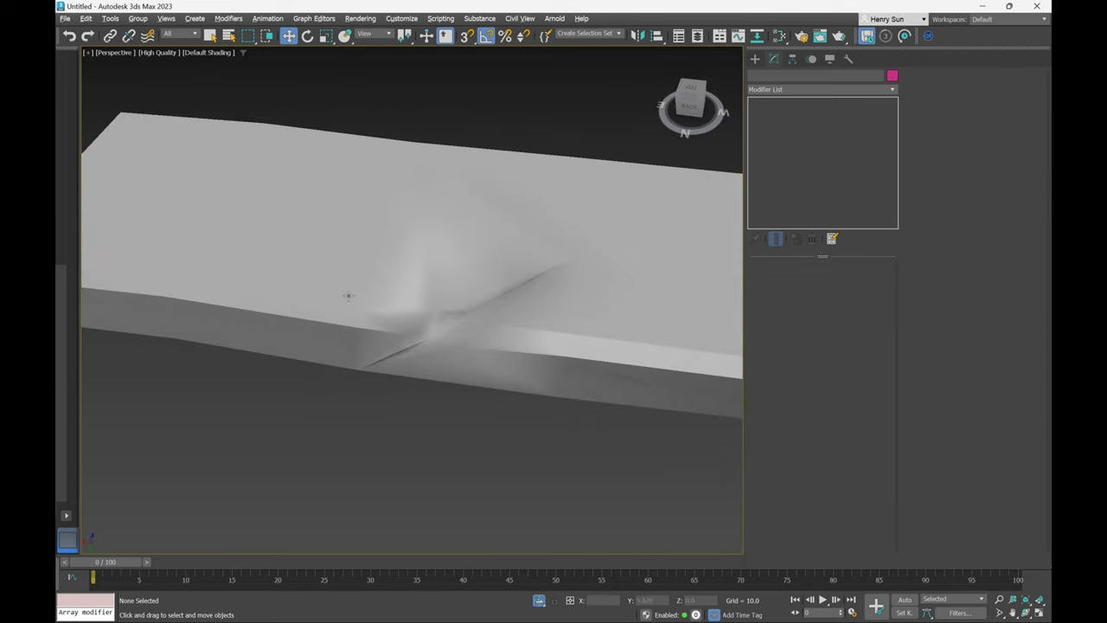
Select the three polygons forming the notch's upper wall and assign them only smoothing group 1.
click(407, 319)
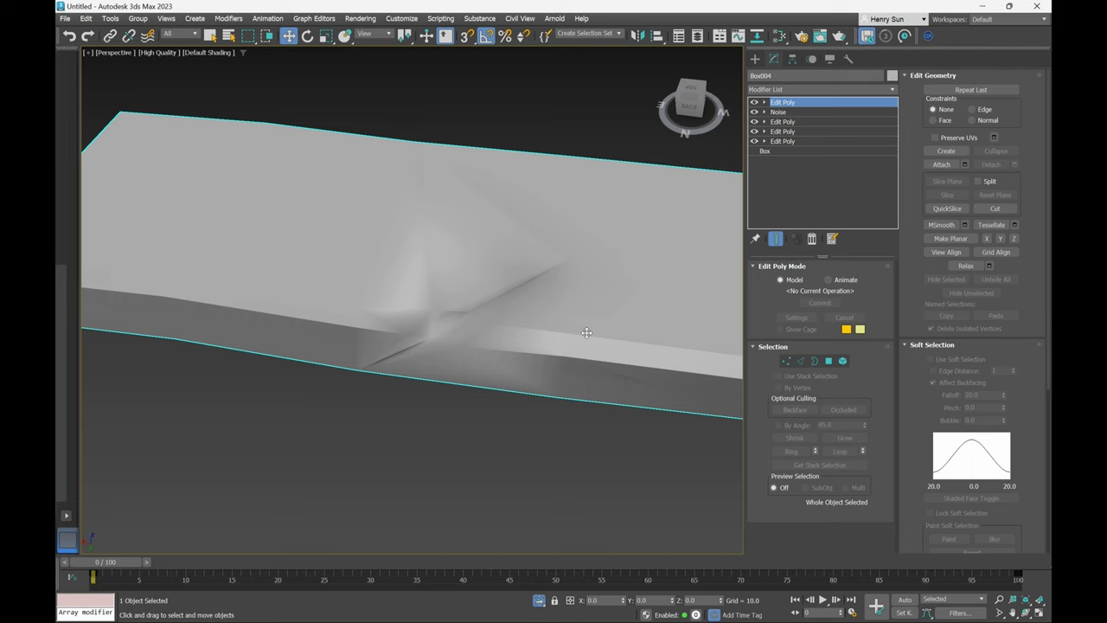
click(828, 362)
alt+middle_drag(707, 372, 669, 368)
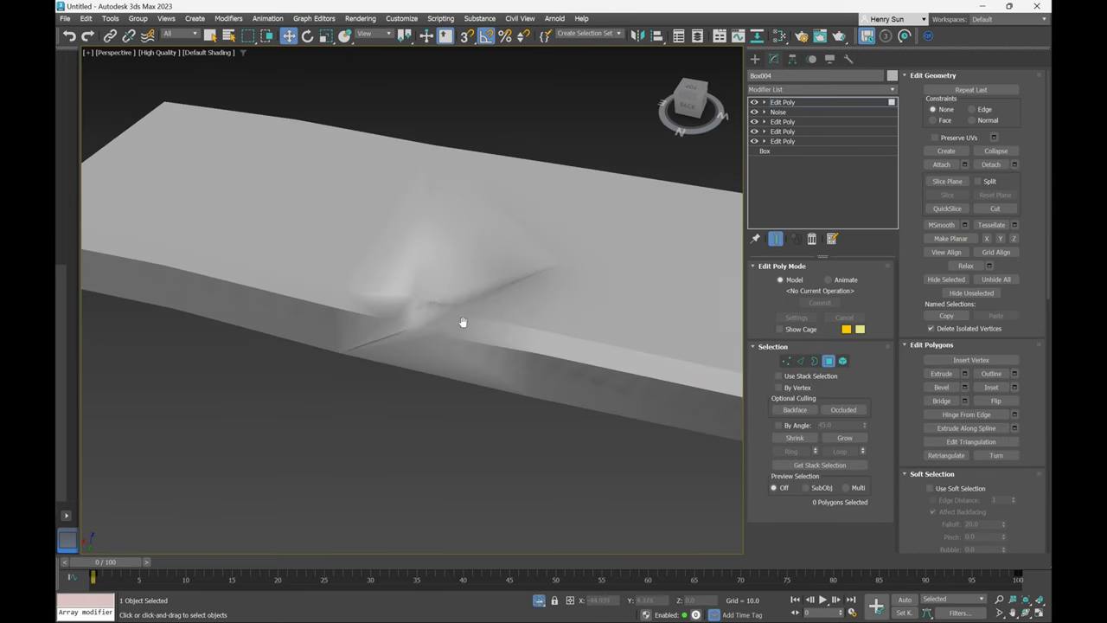
alt+middle_drag(462, 323, 501, 331)
key(F4)
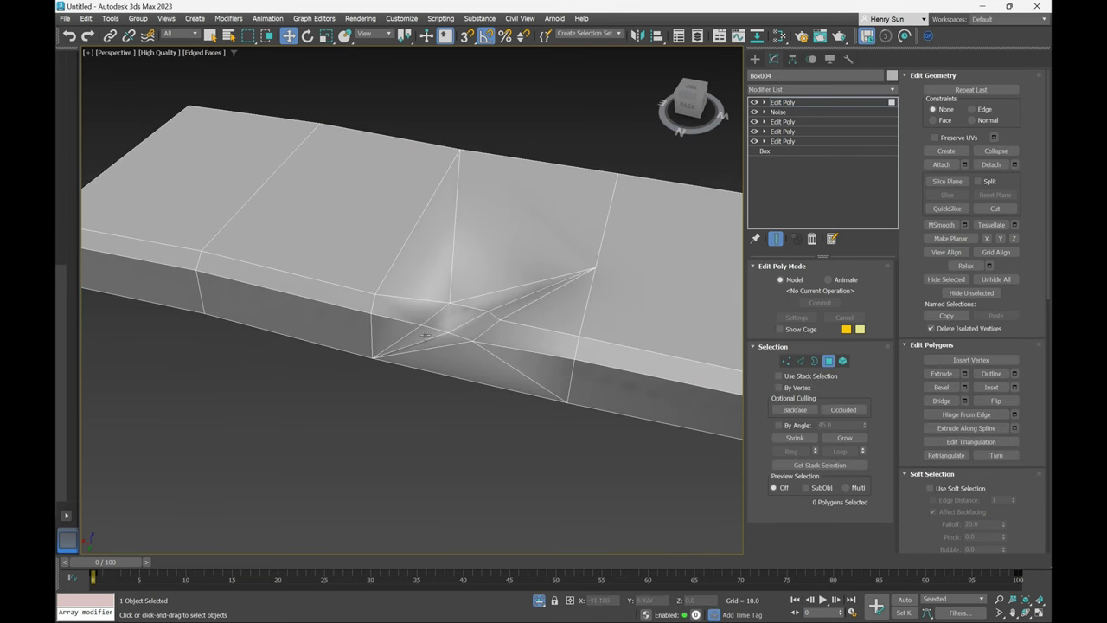
click(424, 336)
ctrl+click(447, 315)
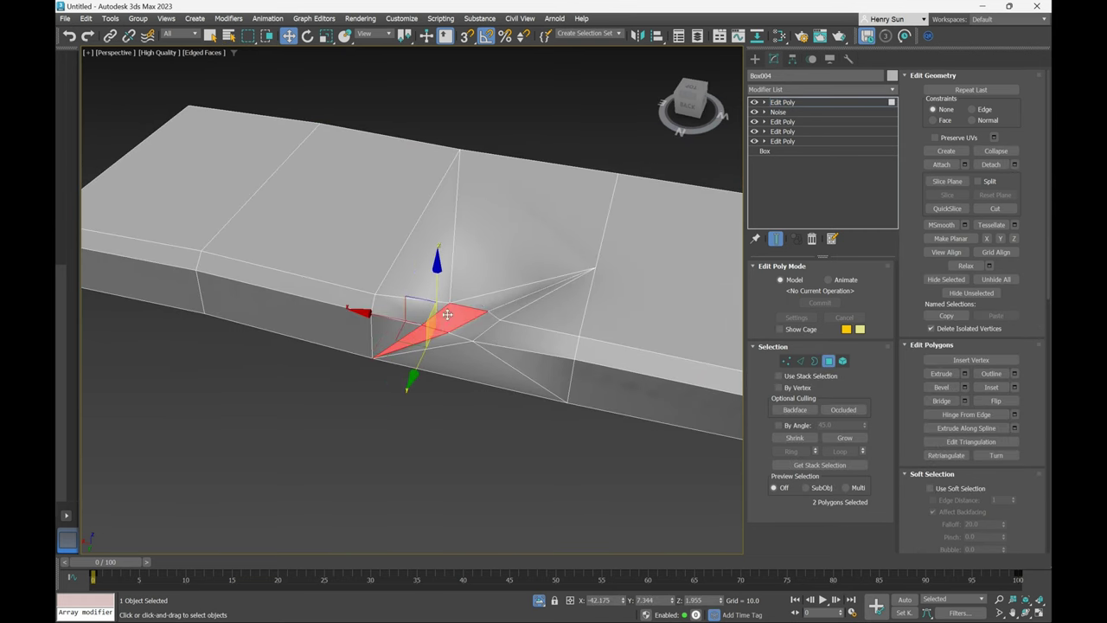
ctrl+click(504, 300)
scroll(924, 390, down, 8)
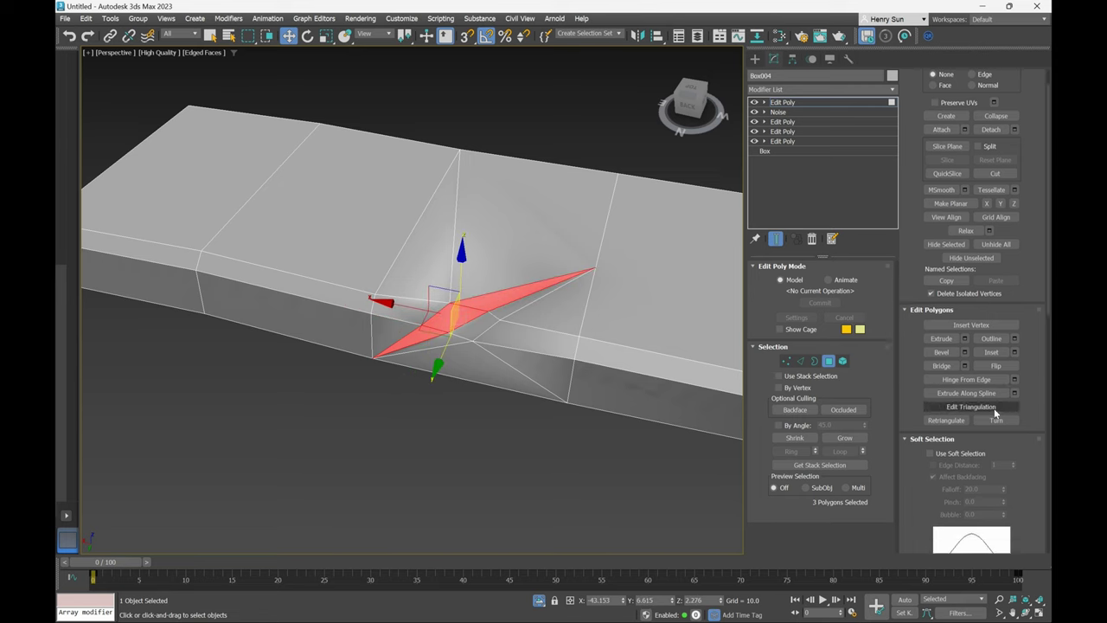
scroll(1000, 404, down, 5)
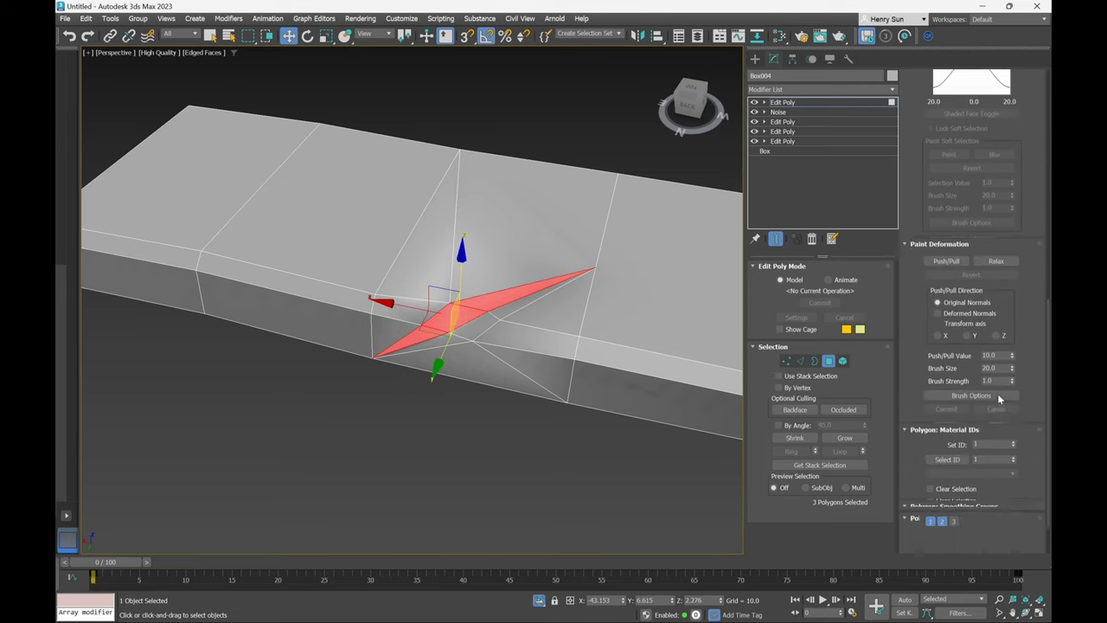
click(995, 528)
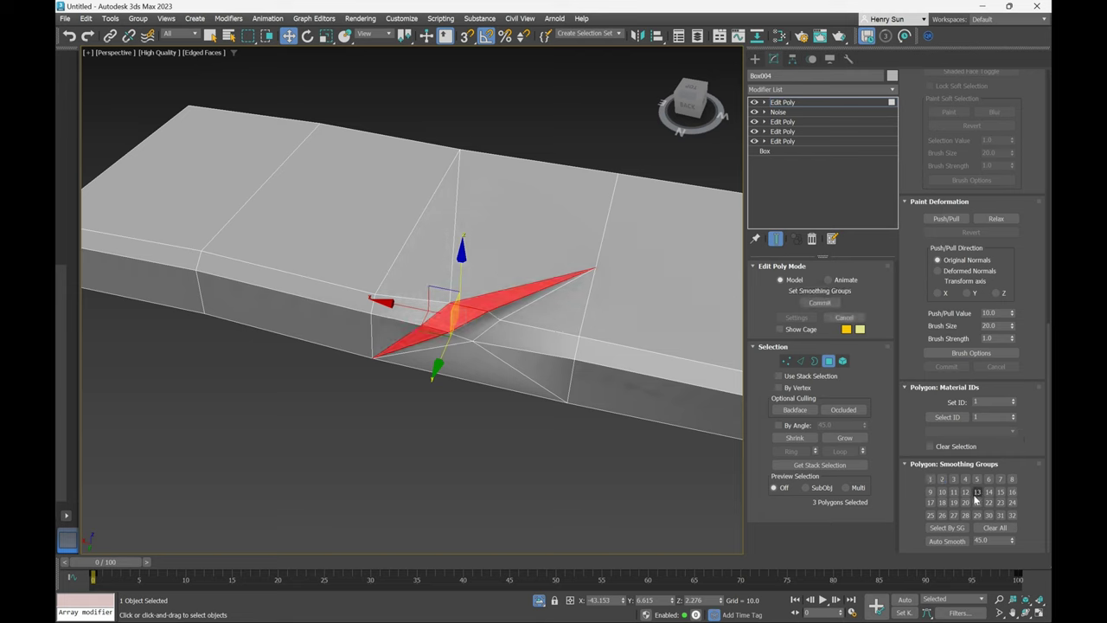
click(930, 479)
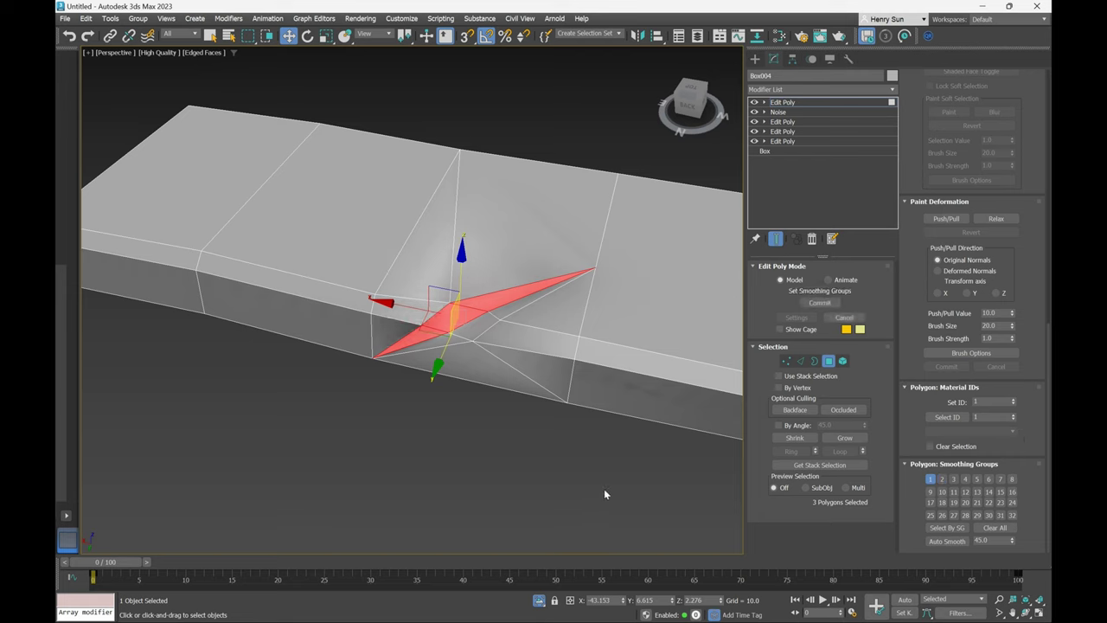
Remove smoothing group 1 from the notch's three upper wall polygons and view the strap without edges.
click(565, 454)
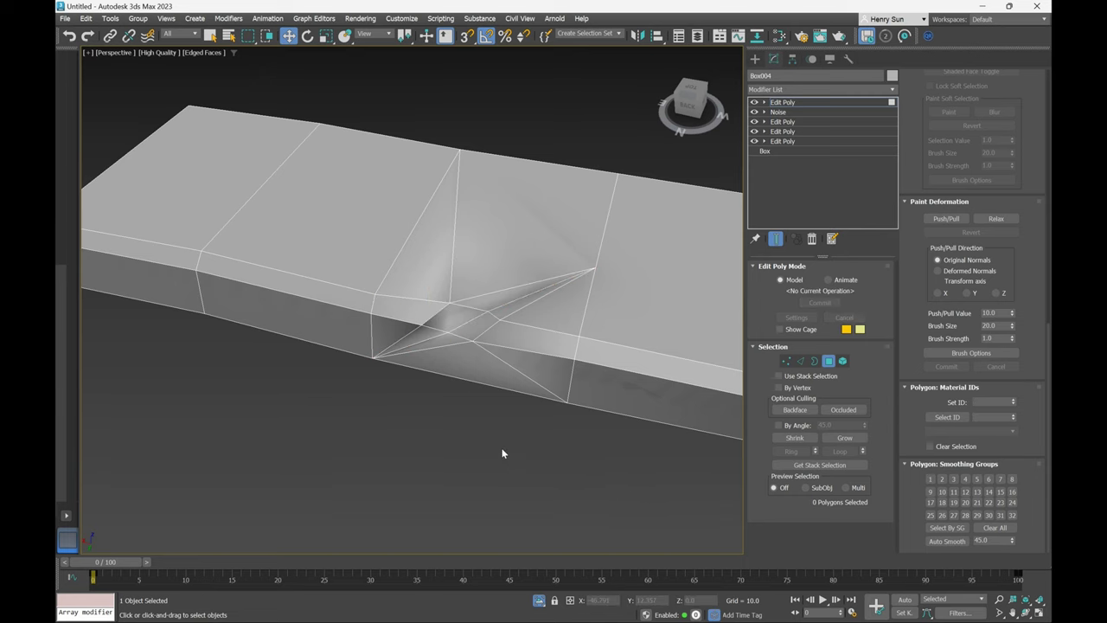
key(F4)
mouse_move(511, 443)
alt+middle_down()
mouse_move(533, 441)
mouse_move(524, 421)
mouse_move(509, 433)
mouse_move(514, 445)
mouse_move(508, 429)
alt+middle_up()
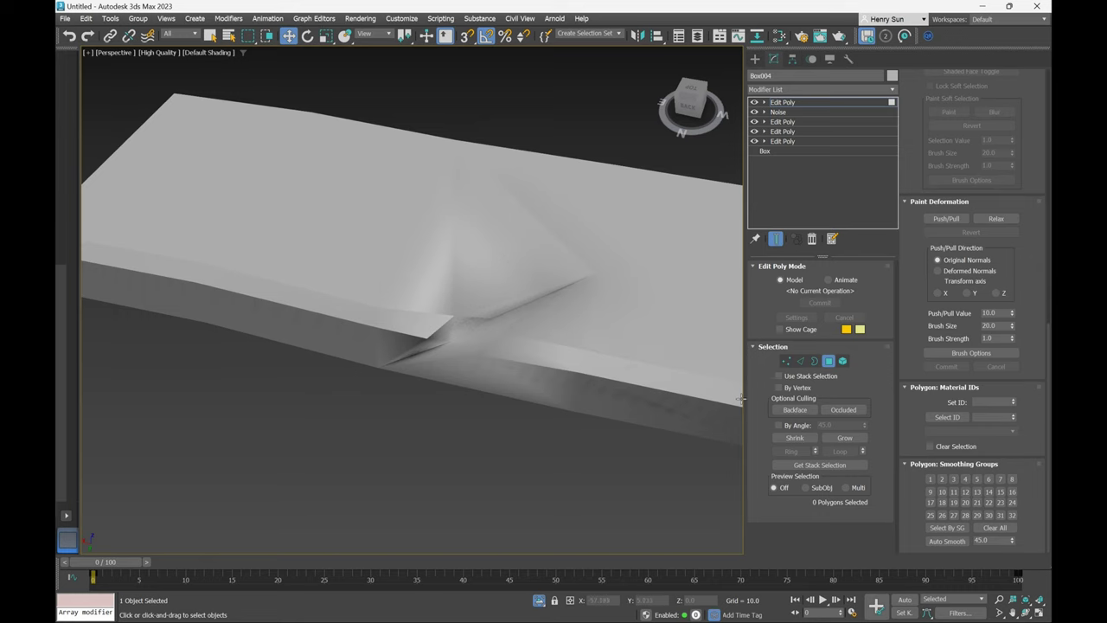
key(ctrl+z)
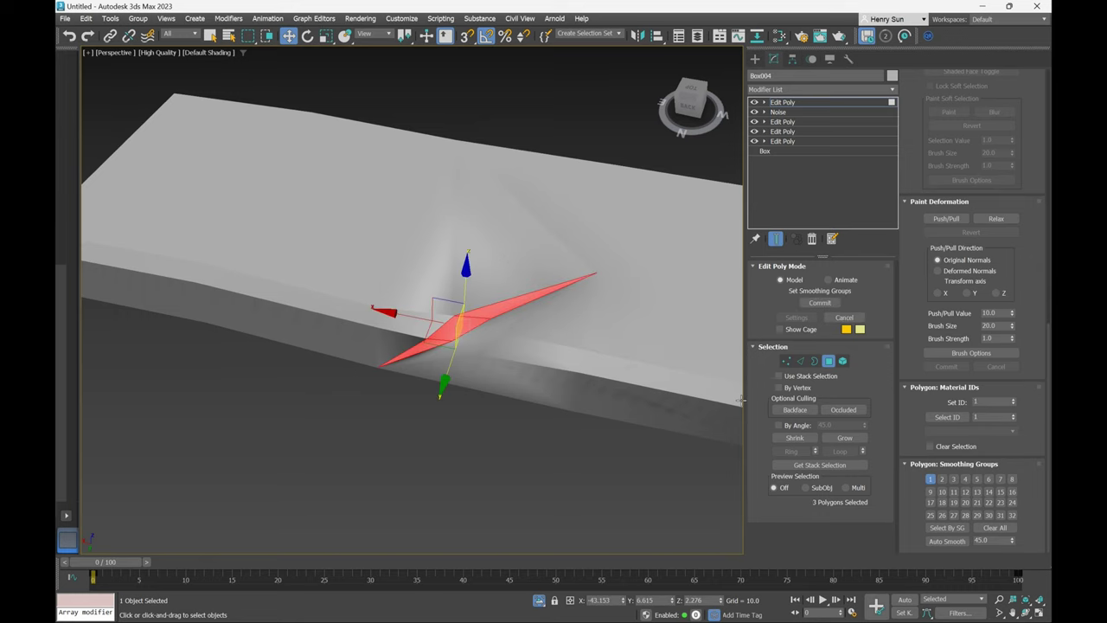
click(930, 480)
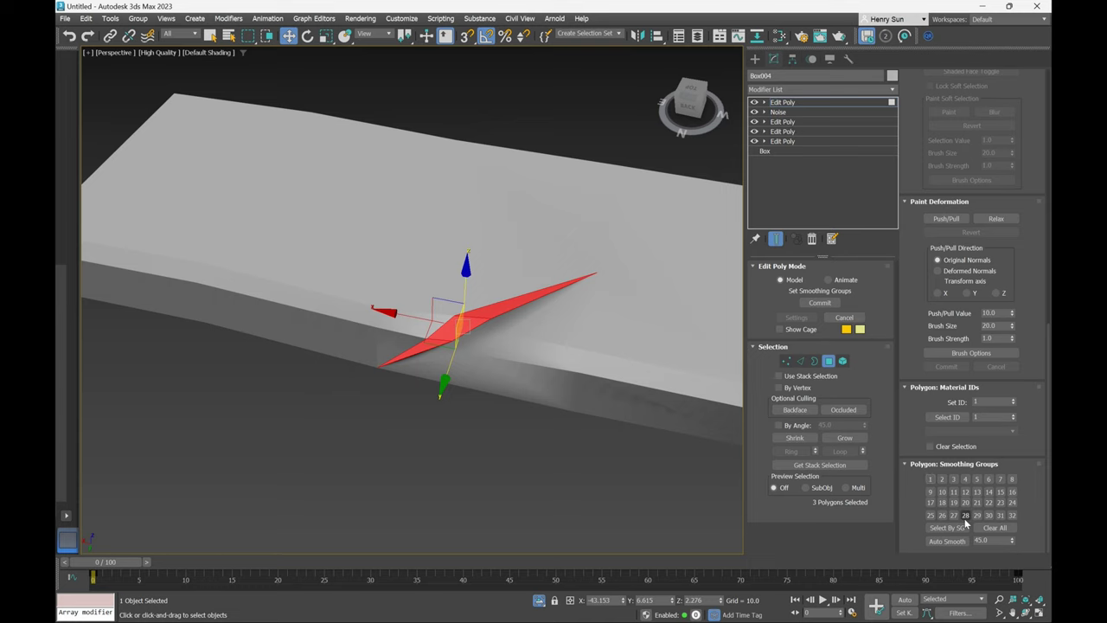
click(566, 457)
alt+middle_drag(529, 463, 492, 434)
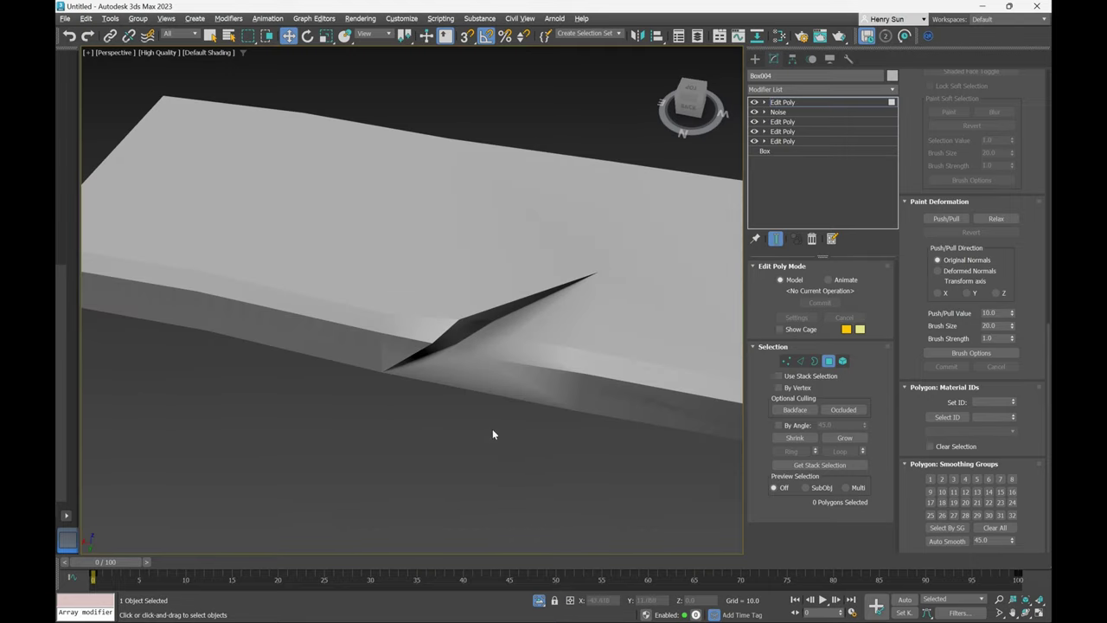
Replace the smoothing groups of the notch's three lower wall polygons with group 14.
click(429, 358)
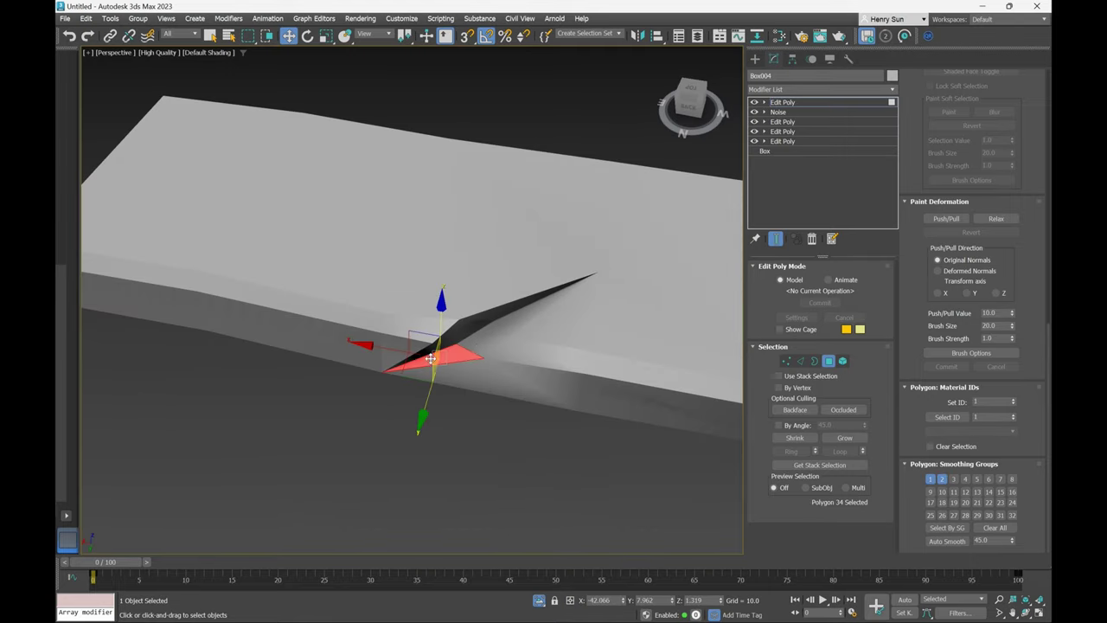
ctrl+click(486, 337)
ctrl+click(510, 319)
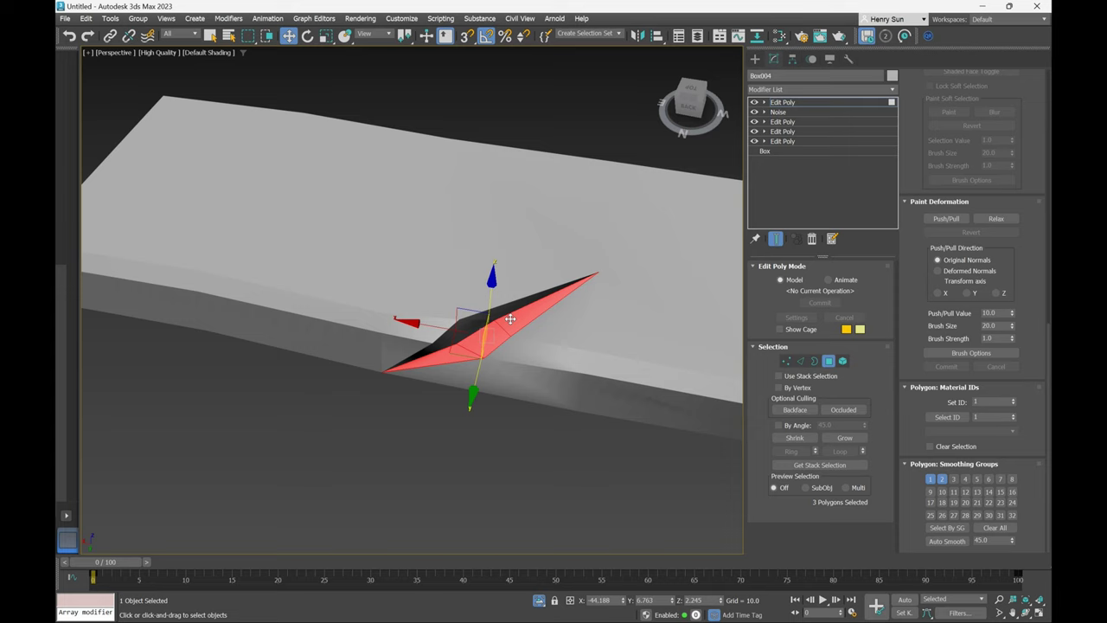
click(993, 528)
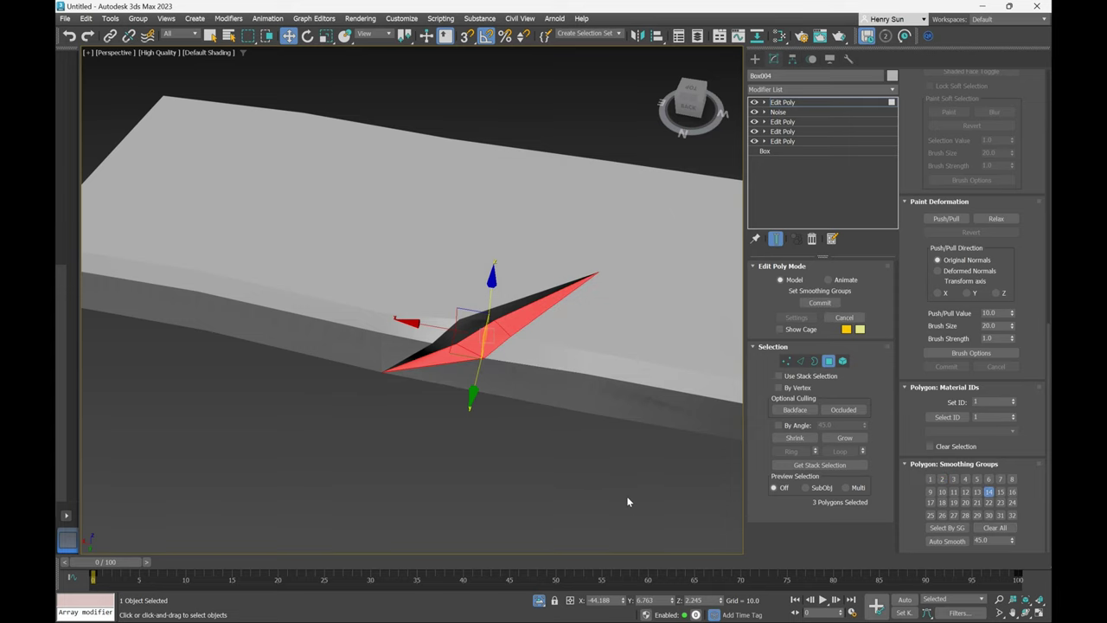
click(596, 487)
alt+middle_drag(566, 457, 560, 308)
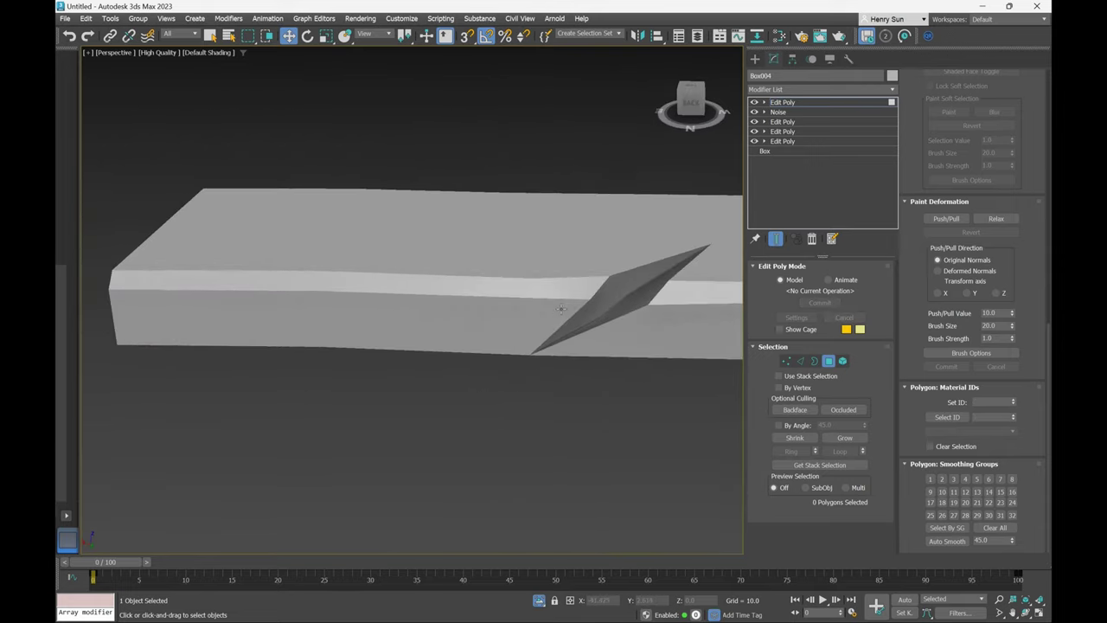
Clear the smoothing groups of the three side polygons between the strap's end and the notch.
click(556, 312)
click(525, 424)
alt+middle_drag(524, 425, 433, 307)
click(433, 307)
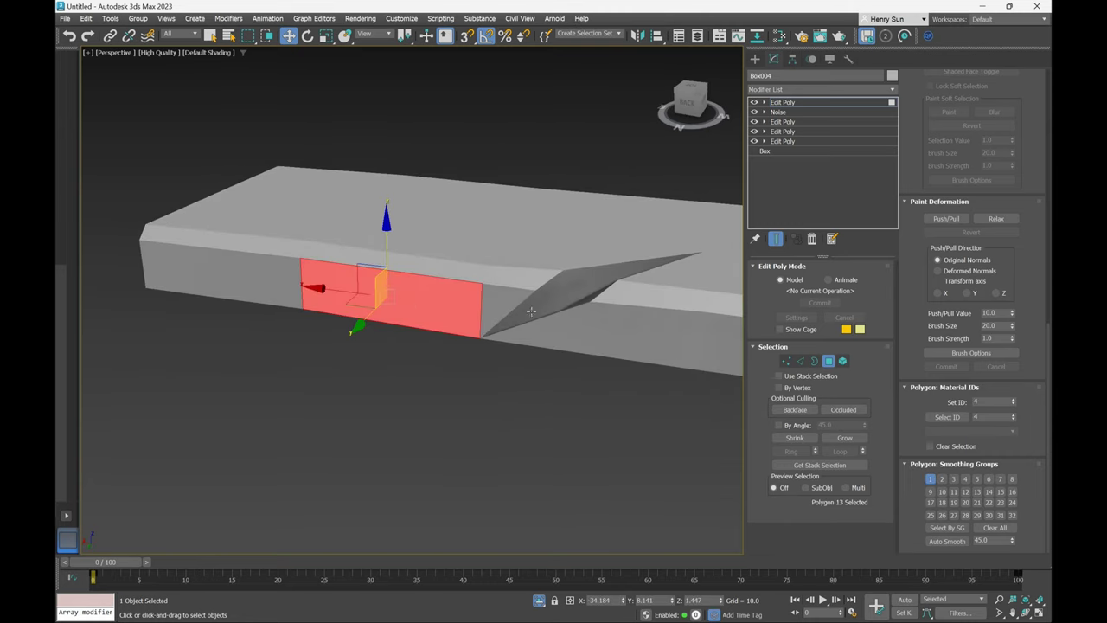
click(511, 296)
ctrl+click(448, 309)
ctrl+click(272, 285)
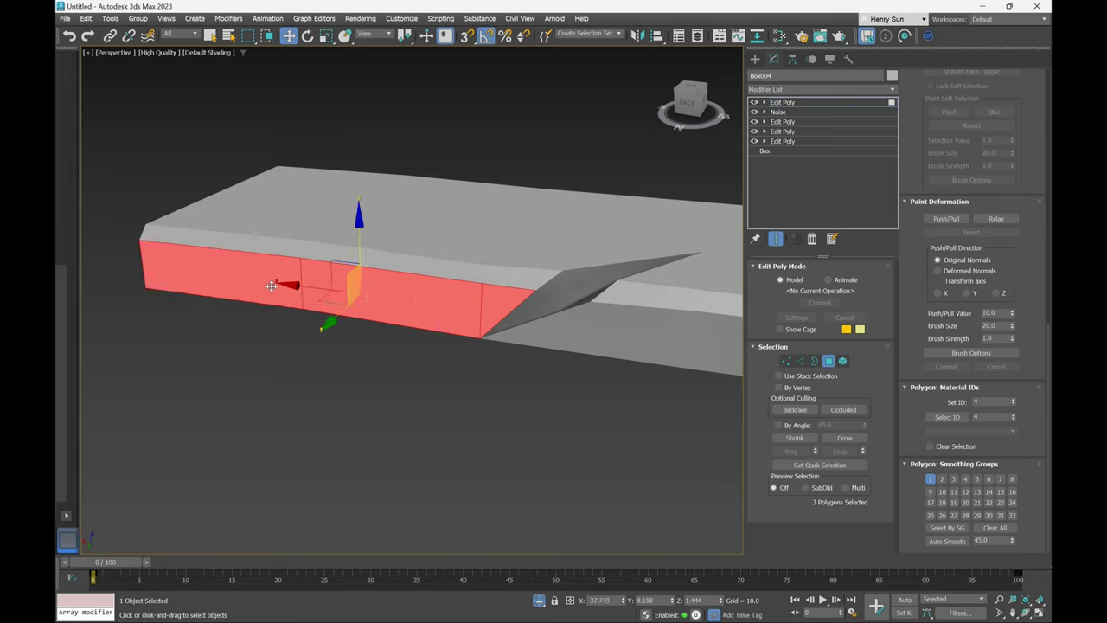
click(1001, 528)
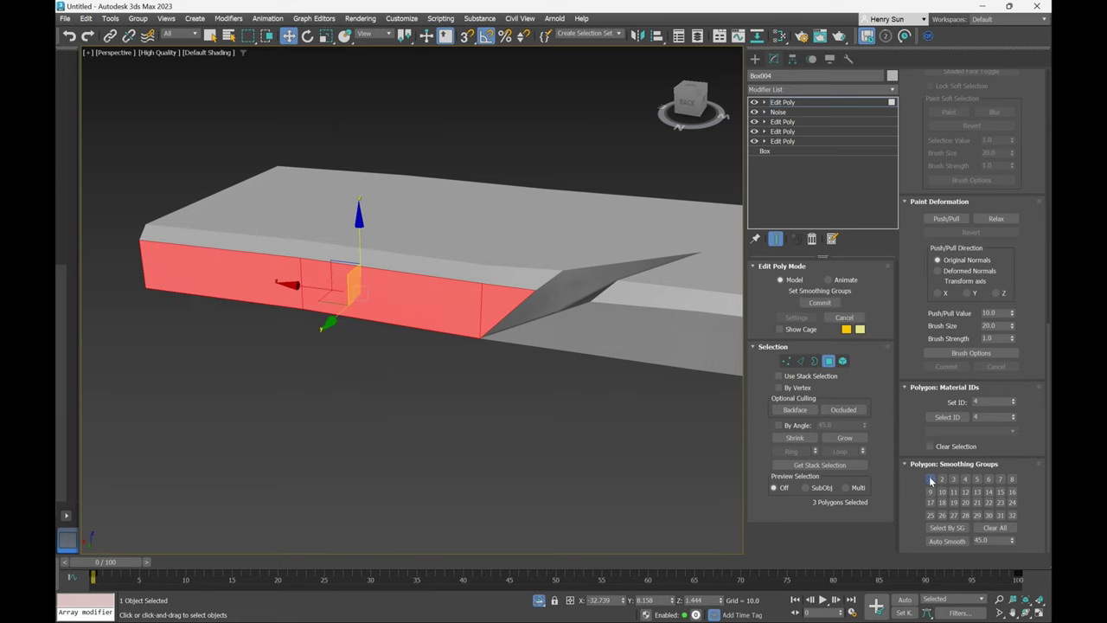
click(631, 463)
alt+middle_drag(631, 463, 440, 401)
Nudge individual vertices along the strap's side edge beside the notch, shifting the last one along Y.
scroll(430, 378, up, 6)
key(1)
mouse_move(406, 336)
middle_down()
mouse_move(430, 333)
mouse_move(359, 356)
mouse_move(384, 317)
mouse_move(403, 310)
mouse_move(426, 343)
middle_up()
click(419, 331)
drag(398, 354, 400, 356)
click(461, 325)
alt+middle_drag(460, 325, 445, 354)
click(464, 350)
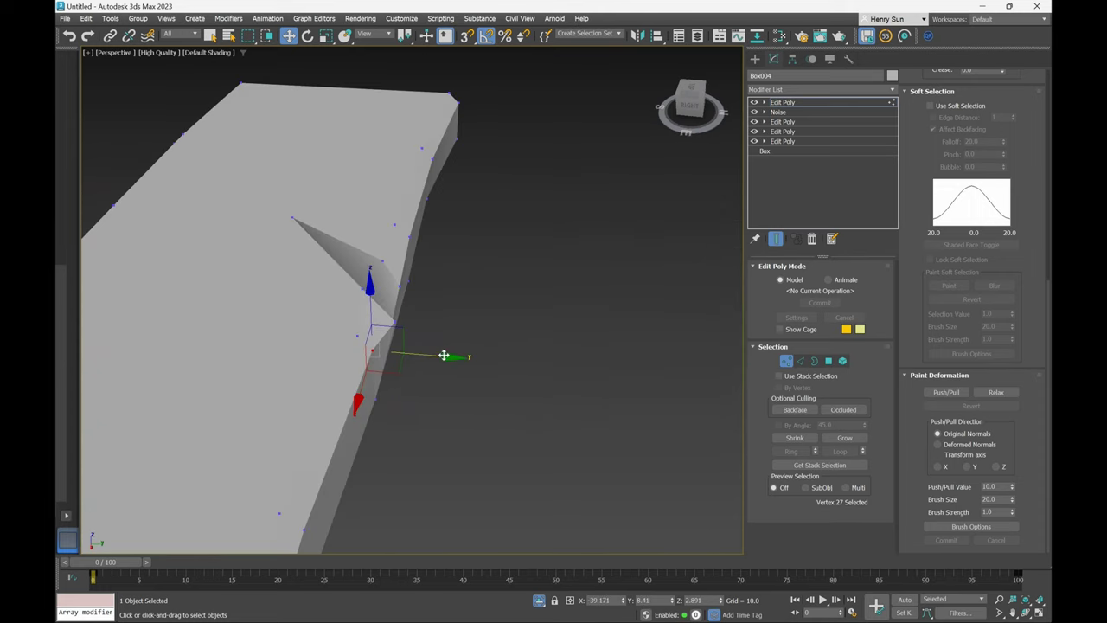
drag(445, 354, 441, 355)
alt+middle_drag(441, 355, 408, 347)
key(1)
click(645, 176)
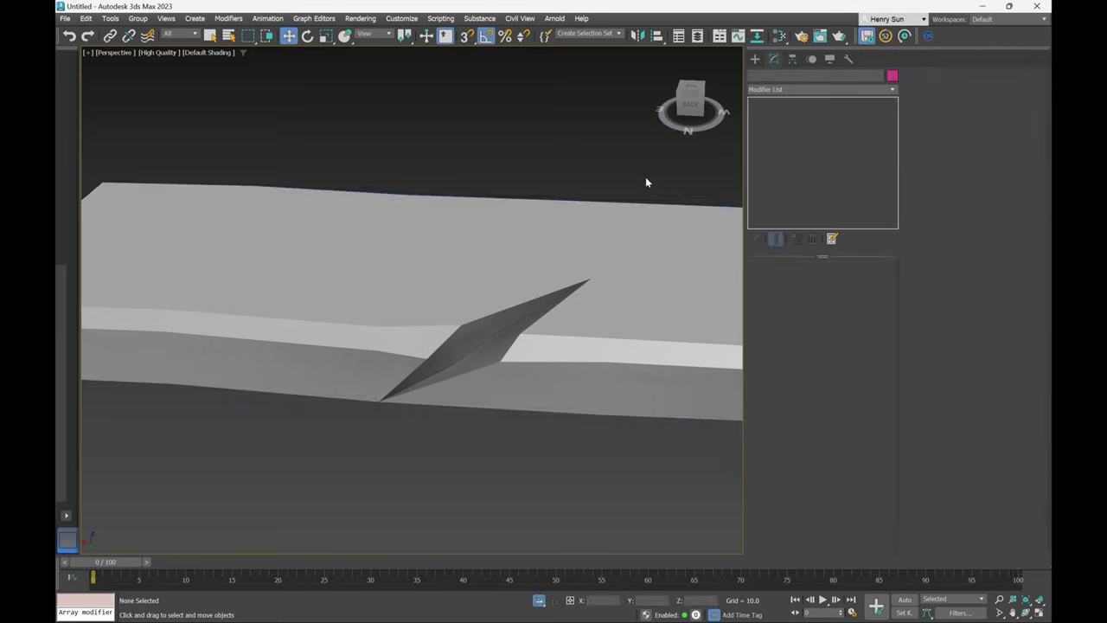
Raise the notched strap's inner notch vertex by about 0.1 along Z and leave vertex editing.
scroll(645, 176, down, 3)
alt+middle_drag(606, 207, 546, 255)
middle_drag(613, 273, 498, 303)
scroll(482, 271, down, 2)
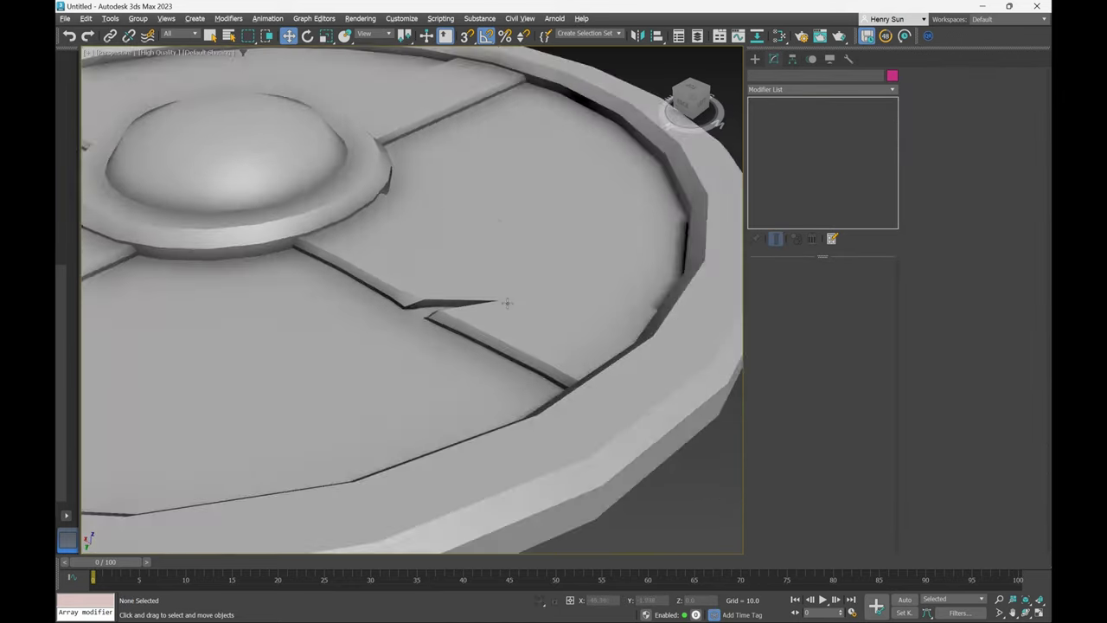
alt+middle_drag(507, 302, 482, 304)
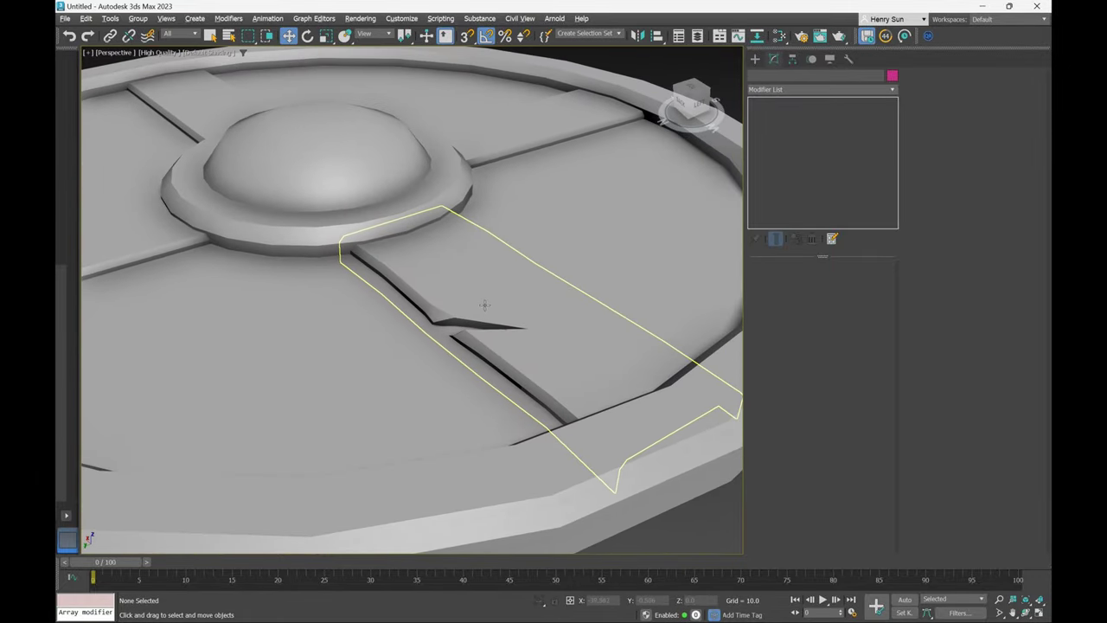
click(482, 303)
click(504, 241)
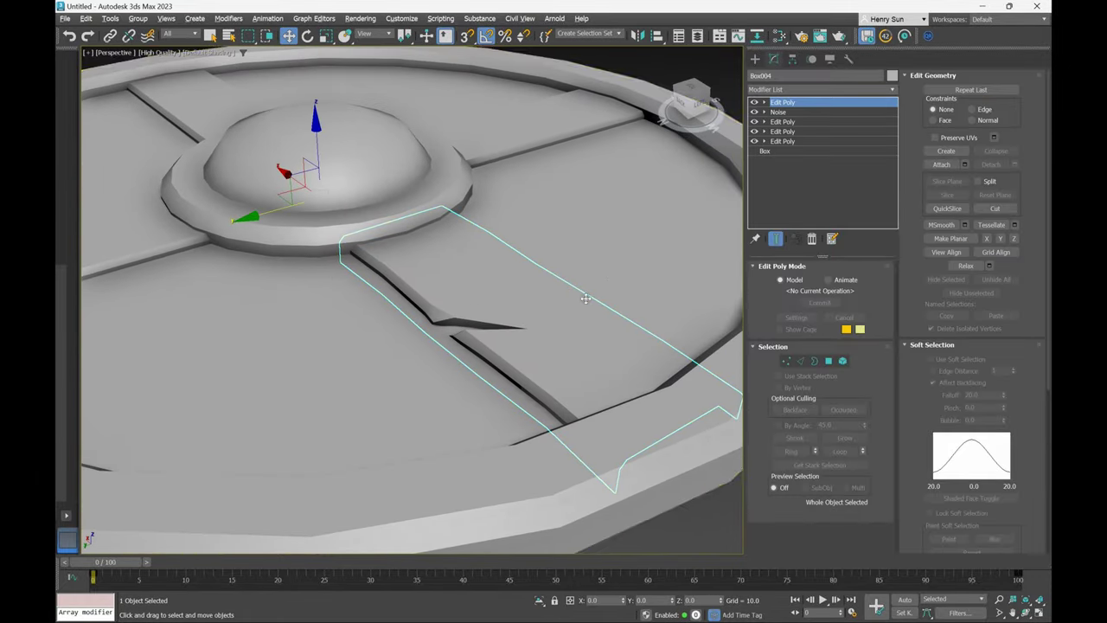
key(1)
alt+middle_drag(516, 320, 462, 301)
drag(457, 278, 464, 333)
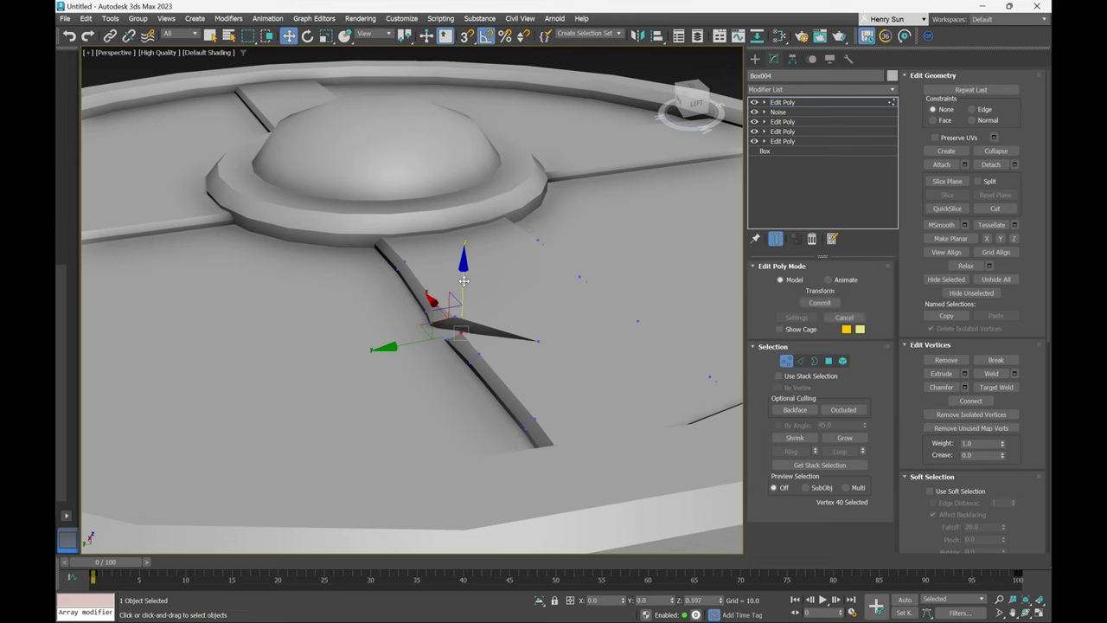
alt+middle_drag(466, 282, 649, 276)
scroll(447, 319, down, 4)
click(787, 361)
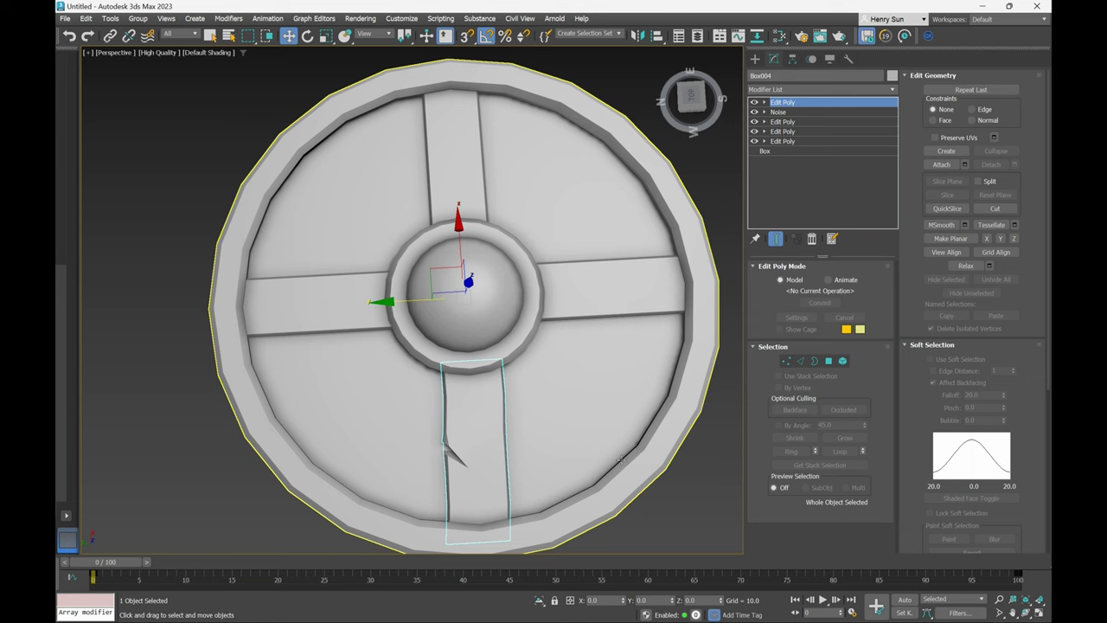
Select the shield body with the domed centre and display its edged faces.
alt+middle_drag(468, 418, 393, 485)
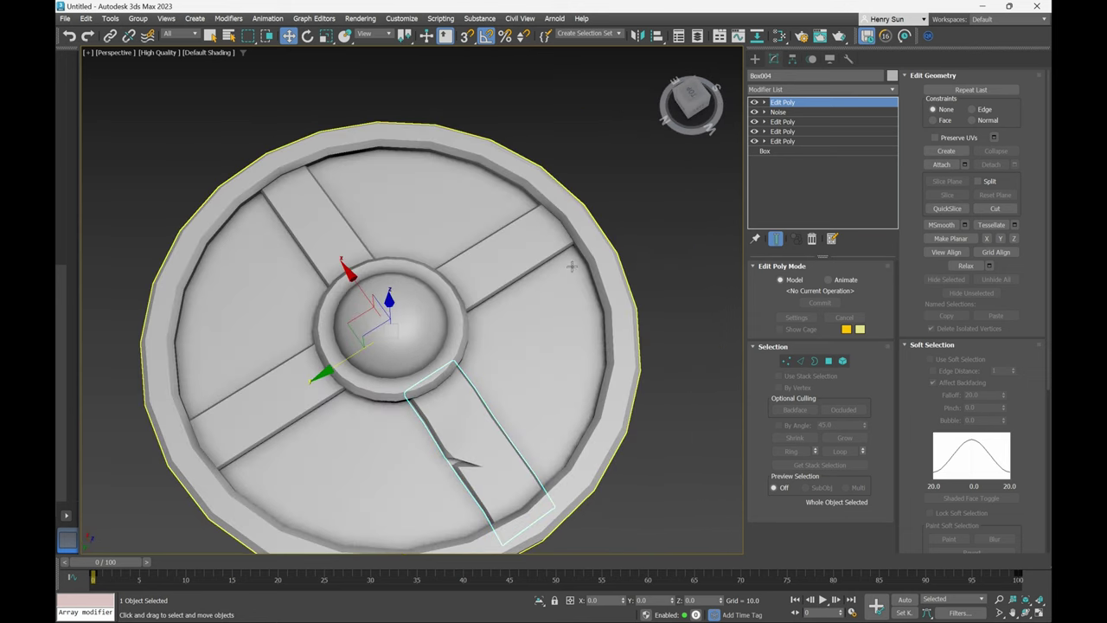
alt+middle_drag(518, 290, 453, 393)
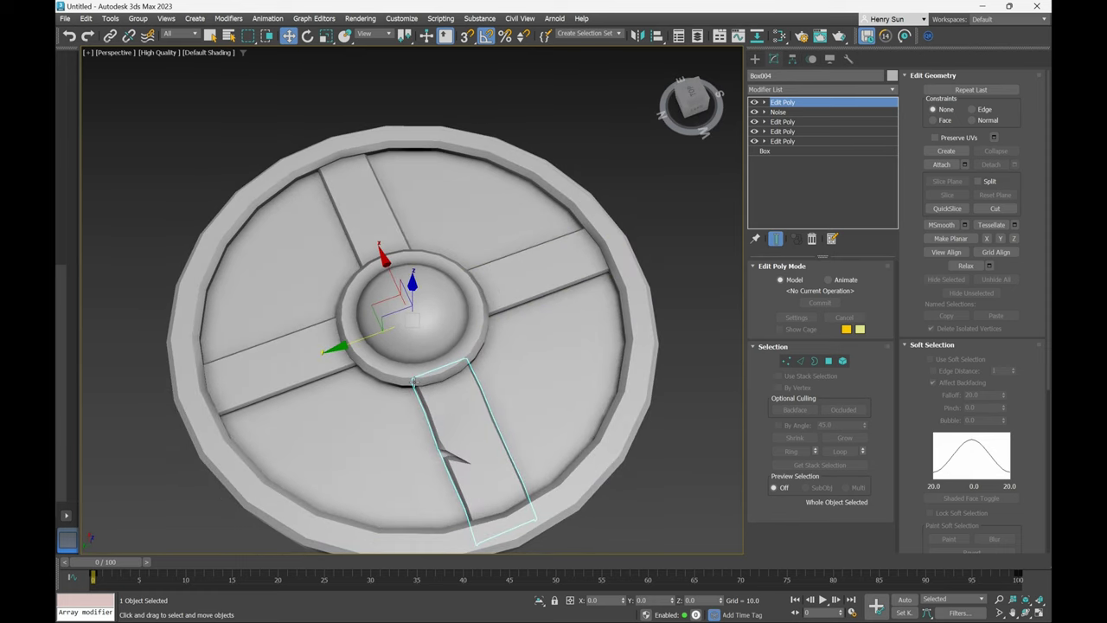
scroll(412, 338, up, 5)
middle_drag(413, 338, 516, 355)
click(522, 397)
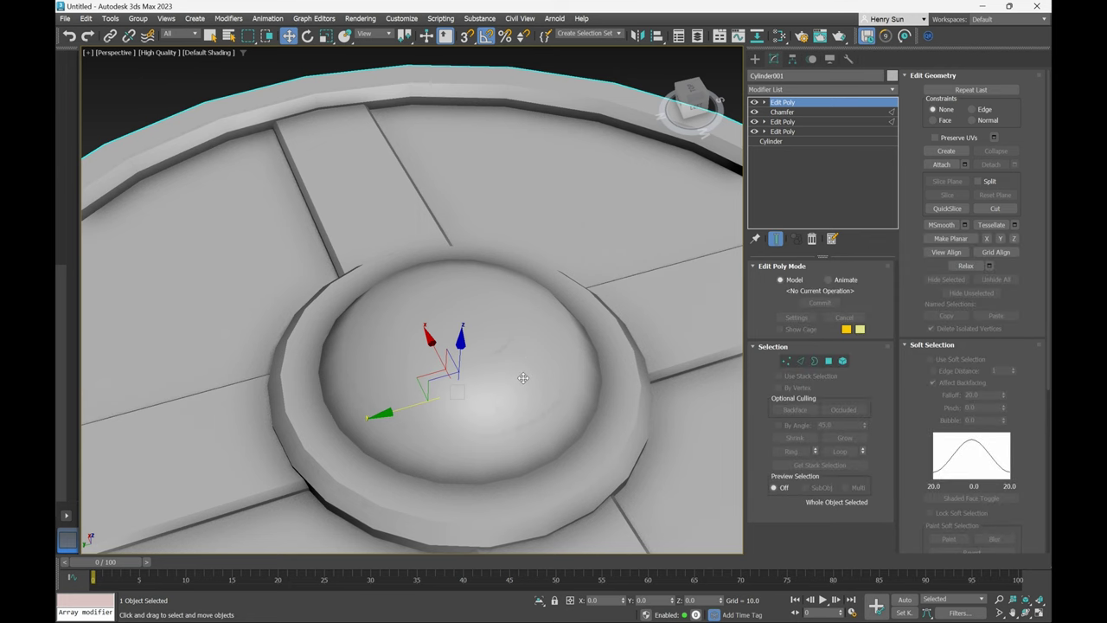
scroll(525, 373, down, 5)
scroll(553, 388, up, 2)
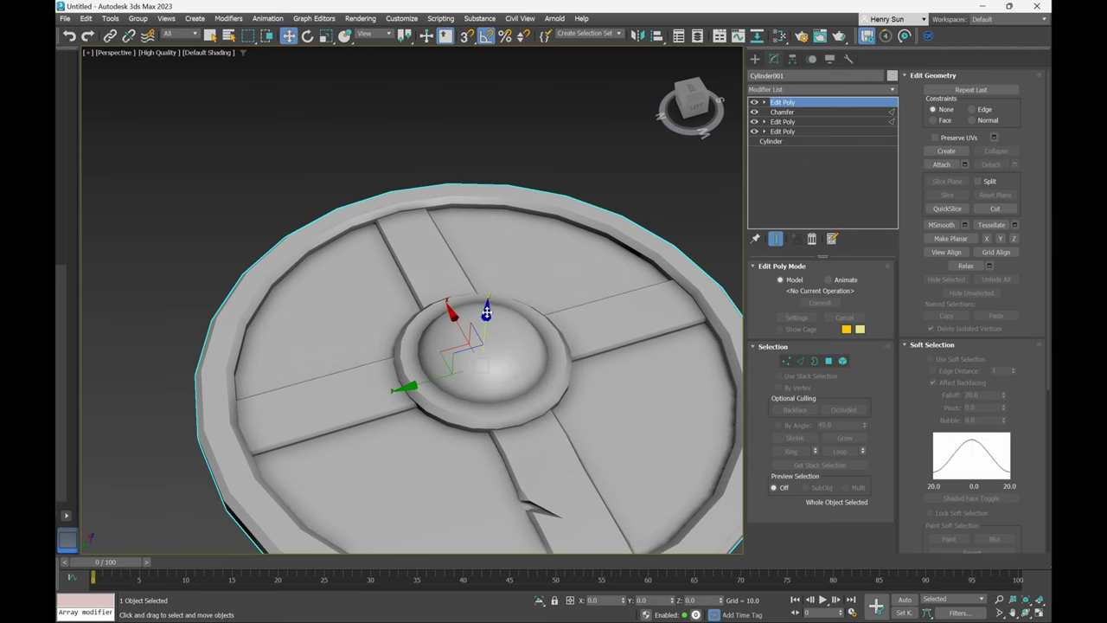
scroll(528, 327, up, 2)
key(F4)
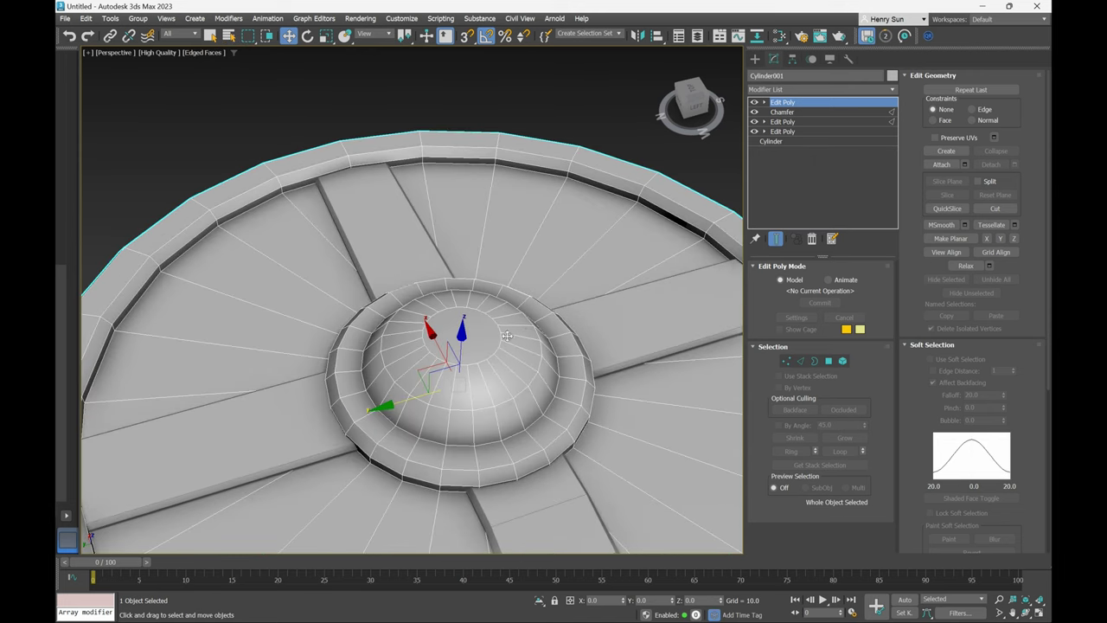
Enter vertex editing on the shield body and clear the existing vertex selection around the dome.
alt+middle_drag(483, 351, 384, 296)
scroll(465, 351, up, 5)
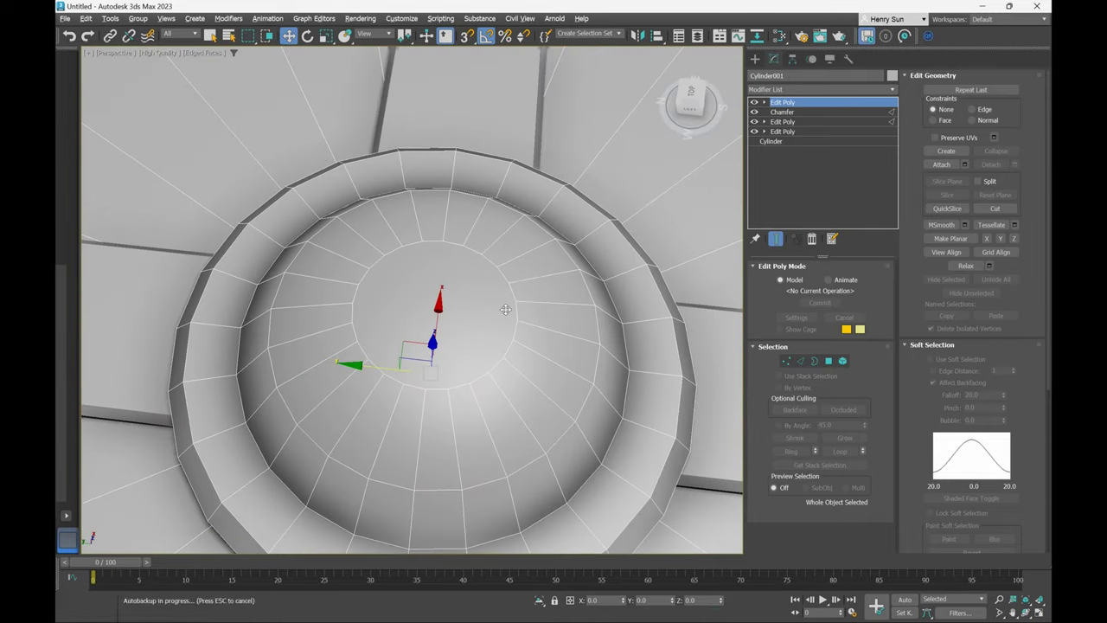
key(1)
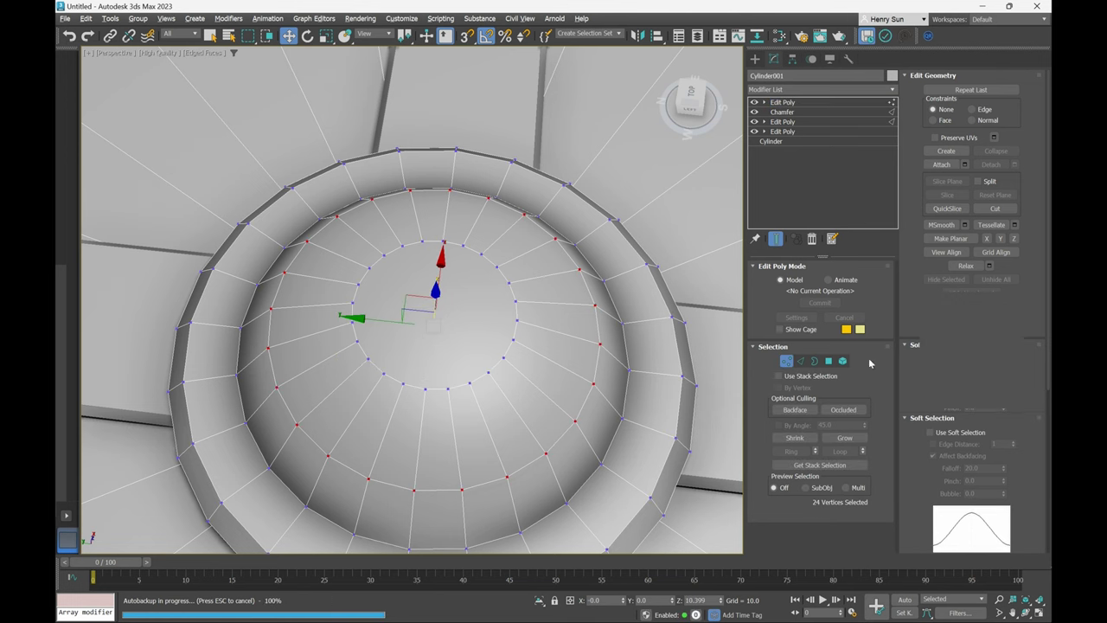
alt+middle_drag(418, 345, 430, 327)
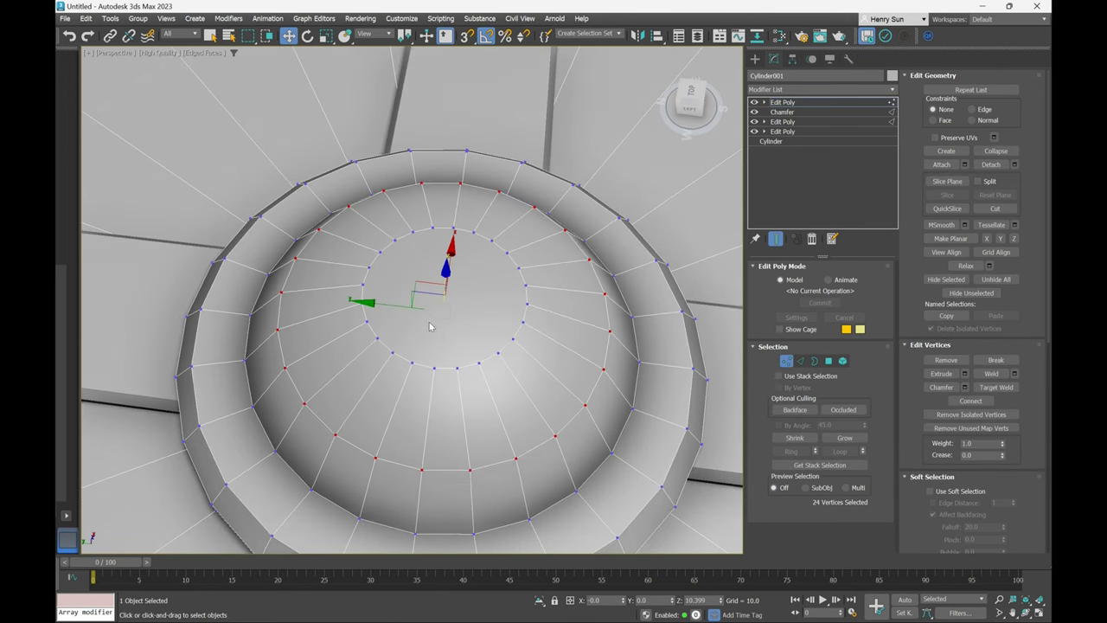
click(668, 257)
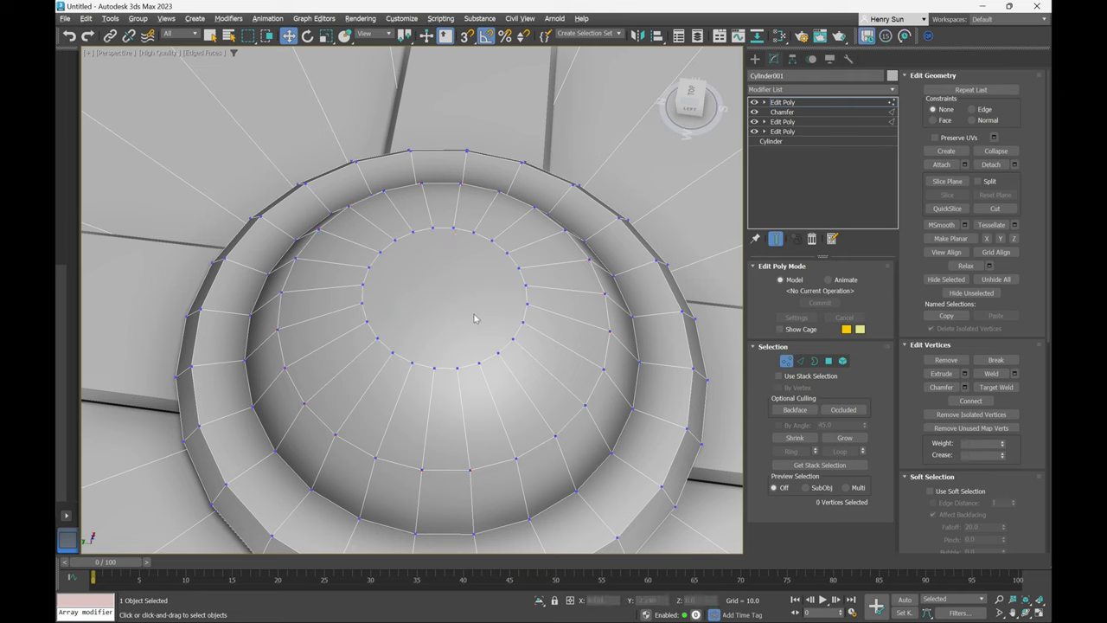
Cut a narrow, closed six-point gash outline diagonally across the dome's flat cap, with both pointed ends reaching into the surrounding ring of faces.
key(alt+c)
alt+middle_drag(421, 366, 433, 346)
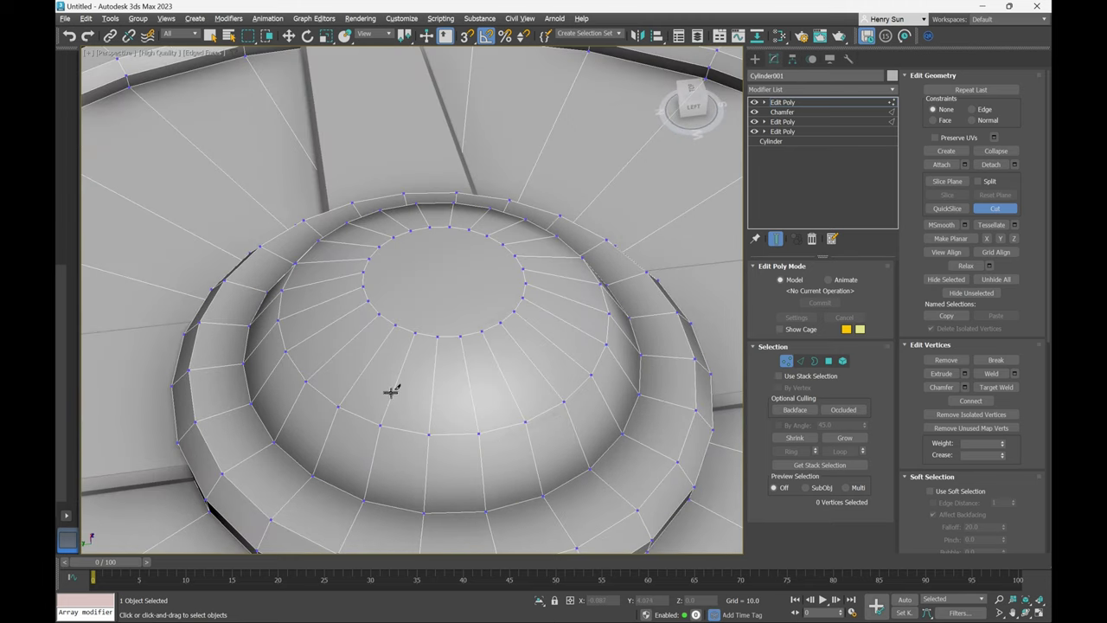
alt+middle_drag(392, 391, 466, 284)
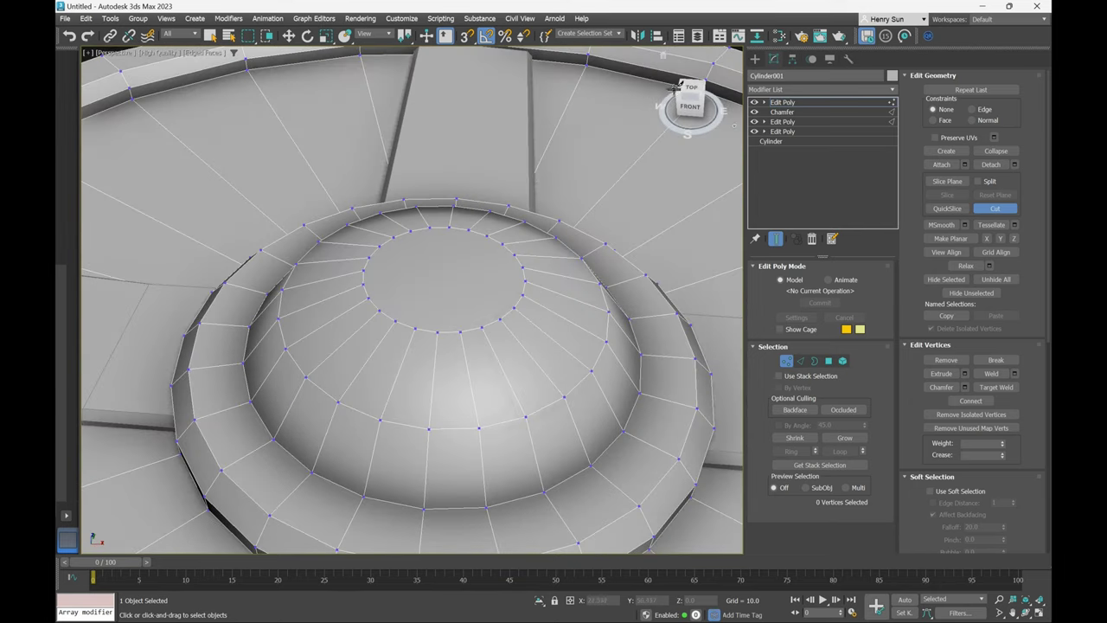
alt+middle_drag(621, 154, 644, 182)
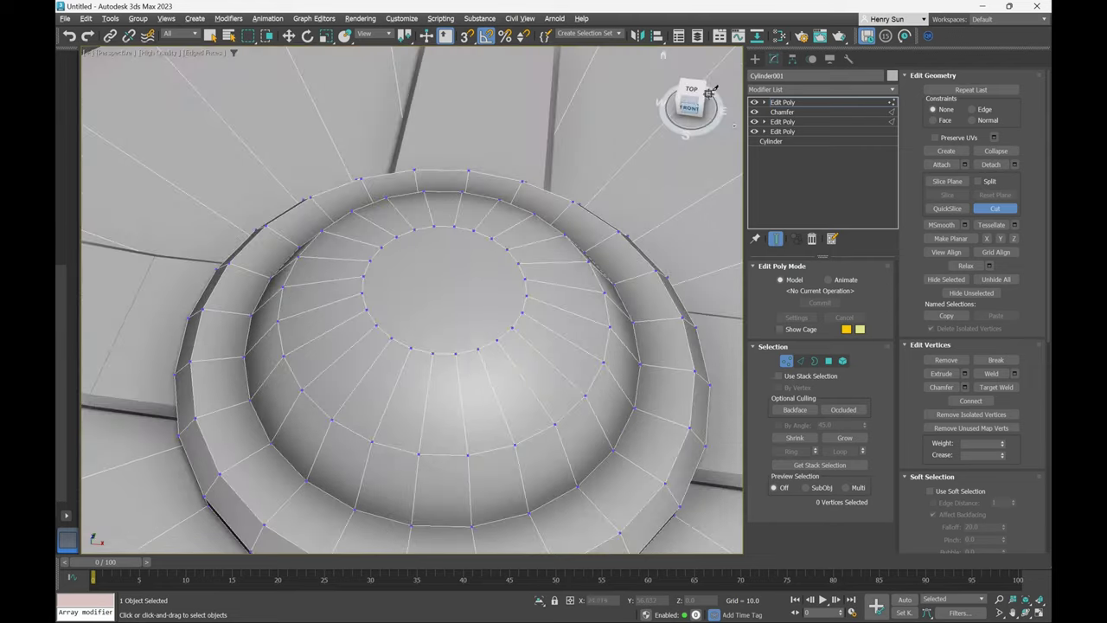
click(708, 94)
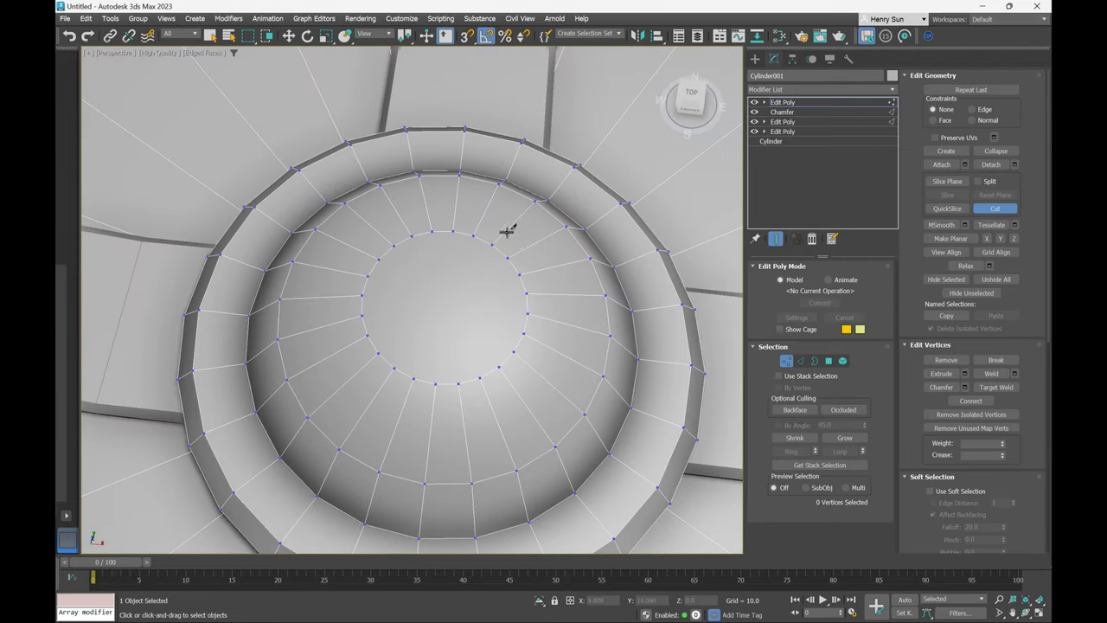
alt+middle_drag(395, 438, 411, 403)
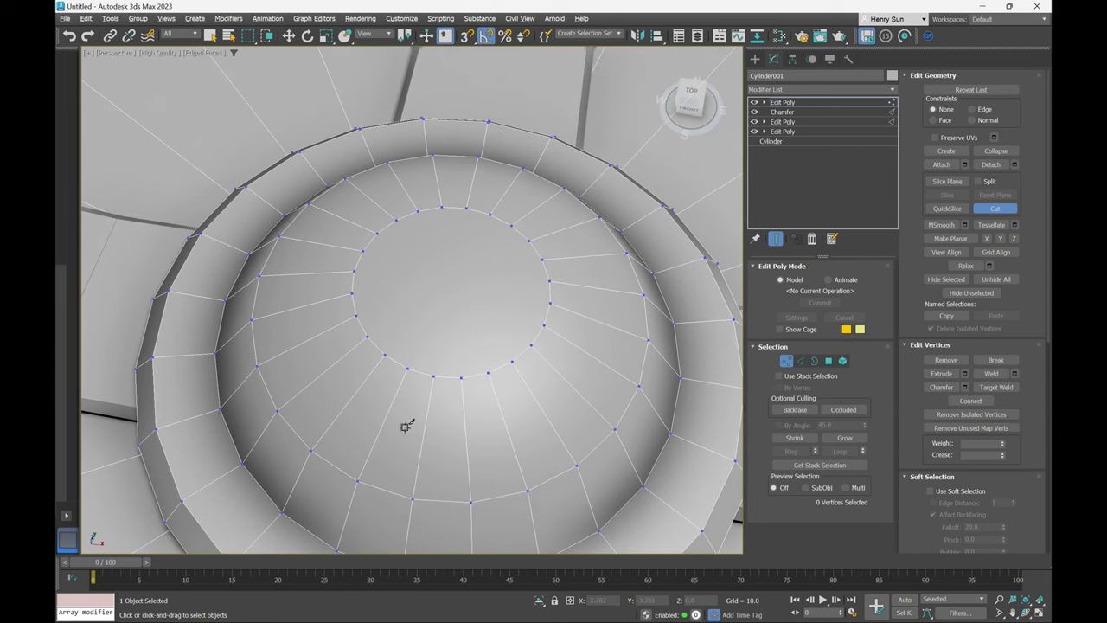
click(379, 430)
click(431, 331)
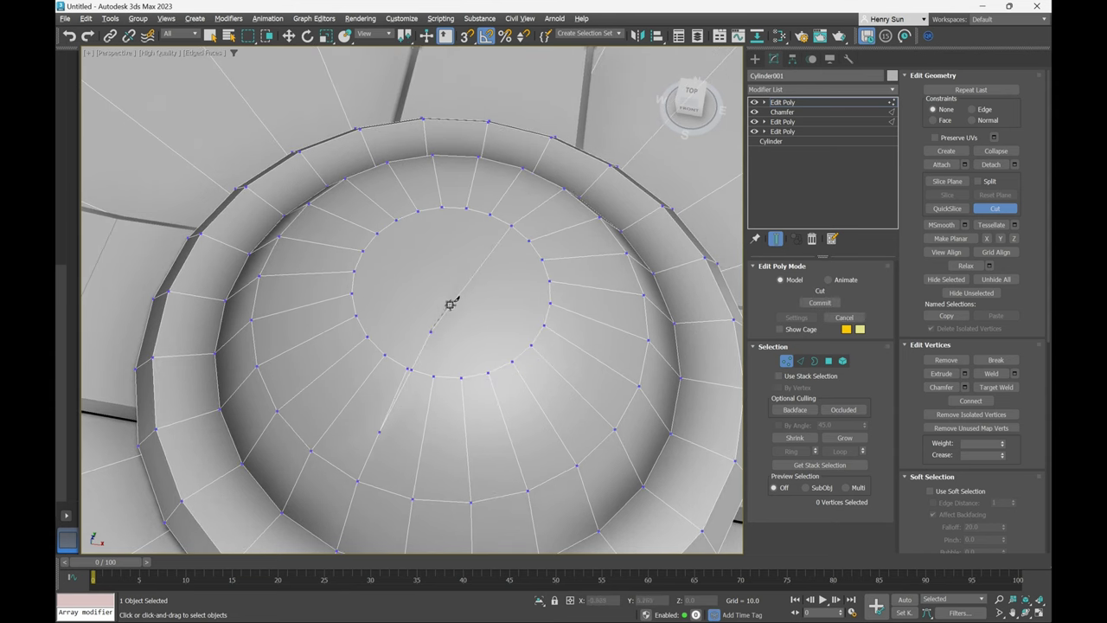
click(495, 252)
click(541, 205)
click(513, 274)
click(450, 354)
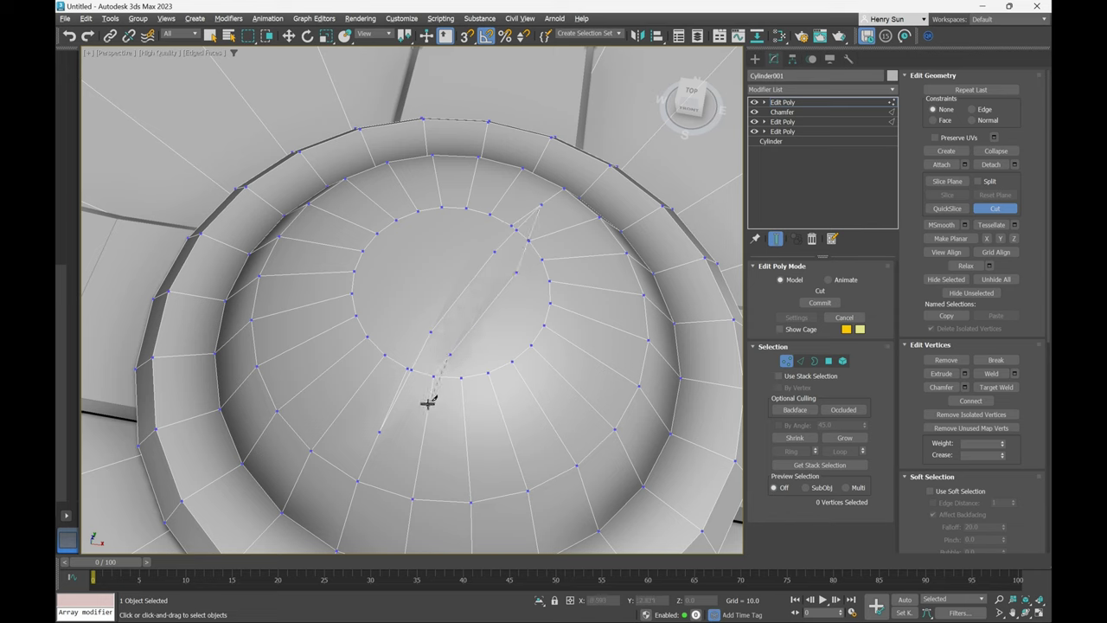
click(381, 431)
mouse_move(475, 381)
alt+middle_down()
mouse_move(445, 378)
mouse_move(507, 332)
mouse_move(458, 321)
mouse_move(497, 310)
alt+middle_up()
scroll(447, 340, up, 3)
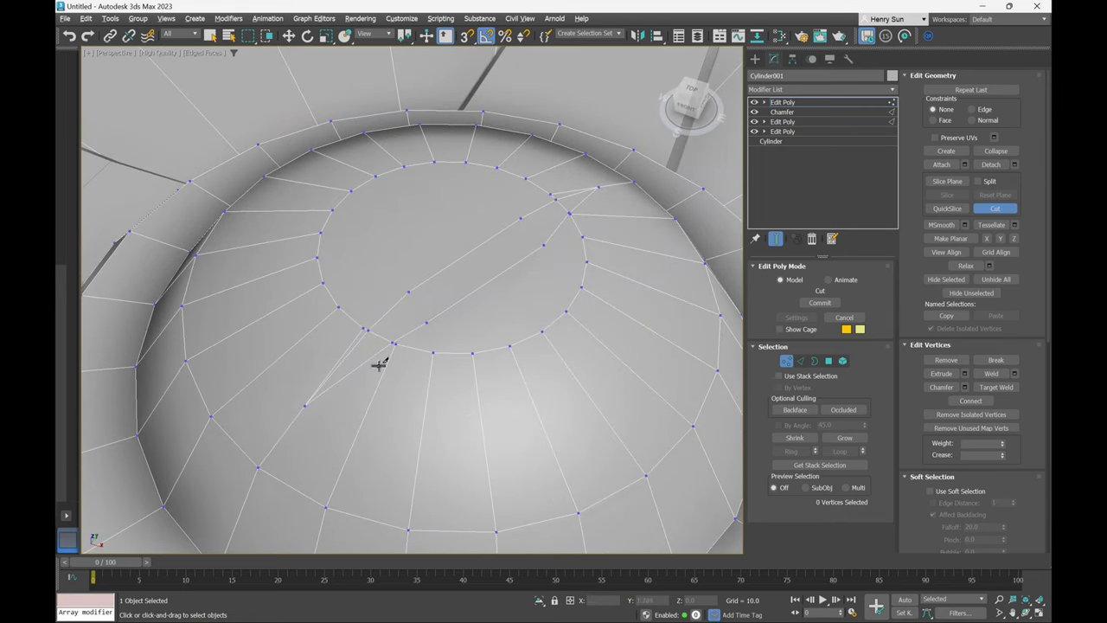
right_click(519, 324)
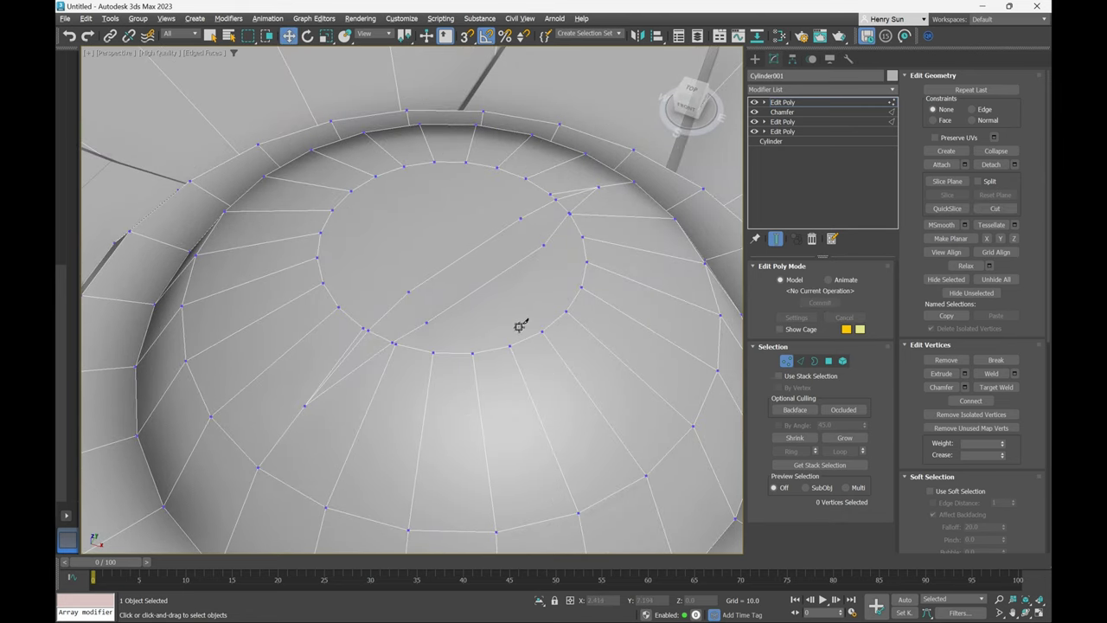
Target-weld the near-duplicate vertices where the gash outline crosses the cap's rim at its far end.
mouse_move(448, 349)
alt+middle_down()
mouse_move(487, 321)
mouse_move(432, 348)
mouse_move(437, 356)
alt+middle_up()
scroll(436, 294, up, 6)
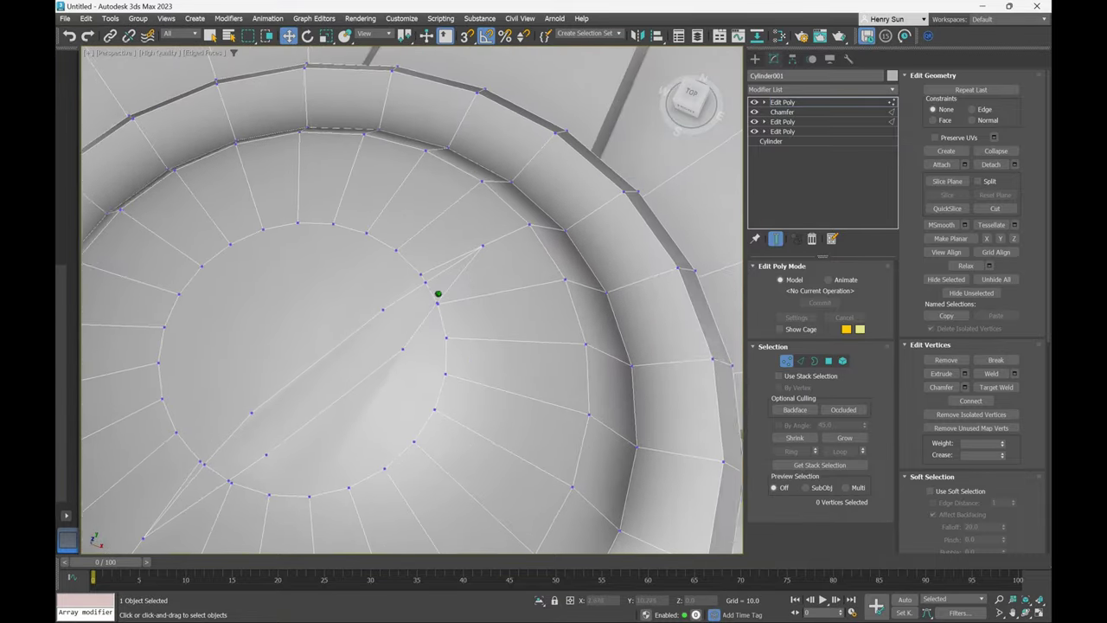
alt+middle_drag(440, 272, 420, 245)
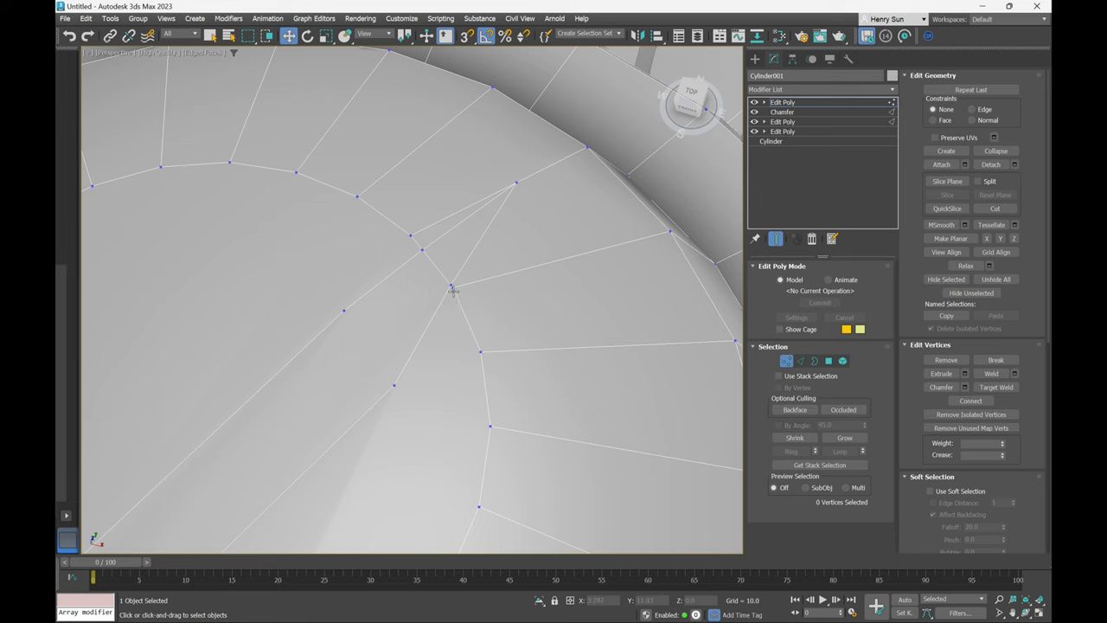
alt+middle_drag(452, 307, 458, 289)
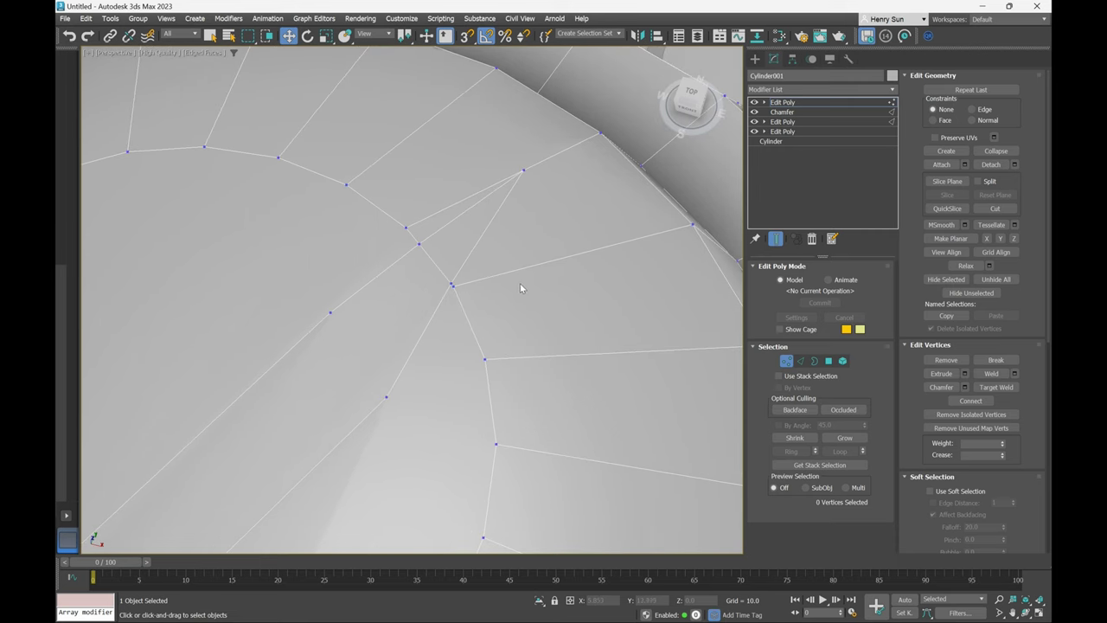
right_click(603, 265)
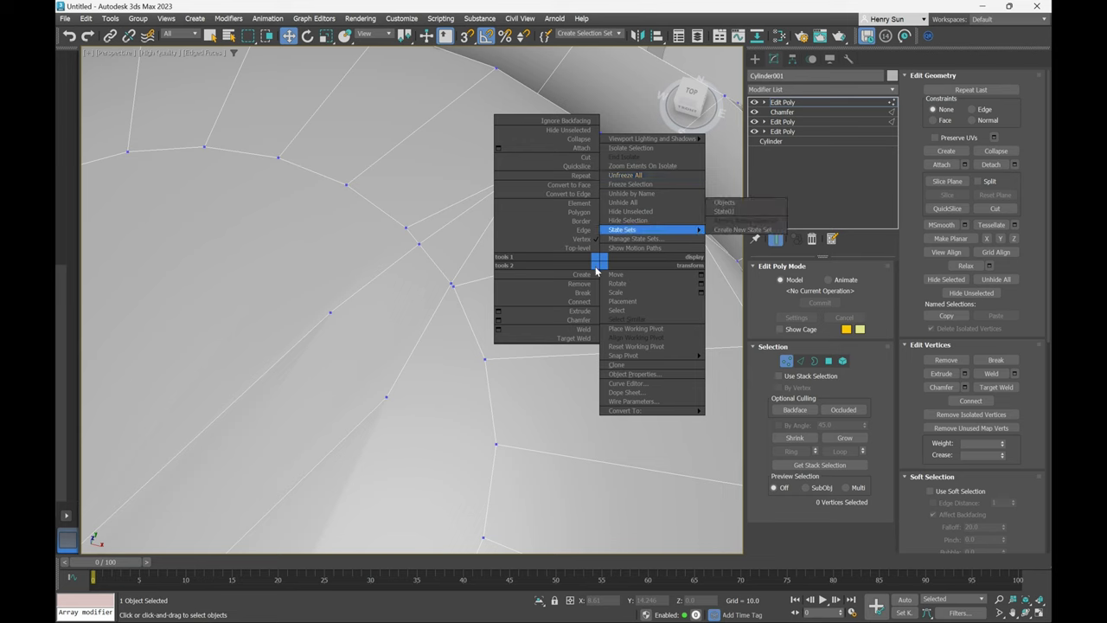
click(574, 338)
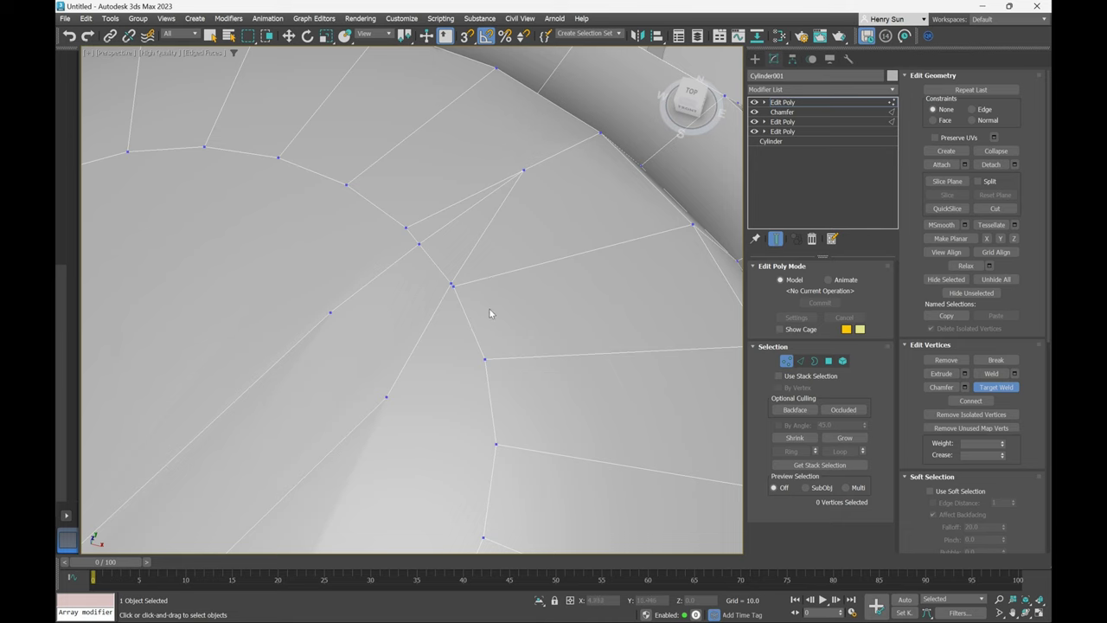
middle_drag(480, 311, 544, 305)
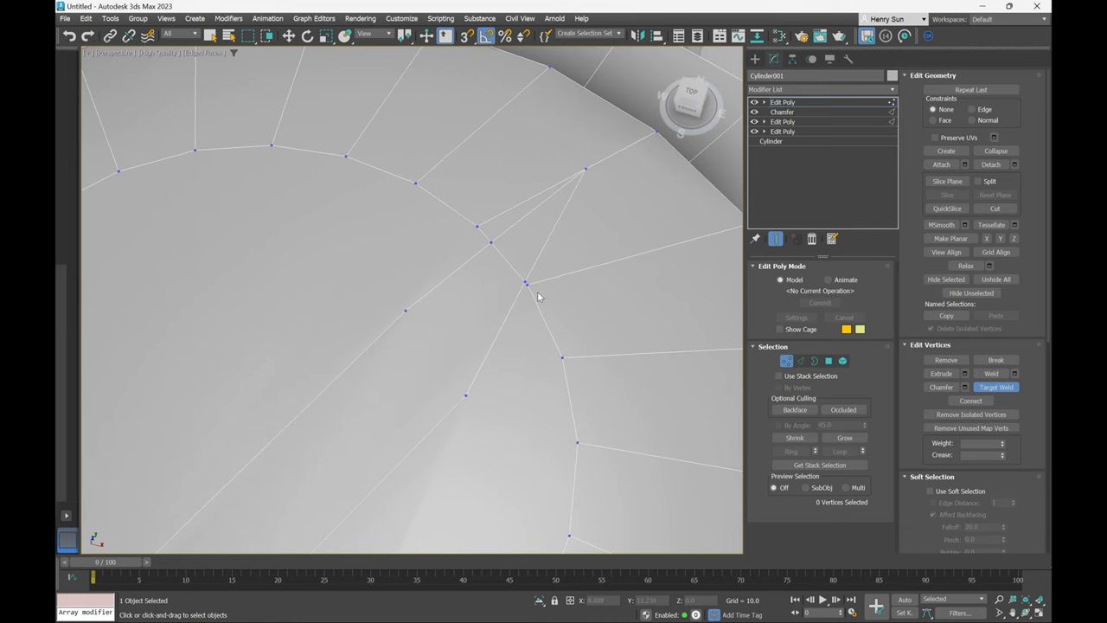
scroll(538, 296, up, 2)
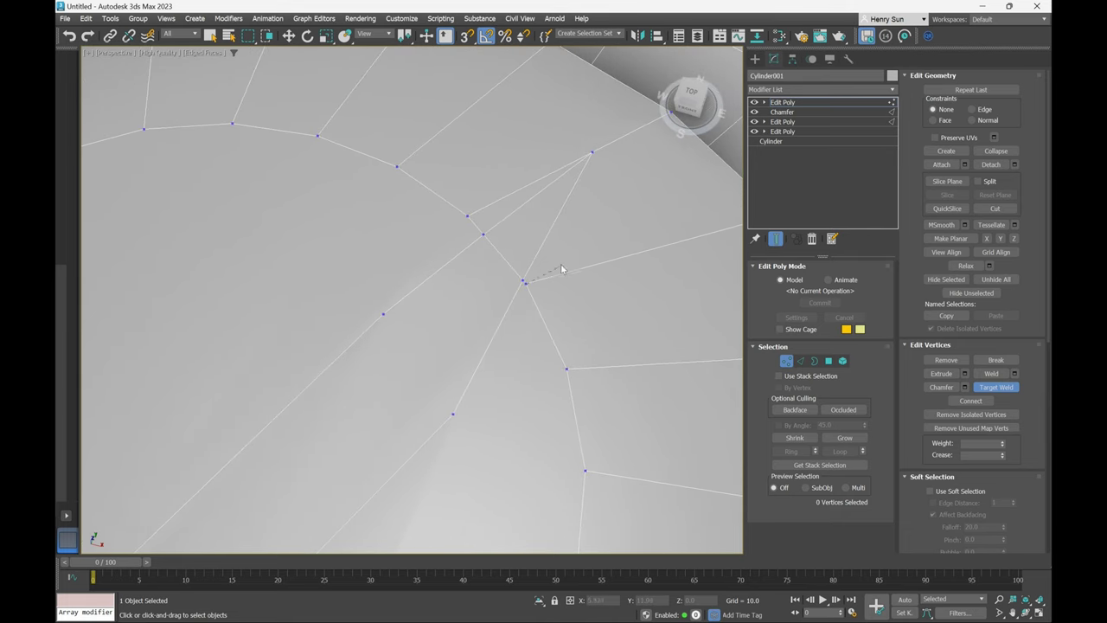
click(523, 280)
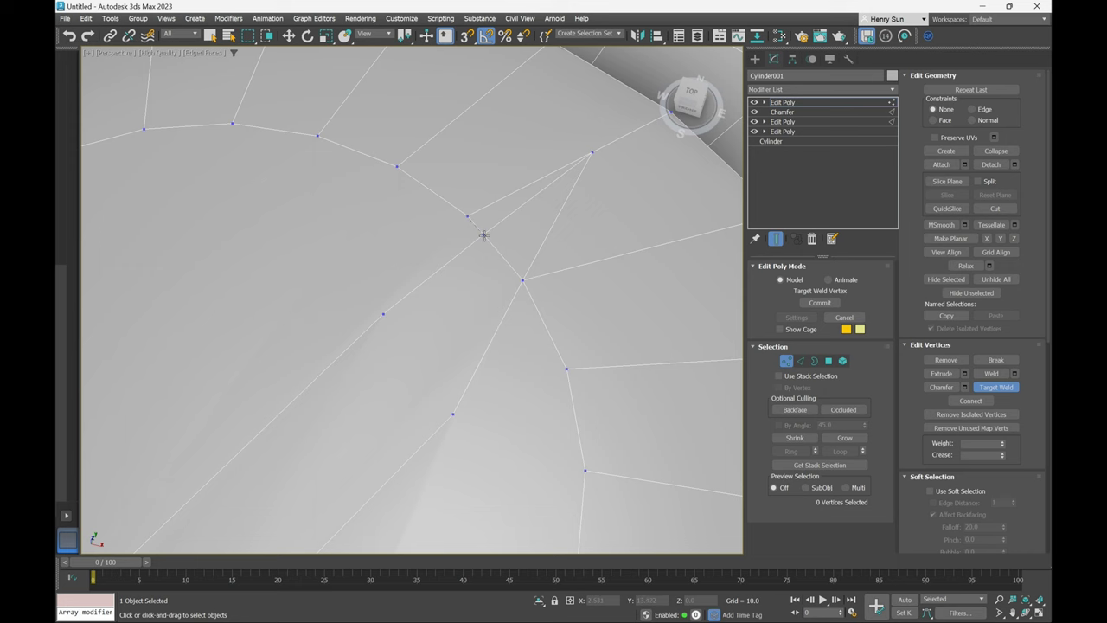
Target-weld the two near-duplicate vertex pairs where the gash crosses the cap's rim at its near end, and finish welding.
scroll(497, 251, down, 3)
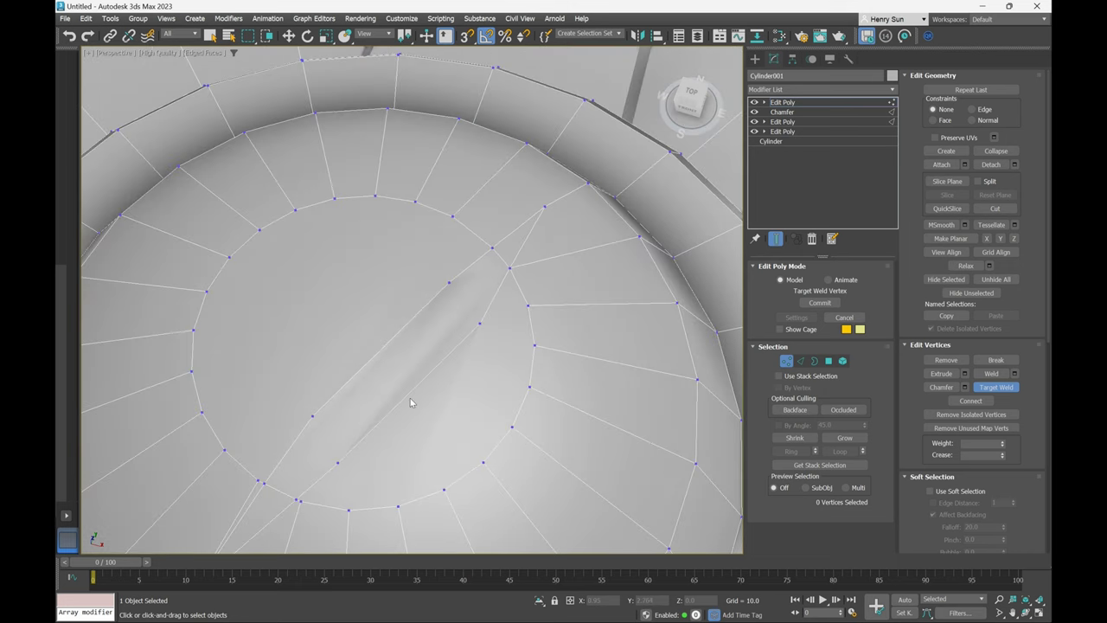
scroll(447, 334, up, 8)
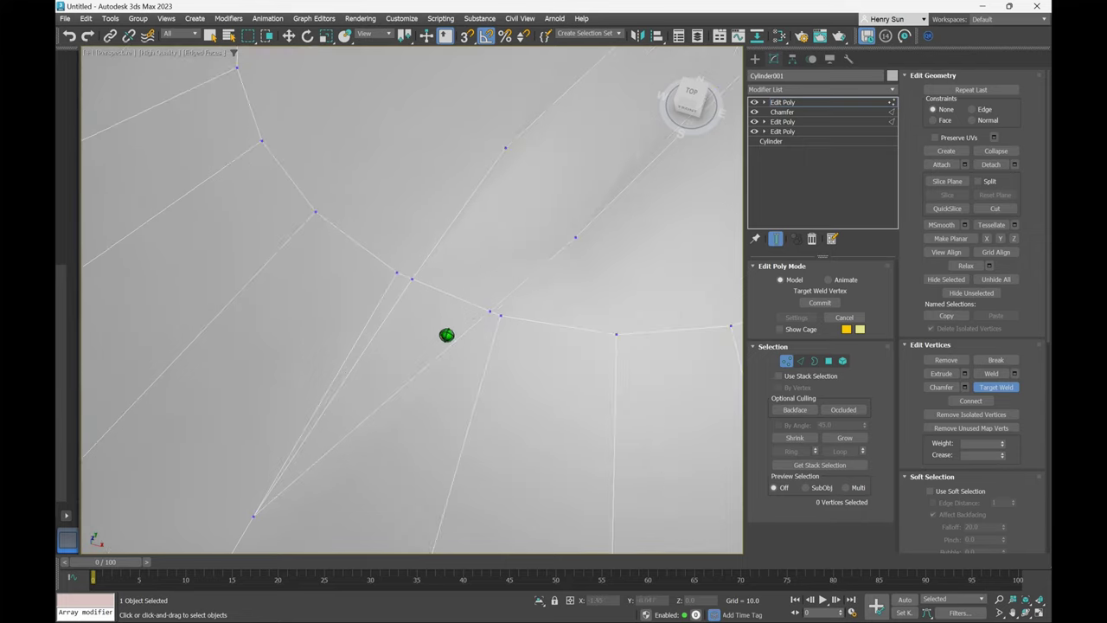
click(489, 311)
click(413, 279)
scroll(464, 296, down, 2)
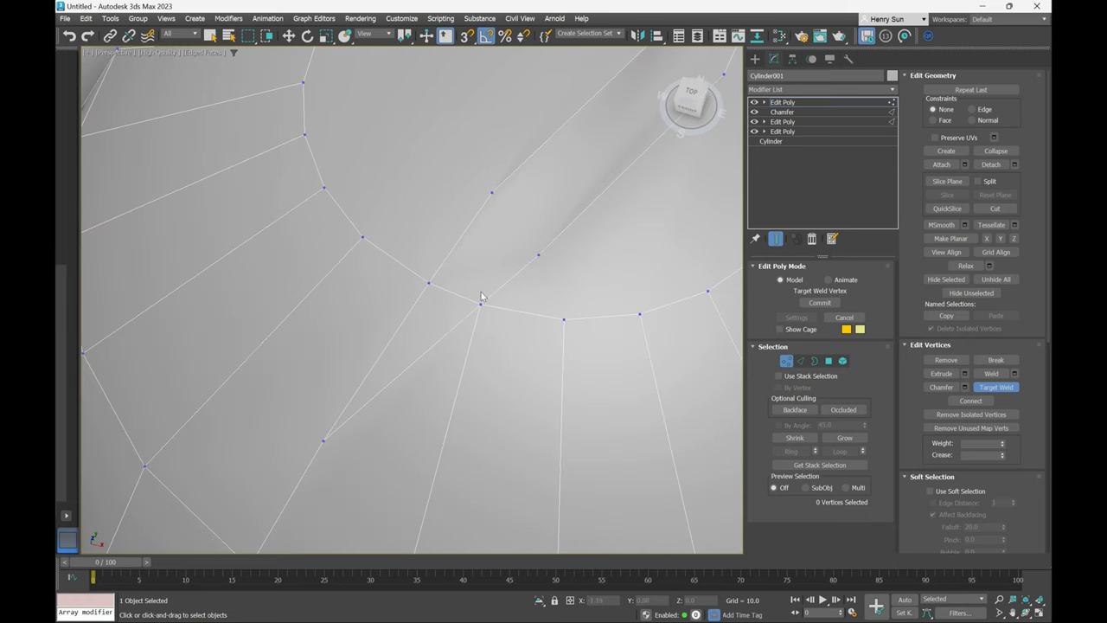
right_click(583, 264)
Remove the two short cap-rim edges that cross the inside of the gash near its ends.
scroll(567, 265, down, 2)
middle_drag(559, 265, 479, 313)
alt+middle_drag(582, 182, 561, 135)
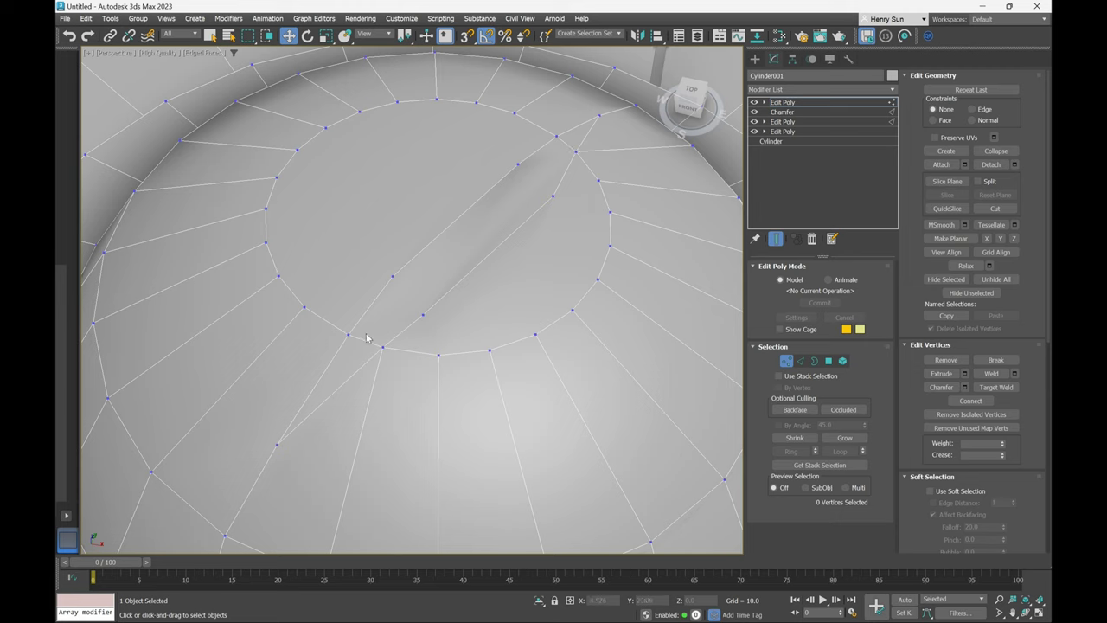
click(802, 362)
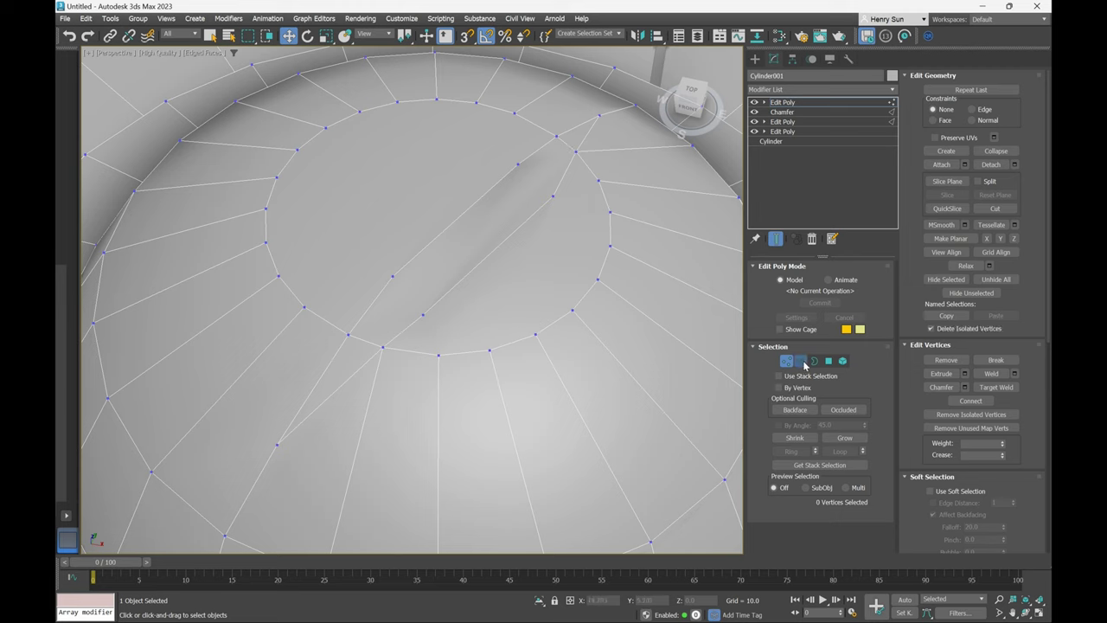
click(369, 339)
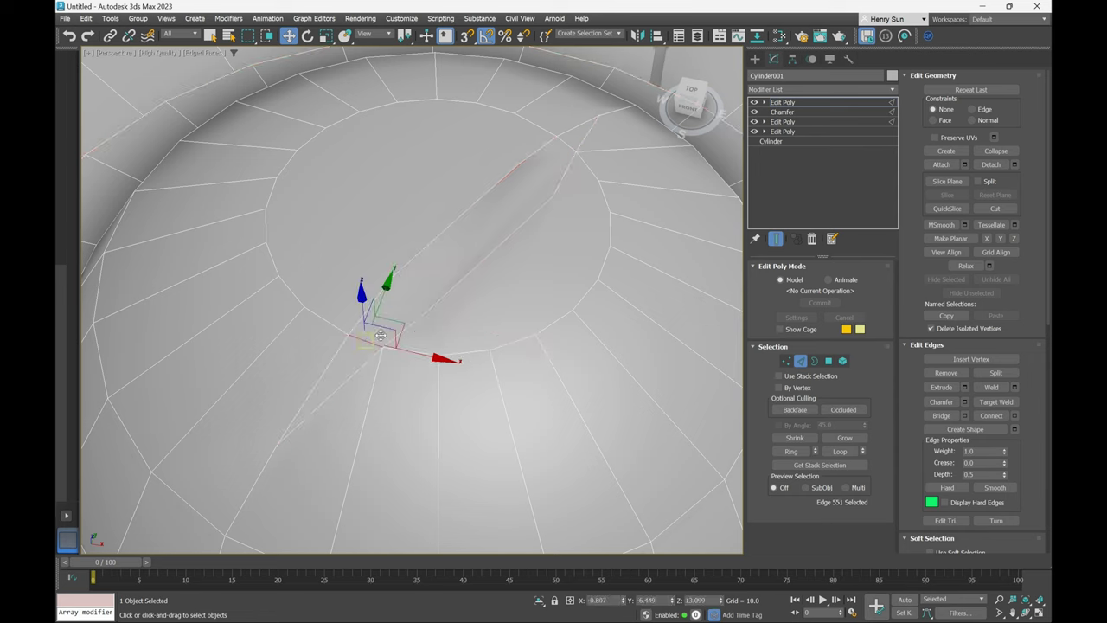
ctrl+click(573, 144)
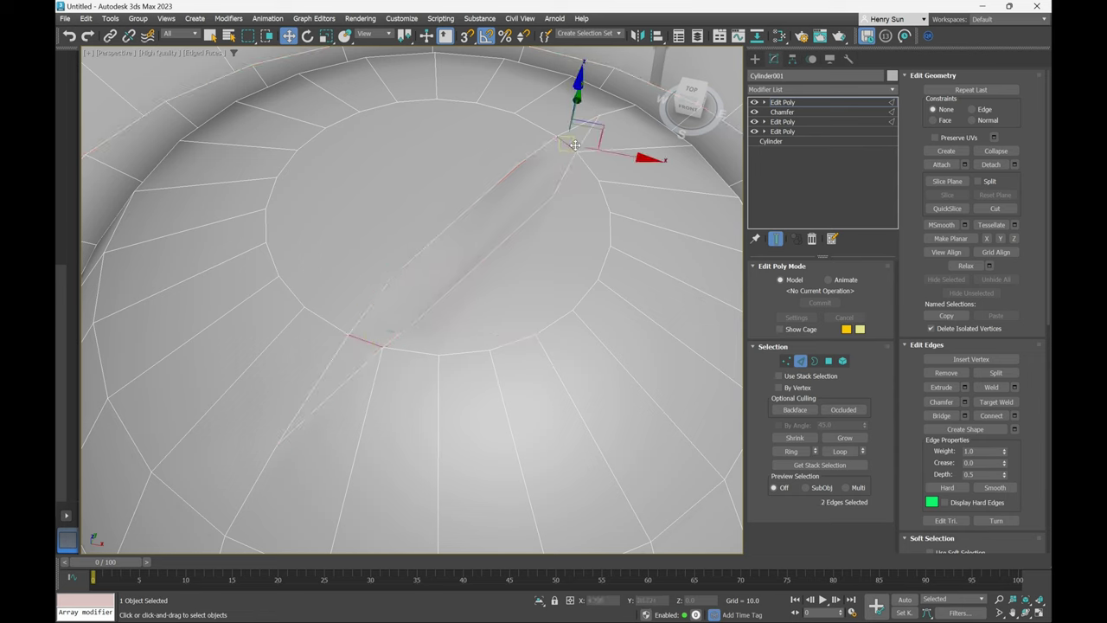
key(ctrl+d)
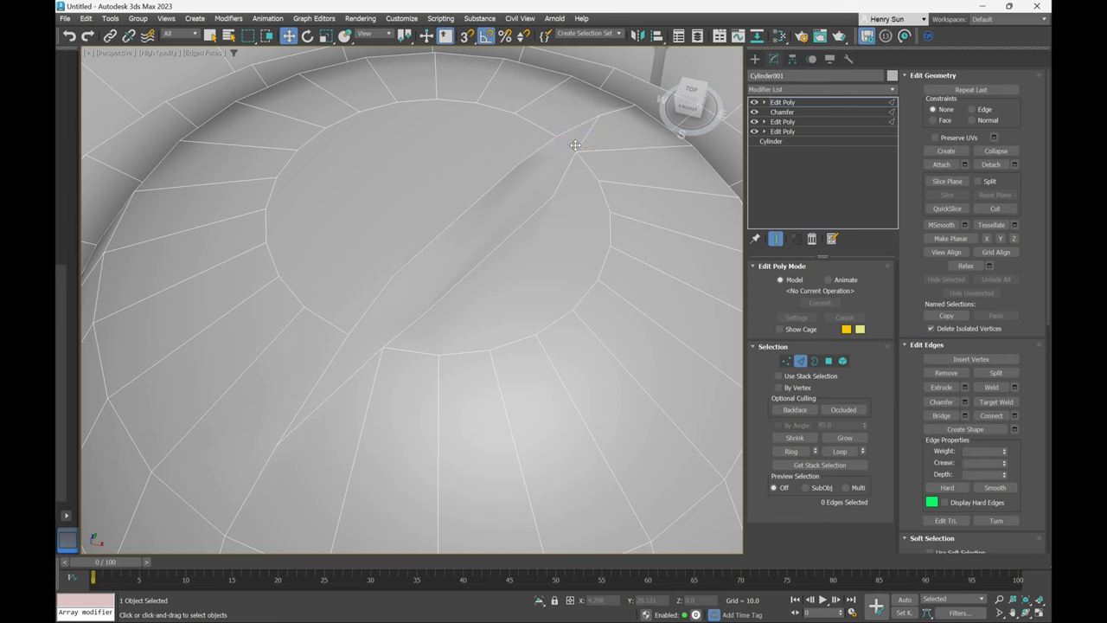
alt+middle_drag(516, 163, 518, 212)
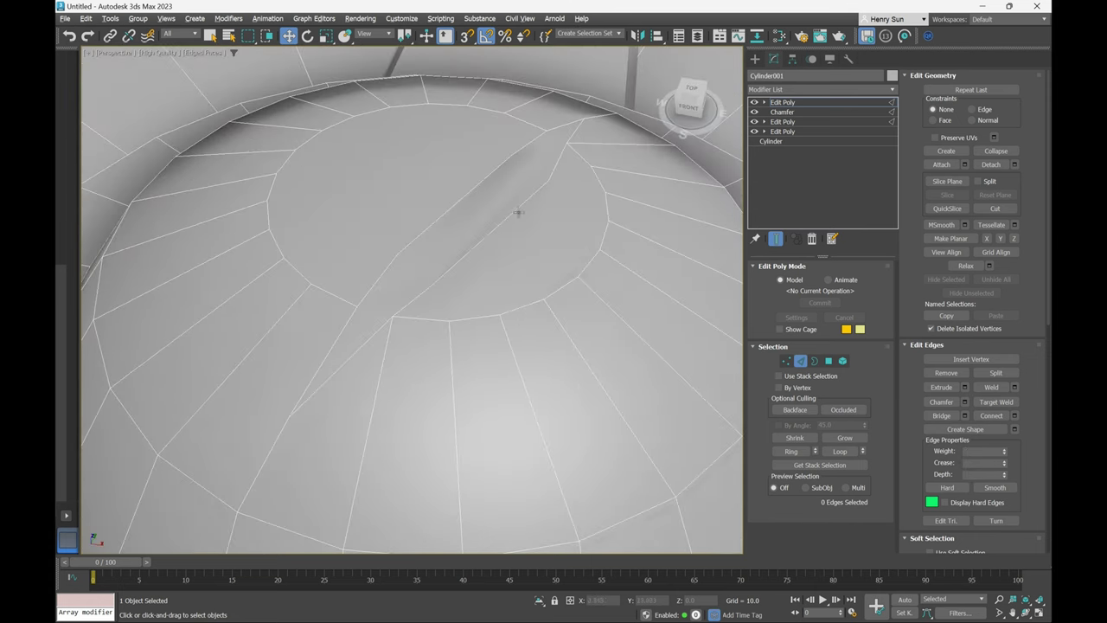
Cut a centre line along the inside of the gash, running from its far tip to its near tip.
click(786, 361)
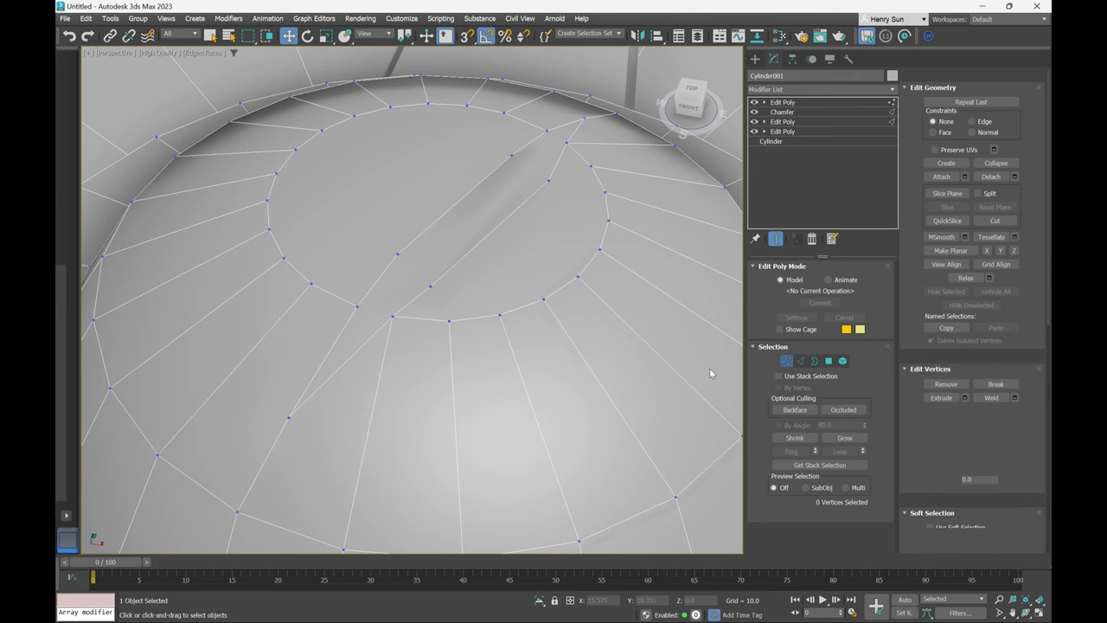
alt+middle_drag(361, 351, 364, 363)
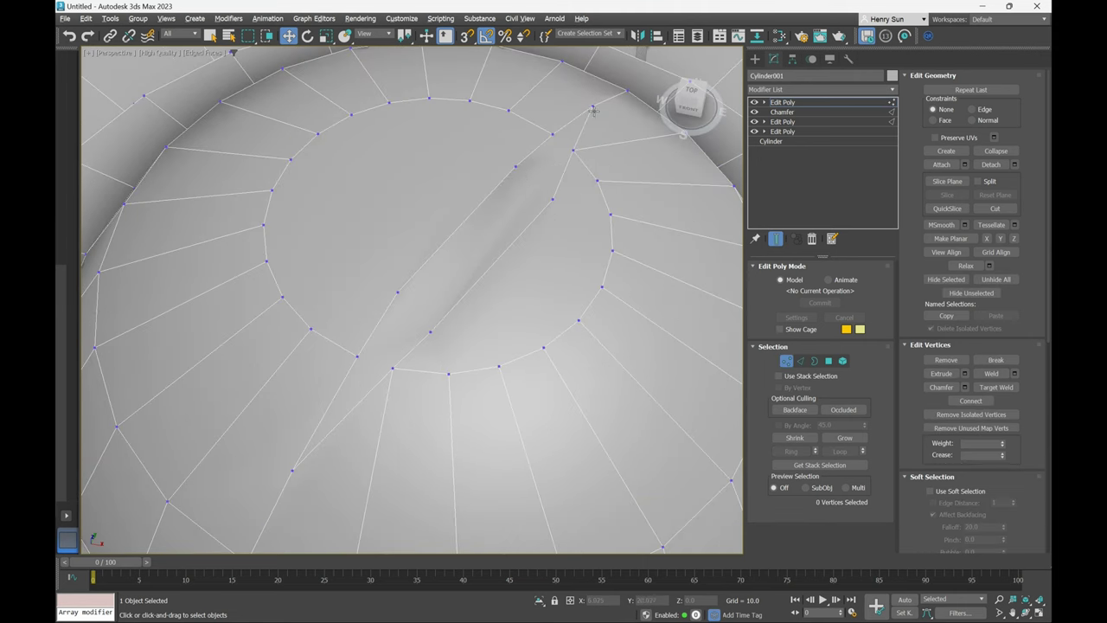
alt+middle_drag(354, 423, 368, 411)
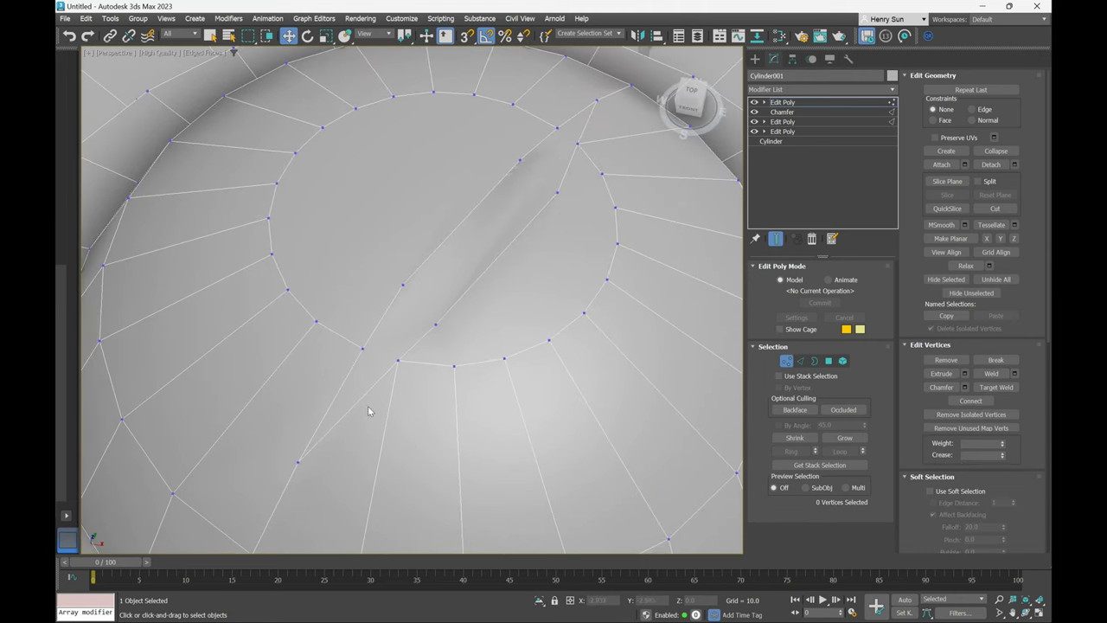
key(alt+c)
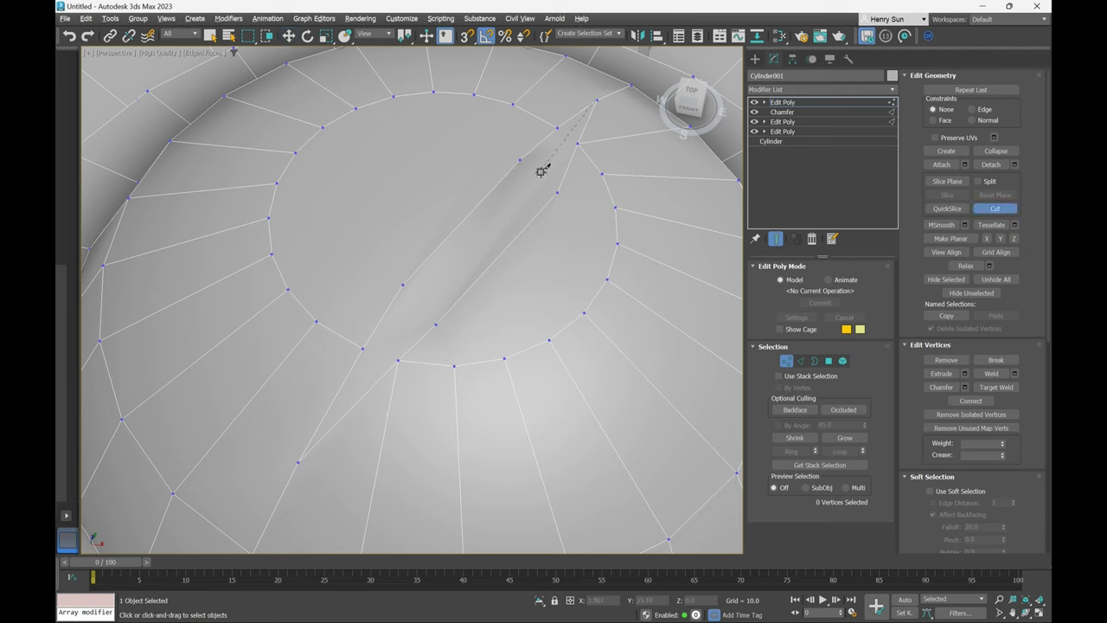
click(593, 104)
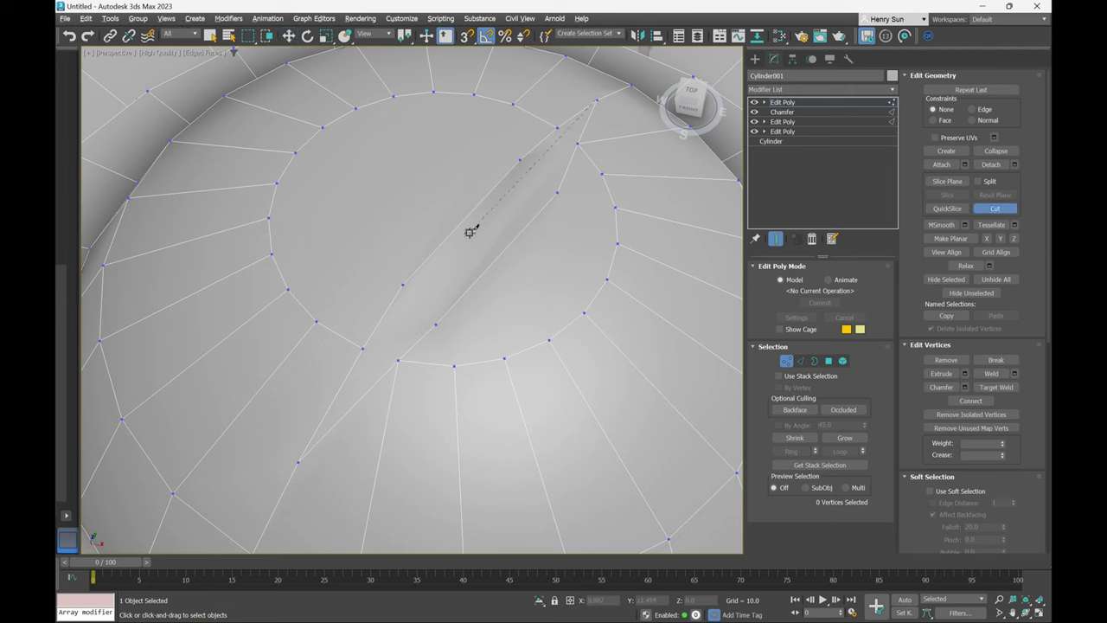
click(297, 463)
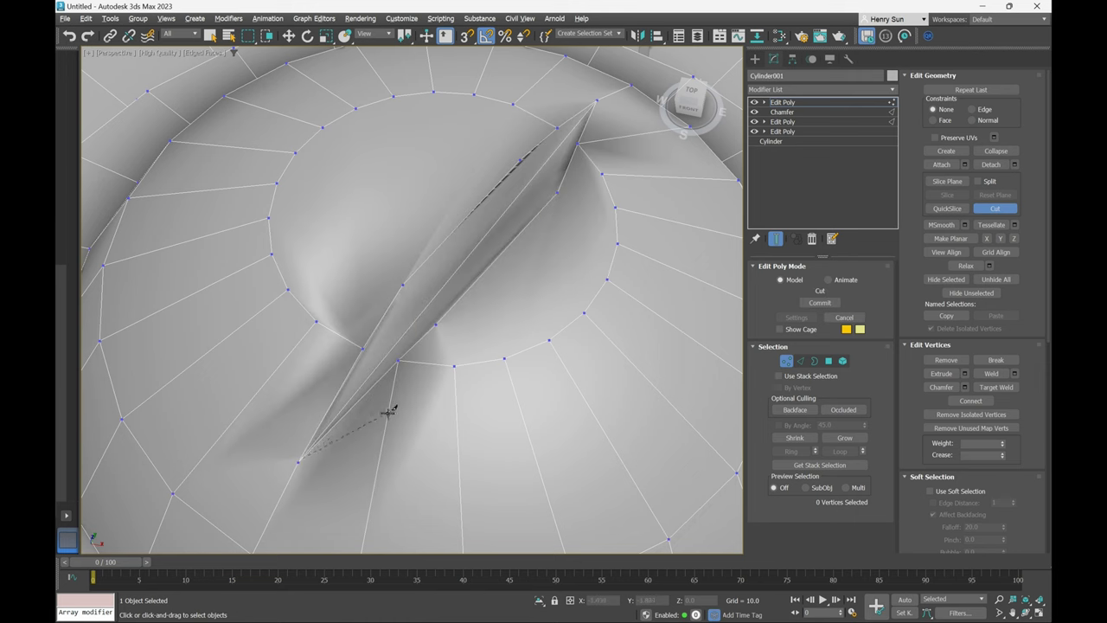
alt+middle_drag(388, 403, 420, 341)
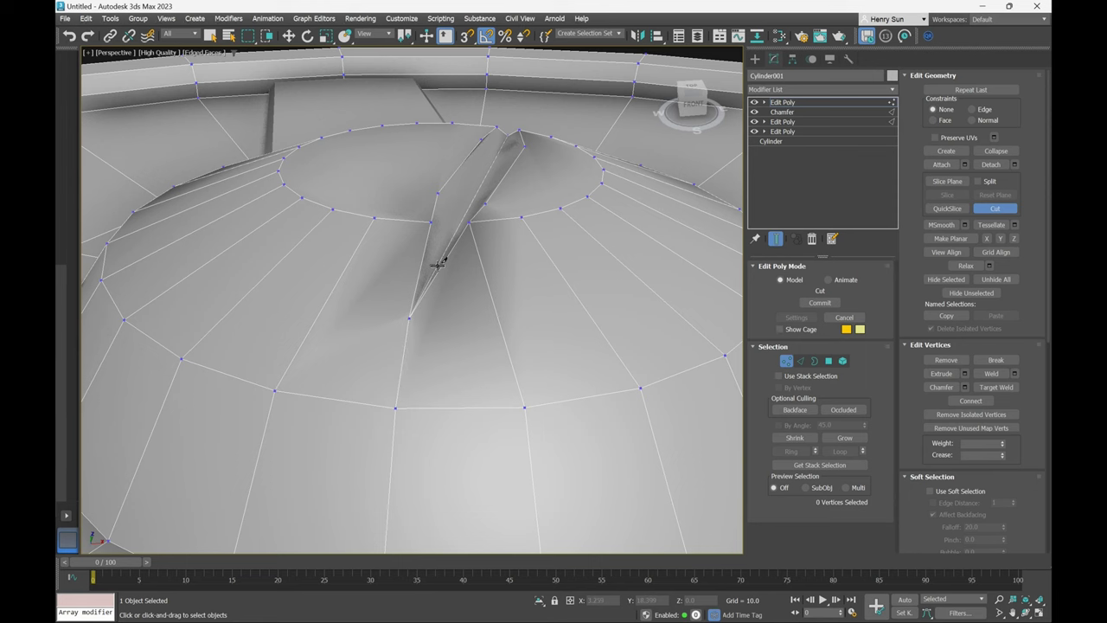
alt+middle_drag(441, 260, 413, 258)
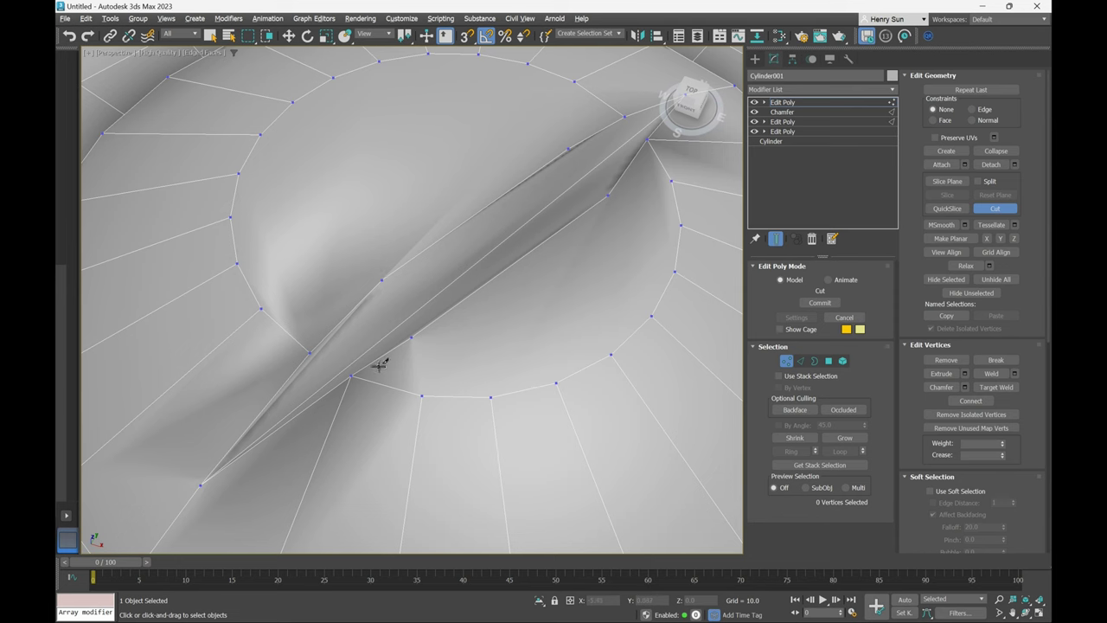
alt+middle_drag(379, 365, 527, 182)
alt+middle_drag(493, 143, 522, 298)
key(ctrl+z)
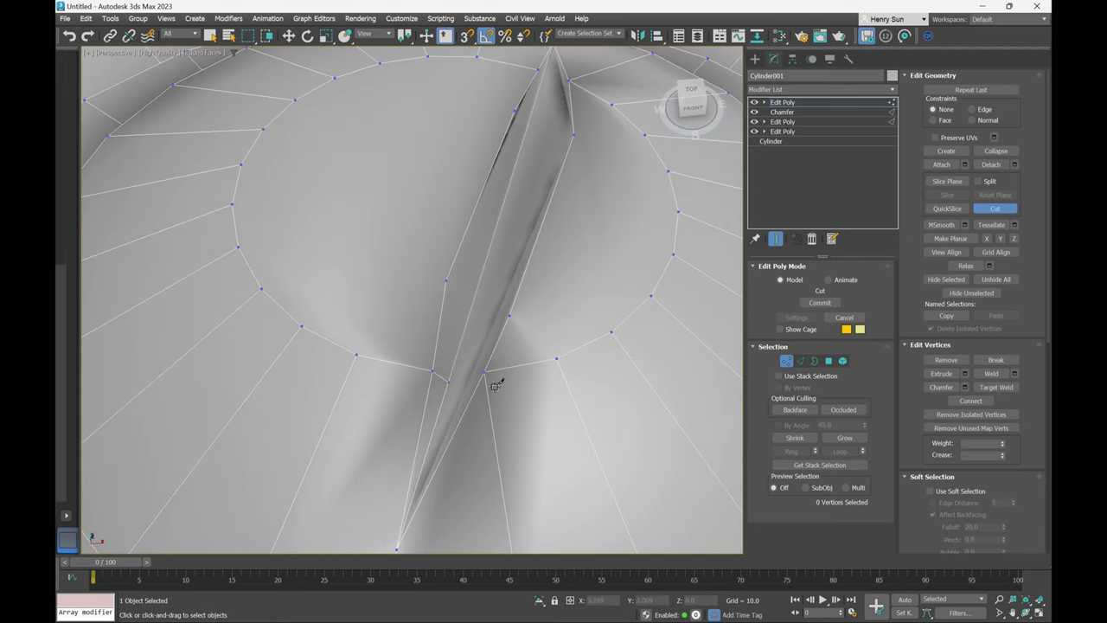
Cut across the near half of the gash, joining the opposite vertices at the cap rim and the opposite vertices just inside it.
click(448, 380)
click(486, 371)
right_click(500, 308)
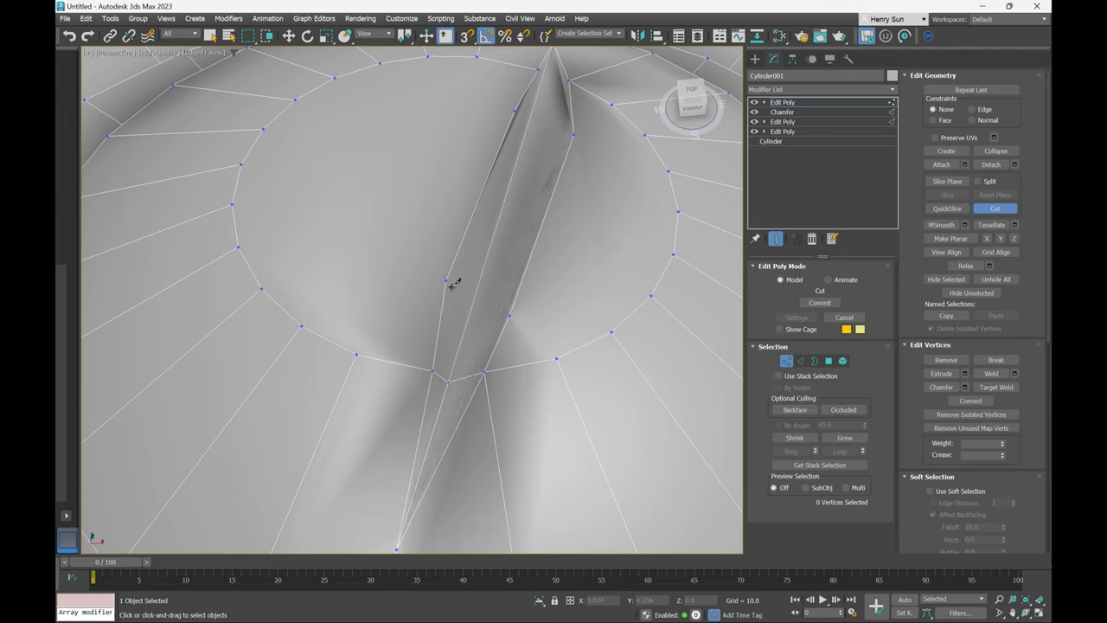
click(448, 279)
click(510, 315)
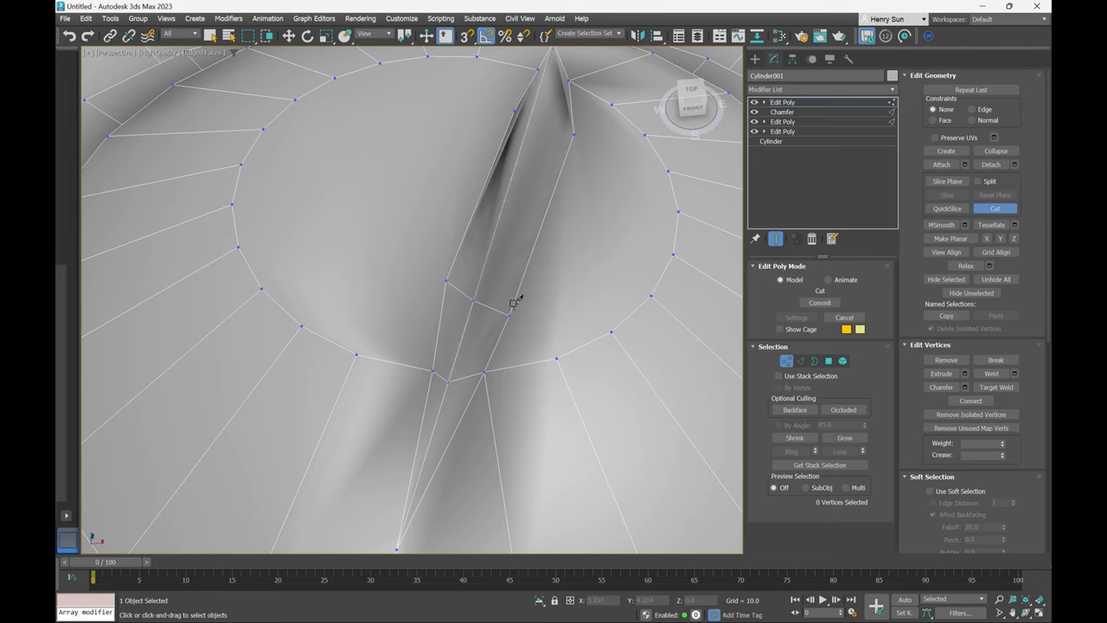
Cut across the far half of the gash between its inner pair of side vertices and its pair on the cap rim.
alt+middle_drag(519, 244, 404, 329)
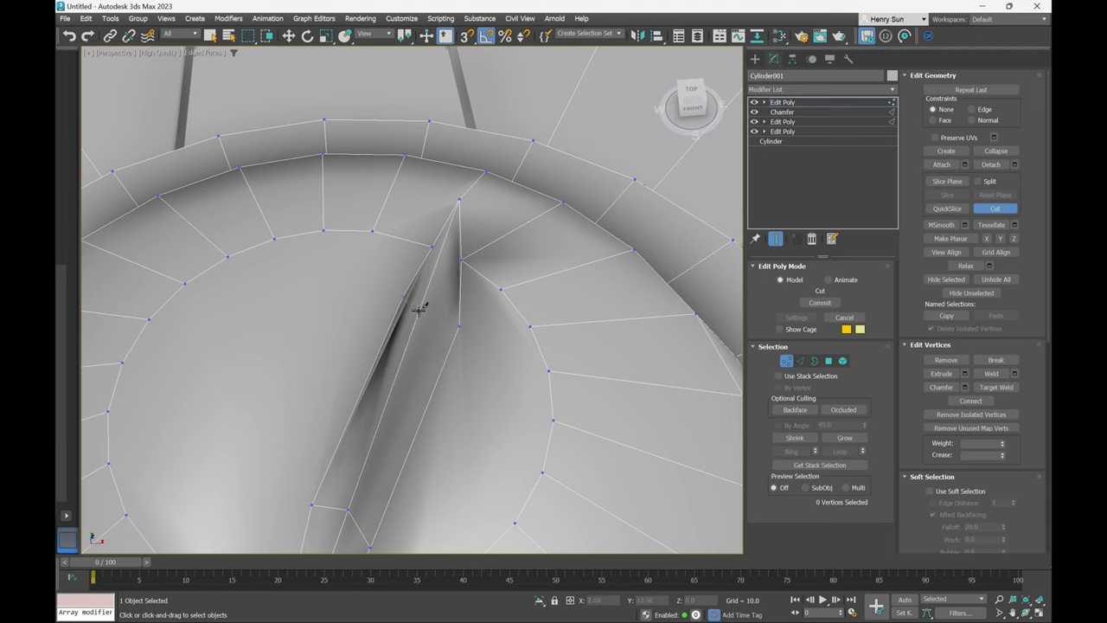
click(403, 299)
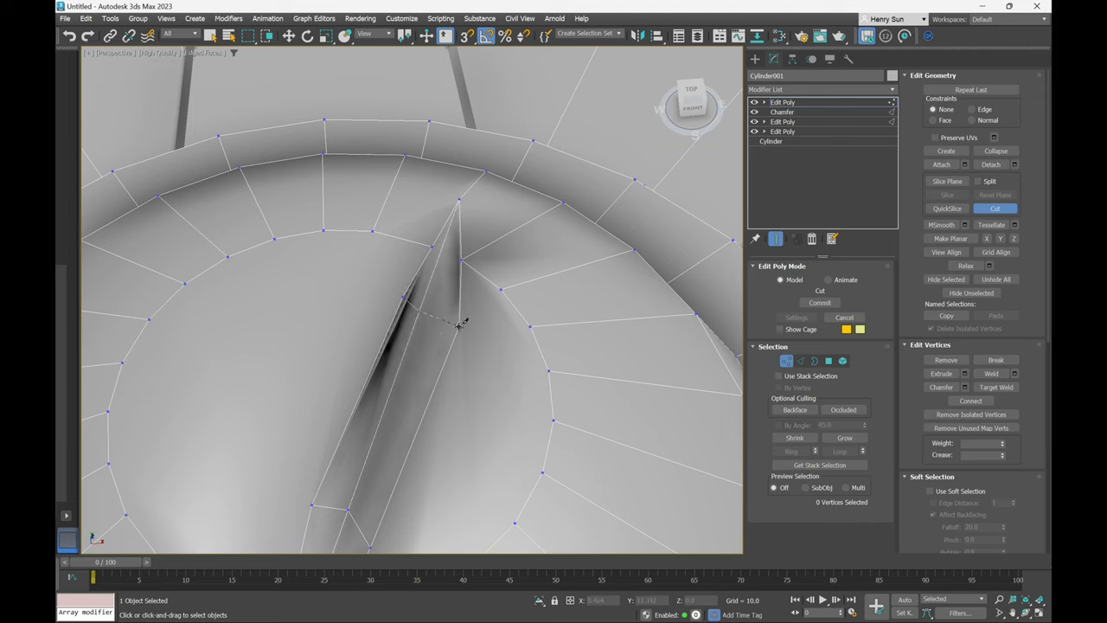
click(459, 324)
mouse_move(438, 243)
alt+middle_down()
mouse_move(423, 250)
mouse_move(436, 250)
alt+middle_up()
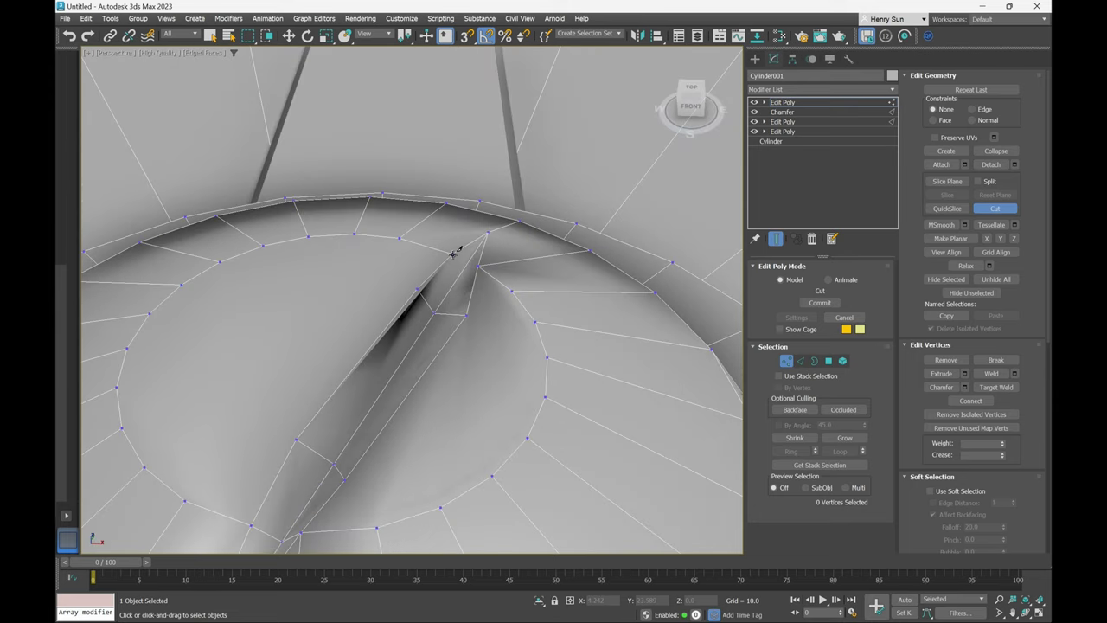
click(453, 255)
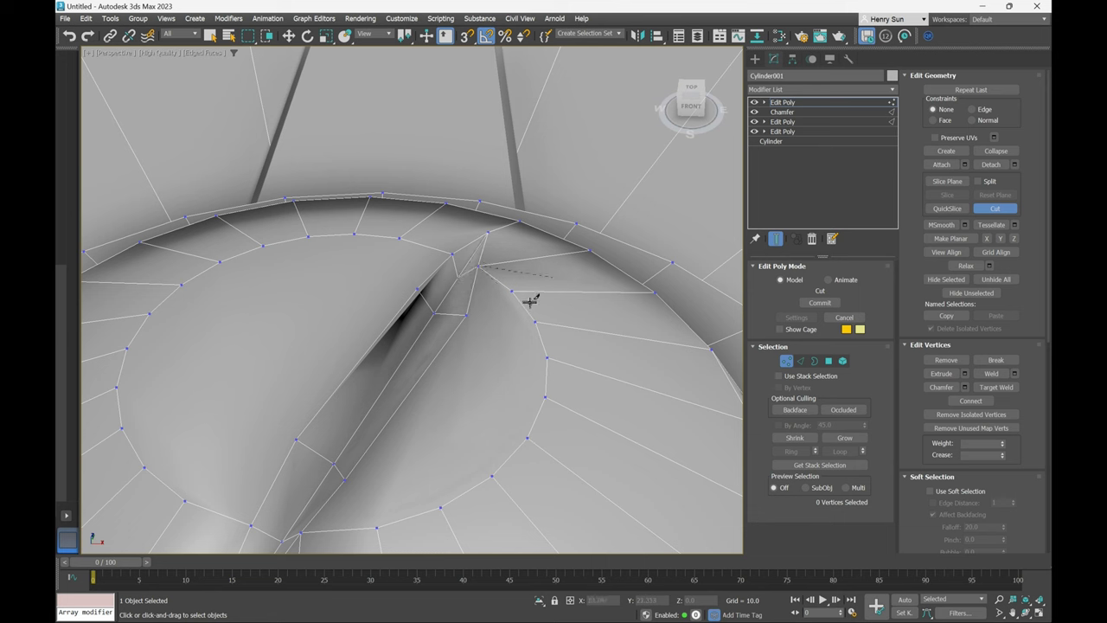
Cut an edge from each pointed tip of the gash to a neighbouring vertex on the dome's next ring, and finish cutting.
alt+middle_drag(522, 285, 366, 271)
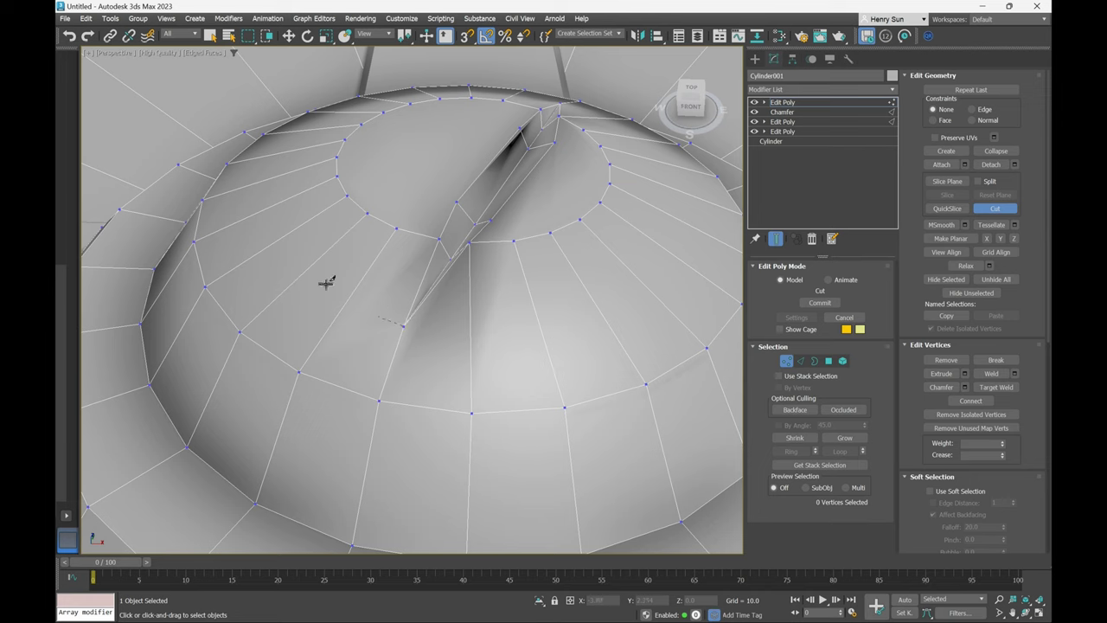
click(470, 413)
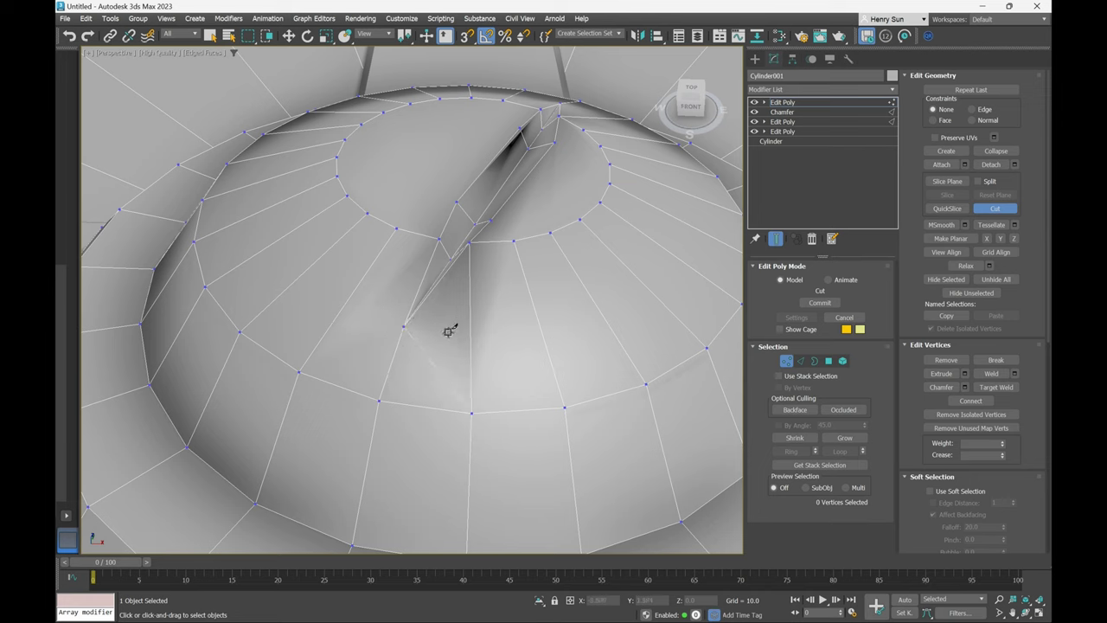
alt+middle_drag(574, 295, 464, 296)
click(494, 340)
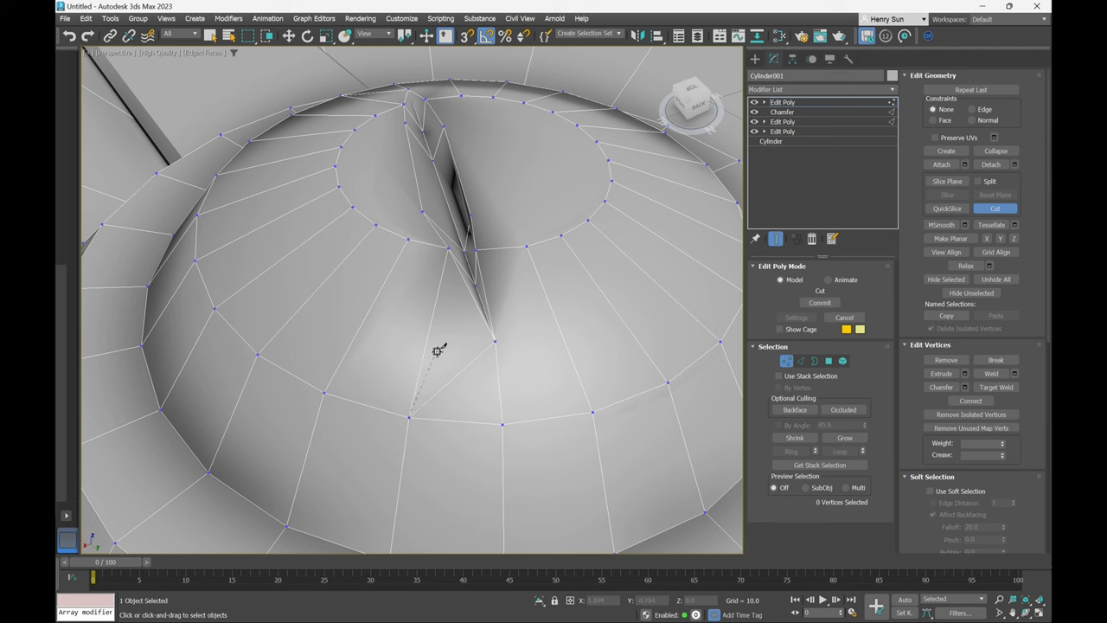
alt+middle_drag(424, 271, 446, 292)
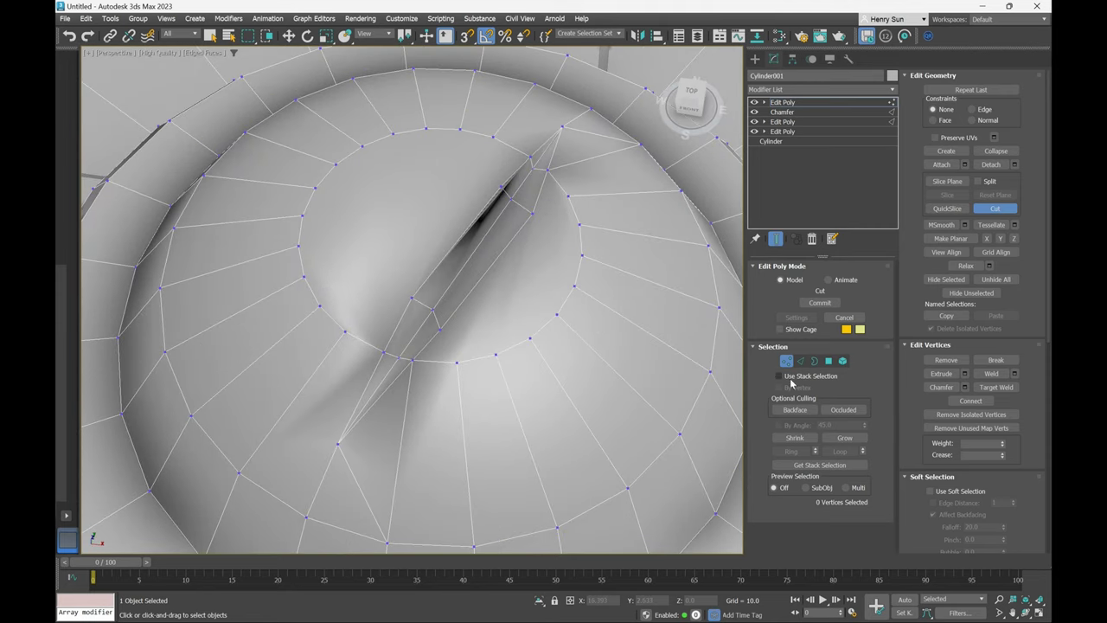
click(786, 361)
key(r)
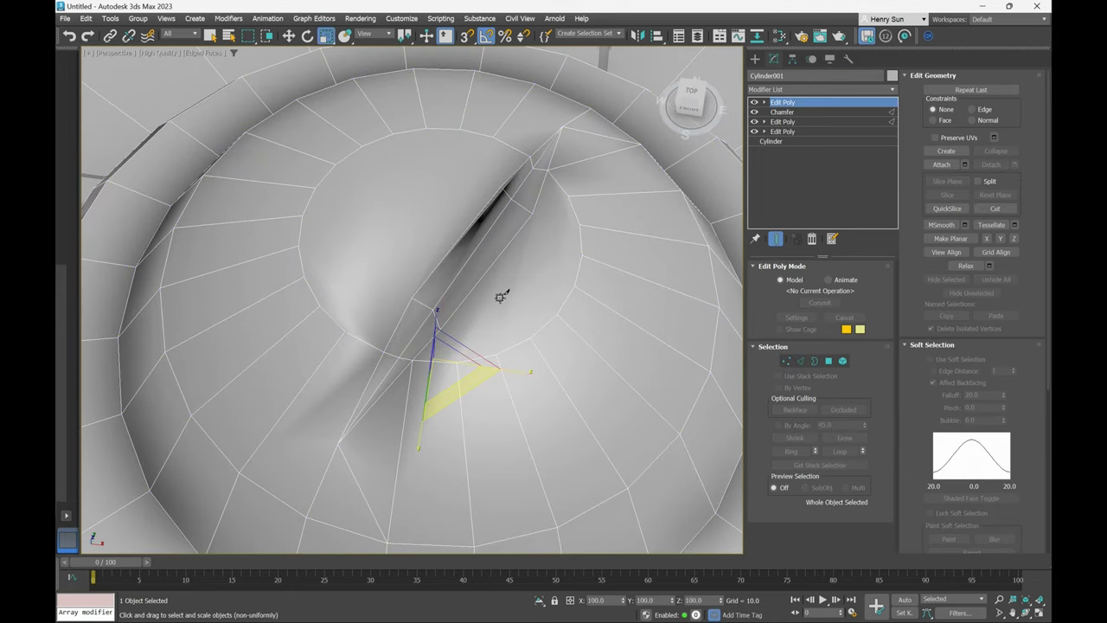
mouse_move(459, 294)
alt+middle_down()
mouse_move(479, 269)
mouse_move(476, 306)
mouse_move(517, 293)
mouse_move(540, 270)
mouse_move(514, 267)
mouse_move(509, 280)
mouse_move(525, 286)
alt+middle_up()
key(F4)
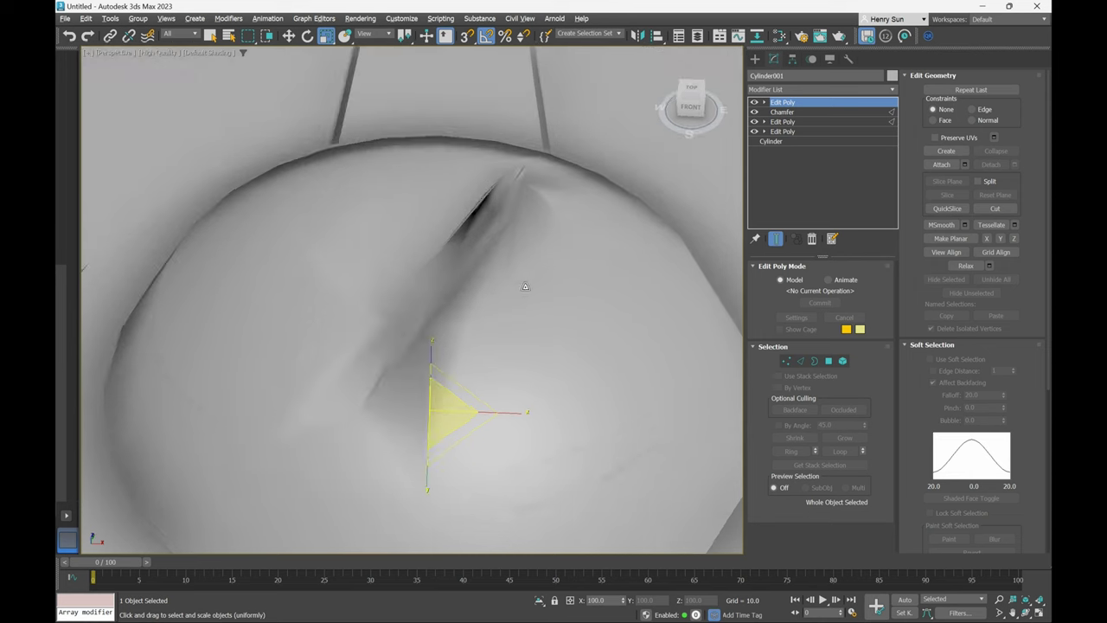
Clear the smoothing groups of the five polygons along the gash's left wall and assign them to smoothing group 8.
click(826, 360)
click(829, 360)
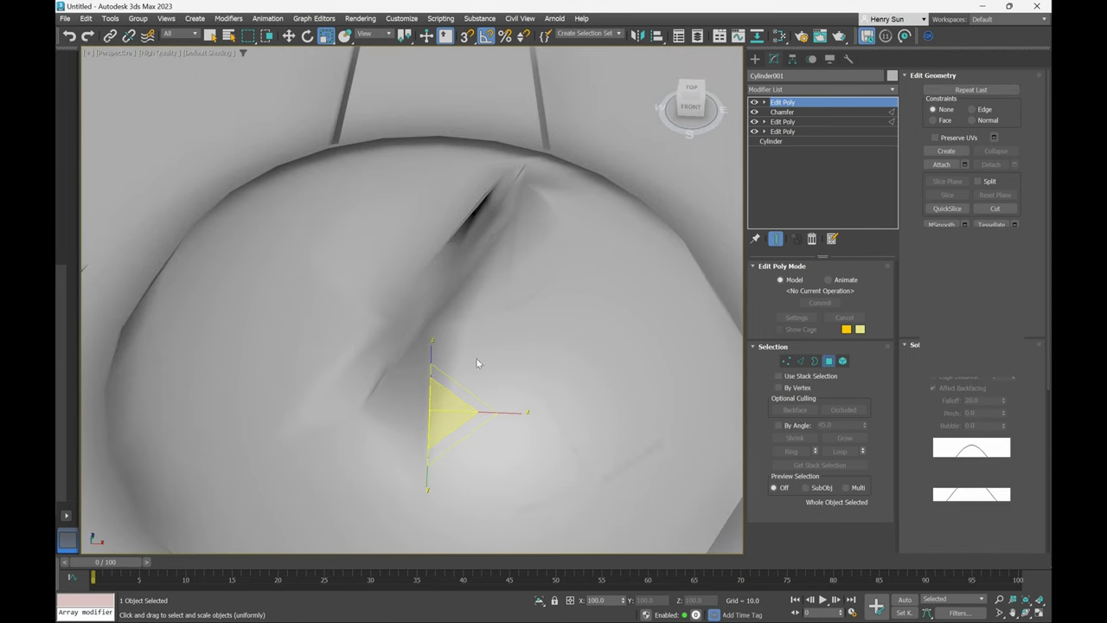
click(567, 296)
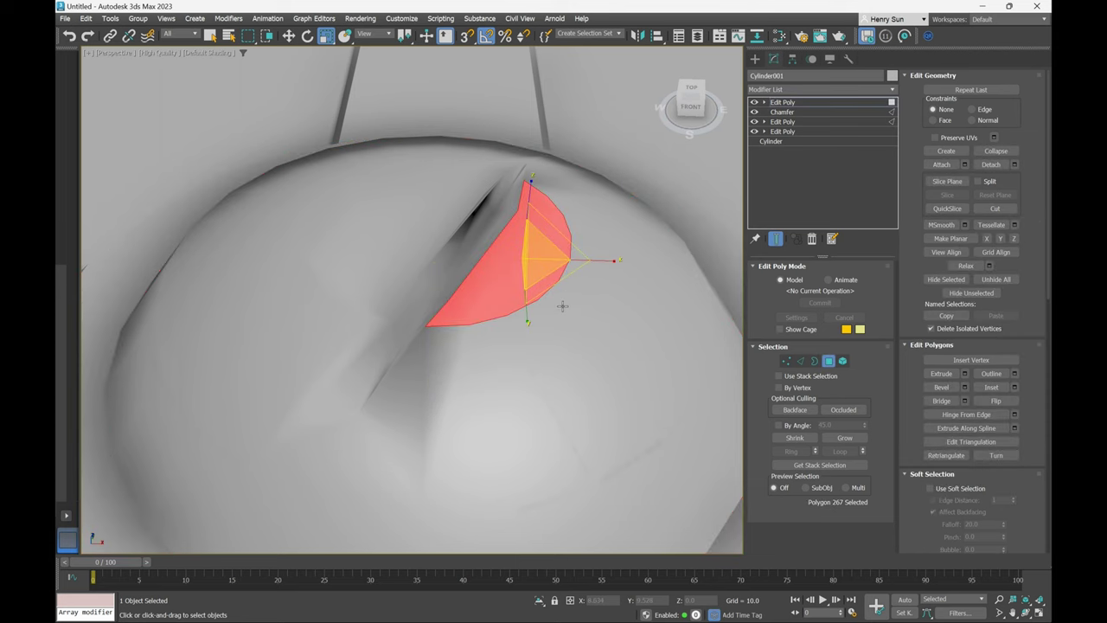
key(F4)
alt+middle_drag(378, 377, 386, 376)
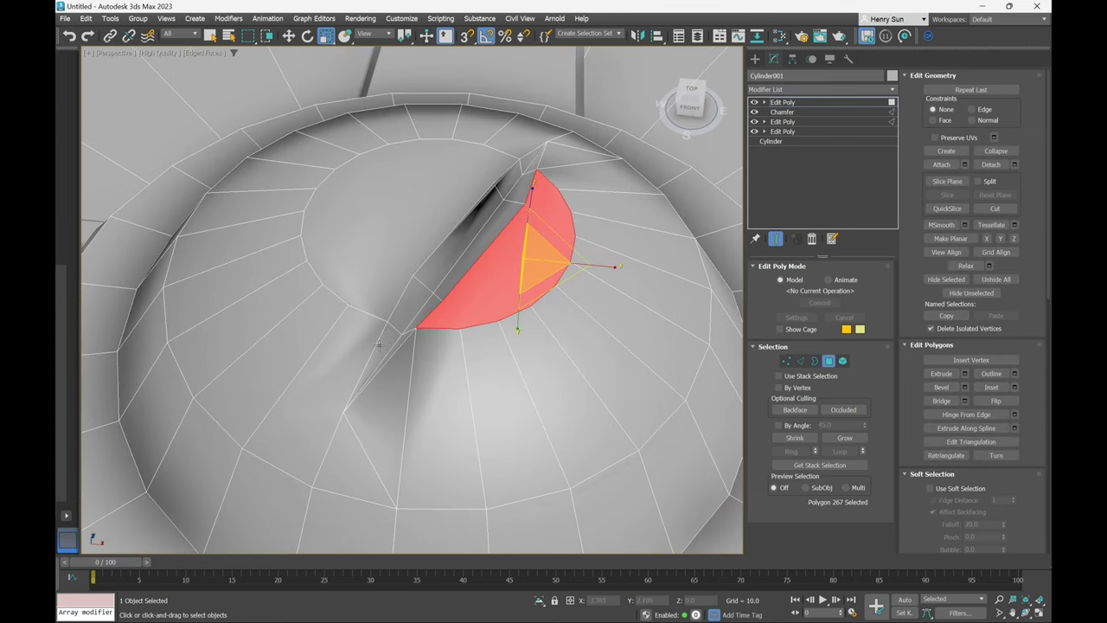
click(385, 343)
ctrl+click(434, 275)
ctrl+click(505, 188)
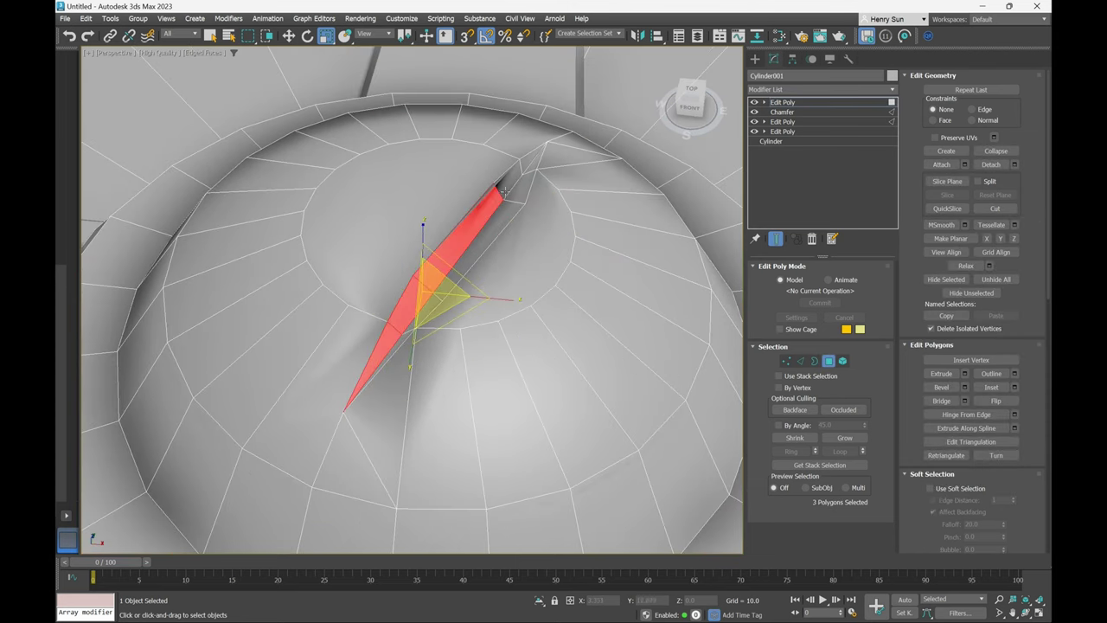
ctrl+click(507, 187)
ctrl+click(527, 158)
alt+middle_drag(527, 158, 508, 188)
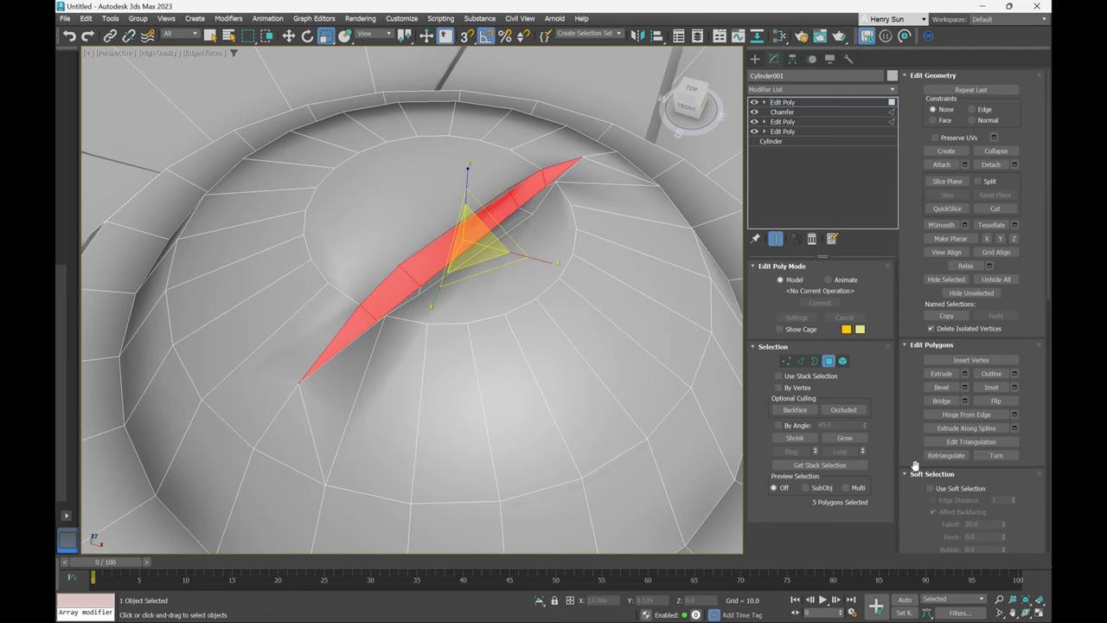
scroll(1033, 380, down, 10)
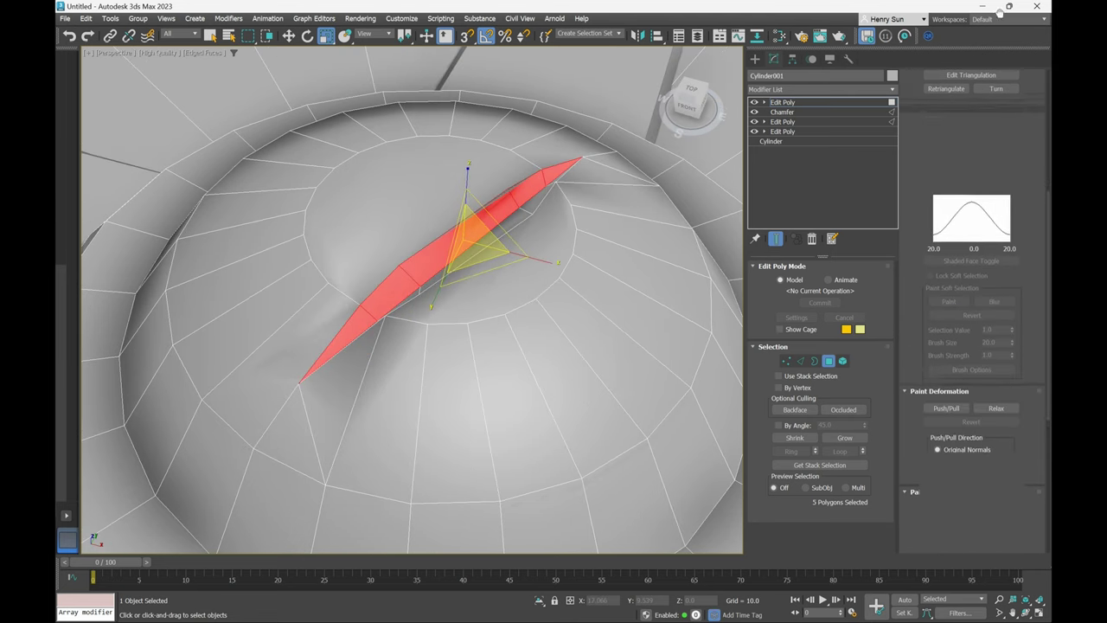
scroll(969, 359, down, 2)
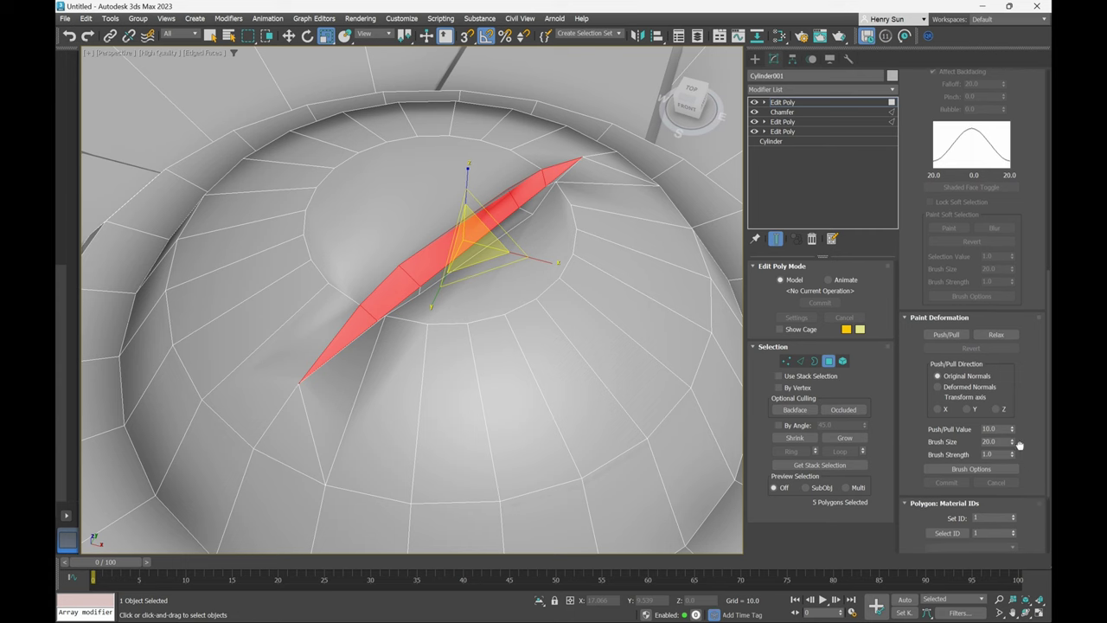
scroll(1004, 190, down, 4)
scroll(1005, 190, down, 2)
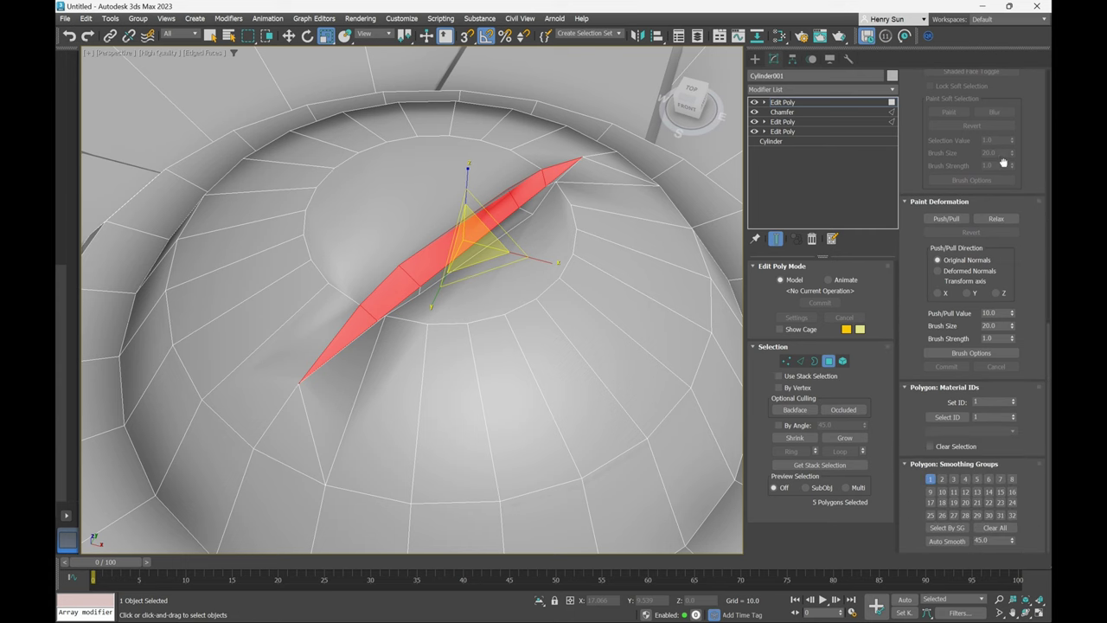
click(995, 528)
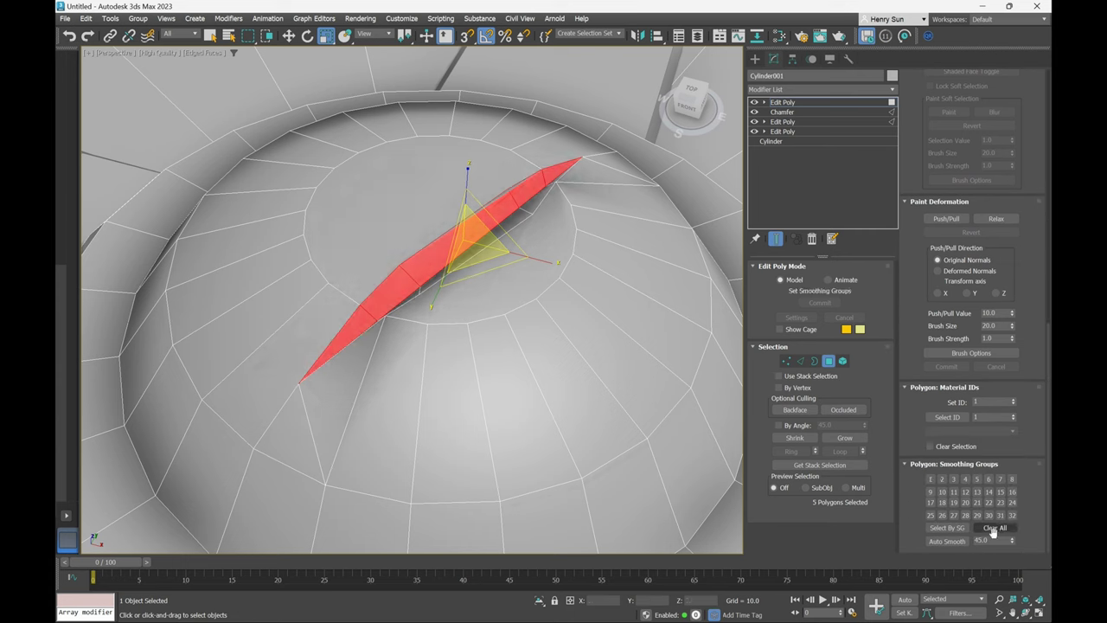
click(1012, 479)
Clear all smoothing groups on the five polygons along the gash's right wall and leave polygon editing.
alt+middle_drag(464, 353, 520, 343)
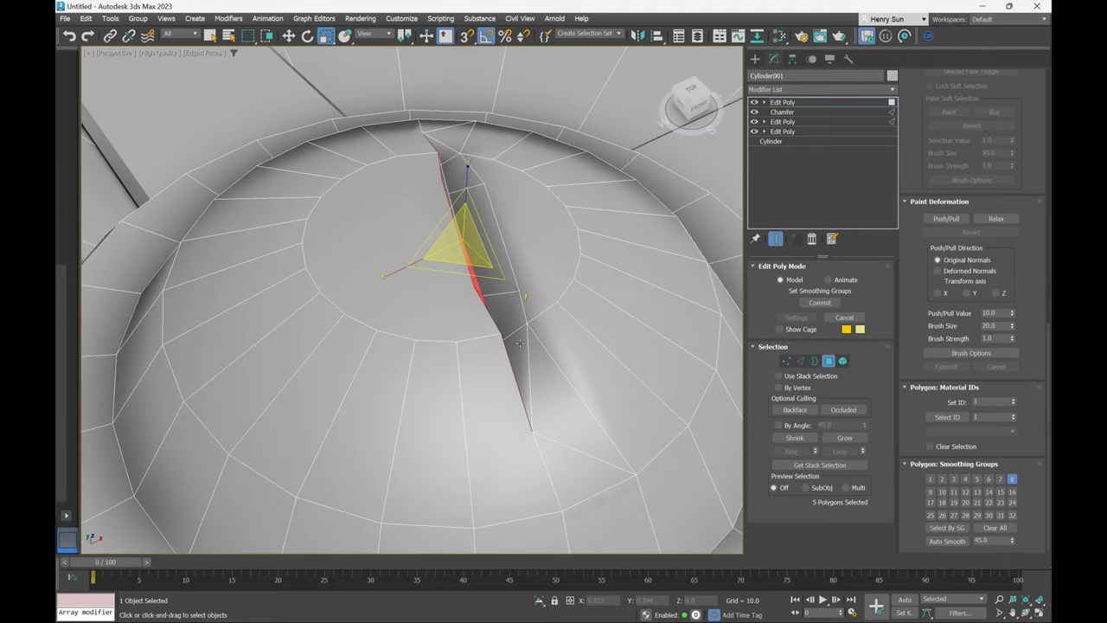
click(520, 343)
ctrl+click(507, 308)
ctrl+click(493, 258)
ctrl+click(468, 180)
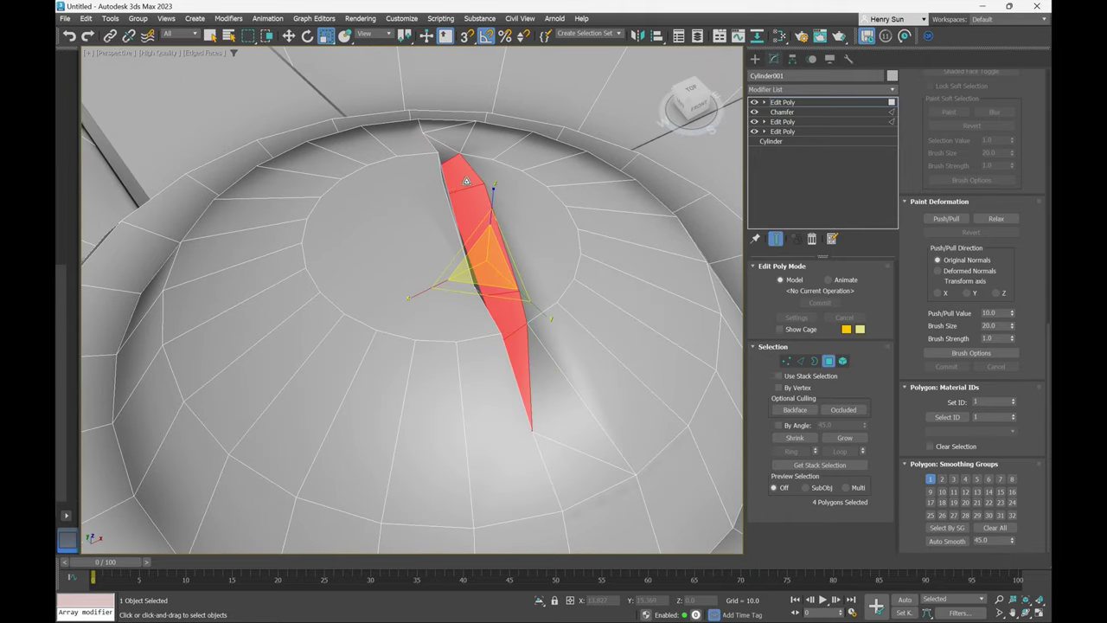
alt+middle_drag(467, 180, 450, 178)
ctrl+click(483, 133)
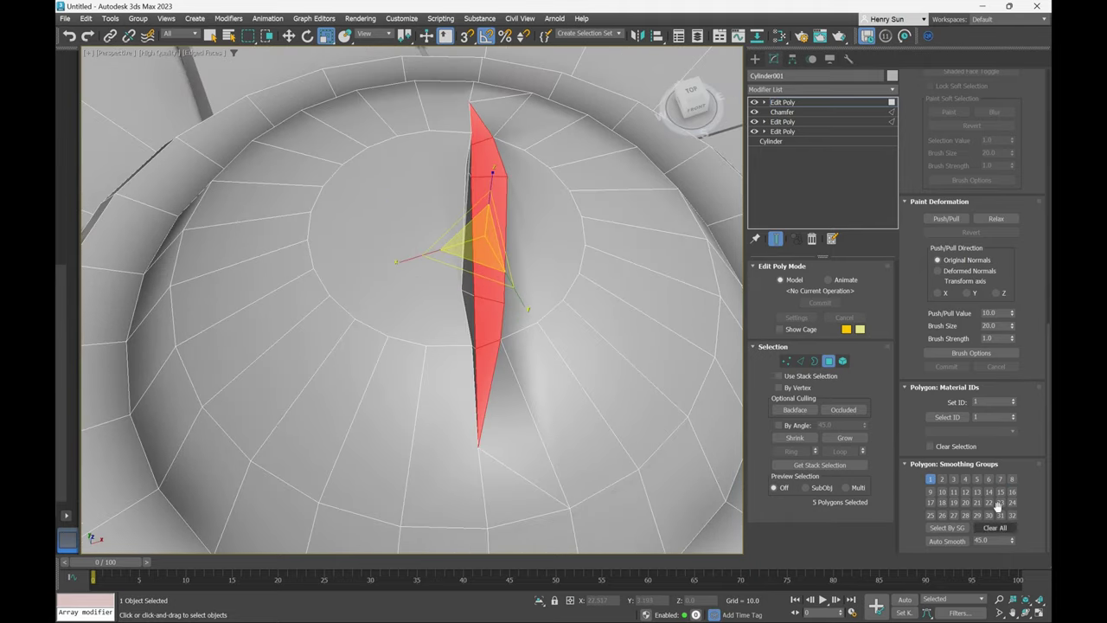
click(999, 528)
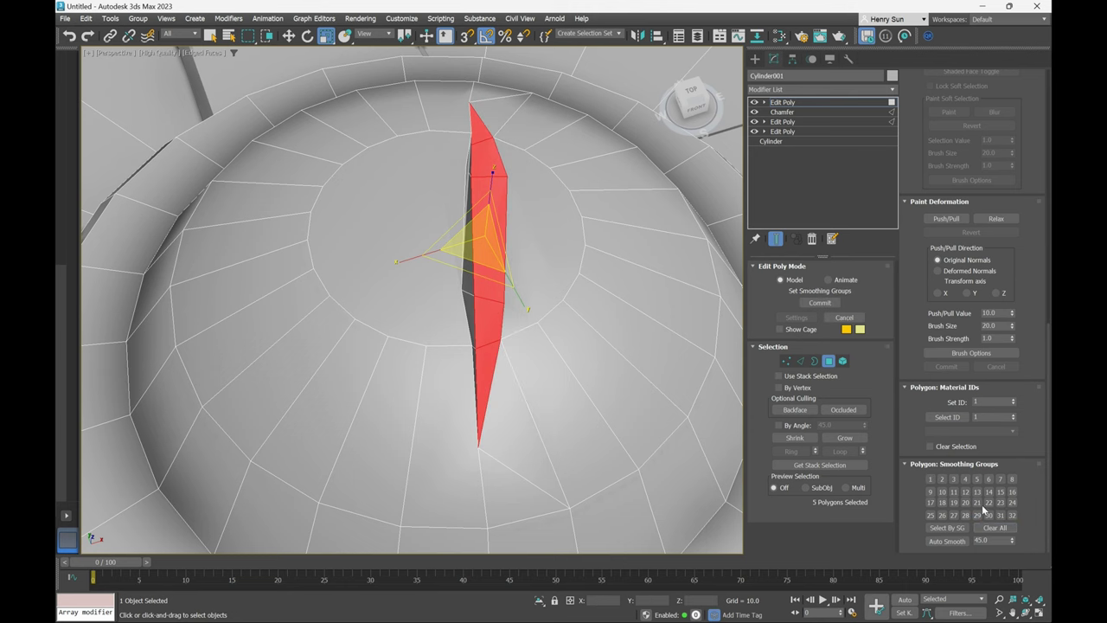
alt+middle_drag(643, 455, 617, 449)
middle_drag(685, 304, 718, 346)
click(828, 361)
middle_drag(607, 293, 574, 315)
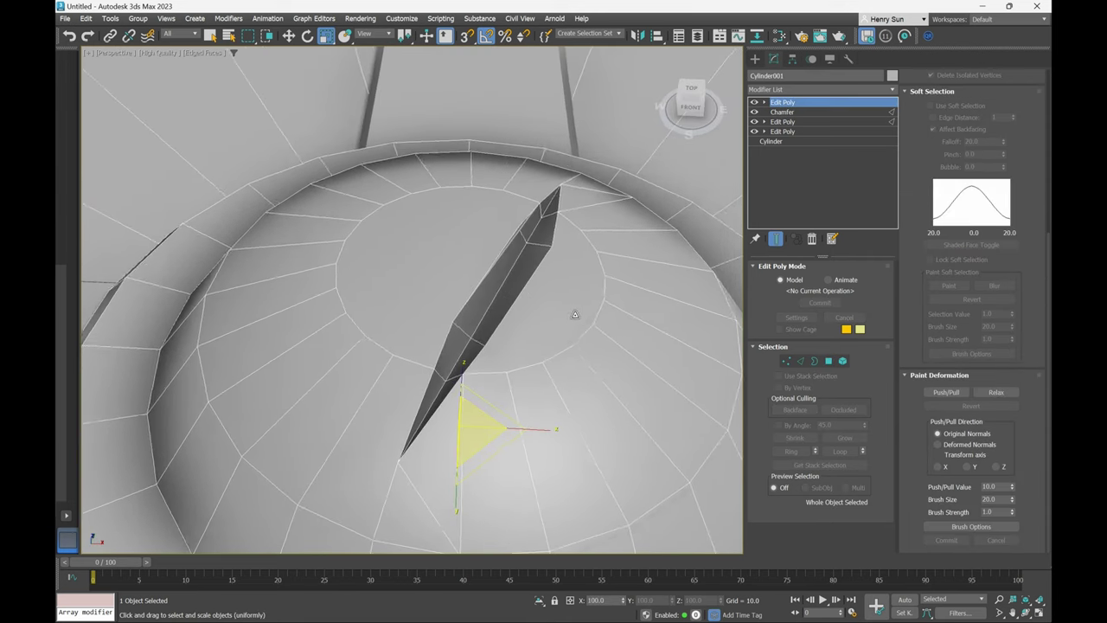
Examine the gash's shading overall and close up, with the mesh edges hidden and shown.
key(F4)
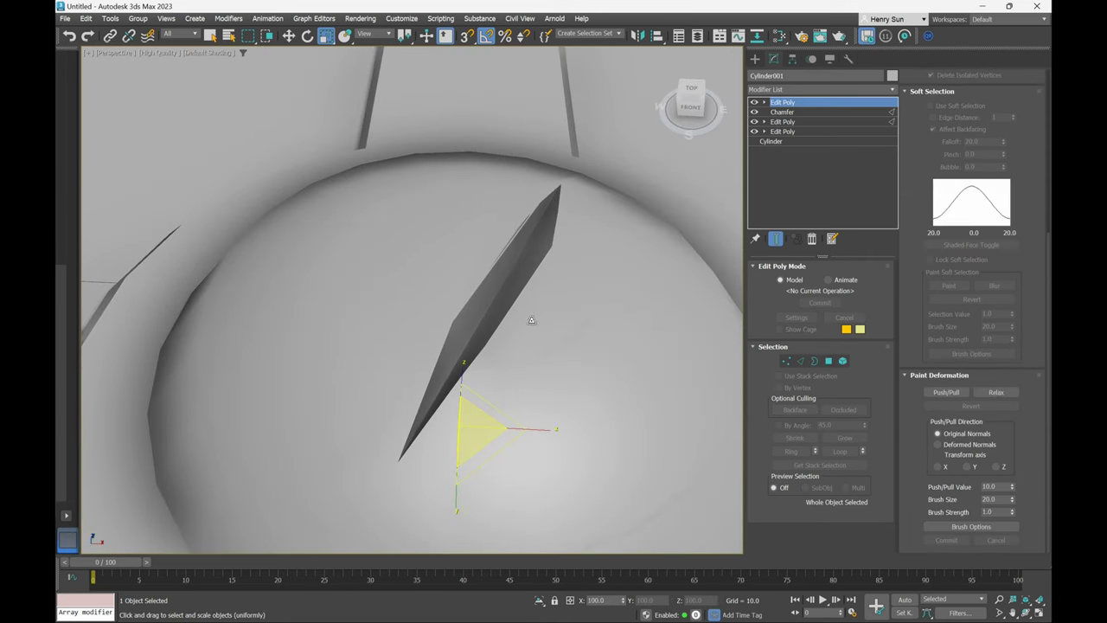
key(F4)
key(F4)
scroll(531, 218, up, 5)
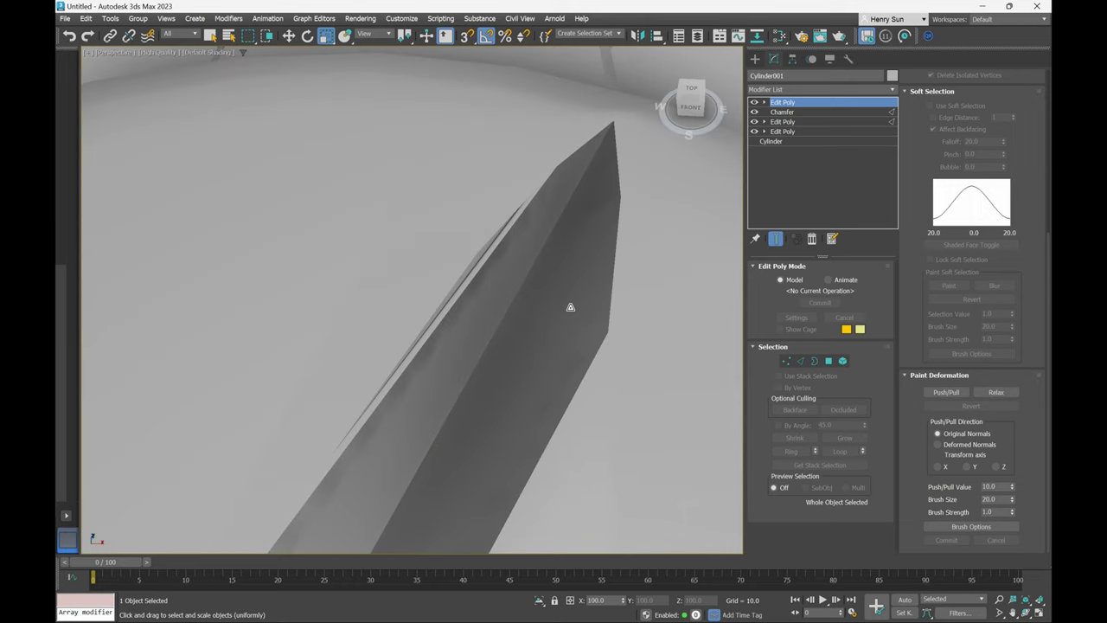
key(F4)
scroll(563, 296, down, 6)
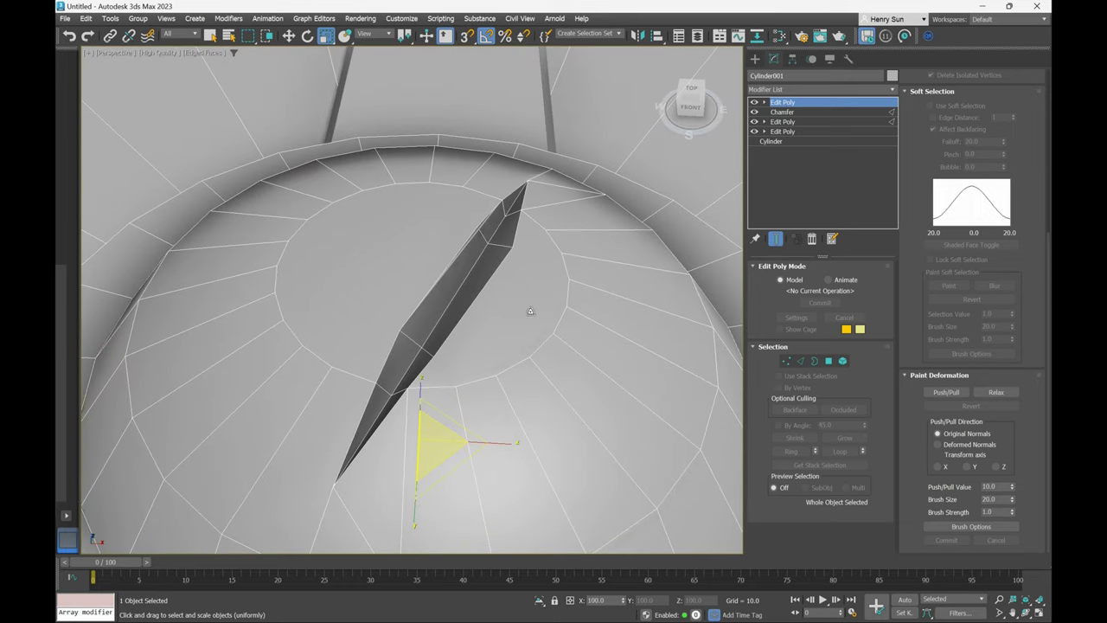
middle_drag(485, 347, 511, 349)
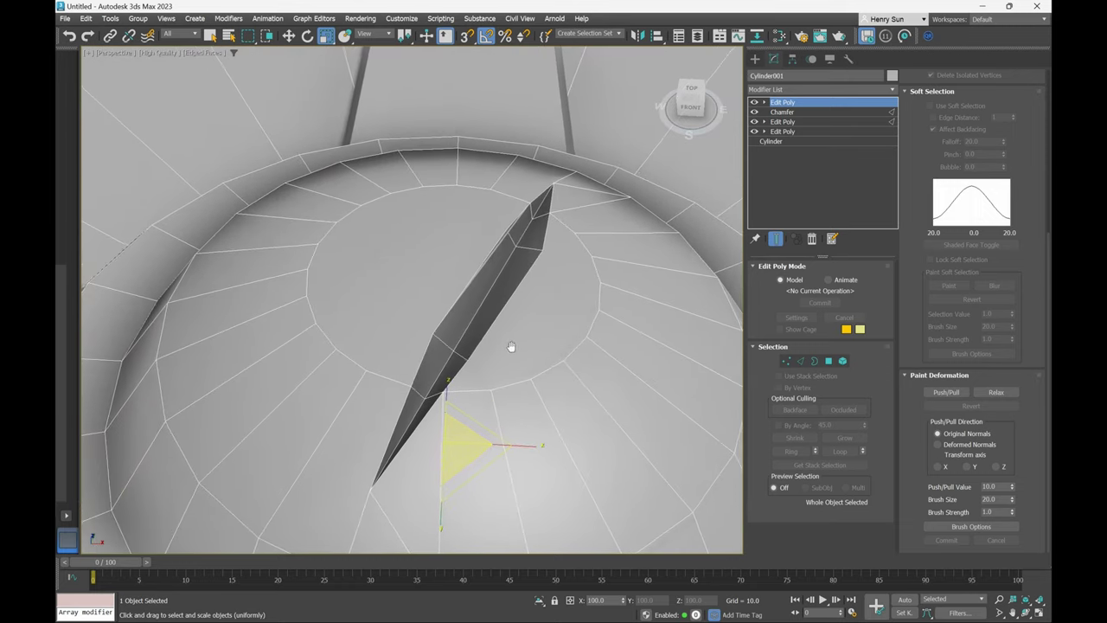
Cut two edges across the dome's cap left of the gash, parallel to it and joining opposite cap rim vertices.
click(788, 364)
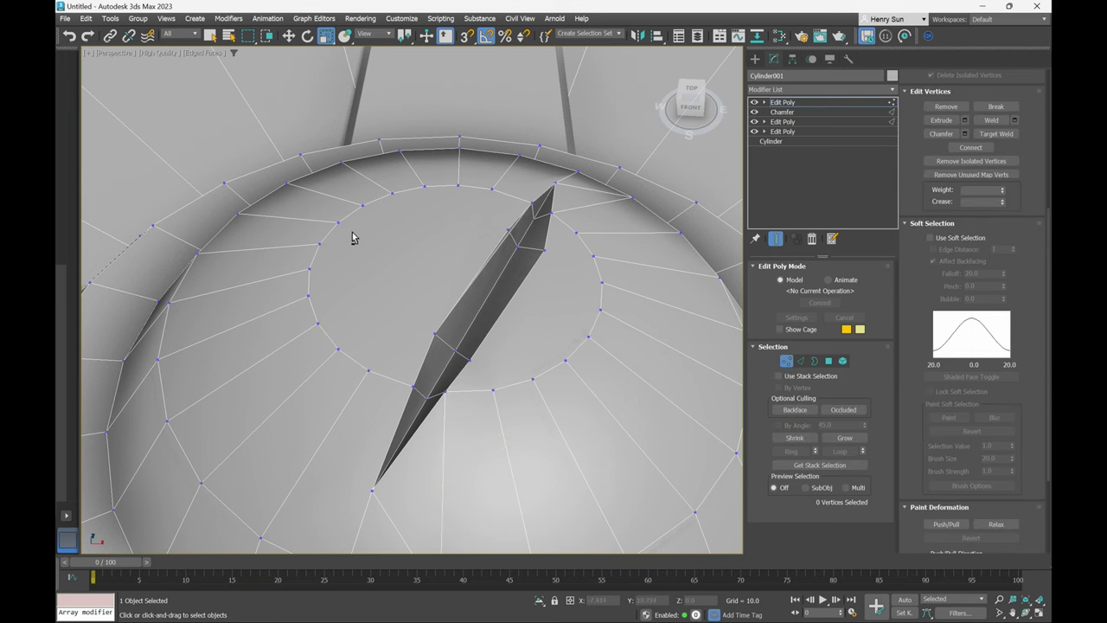
alt+middle_drag(352, 238, 348, 250)
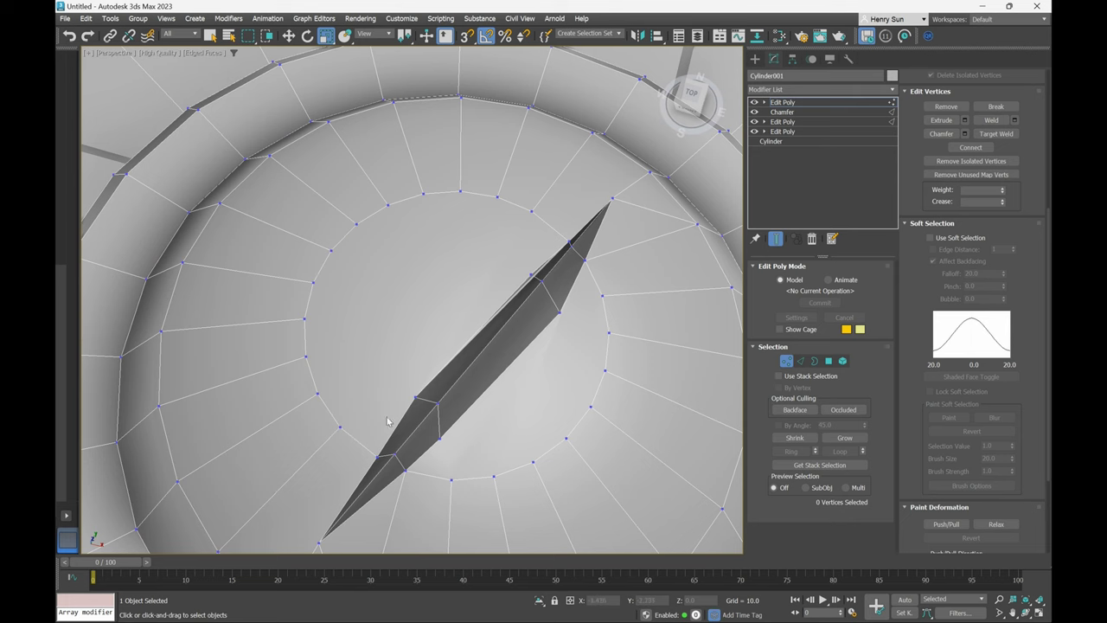
alt+middle_drag(388, 422, 452, 330)
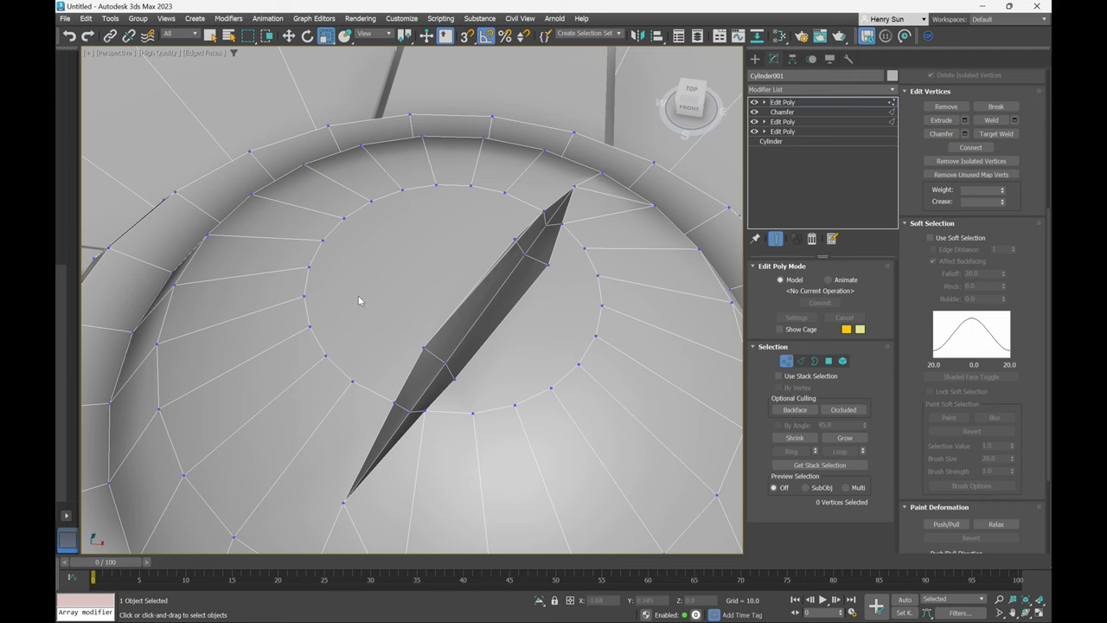
alt+middle_drag(359, 301, 450, 331)
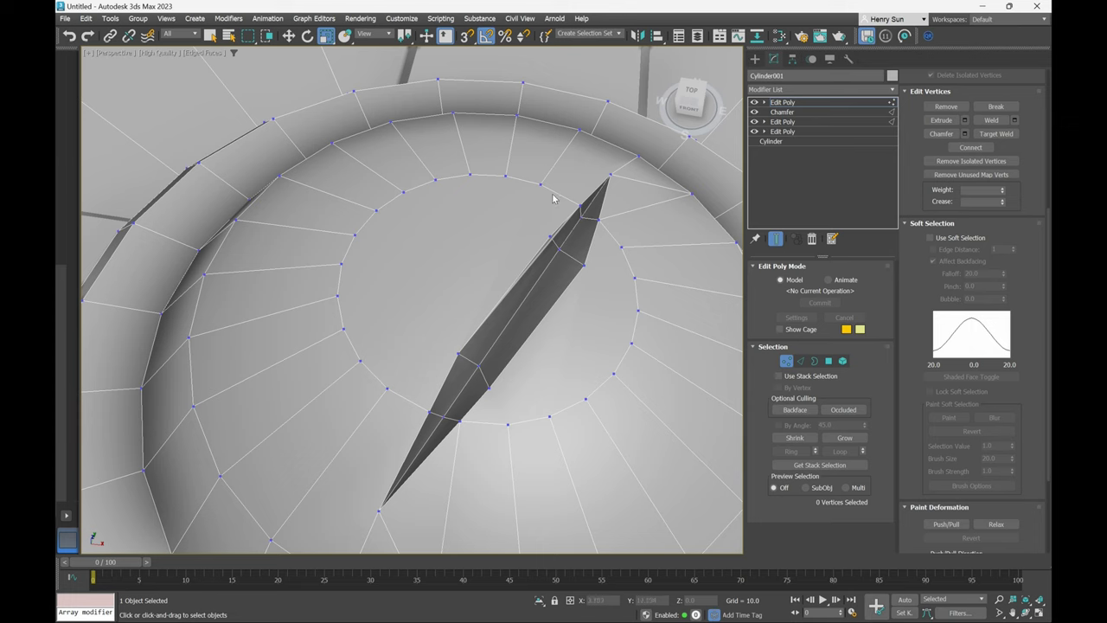
key(alt+c)
click(387, 387)
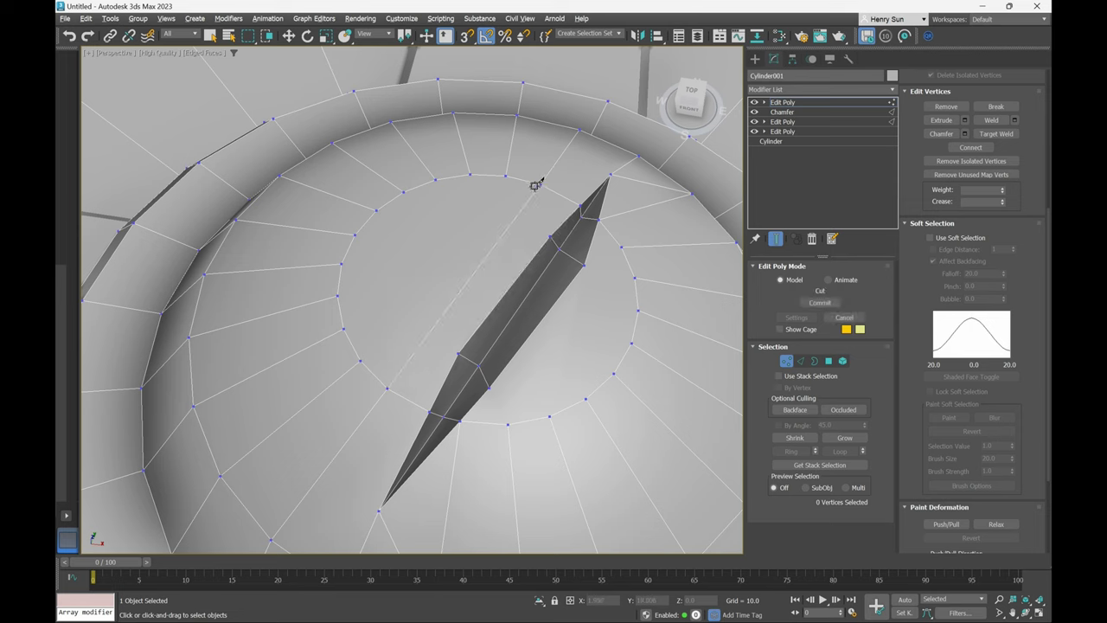
click(537, 183)
right_click(511, 205)
click(360, 360)
click(506, 177)
Cut two more parallel edges between opposite cap rim vertices, farther out on the gash's left side.
click(342, 328)
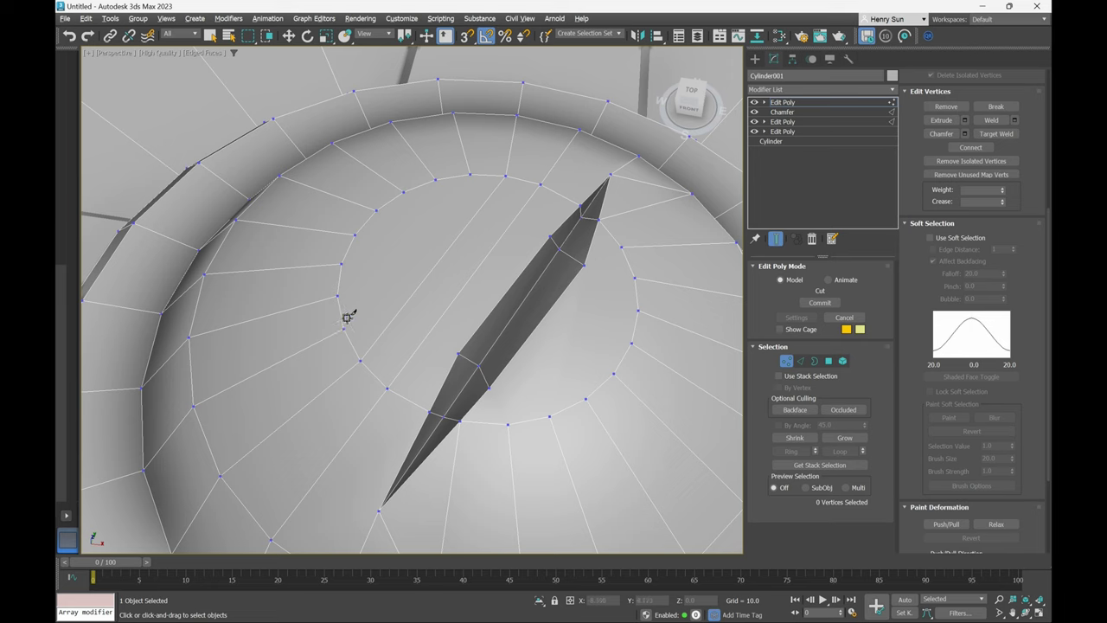
click(471, 174)
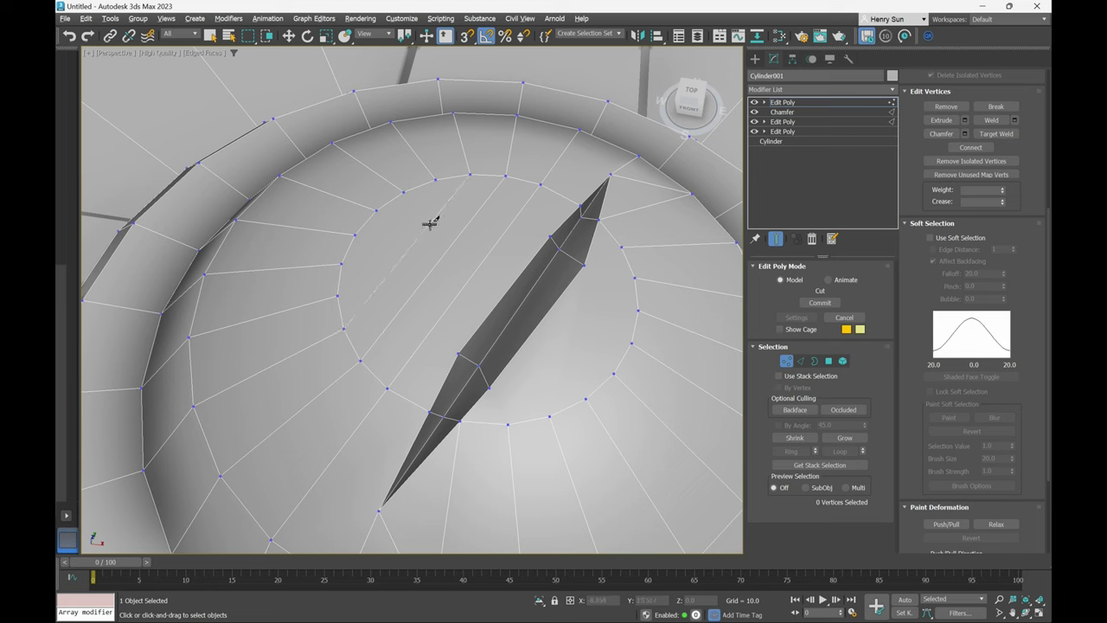
click(342, 294)
click(344, 263)
alt+middle_drag(396, 348, 436, 346)
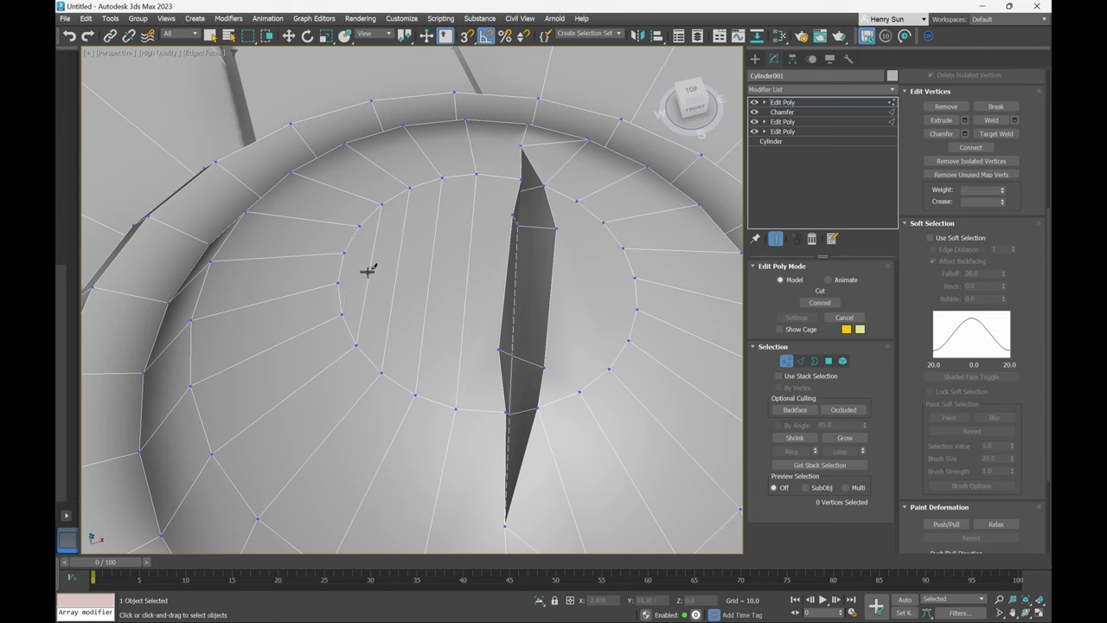
alt+middle_drag(481, 234, 547, 230)
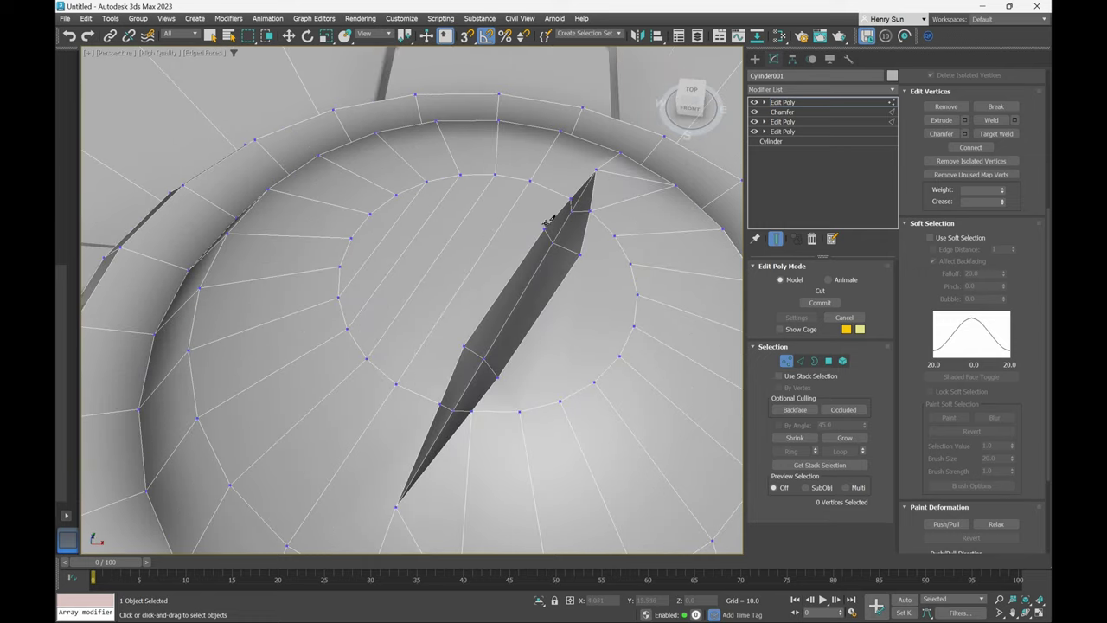
Cut from the gash's far inner left vertex across the four parallel edges to the cap's outer rim vertex.
click(545, 226)
alt+middle_drag(508, 219, 519, 230)
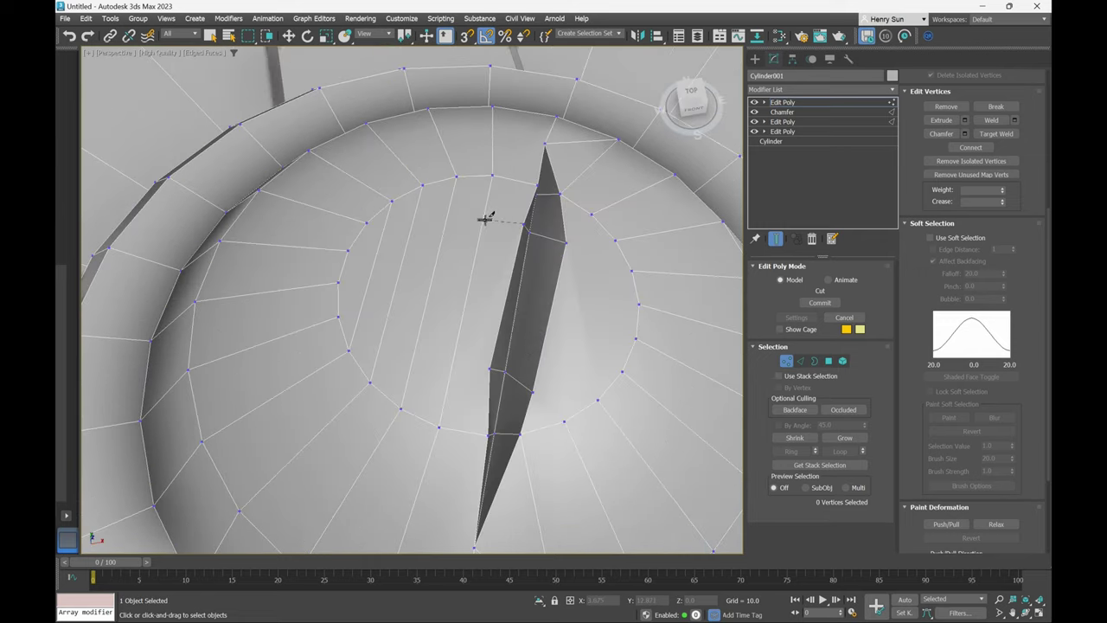
click(482, 219)
click(445, 223)
click(409, 234)
click(378, 248)
click(349, 250)
right_click(348, 250)
Cut from the adjacent cap rim vertex across the four parallel edges to the gash's near inner left vertex.
click(338, 282)
click(366, 290)
click(389, 309)
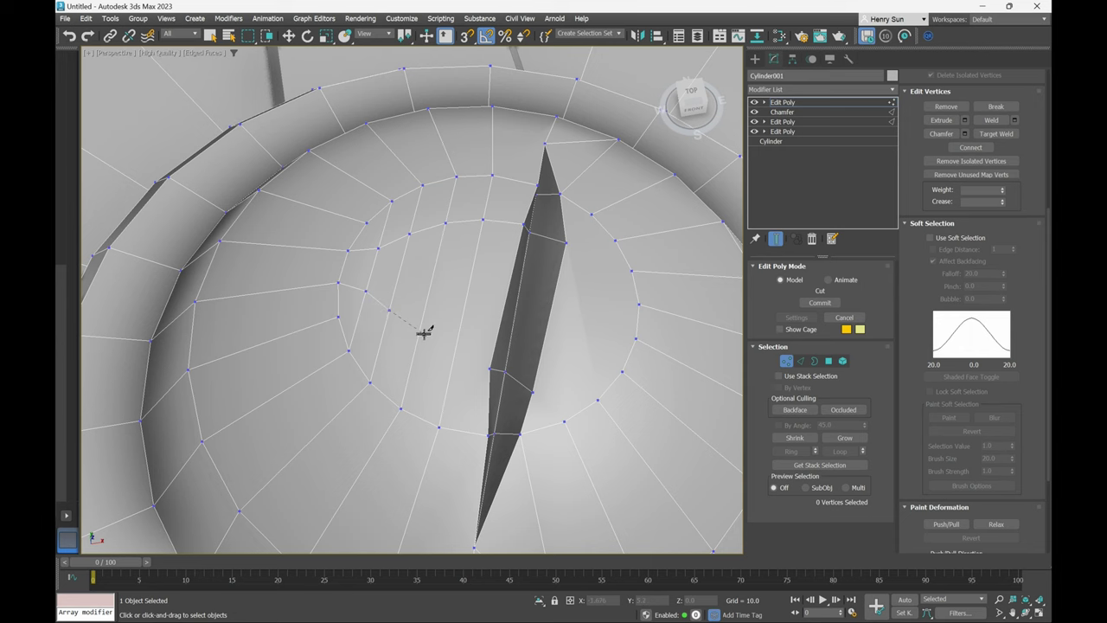
click(419, 334)
Cut two edges across the cap right of the gash, parallel to it and joining opposite cap rim vertices.
alt+middle_drag(508, 362, 442, 358)
alt+middle_drag(546, 265, 568, 192)
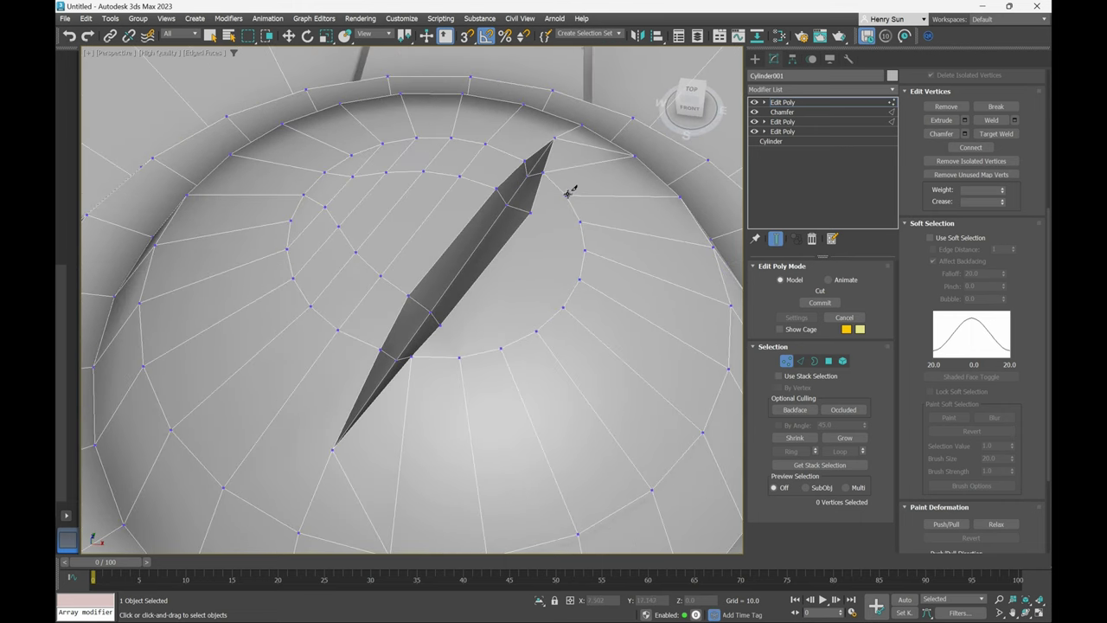
click(459, 357)
click(580, 222)
click(499, 348)
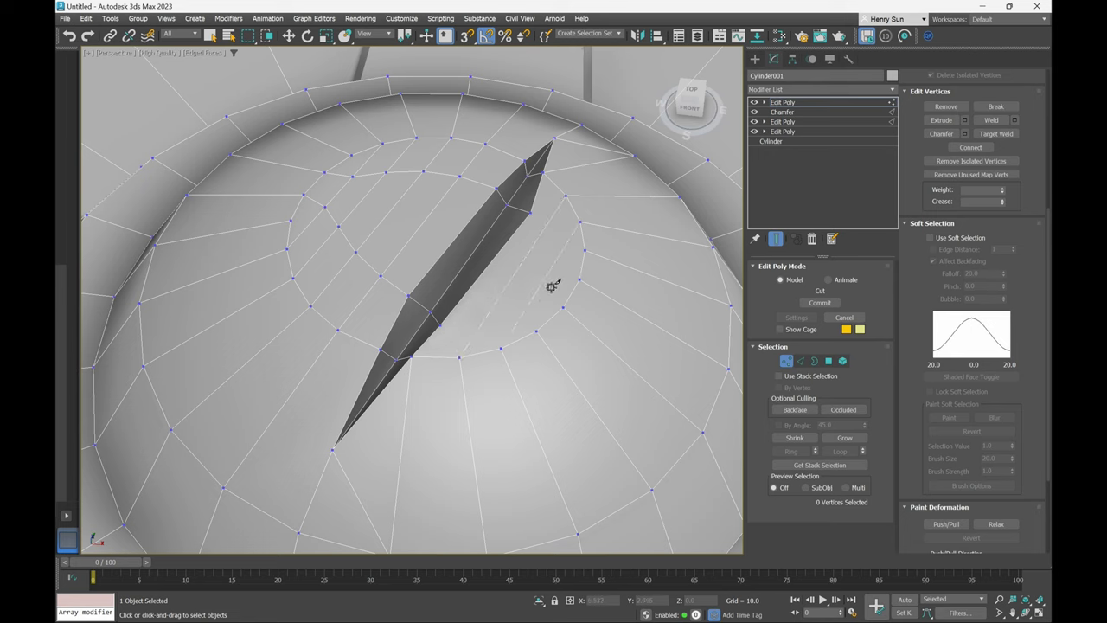
Cut from each inner right vertex of the gash across the two parallel edges to the cap rim, and finish cutting.
click(530, 212)
click(580, 279)
click(442, 323)
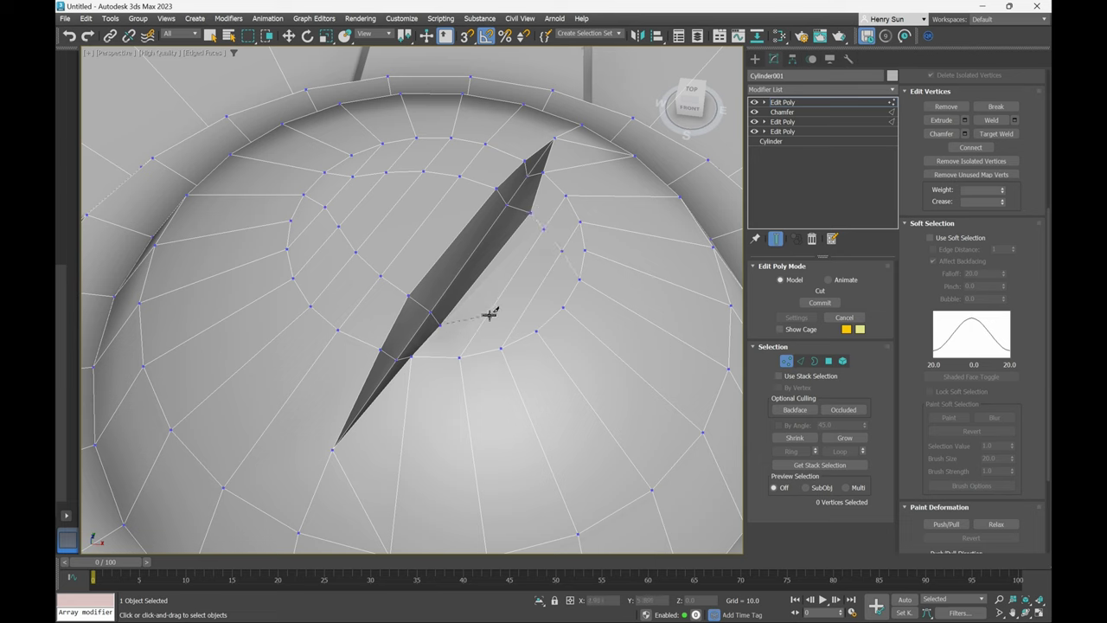
click(486, 317)
click(522, 313)
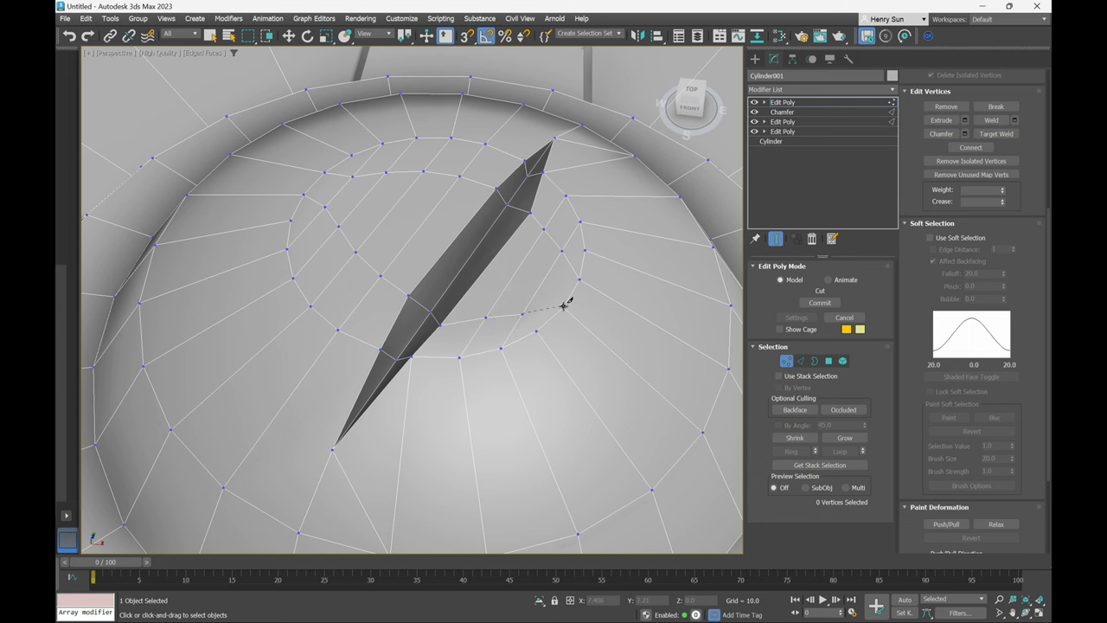
alt+middle_drag(554, 277, 425, 182)
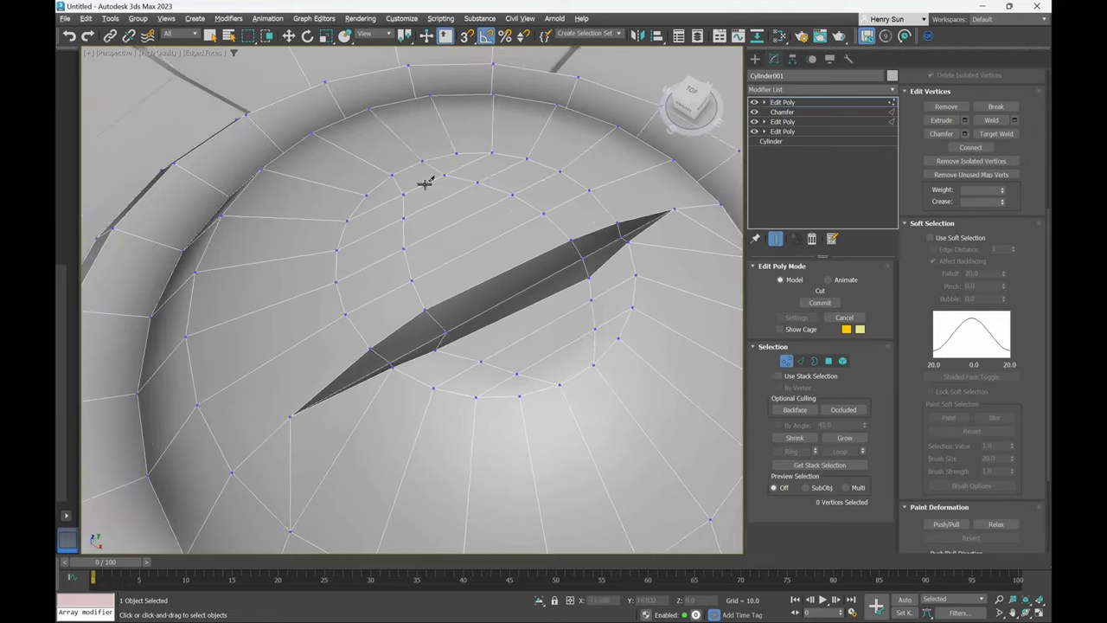
alt+middle_drag(427, 242, 471, 333)
right_click(475, 246)
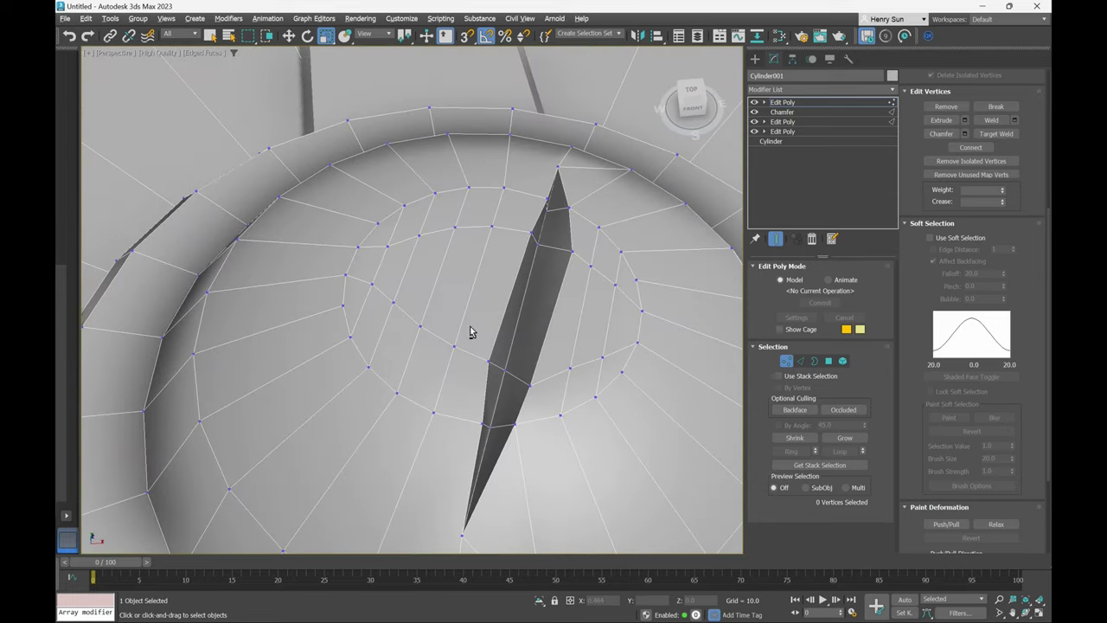
Select the eight new vertices inside the cap on the gash's left side.
click(492, 222)
alt+middle_drag(473, 257, 495, 251)
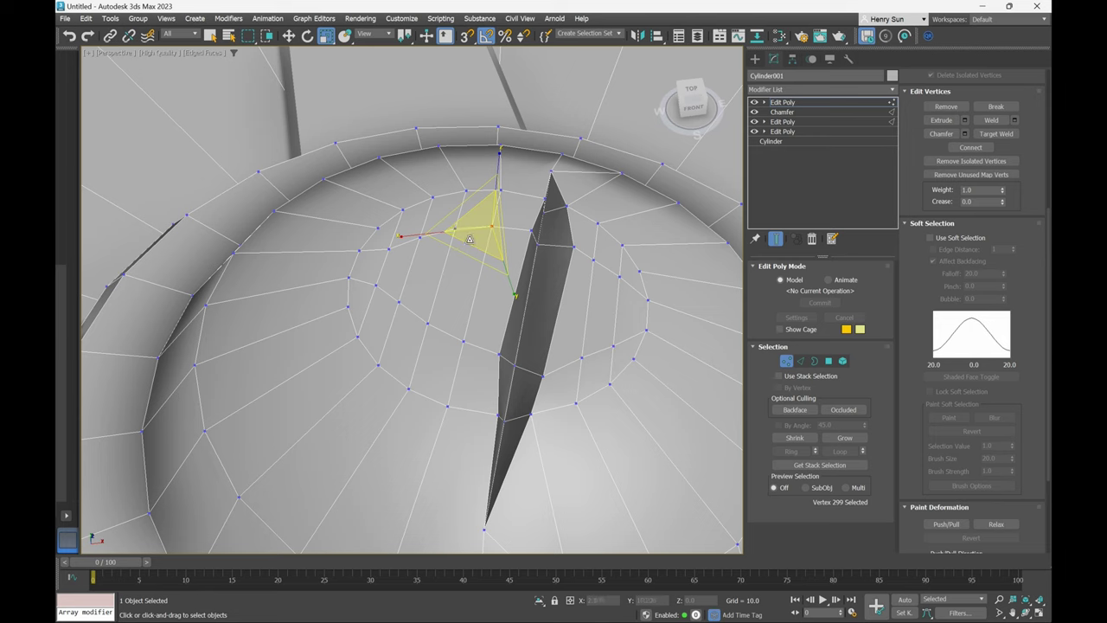
alt+middle_drag(470, 240, 554, 265)
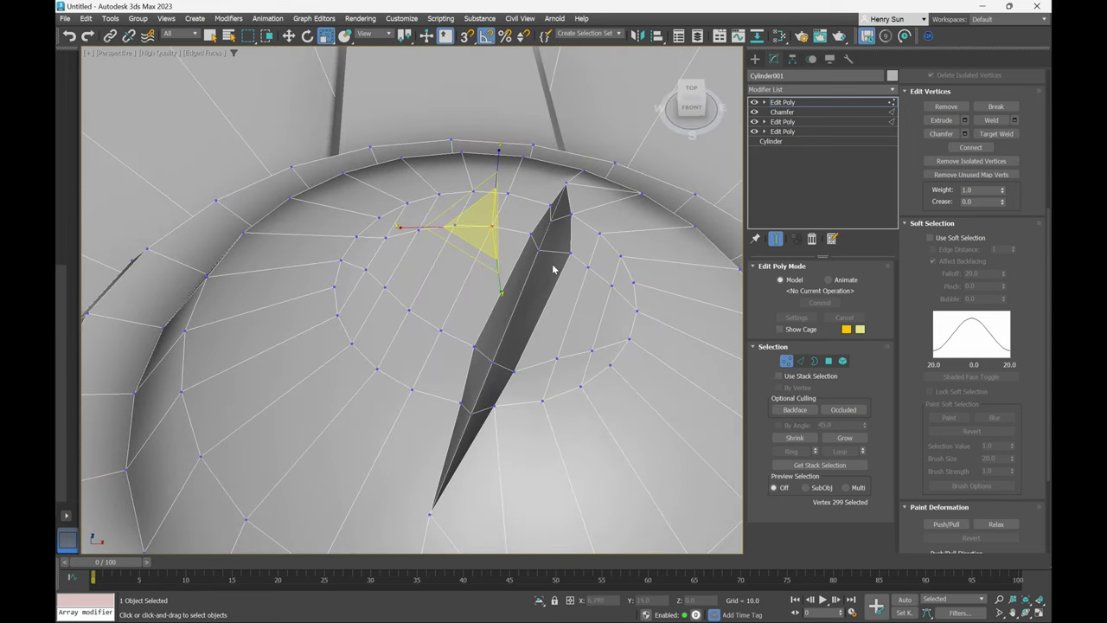
key(q)
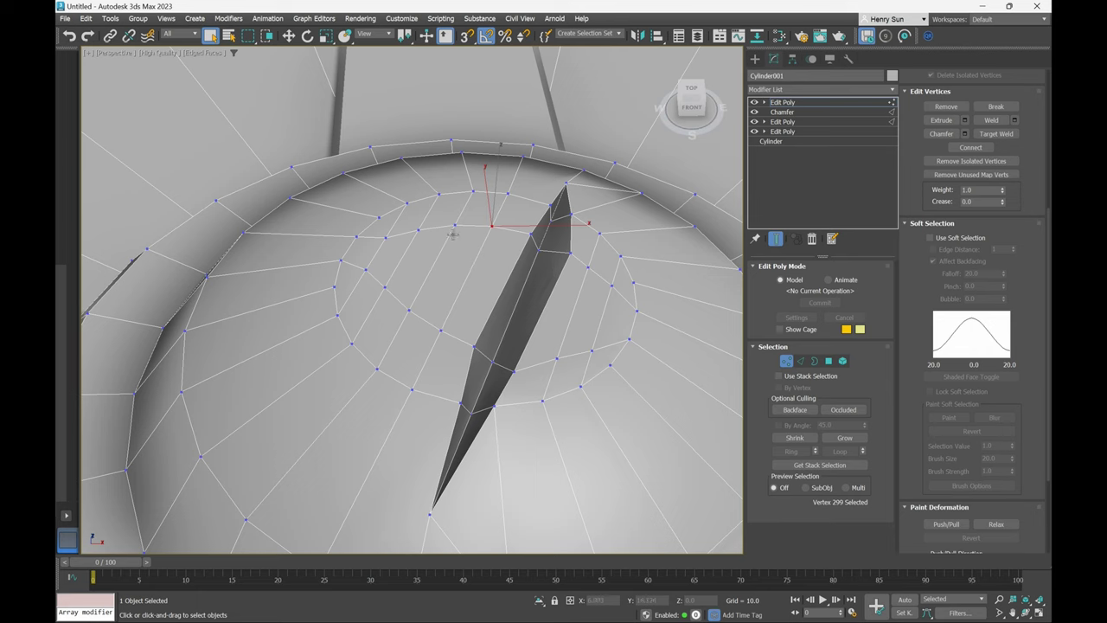
ctrl+click(457, 224)
ctrl+click(419, 230)
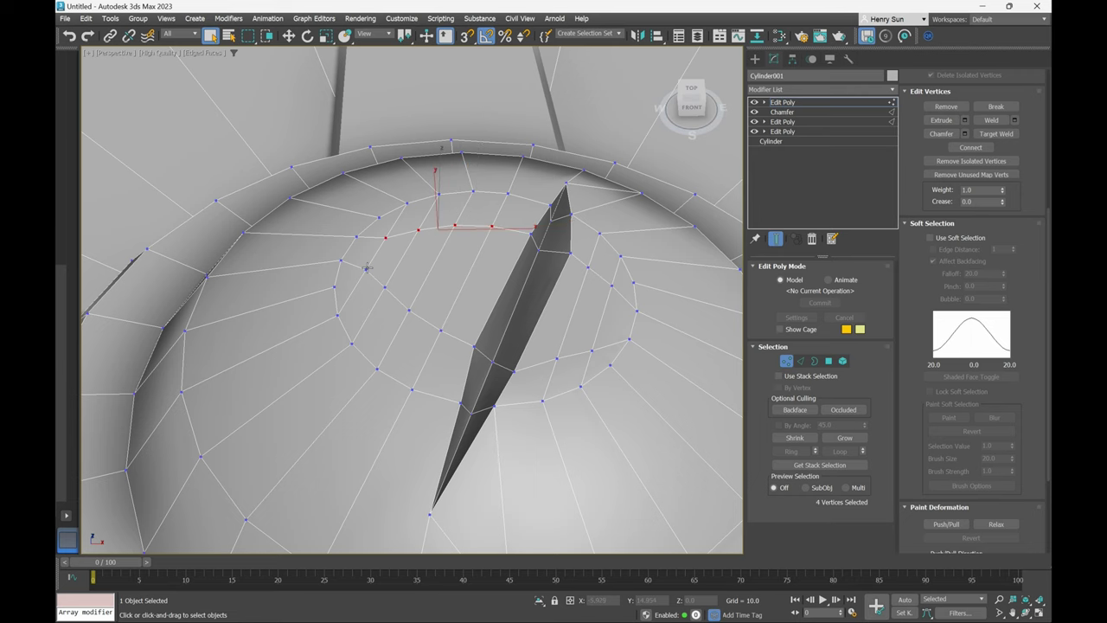
ctrl+click(366, 269)
ctrl+click(410, 309)
ctrl+click(441, 331)
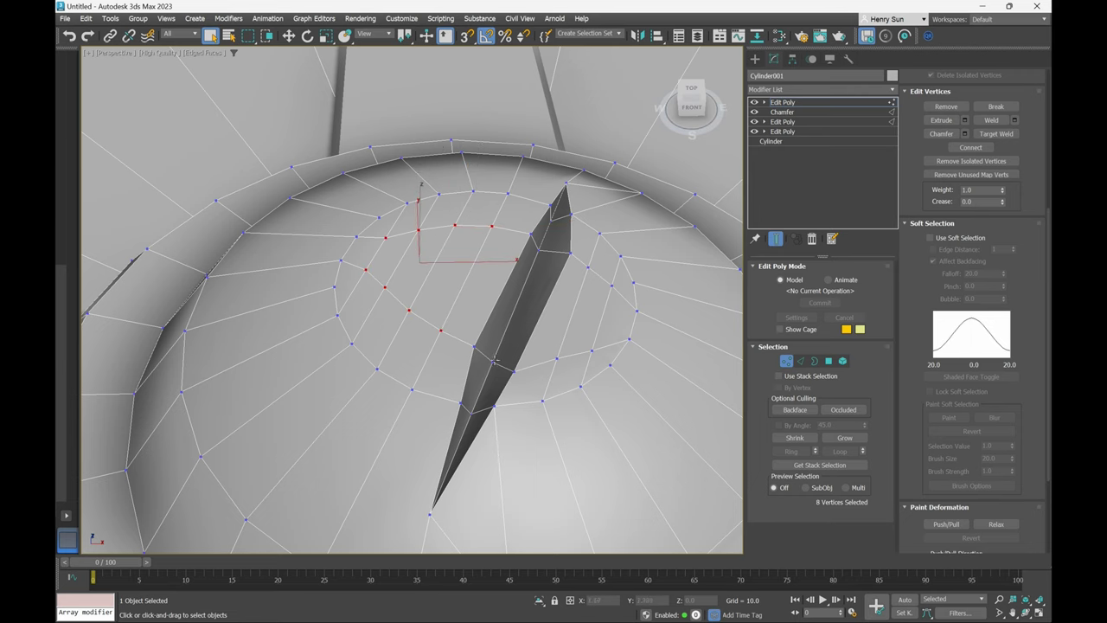
alt+middle_drag(546, 381, 476, 340)
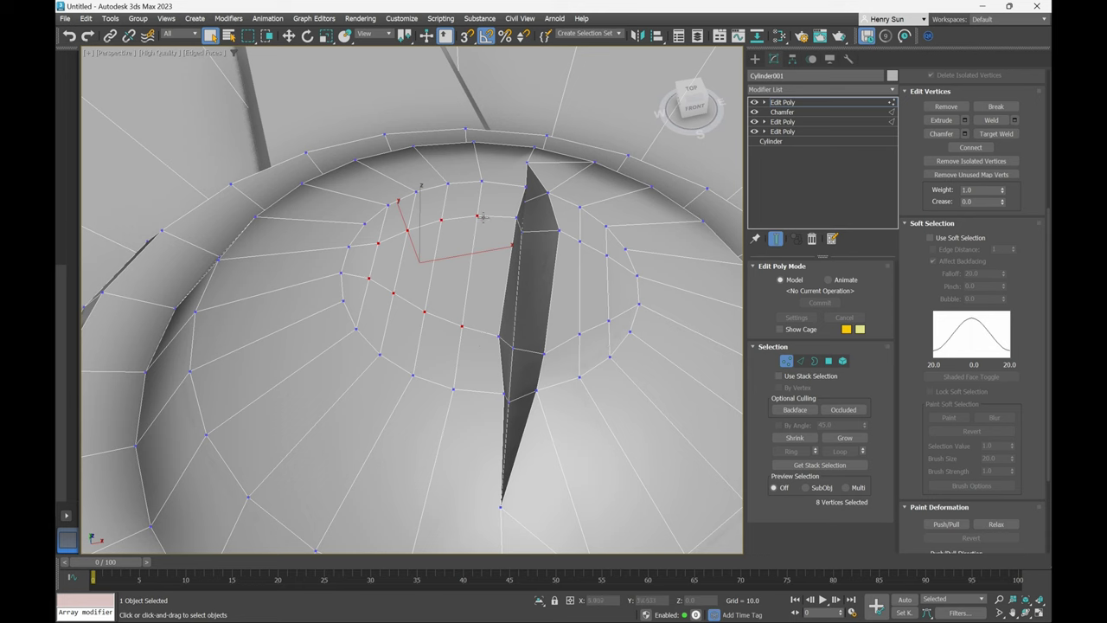
scroll(1015, 362, down, 5)
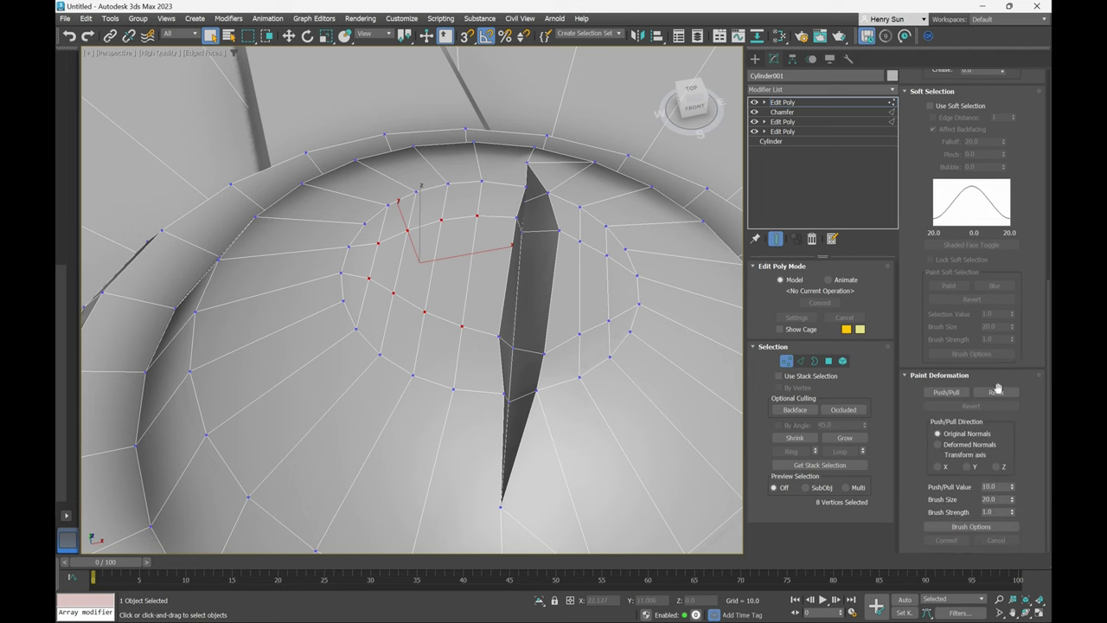
click(996, 392)
click(998, 394)
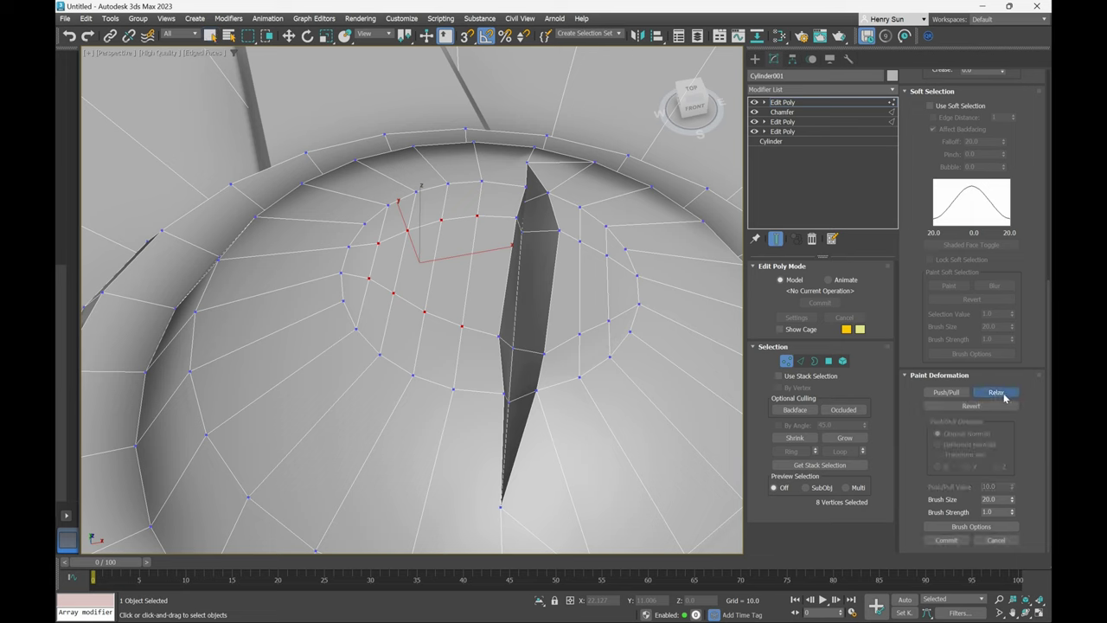
click(1001, 396)
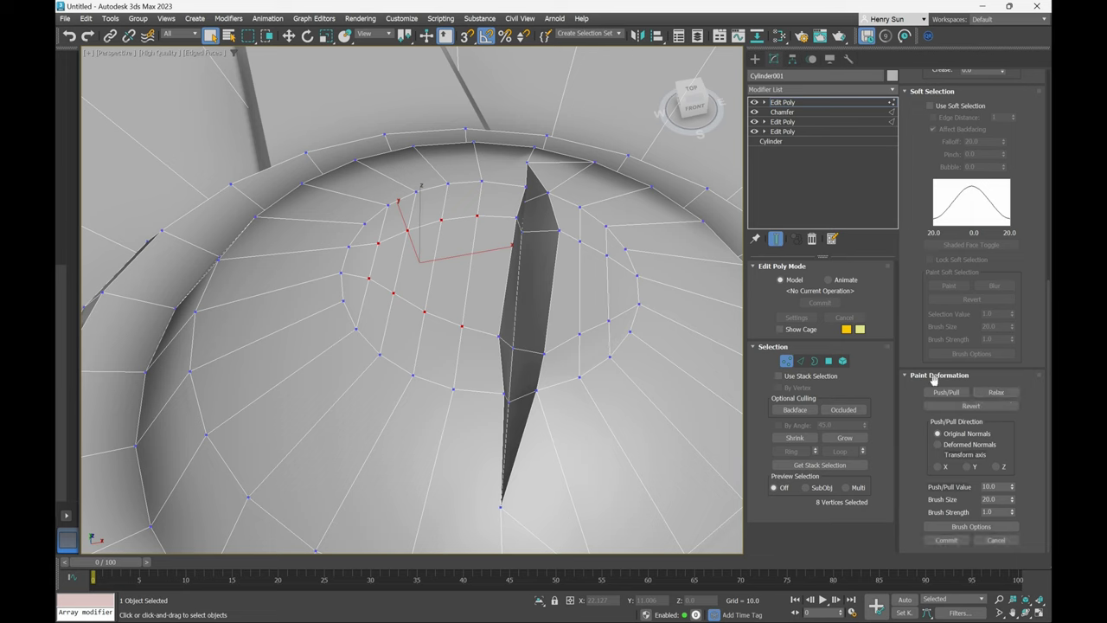
Relax the selected cap vertices with the geometry Relax operation.
scroll(1011, 196, up, 10)
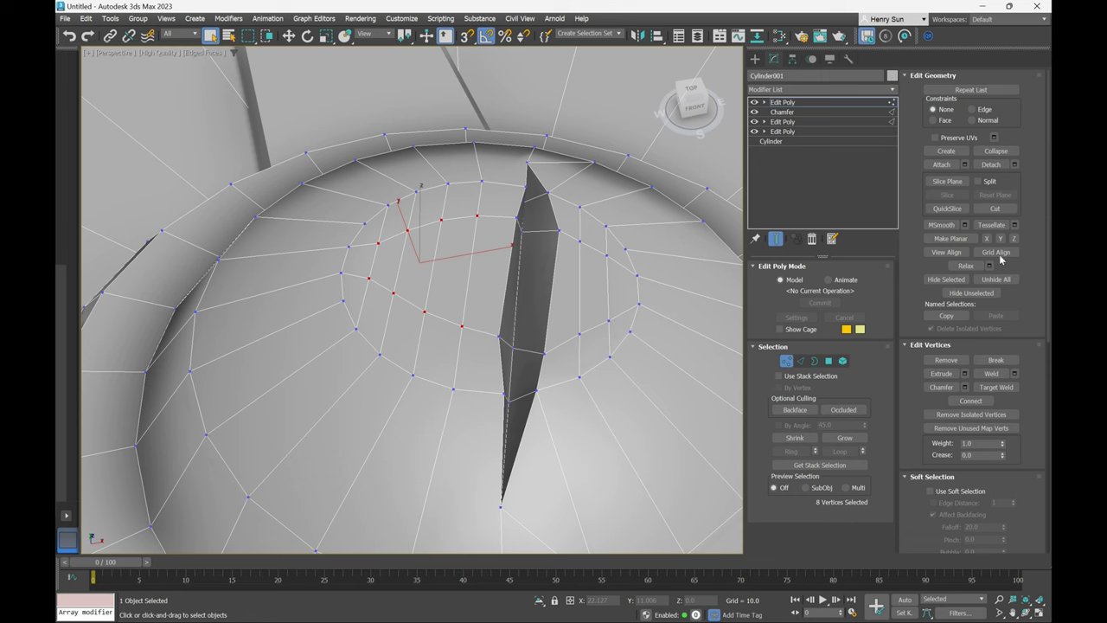
click(967, 266)
click(966, 267)
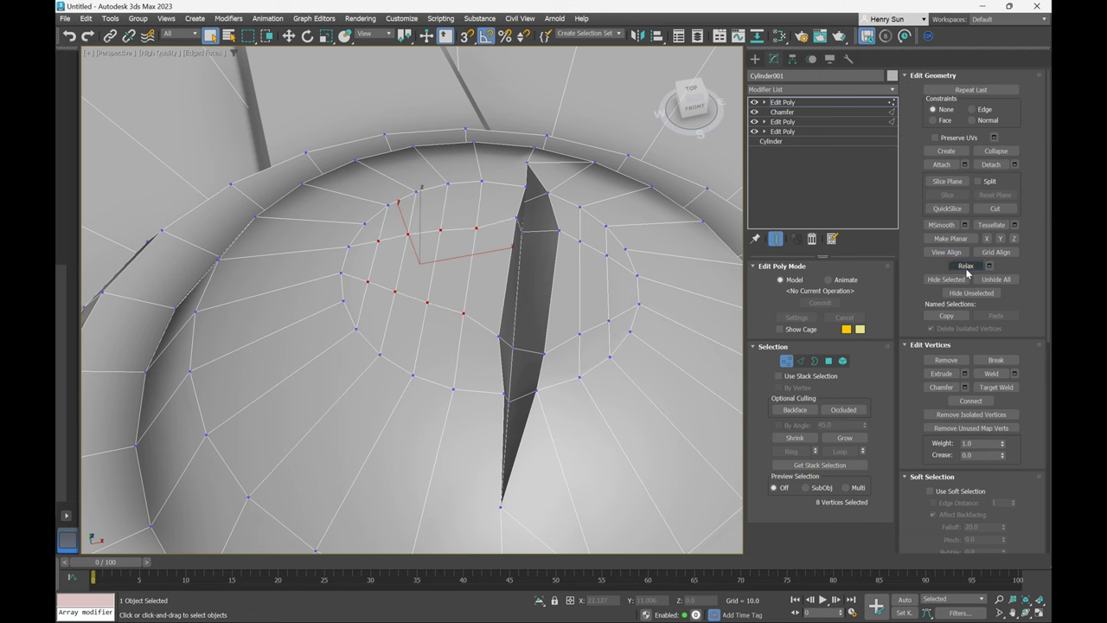
Select the four new vertices inside the cap on the gash's right side and relax them.
alt+middle_drag(494, 299, 485, 320)
click(456, 378)
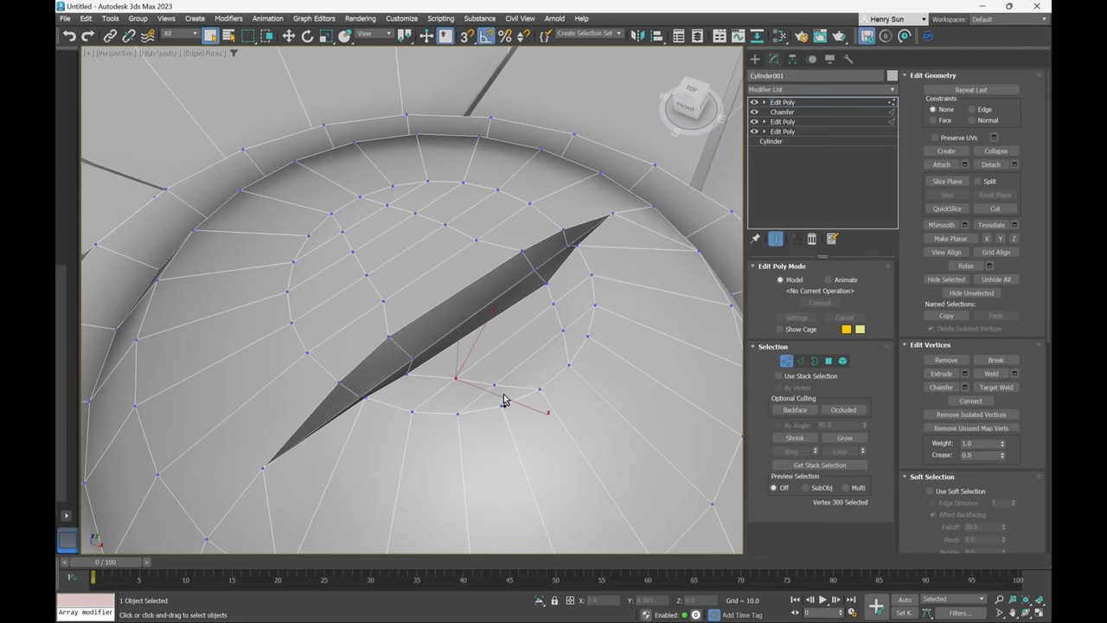
ctrl+click(495, 385)
ctrl+click(564, 331)
ctrl+click(553, 303)
click(967, 267)
Select the near and far inner vertices on the gash's right edge and relax them.
alt+middle_drag(487, 346, 505, 418)
click(477, 439)
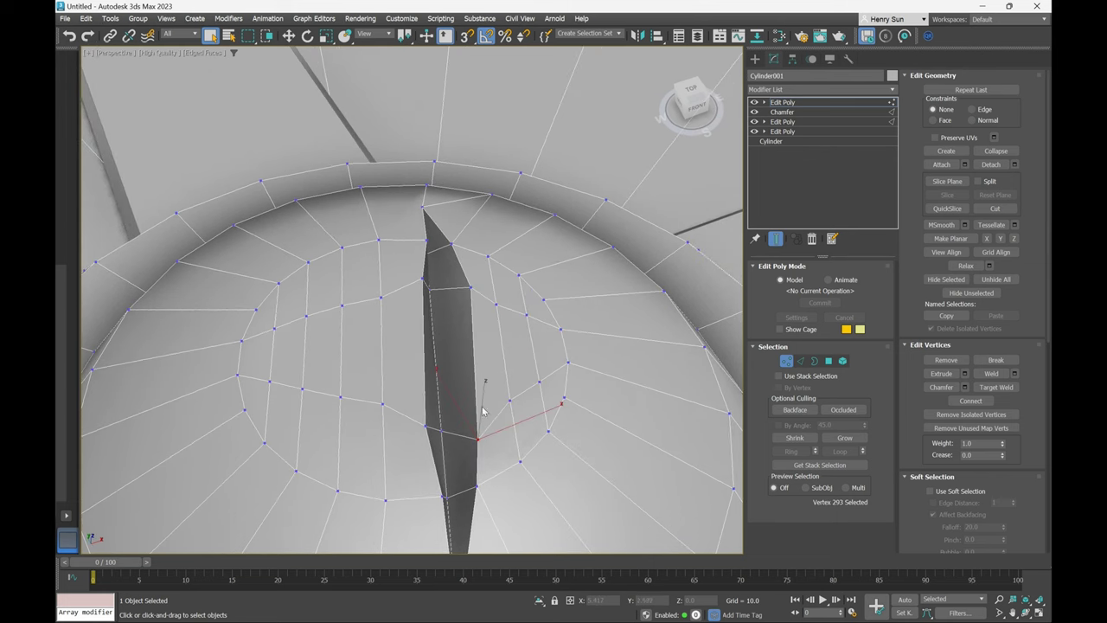
ctrl+click(472, 288)
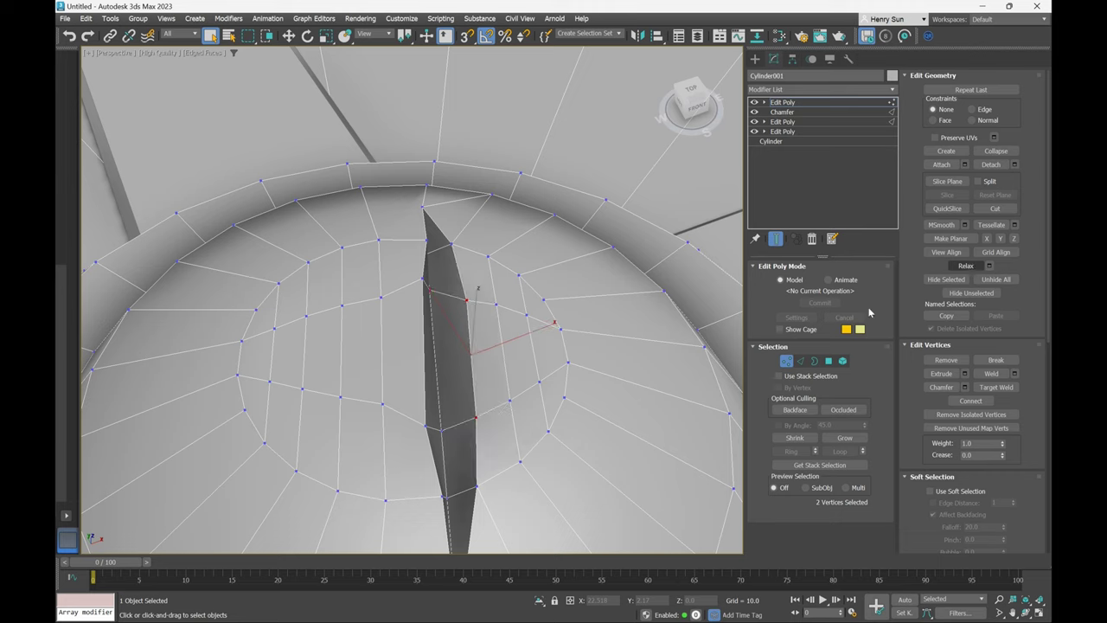
Move the near and far inner vertices on the gash's right edge to even out its outline.
alt+middle_drag(532, 405, 458, 433)
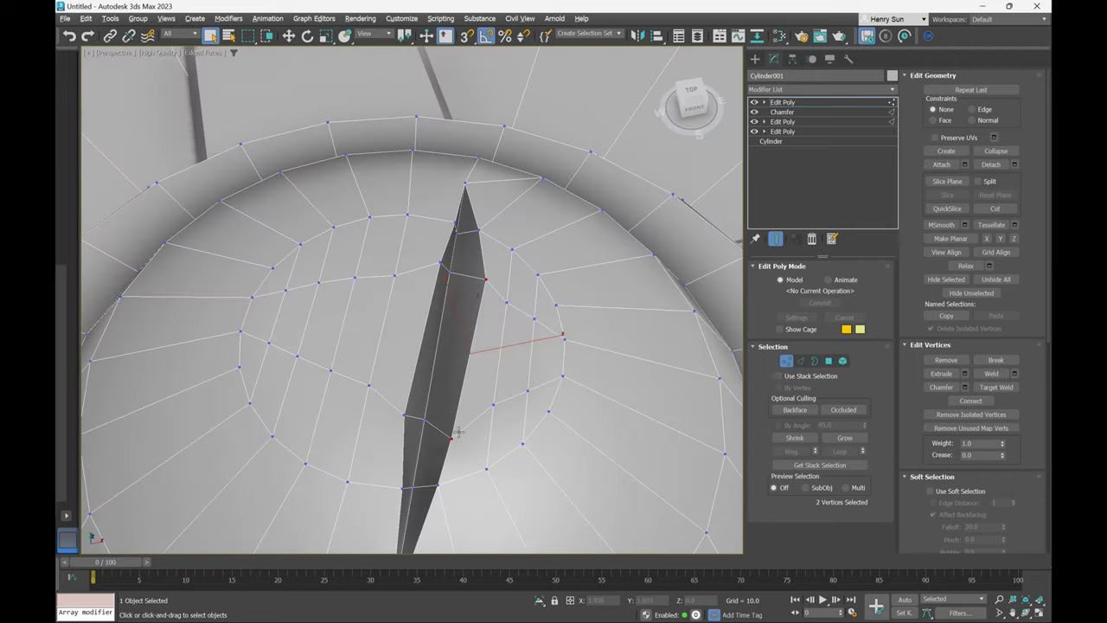
click(456, 437)
key(w)
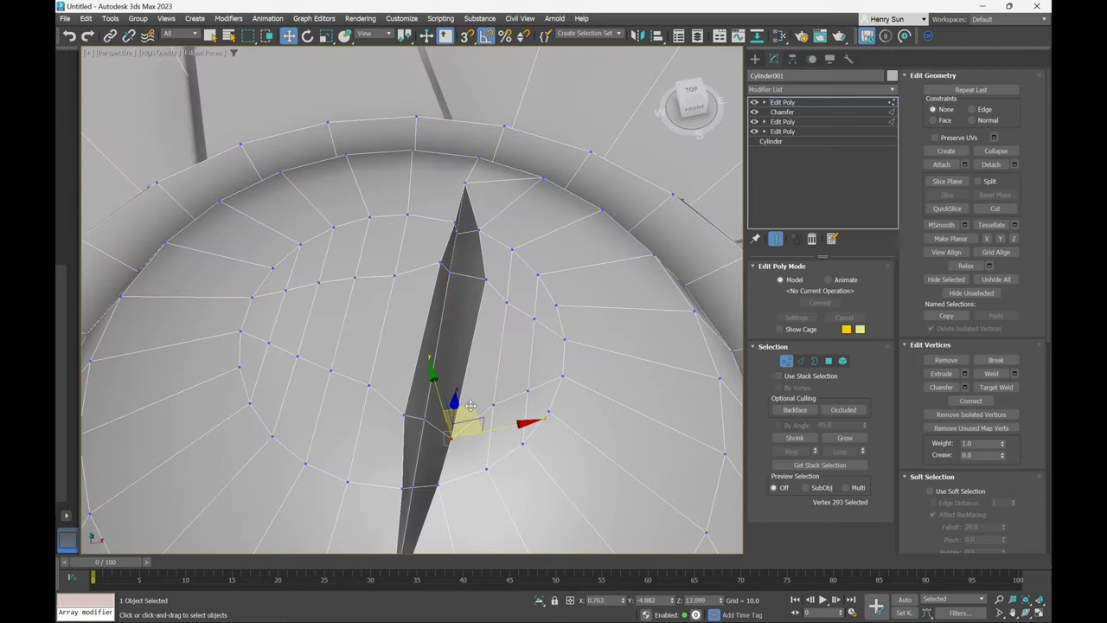
drag(471, 406, 477, 385)
click(488, 280)
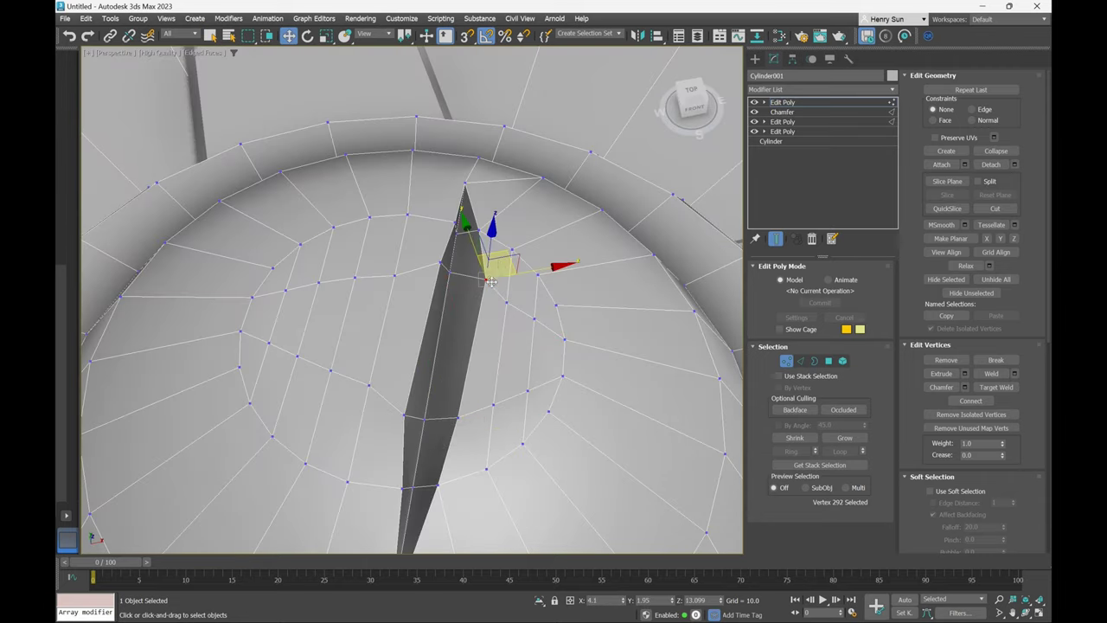
alt+middle_drag(505, 247, 514, 276)
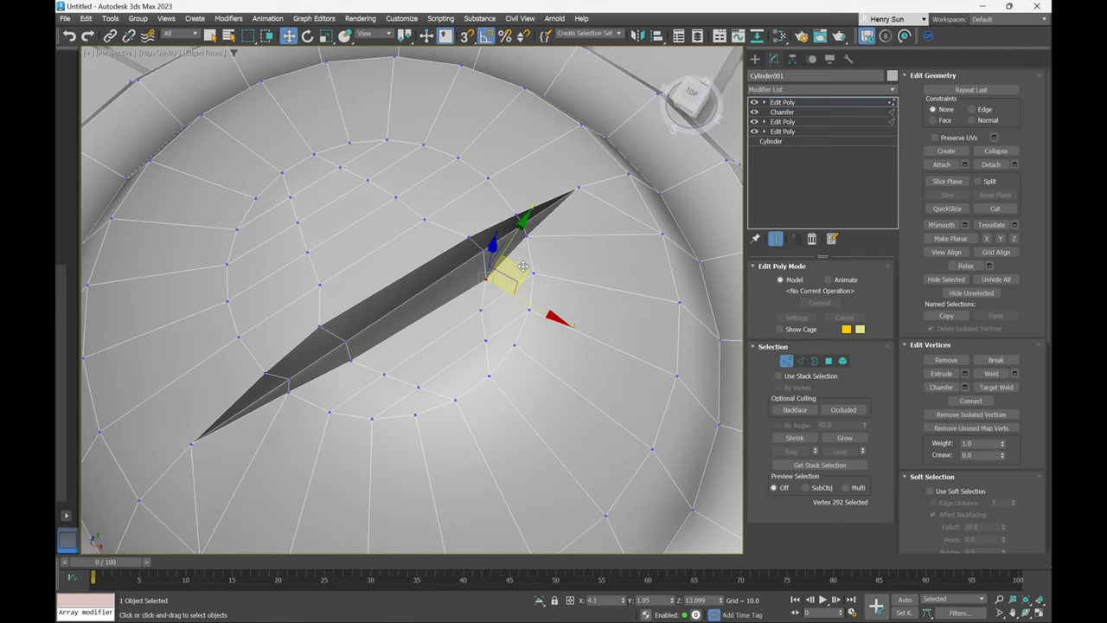
Nudge the two inner vertices on the gash's left edge to refine its outline.
click(482, 235)
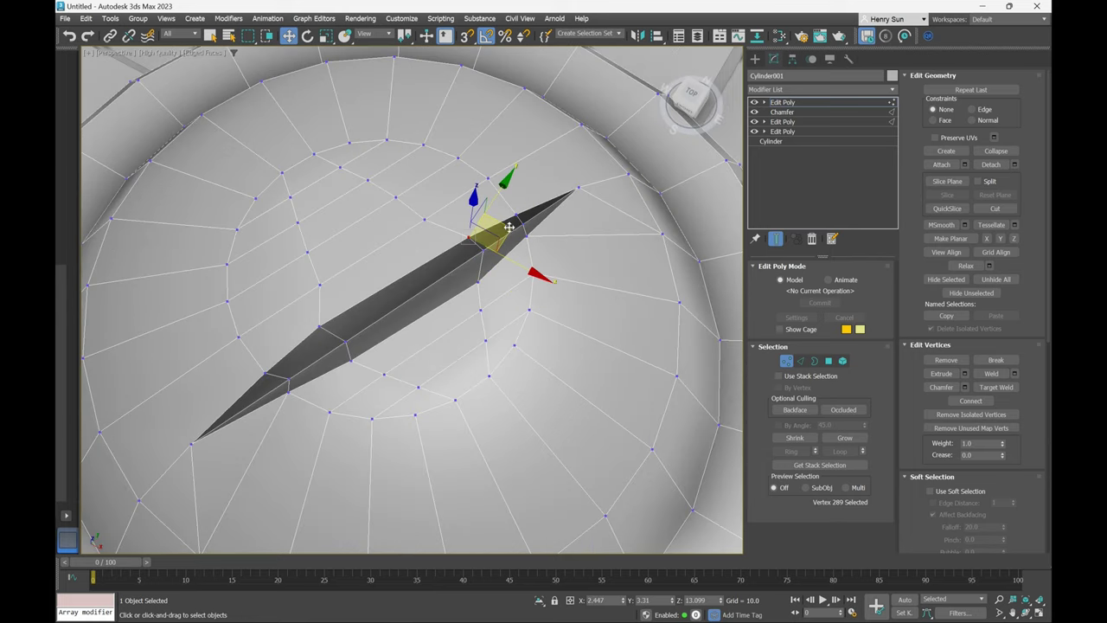
click(322, 327)
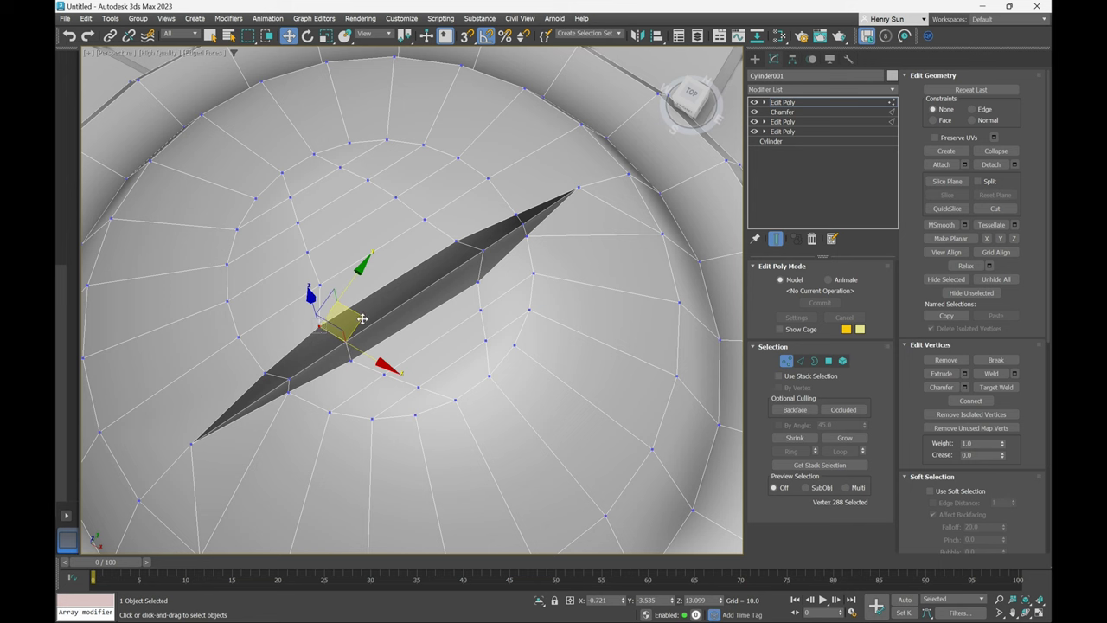
drag(363, 318, 371, 314)
Cut one edge from each tip of the gash to a neighbouring vertex on the dome ring below it.
scroll(371, 314, down, 3)
alt+middle_drag(371, 314, 467, 307)
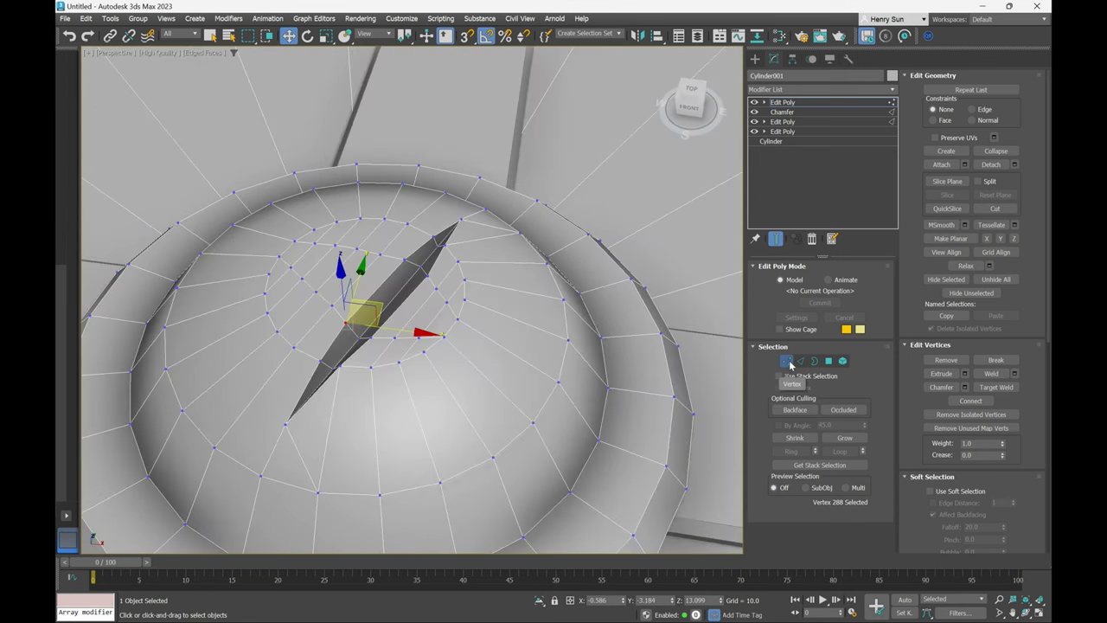
alt+middle_drag(341, 448, 434, 372)
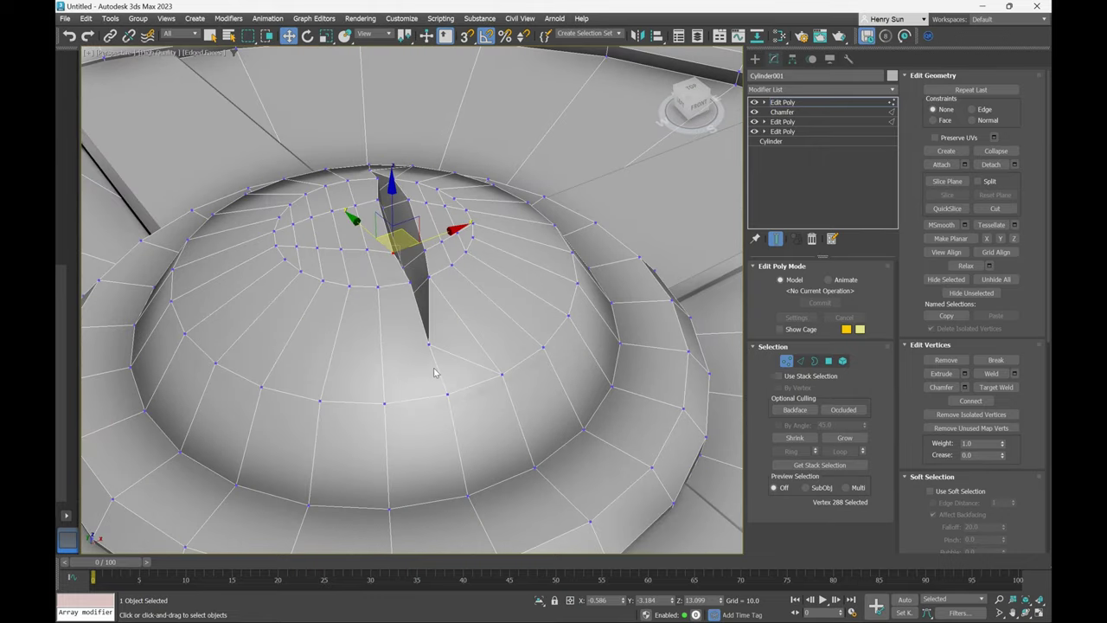
scroll(425, 377, up, 2)
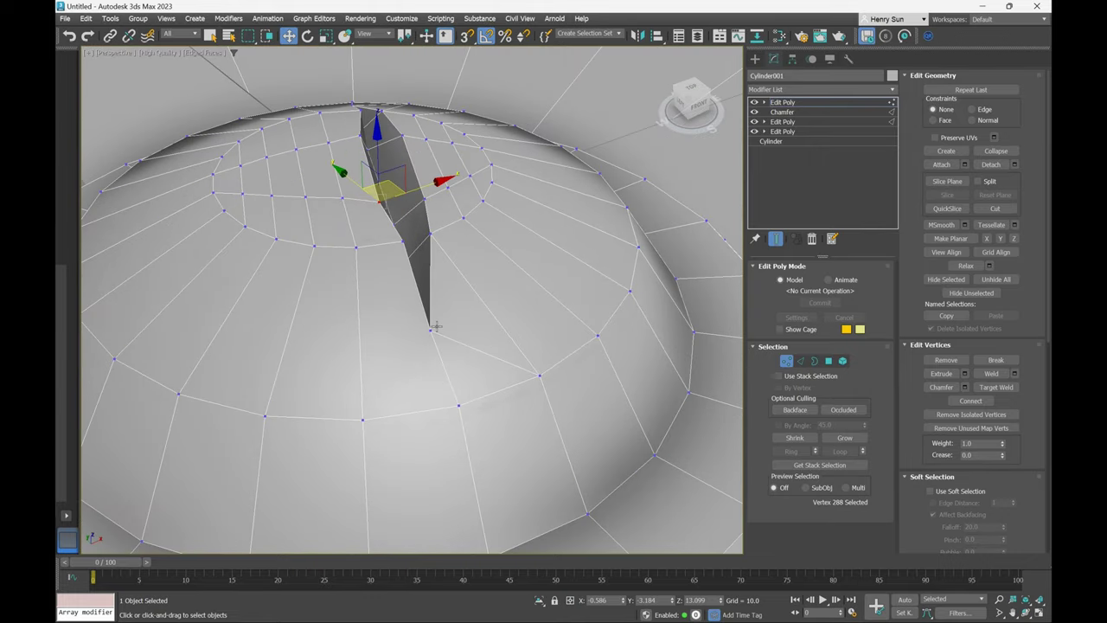
alt+middle_drag(426, 324, 433, 401)
key(alt+c)
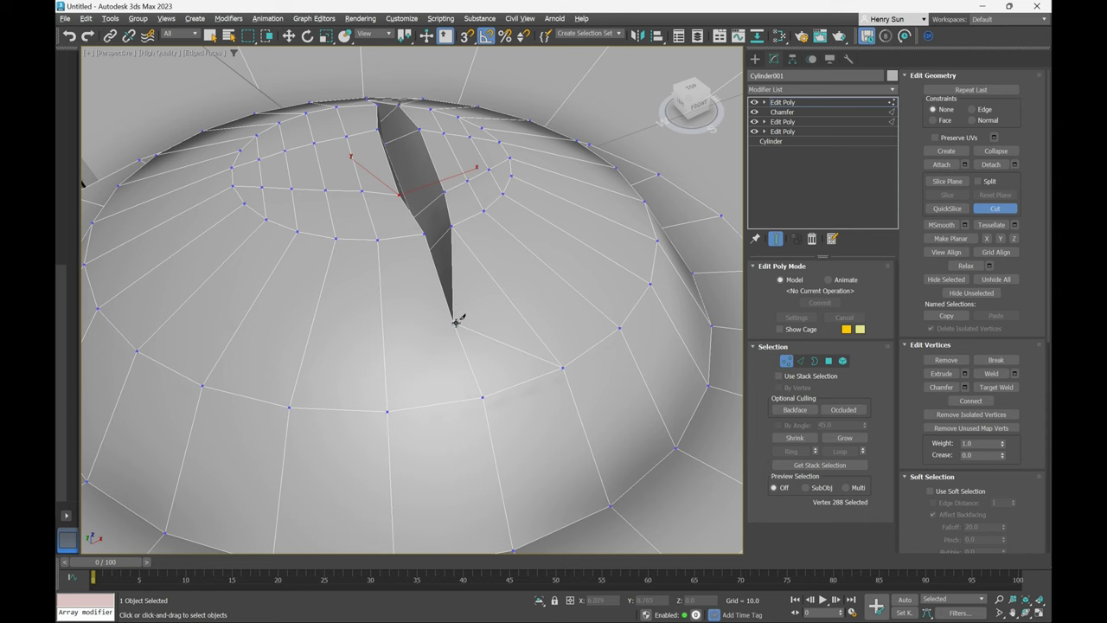
click(388, 410)
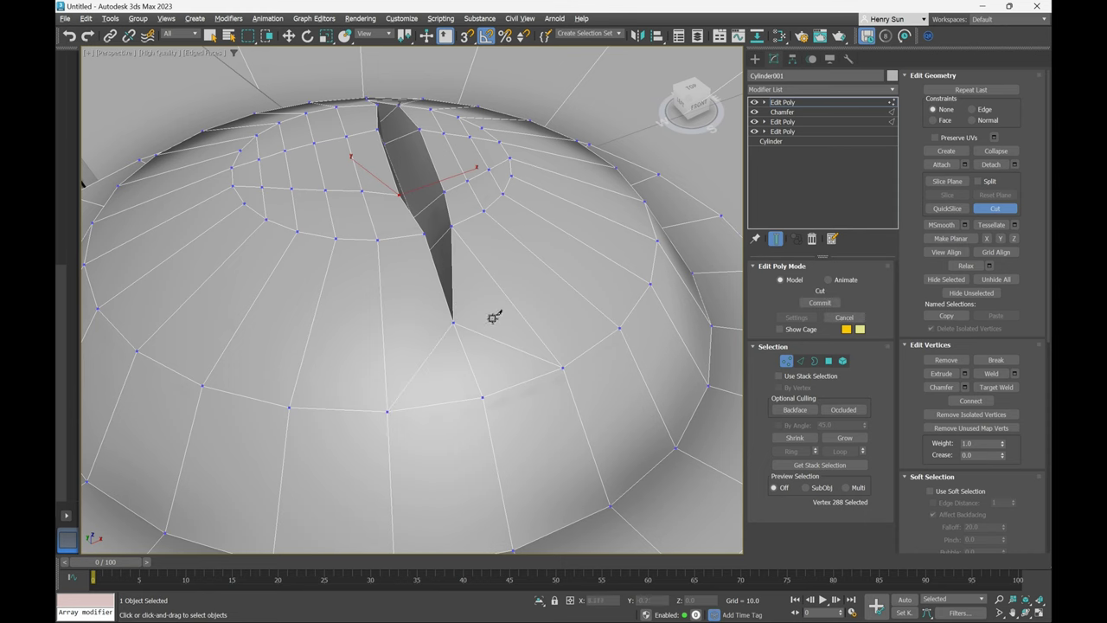
alt+middle_drag(513, 292, 379, 343)
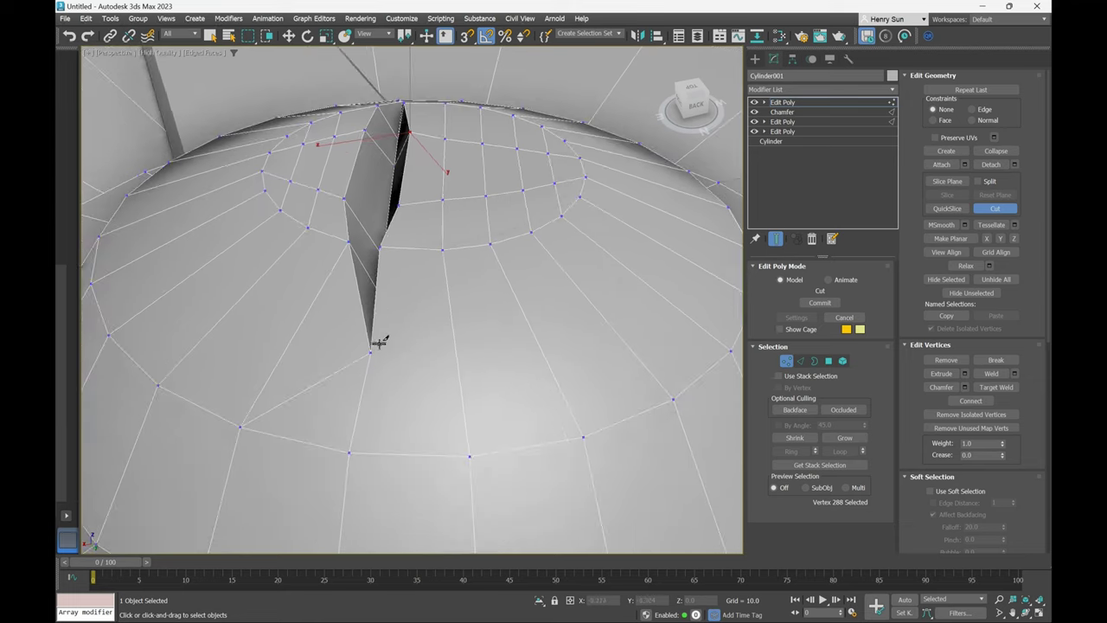
click(471, 454)
scroll(465, 346, down, 3)
alt+middle_drag(465, 346, 605, 356)
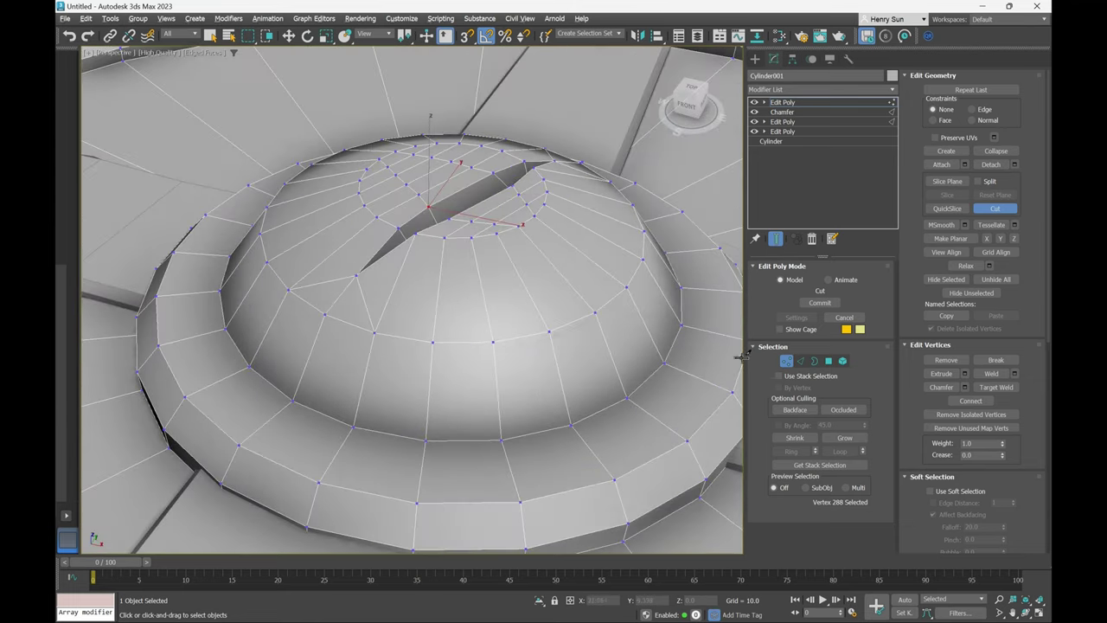
Leave vertex editing and the Cut tool, and hide the edged faces to examine the whole shield.
click(787, 362)
middle_drag(524, 294, 516, 315)
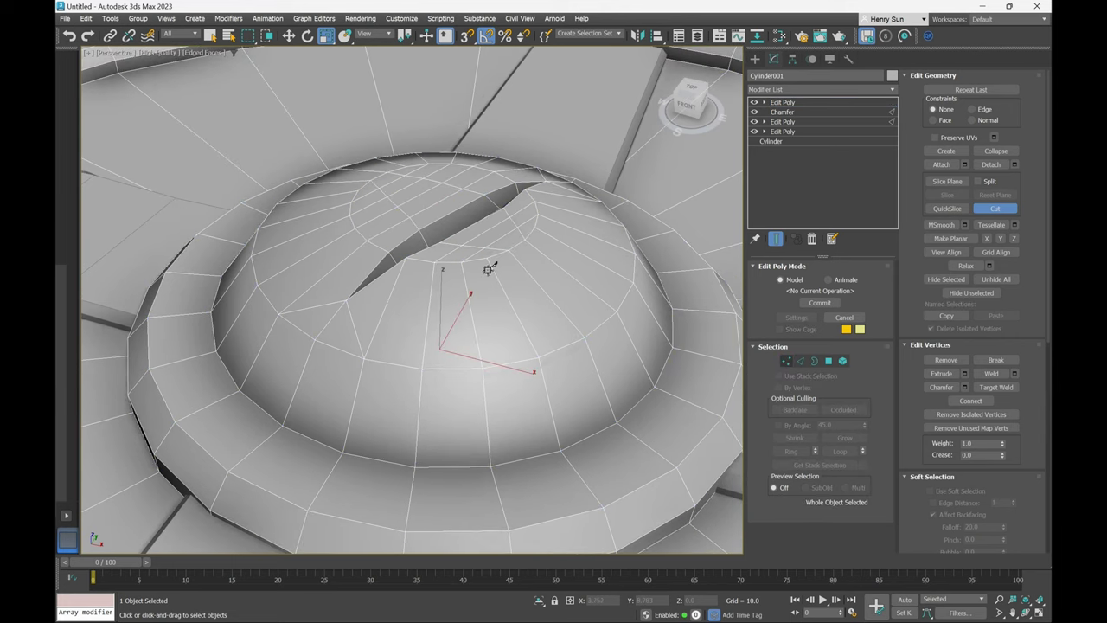
click(981, 211)
right_click(490, 288)
scroll(490, 288, down, 6)
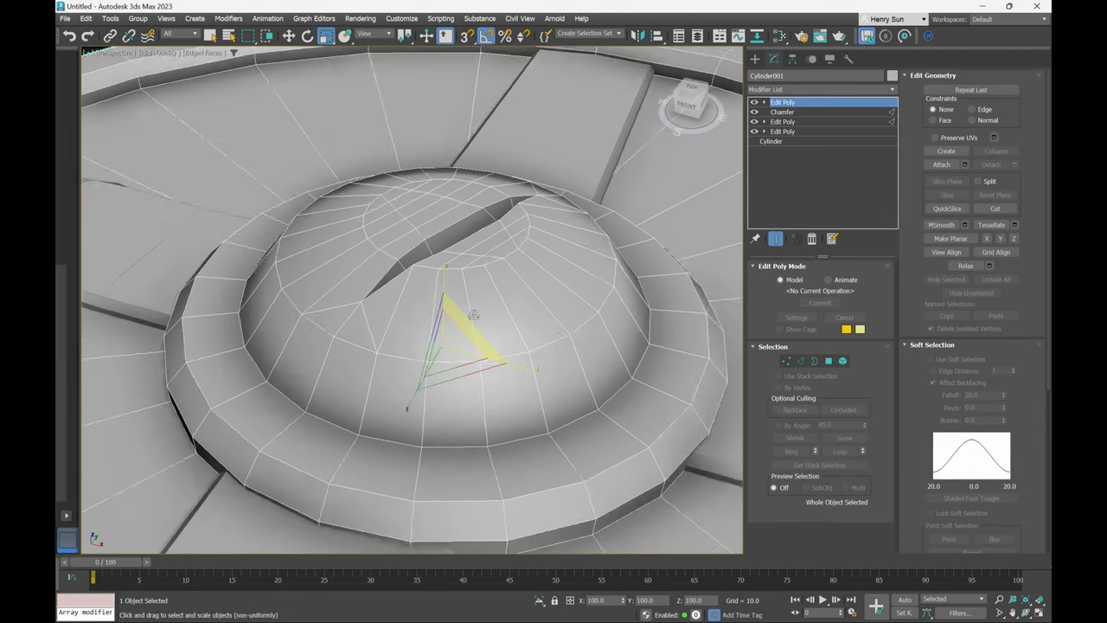
key(F4)
alt+middle_drag(504, 336, 521, 379)
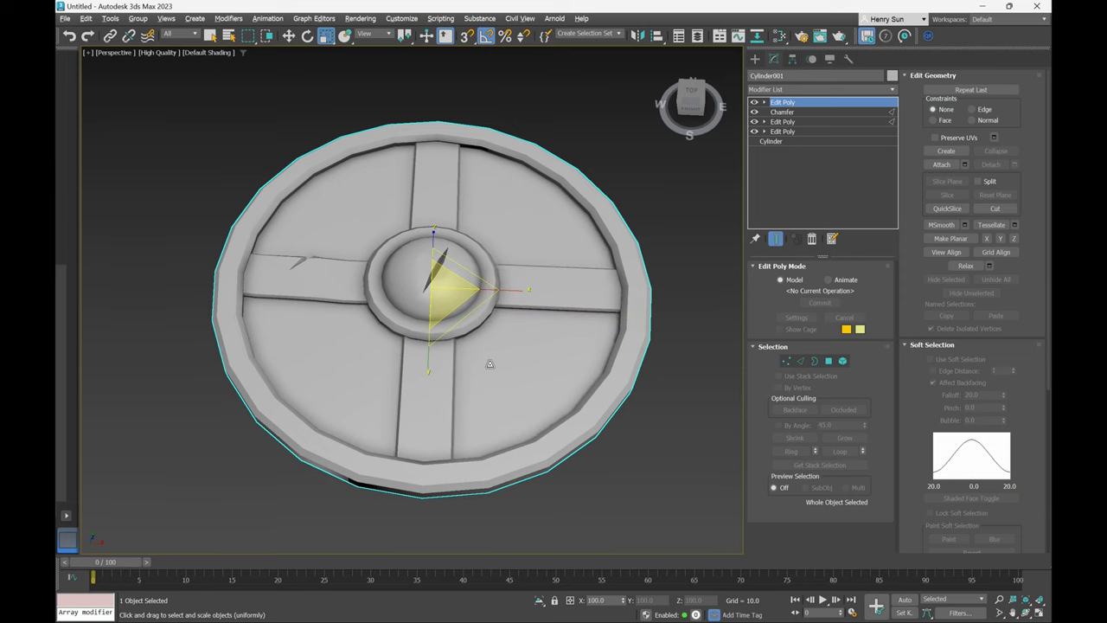
middle_drag(534, 407, 511, 380)
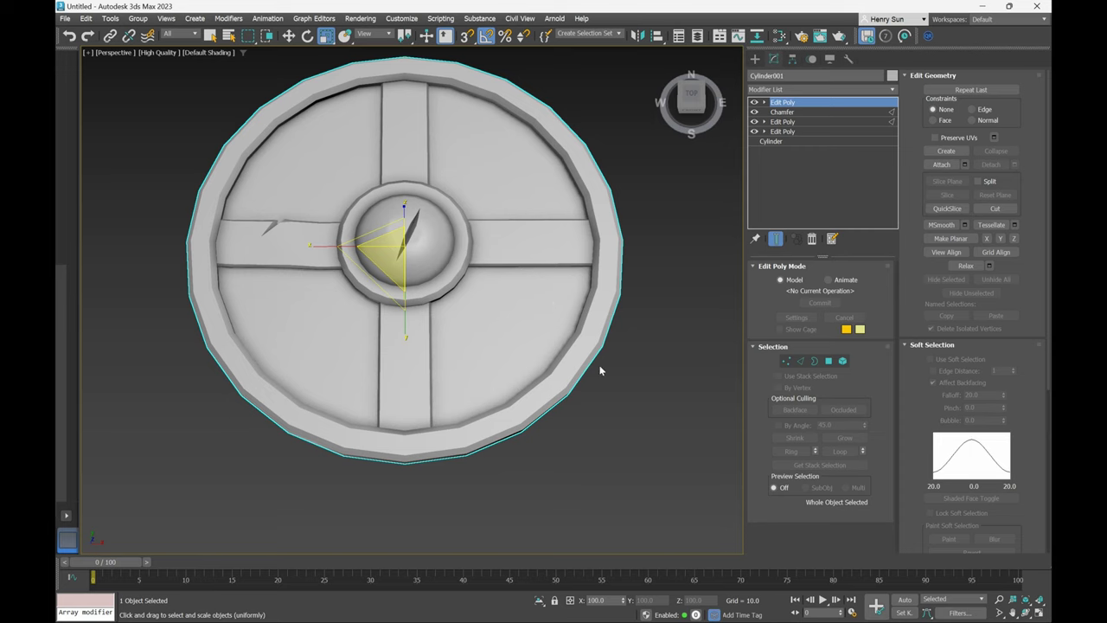
Create a small box about 4.9 long, 5.6 wide and 4.7 high beside the shield.
click(755, 59)
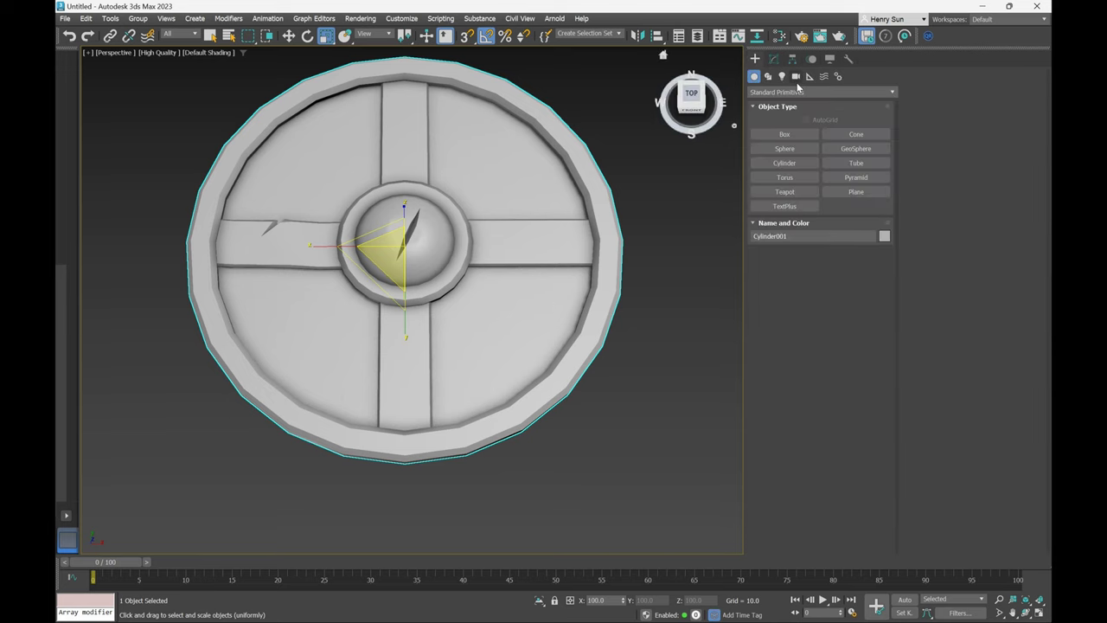
middle_drag(600, 300, 552, 254)
click(793, 138)
drag(584, 258, 604, 271)
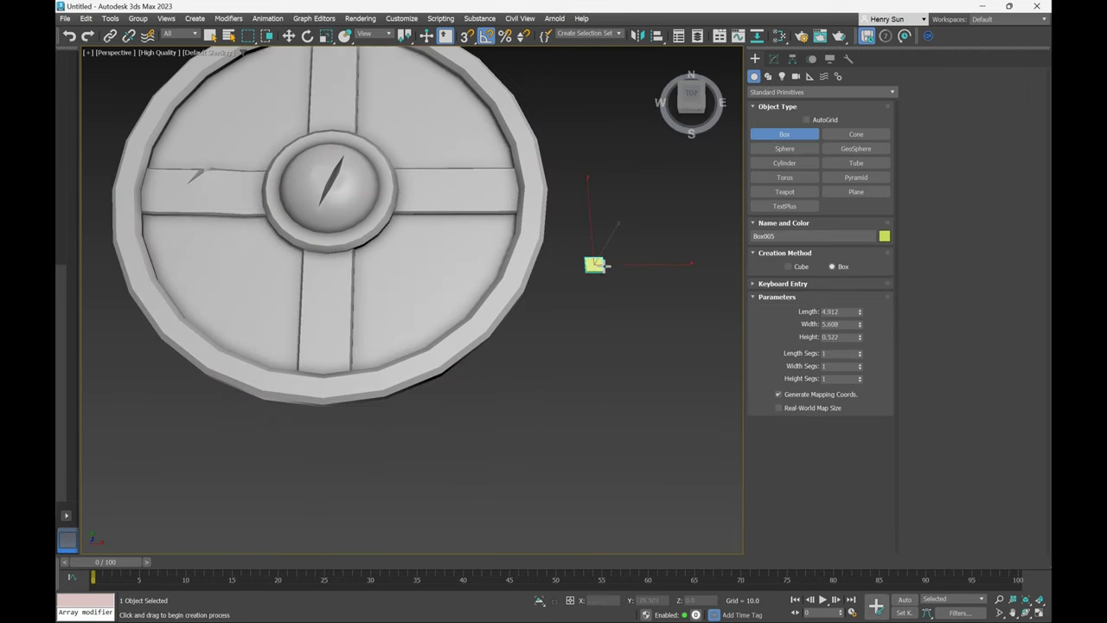
click(609, 259)
click(586, 279)
Set the box's length, width and height to 5.
click(848, 311)
key(Tab)
text(5)
key(Tab)
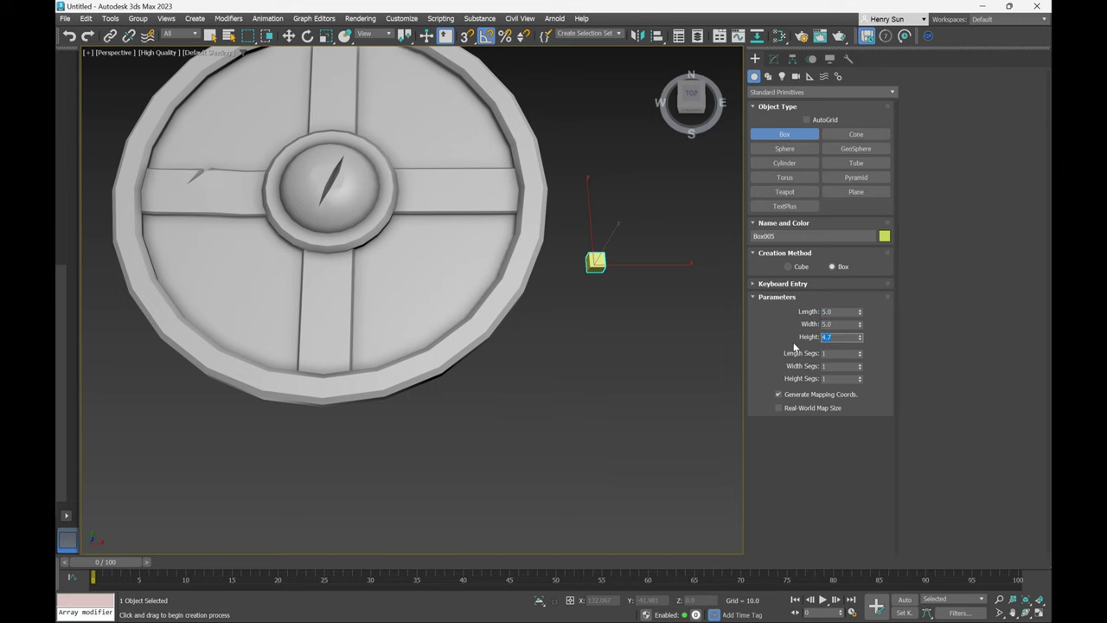
middle_drag(611, 316, 604, 288)
key(r)
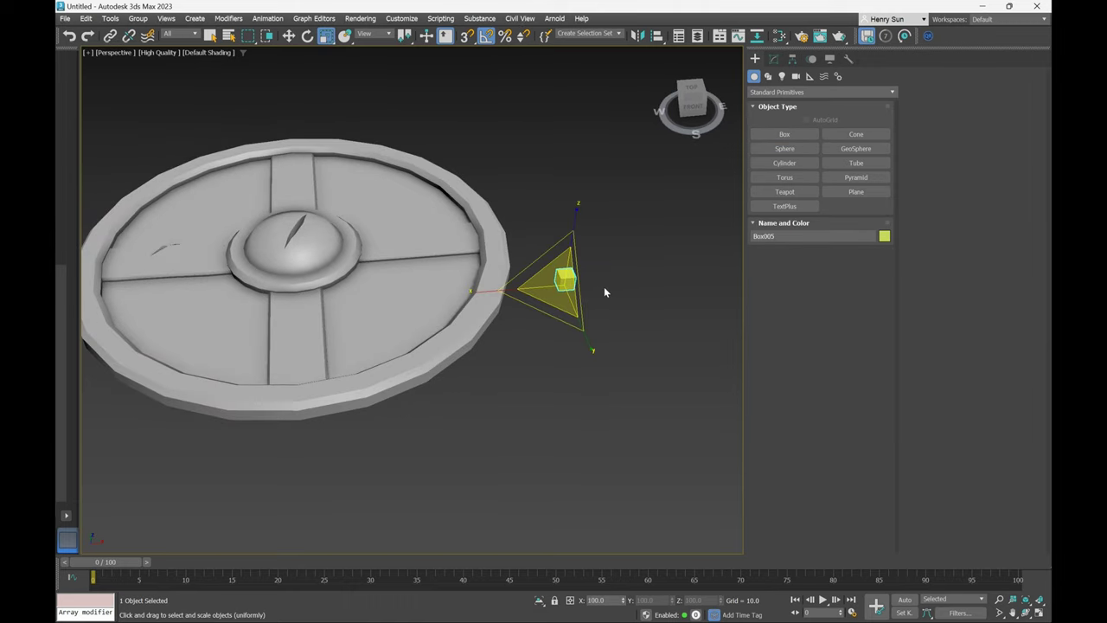
Add a TurboSmooth modifier to the small box.
key(1)
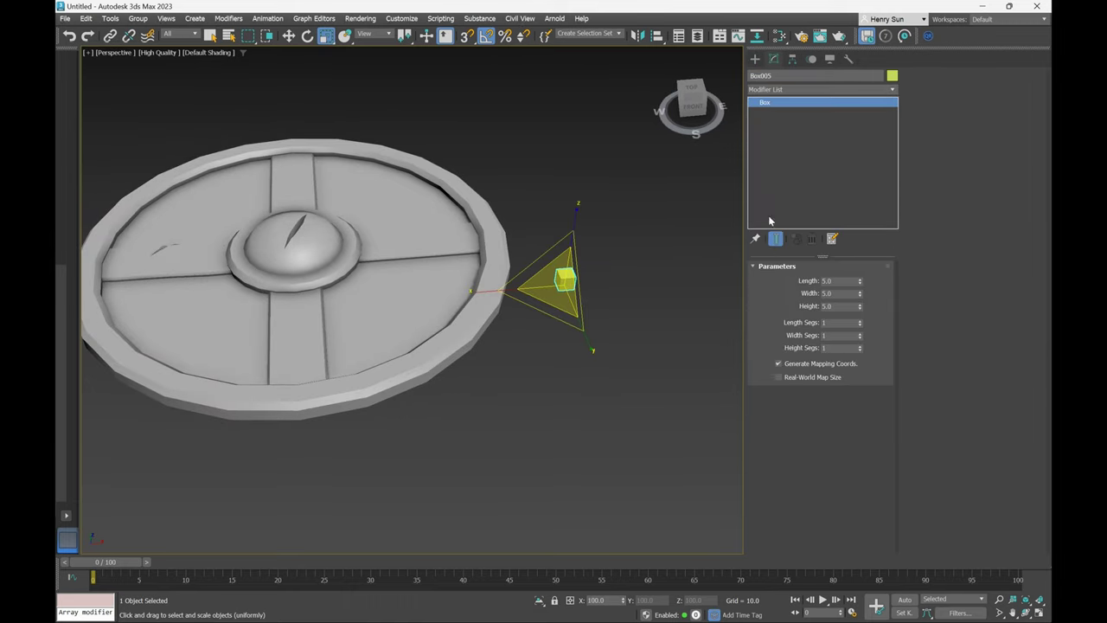
click(831, 90)
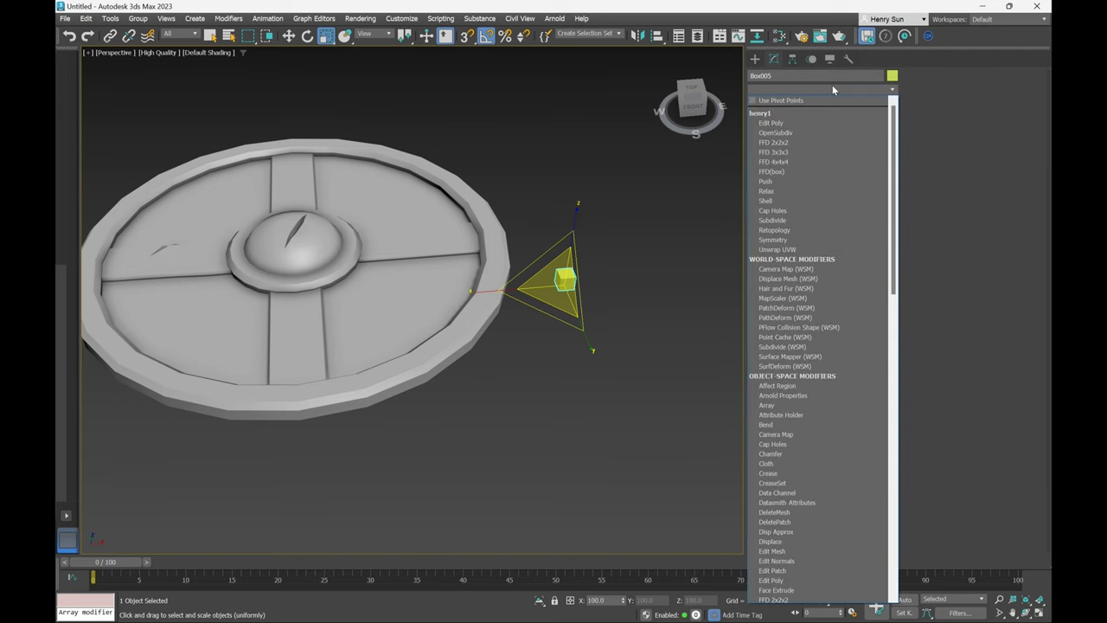
key(t)
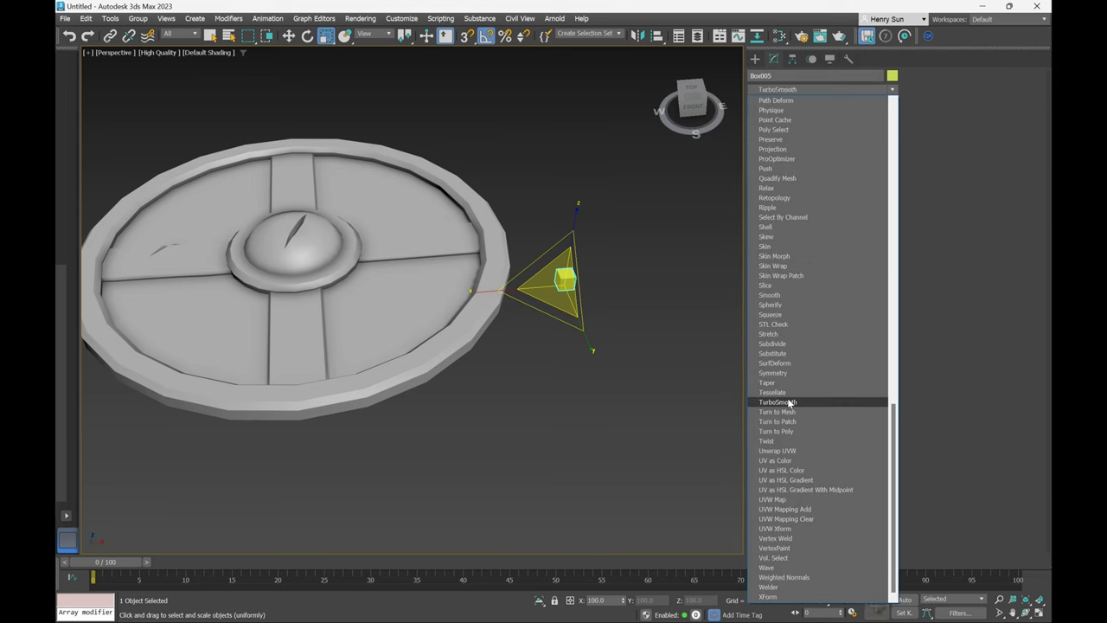
click(789, 402)
scroll(591, 299, up, 5)
middle_drag(427, 224, 451, 236)
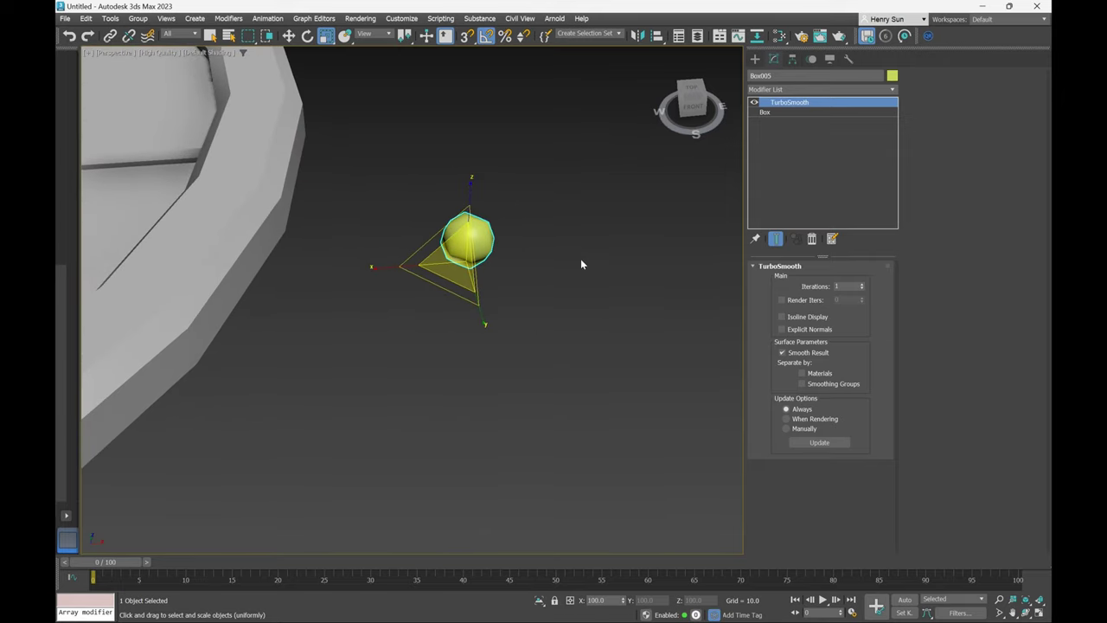
Show edged faces and change the smoothed box's object colour to a custom grey.
key(F4)
mouse_move(580, 259)
alt+middle_down()
mouse_move(510, 255)
mouse_move(475, 218)
mouse_move(506, 226)
alt+middle_up()
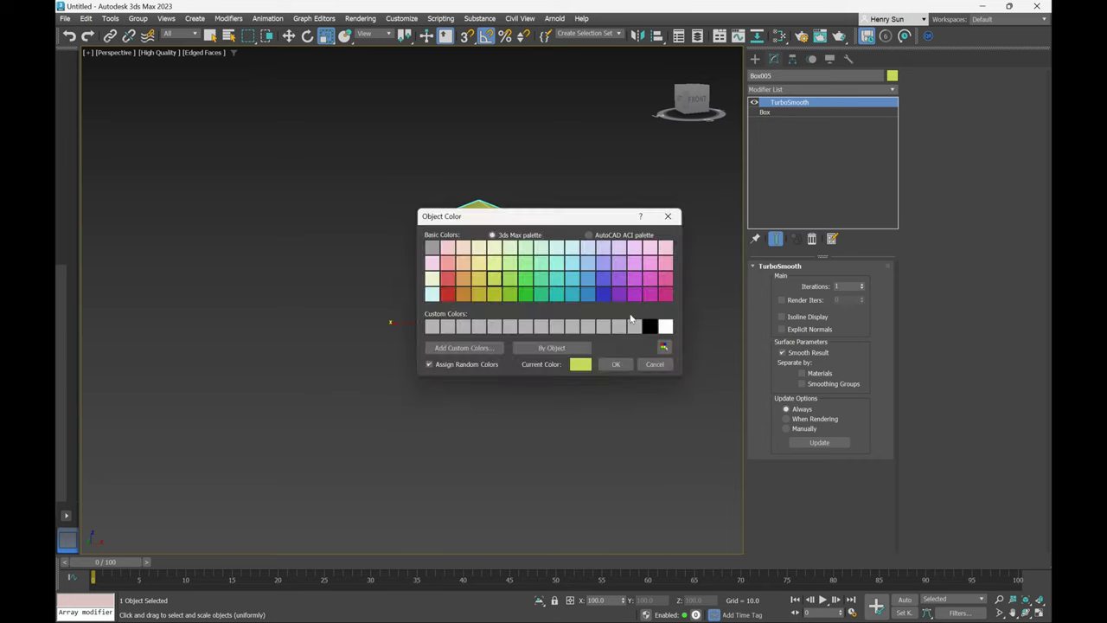
click(635, 329)
click(616, 364)
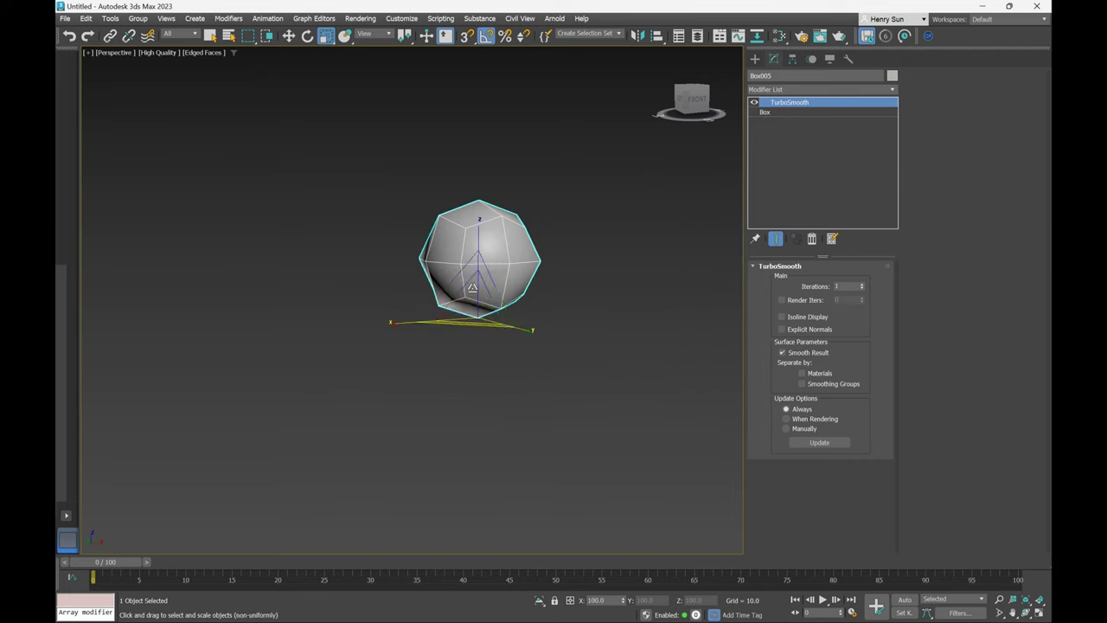
Flatten the smoothed box along Z to about 72% and add an Edit Poly modifier above TurboSmooth.
drag(476, 235, 462, 263)
mouse_move(461, 263)
alt+middle_down()
mouse_move(381, 265)
mouse_move(482, 264)
alt+middle_up()
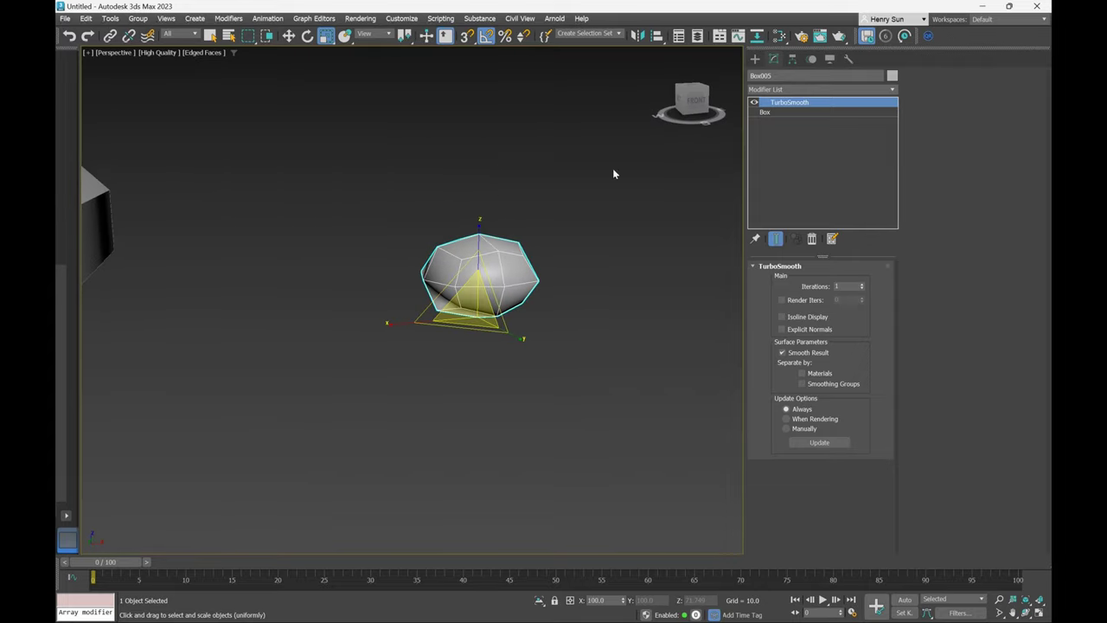
click(810, 91)
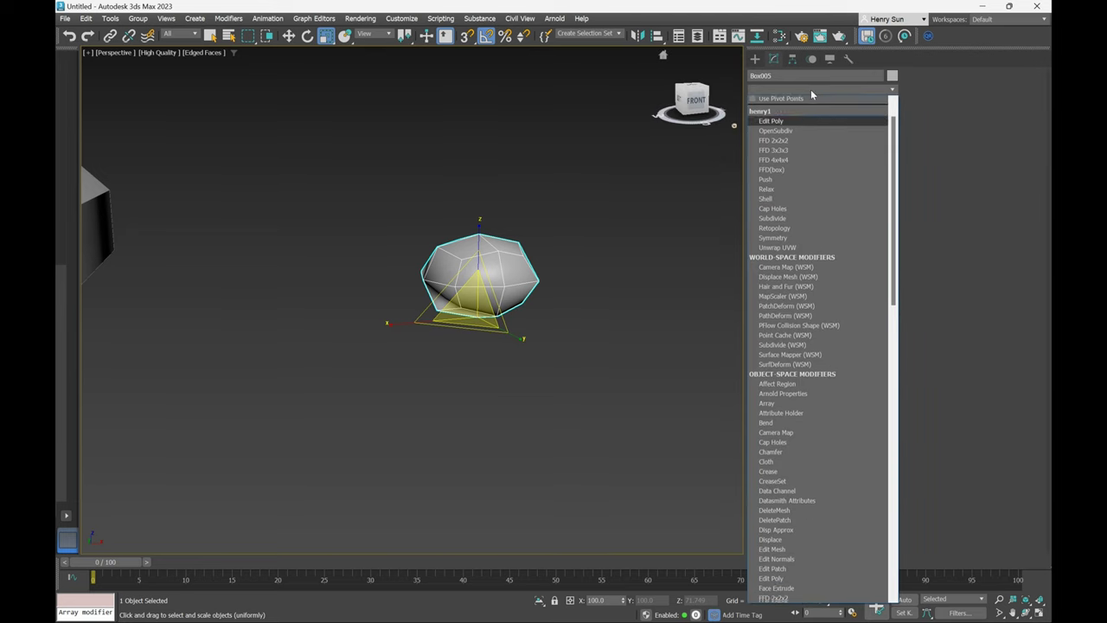
key(e)
click(786, 101)
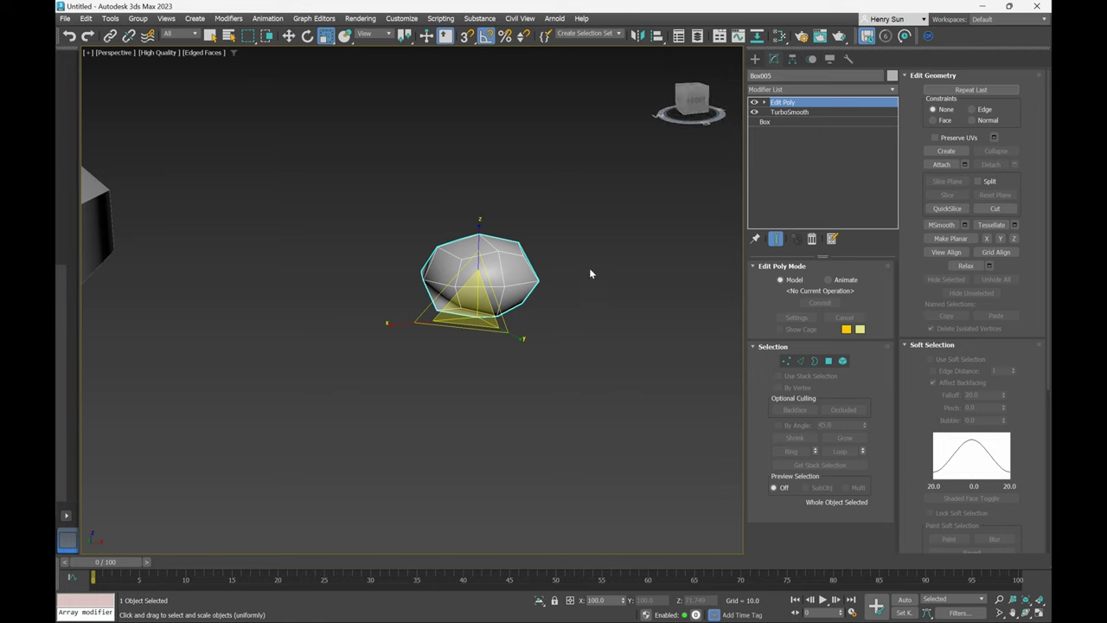
alt+middle_drag(591, 267, 548, 271)
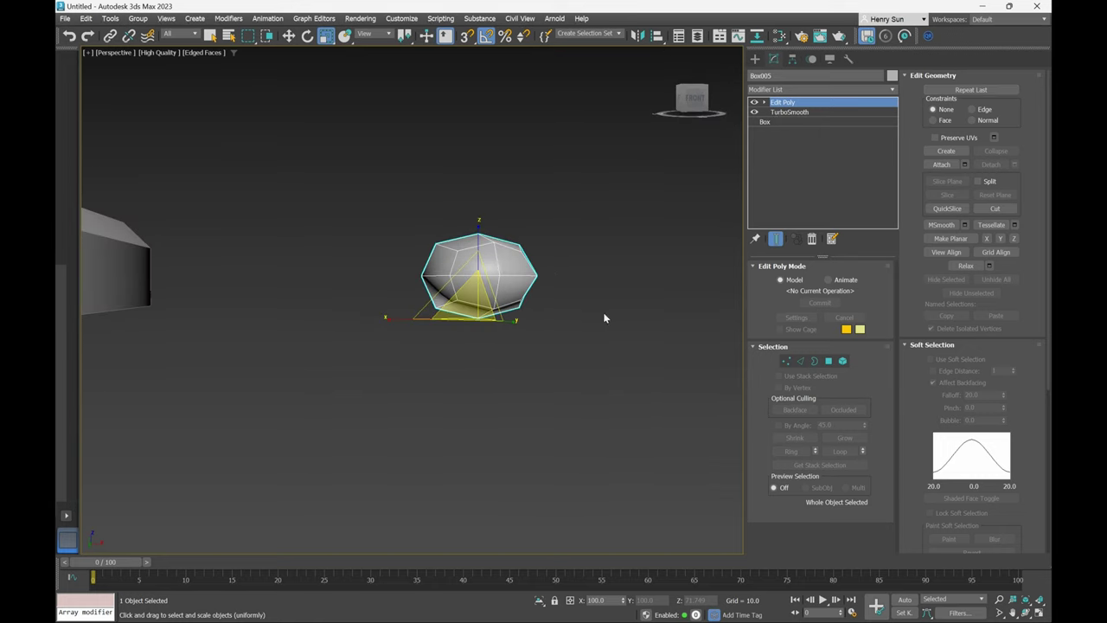
Select the 12 polygons of the rounded shape's lower half and delete them to leave a dome.
click(828, 361)
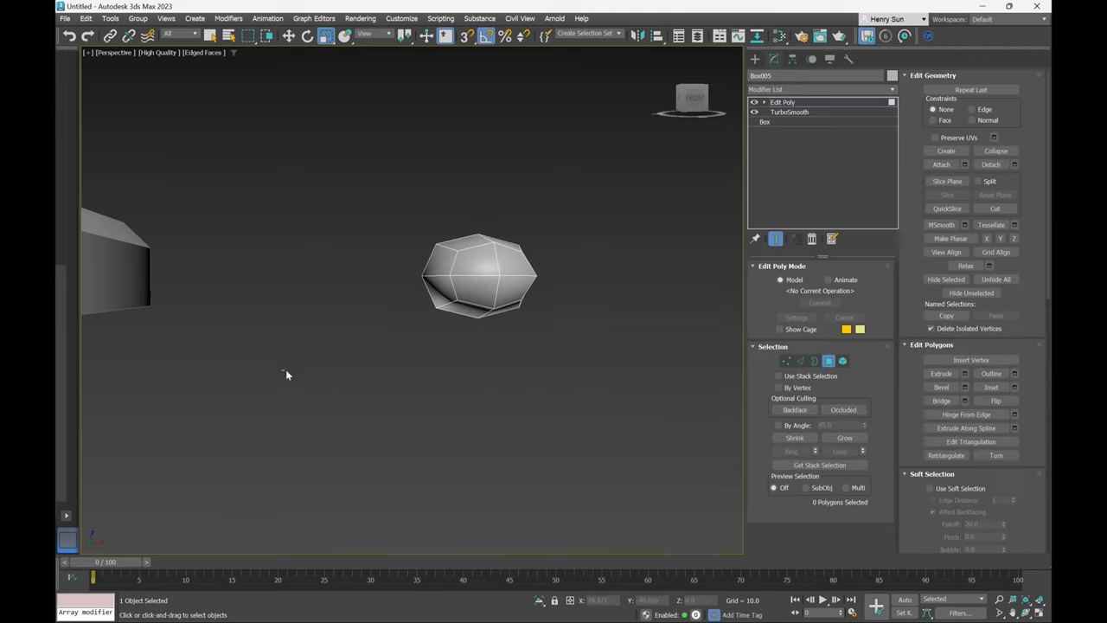
drag(574, 296, 578, 295)
alt+middle_drag(578, 295, 499, 309)
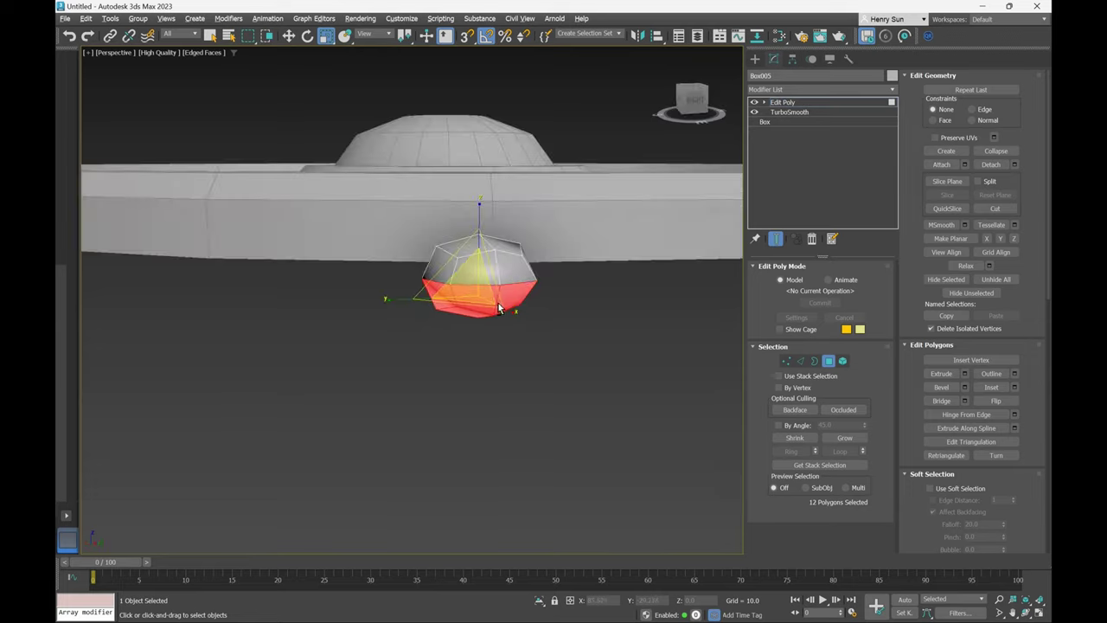
key(Delete)
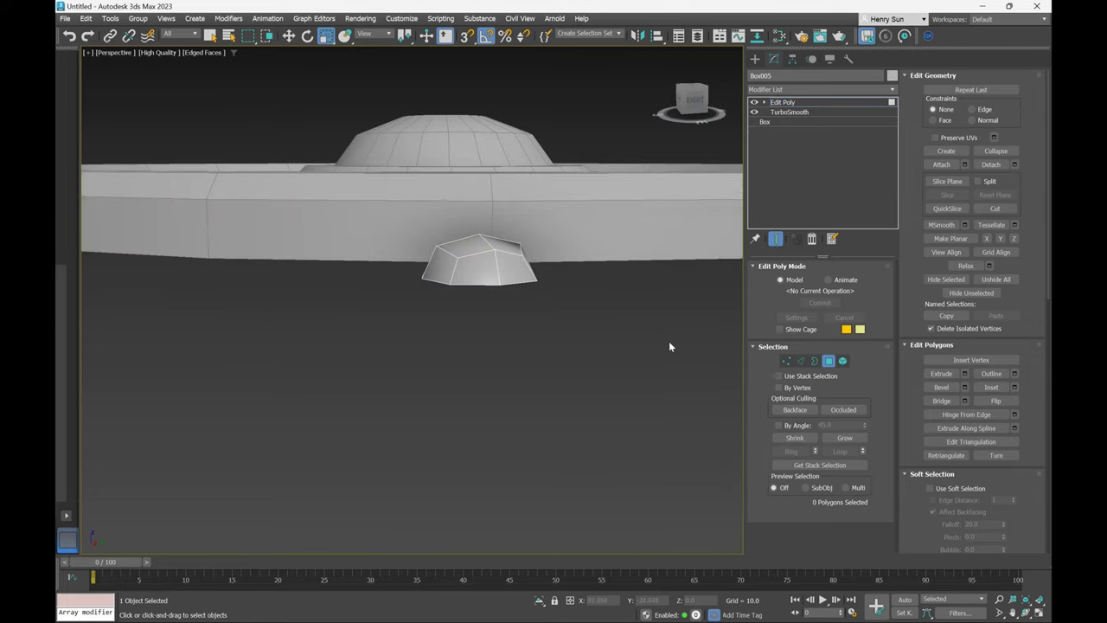
alt+middle_drag(373, 291, 411, 290)
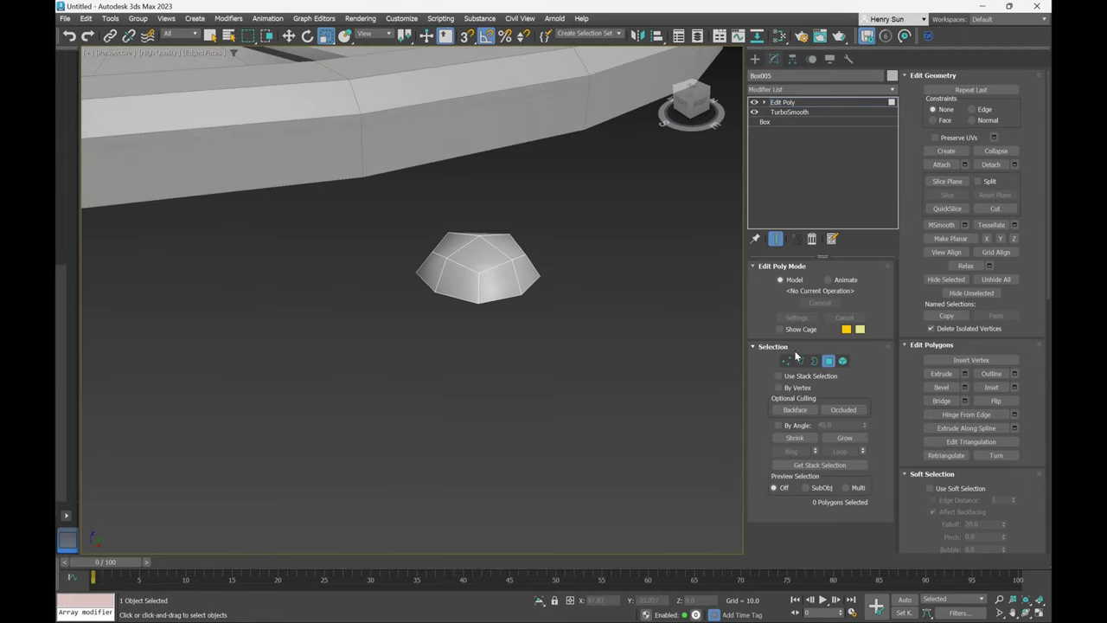
Leave polygon editing and examine the small dome's size against the shield's rim and straps.
click(830, 361)
scroll(558, 303, down, 6)
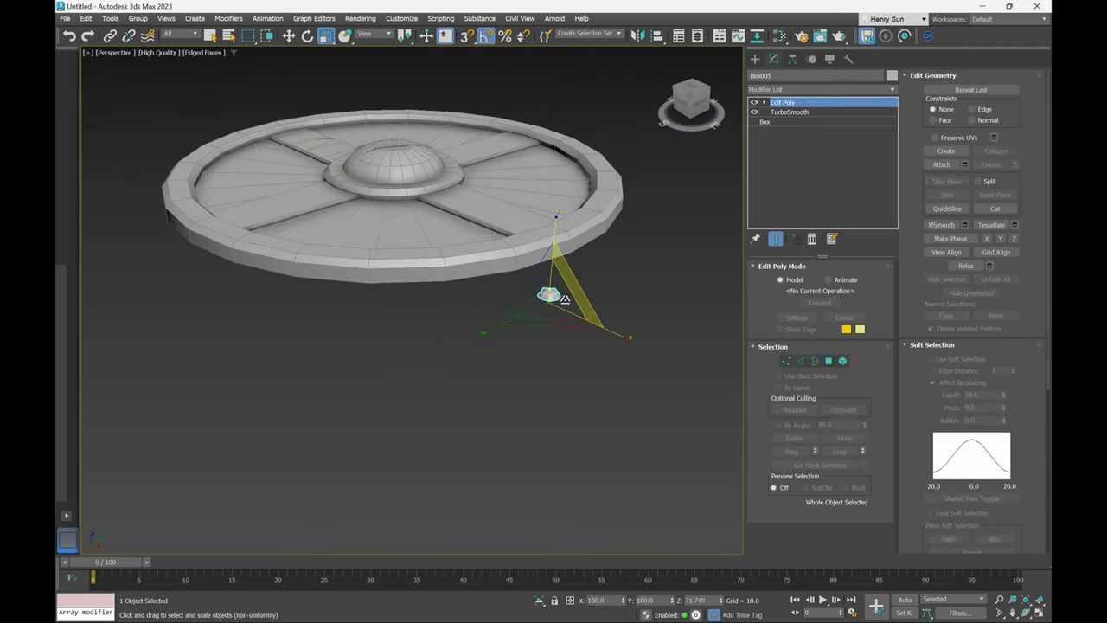
alt+middle_drag(545, 298, 570, 313)
alt+middle_drag(556, 320, 480, 195)
alt+middle_drag(351, 261, 375, 346)
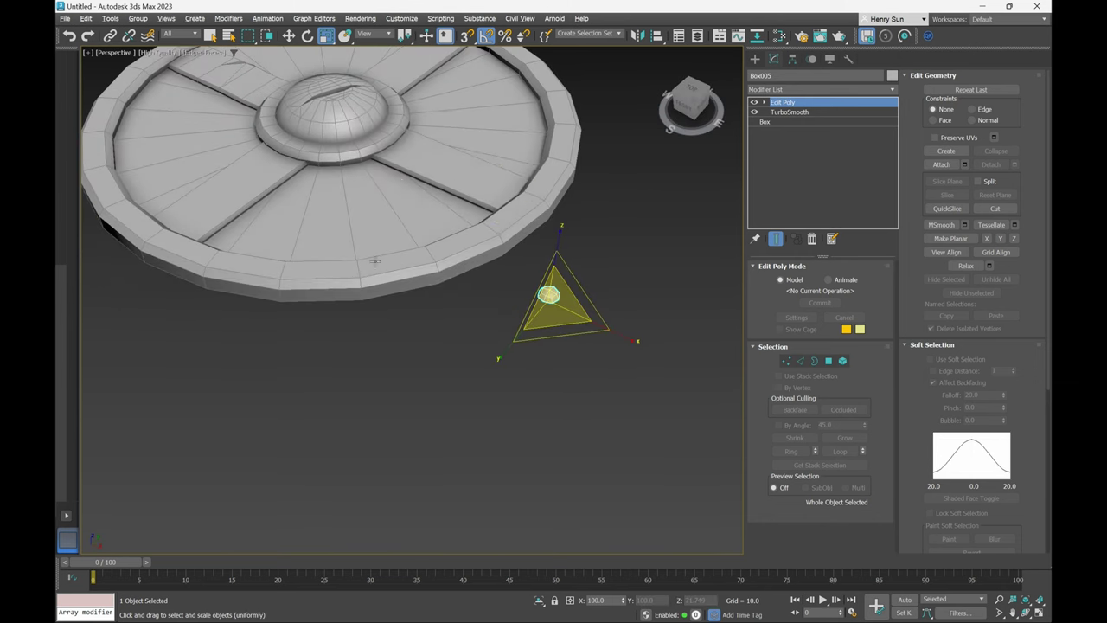
middle_drag(348, 195, 376, 284)
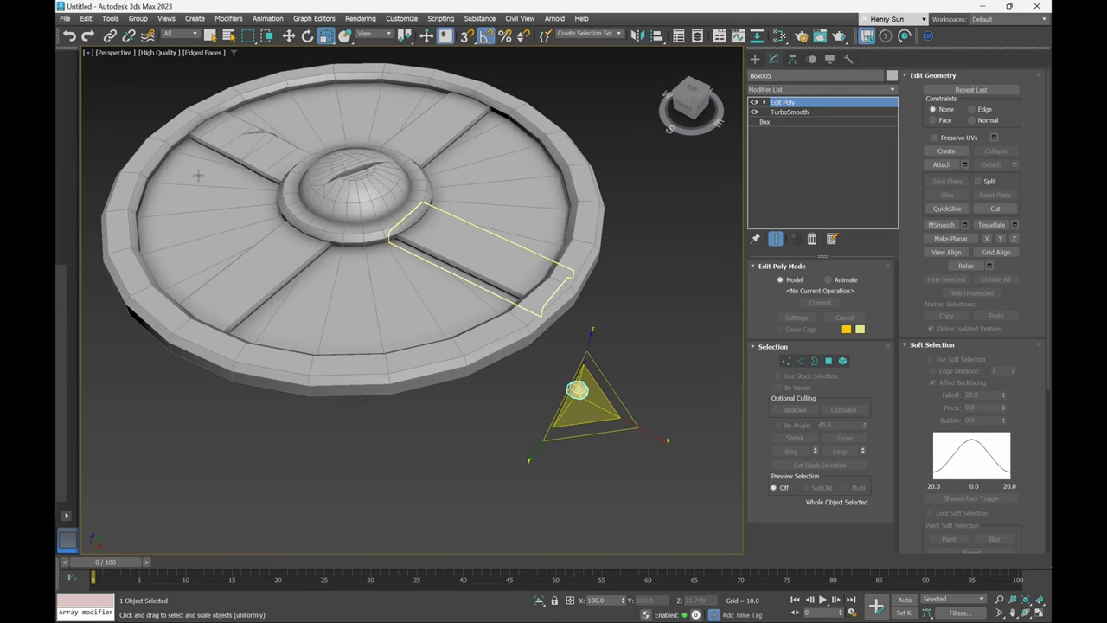
middle_drag(410, 125, 391, 96)
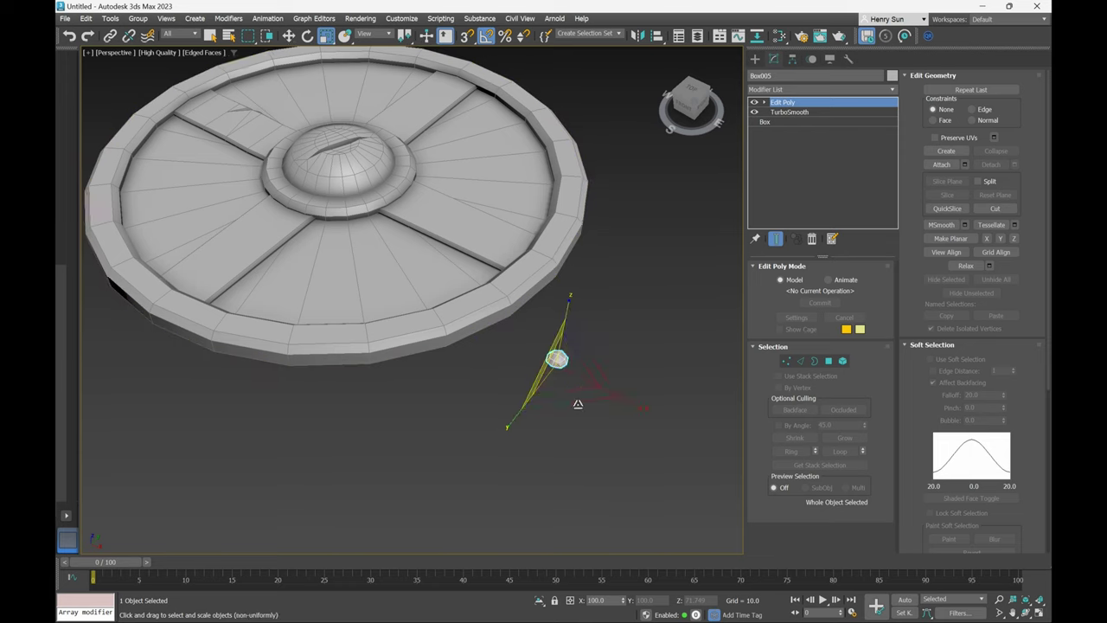
Move only the small dome's pivot up along Z to the dome's flat base, at about Z 1.85.
middle_drag(580, 435, 497, 435)
alt+middle_drag(496, 436, 461, 327)
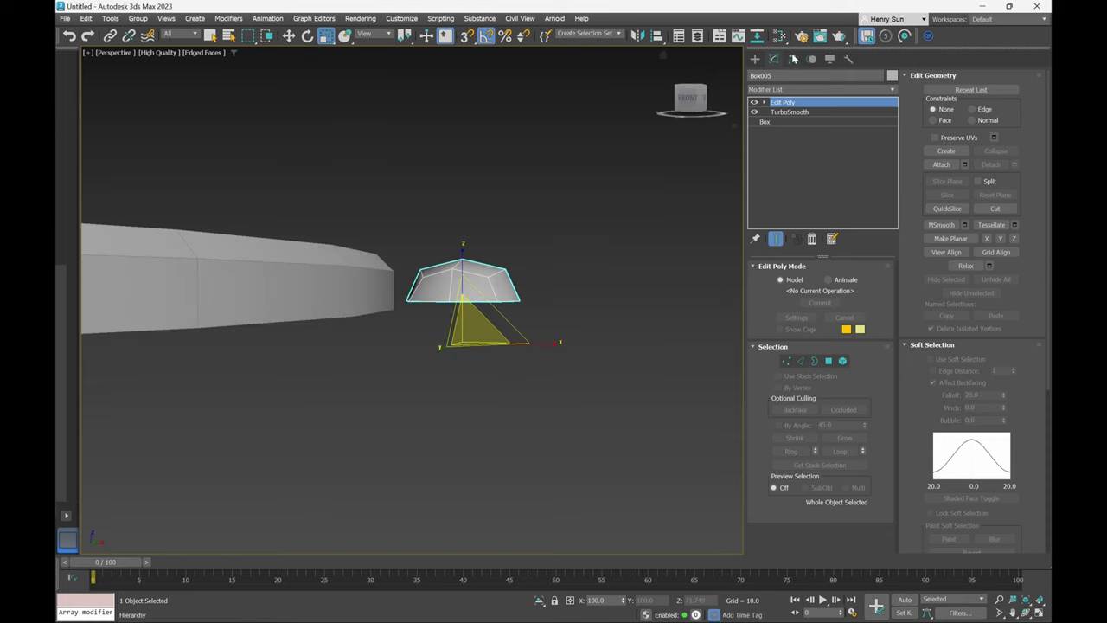
click(793, 59)
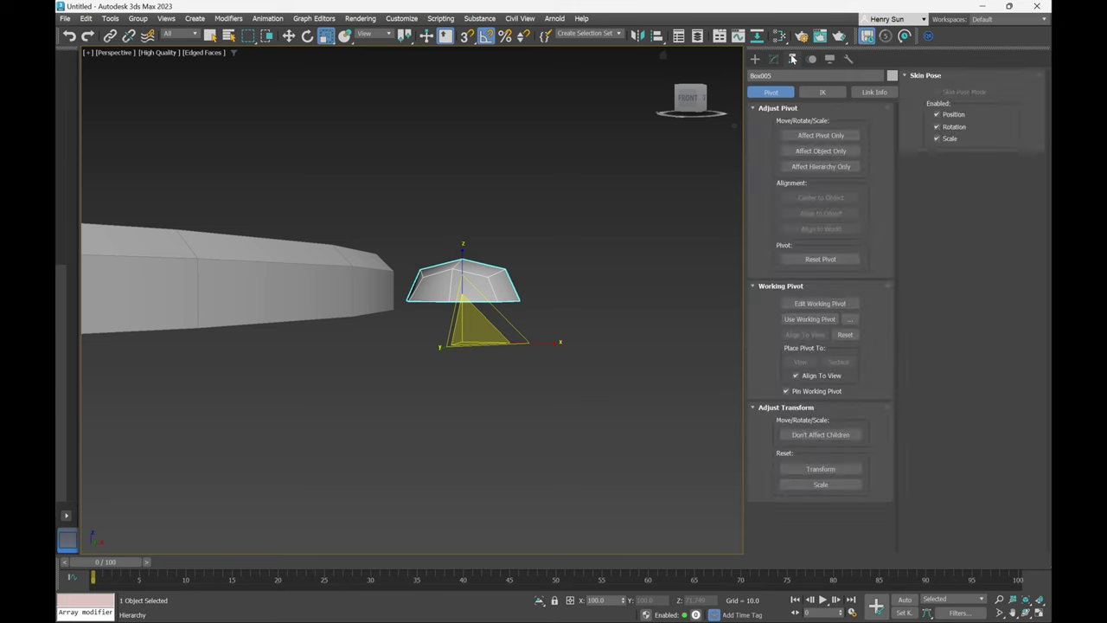
click(820, 135)
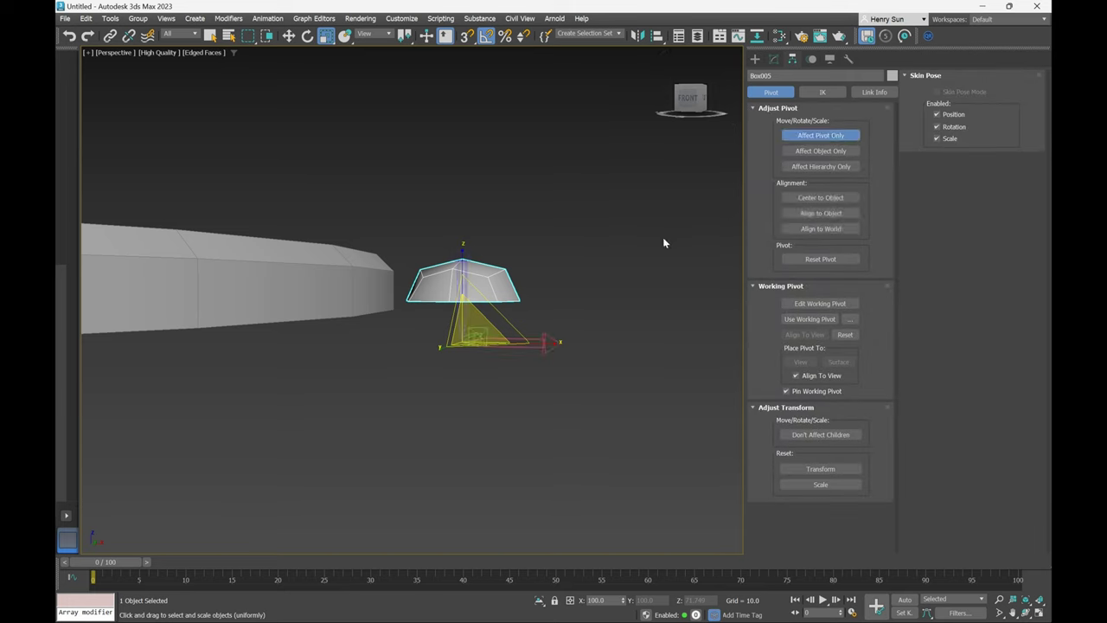
key(w)
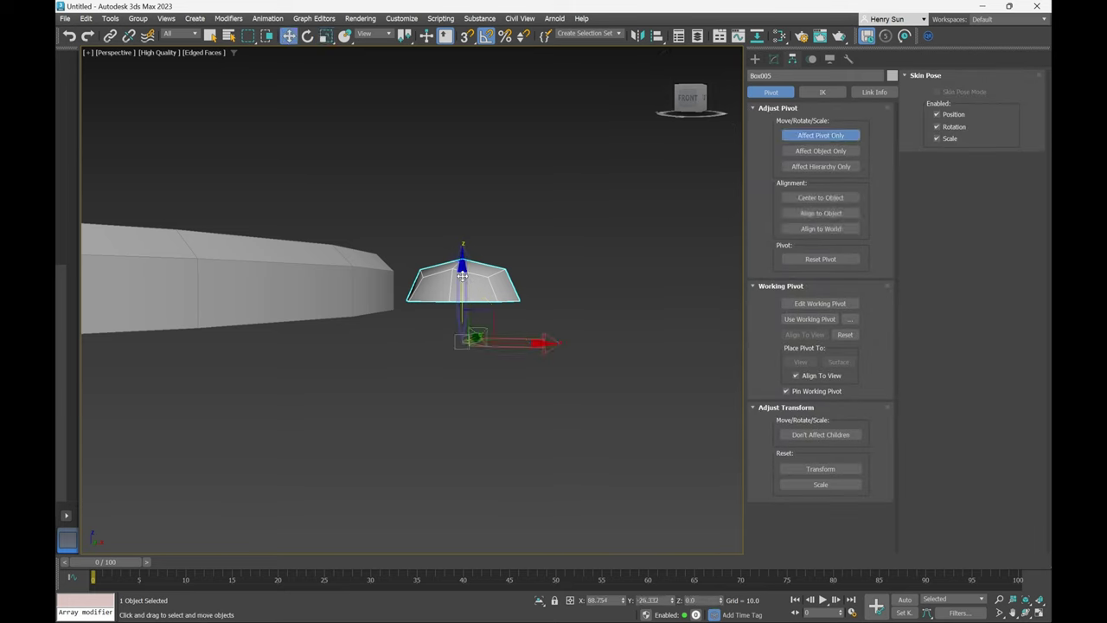
drag(460, 274, 463, 245)
alt+middle_drag(464, 246, 474, 251)
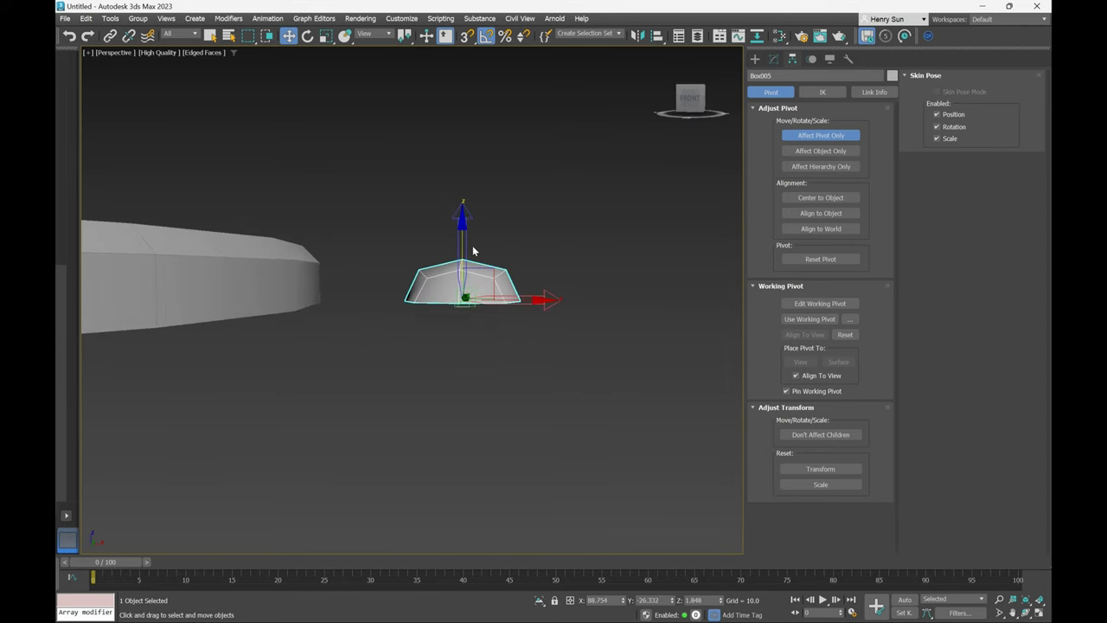
Fine-tune the dome's pivot height in the front view to about Z 1.925, slightly above the base, and end pivot editing.
key(f)
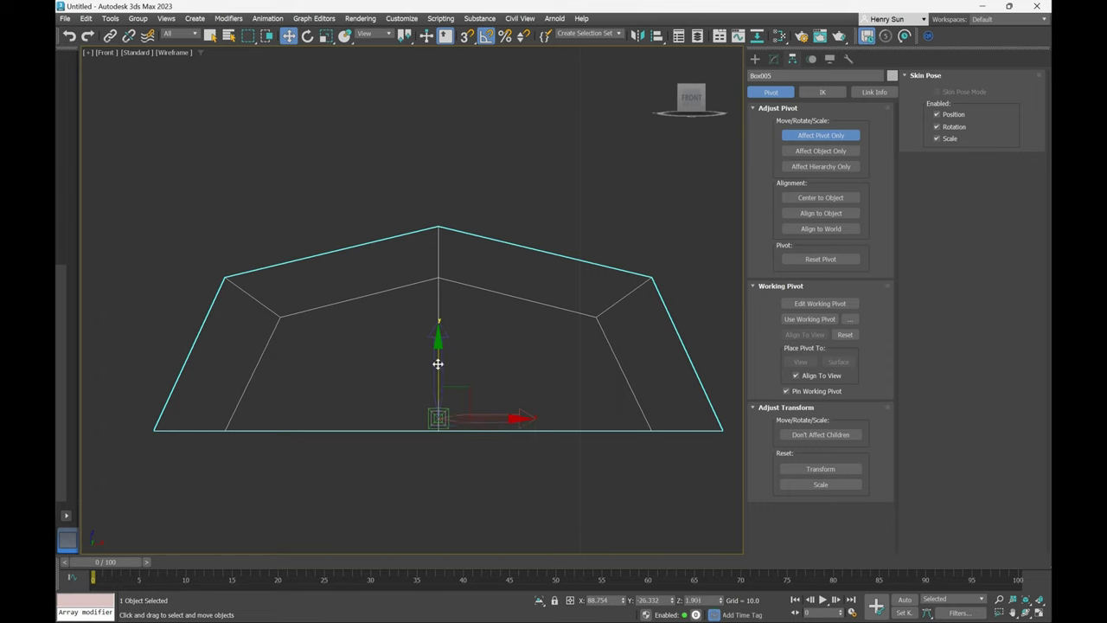
mouse_move(439, 368)
mouse_down()
mouse_move(442, 379)
mouse_move(445, 364)
mouse_up()
key(p)
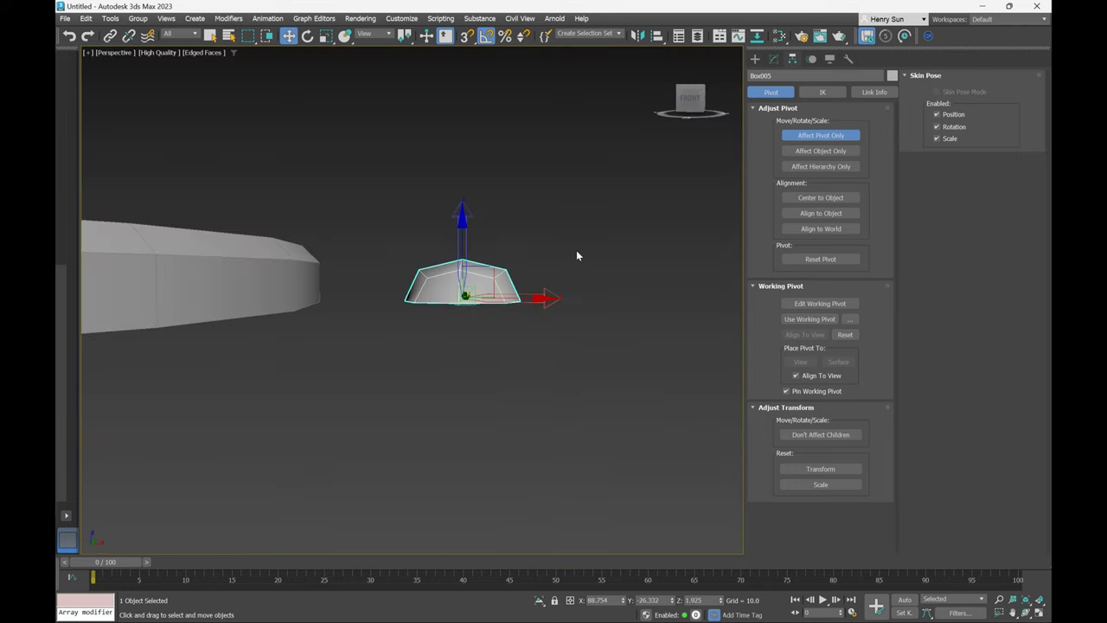
scroll(576, 250, up, 5)
scroll(579, 270, down, 5)
middle_drag(524, 281, 510, 297)
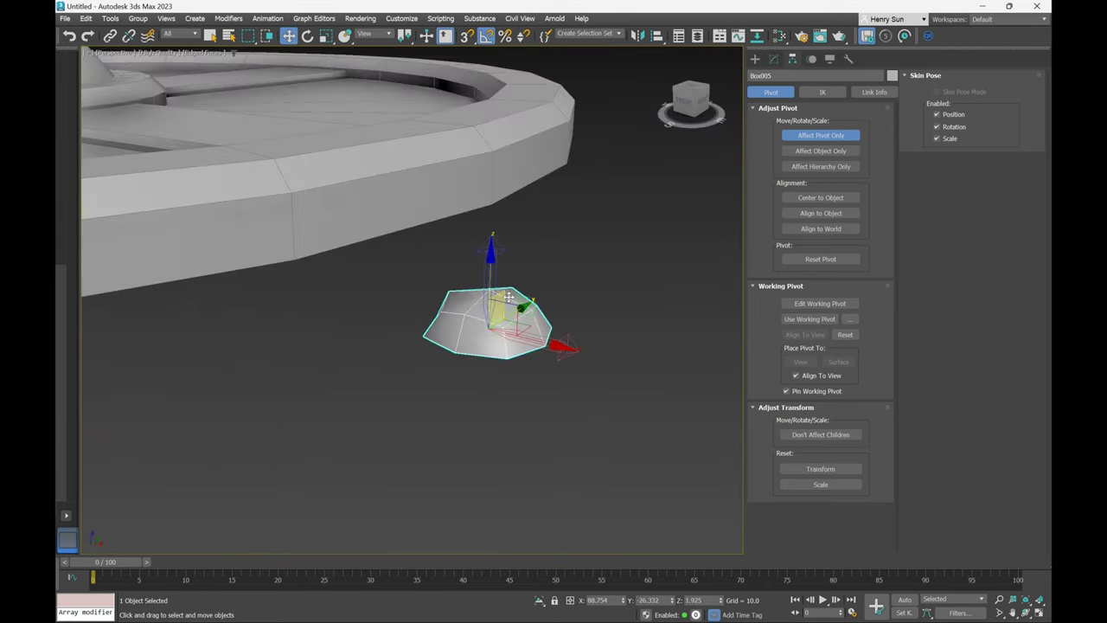
click(831, 137)
scroll(675, 211, down, 4)
alt+middle_drag(596, 227, 586, 250)
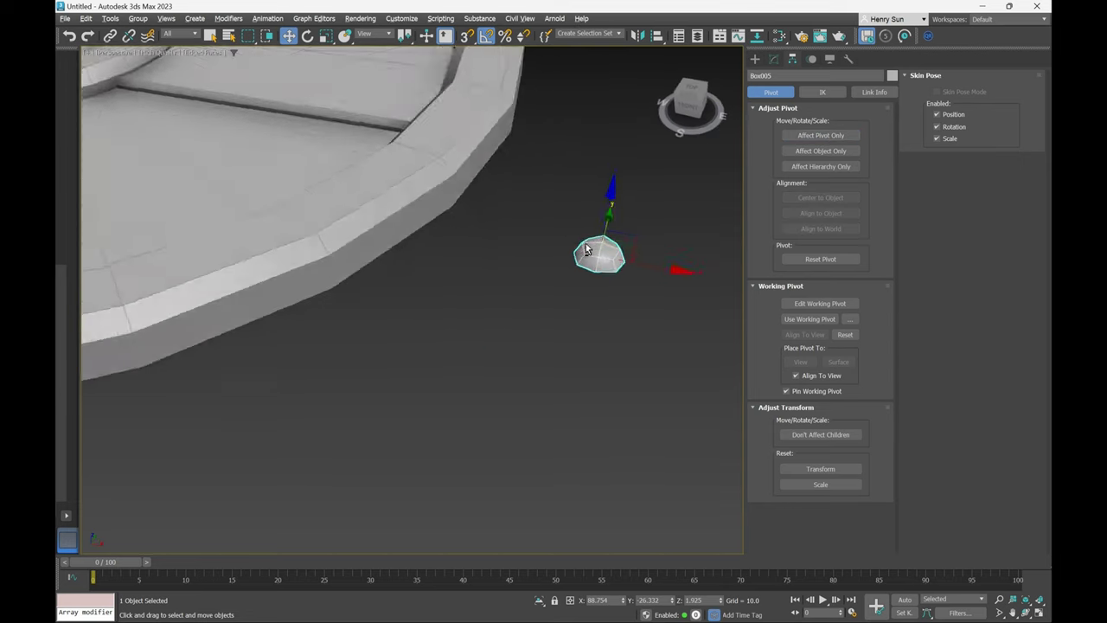
scroll(528, 199, down, 5)
middle_drag(473, 194, 489, 285)
scroll(489, 284, up, 5)
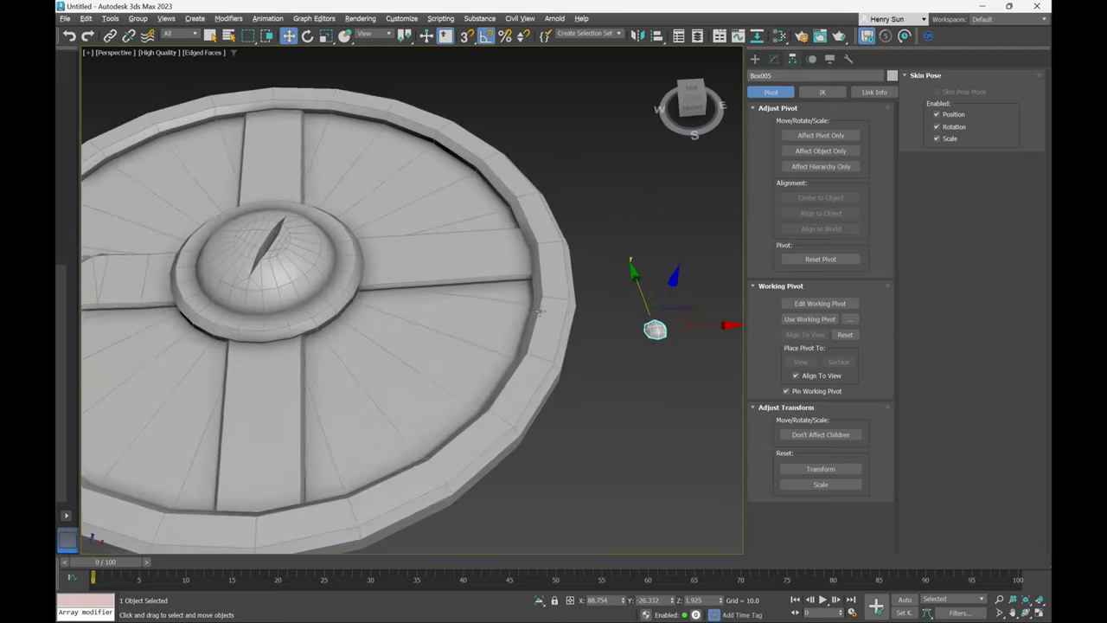
Use Placement to set the small rivet onto the shield's outer rim, at the end of the plank opposite the notched one.
alt+middle_drag(663, 327, 654, 315)
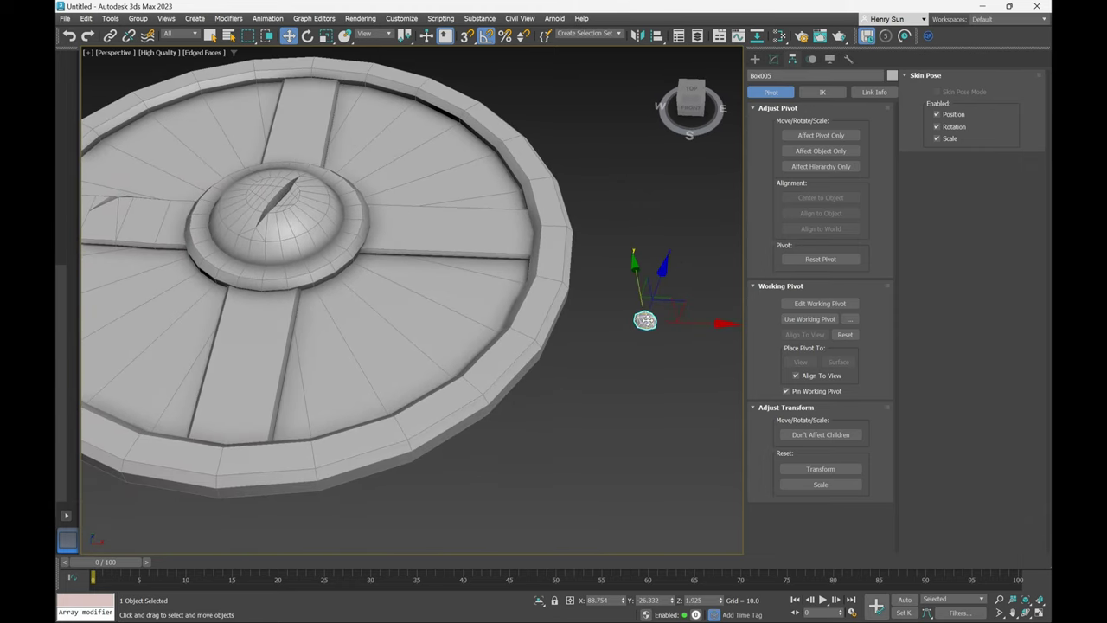
right_click(645, 320)
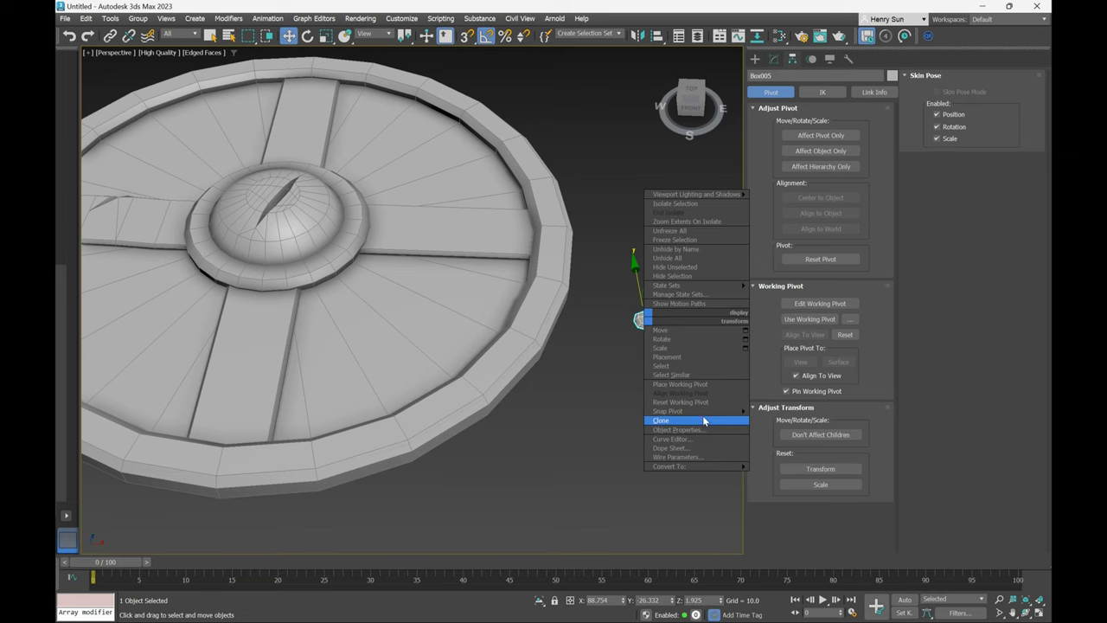
click(668, 356)
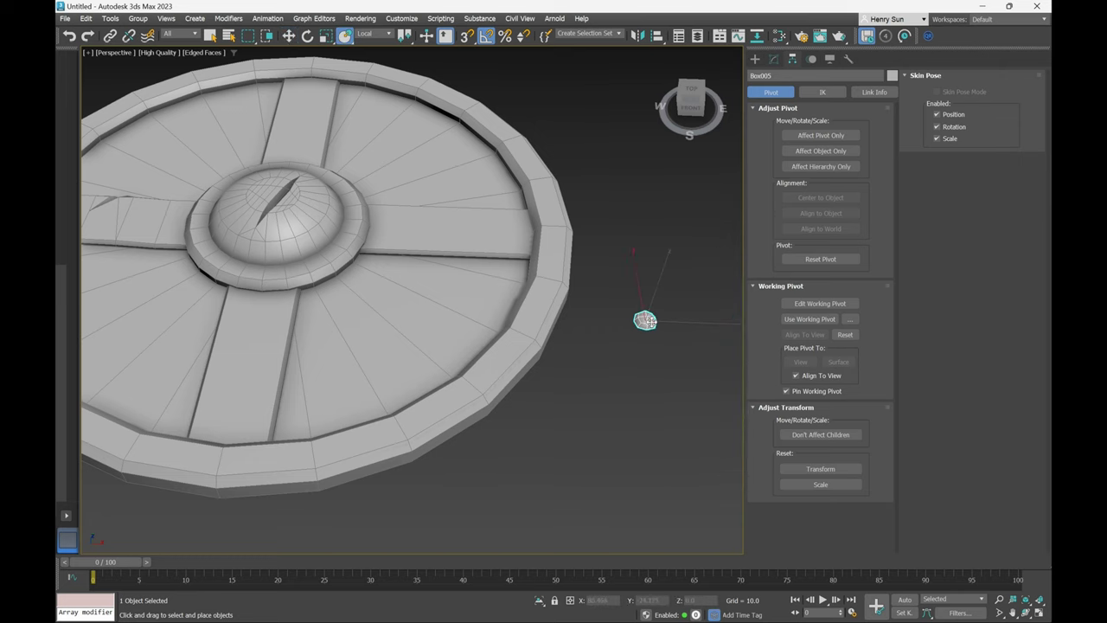
drag(645, 320, 553, 224)
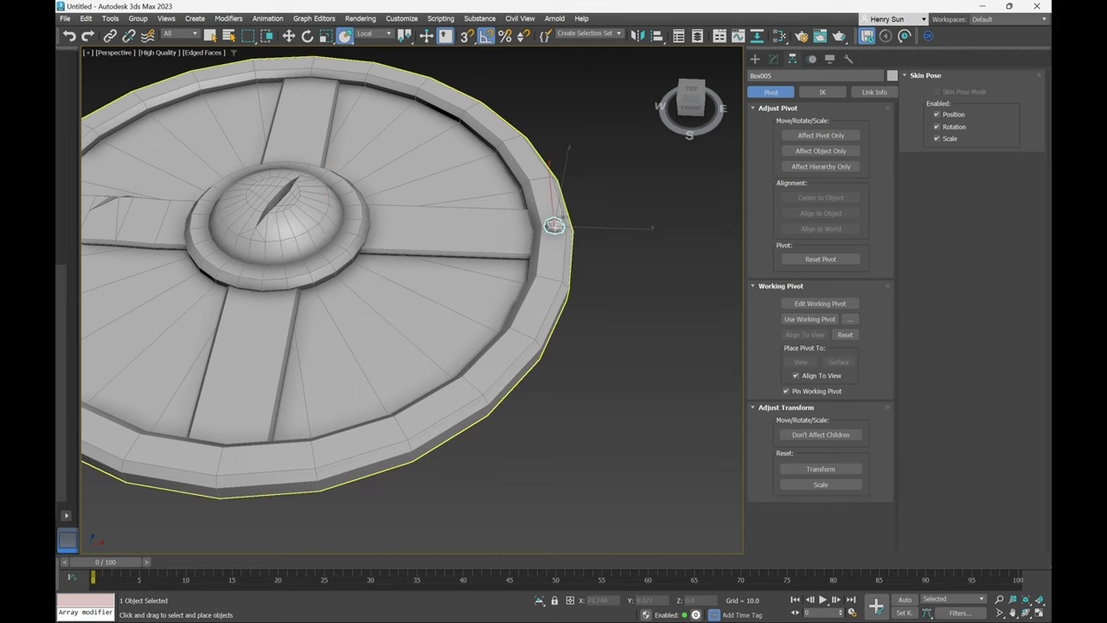
Flatten the rivet by scaling its height to about 65 percent.
scroll(554, 224, up, 8)
key(r)
alt+middle_drag(524, 249, 446, 199)
drag(491, 167, 491, 172)
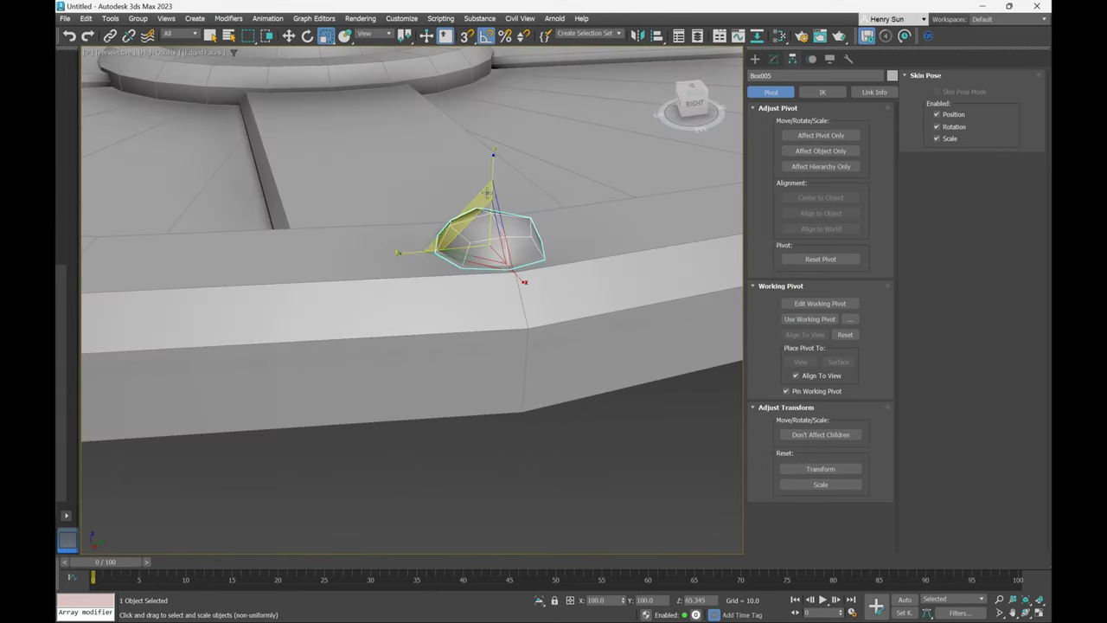
alt+middle_drag(491, 178, 501, 242)
scroll(503, 245, down, 1)
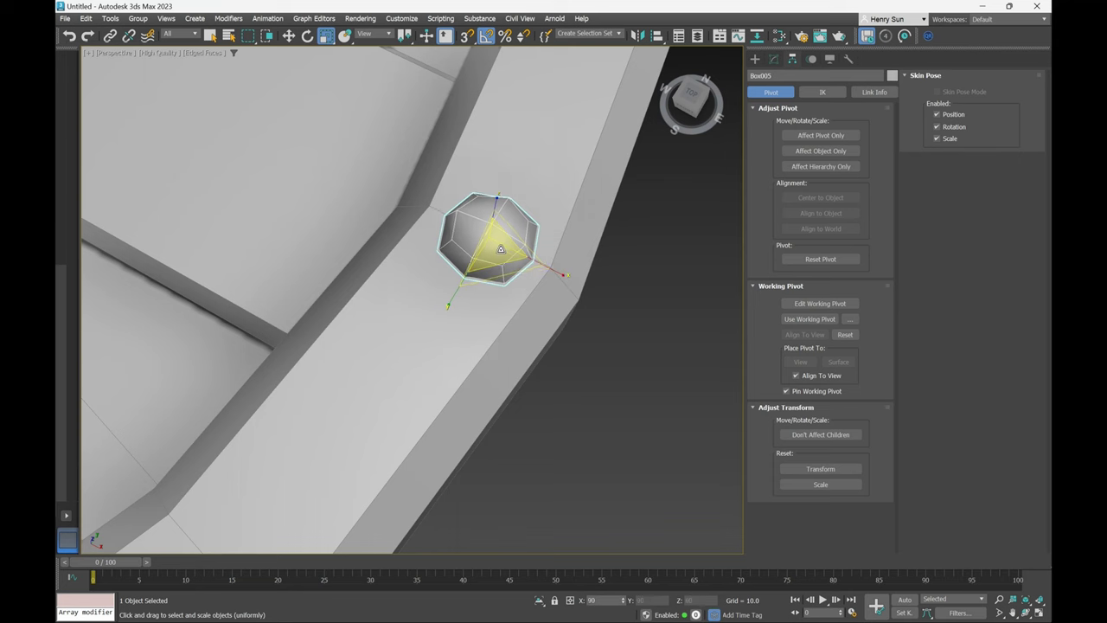
Undo the last scale change on the rivet.
scroll(503, 245, down, 5)
alt+middle_drag(468, 251, 510, 238)
middle_drag(467, 260, 638, 240)
key(ctrl+z)
Clone the rivet with Placement as a single Copy, a short distance counter-clockwise along the outer rim.
key(w)
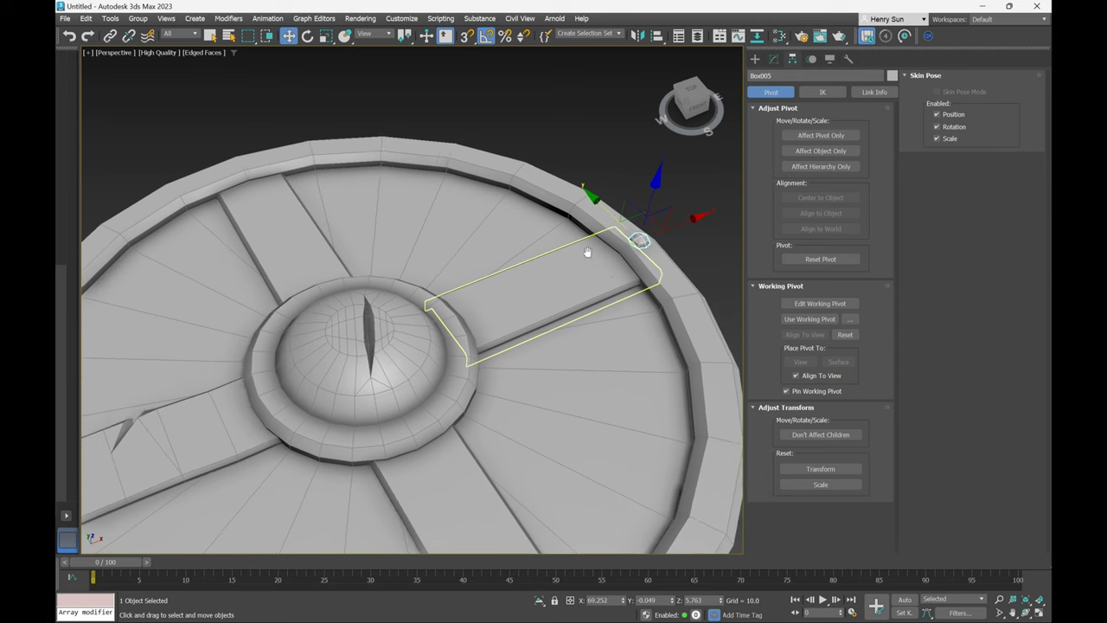
shift+right_click(638, 238)
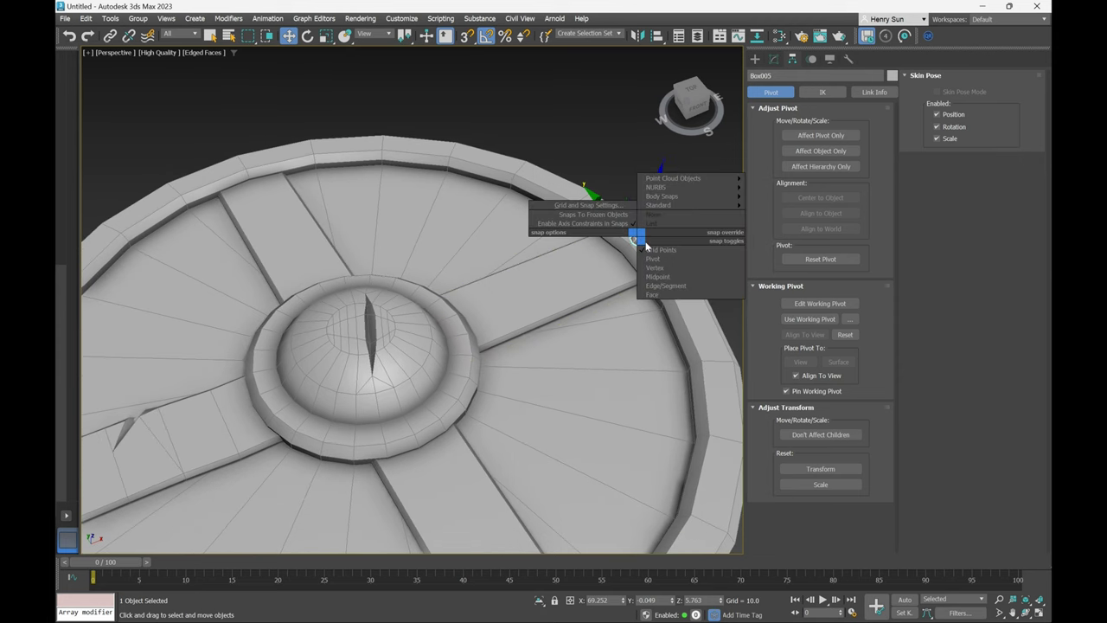
click(616, 204)
right_click(643, 242)
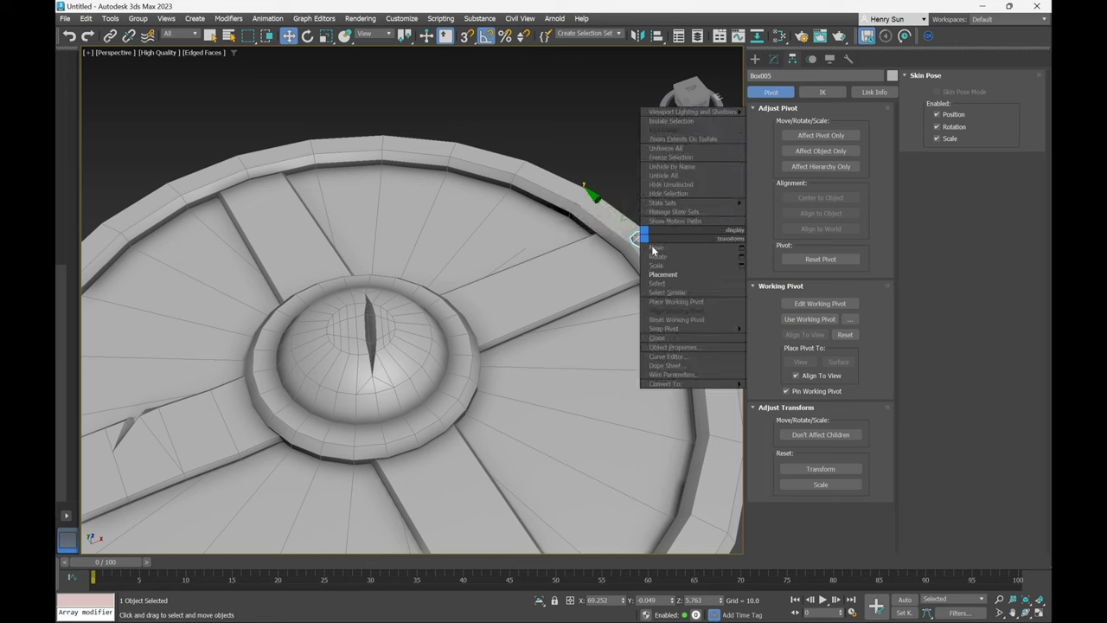
click(672, 274)
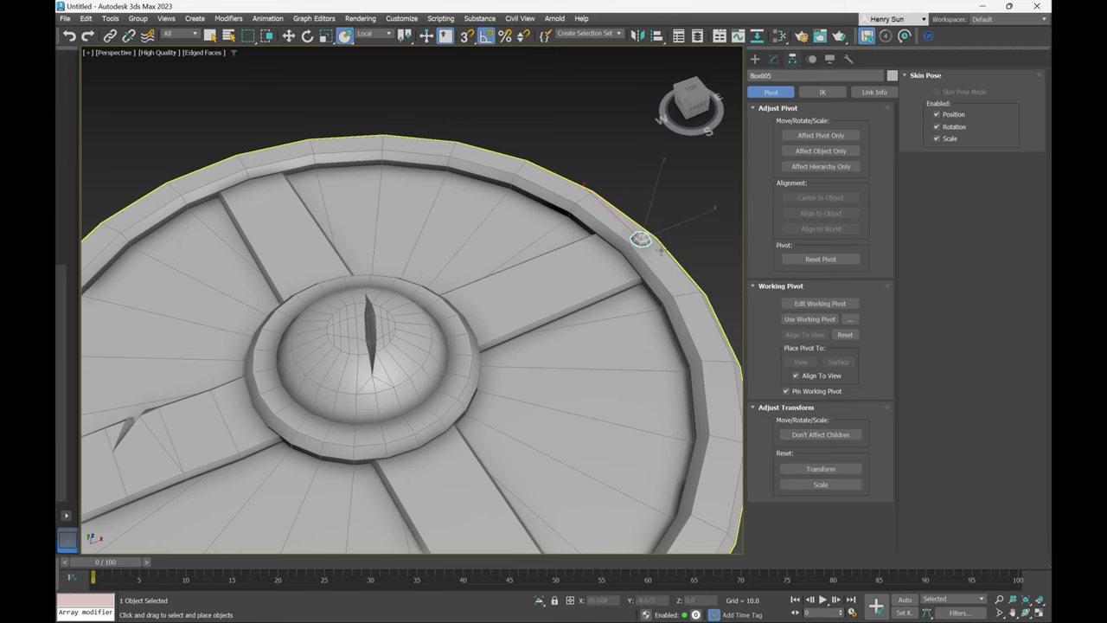
shift+drag(641, 240, 551, 179)
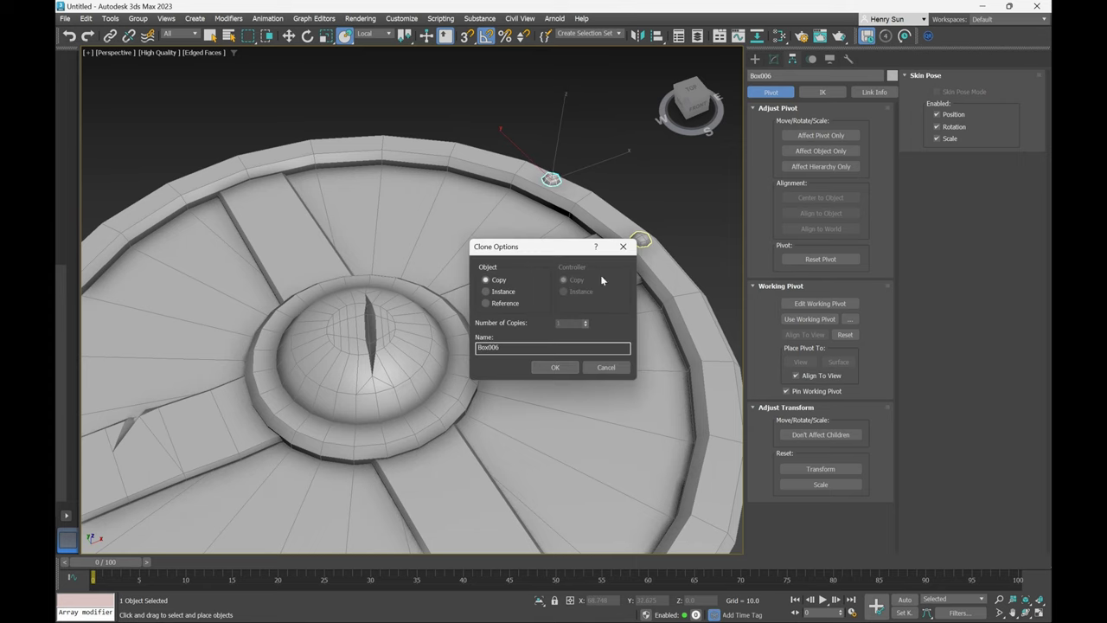
click(562, 368)
Place a second rivet copy on the rim, spaced the same distance farther counter-clockwise from the first copy.
middle_drag(526, 217, 620, 230)
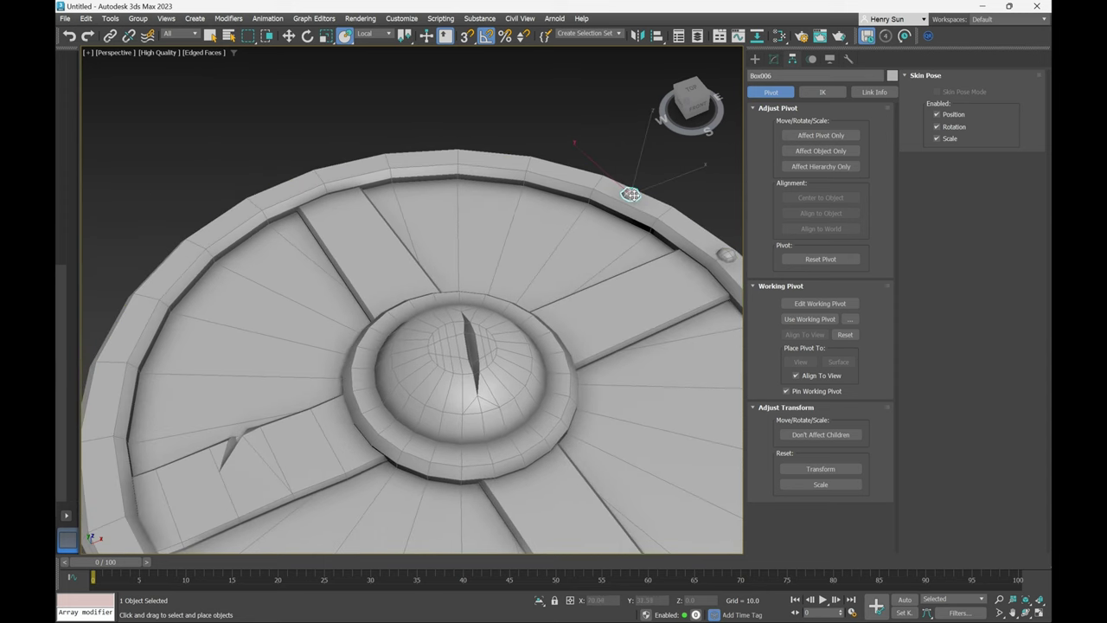
right_click(631, 194)
click(681, 231)
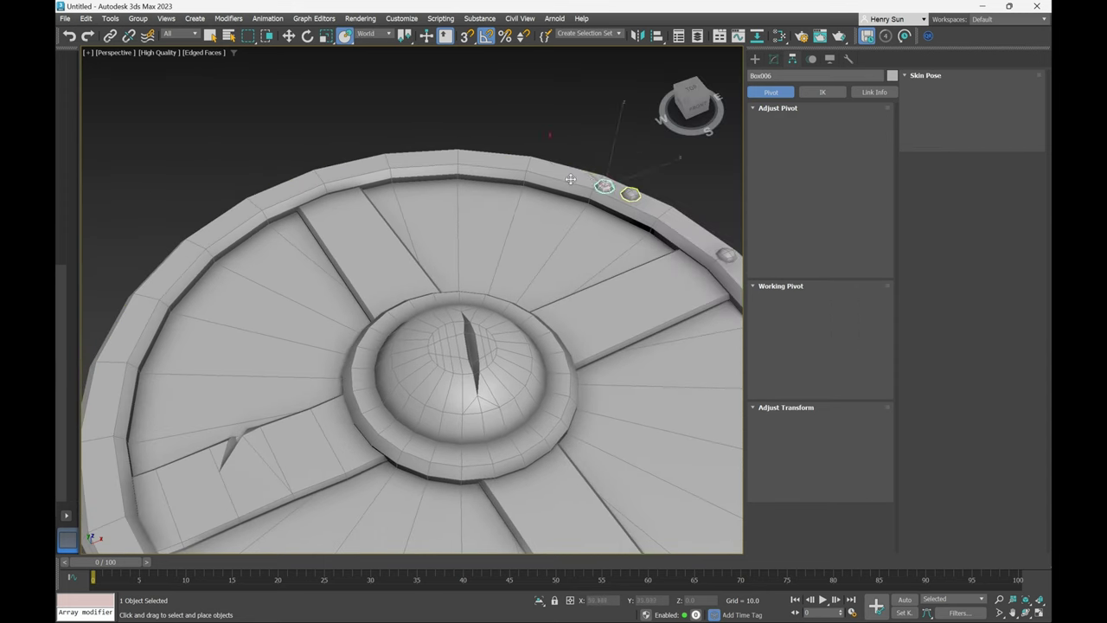
mouse_move(571, 179)
shift+mouse_down()
mouse_move(481, 157)
mouse_move(497, 156)
shift+mouse_up()
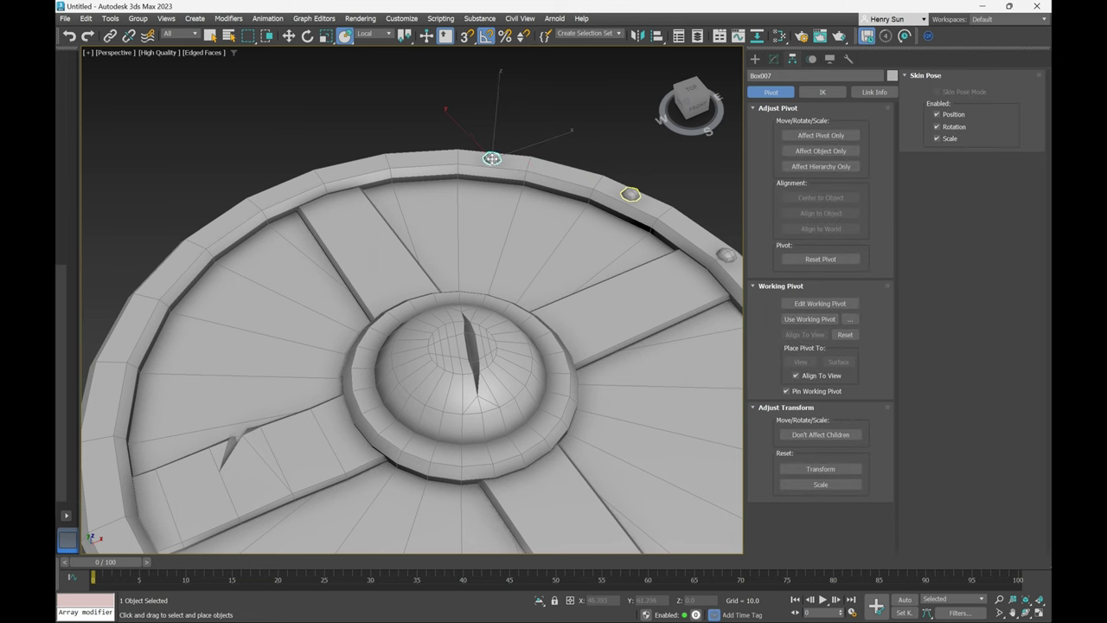
click(555, 367)
Place two more rivet copies on the rim, one on each side of the next plank's end.
right_click(494, 156)
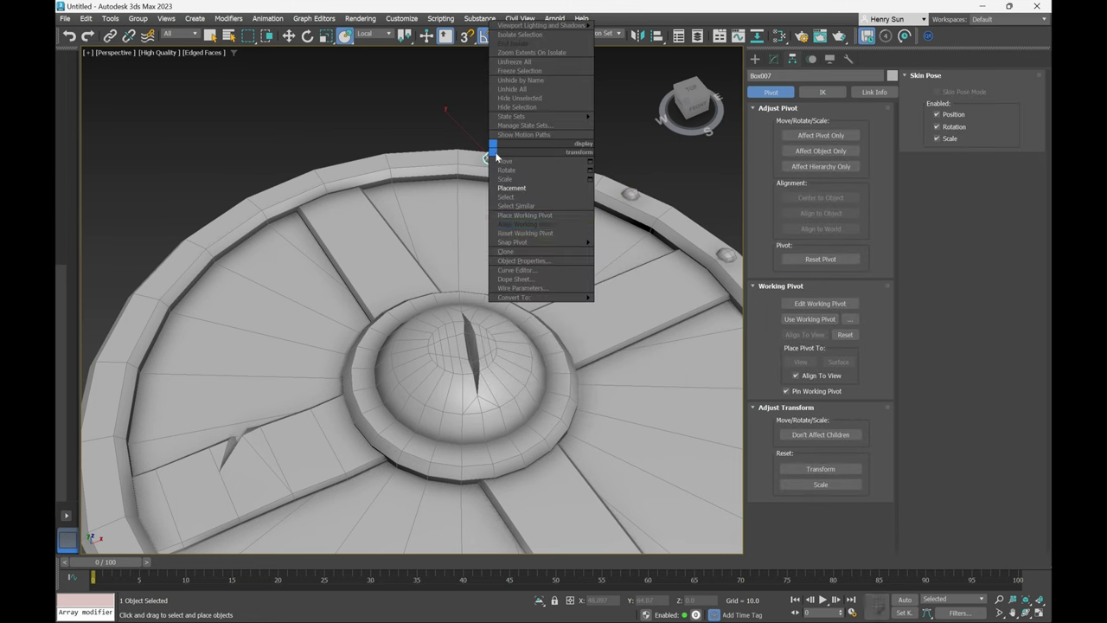
click(511, 188)
drag(492, 158, 369, 163)
click(555, 368)
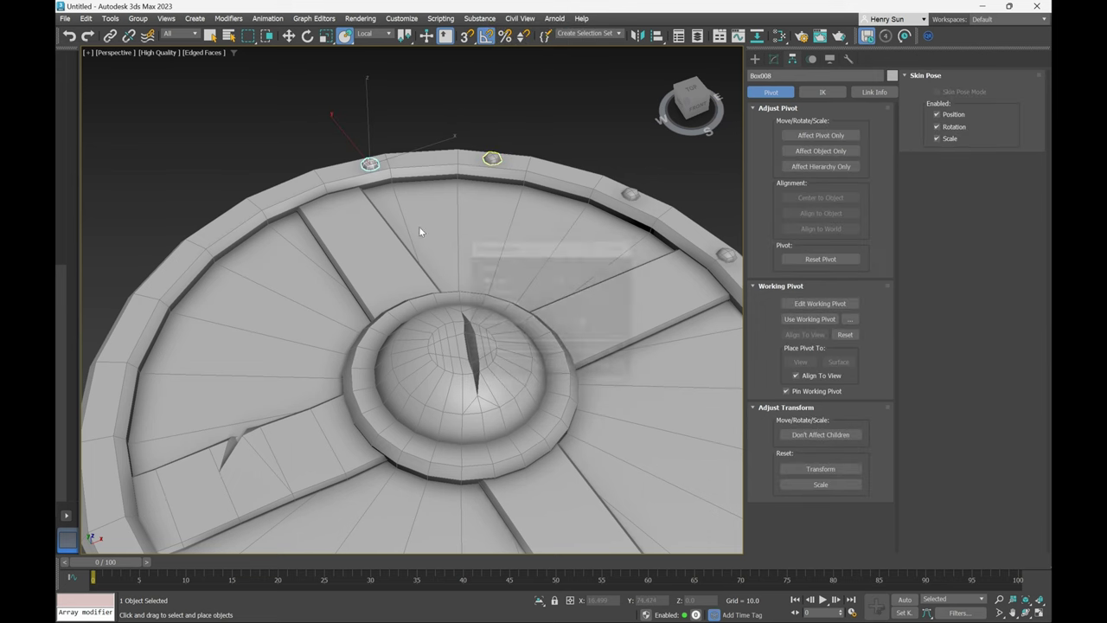
right_click(387, 172)
click(413, 213)
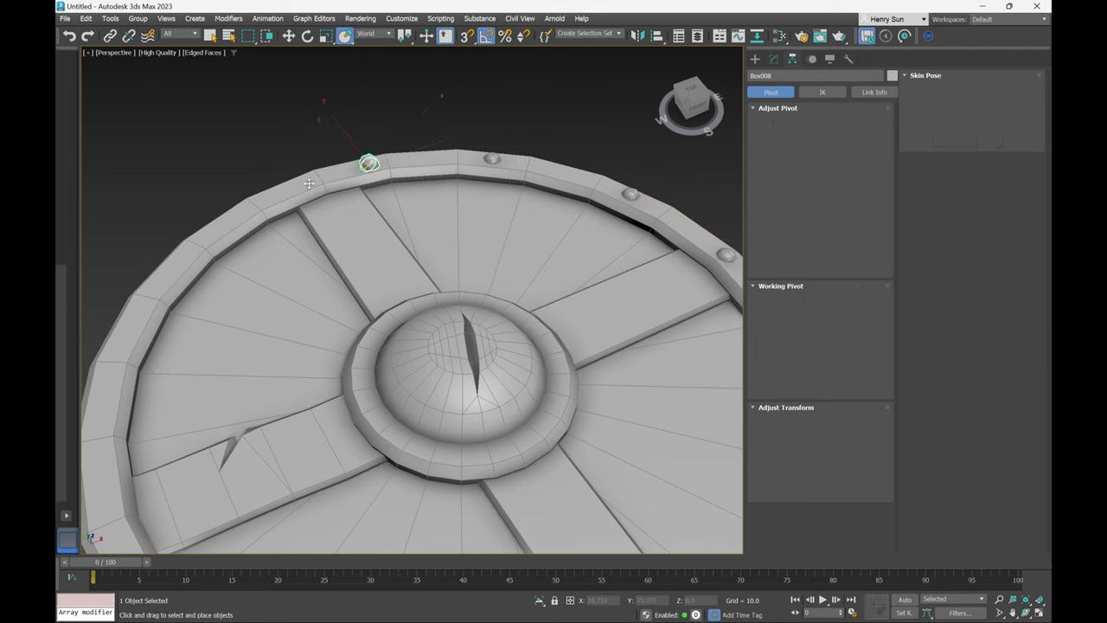
shift+drag(309, 183, 247, 209)
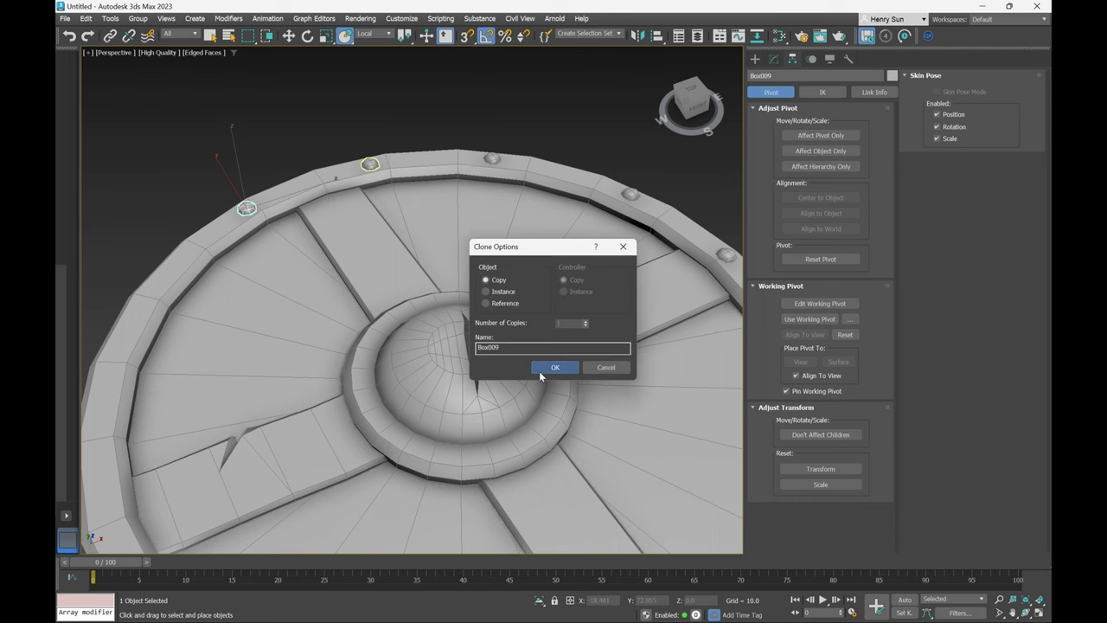
click(542, 371)
Continue the rivet row with two evenly spaced copies along the rim toward the notched plank.
scroll(324, 245, down, 2)
mouse_move(386, 242)
alt+middle_down()
mouse_move(323, 245)
mouse_move(457, 212)
alt+middle_up()
right_click(451, 194)
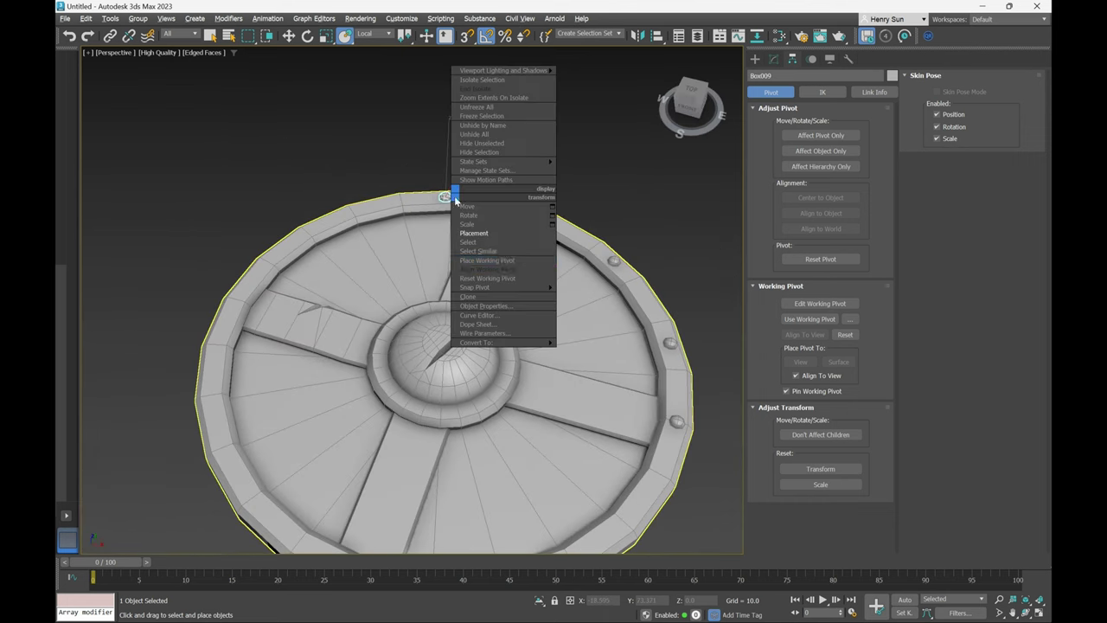
click(497, 233)
mouse_move(446, 197)
shift+mouse_down()
mouse_move(353, 210)
mouse_move(289, 243)
shift+mouse_up()
click(556, 368)
right_click(410, 217)
click(413, 220)
click(555, 369)
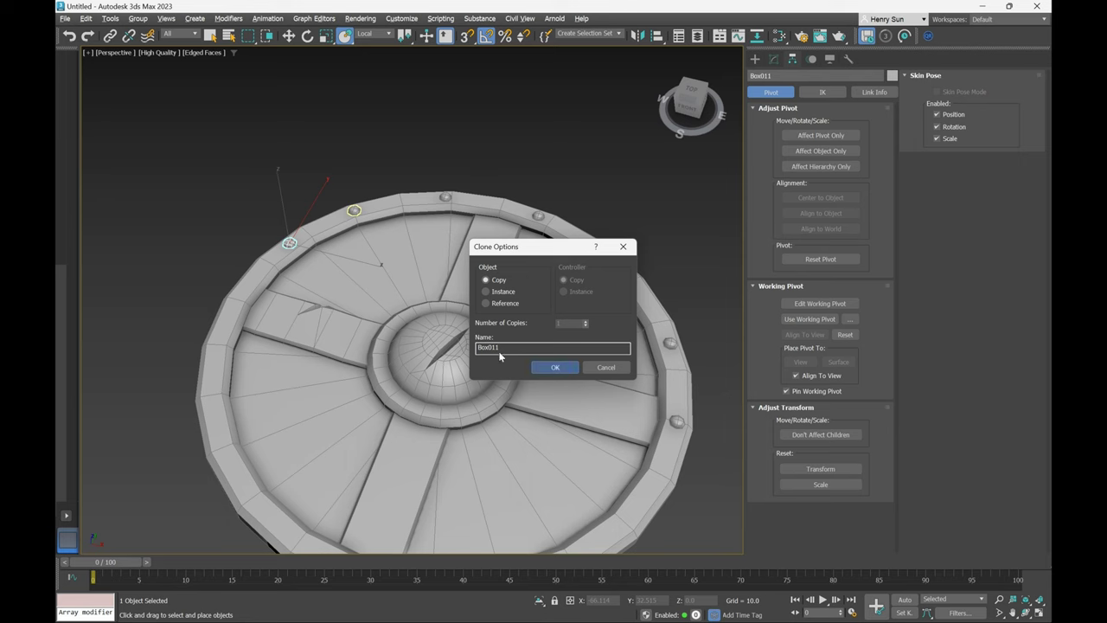
Clone two rivets onto the rim, one at the end of the notched plank and one just beyond it.
mouse_move(331, 306)
alt+middle_down()
mouse_move(266, 304)
mouse_move(523, 239)
alt+middle_up()
right_click(528, 177)
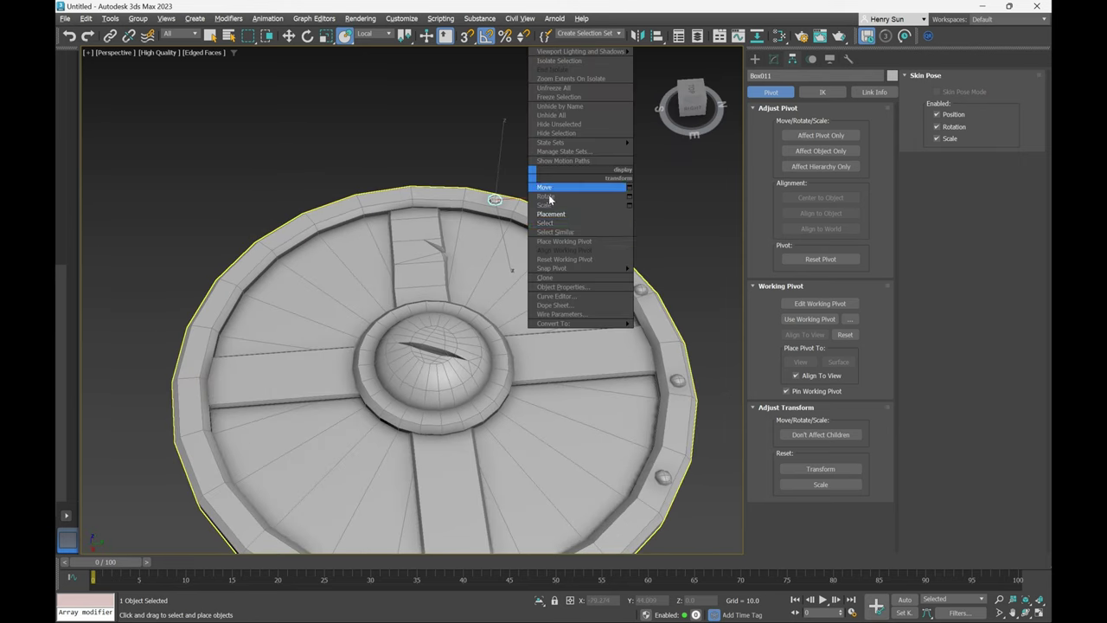
click(566, 223)
mouse_move(493, 200)
shift+mouse_down()
mouse_move(412, 191)
mouse_move(316, 214)
shift+mouse_up()
click(544, 366)
right_click(447, 143)
click(482, 183)
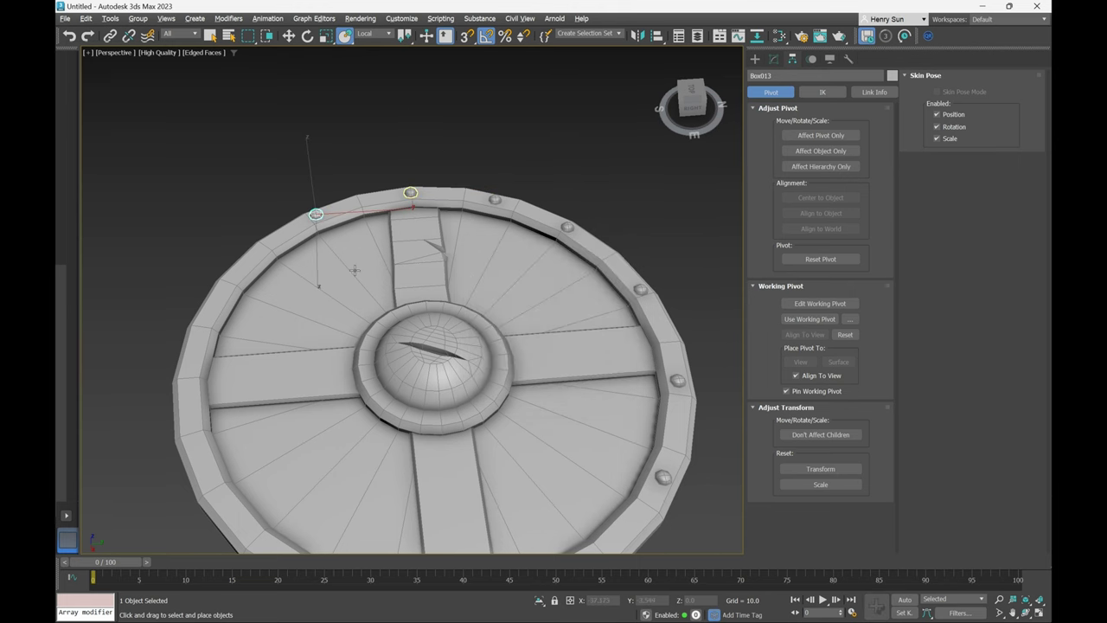
Place one rivet copy on the rim midway between the notched plank and the following plank.
alt+middle_drag(354, 269, 534, 260)
right_click(493, 178)
click(538, 226)
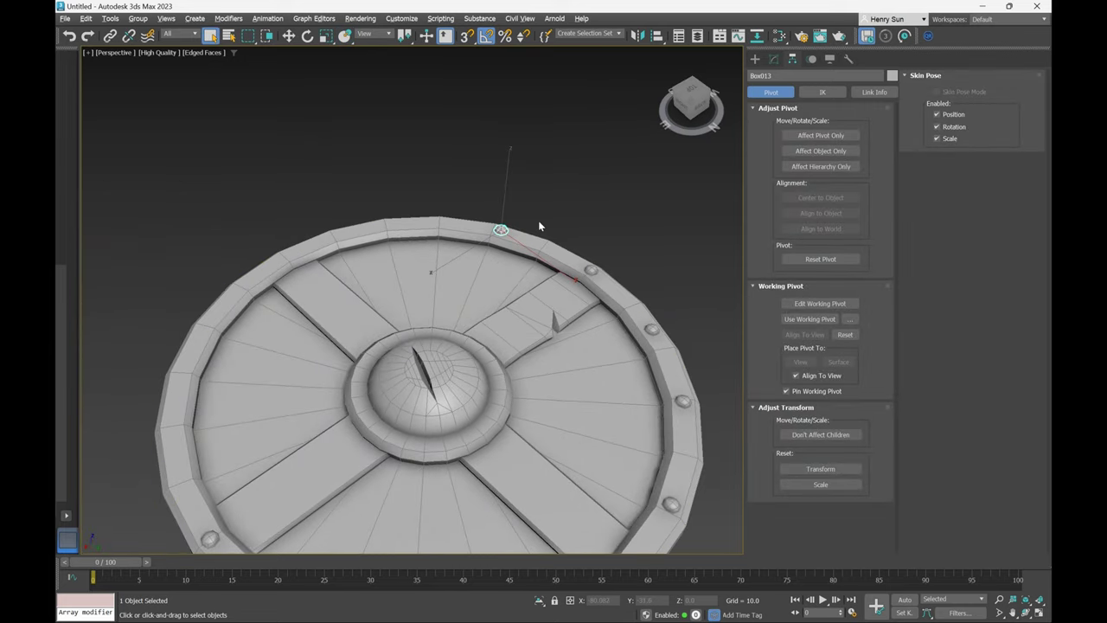
right_click(513, 181)
click(542, 220)
shift+drag(501, 230, 402, 224)
click(544, 374)
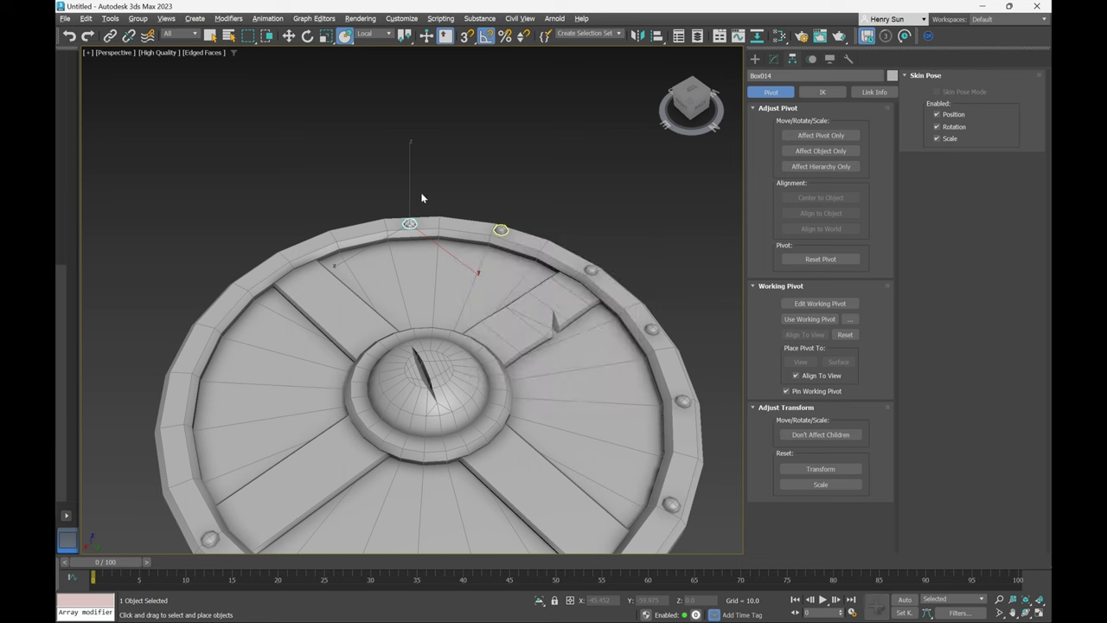
Add two rivet copies on the rim, one on either side of the following plank's end.
right_click(517, 184)
click(451, 220)
shift+drag(409, 224, 299, 248)
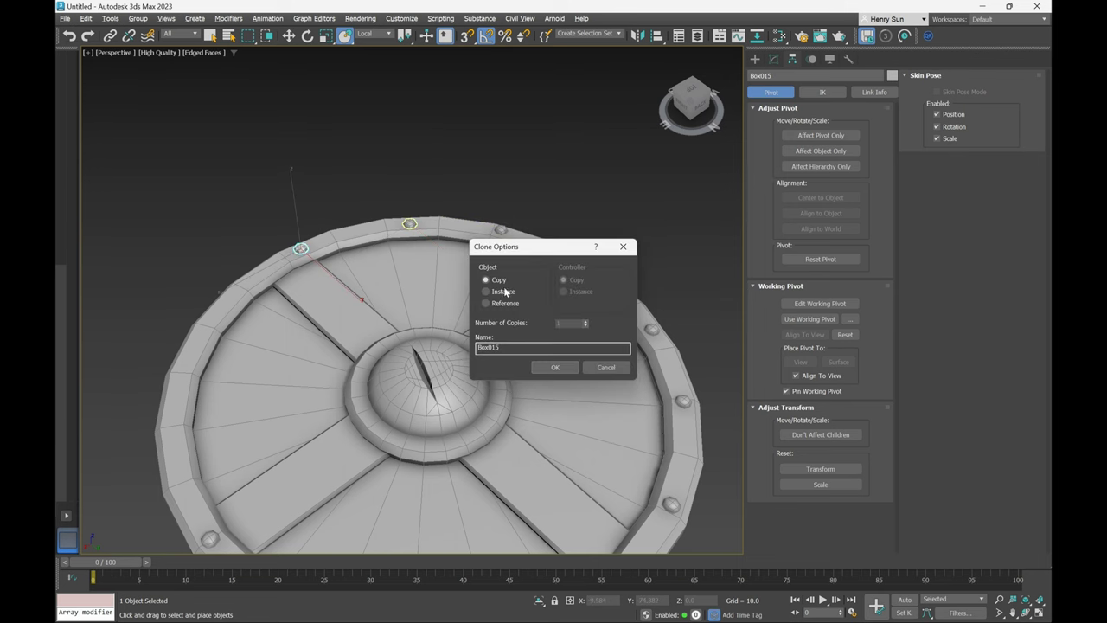
click(550, 369)
right_click(513, 170)
click(456, 223)
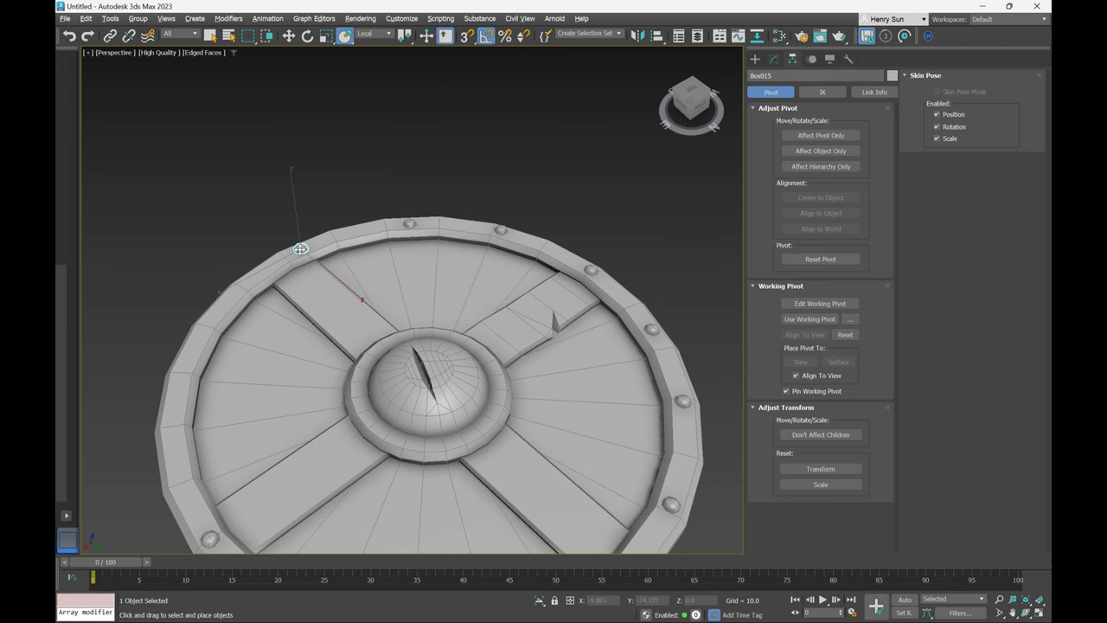
shift+drag(300, 249, 231, 296)
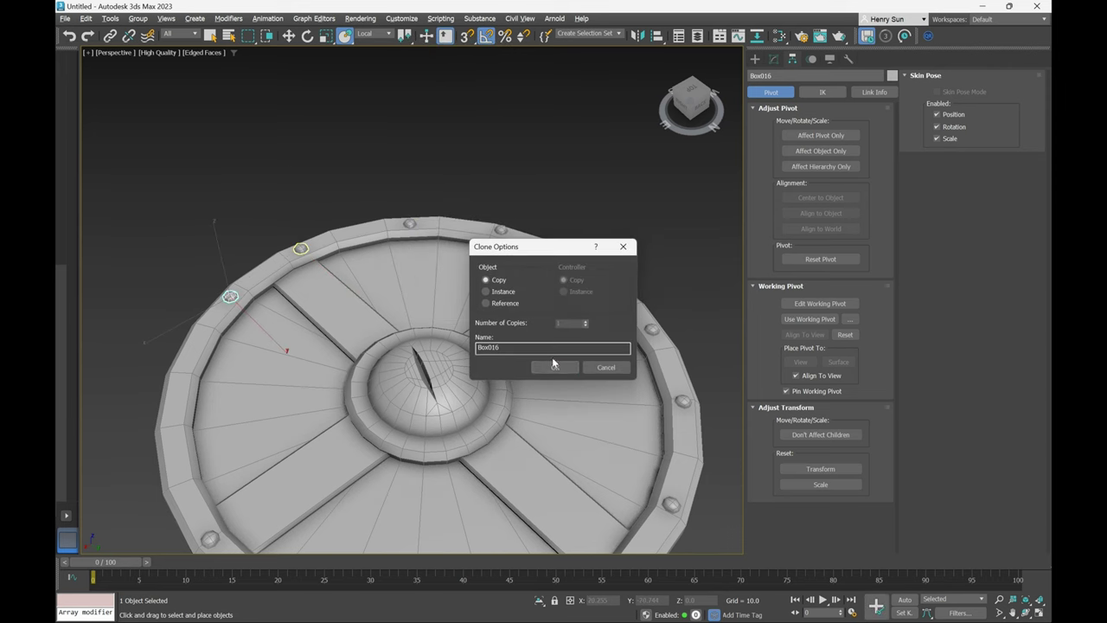
click(554, 366)
Fill the remaining gap on the rim with two rivet copies leading back to the first rivet.
mouse_move(291, 371)
alt+middle_down()
mouse_move(337, 353)
mouse_move(390, 351)
alt+middle_up()
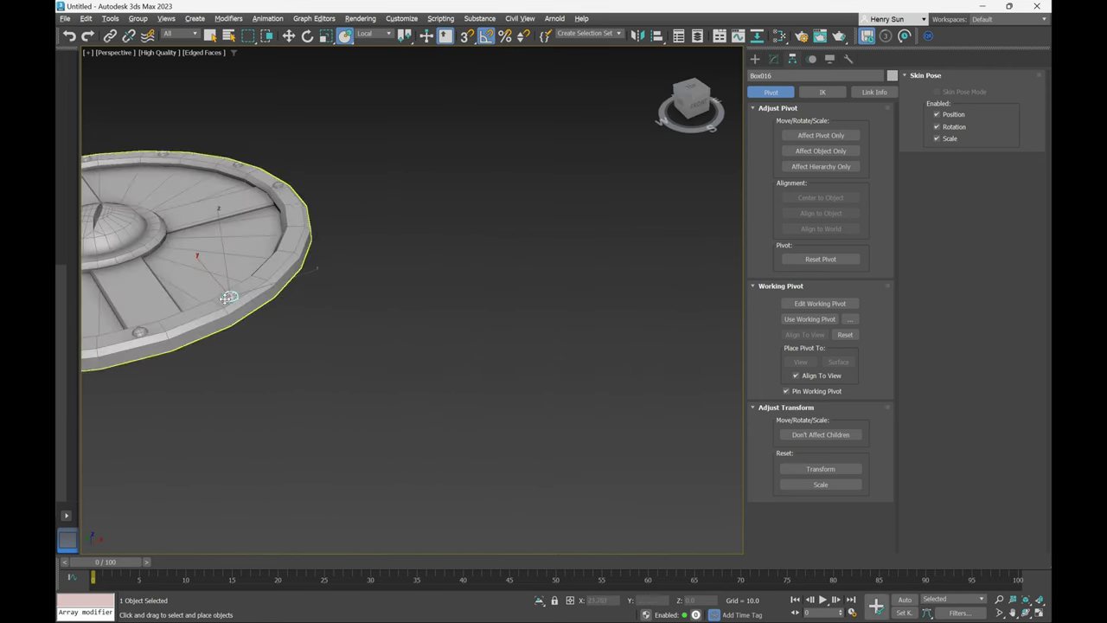
shift+drag(230, 296, 280, 255)
click(540, 366)
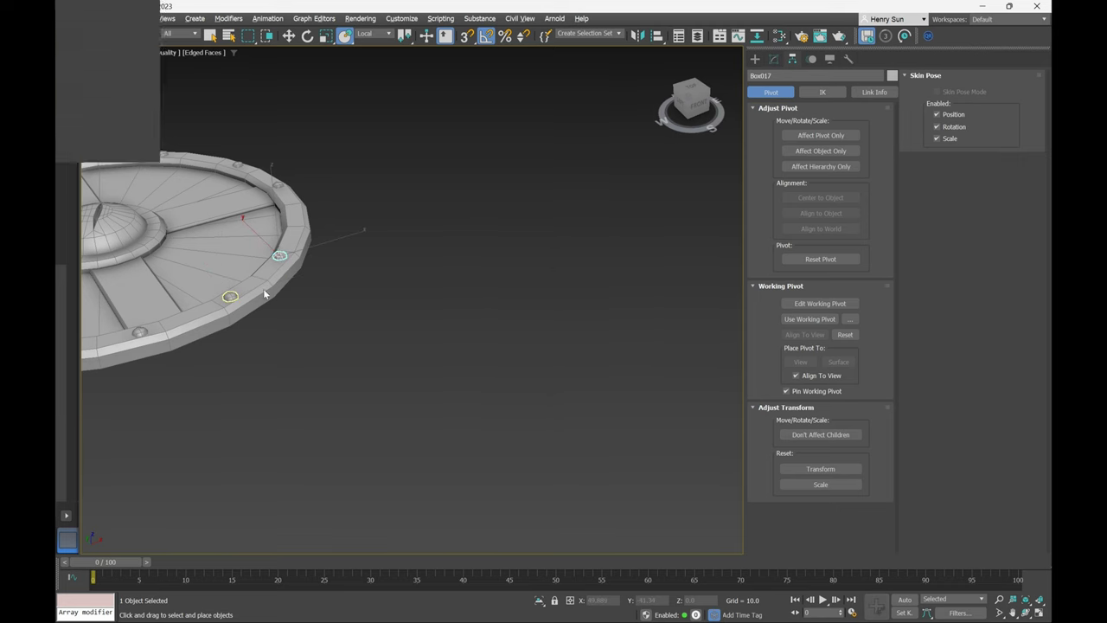
alt+middle_drag(265, 292, 361, 311)
middle_drag(250, 269, 395, 249)
right_click(461, 182)
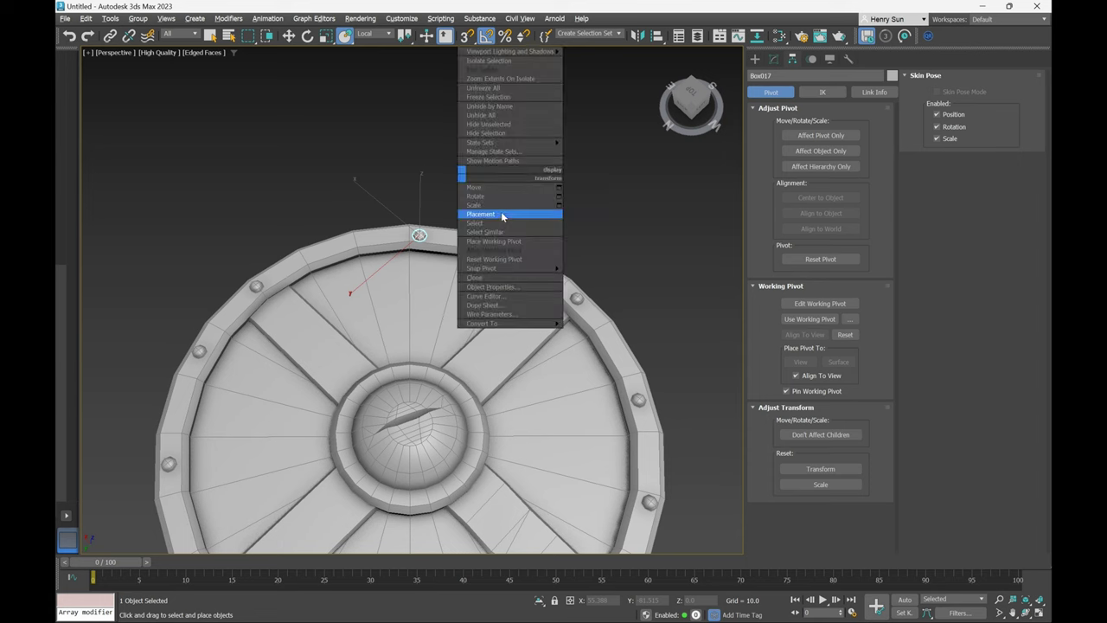
click(501, 213)
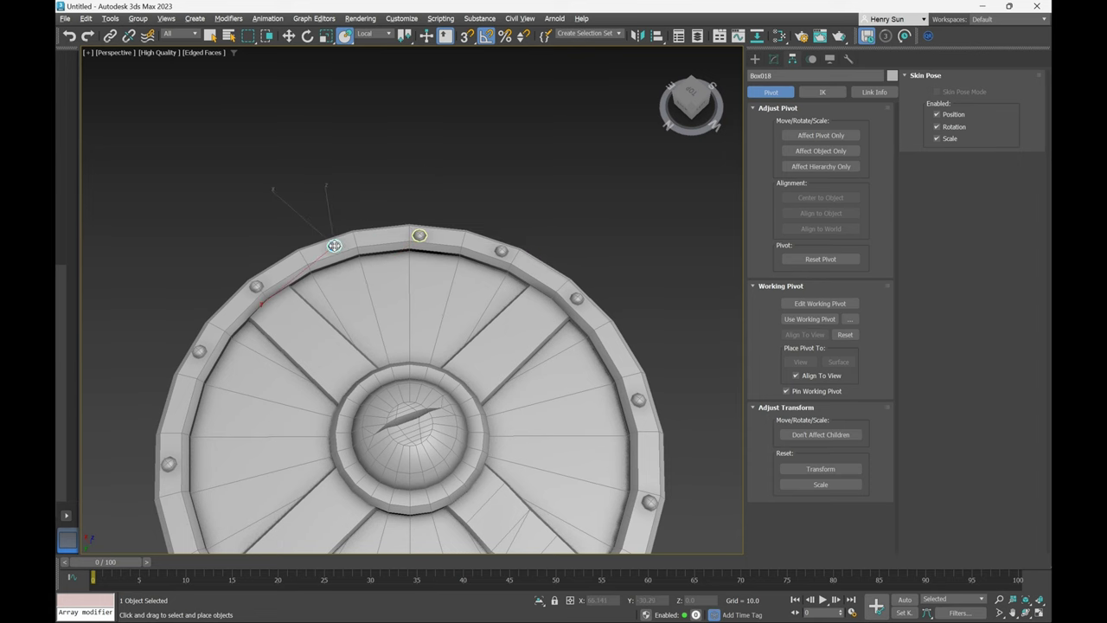
click(551, 366)
Turn off the edged-faces display and inspect the rivet spacing around the whole shield rim.
scroll(342, 168, up, 4)
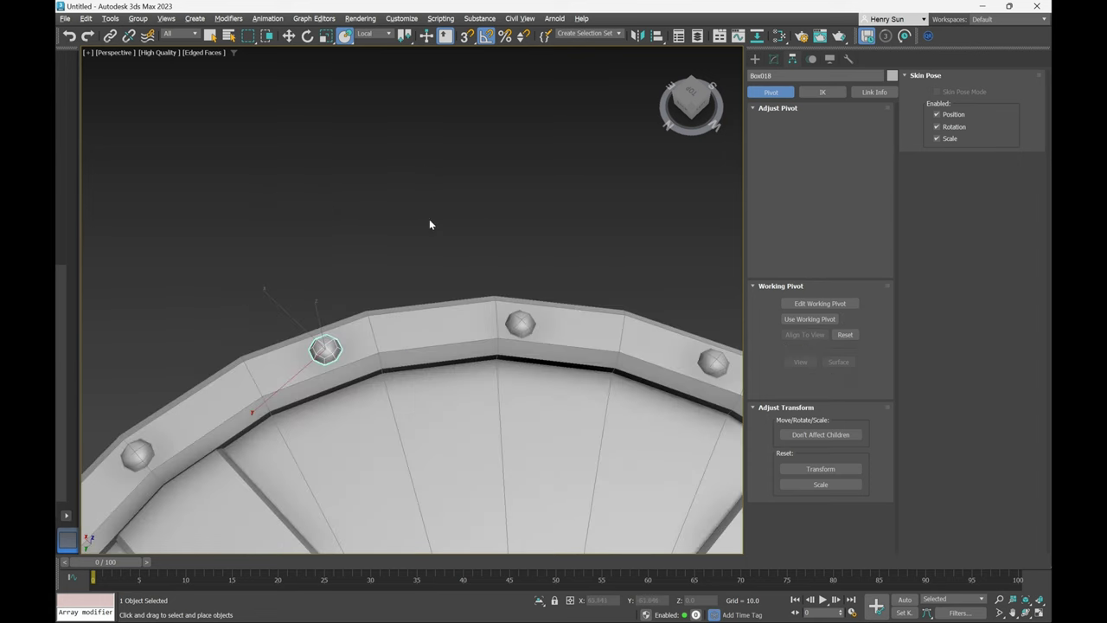
scroll(523, 330, down, 3)
alt+middle_drag(523, 333, 490, 232)
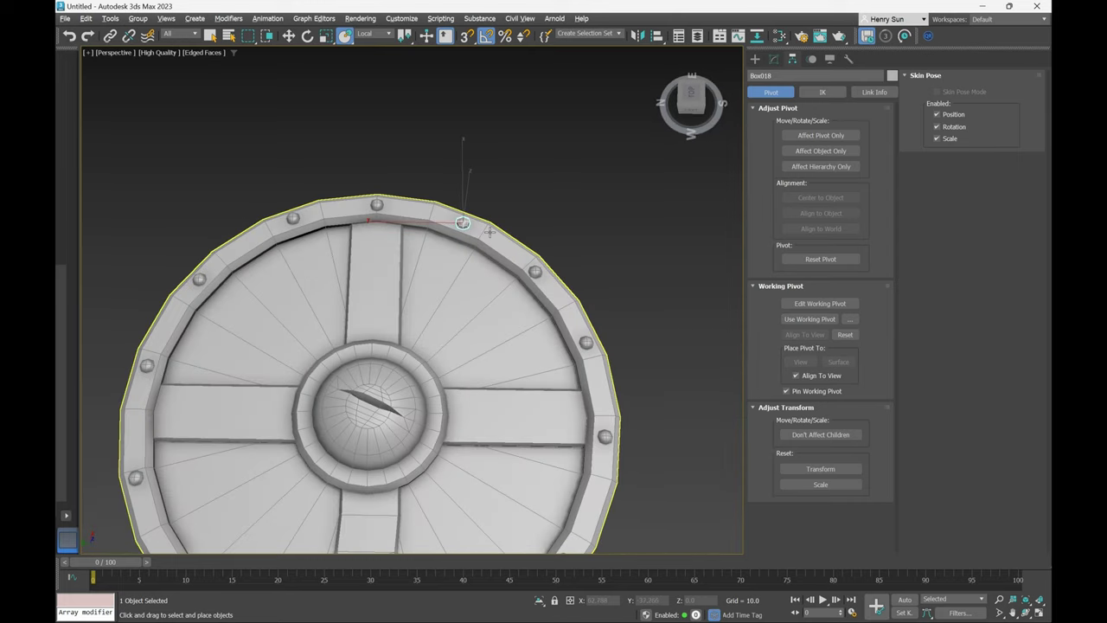
middle_drag(360, 356, 388, 305)
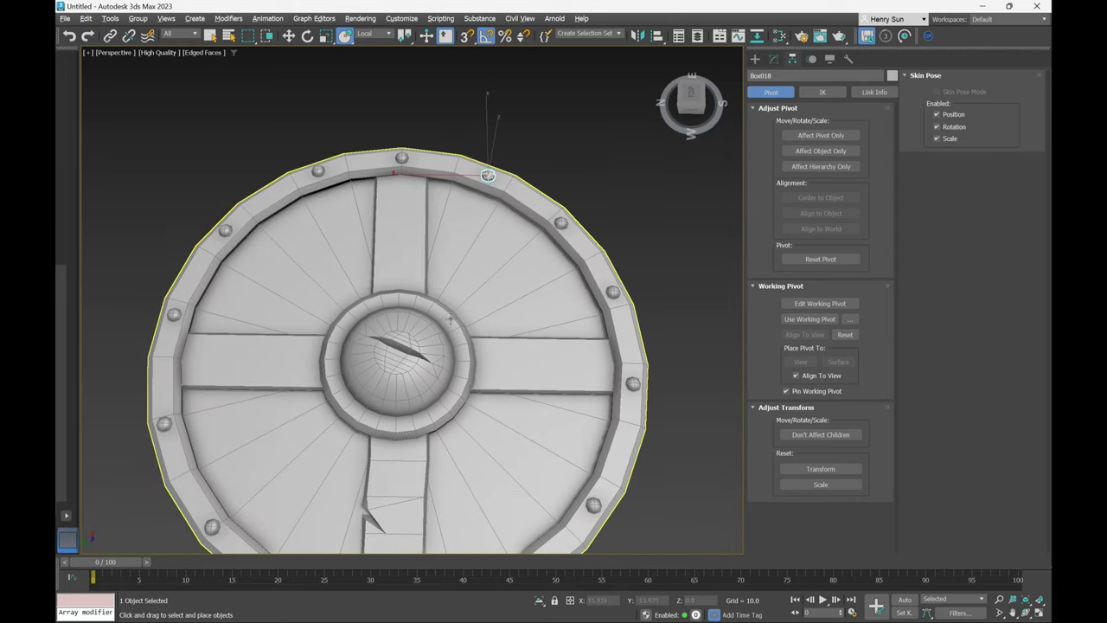
key(F4)
mouse_move(395, 374)
middle_down()
mouse_move(417, 281)
mouse_move(499, 249)
middle_up()
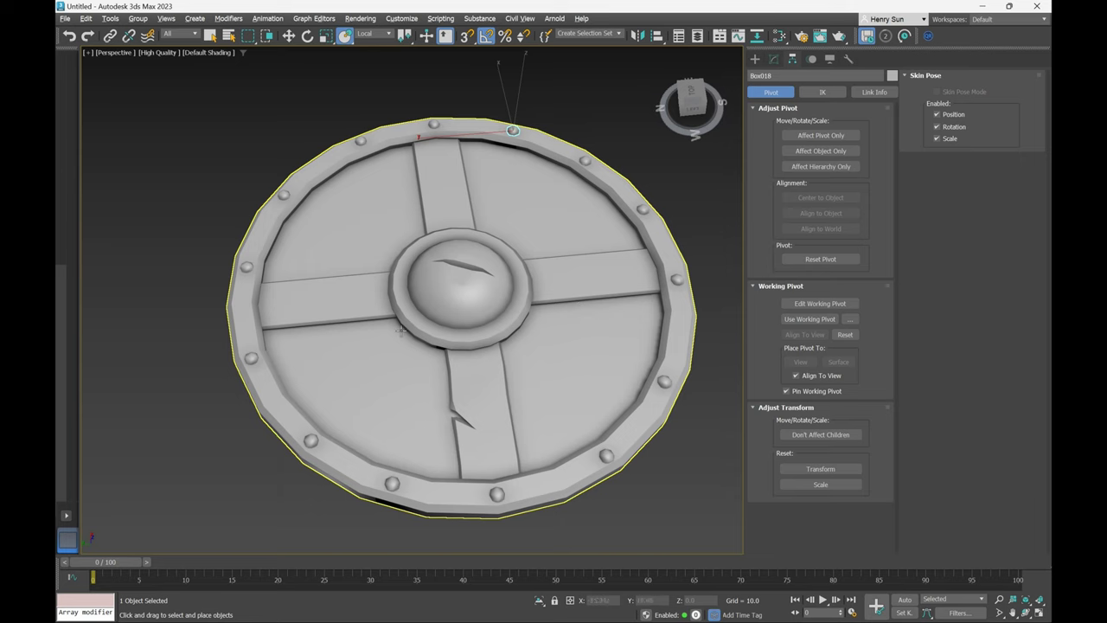
Select the plain plank opposite the far-side plain one, open its modifier stack and turn on the edged-faces display.
click(574, 277)
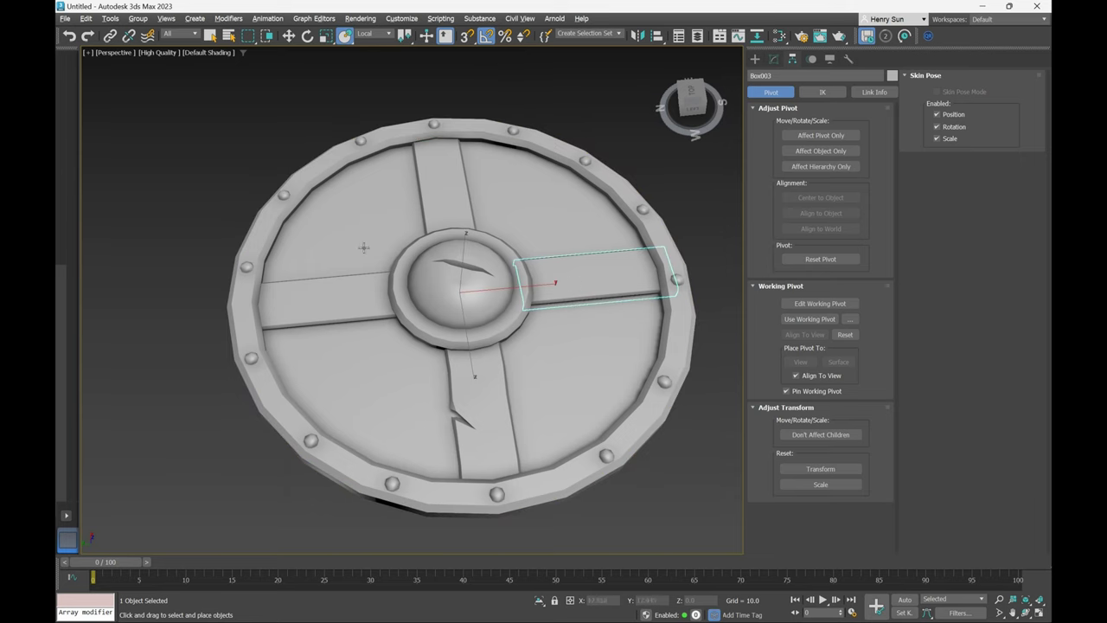
click(354, 286)
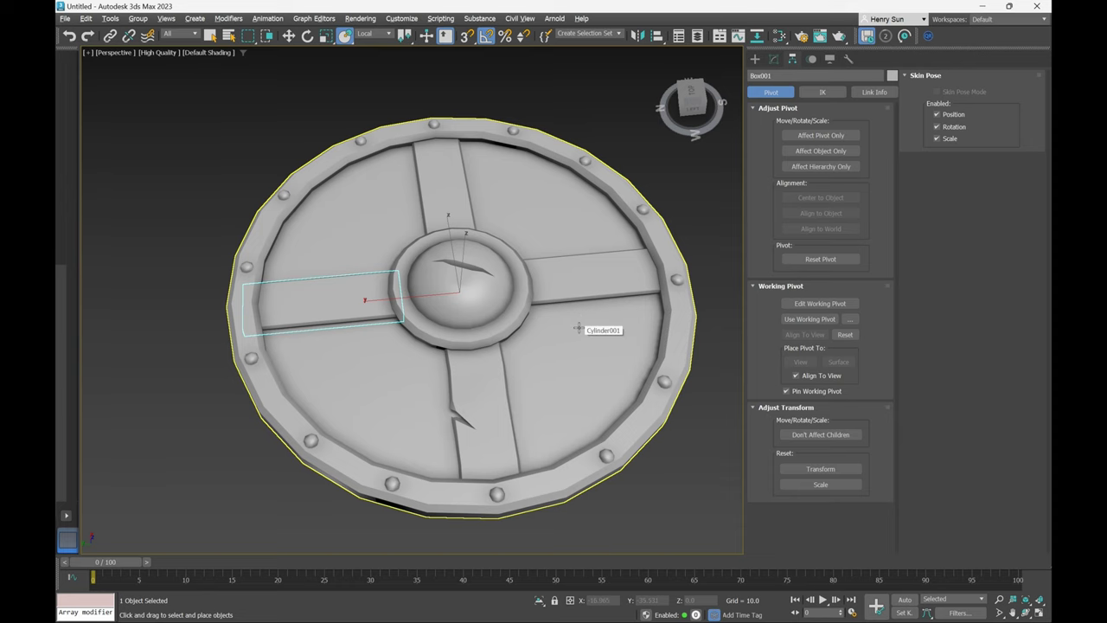
click(547, 278)
alt+middle_drag(493, 305, 463, 309)
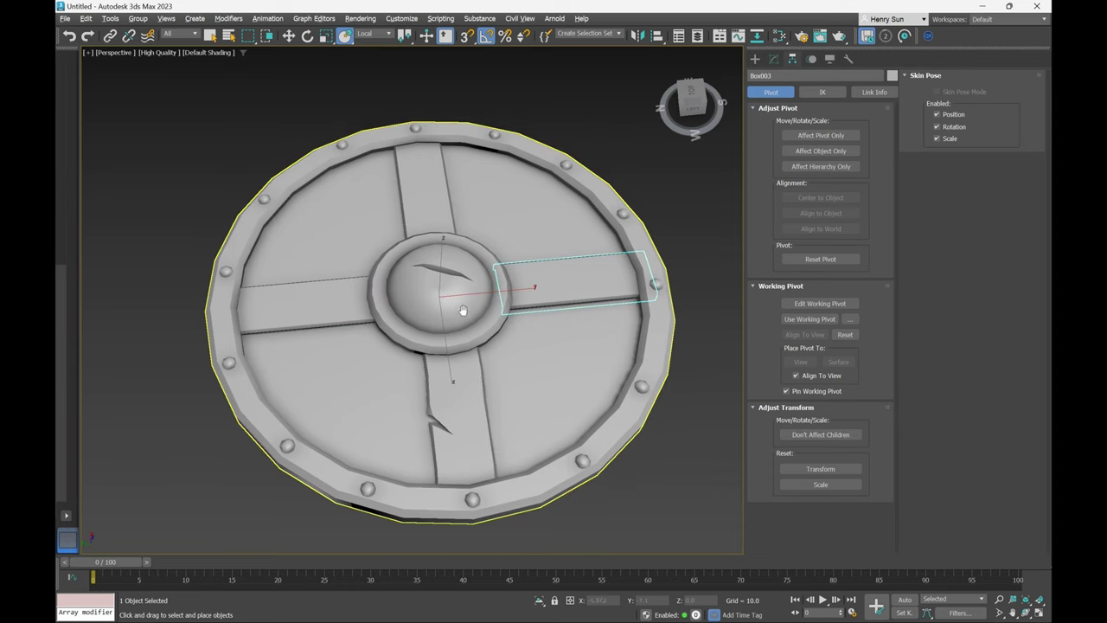
click(776, 60)
scroll(539, 294, up, 5)
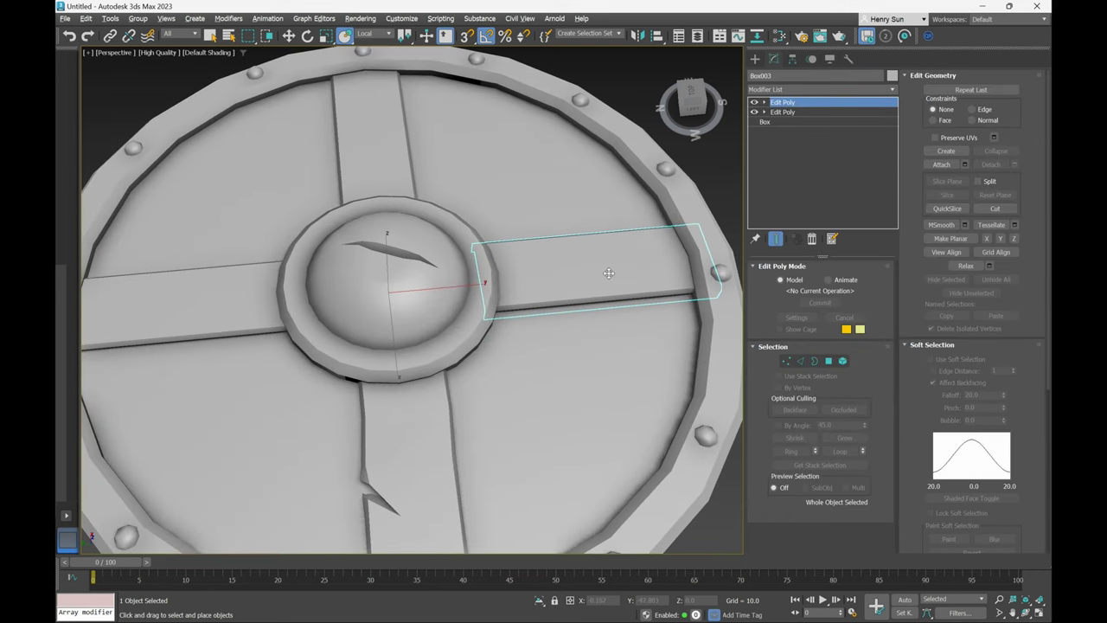
key(F4)
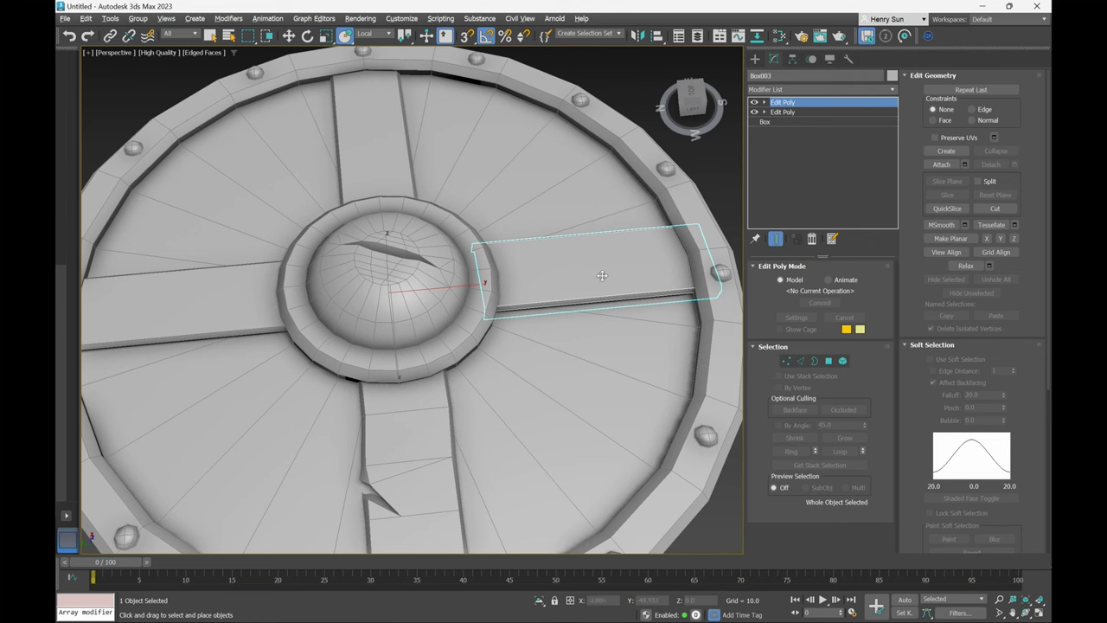
scroll(606, 281, down, 3)
scroll(613, 268, up, 2)
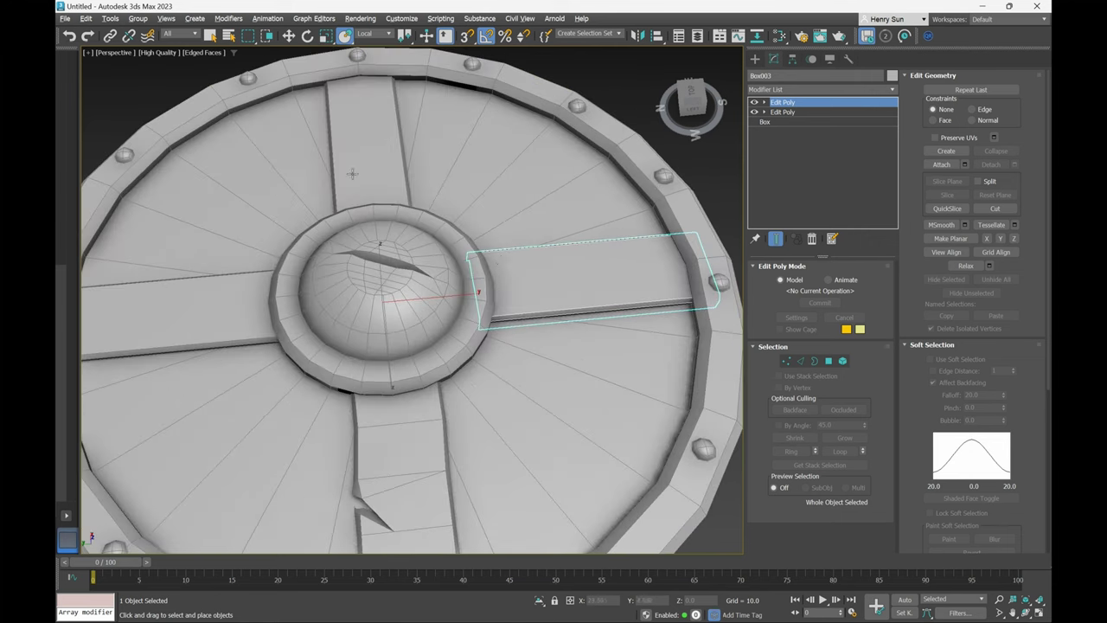
alt+middle_drag(342, 391, 416, 448)
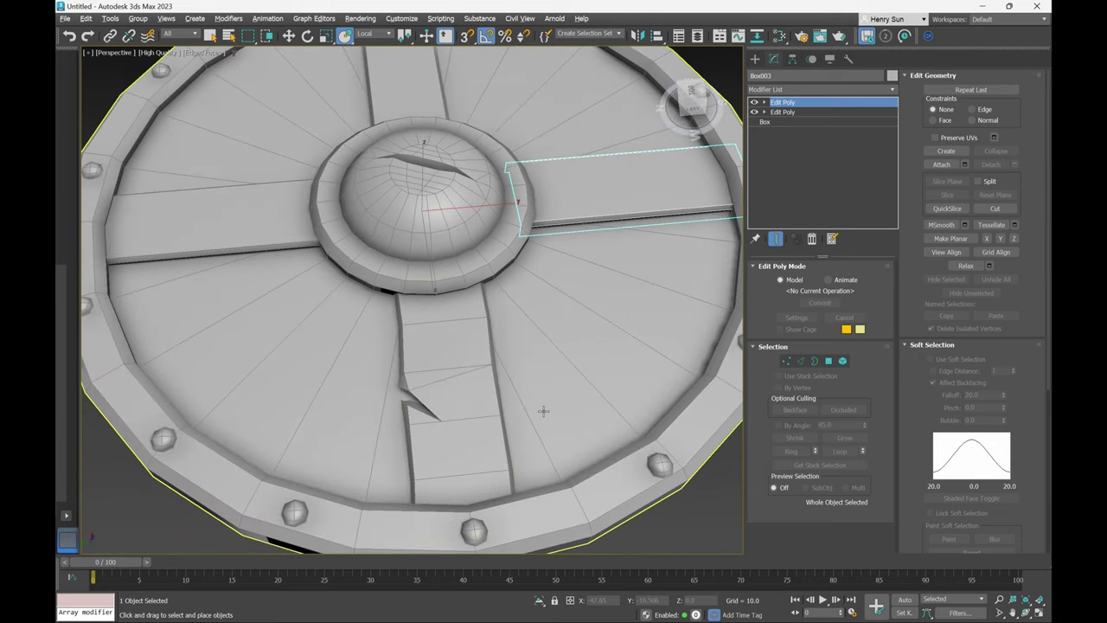
middle_drag(582, 329, 549, 383)
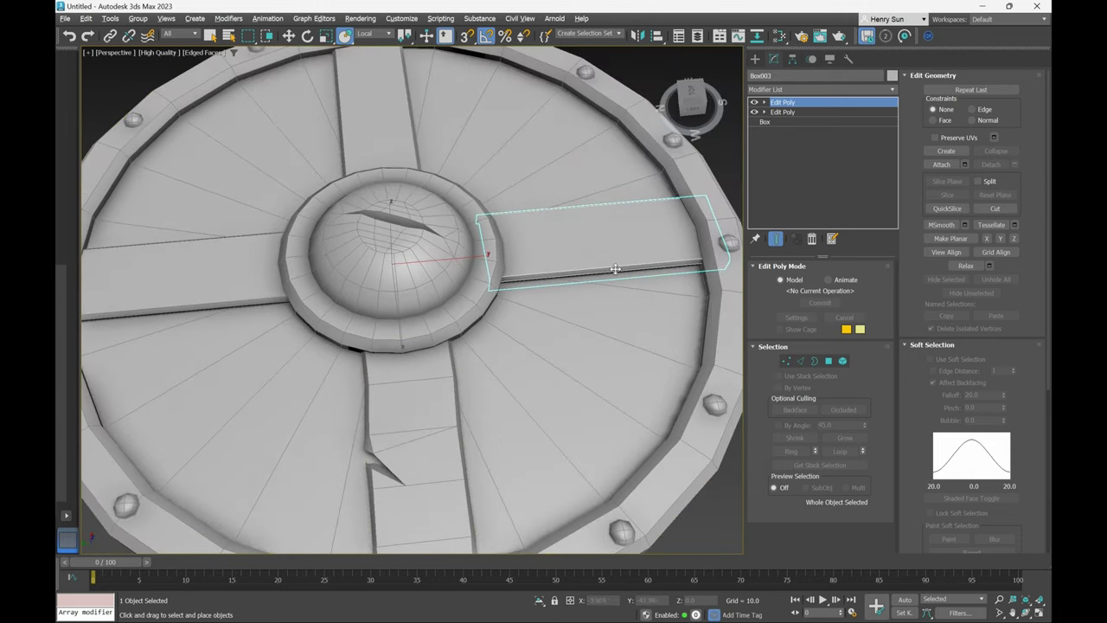
middle_drag(597, 298, 583, 308)
key(2)
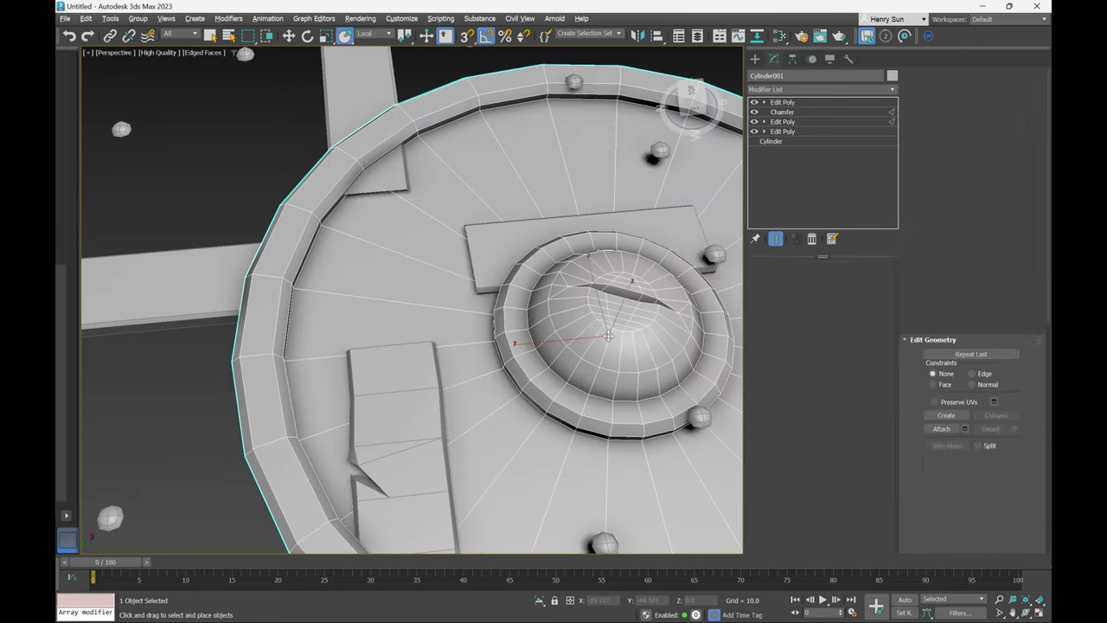
click(632, 363)
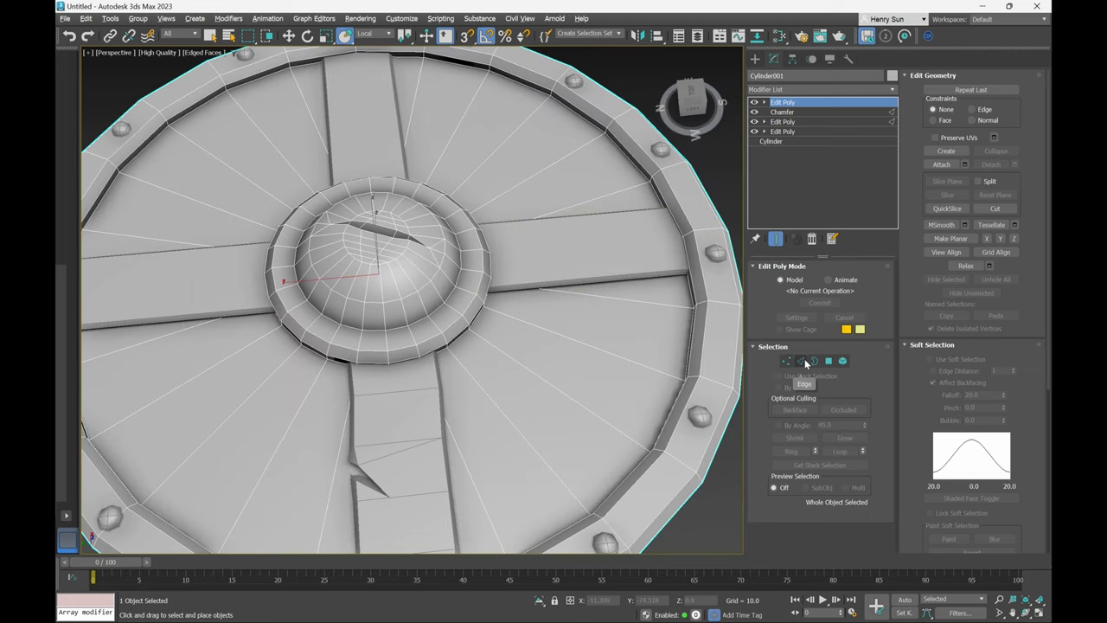
click(586, 257)
click(801, 361)
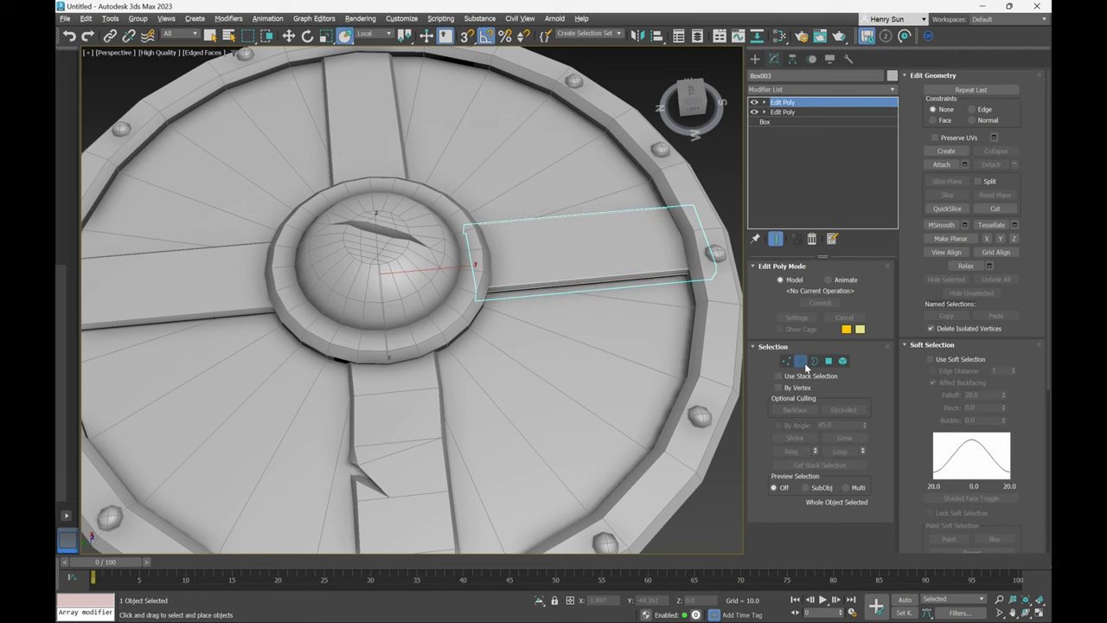
alt+middle_drag(622, 321, 531, 205)
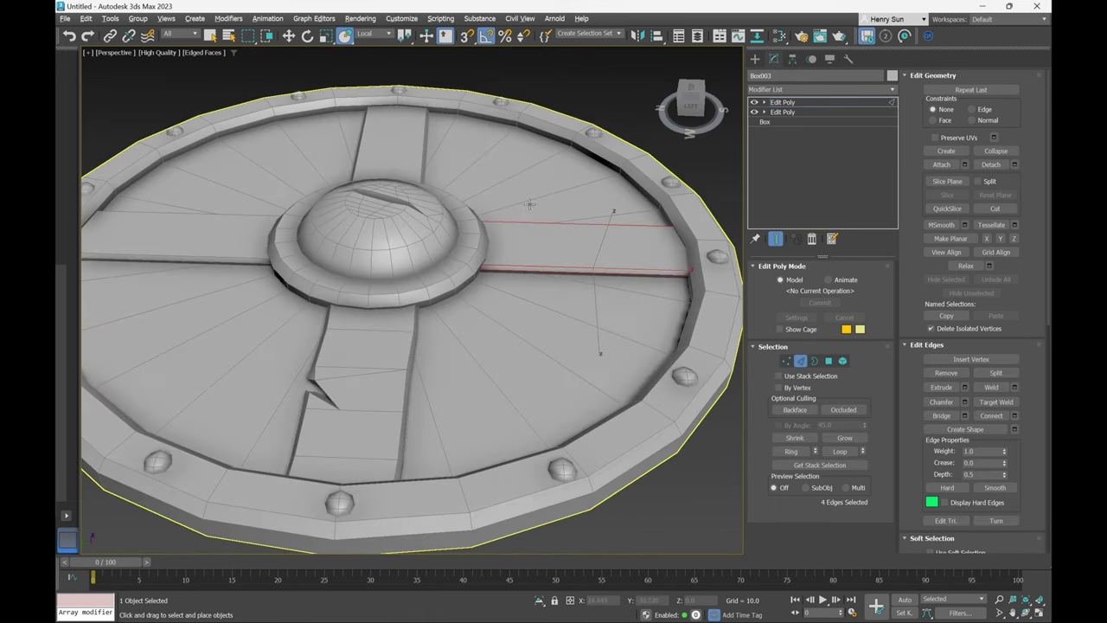
alt+middle_drag(567, 294, 568, 302)
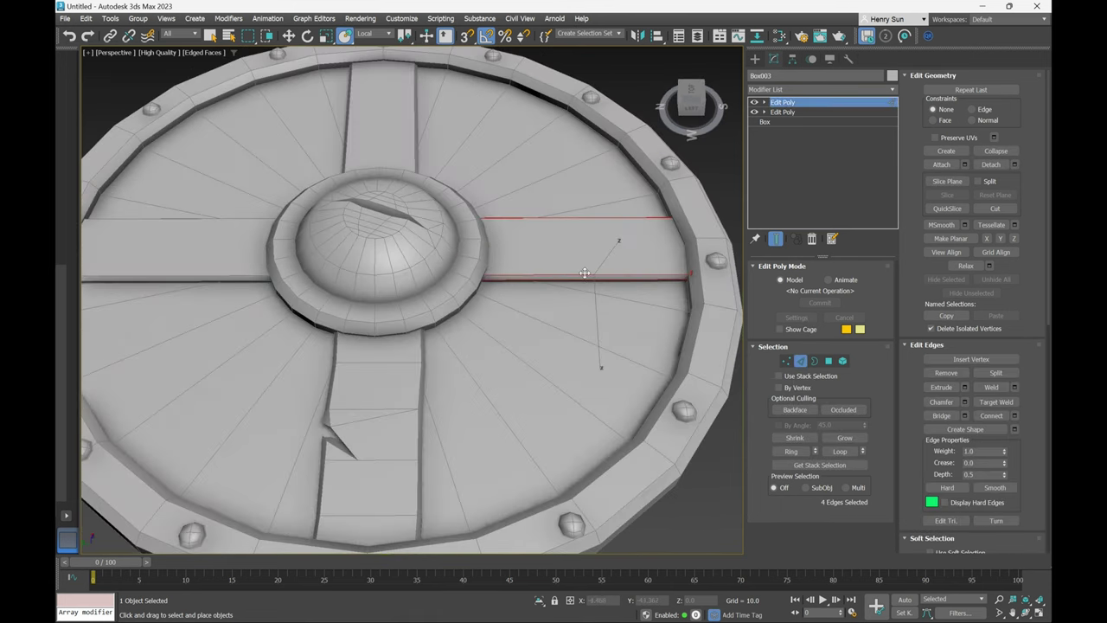
click(802, 362)
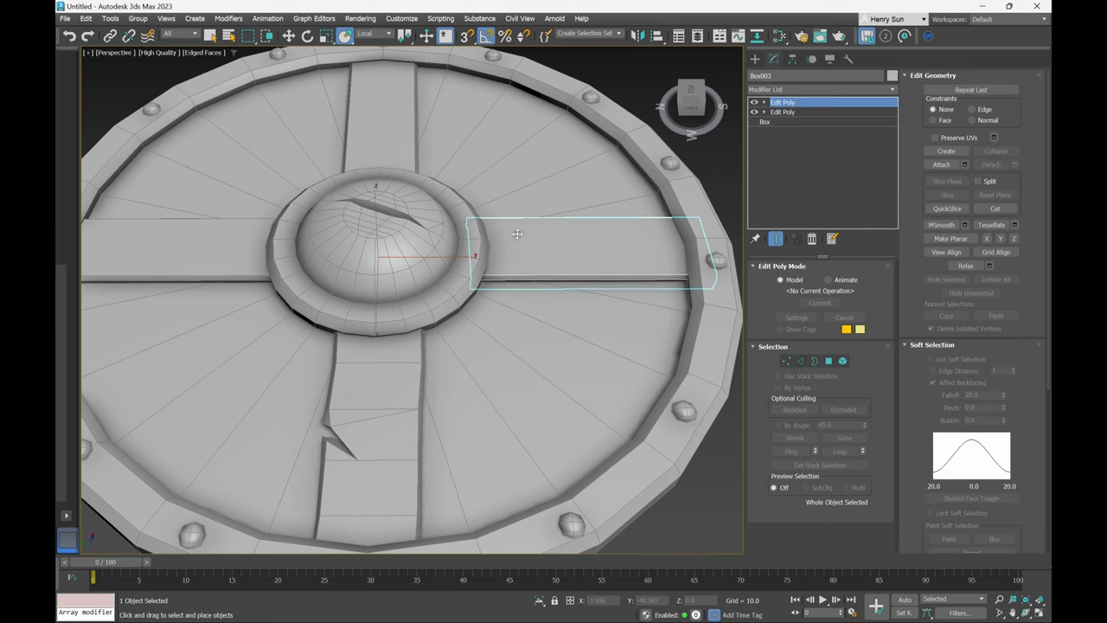
Switch from Placement to the Move tool and select all the lengthwise edges of the plain plank.
click(344, 36)
right_click(592, 258)
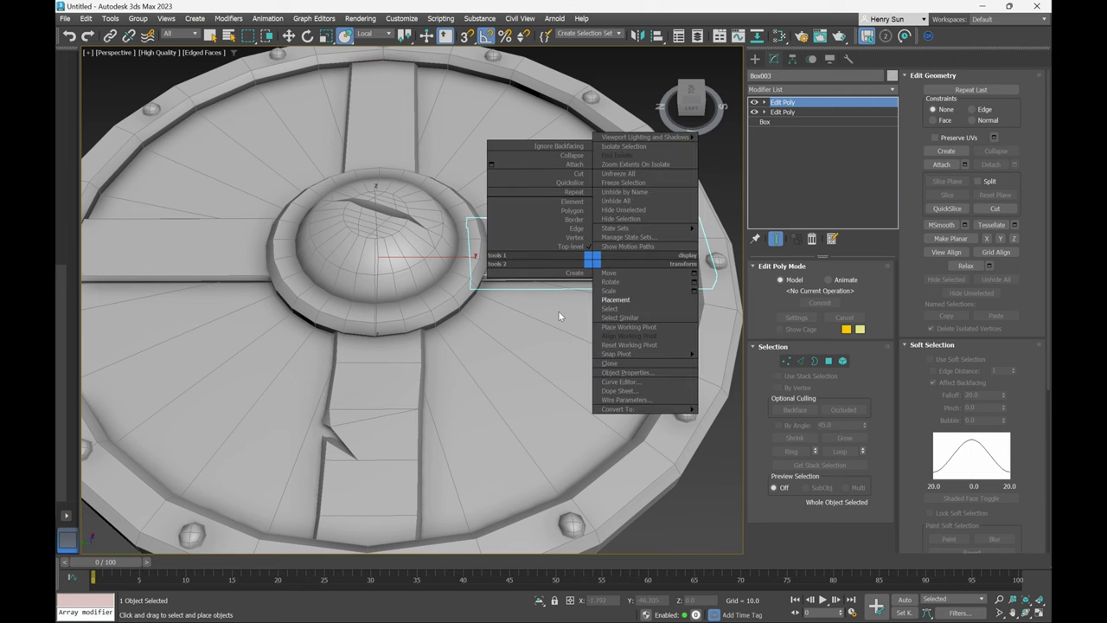
mouse_move(640, 228)
key(w)
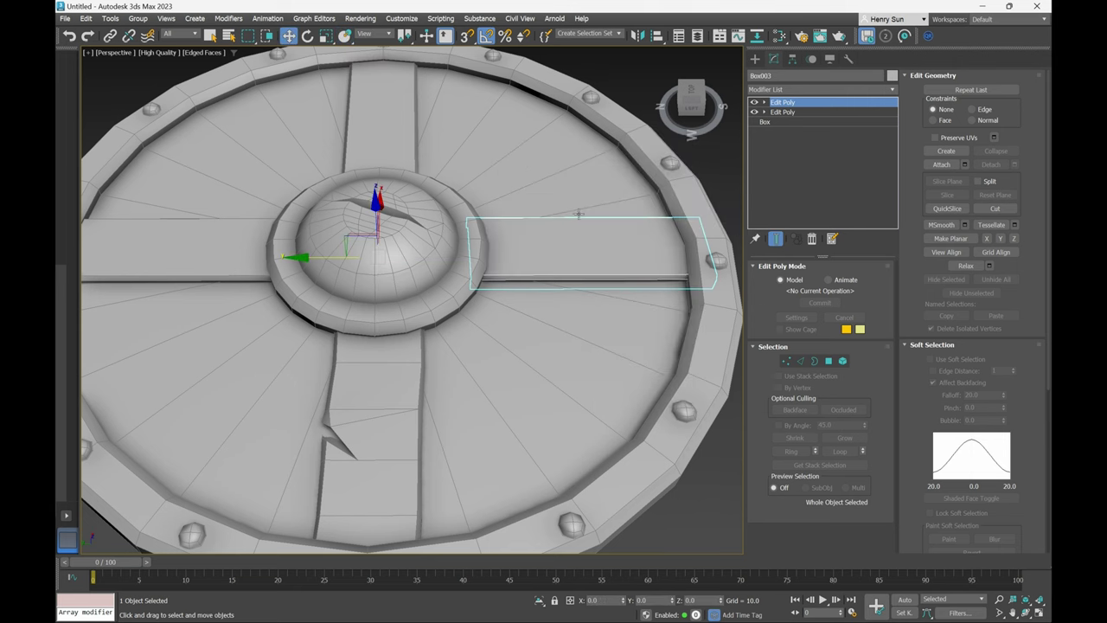
middle_drag(579, 213, 522, 234)
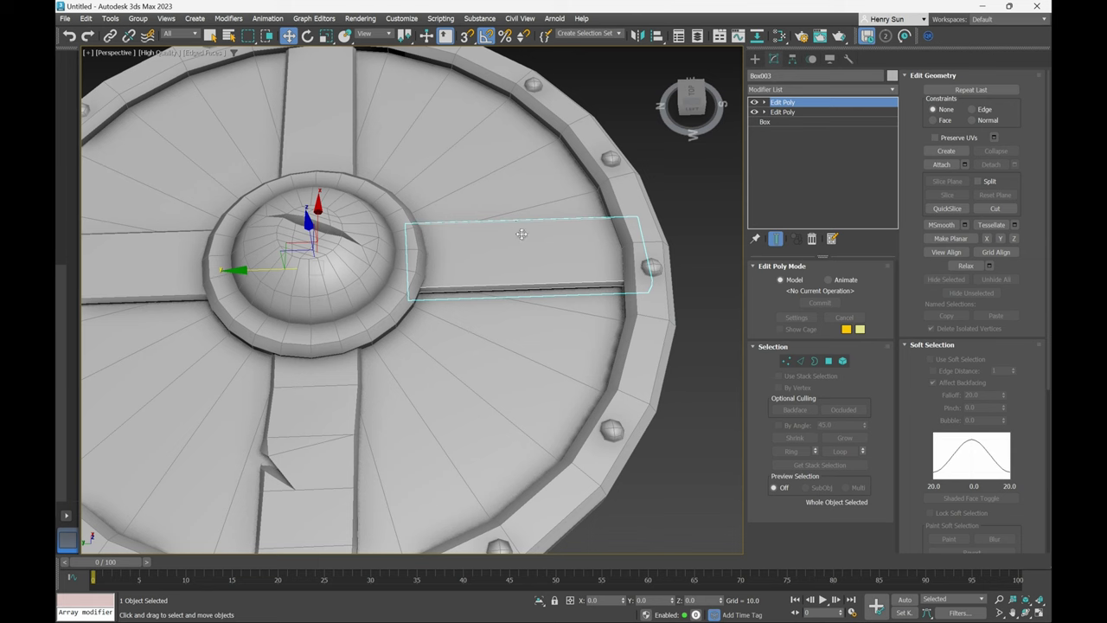
click(800, 361)
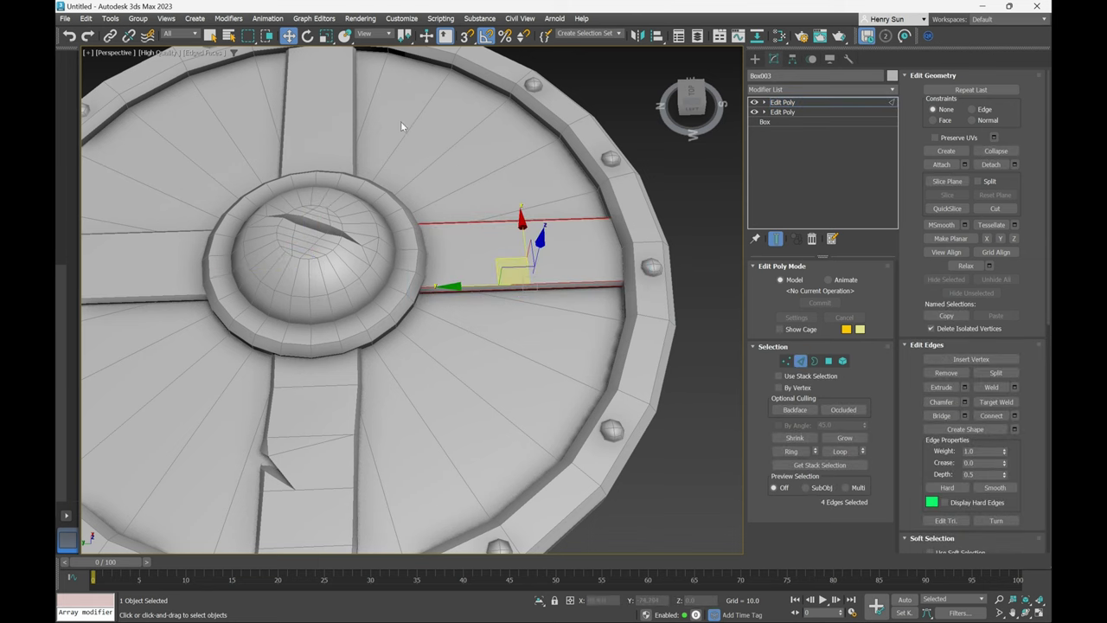
drag(488, 168, 541, 358)
alt+middle_drag(510, 348, 480, 332)
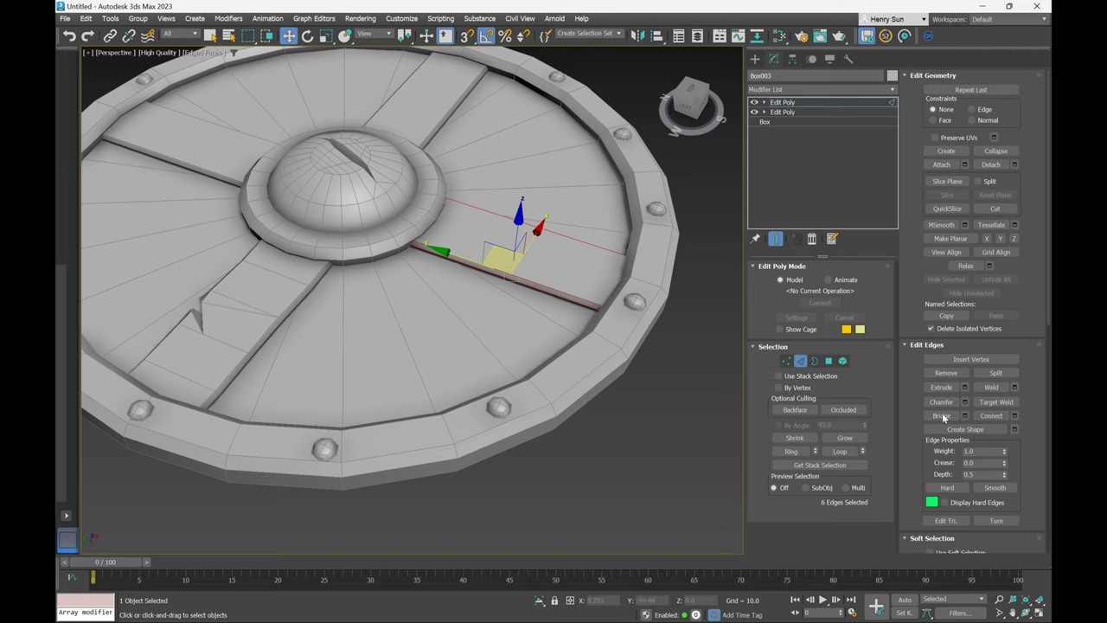
Connect the plank's lengthwise edges with 4 segments and leave edge editing.
click(991, 416)
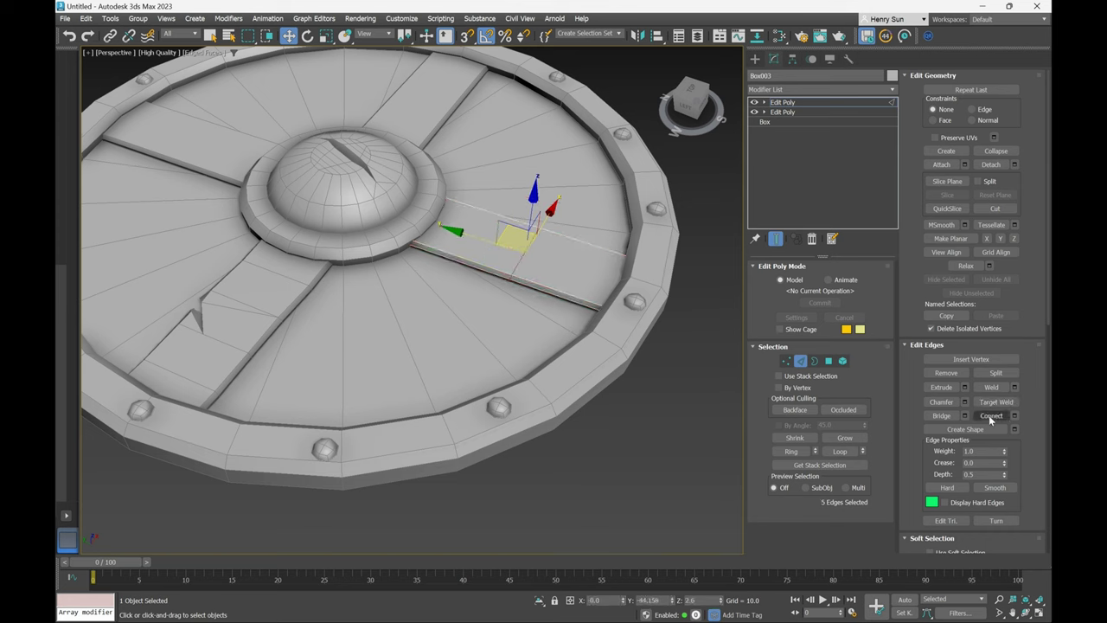
key(ctrl+z)
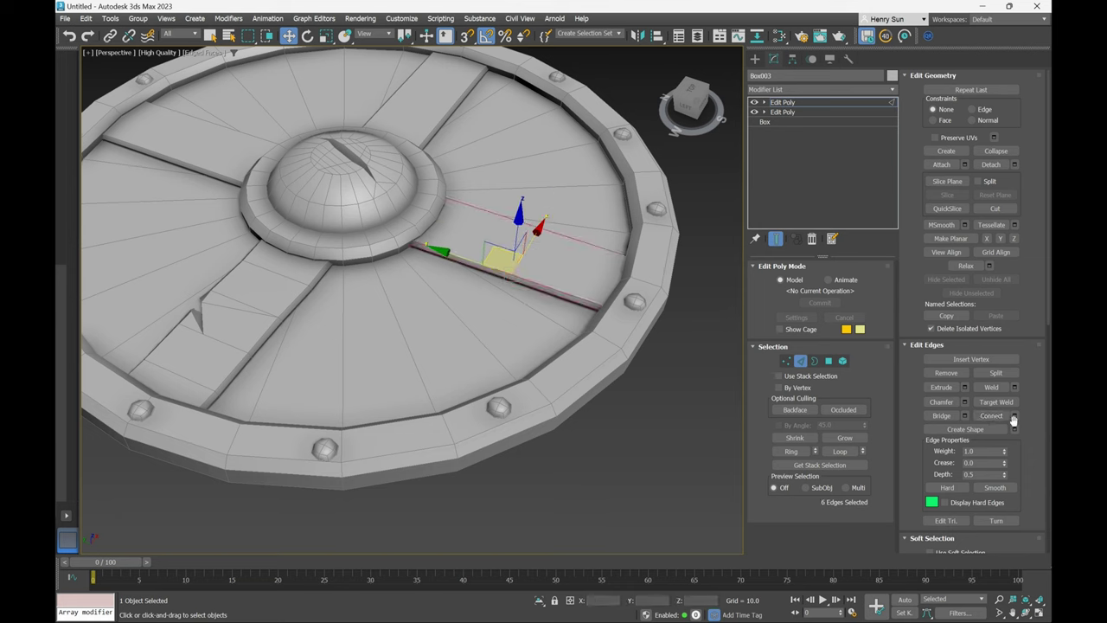
click(1016, 416)
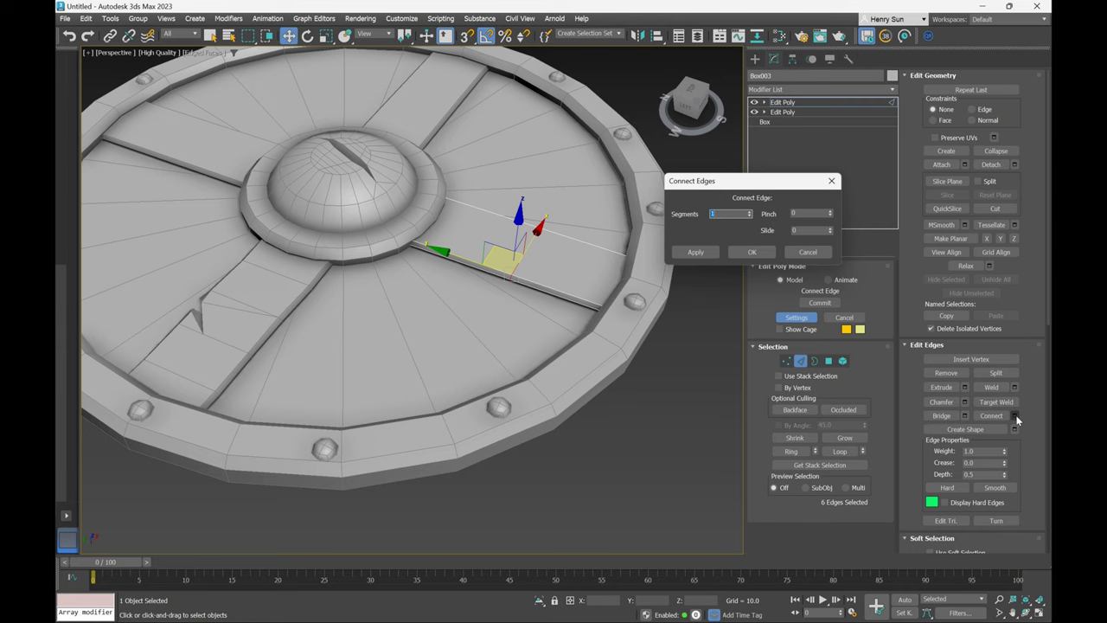
click(750, 210)
click(751, 210)
click(751, 210)
click(754, 251)
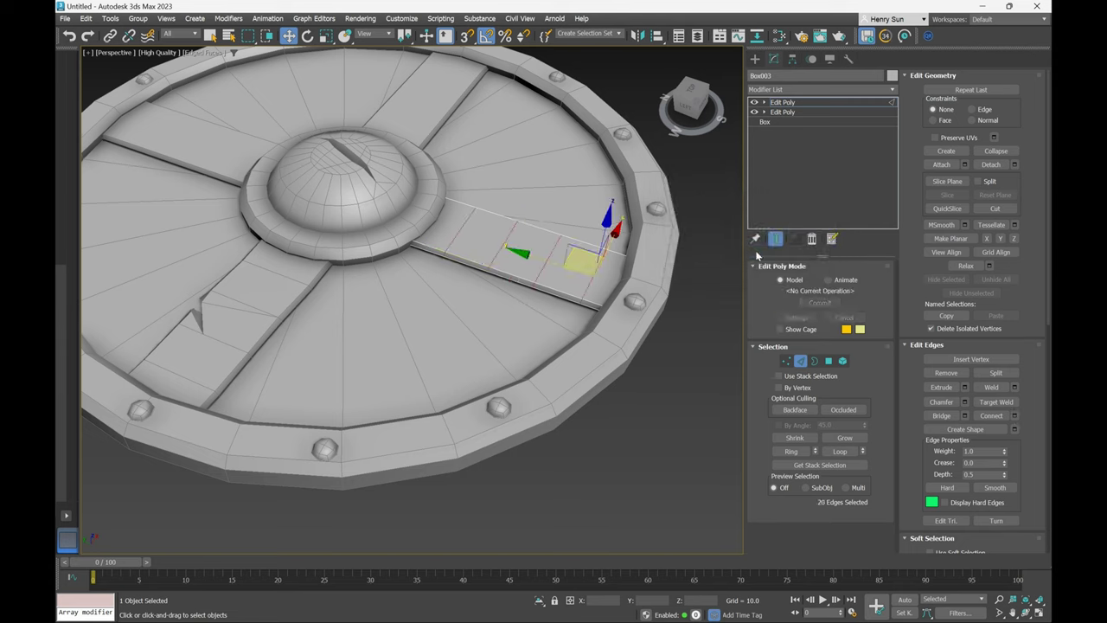
click(800, 361)
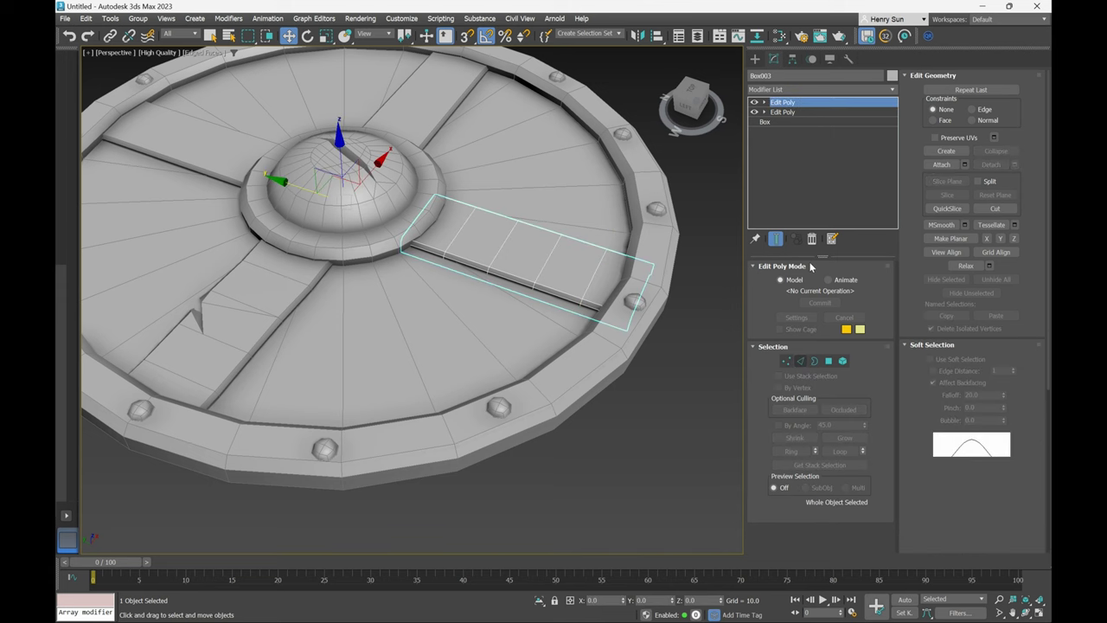
Add a Noise modifier to the plank with an X strength of 16.3 and Fractal enabled.
click(855, 89)
key(n)
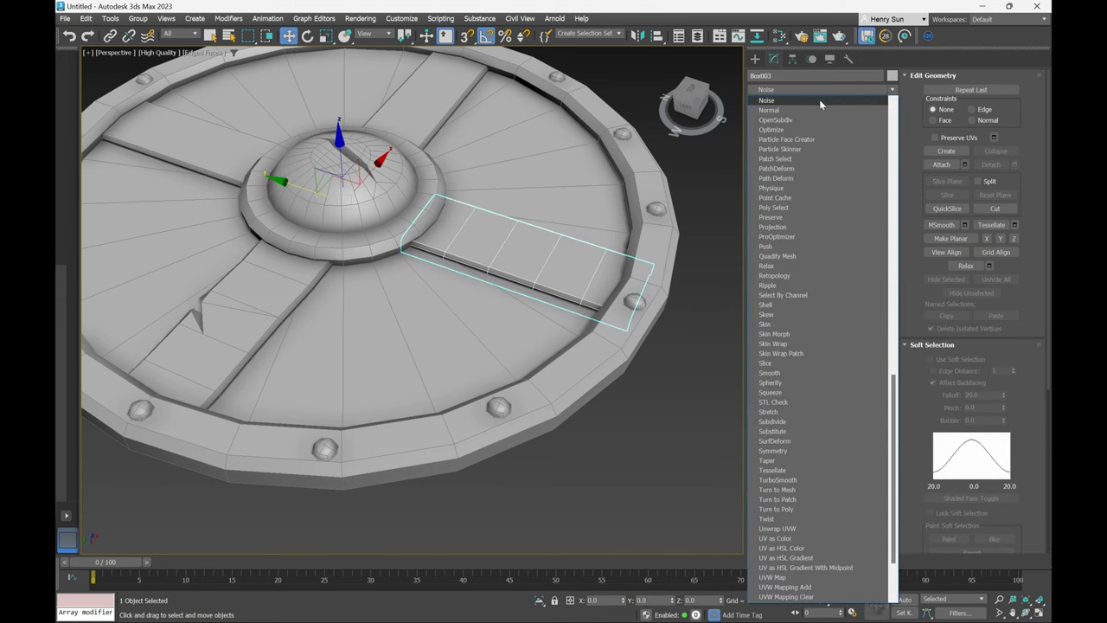
click(821, 101)
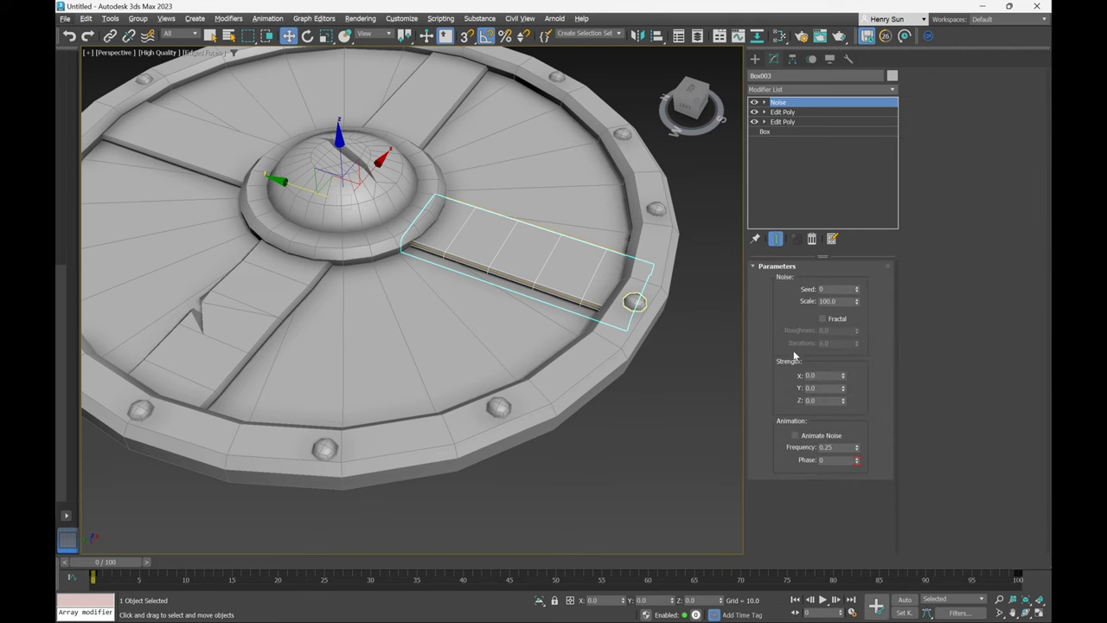
drag(845, 381, 828, 363)
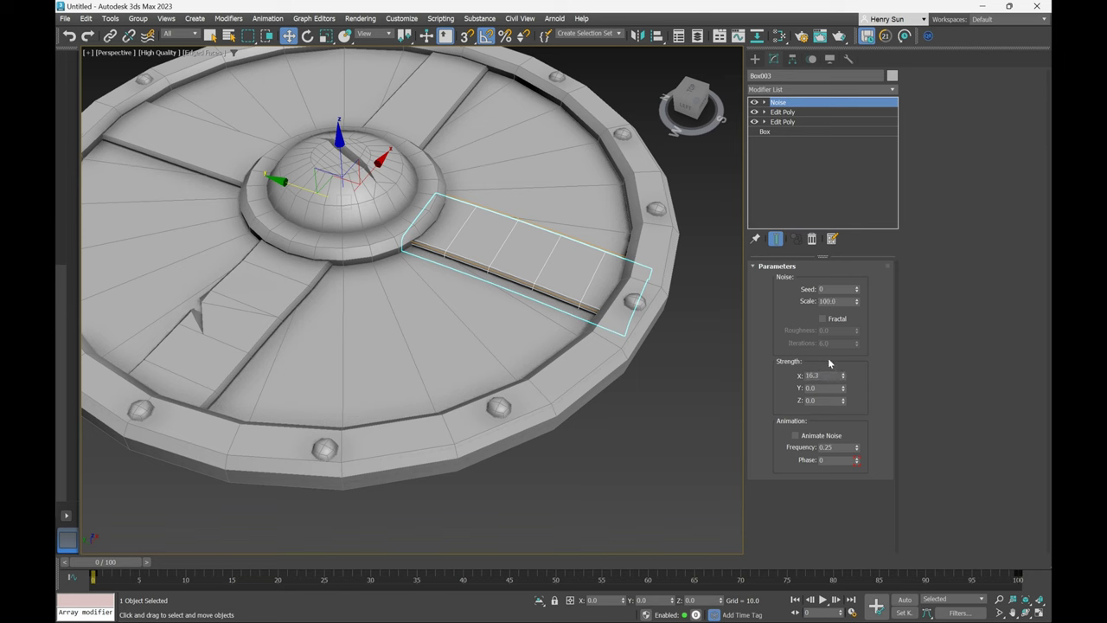
click(823, 319)
Set the plank's noise roughness to 0.515 and its X strength to -10.253.
alt+middle_drag(645, 278, 521, 283)
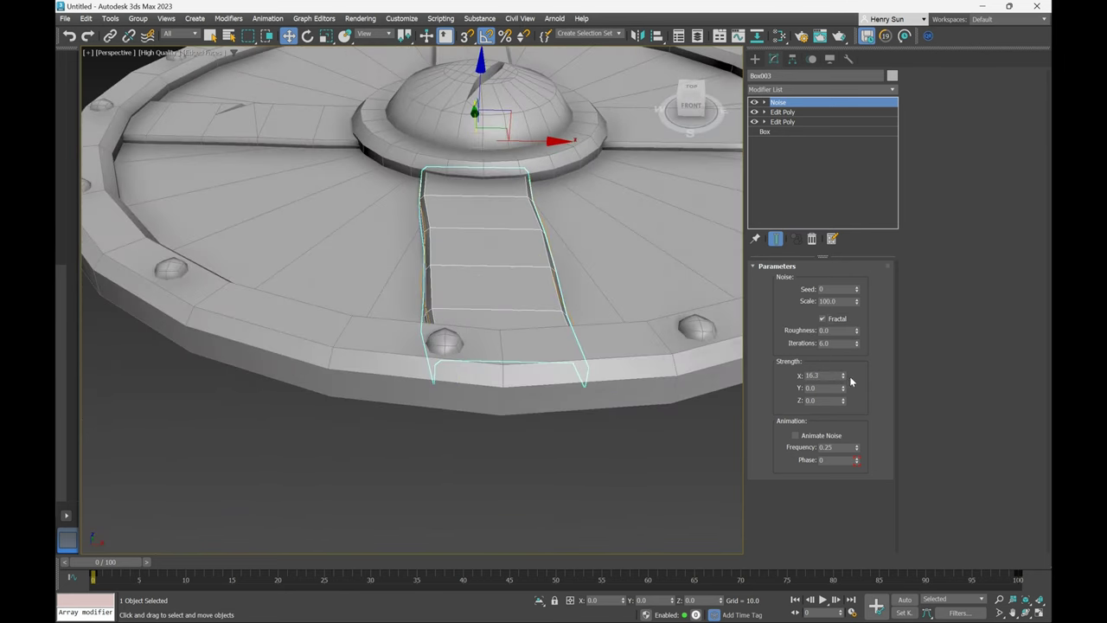
drag(843, 376, 850, 378)
drag(857, 332, 853, 289)
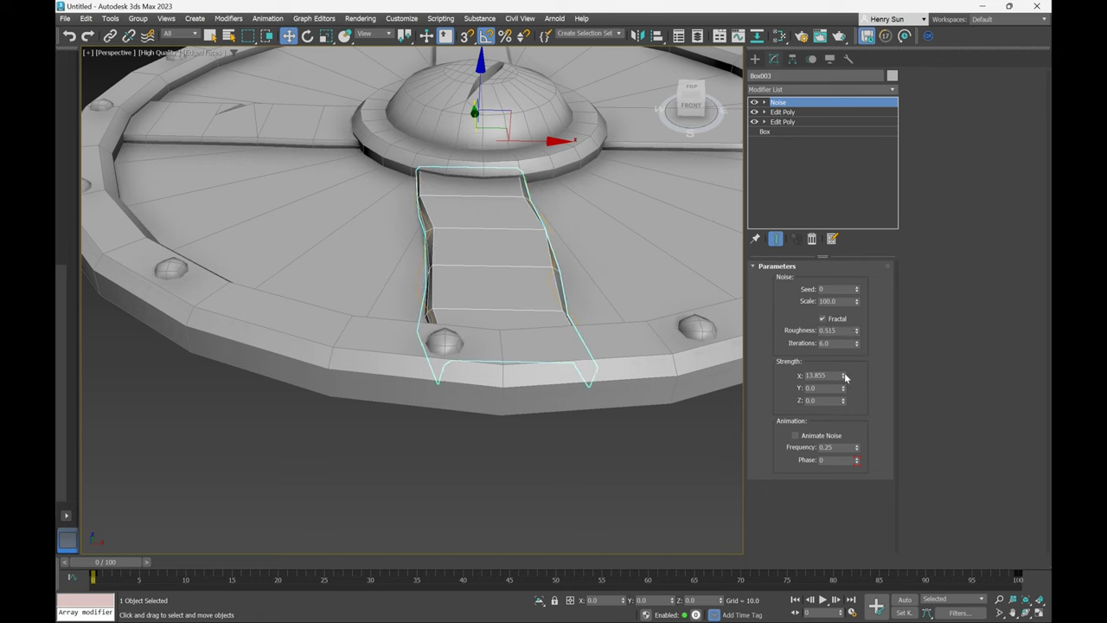
drag(845, 376, 800, 348)
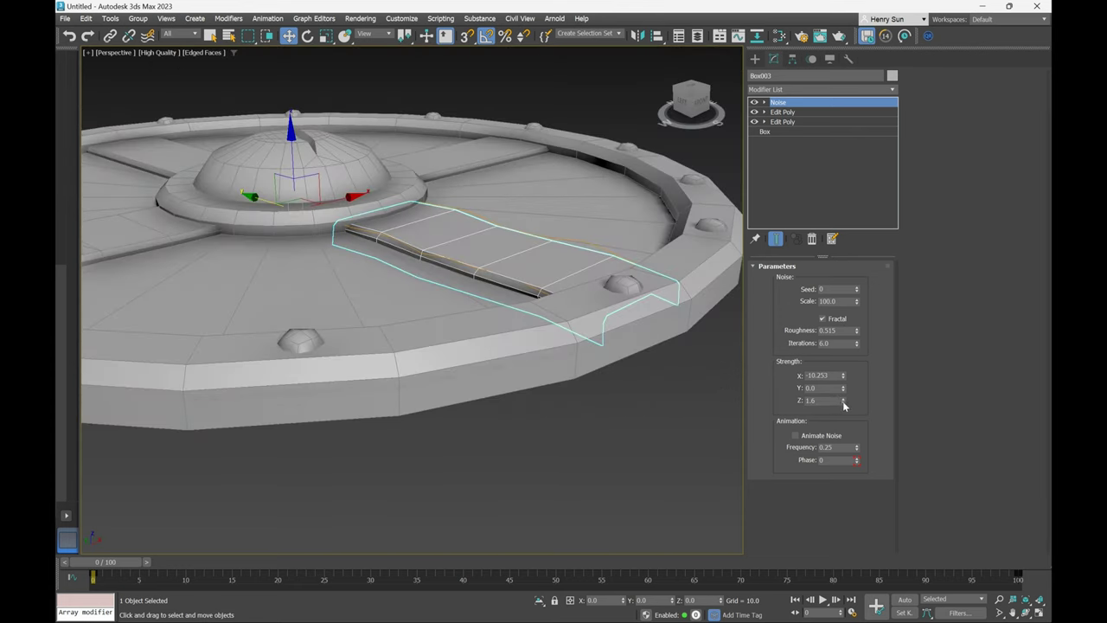
Set the noise Z strength to 1.328 and check the plank's waviness from above.
drag(845, 406, 848, 395)
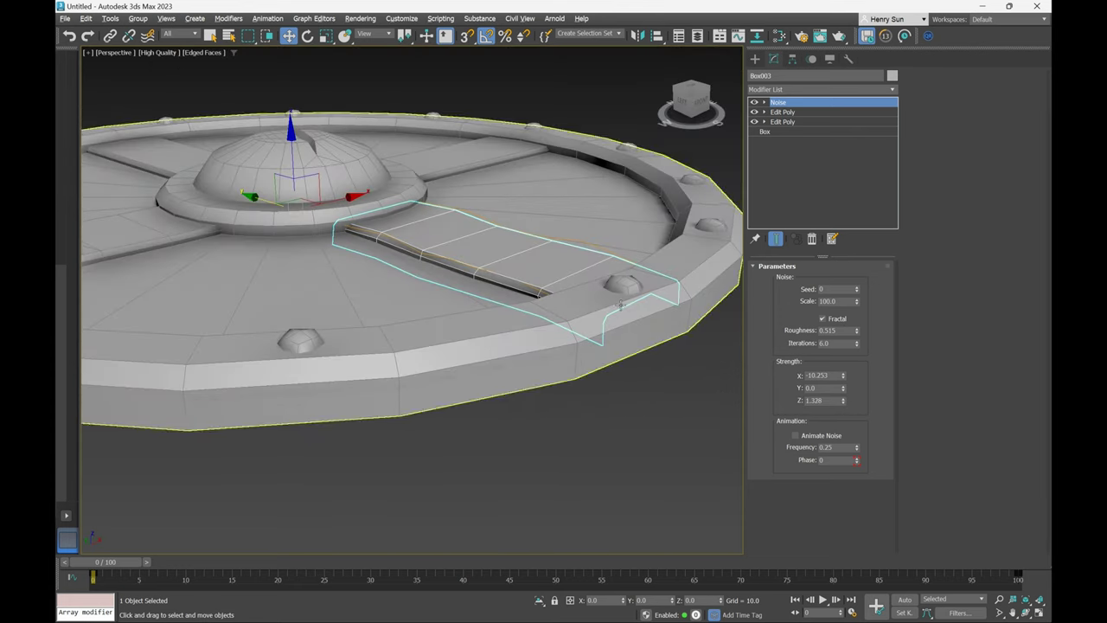
alt+middle_drag(650, 258, 571, 339)
scroll(605, 322, down, 3)
alt+middle_drag(569, 271, 594, 289)
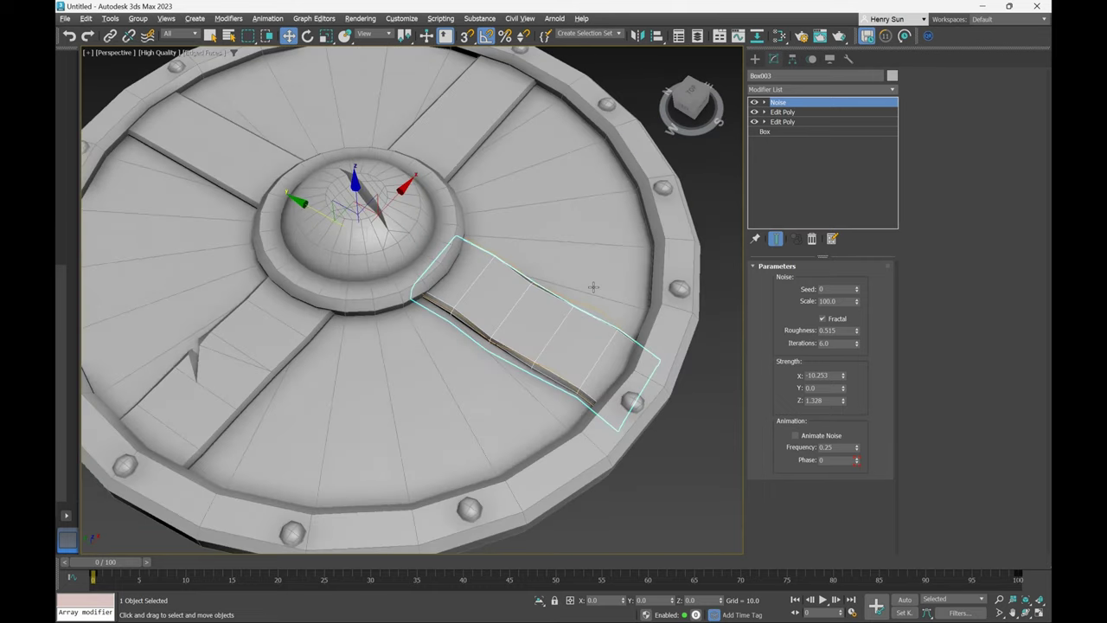
Delete the two remaining unsegmented plain planks and select the wavy noise-deformed plank.
middle_drag(475, 207, 543, 248)
click(507, 161)
click(357, 245)
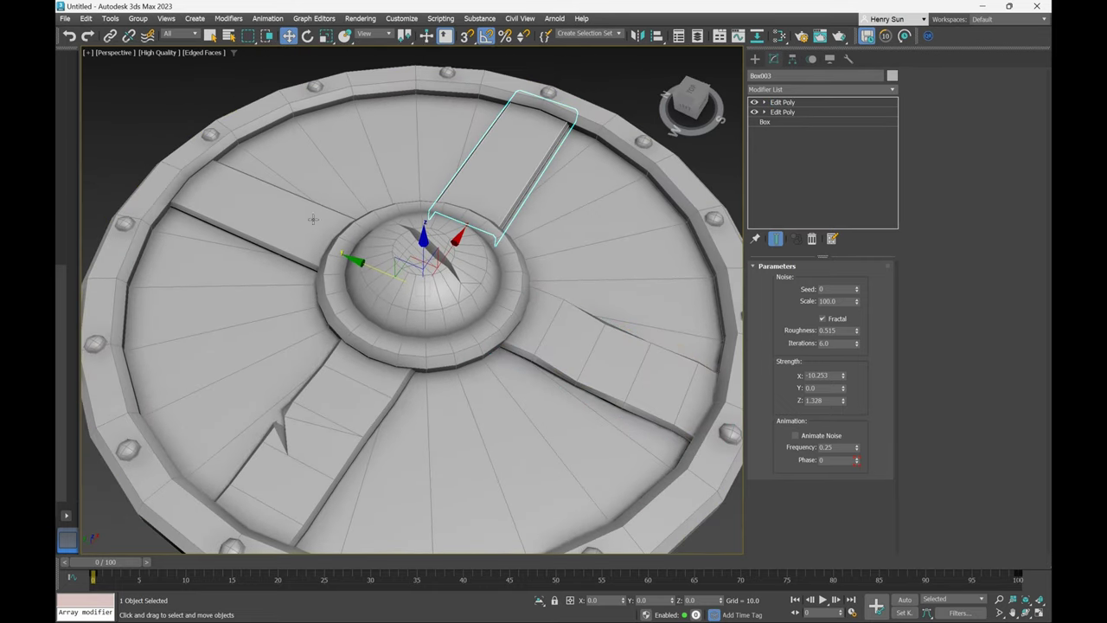
ctrl+click(296, 222)
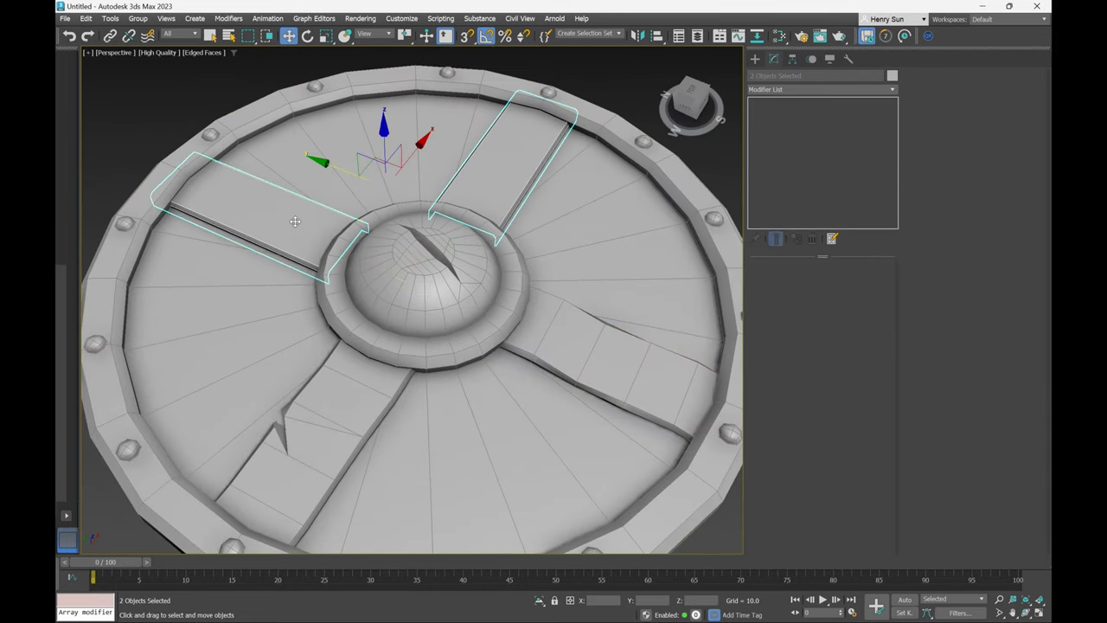
key(Delete)
click(544, 335)
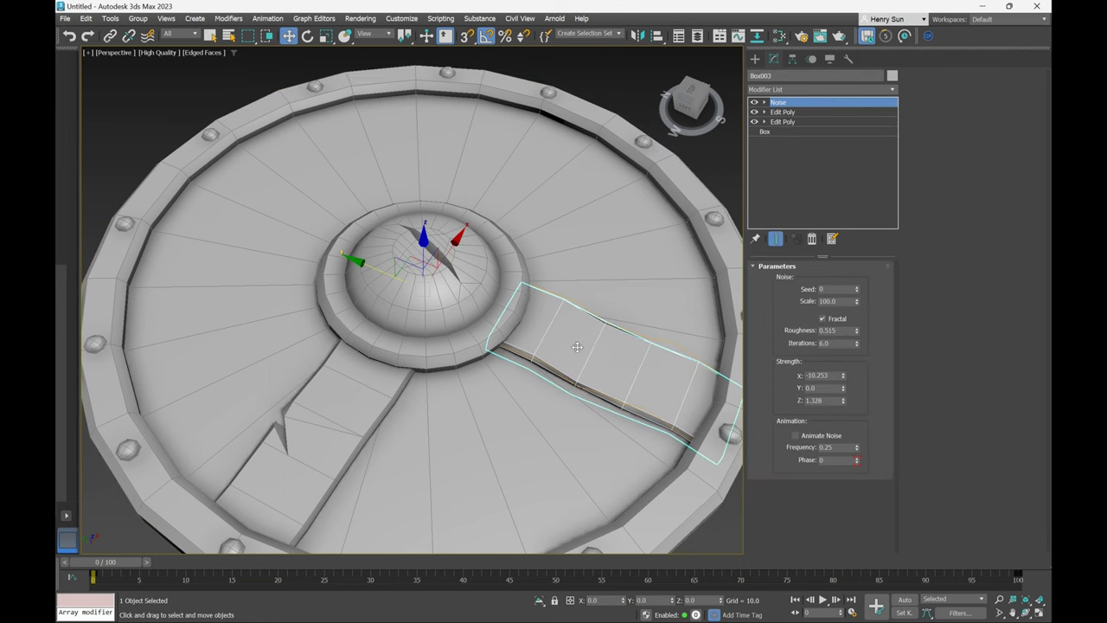
Rotate-copy the wavy plank around the shield's centre at a 90-degree increment, making two copies.
key(e)
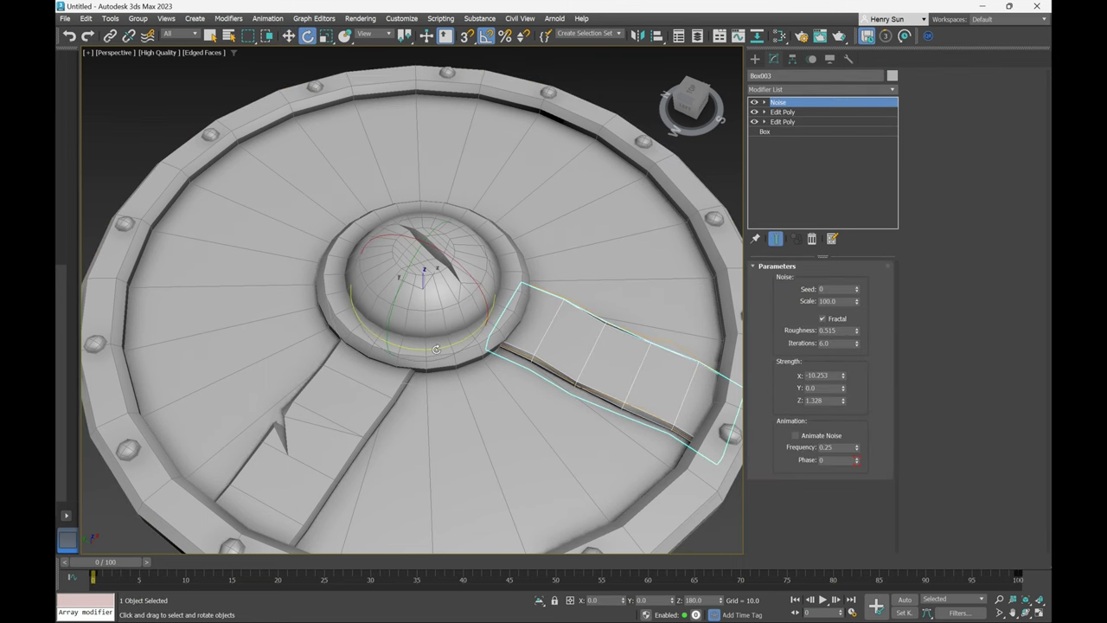
shift+drag(436, 348, 471, 344)
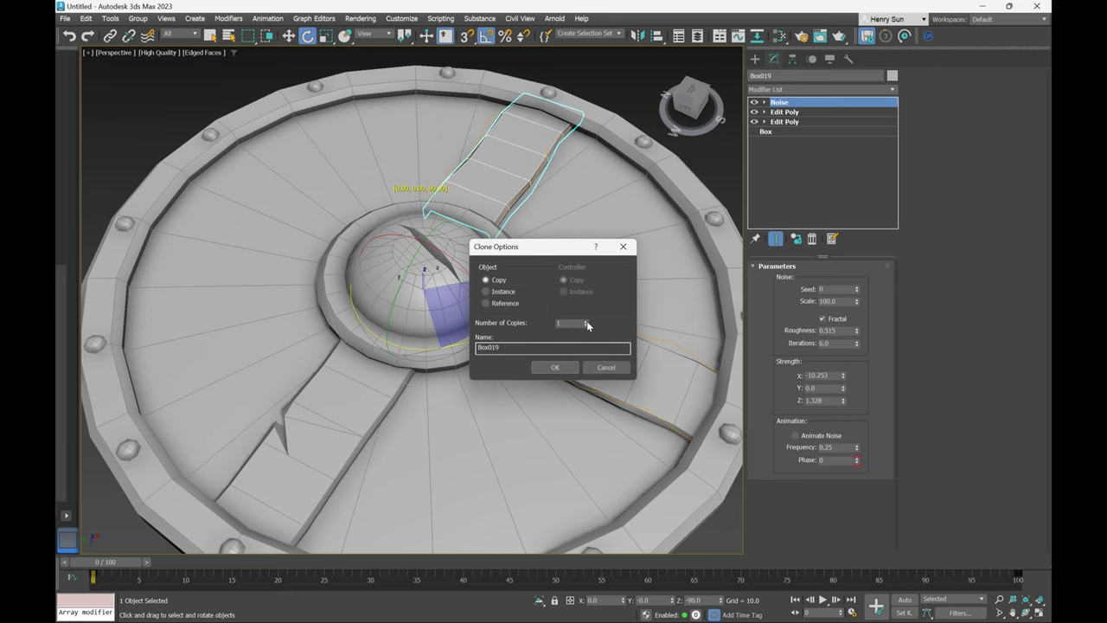
click(558, 367)
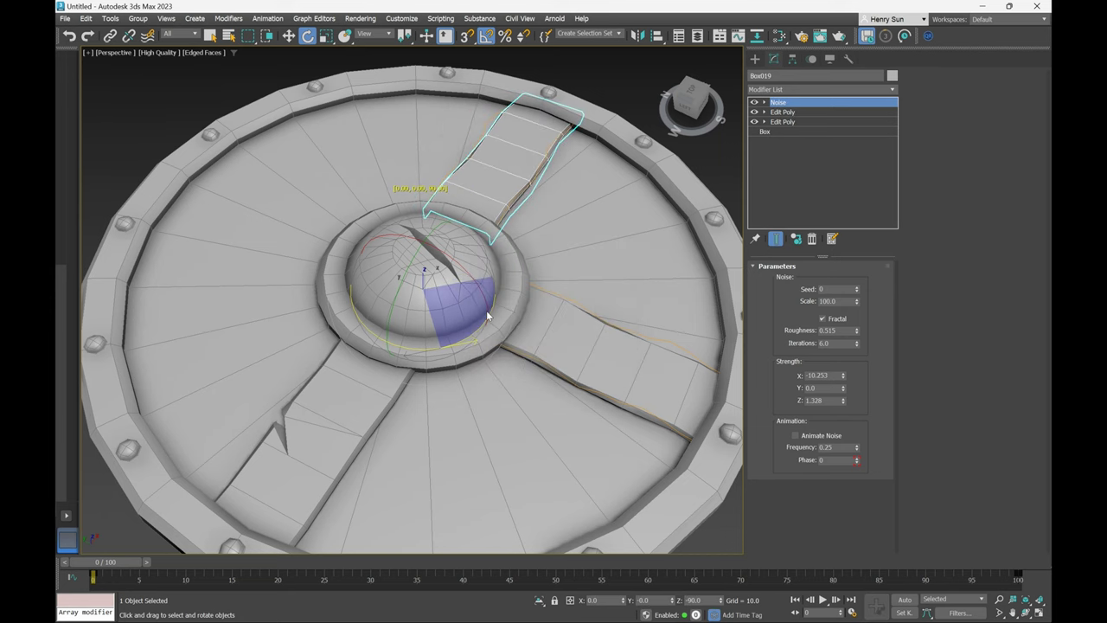
Set the noise seed to 138 on the first plank copy and to 24 on the second.
click(510, 166)
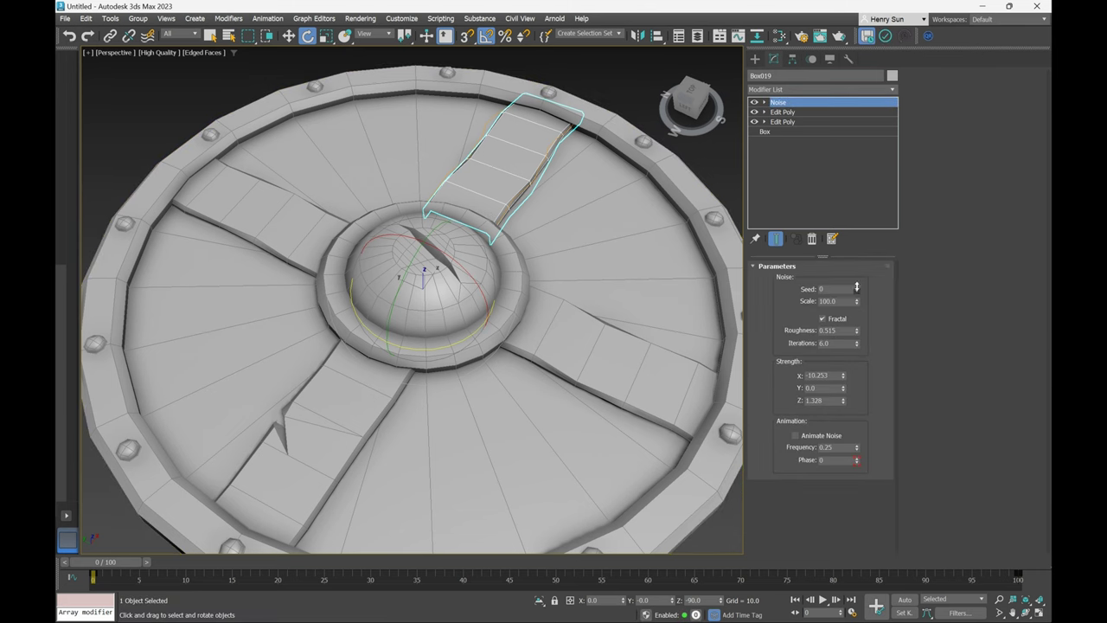
drag(857, 288, 861, 236)
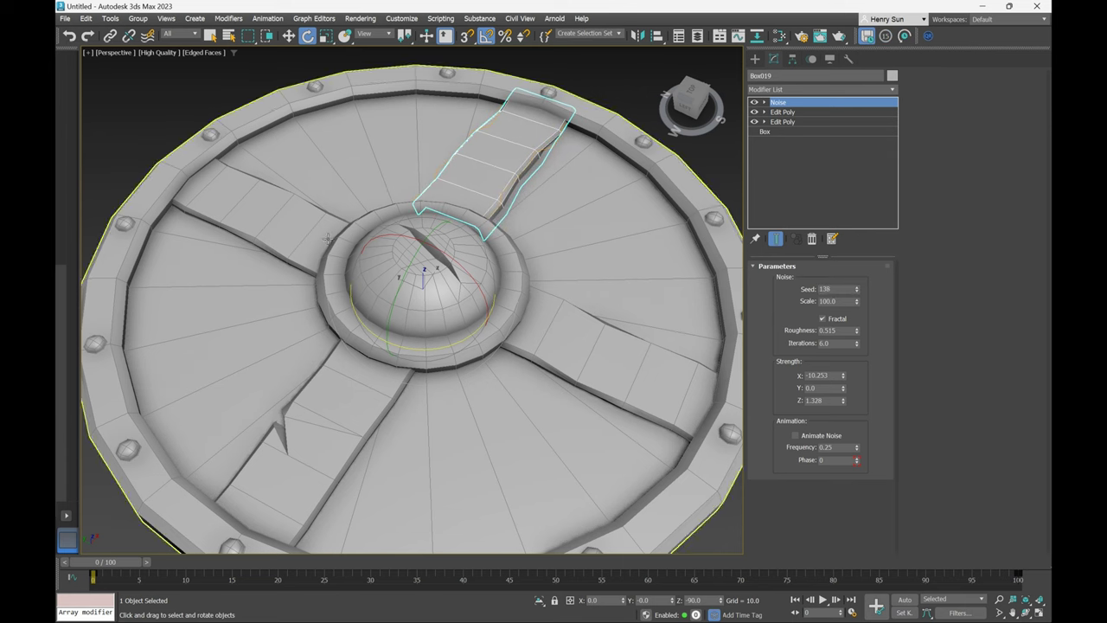
click(264, 217)
drag(858, 290, 859, 282)
scroll(430, 213, down, 3)
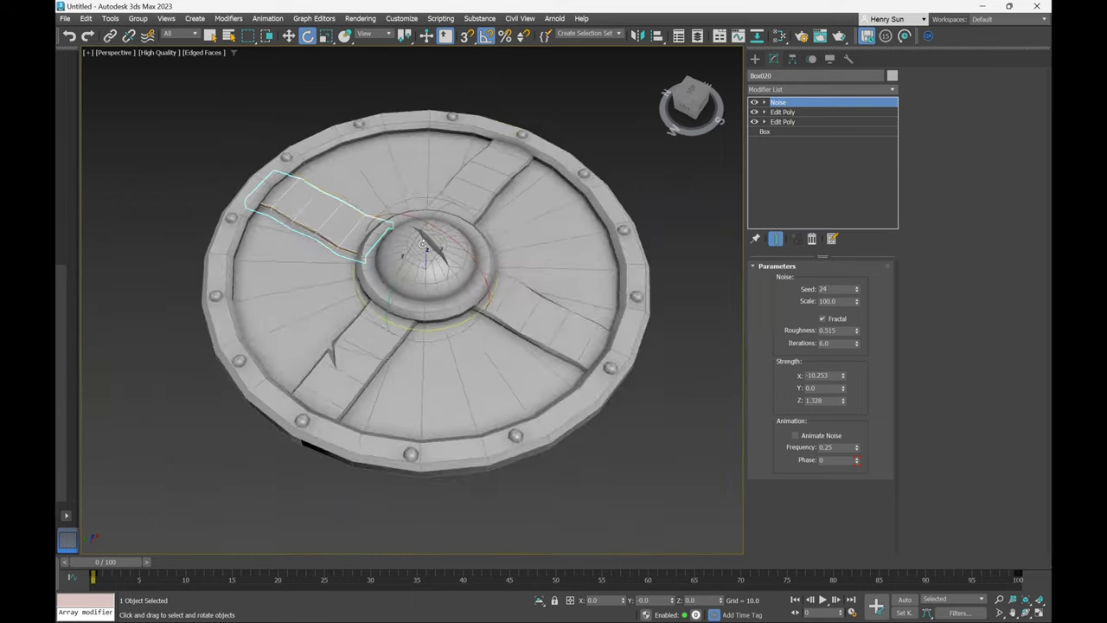
Set the noise X strength of the first plank copy (seed 138) to -3.793.
alt+middle_drag(430, 213, 435, 251)
click(502, 247)
scroll(519, 242, up, 5)
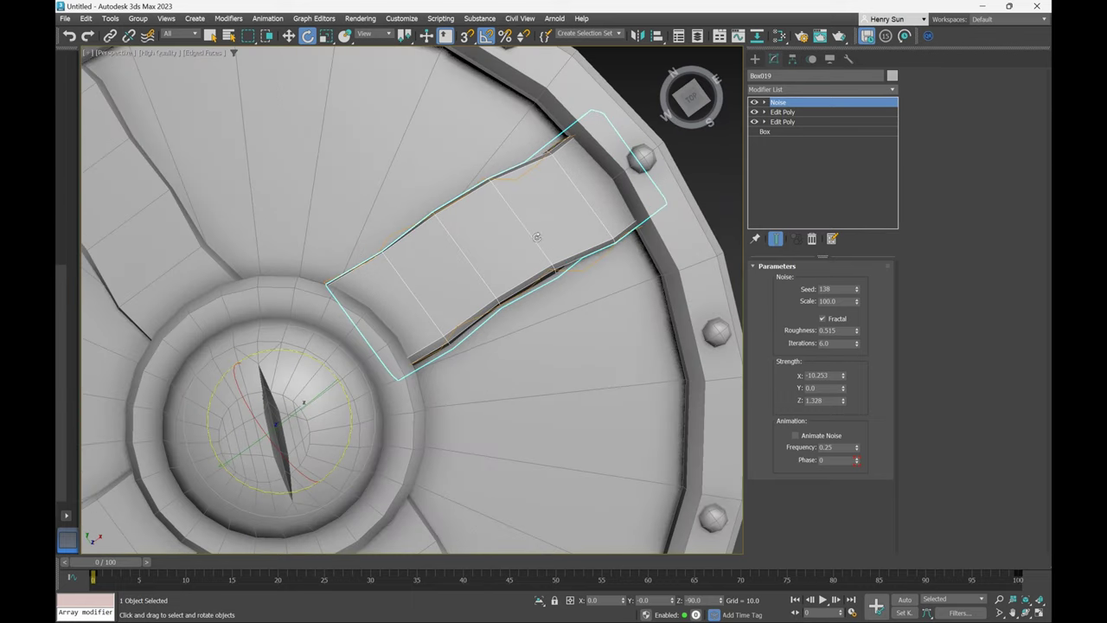
drag(843, 375, 853, 349)
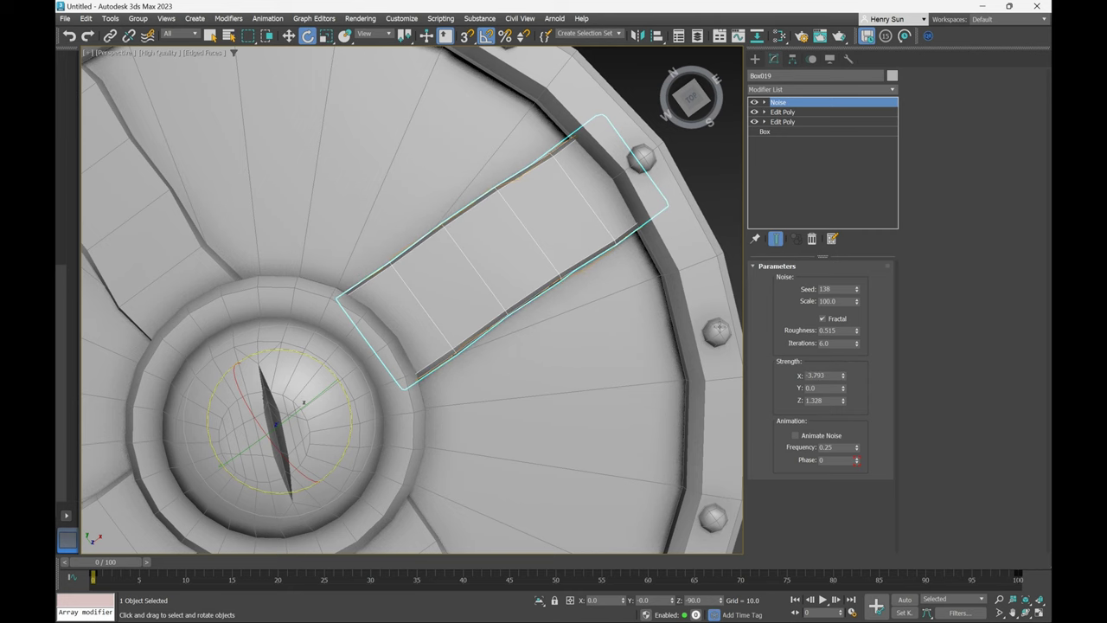
Soften the noise on the second plank copy (seed 24) and set the original wavy plank's X strength to -4.204.
scroll(307, 224, down, 4)
click(307, 224)
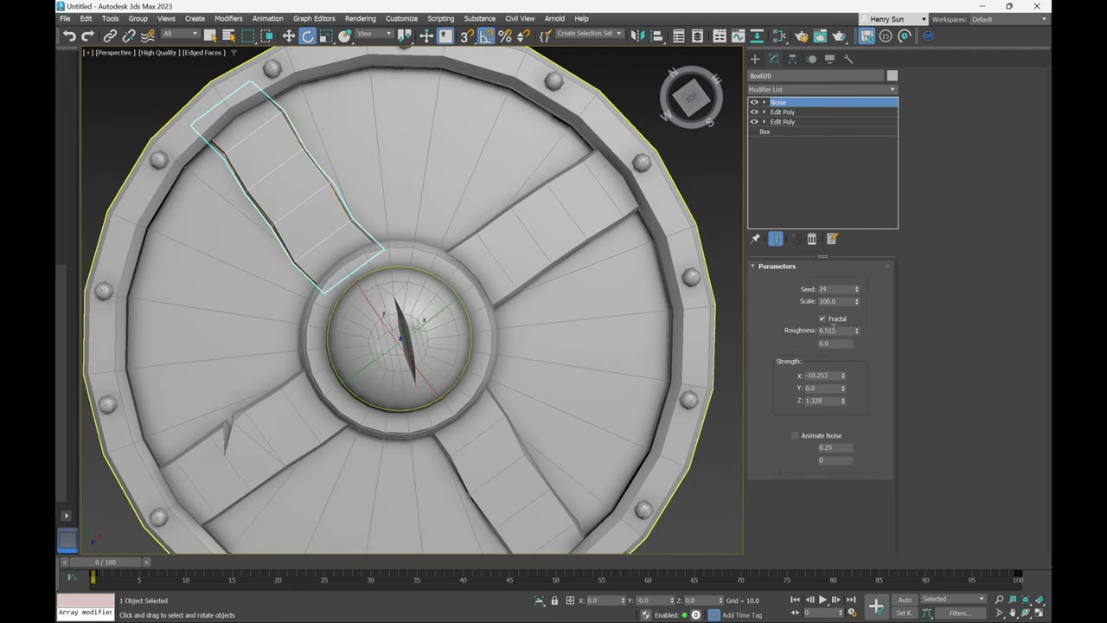
drag(856, 334, 857, 341)
click(520, 486)
middle_drag(521, 486, 550, 365)
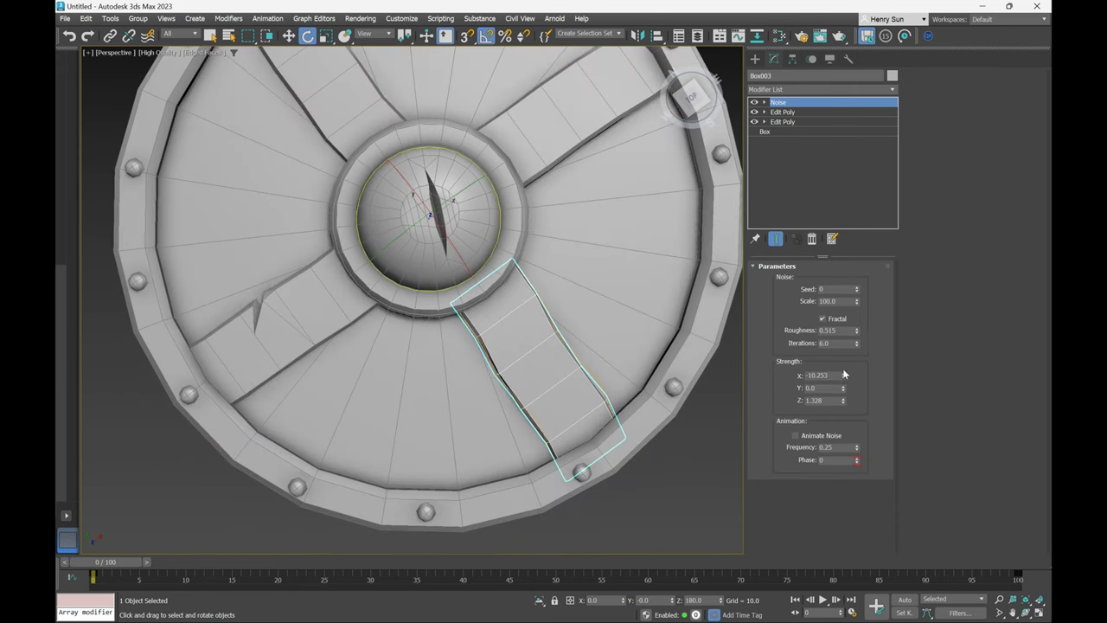
drag(846, 377, 846, 353)
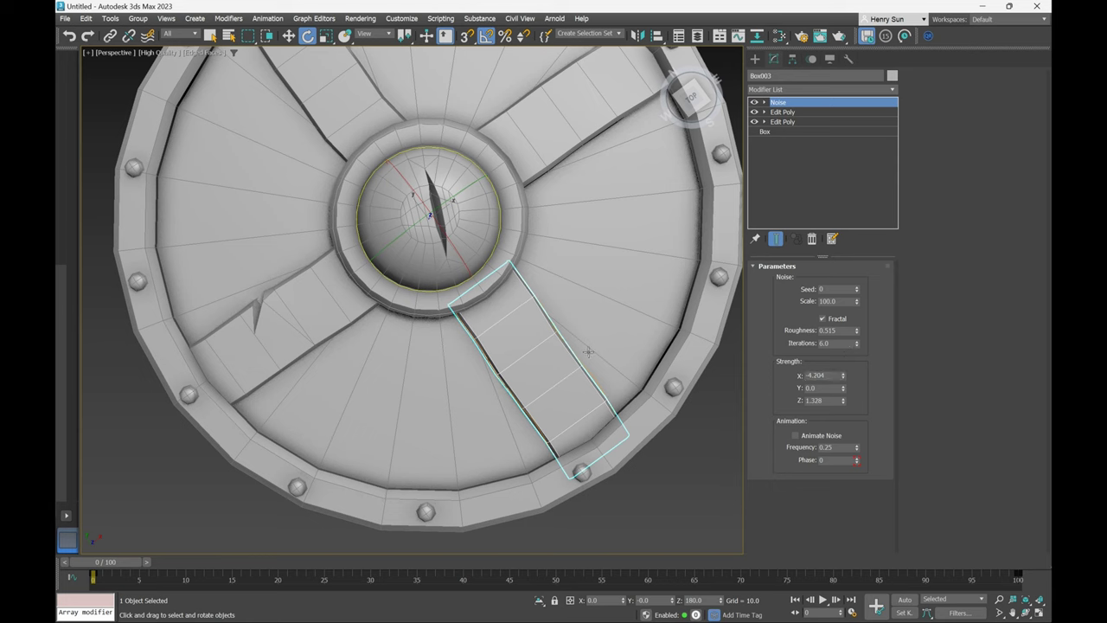
Deselect everything, turn off the edge display and examine the whole shield with its four planks.
scroll(610, 260, down, 5)
click(610, 261)
scroll(514, 259, up, 3)
alt+middle_drag(513, 269, 556, 276)
scroll(555, 276, up, 3)
mouse_move(620, 364)
alt+middle_down()
mouse_move(640, 346)
mouse_move(637, 302)
mouse_move(629, 304)
alt+middle_up()
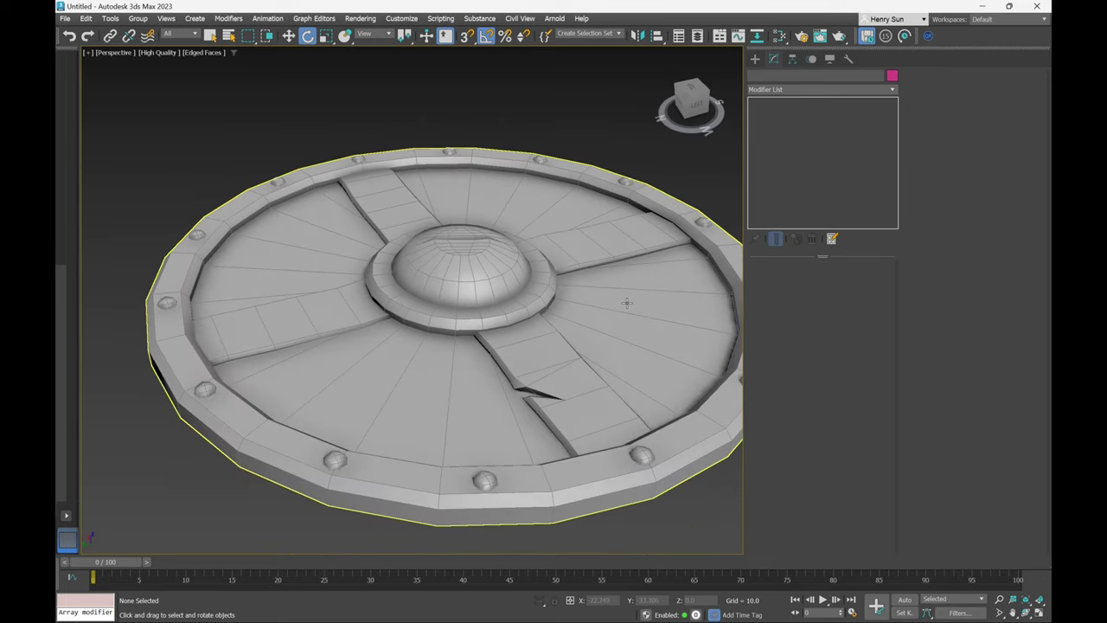
key(F4)
mouse_move(561, 253)
alt+middle_down()
mouse_move(559, 270)
mouse_move(529, 280)
mouse_move(486, 267)
alt+middle_up()
scroll(559, 270, down, 2)
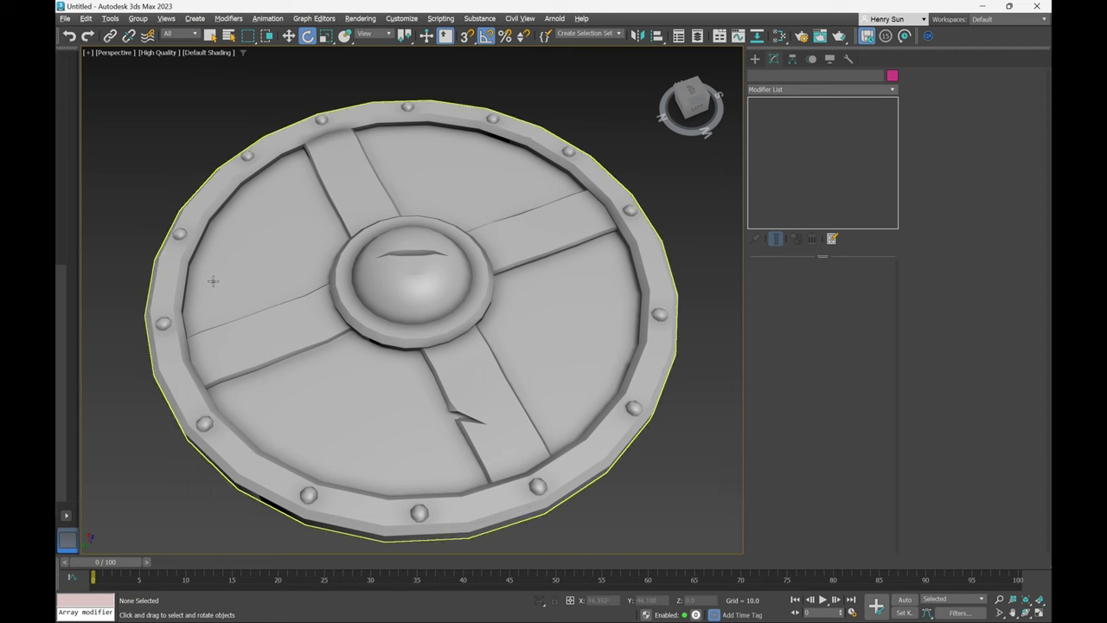
Select the shield body, show its edges again and isolate it for polygon editing.
click(550, 348)
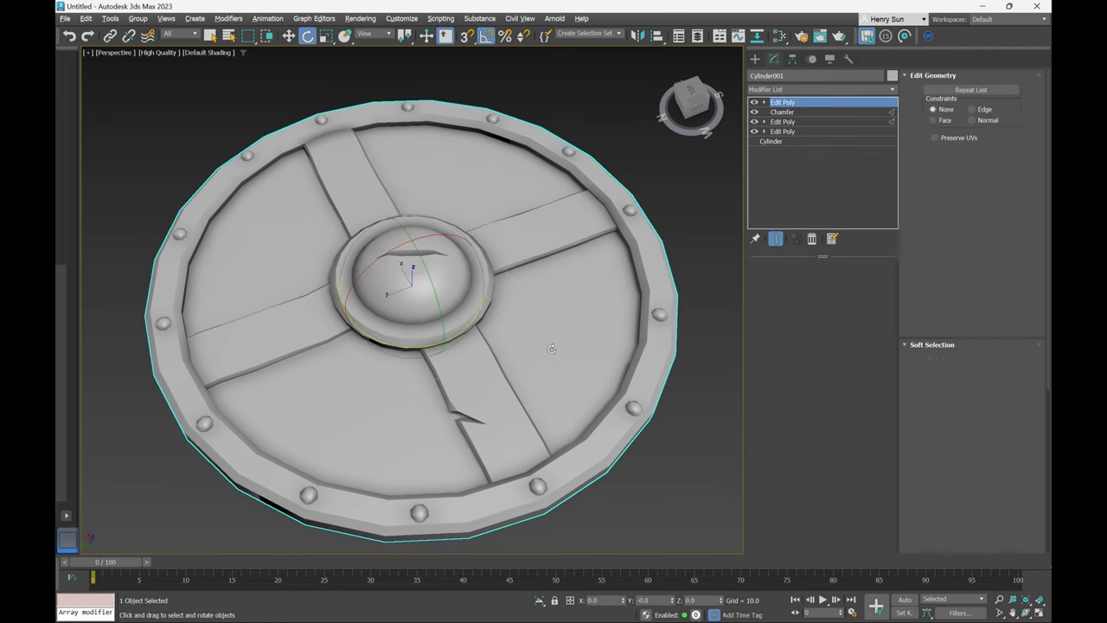
key(F3)
key(F3)
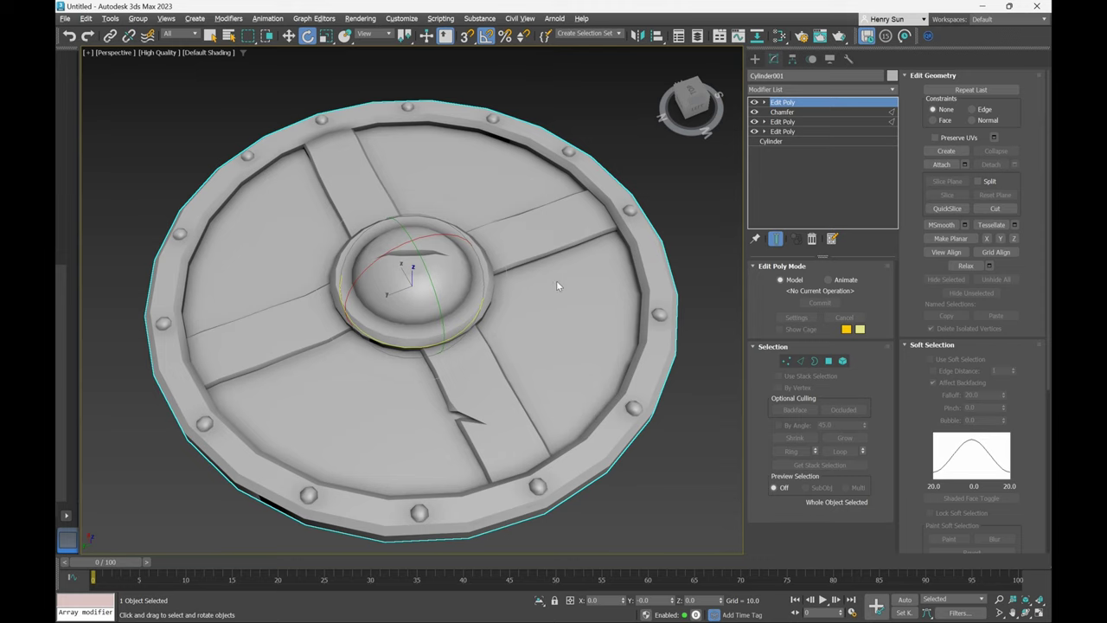
key(F4)
scroll(439, 366, down, 2)
middle_drag(439, 366, 523, 322)
scroll(532, 279, up, 4)
scroll(549, 286, down, 4)
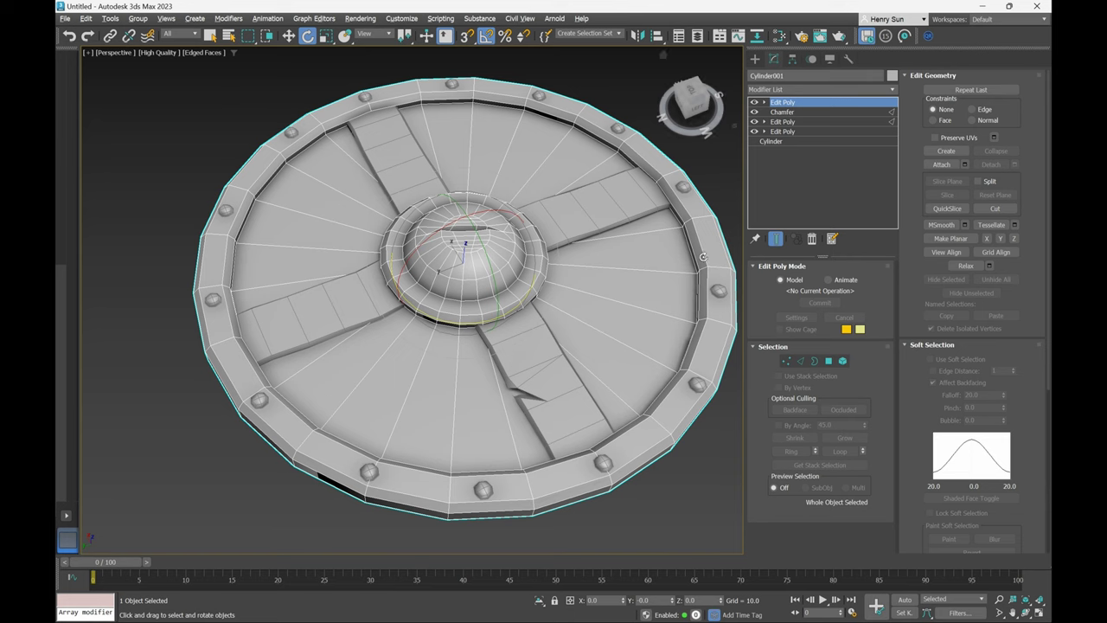
click(830, 362)
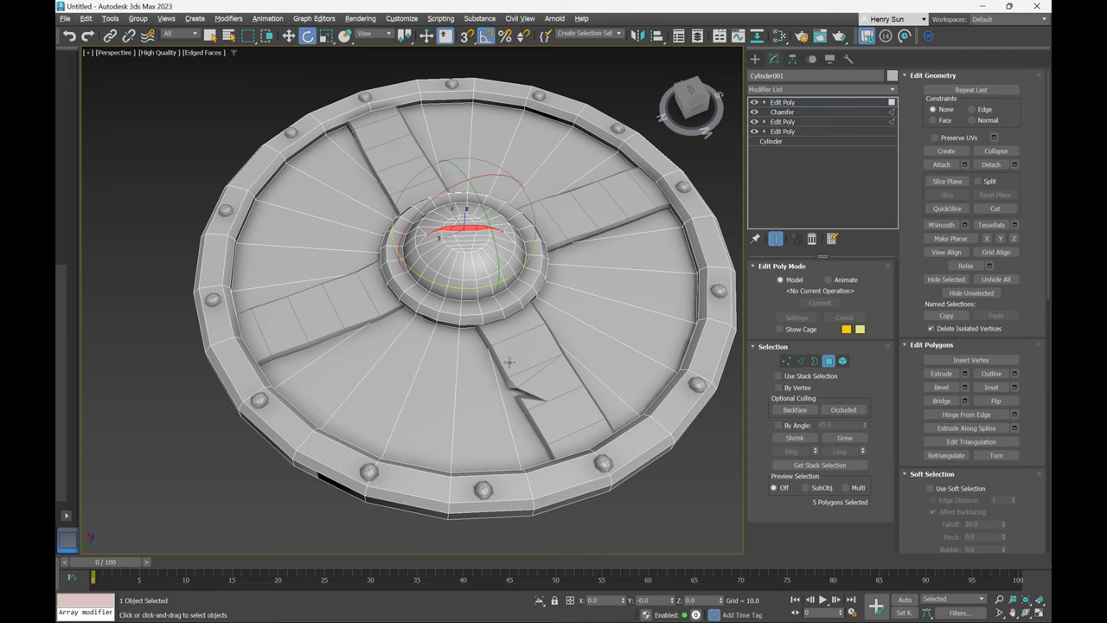
key(alt+q)
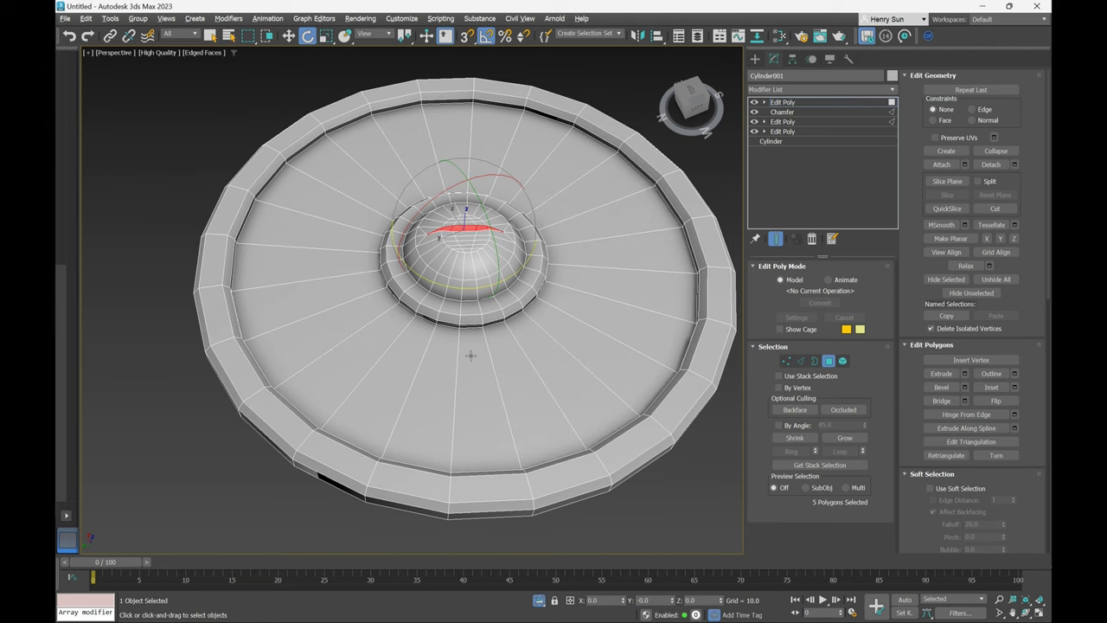
Select the full ring of flat polygons between the boss and the rim and detach it as a separate object.
click(370, 348)
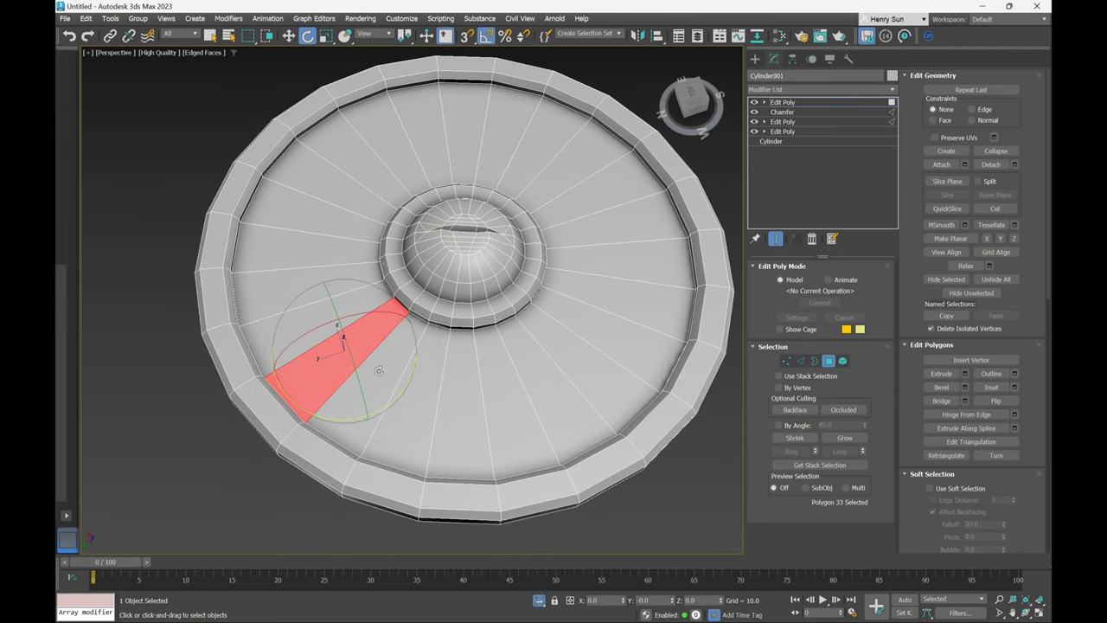
ctrl+click(382, 373)
ctrl+click(415, 389)
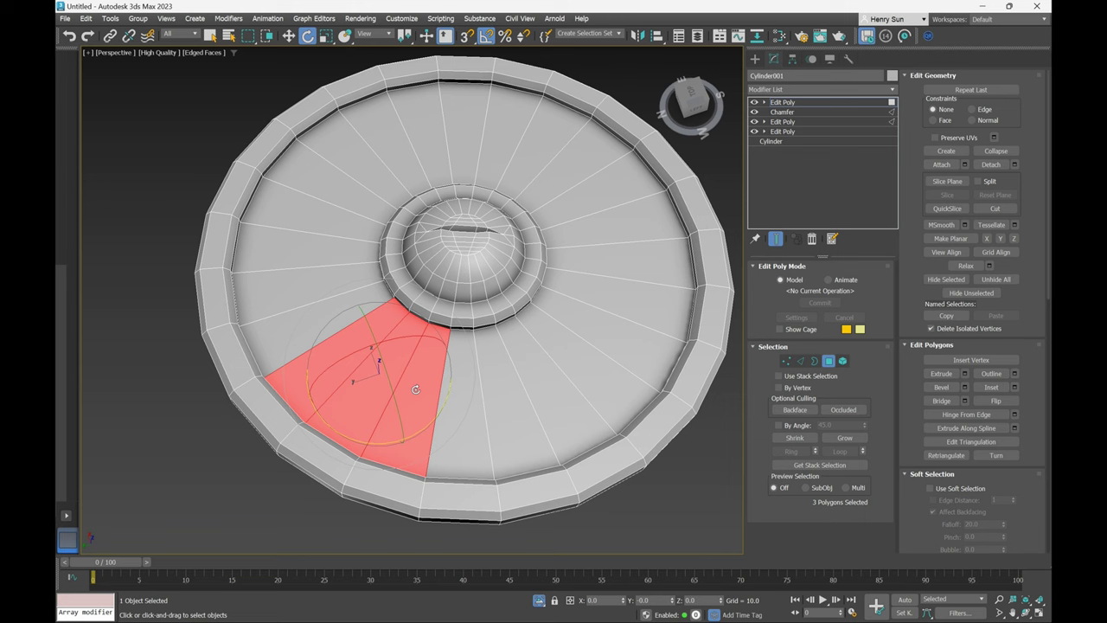
ctrl+click(464, 393)
shift+click(514, 411)
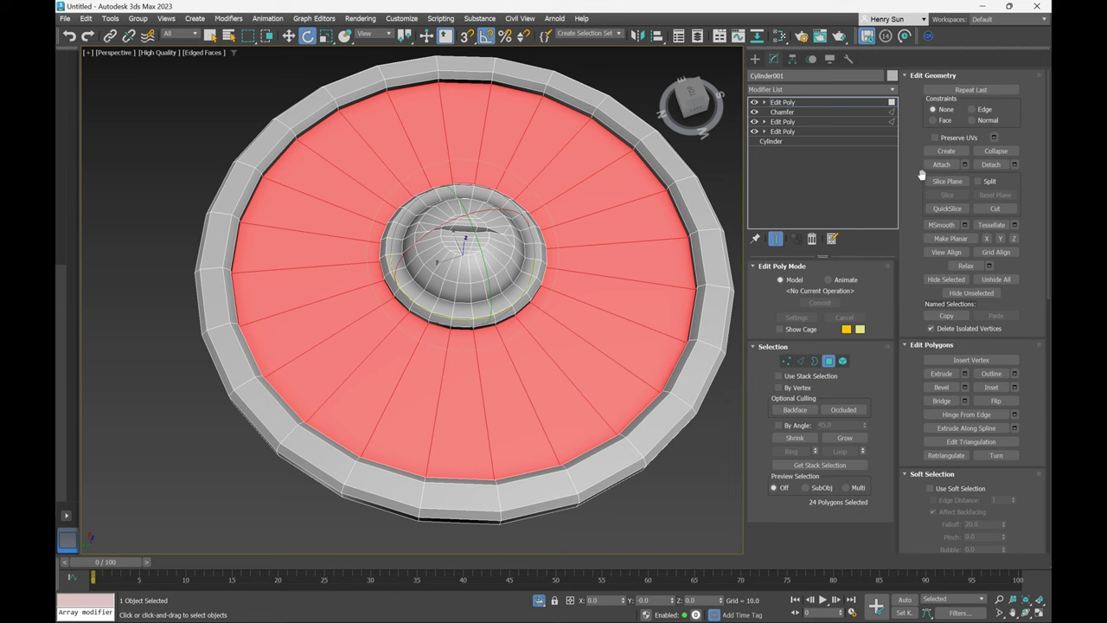
click(1015, 165)
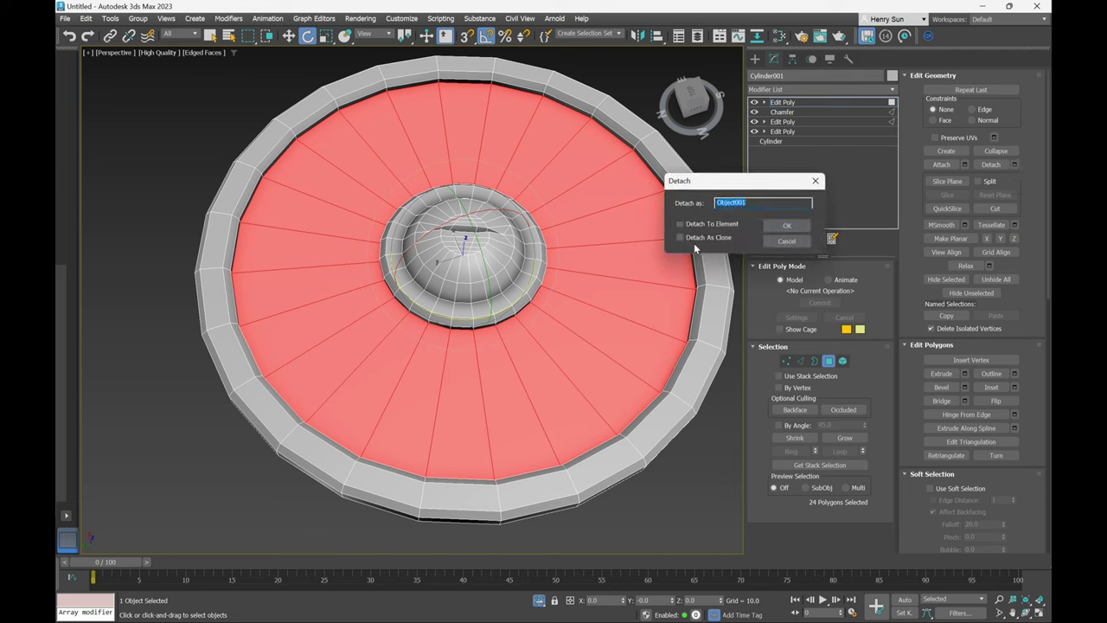
click(786, 226)
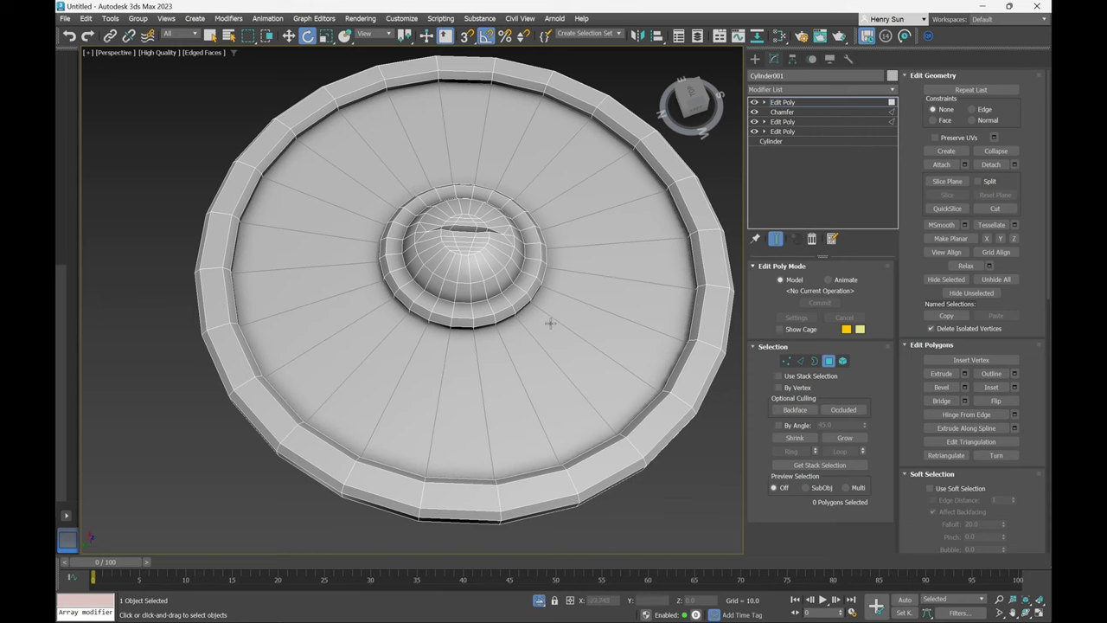
Leave polygon editing on the shield body, select the detached ring and isolate it.
middle_drag(591, 311, 567, 306)
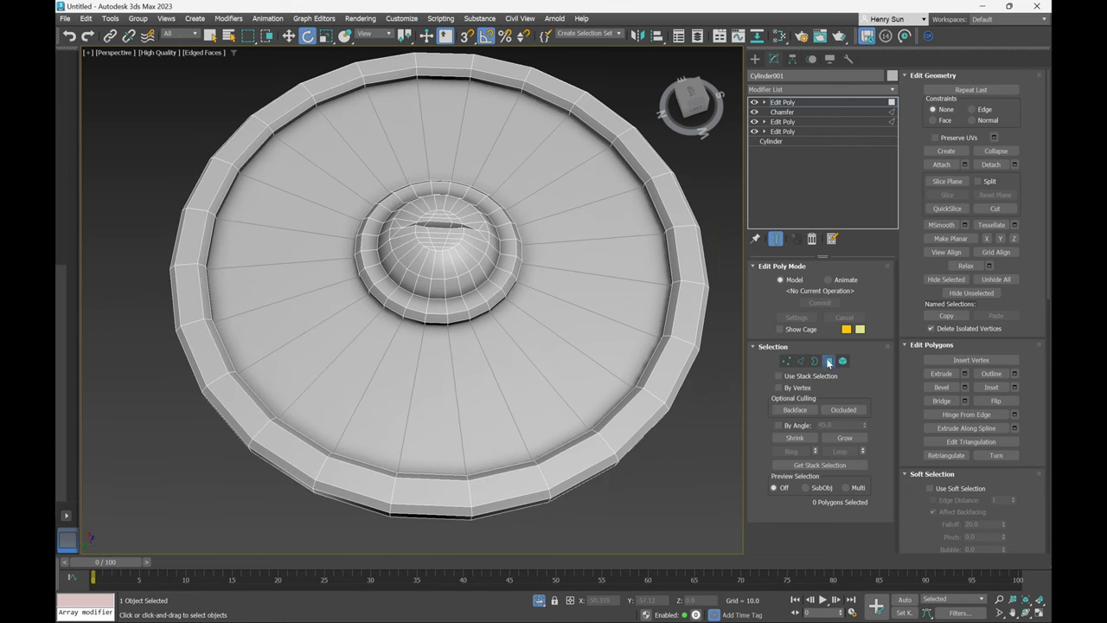
click(828, 360)
click(662, 440)
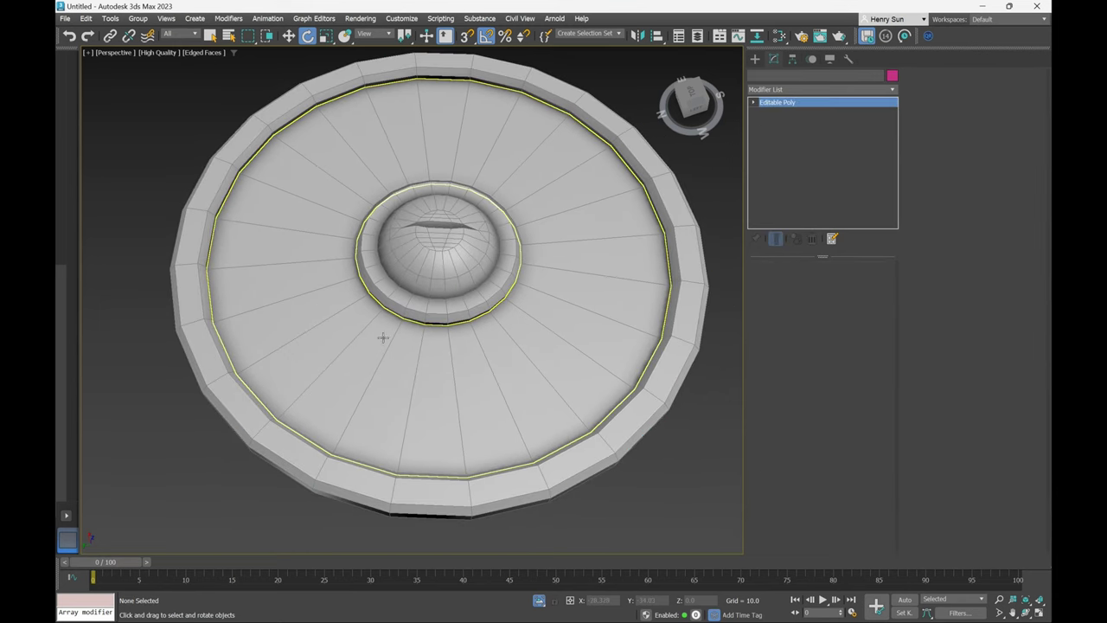
click(525, 401)
alt+middle_drag(524, 400, 522, 360)
key(w)
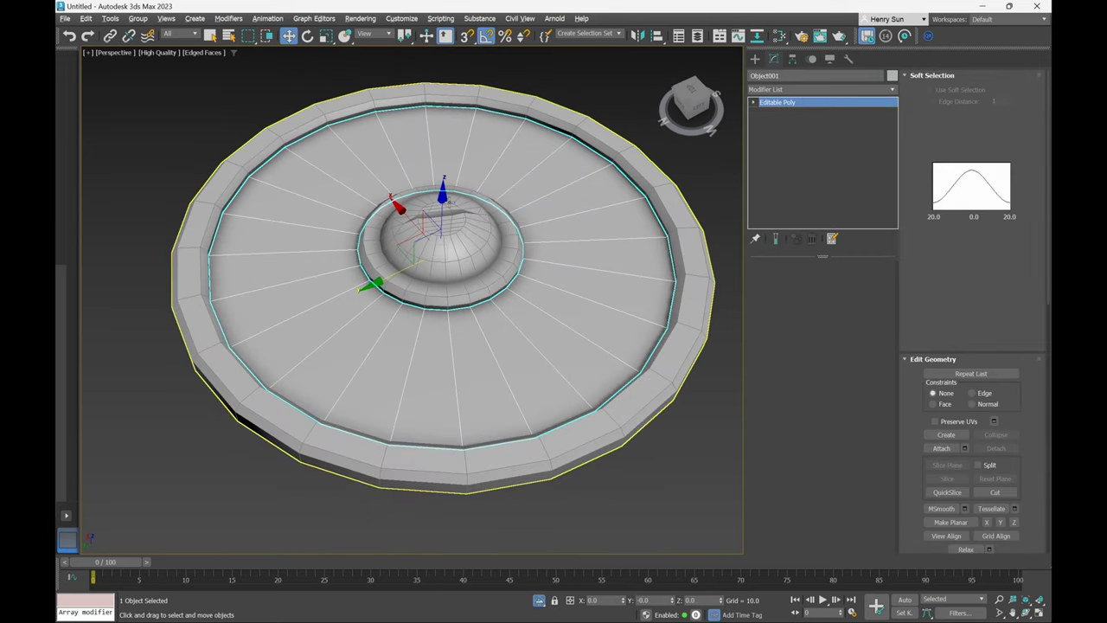
drag(442, 197, 465, 158)
alt+middle_drag(465, 158, 519, 290)
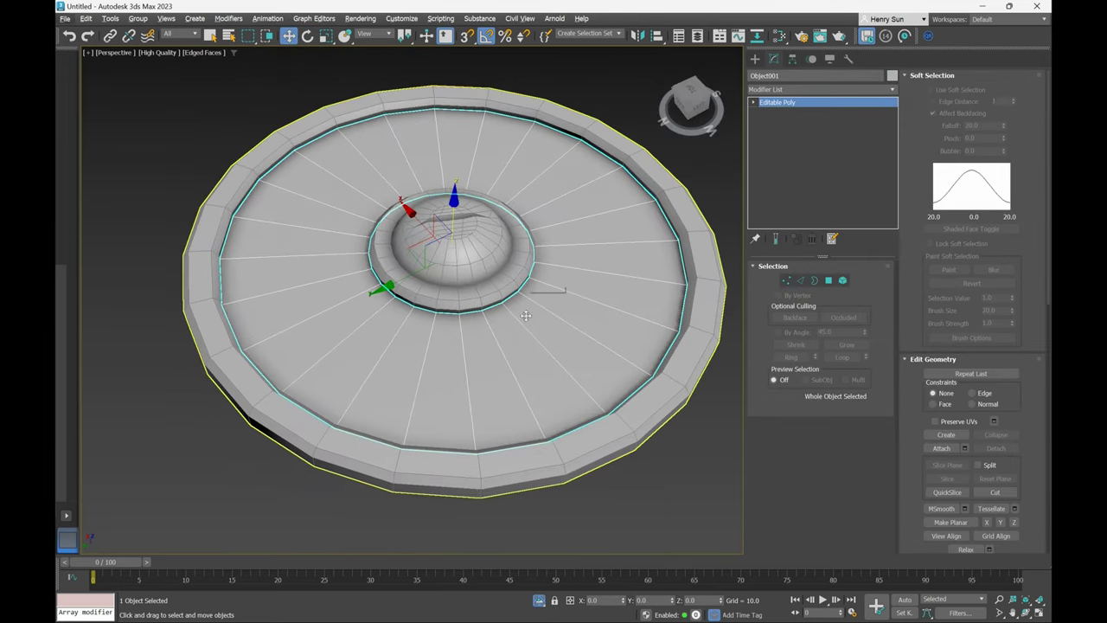
alt+middle_drag(509, 364, 512, 366)
key(alt+q)
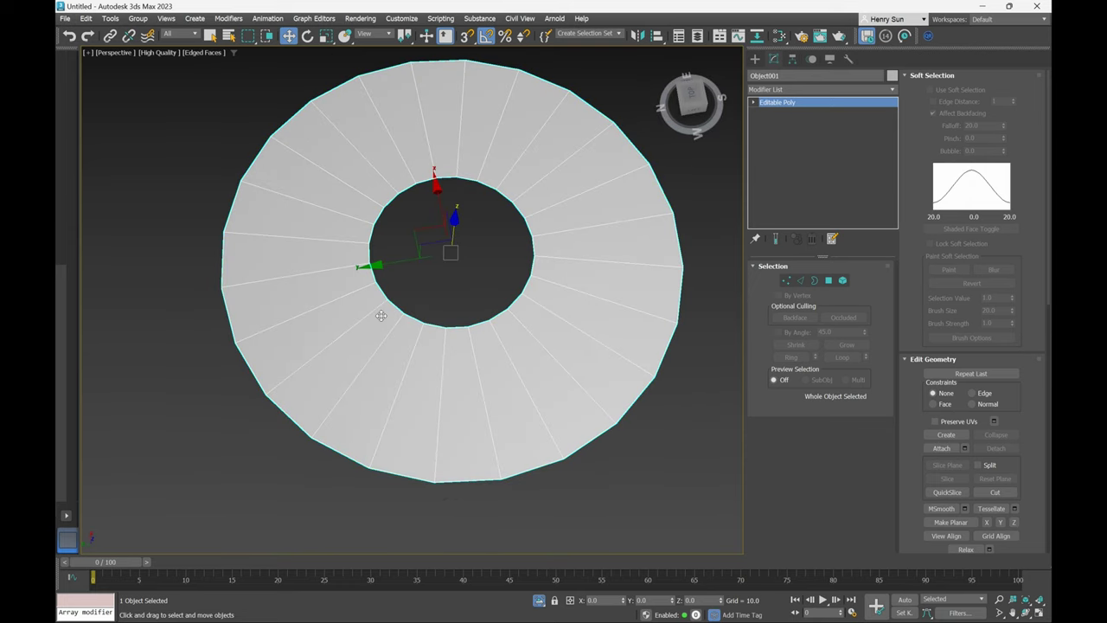
In the Top view, cut two parallel vertical lines across the ring's left part, each joining opposite outer-edge vertices.
mouse_move(462, 341)
alt+middle_down()
mouse_move(456, 321)
mouse_move(450, 355)
alt+middle_up()
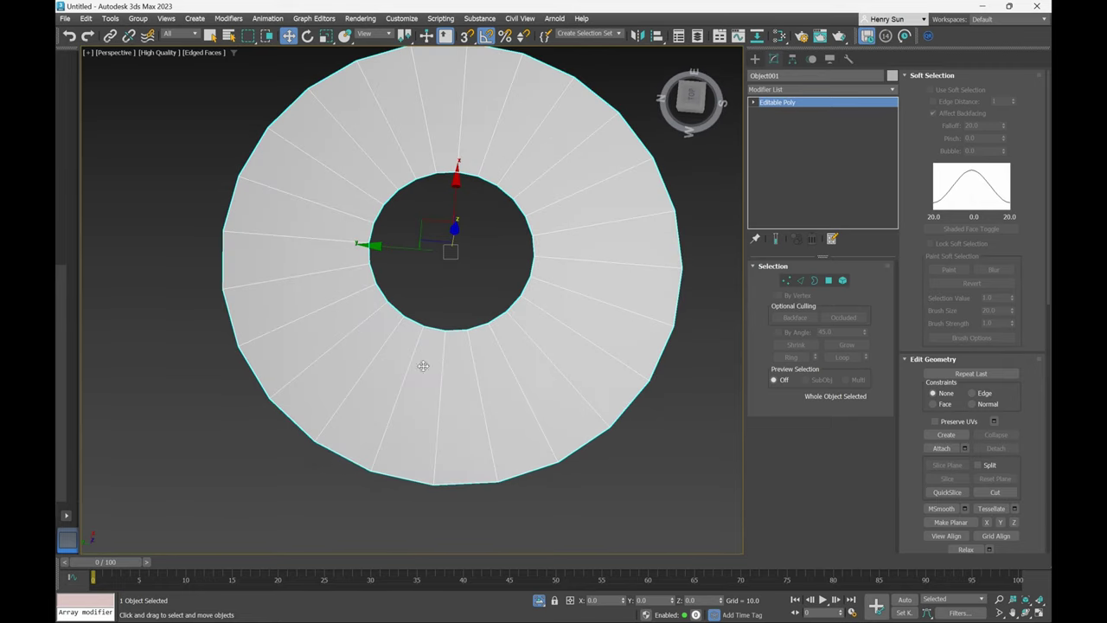
alt+middle_drag(430, 148, 425, 204)
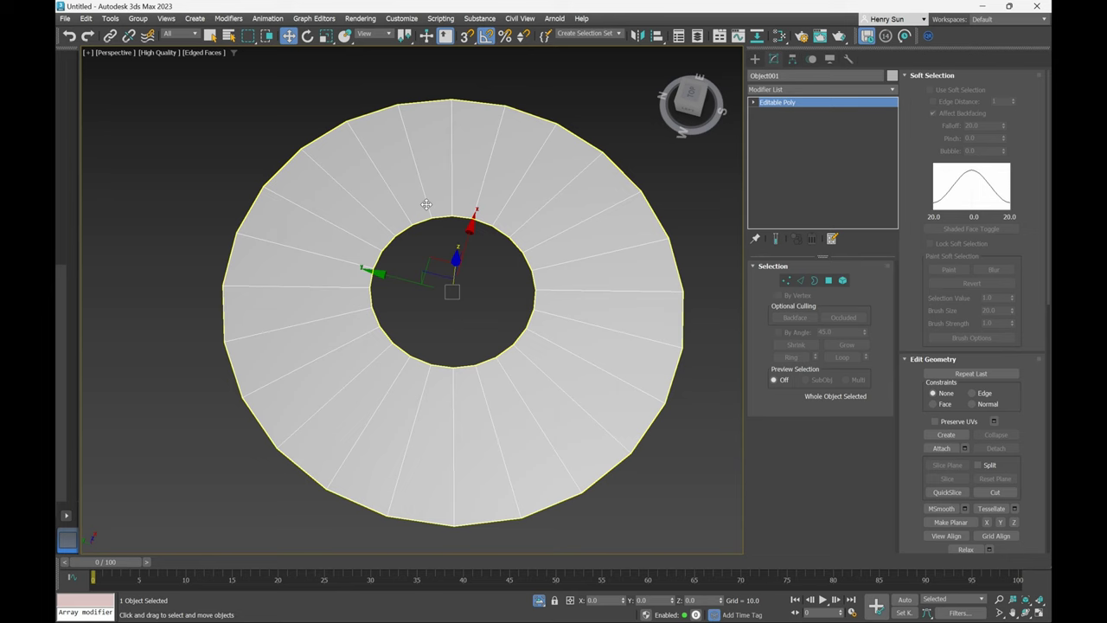
key(t)
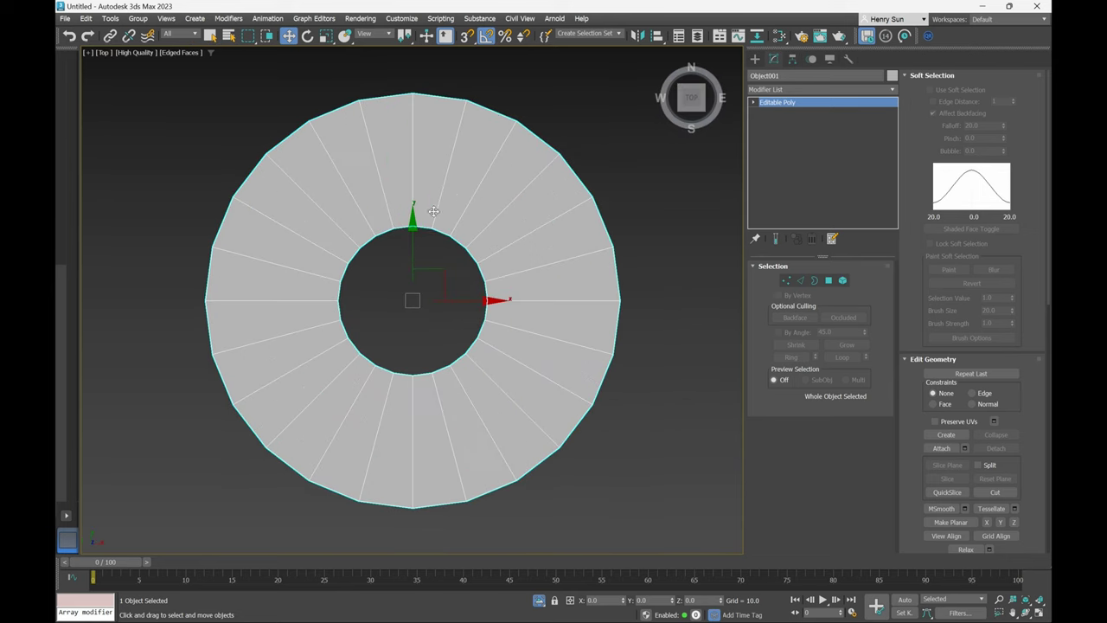
key(z)
click(785, 281)
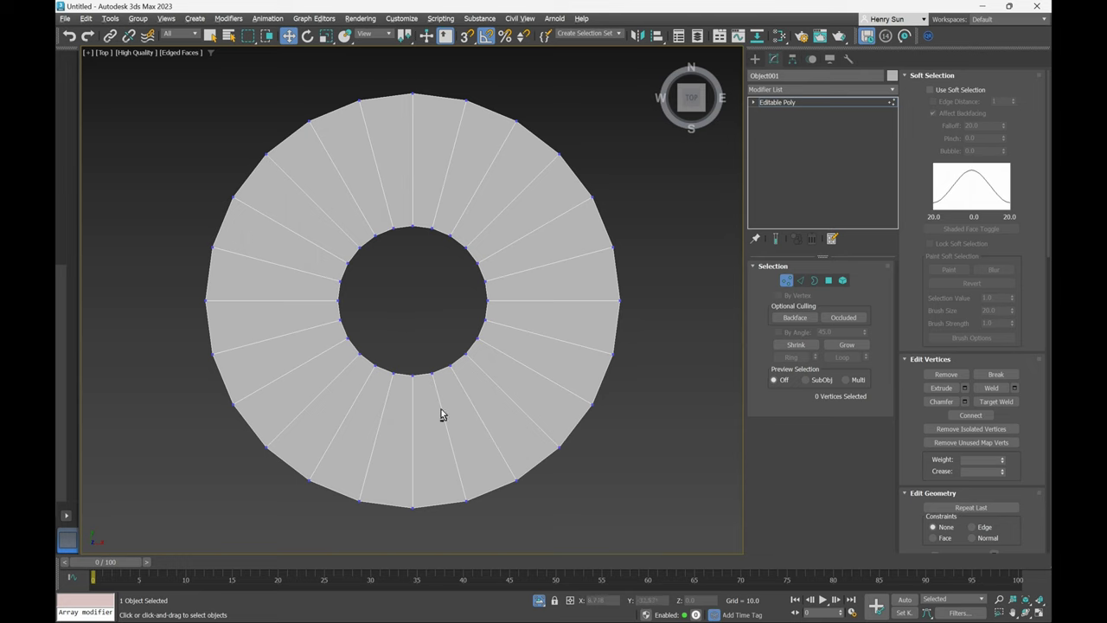
key(alt+c)
click(234, 197)
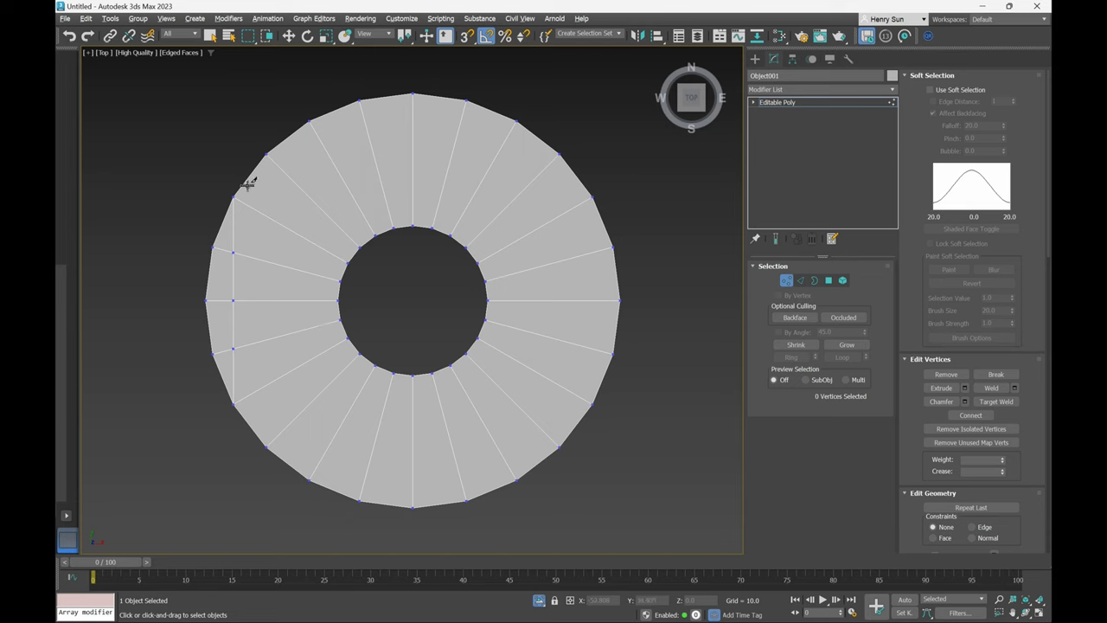
click(310, 122)
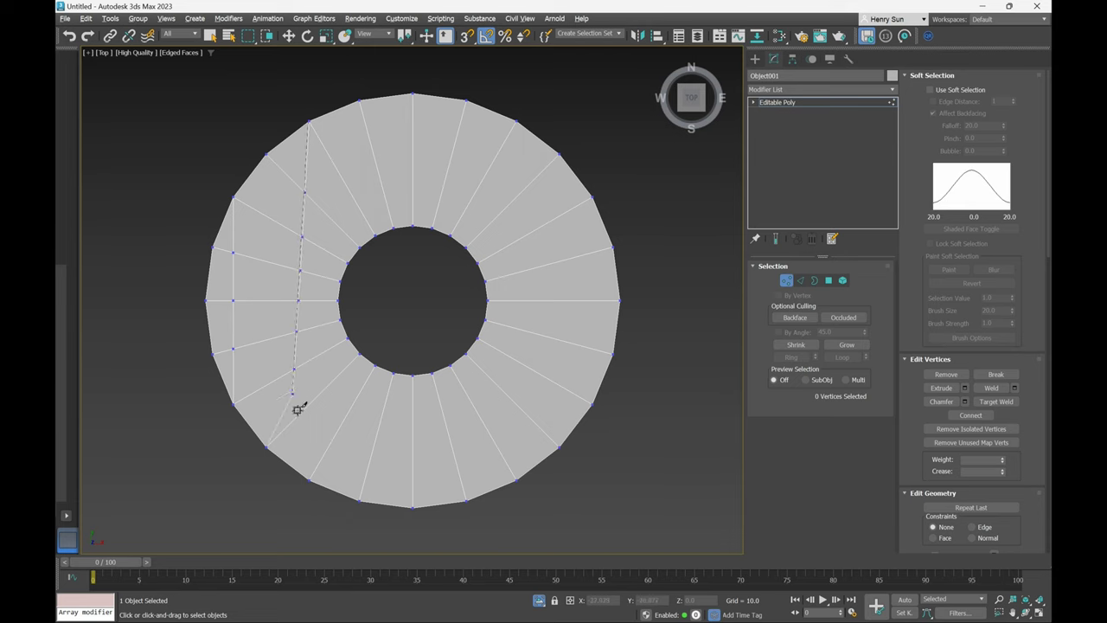
click(308, 479)
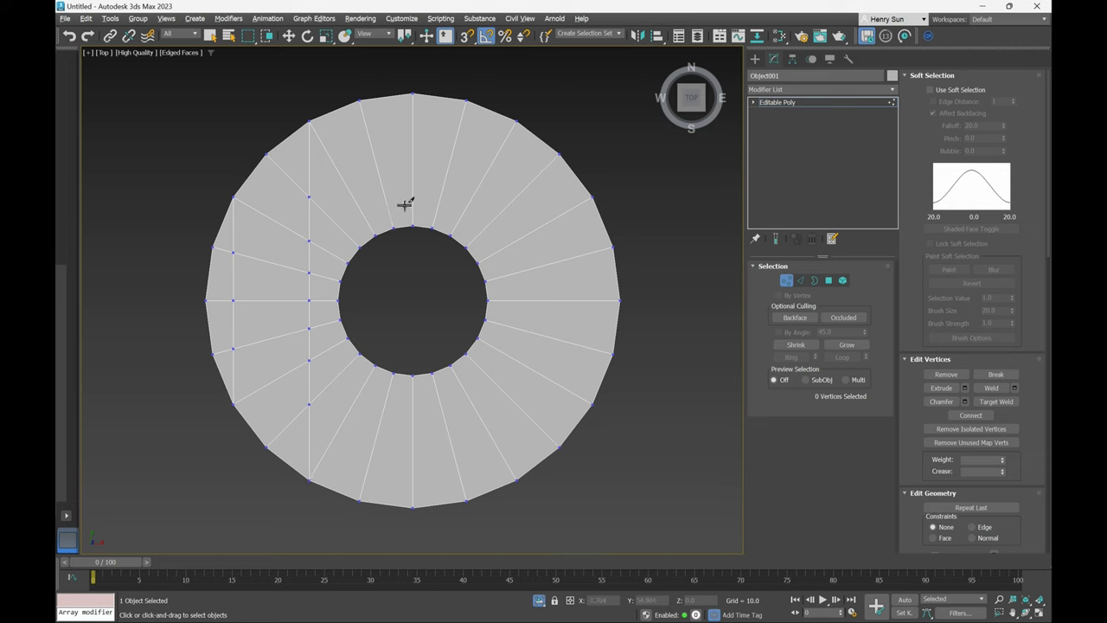
click(466, 101)
click(468, 249)
click(465, 500)
click(467, 354)
right_click(467, 99)
key(ctrl+z)
click(465, 104)
key(ctrl+z)
Cut two parallel vertical lines across the ring's right part, each joining opposite outer-edge vertices to mirror the left cuts.
click(516, 121)
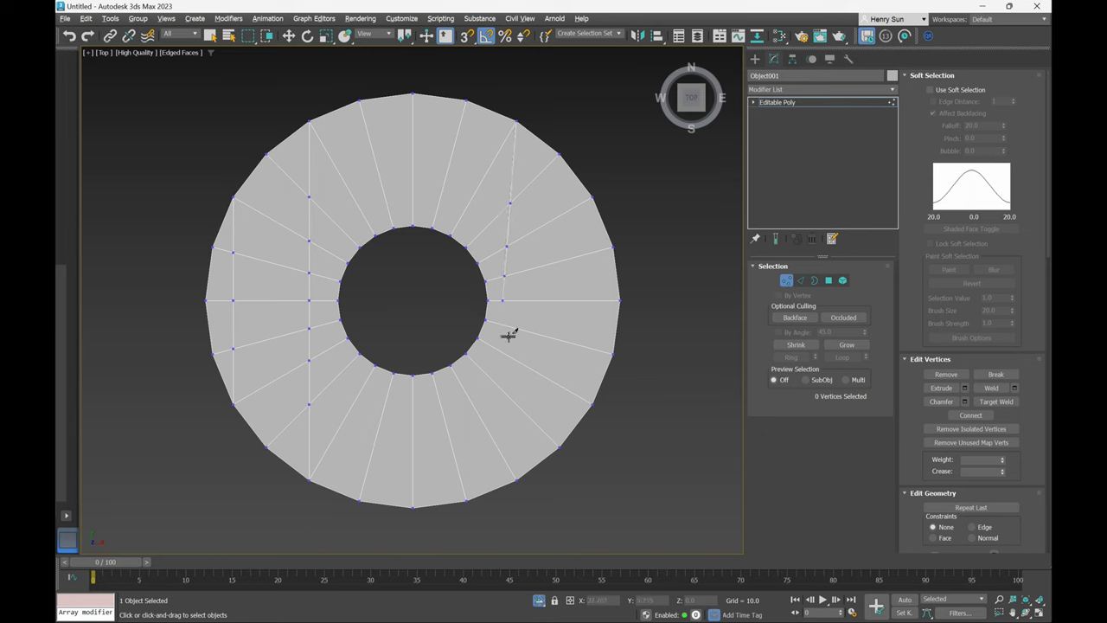
click(517, 477)
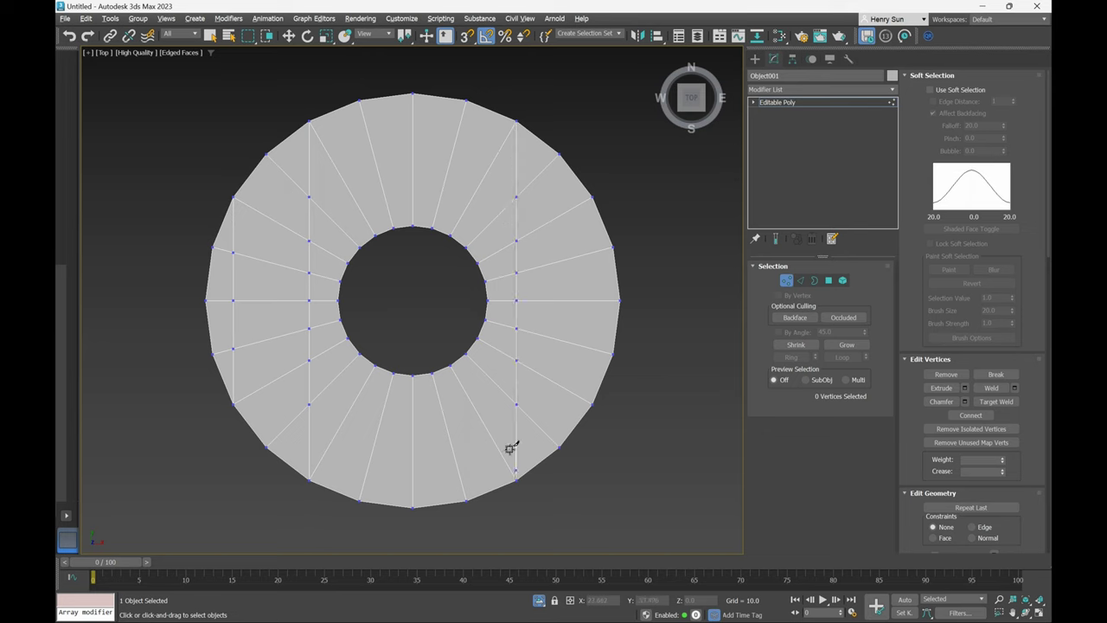
click(592, 197)
click(592, 401)
key(w)
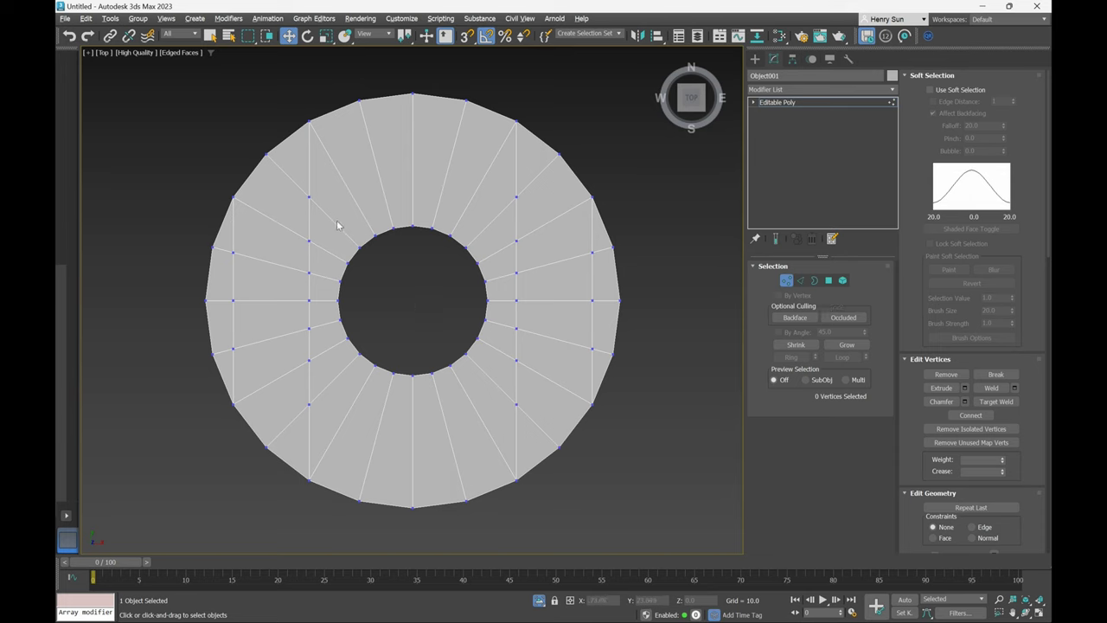
Select all vertices around the ring's inner hole and weld them into one centre vertex by raising the weld threshold.
drag(327, 220, 497, 394)
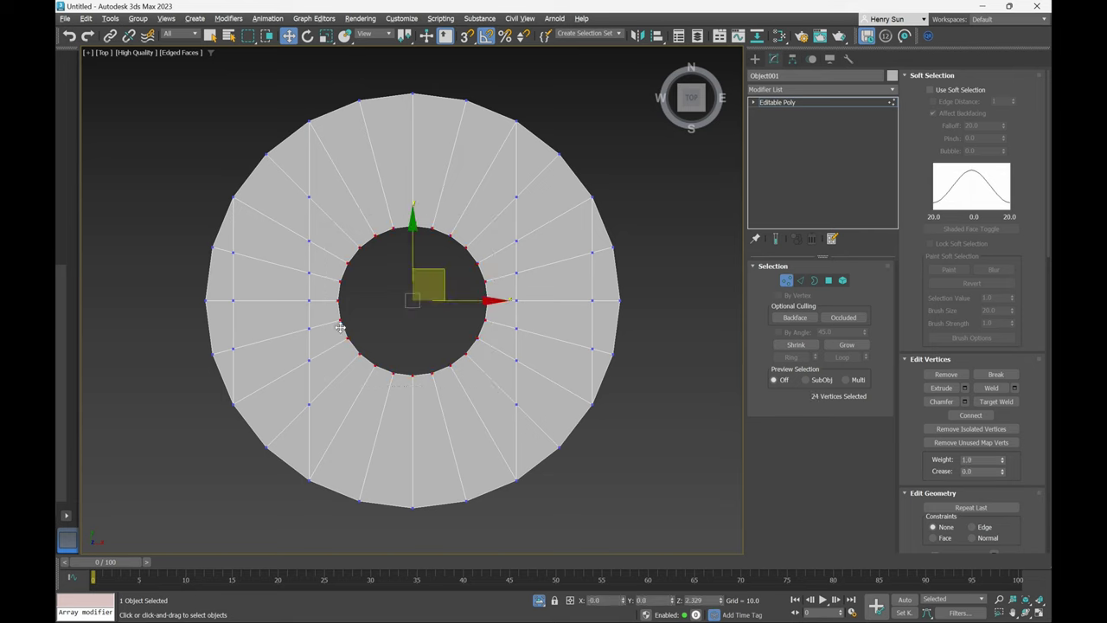
right_click(461, 250)
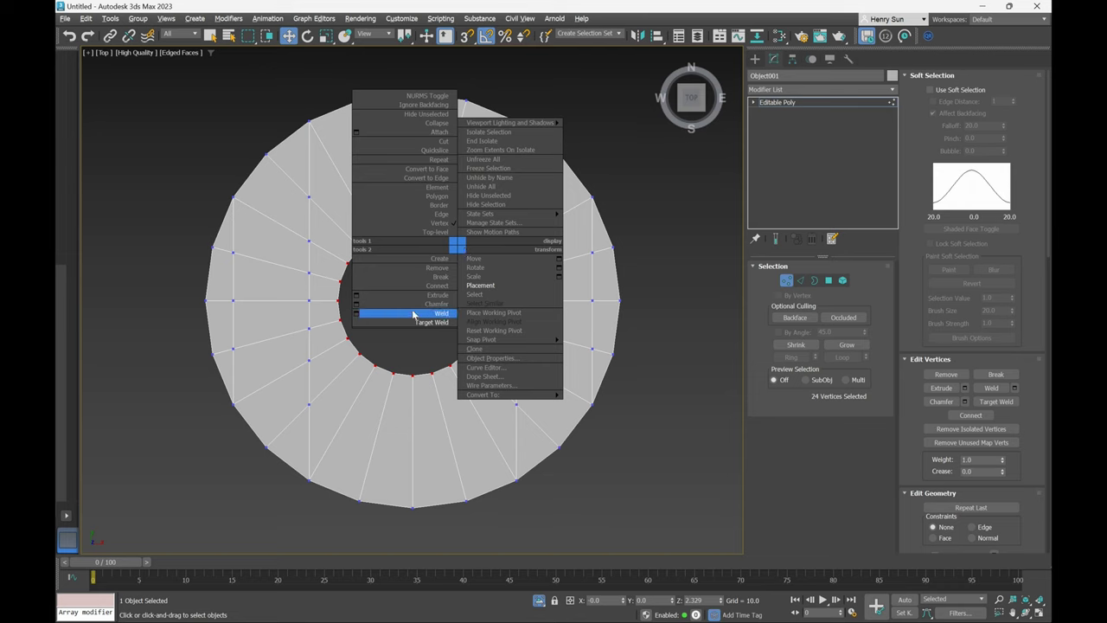
click(358, 315)
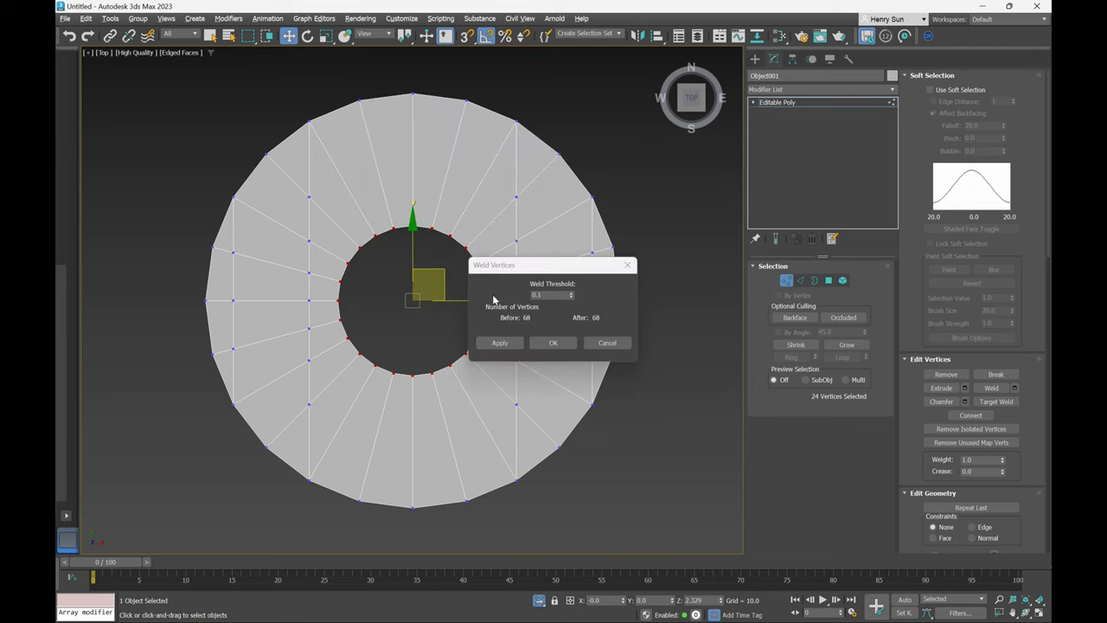
drag(554, 270, 667, 472)
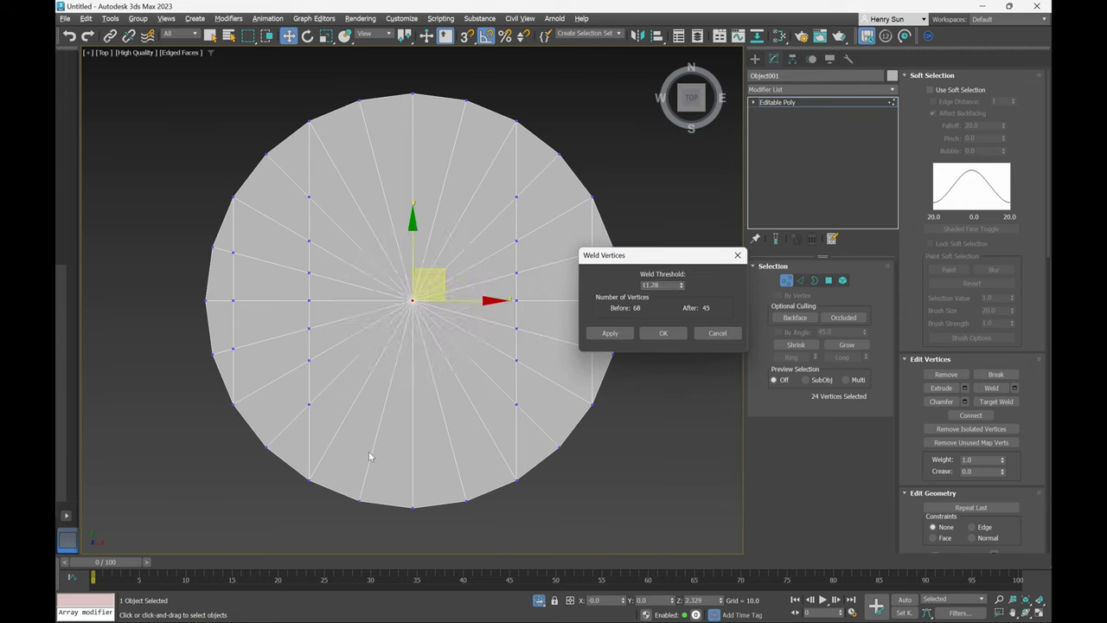
click(664, 333)
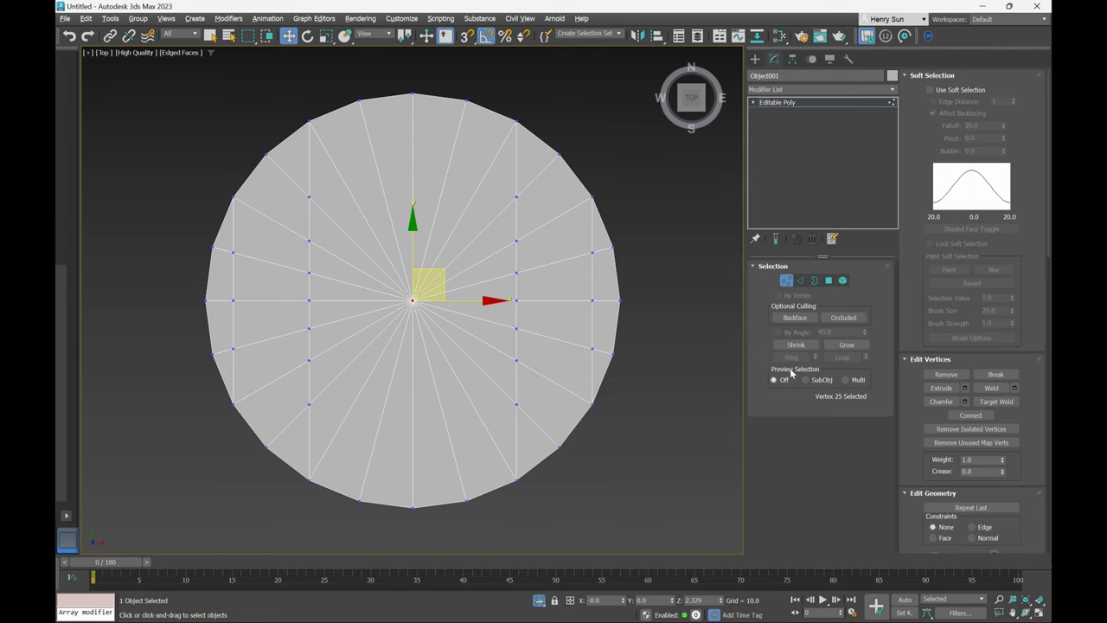
Select every second radial spoke around the disc, keeping those that meet the cut lines' ends, and remove them together with their vertices.
click(802, 281)
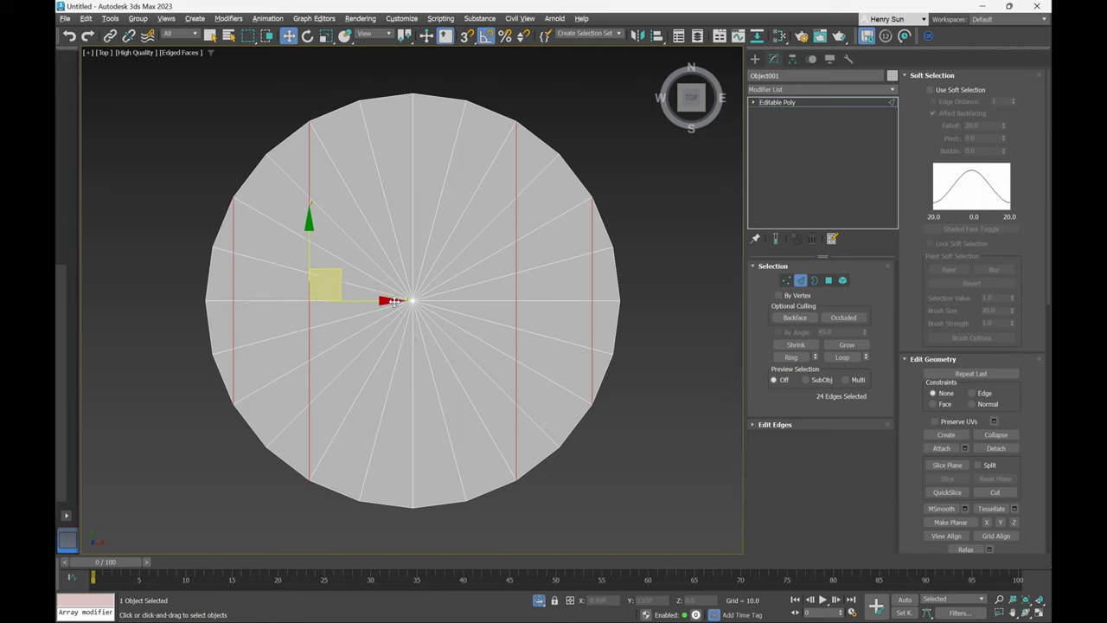
click(263, 340)
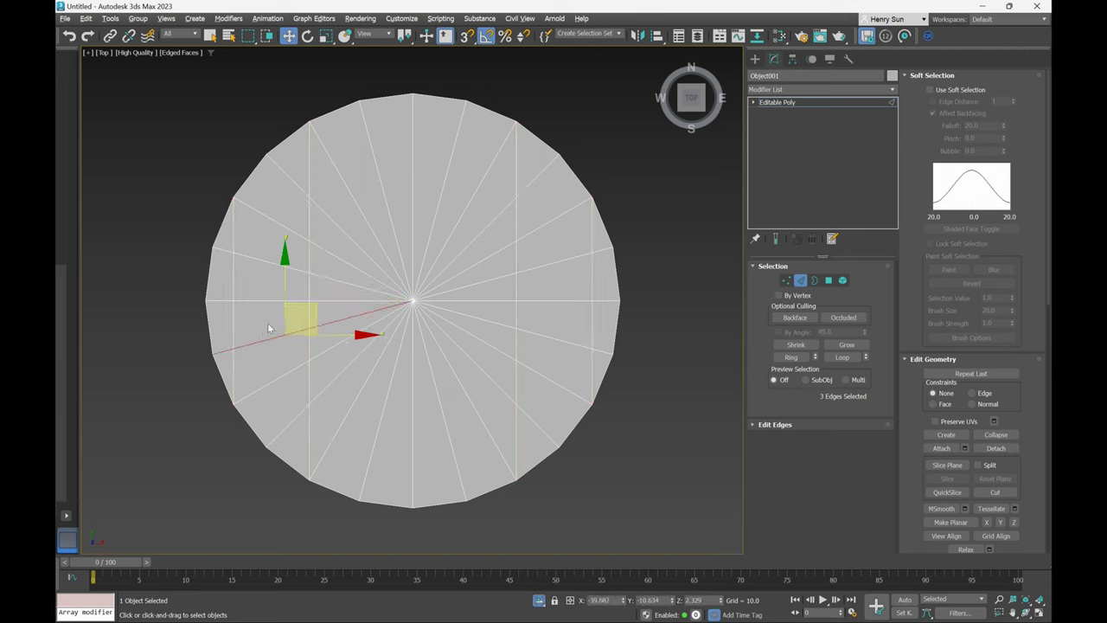
ctrl+click(270, 263)
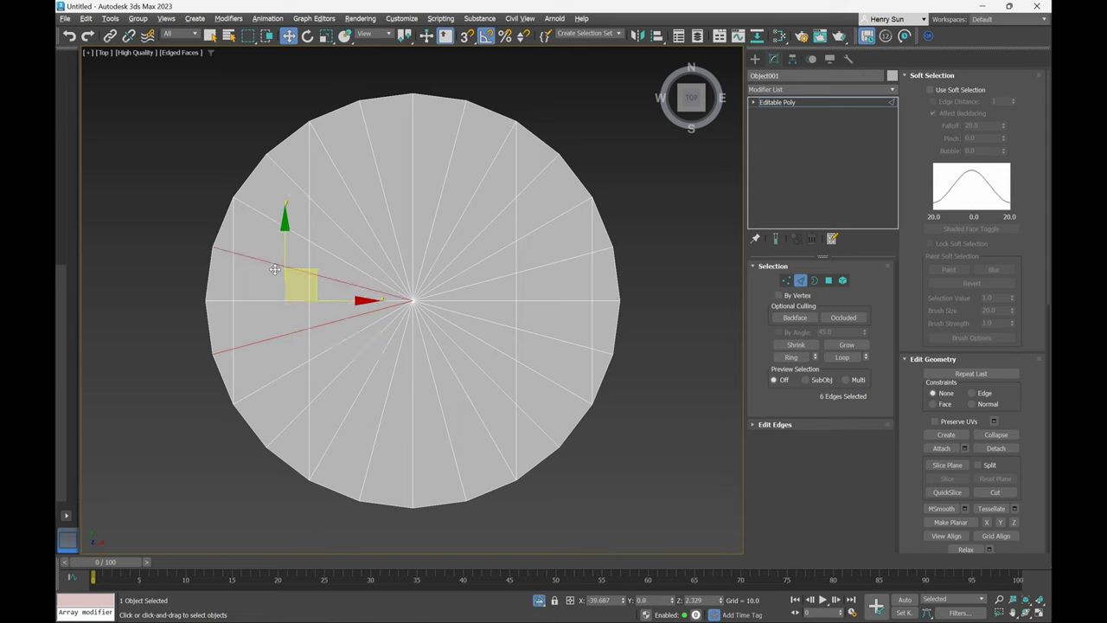
ctrl+click(338, 223)
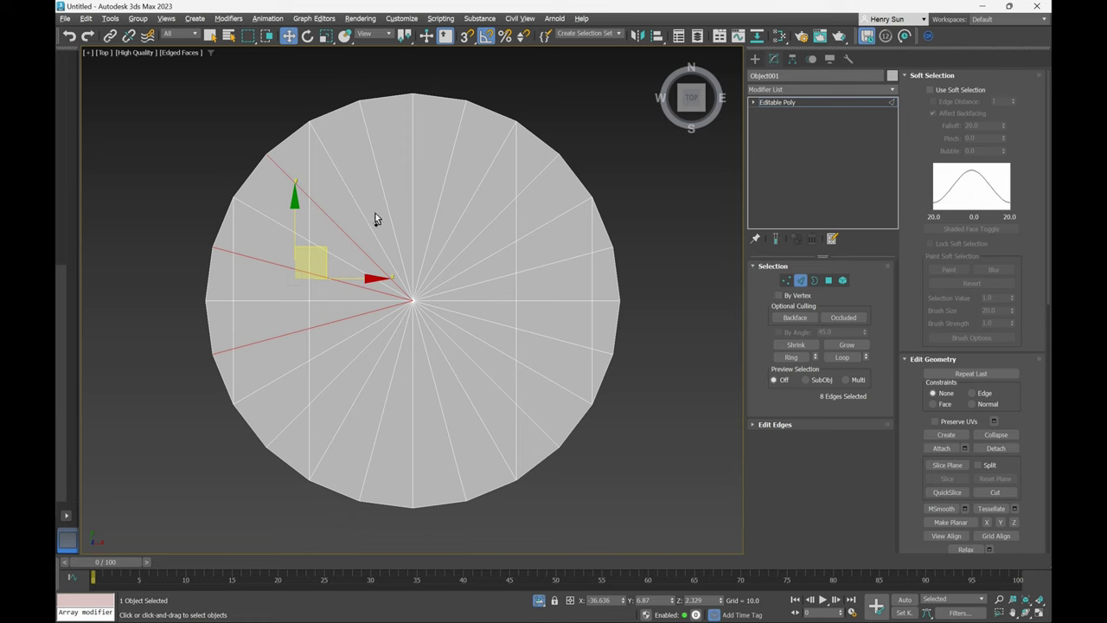
ctrl+click(378, 178)
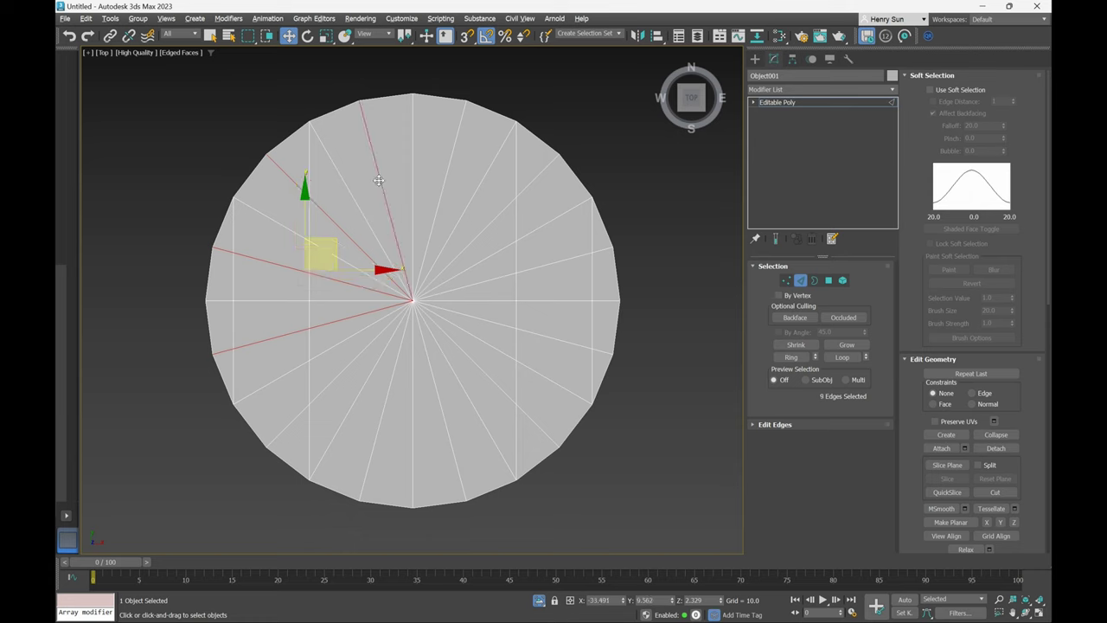
ctrl+click(451, 156)
ctrl+click(534, 175)
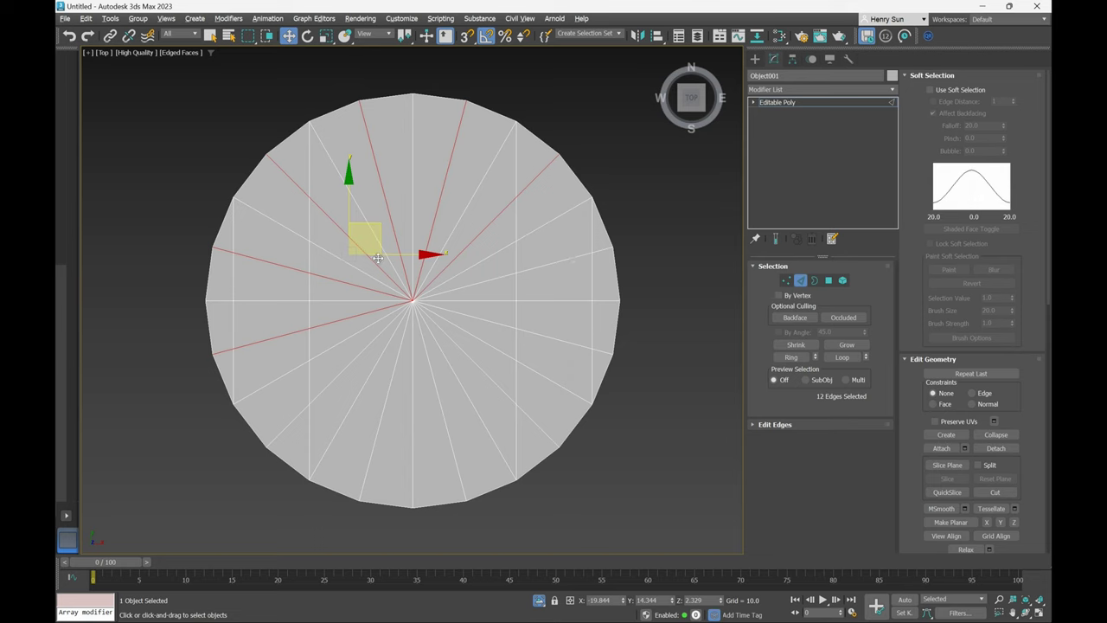
ctrl+click(545, 271)
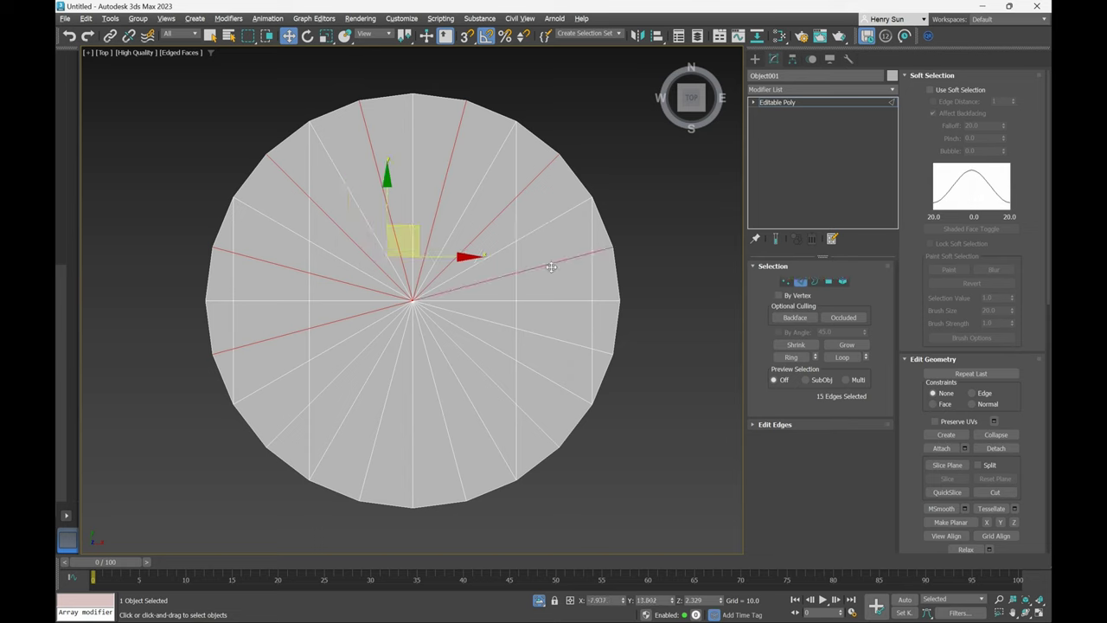
ctrl+click(341, 376)
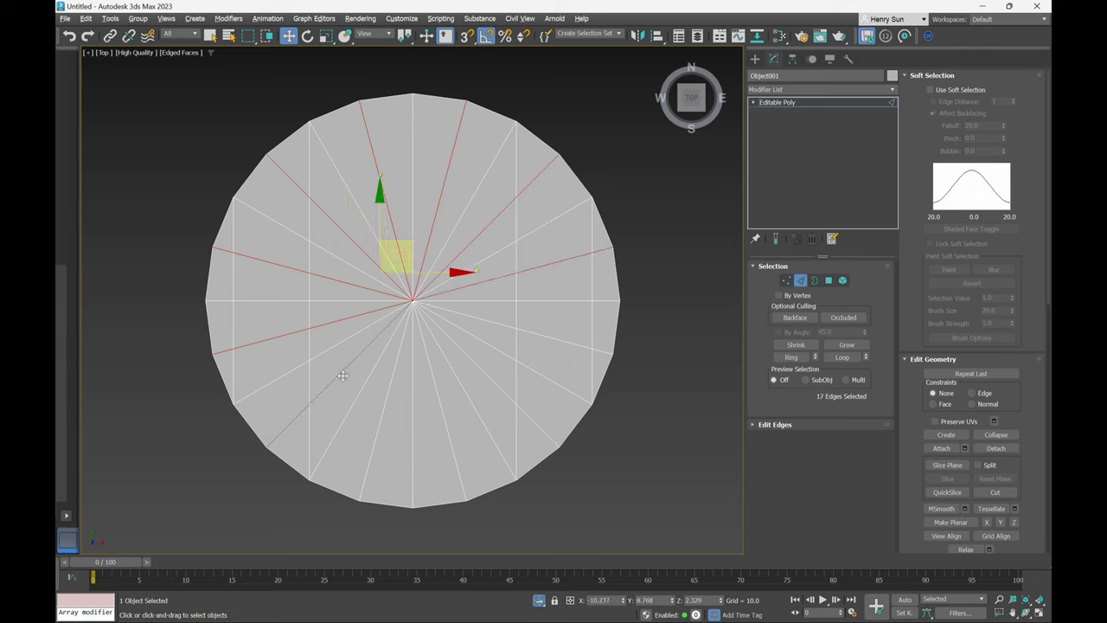
ctrl+click(385, 413)
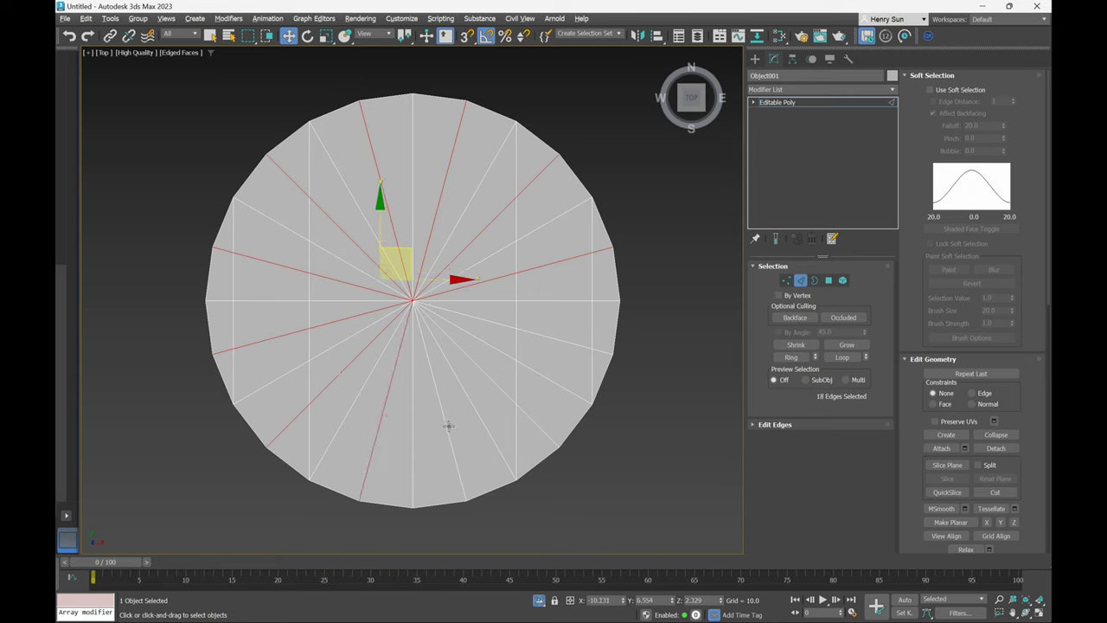
ctrl+click(448, 426)
ctrl+click(527, 419)
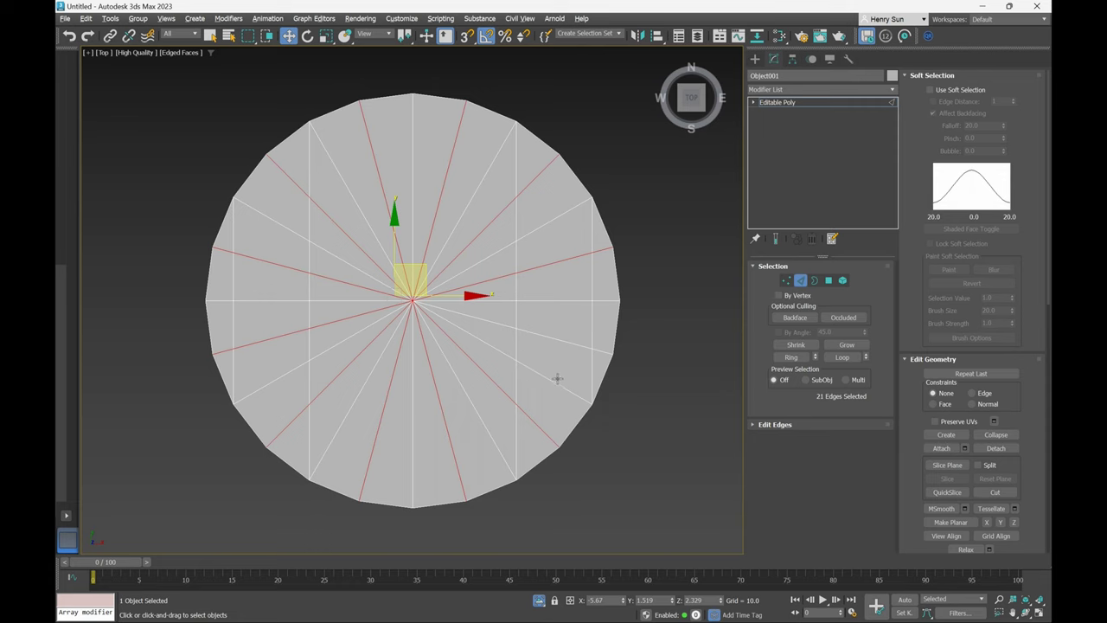
ctrl+click(564, 340)
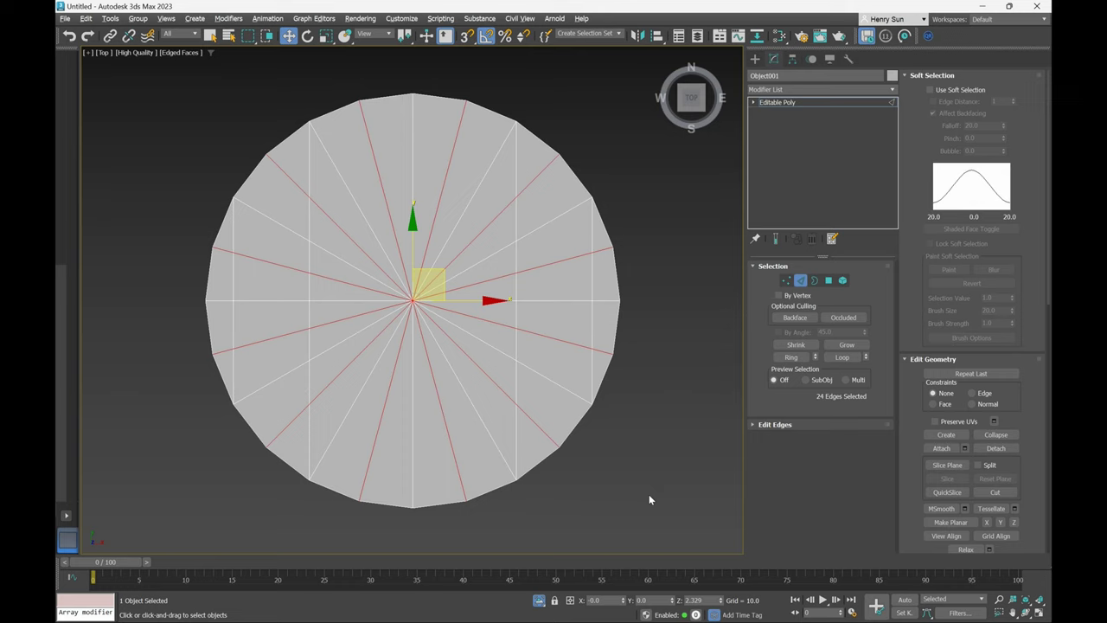
key(ctrl+BackSpace)
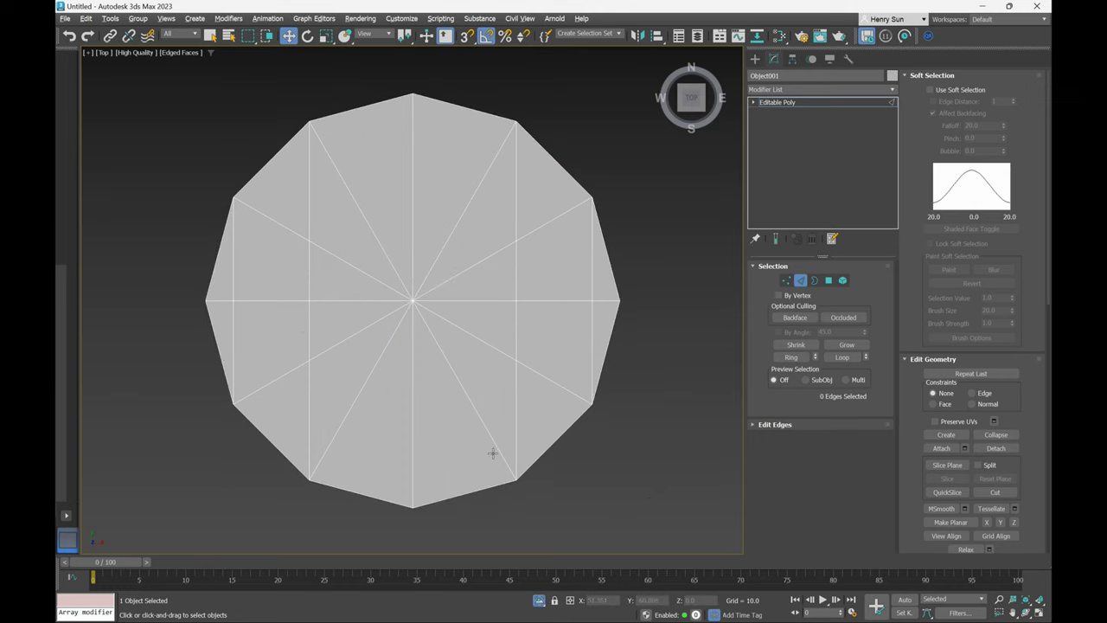
double_click(333, 257)
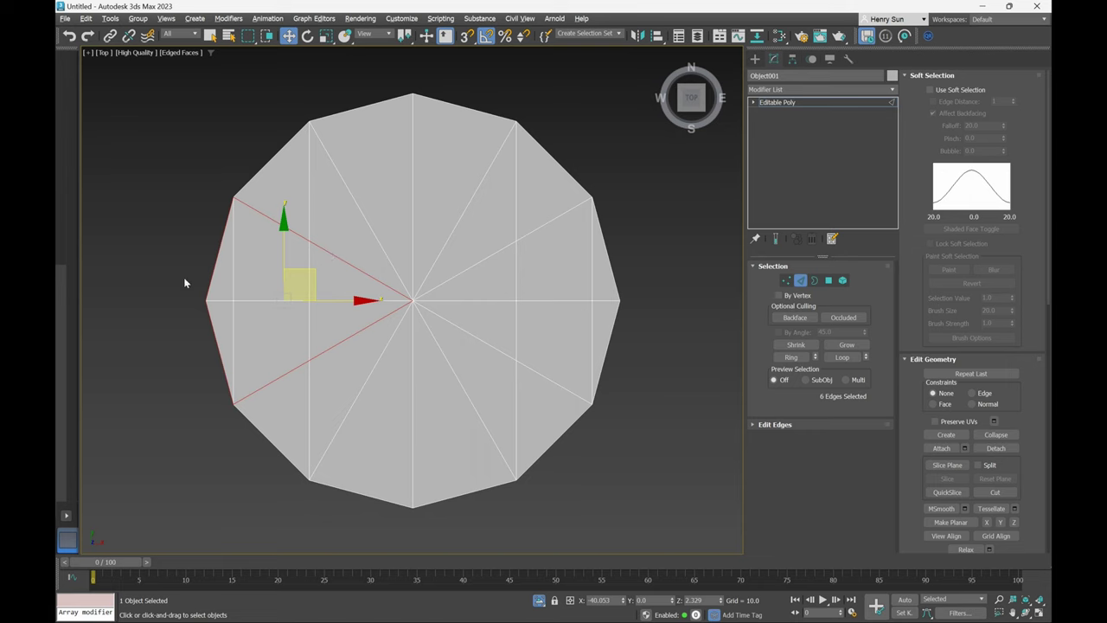
key(1)
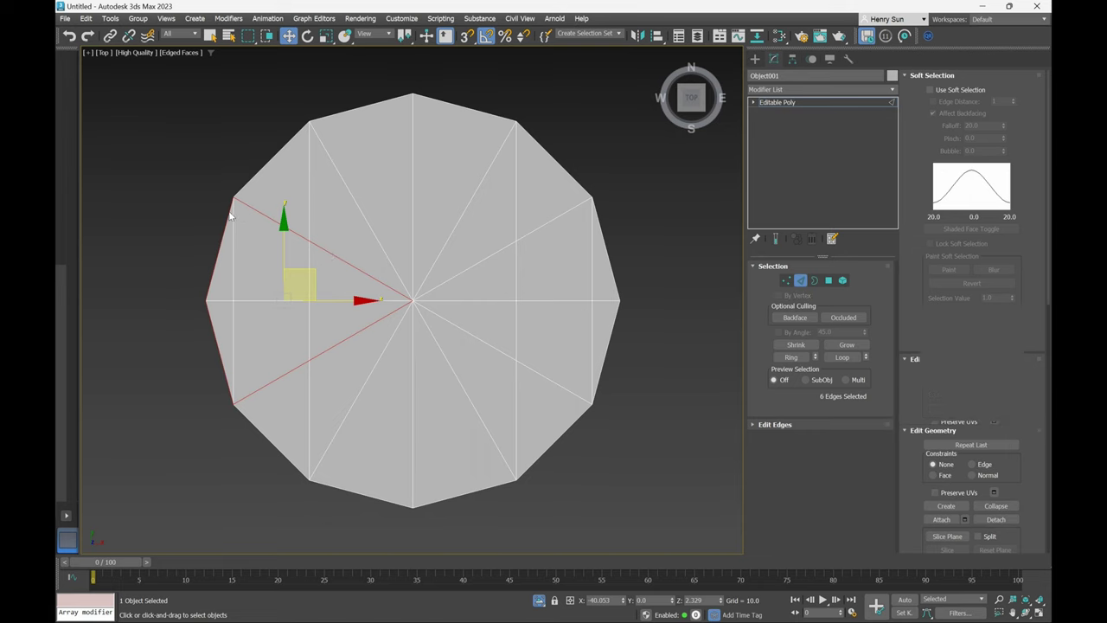
scroll(238, 194, up, 6)
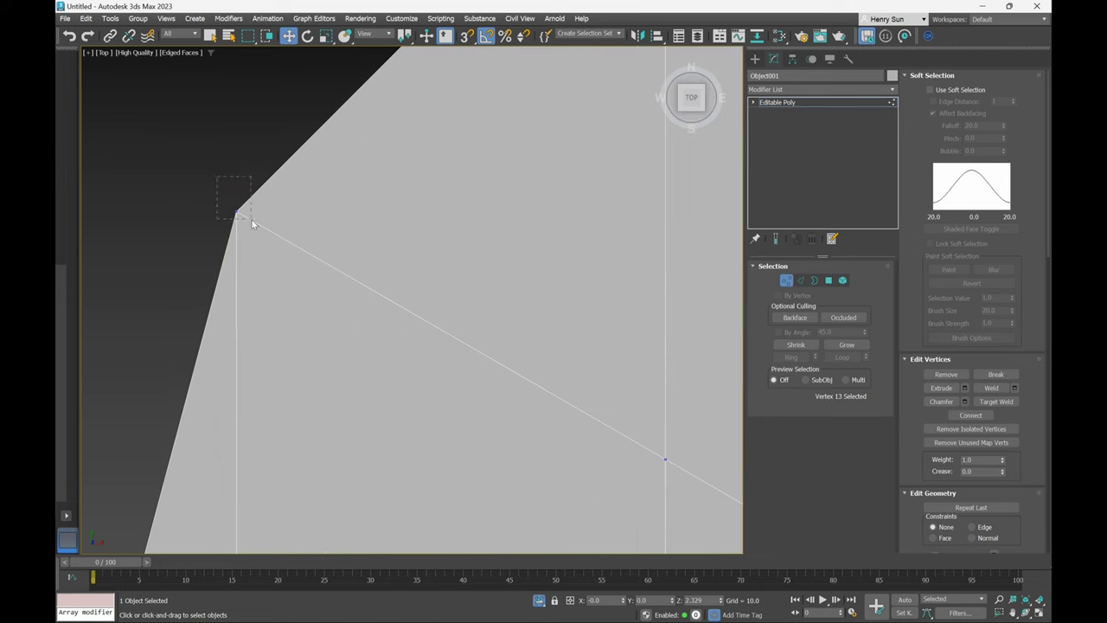
scroll(252, 220, down, 6)
Select the four shallow diagonal spokes, including both segments of each, and remove them from the disc.
key(2)
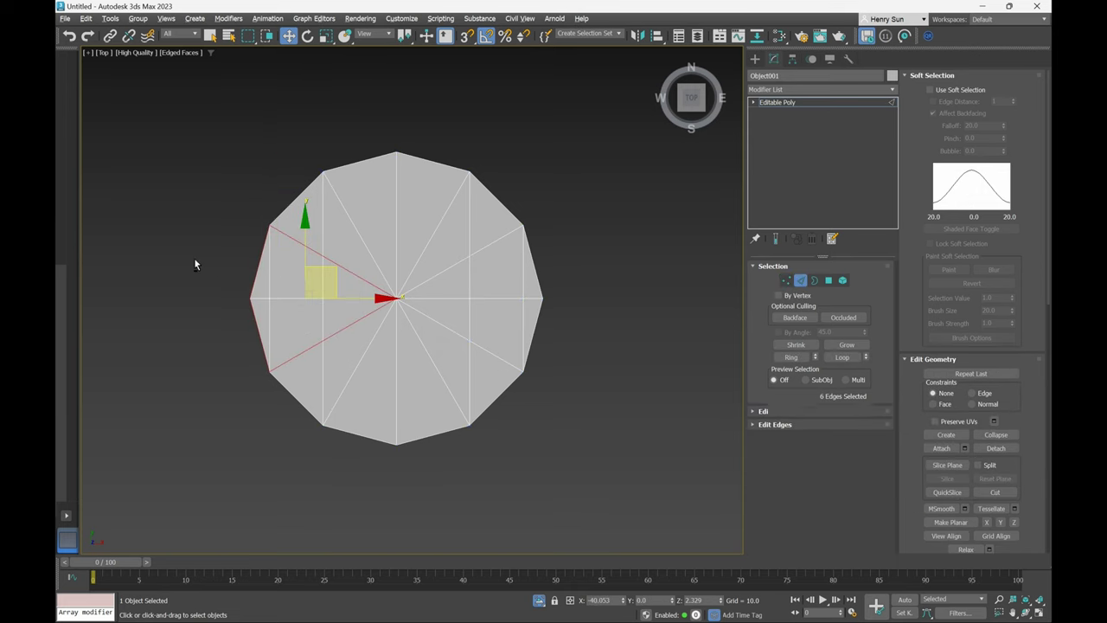
click(290, 240)
ctrl+click(350, 272)
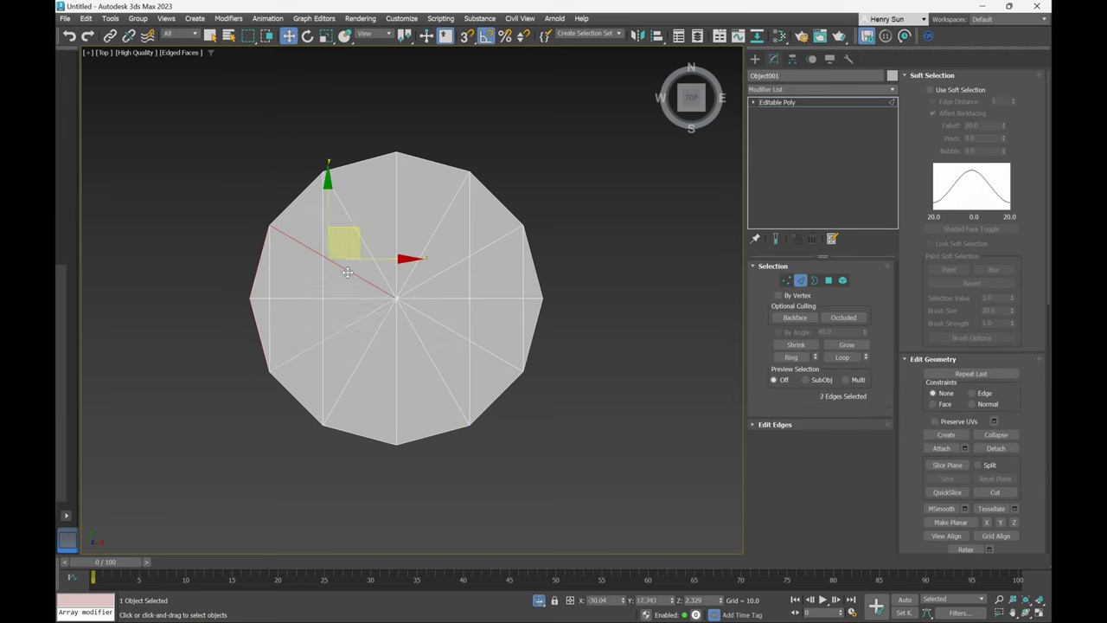
ctrl+click(347, 324)
ctrl+click(304, 354)
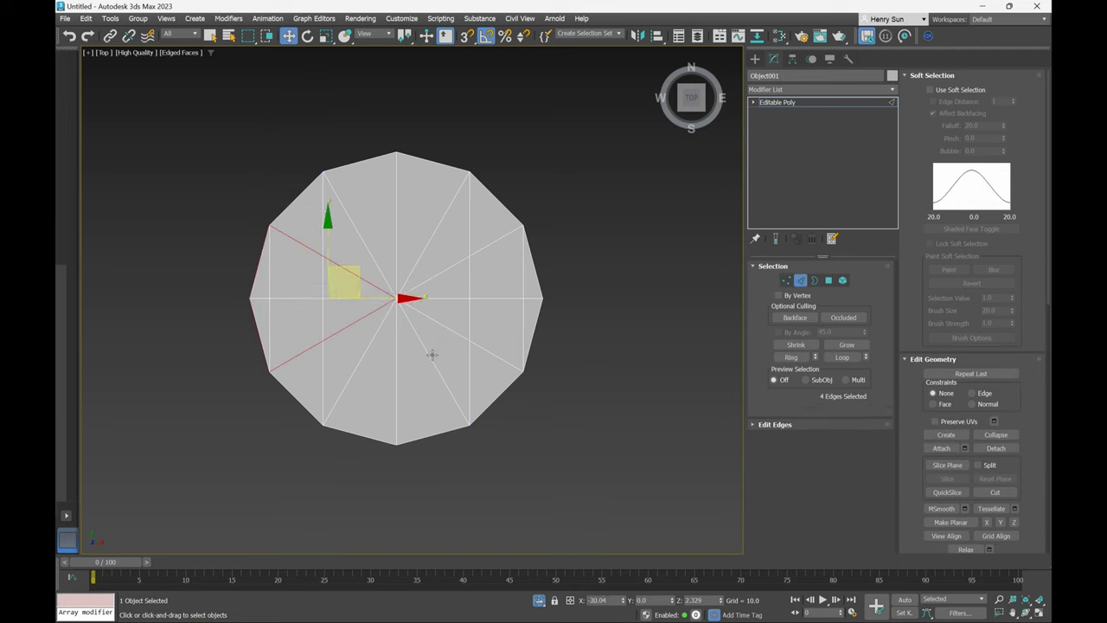
ctrl+click(435, 326)
ctrl+click(507, 329)
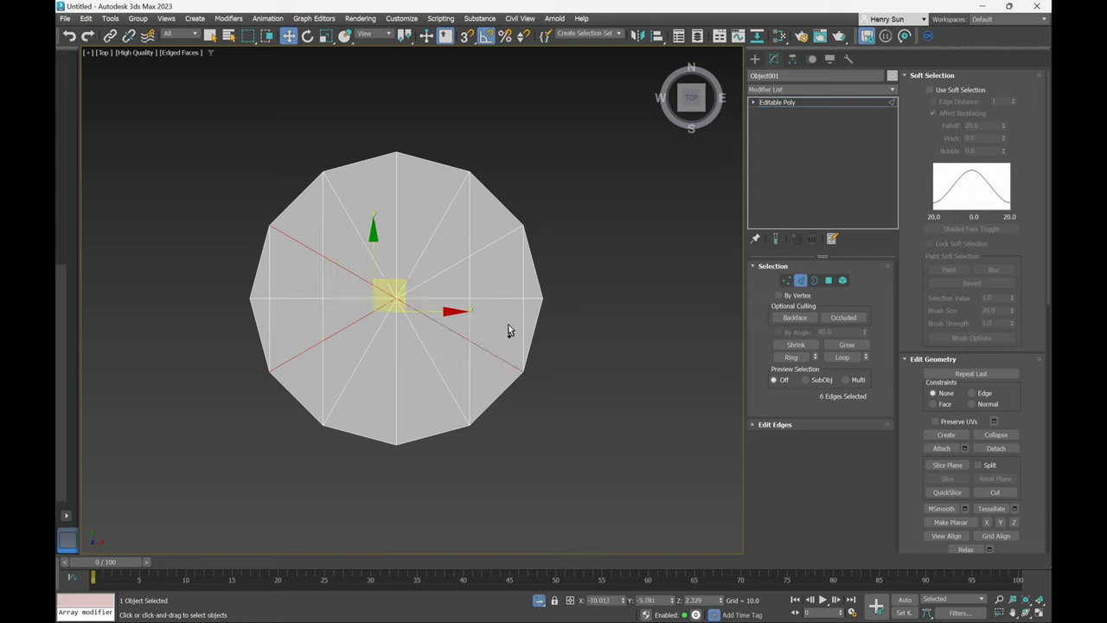
ctrl+click(490, 240)
ctrl+click(453, 264)
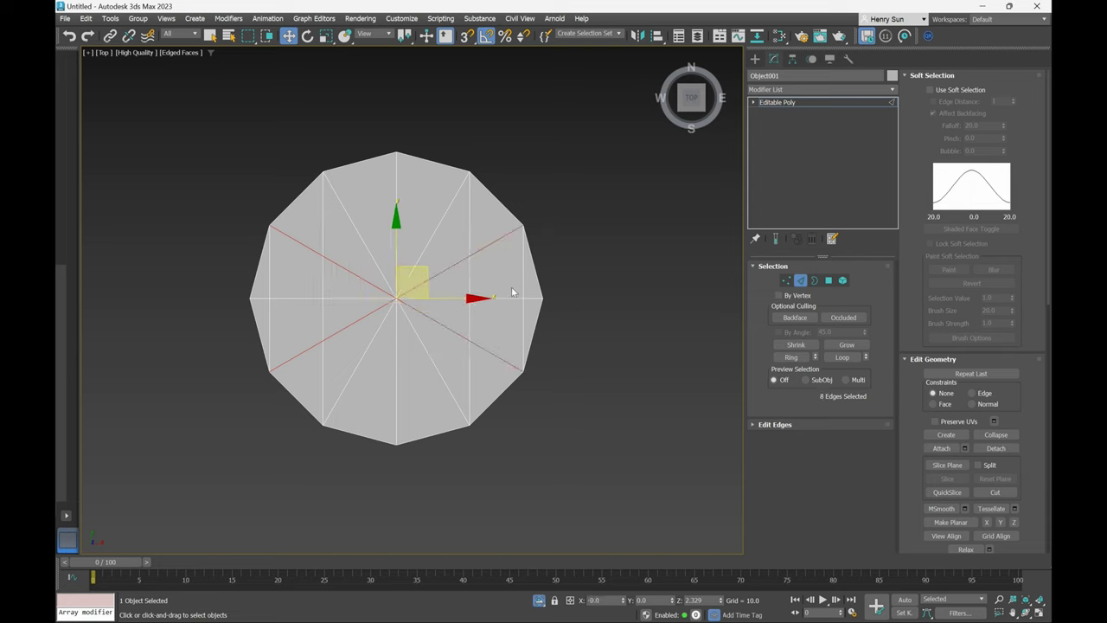
click(512, 289)
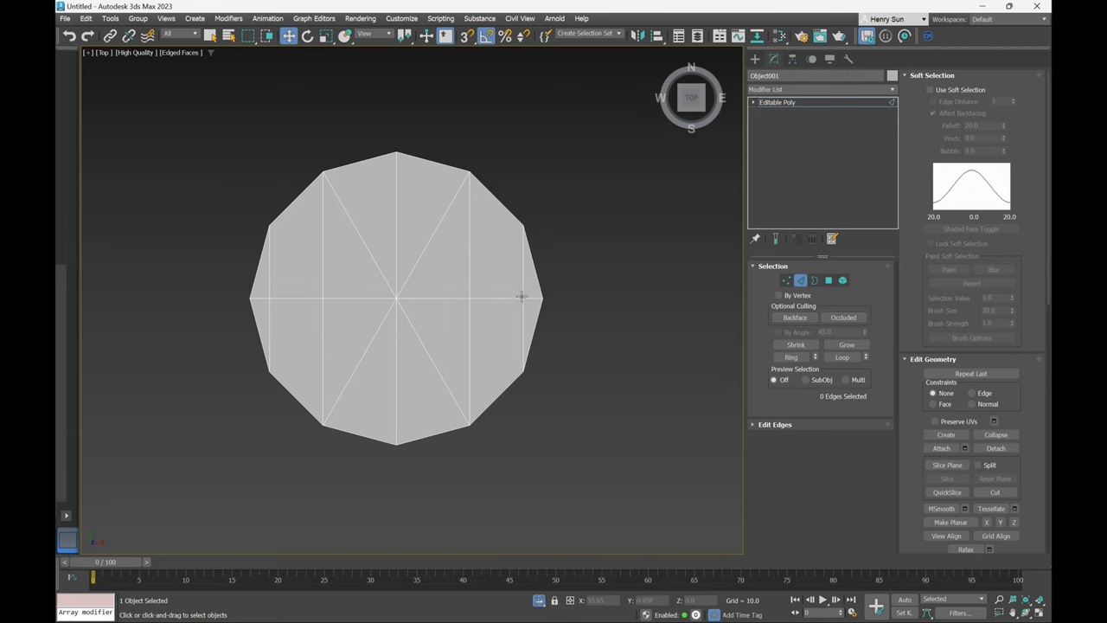
Select the four remaining steep diagonal spokes and remove them, leaving only the vertical board lines and the horizontal centre line.
click(362, 238)
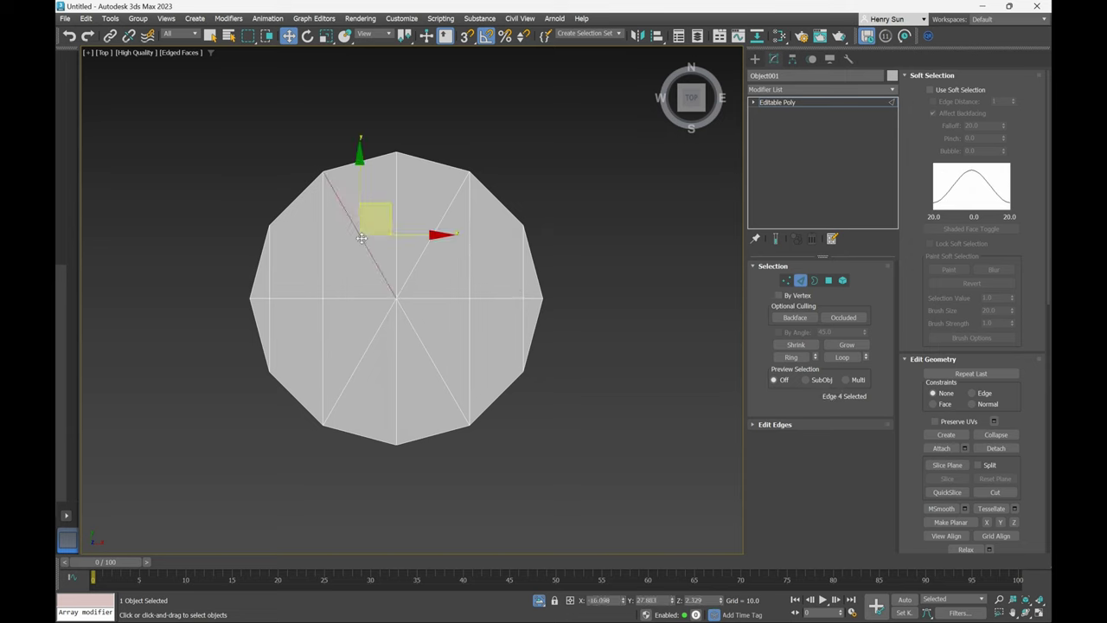
ctrl+click(419, 338)
ctrl+click(362, 364)
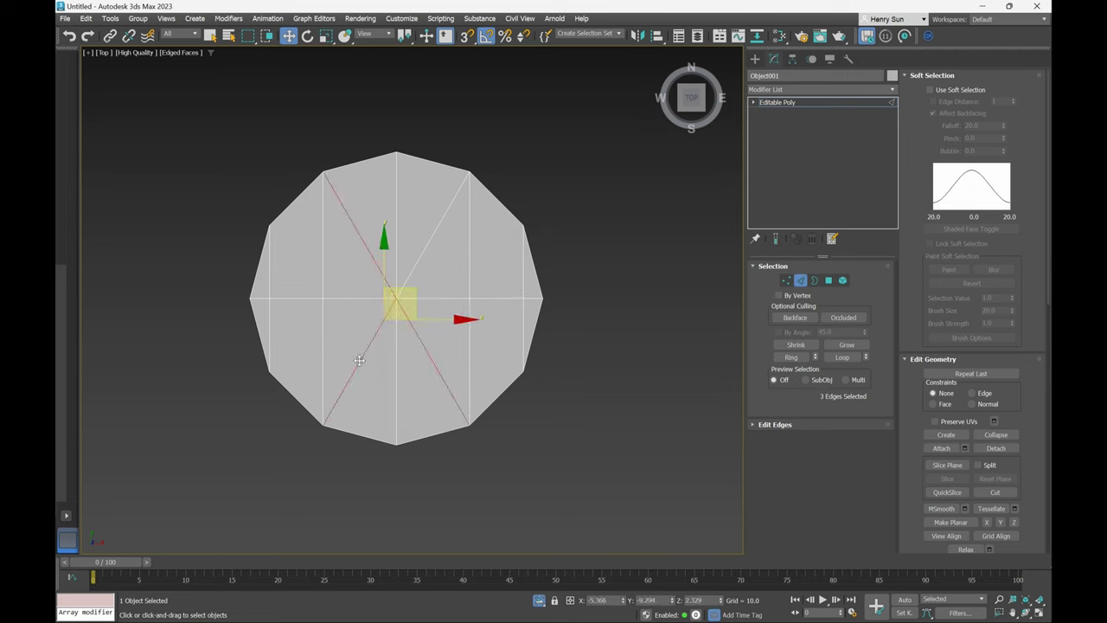
ctrl+click(430, 250)
key(BackSpace)
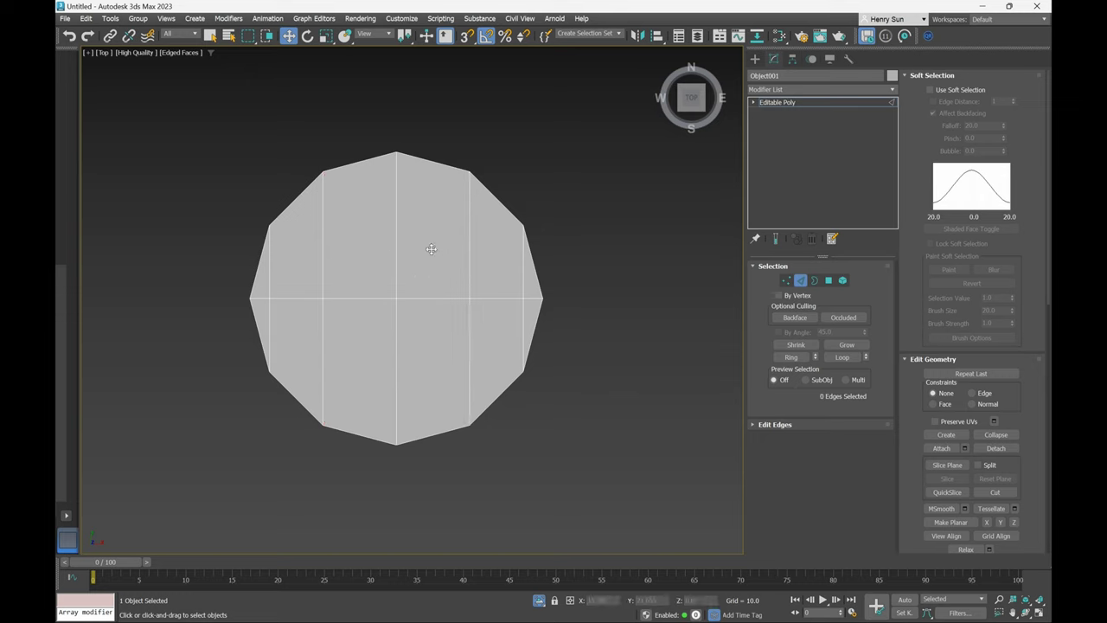
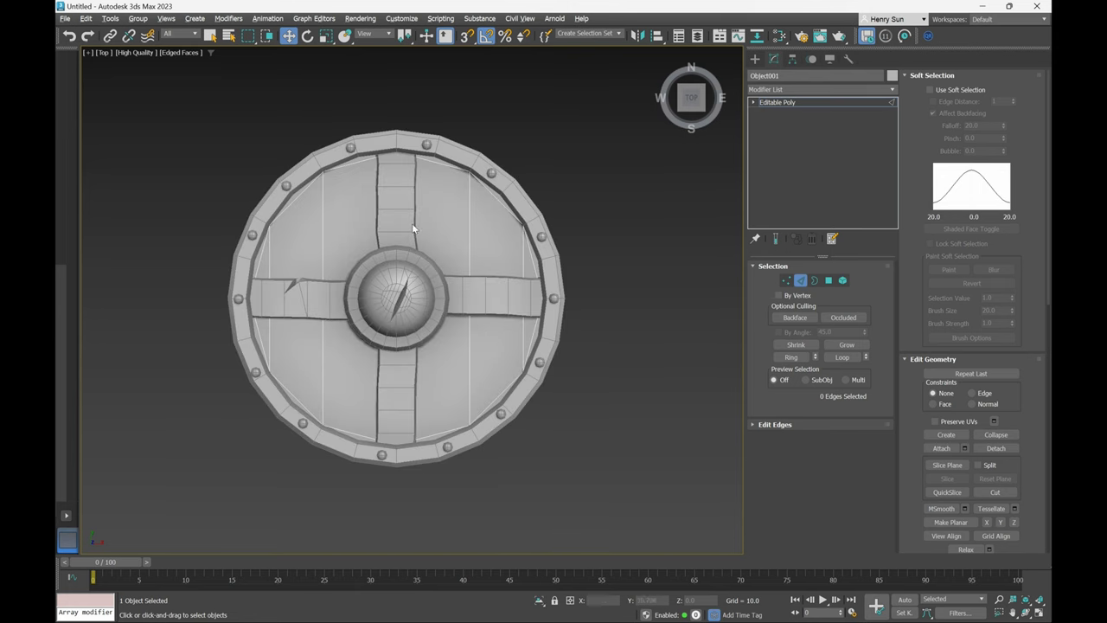
Leave edge editing and scale the board disc in X and Y to about 108% so its border reaches under the rim.
click(800, 281)
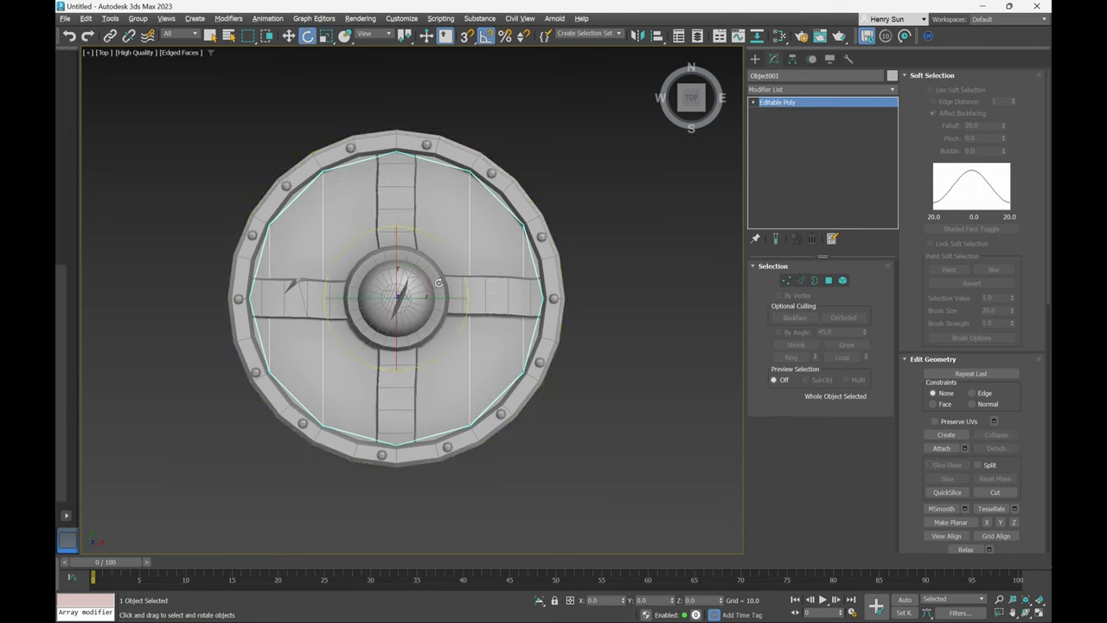
key(r)
drag(430, 267, 437, 268)
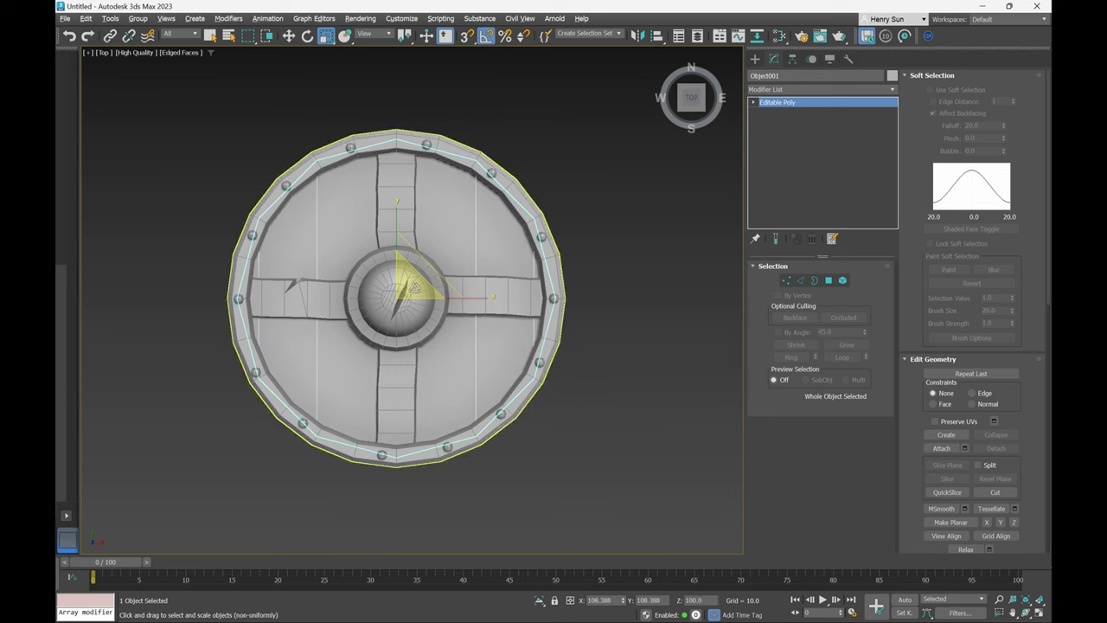
Isolate the board disc in the top view and delete the six polygons of its lower half.
alt+middle_drag(437, 269, 400, 207)
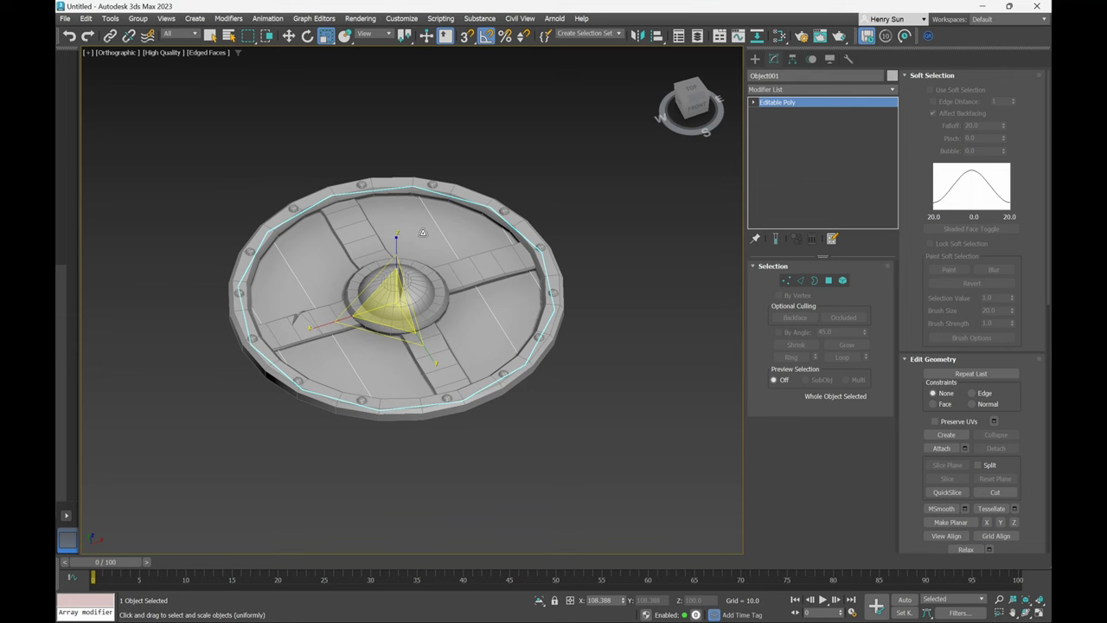
scroll(450, 279, up, 2)
alt+middle_drag(449, 285, 436, 311)
middle_drag(436, 312, 477, 296)
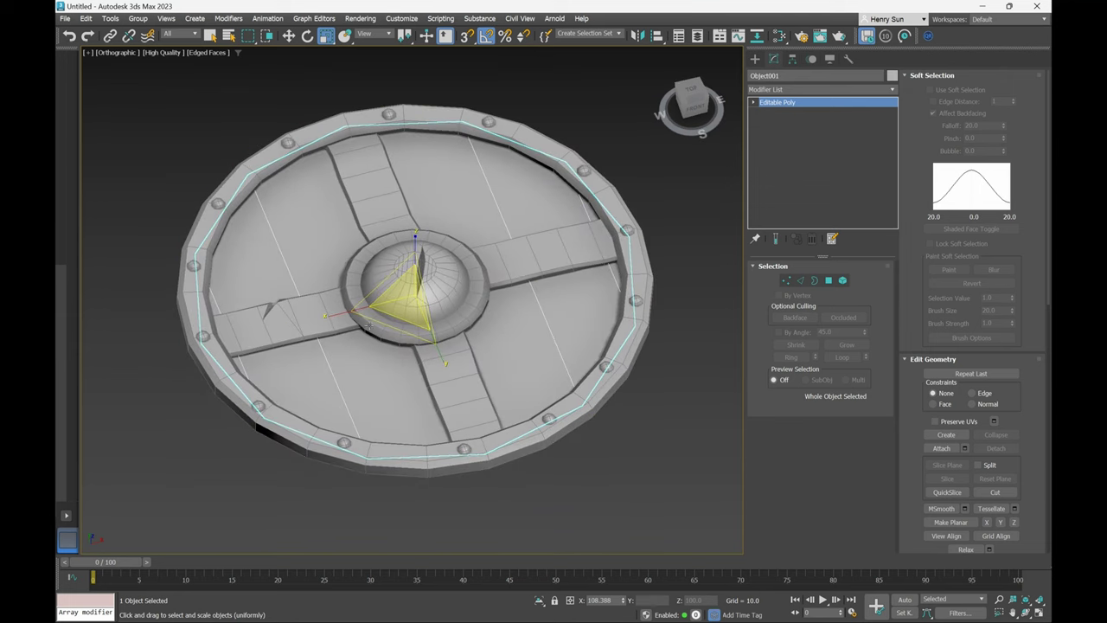
key(t)
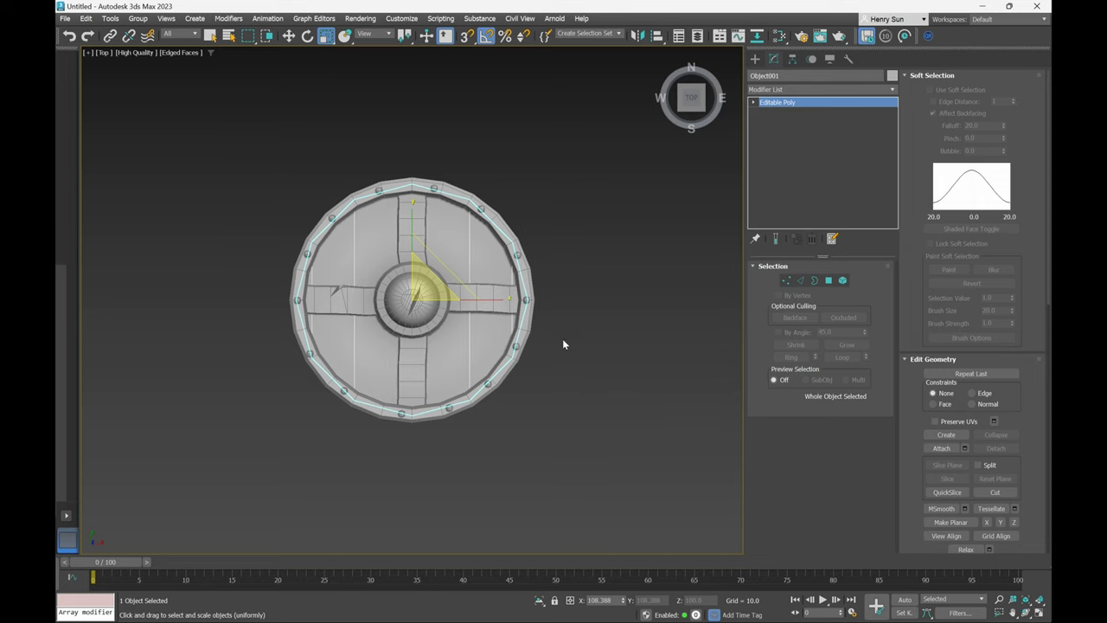
key(alt+q)
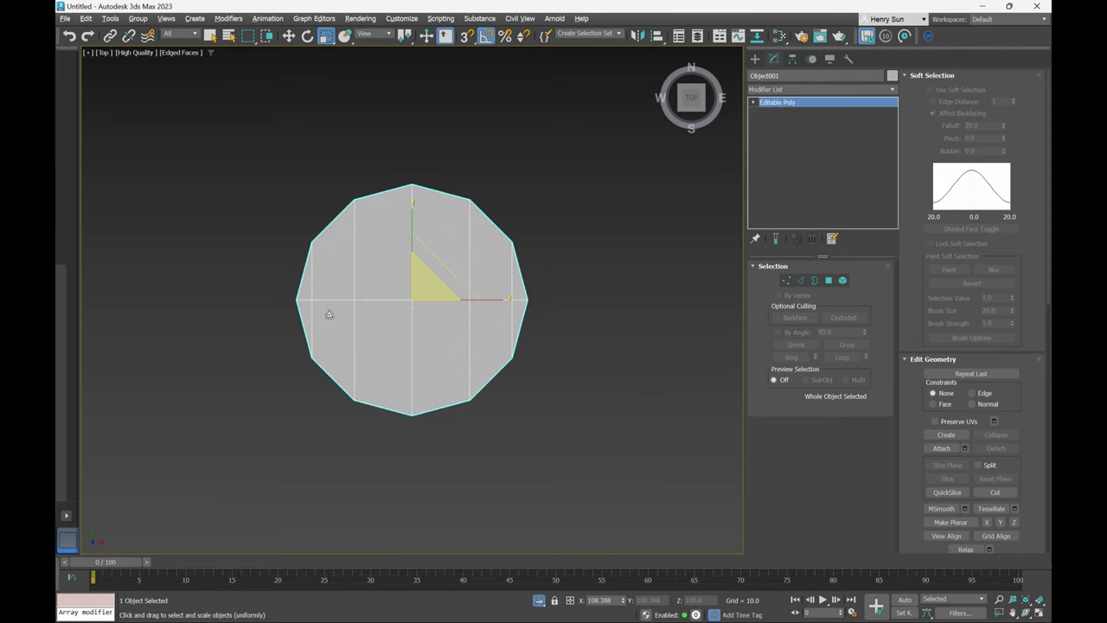
click(829, 280)
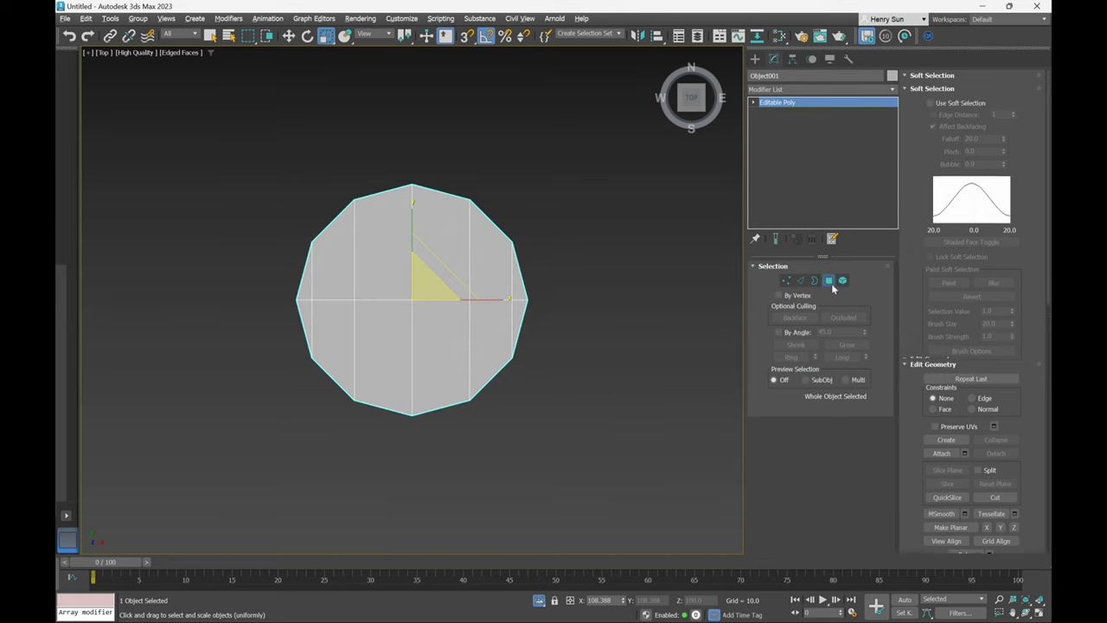
drag(230, 321, 620, 463)
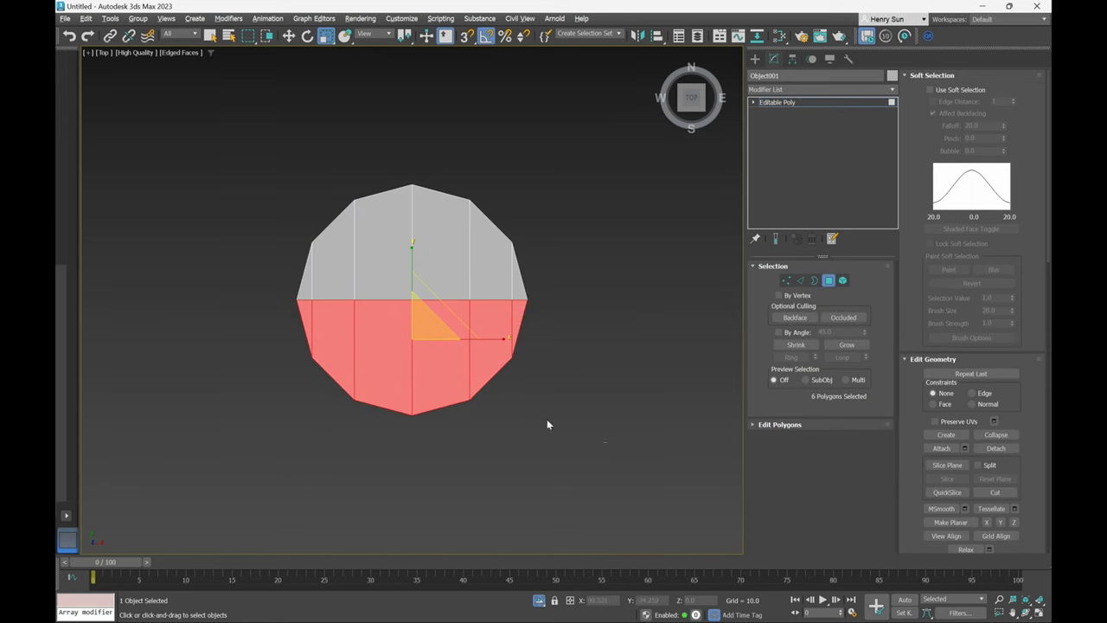
drag(240, 318, 237, 316)
key(Delete)
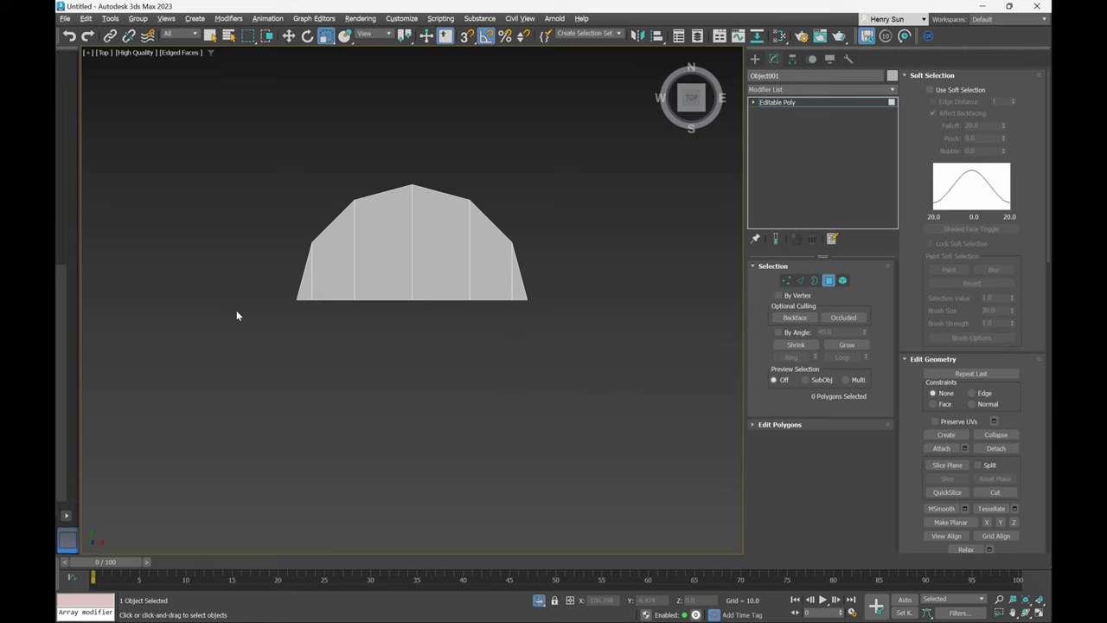
Select all six board polygons of the remaining half disc.
click(307, 292)
ctrl+click(348, 284)
ctrl+click(397, 282)
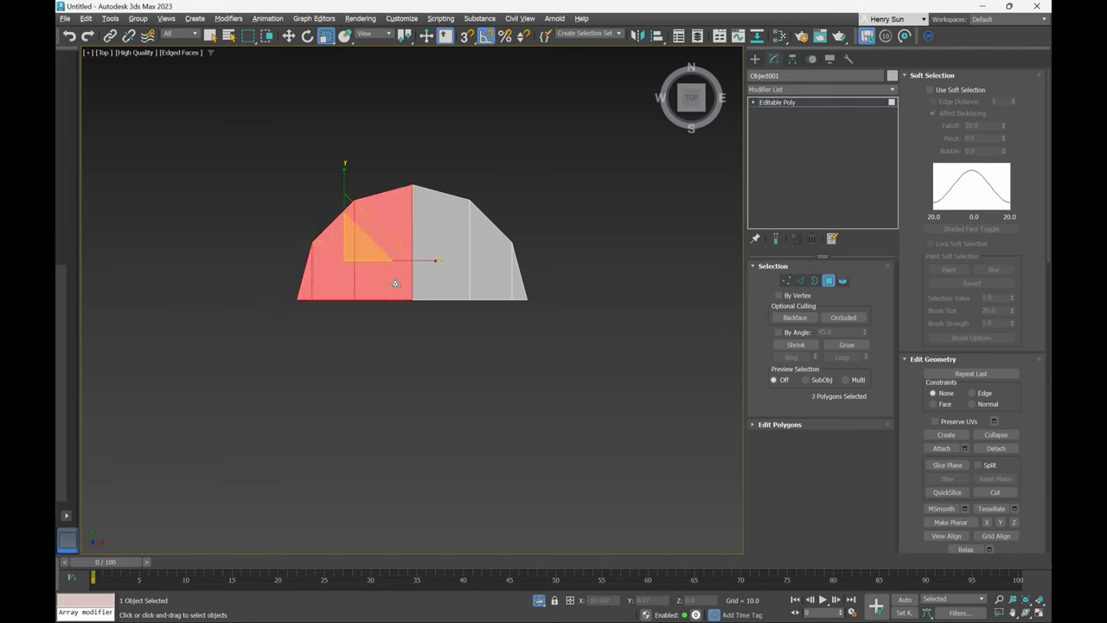
ctrl+click(459, 271)
ctrl+click(500, 277)
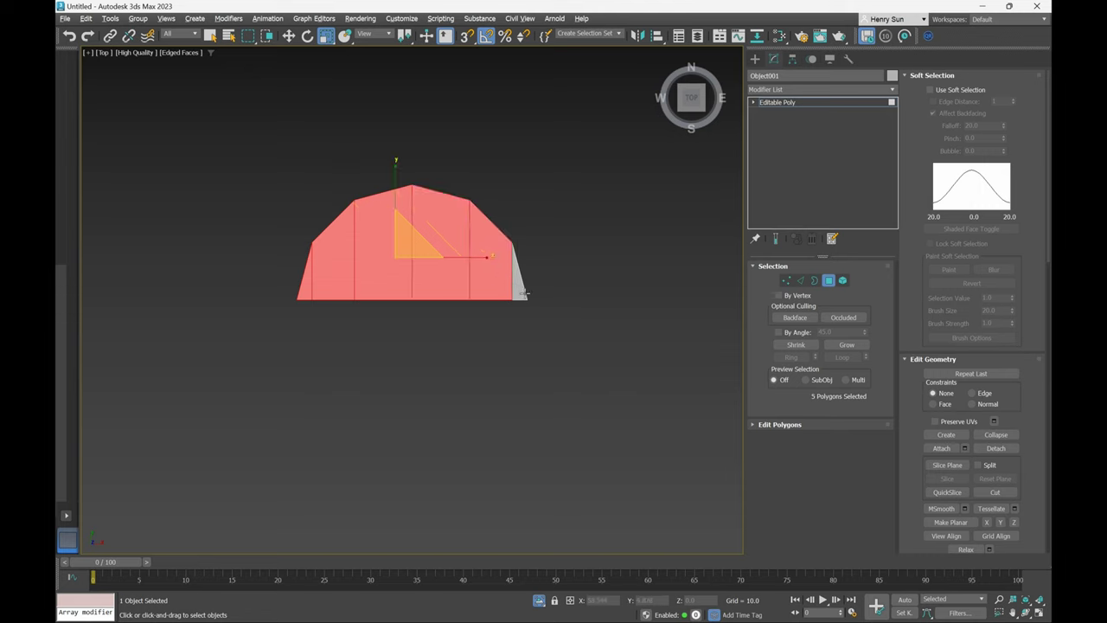
ctrl+click(518, 294)
alt+middle_drag(398, 349, 461, 321)
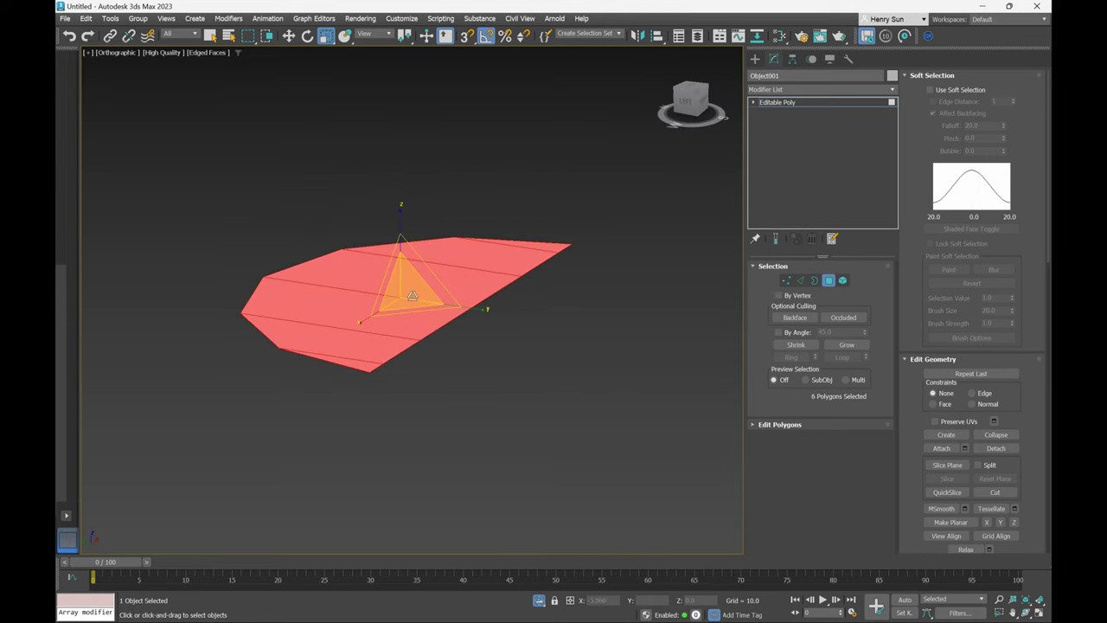
key(w)
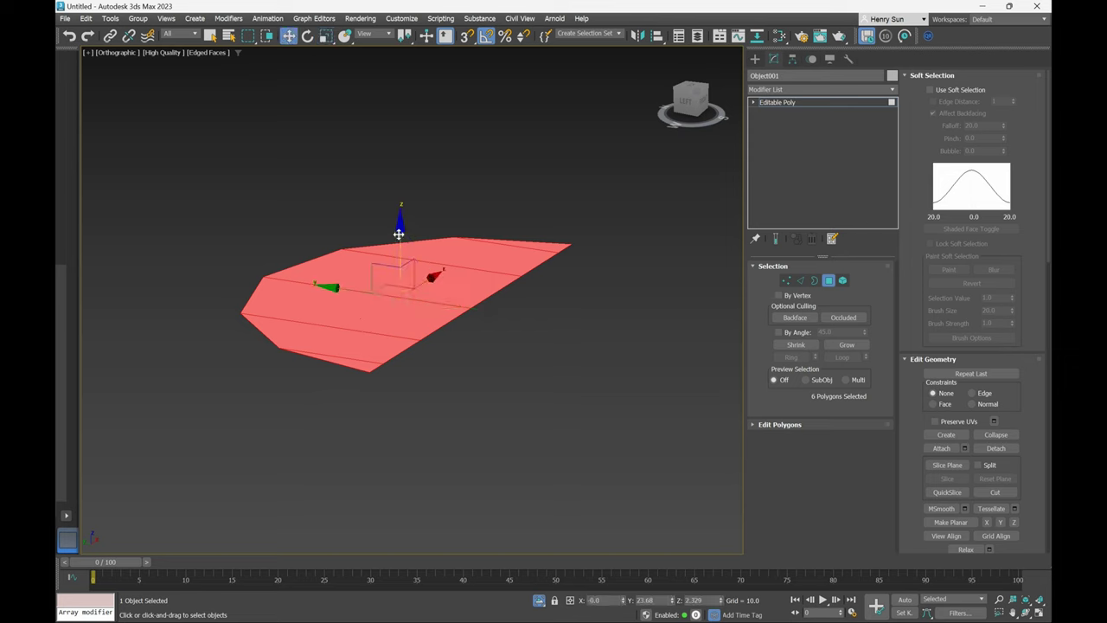
shift+drag(401, 236, 395, 194)
key(ctrl+z)
alt+middle_drag(512, 338, 465, 360)
right_click(634, 327)
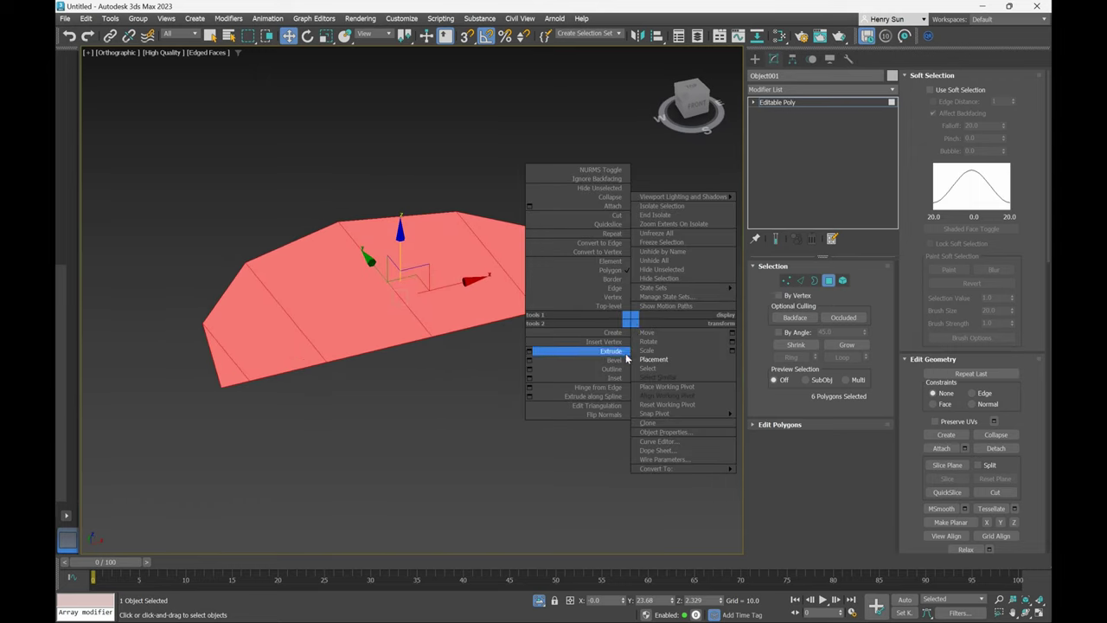
click(530, 353)
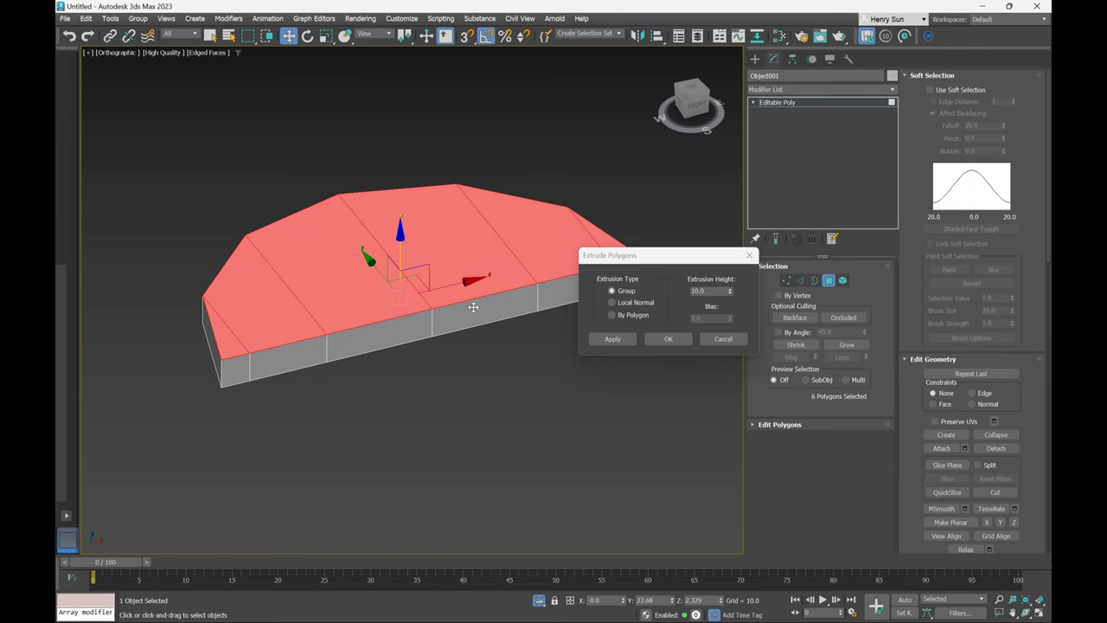
click(724, 339)
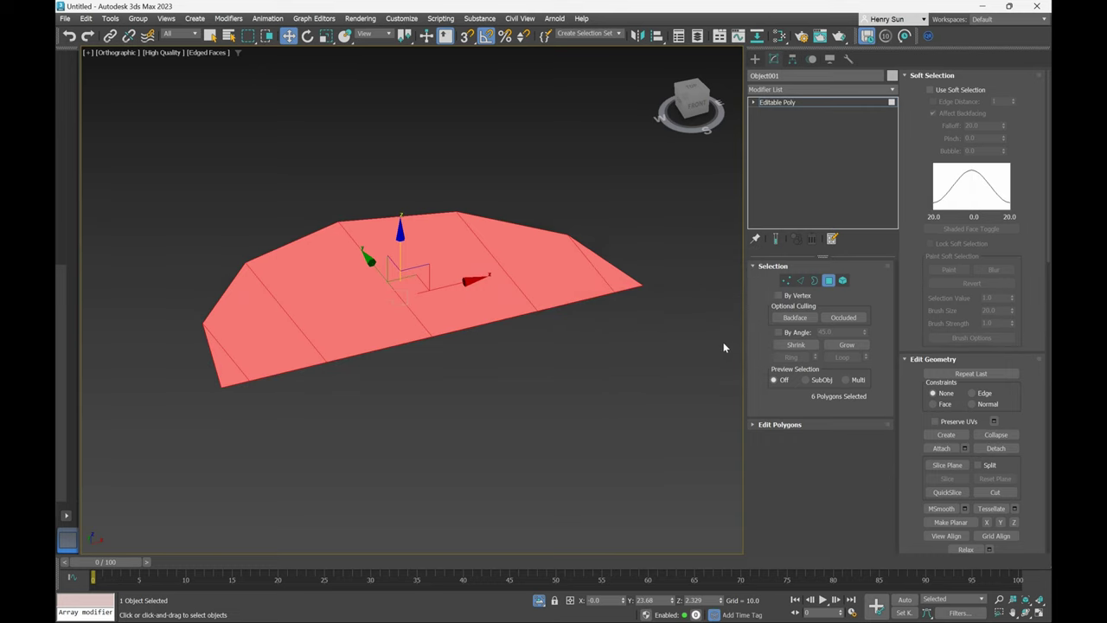
Start a Bevel on the six selected board polygons with height 3.3 and outline amount -1.54.
right_click(654, 264)
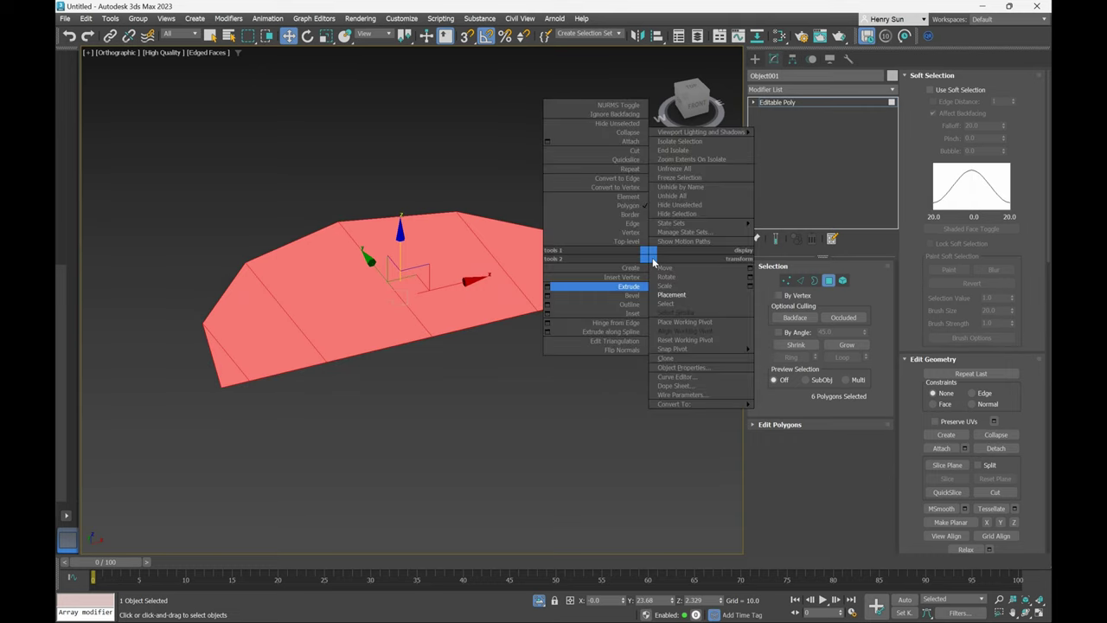
click(548, 300)
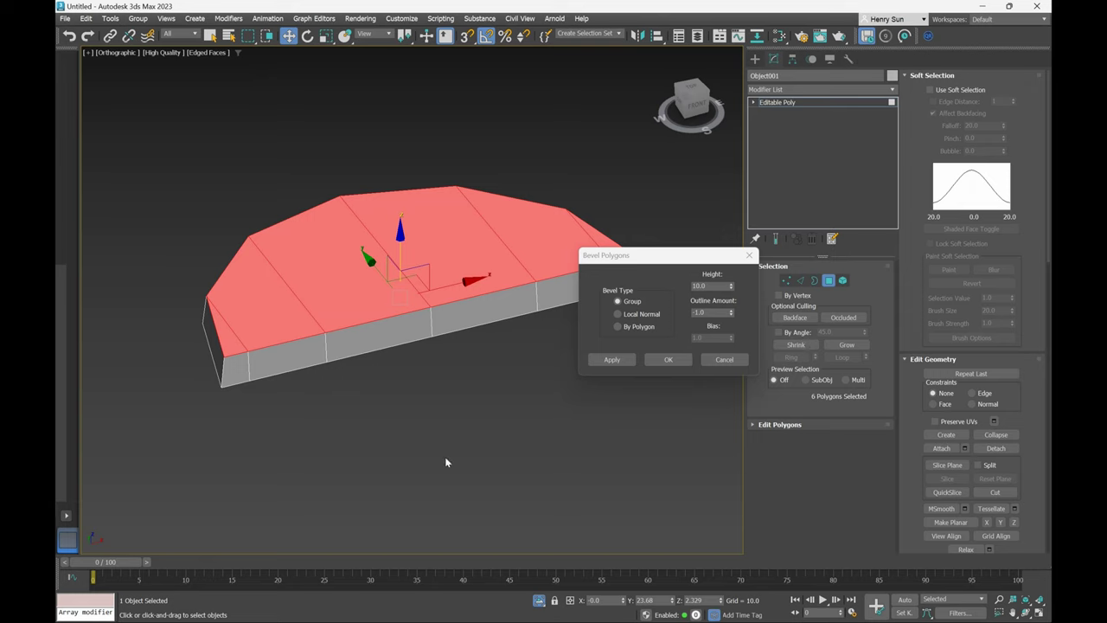
alt+middle_drag(423, 363, 459, 340)
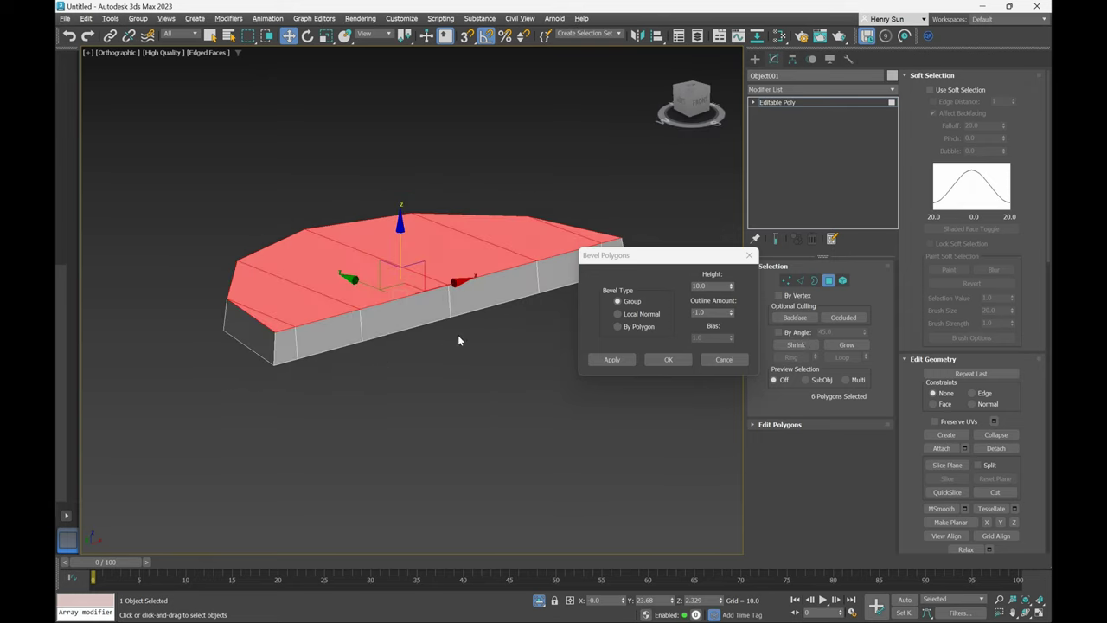
drag(731, 290, 724, 340)
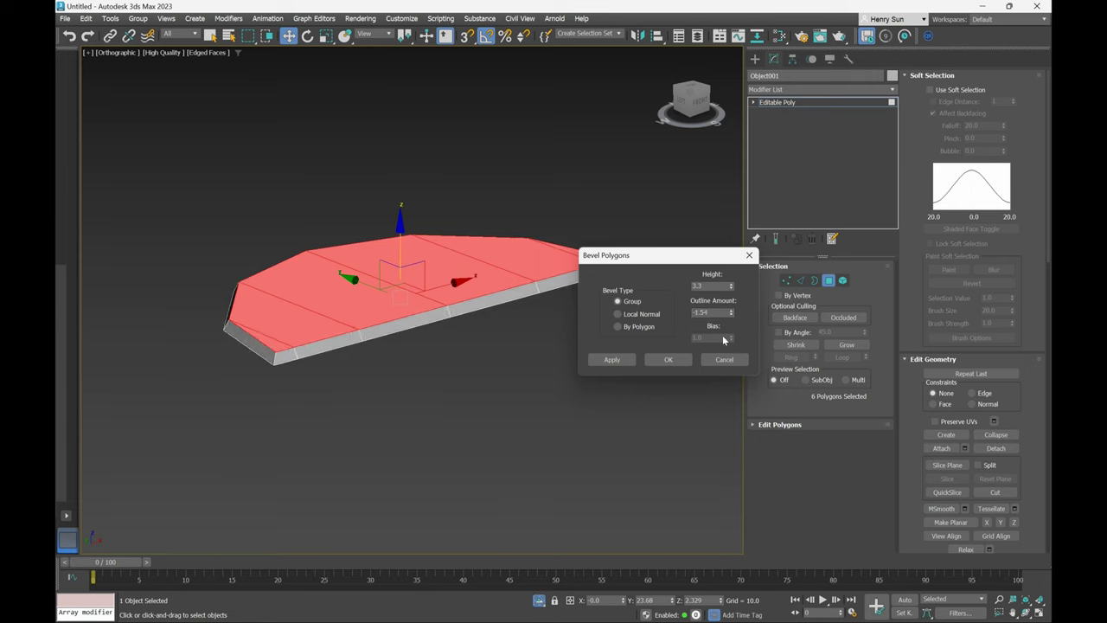
Bevel each board separately using the By Polygon type, reduce the inset slightly to narrow the gaps, and accept the bevel.
click(624, 316)
alt+middle_drag(447, 321, 410, 341)
scroll(410, 341, up, 3)
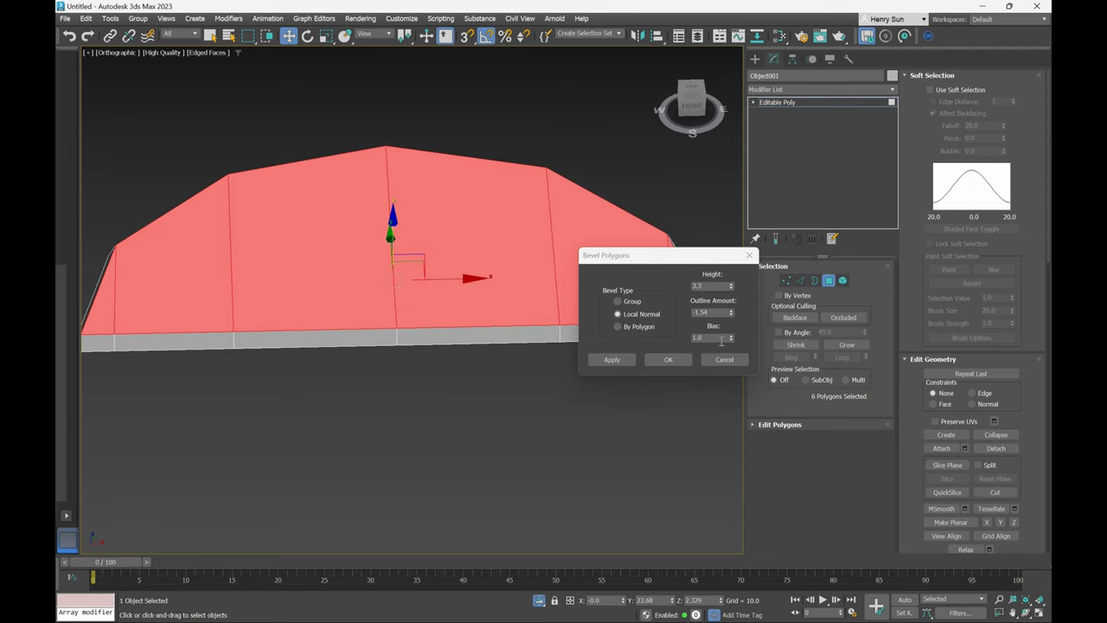
click(622, 327)
alt+middle_drag(450, 333, 365, 324)
alt+middle_drag(441, 320, 516, 342)
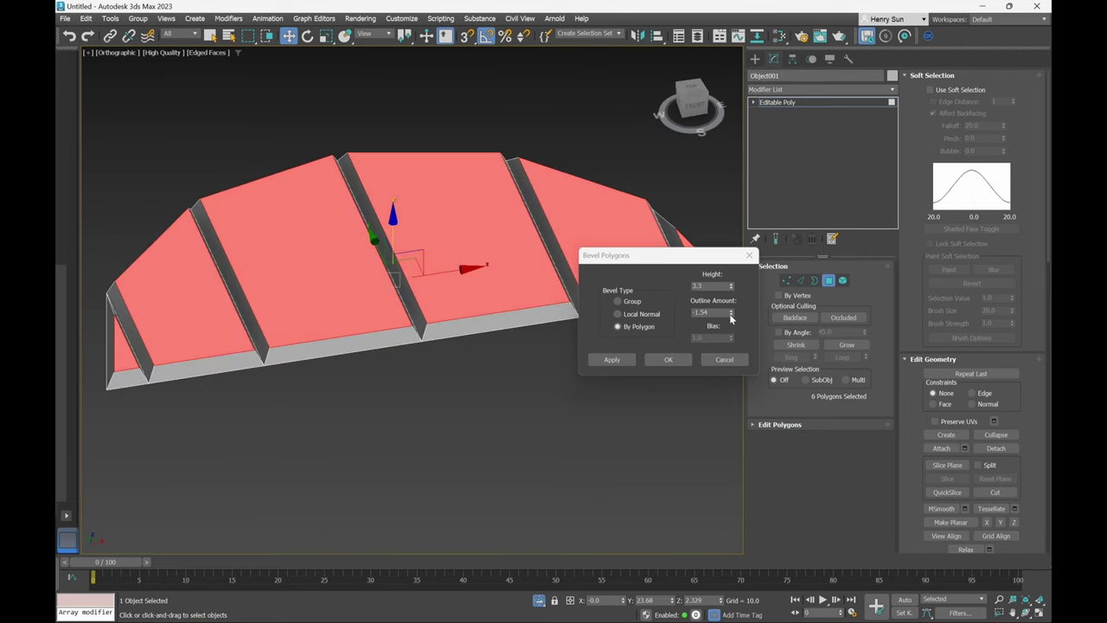
drag(731, 318, 732, 303)
click(669, 359)
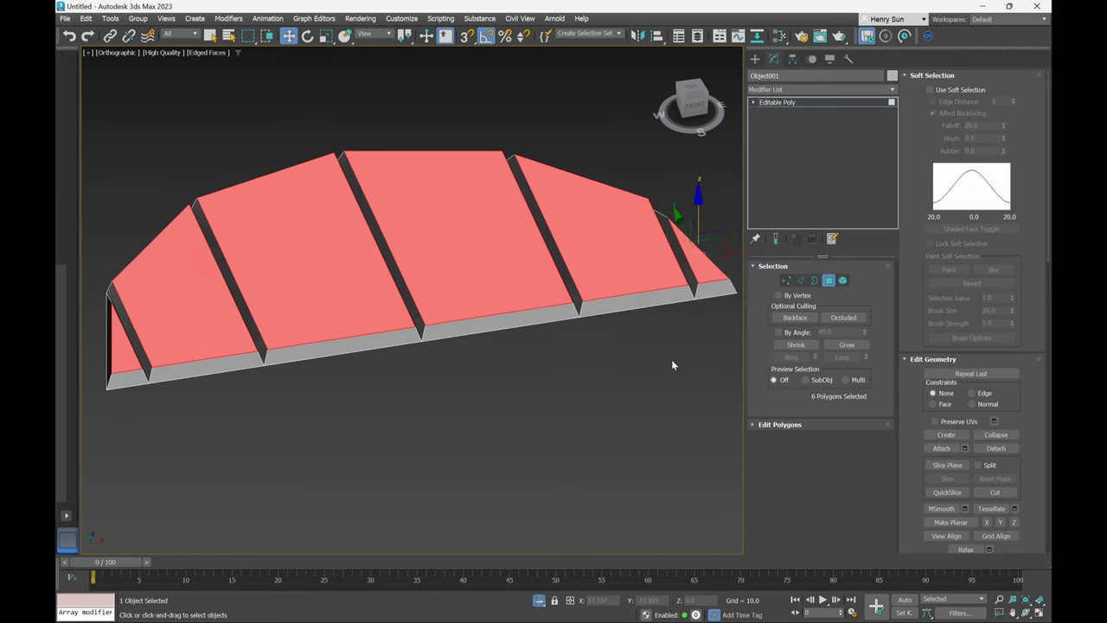
Select the board tops and groove faces, invert the selection to the bevelled side faces along the outer border, and delete them.
scroll(526, 364, down, 3)
alt+middle_drag(526, 364, 543, 347)
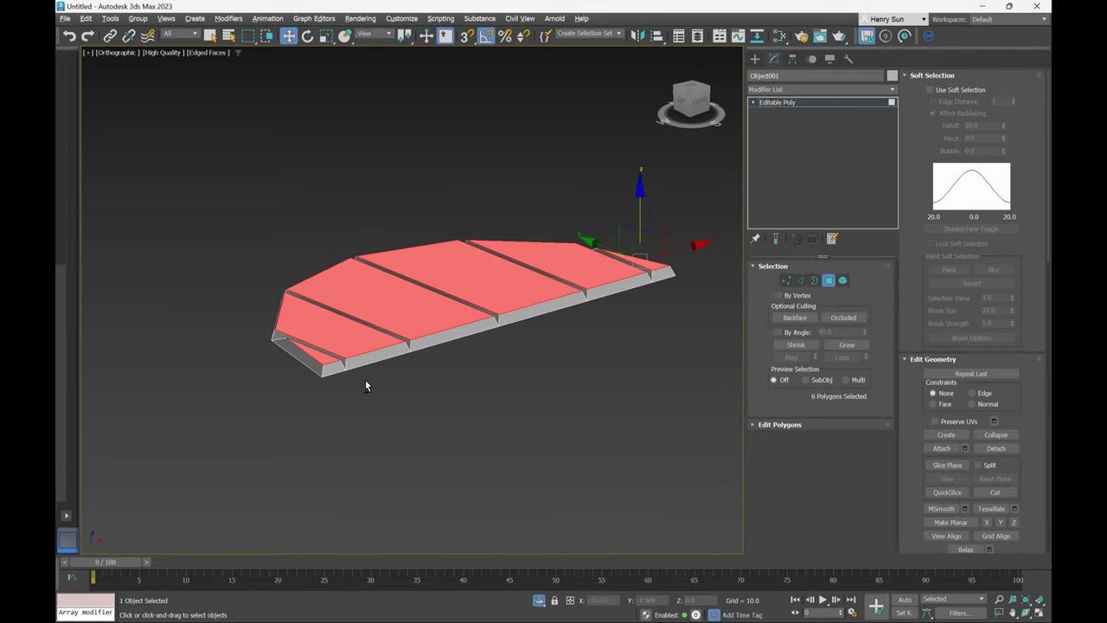
alt+middle_drag(365, 381, 316, 381)
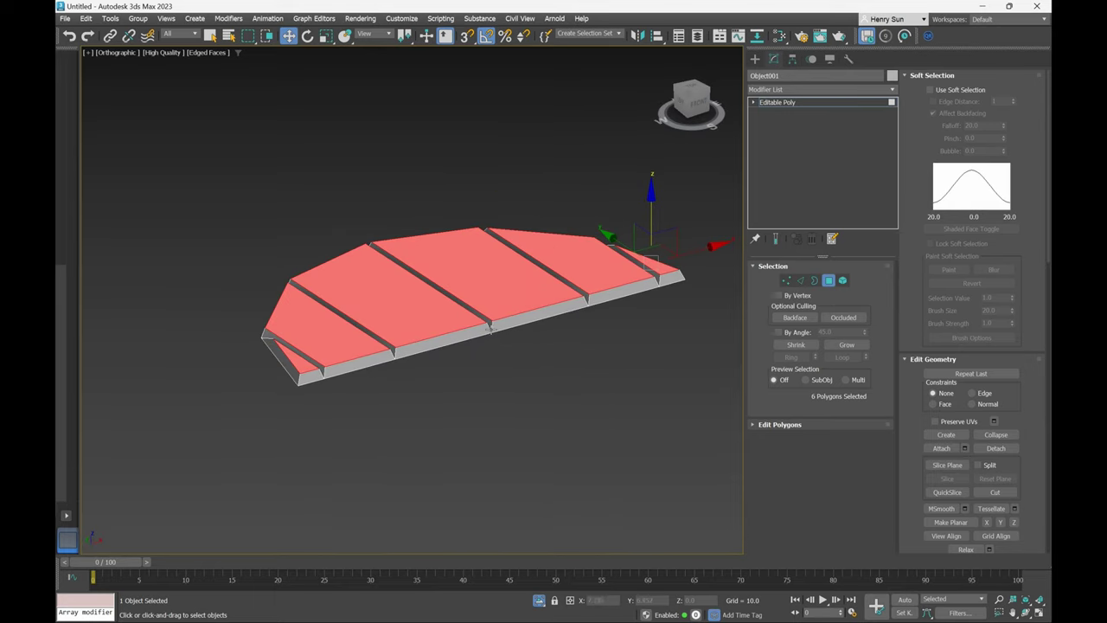
alt+middle_drag(494, 313, 563, 260)
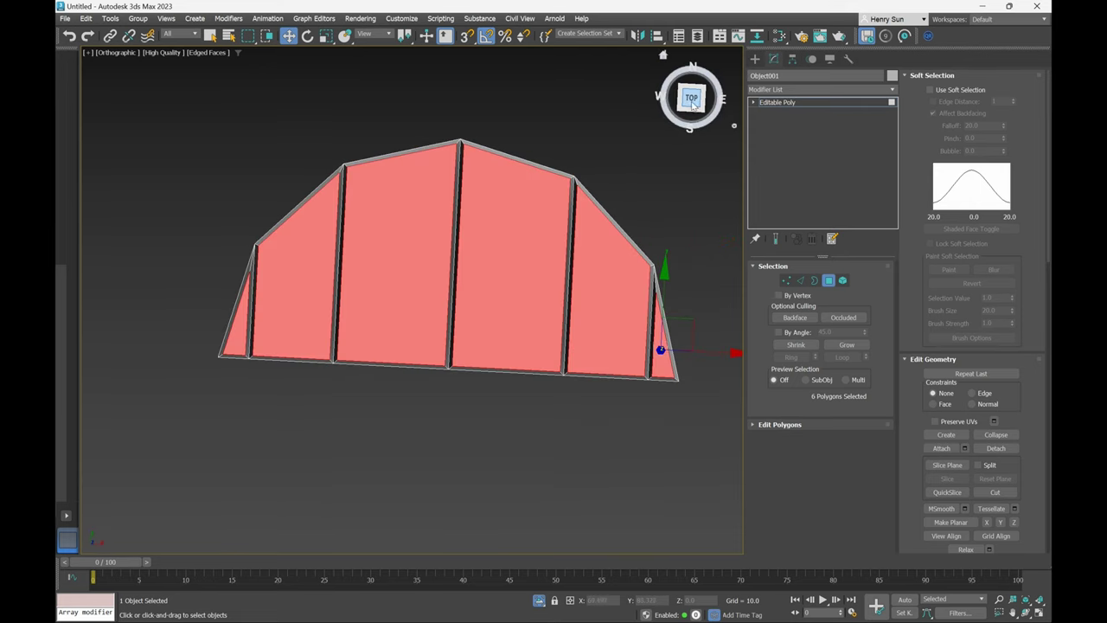
click(691, 97)
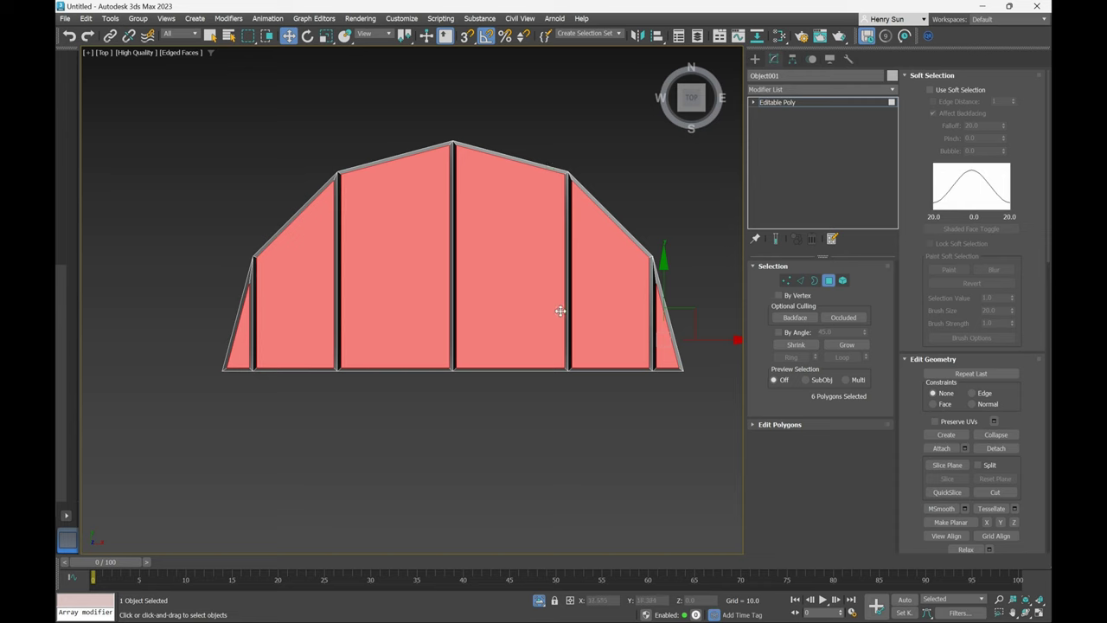
key(q)
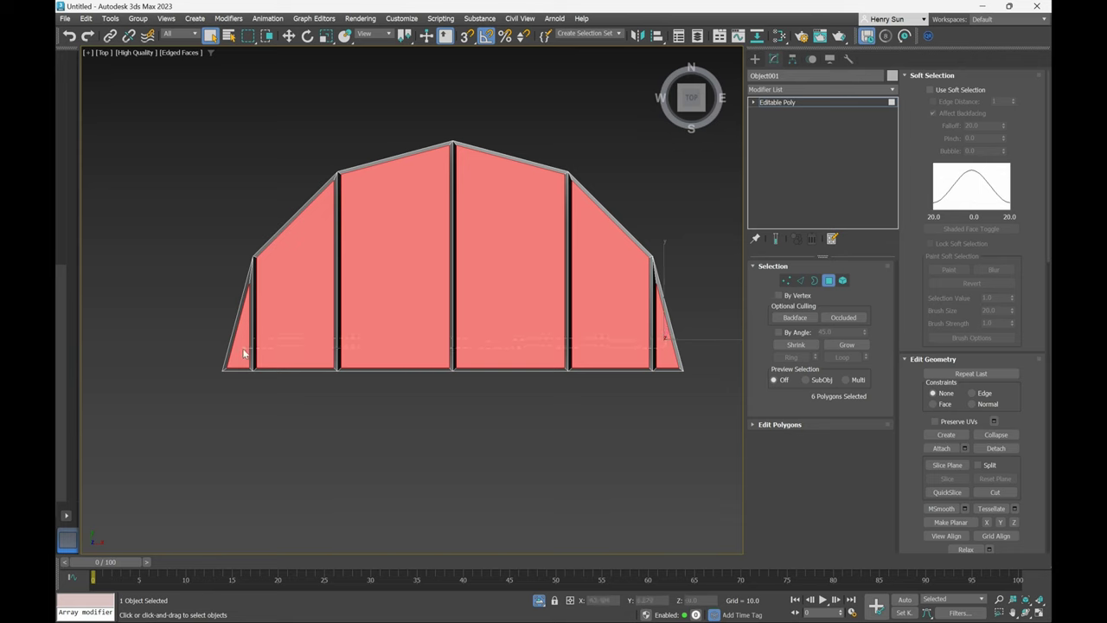
key(ctrl+a)
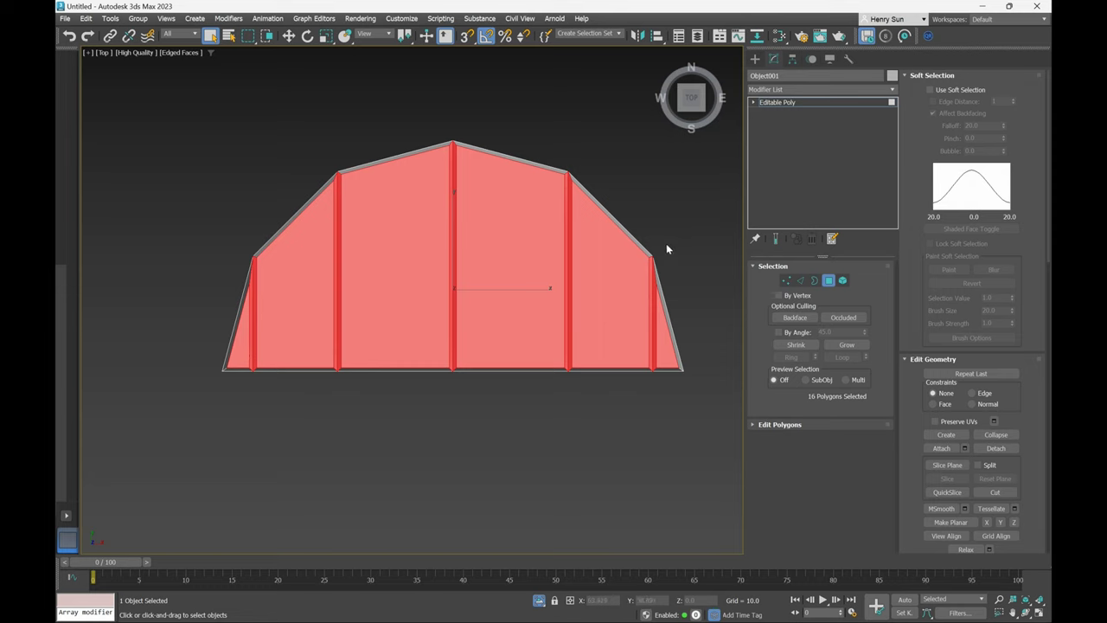
key(ctrl+i)
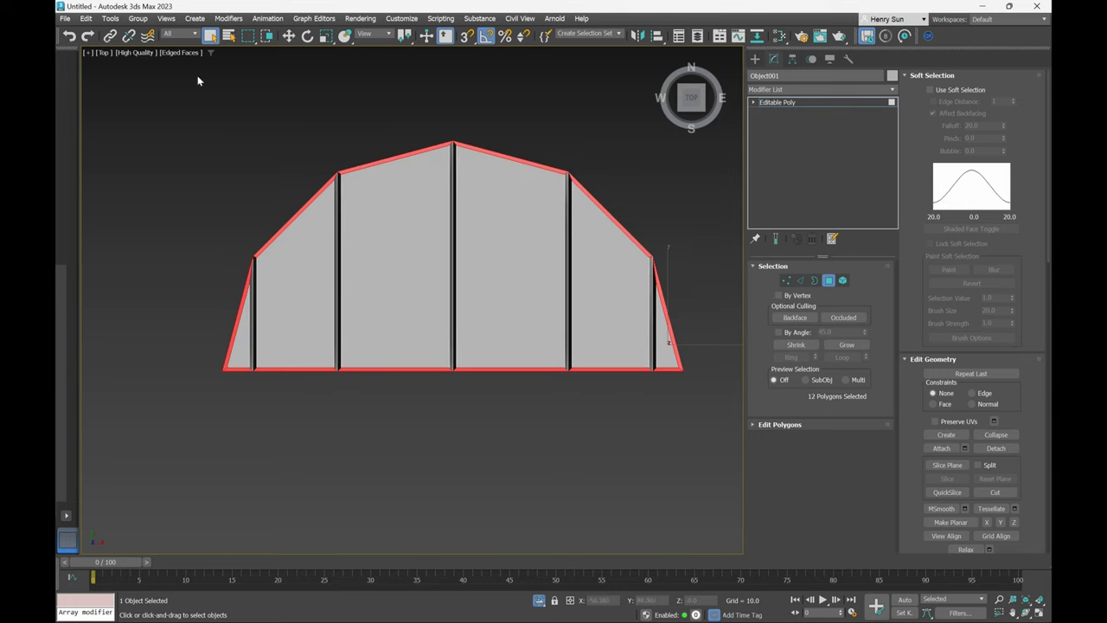
click(87, 18)
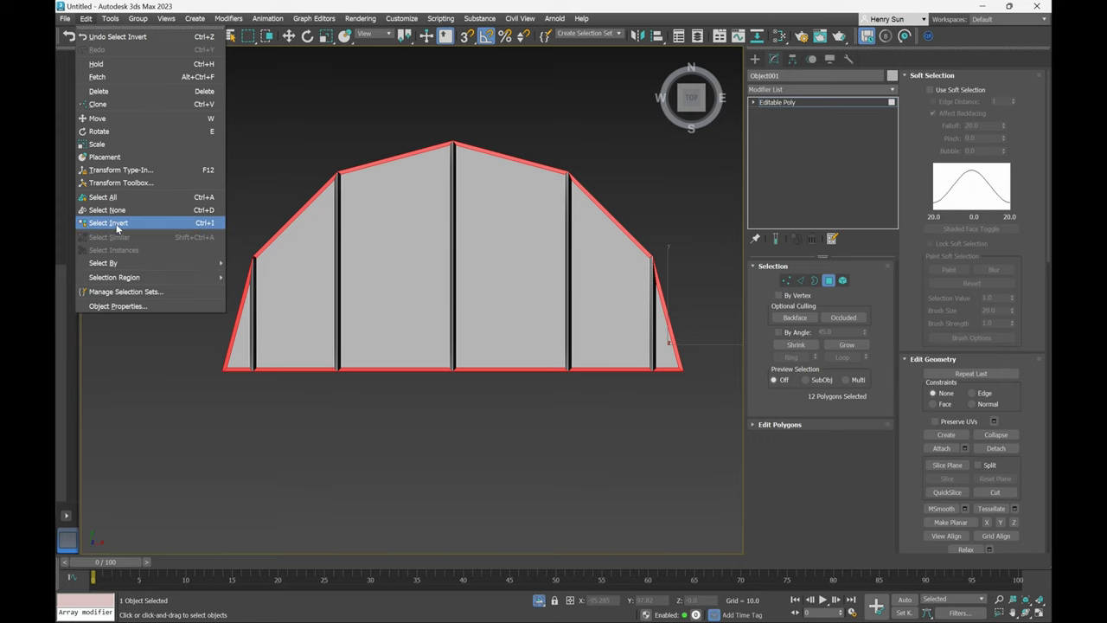
middle_drag(690, 308, 656, 303)
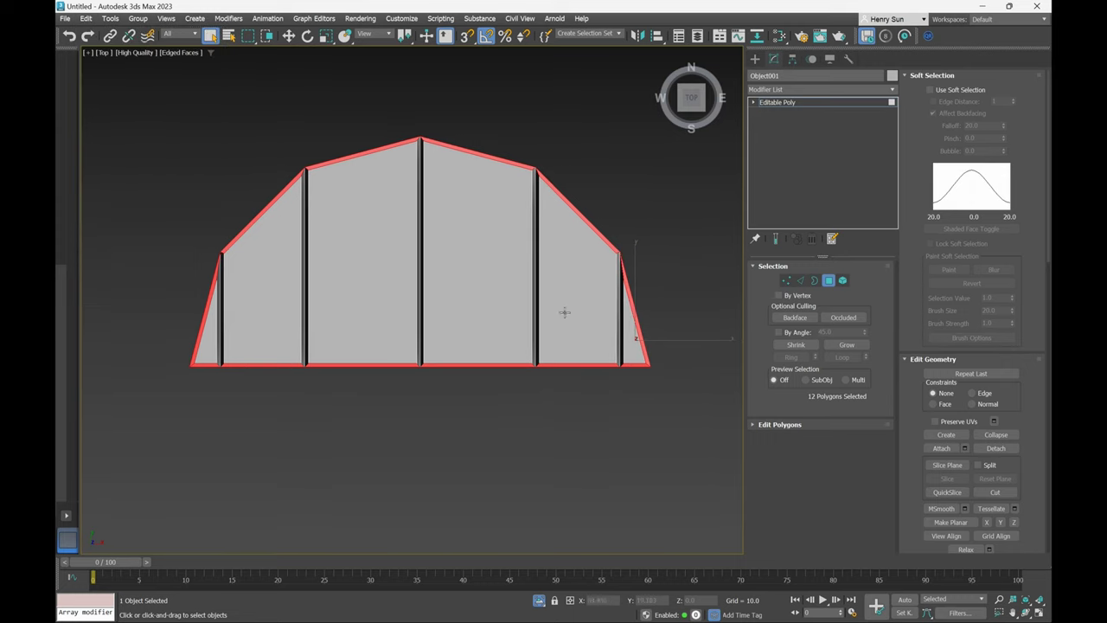
key(ctrl+d)
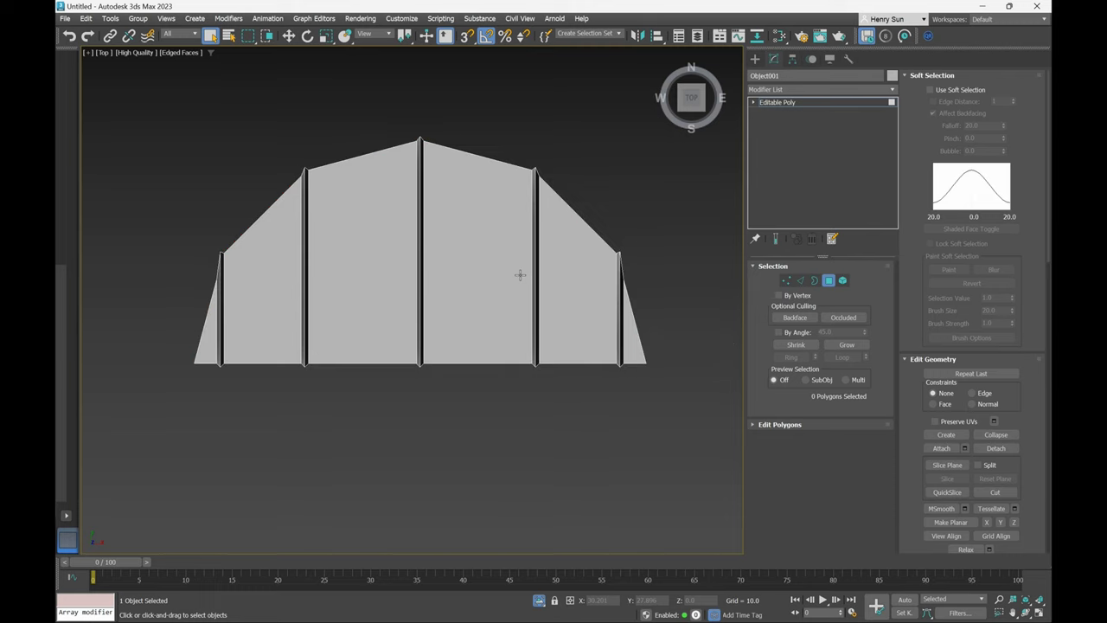
alt+middle_drag(439, 311, 431, 271)
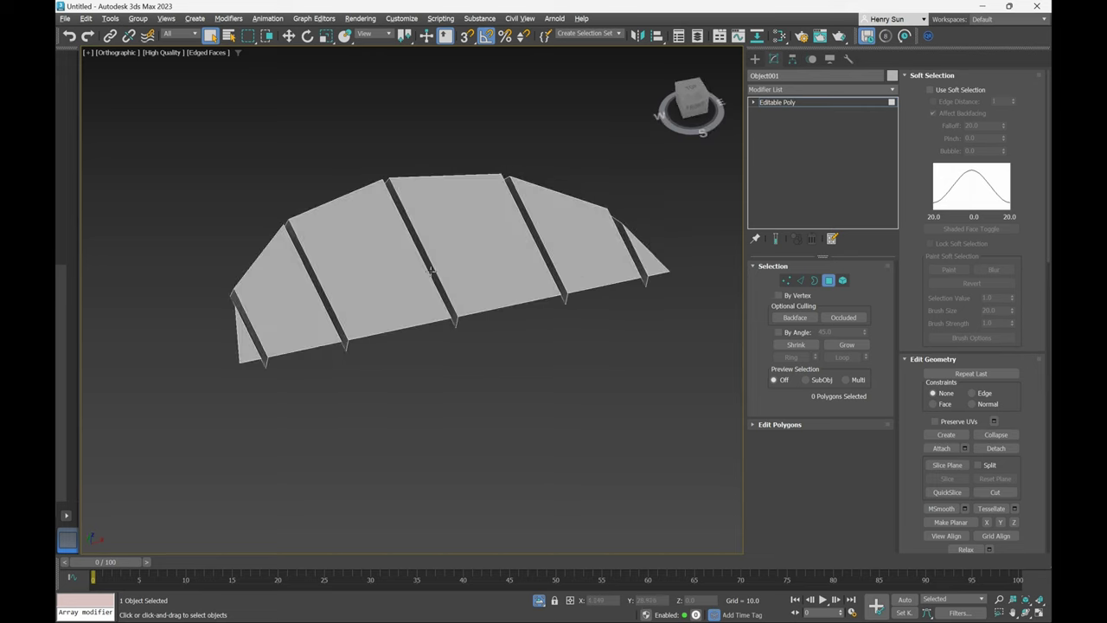
Add a Symmetry modifier to the half disc of boards and mirror it across the Y axis instead of Z.
click(830, 281)
alt+middle_drag(588, 299, 482, 279)
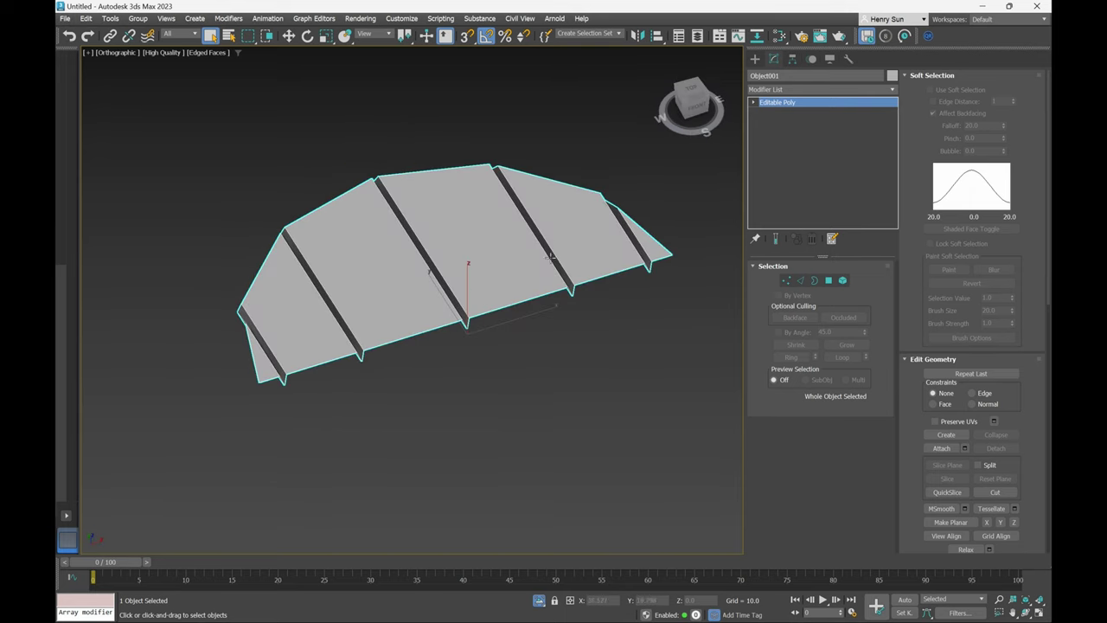
click(806, 90)
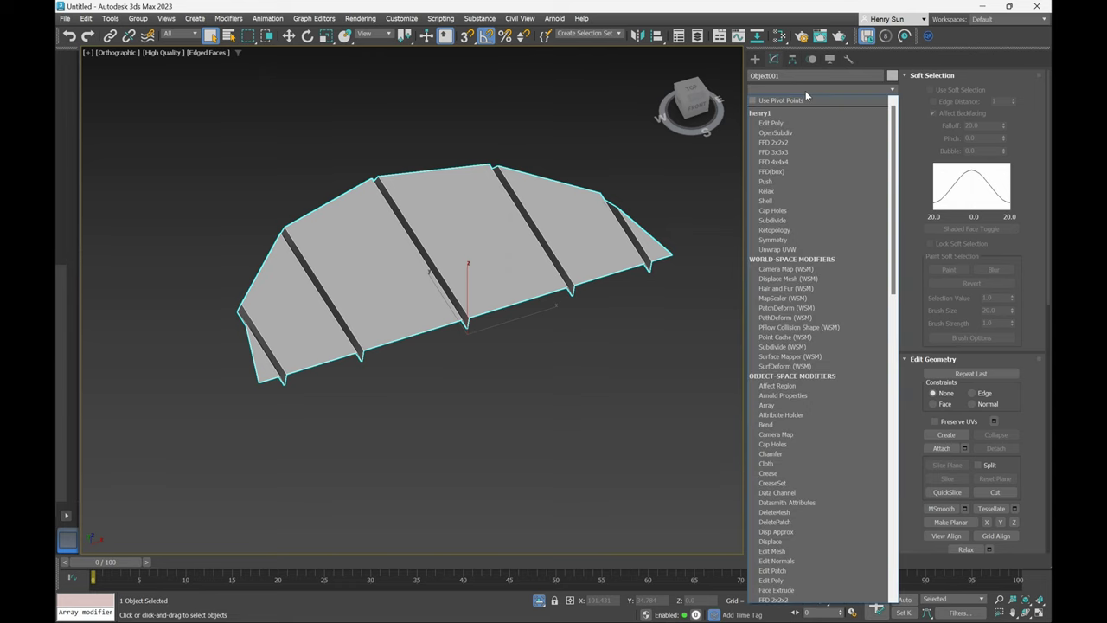
key(s)
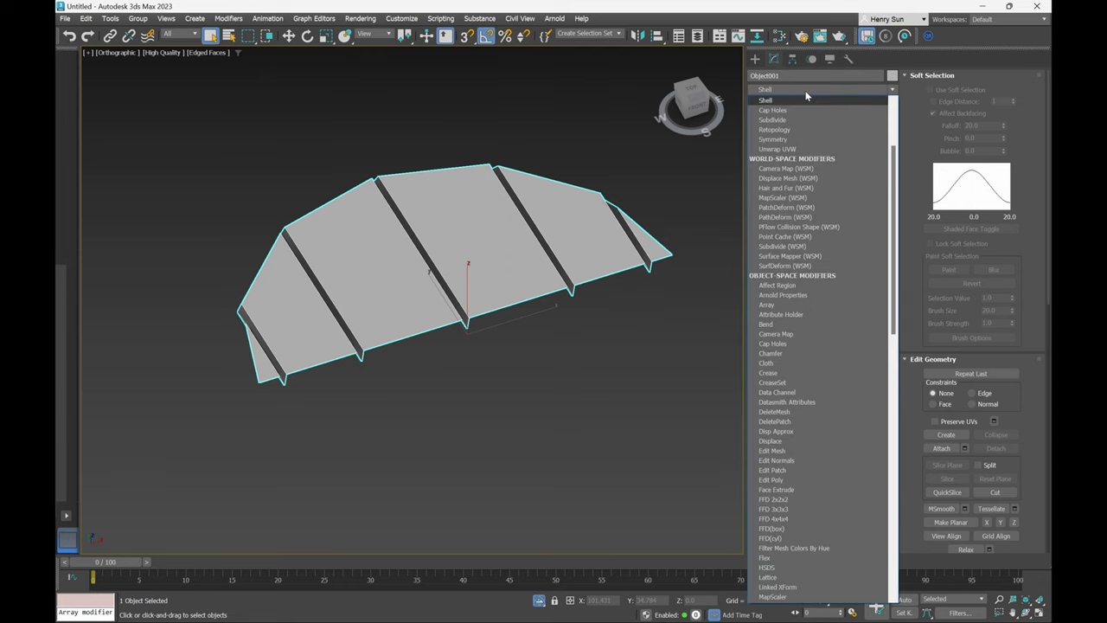
key(s)
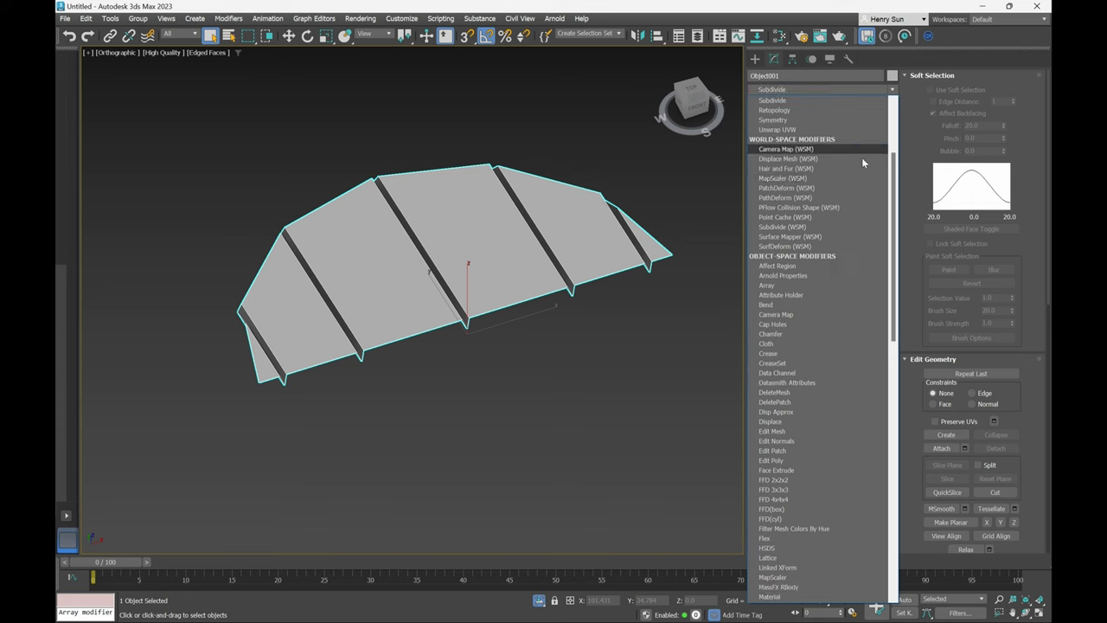
click(818, 120)
alt+middle_drag(485, 285, 549, 281)
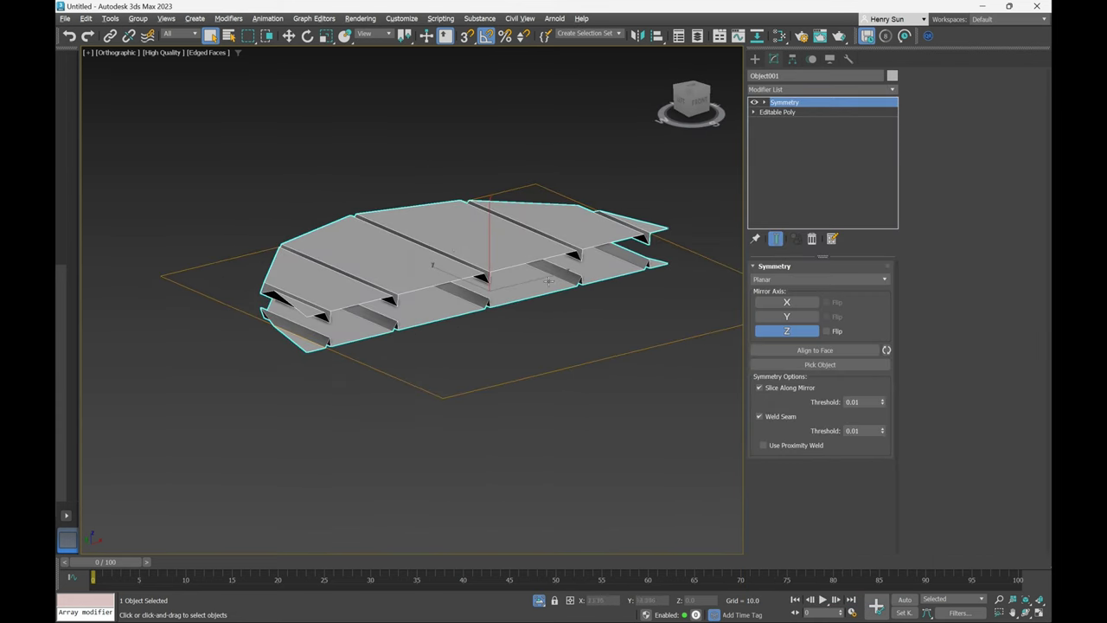
click(797, 333)
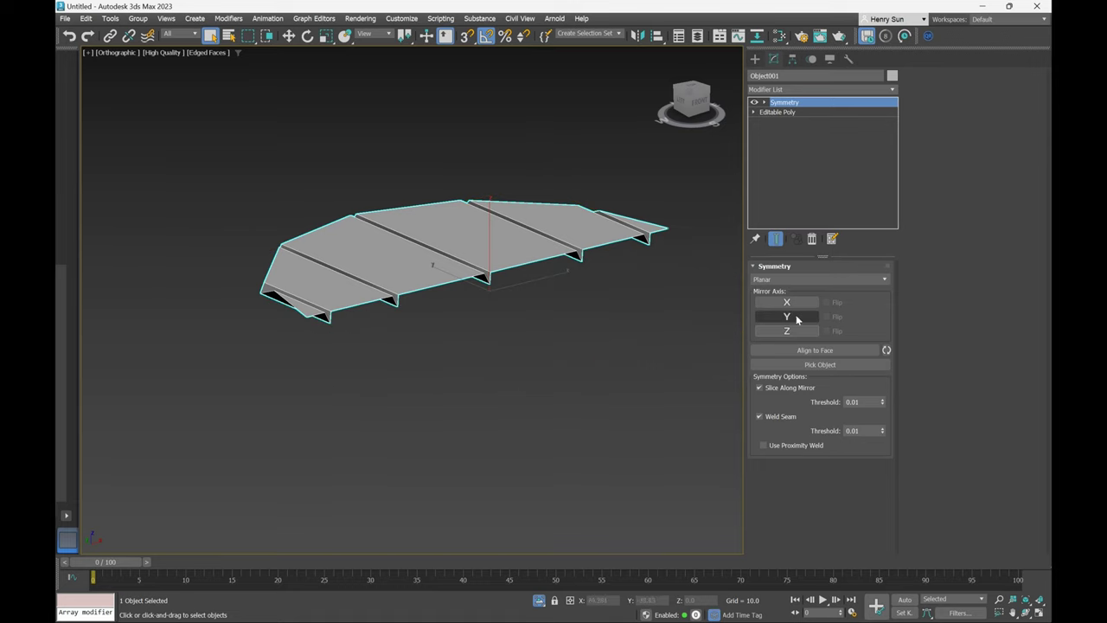
click(797, 318)
alt+middle_drag(454, 258, 512, 325)
mouse_move(509, 289)
alt+middle_down()
mouse_move(509, 303)
mouse_move(491, 300)
alt+middle_up()
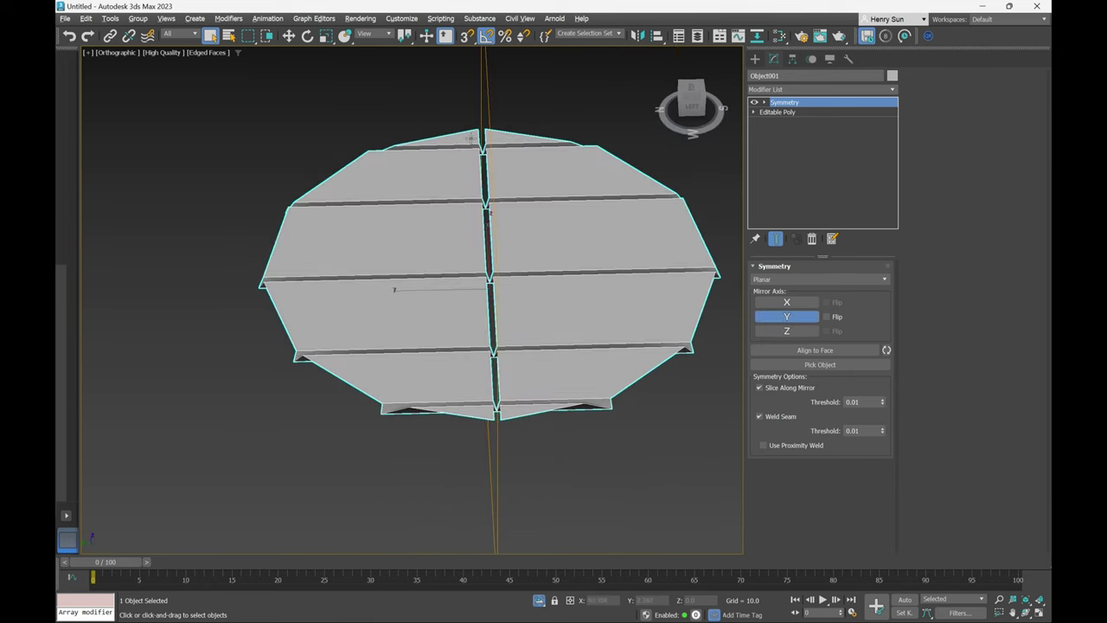
alt+middle_drag(482, 386, 507, 140)
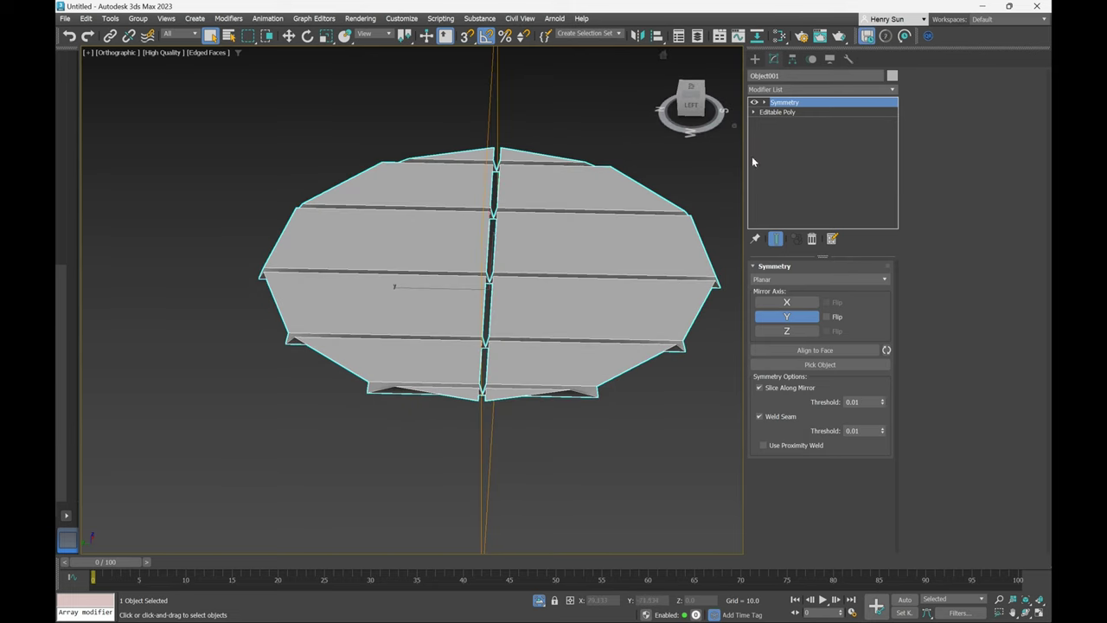
With the mirrored result shown, move the base mesh's straight-edge vertices along Y onto the mirror line to close the central gap.
click(789, 112)
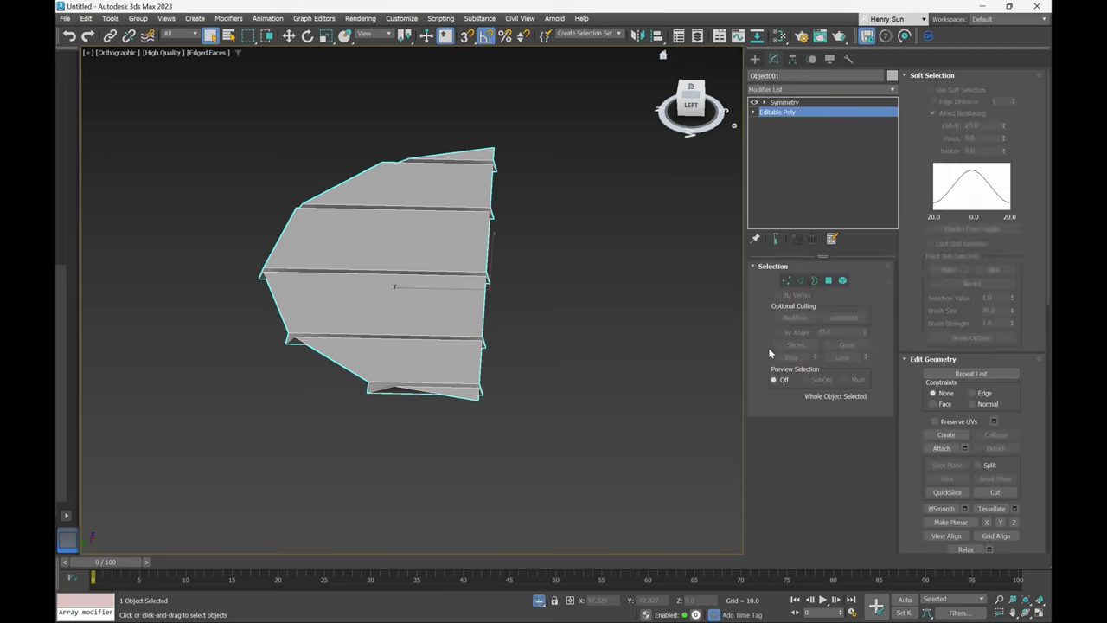
click(776, 239)
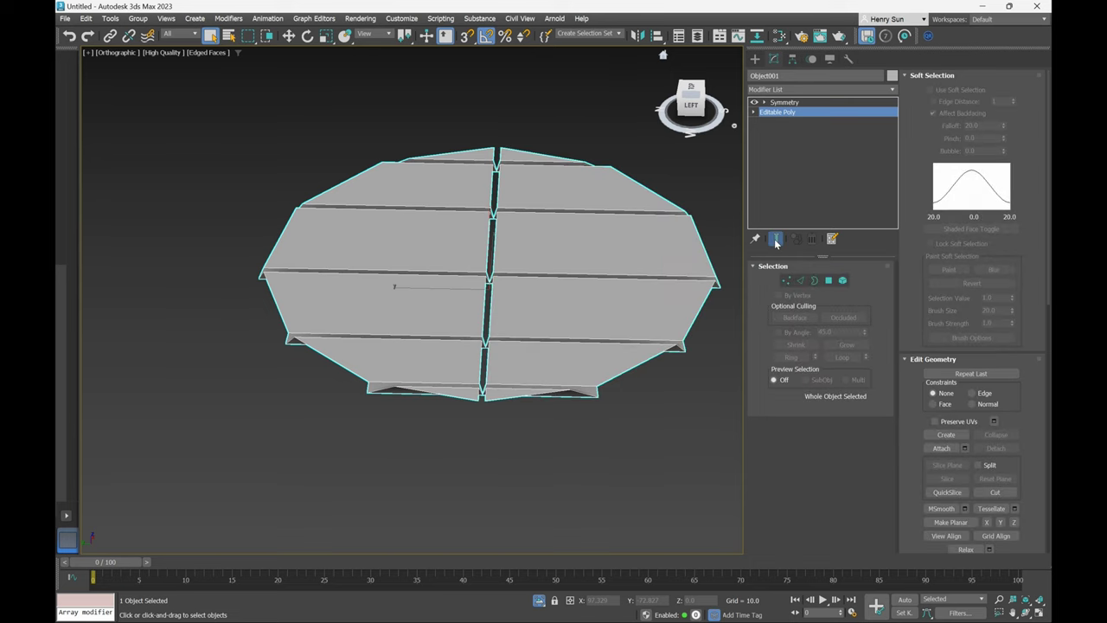
click(786, 281)
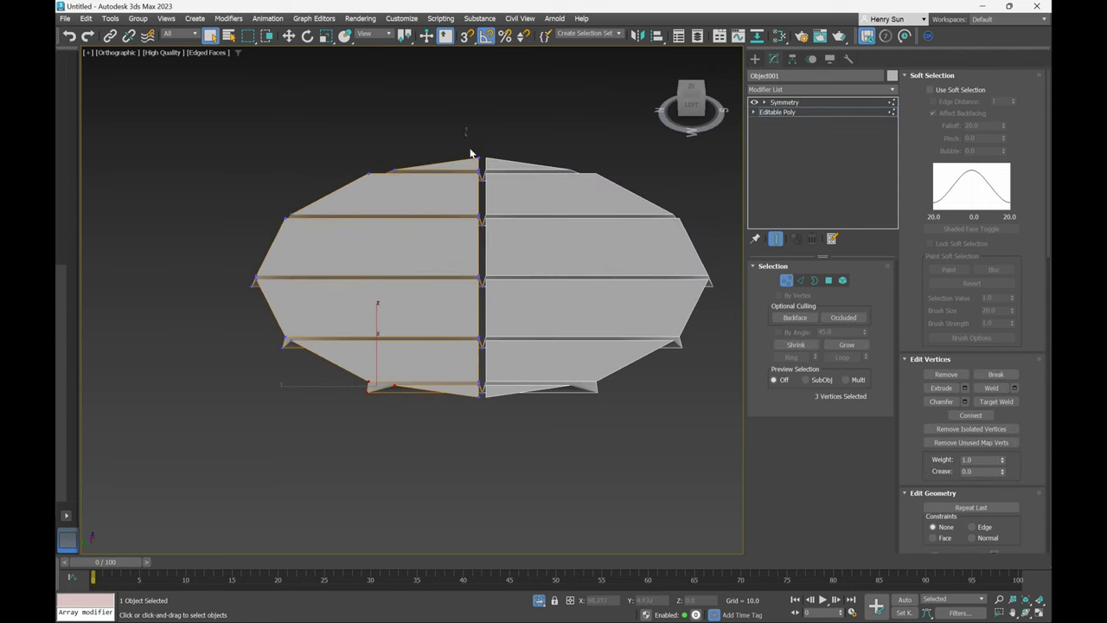
drag(507, 426, 509, 427)
key(w)
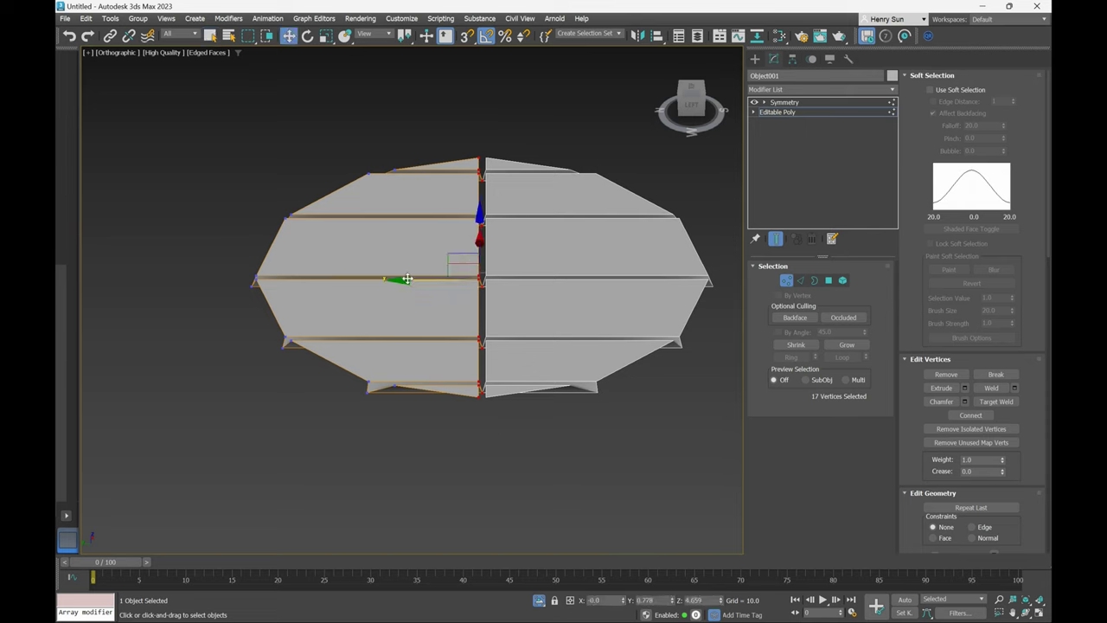
drag(404, 279, 418, 282)
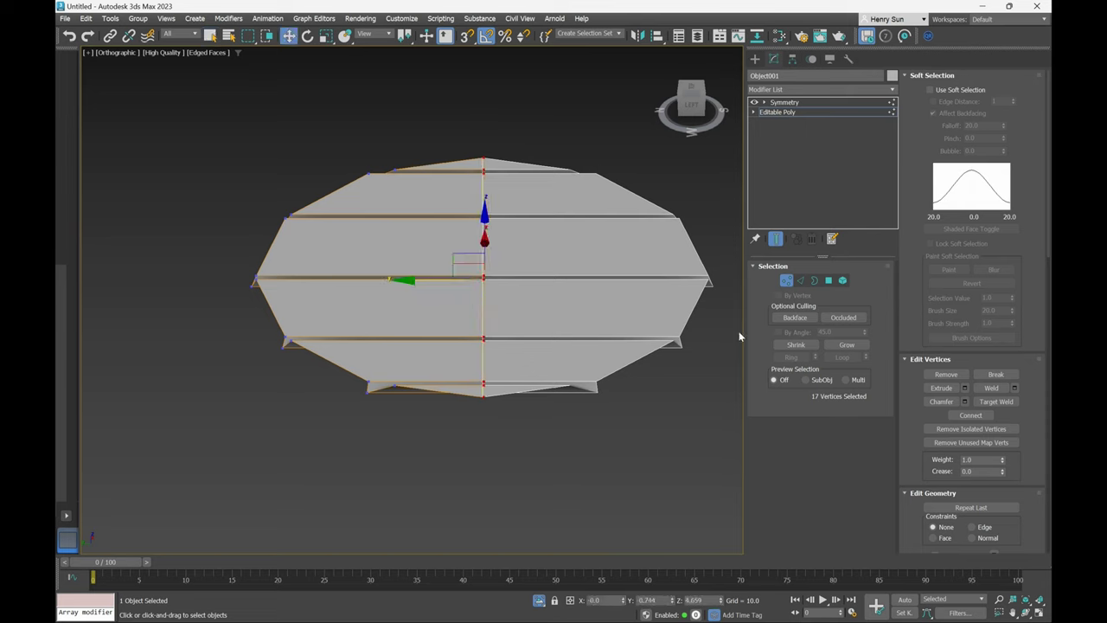
click(787, 279)
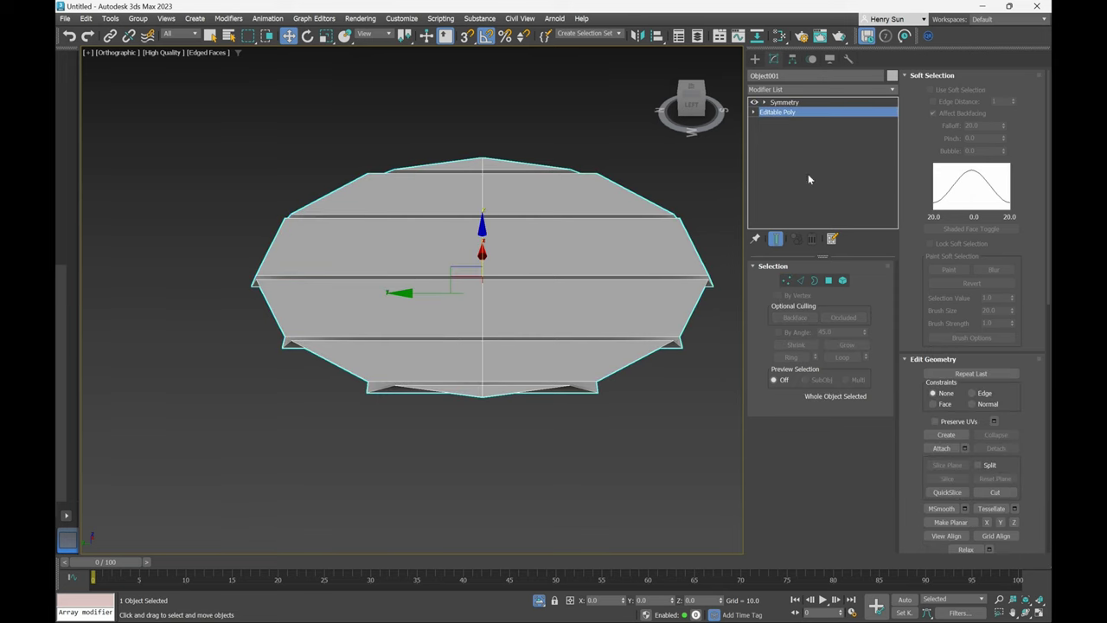
click(784, 103)
Exit isolation of the board disc, deselect everything and view the whole shield in perspective.
alt+middle_drag(372, 234, 416, 263)
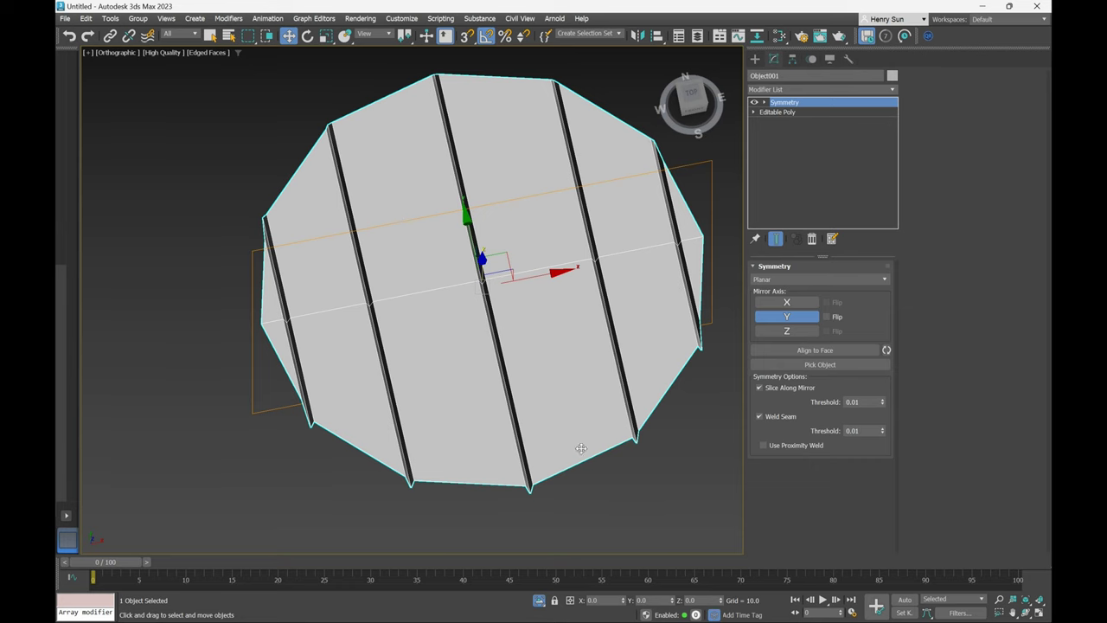
key(alt+q)
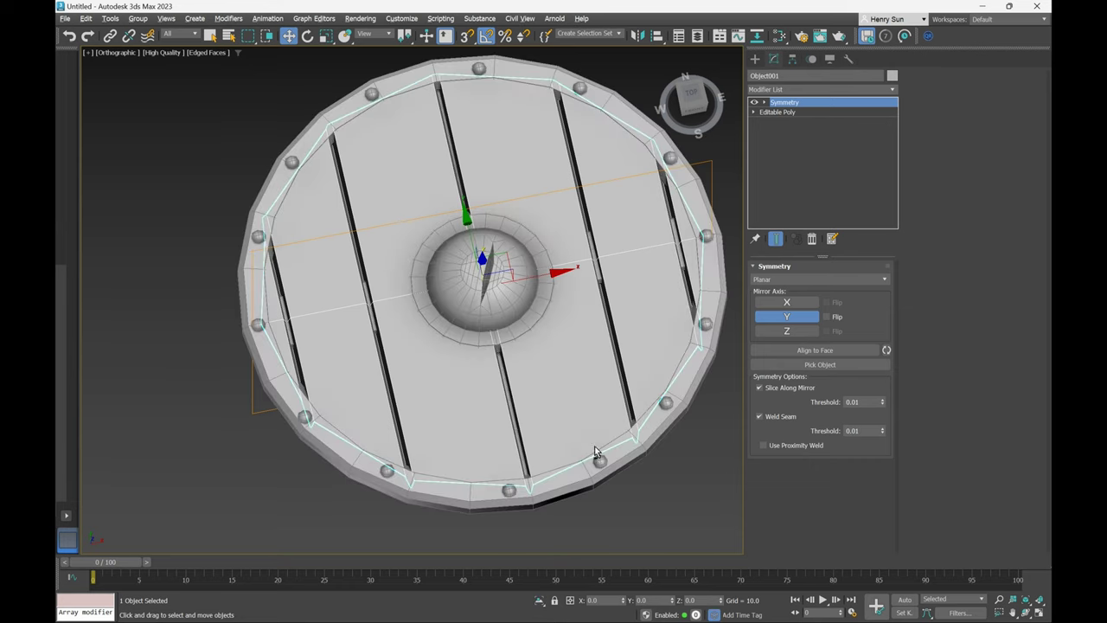
alt+middle_drag(594, 445, 501, 371)
click(601, 492)
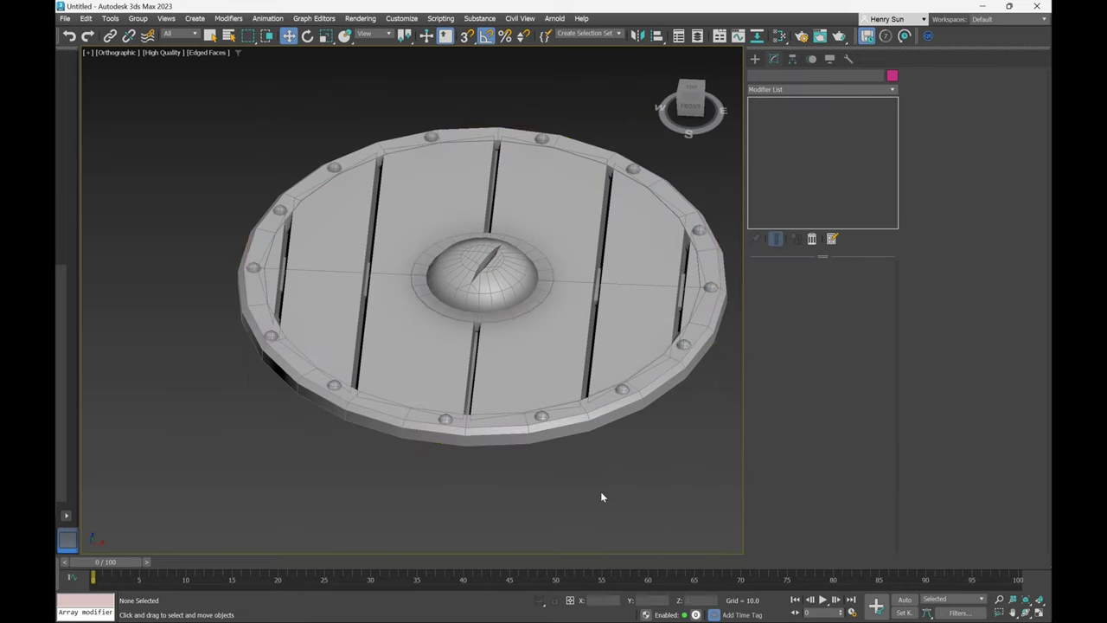
key(p)
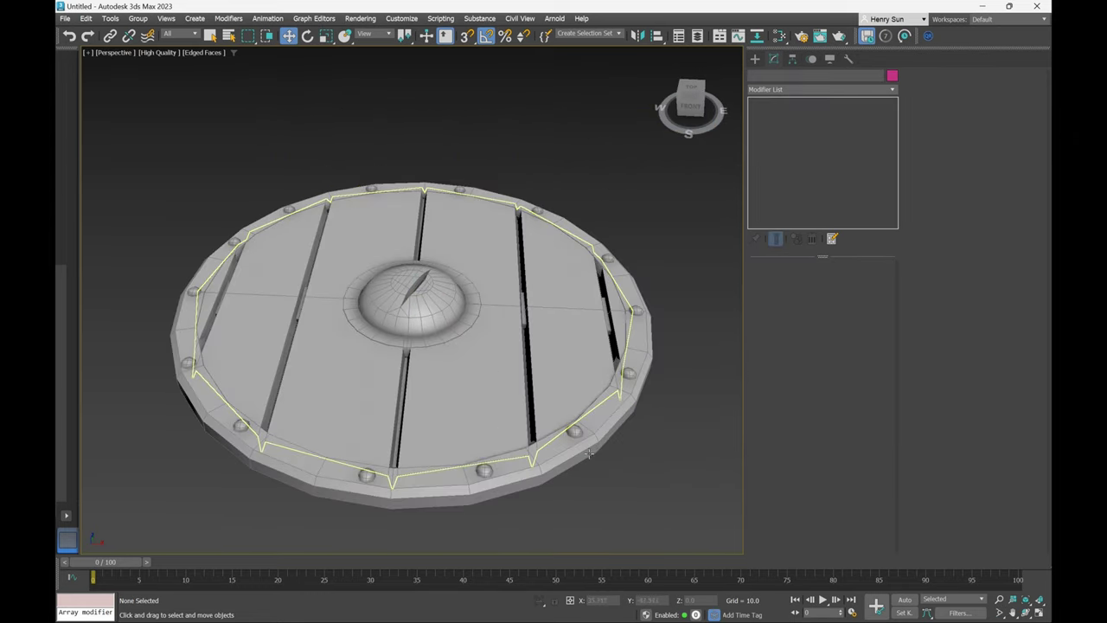
alt+middle_drag(588, 454, 458, 355)
Scale the board disc down along Z to about 45 percent so it sits beneath the crossing planks.
click(446, 350)
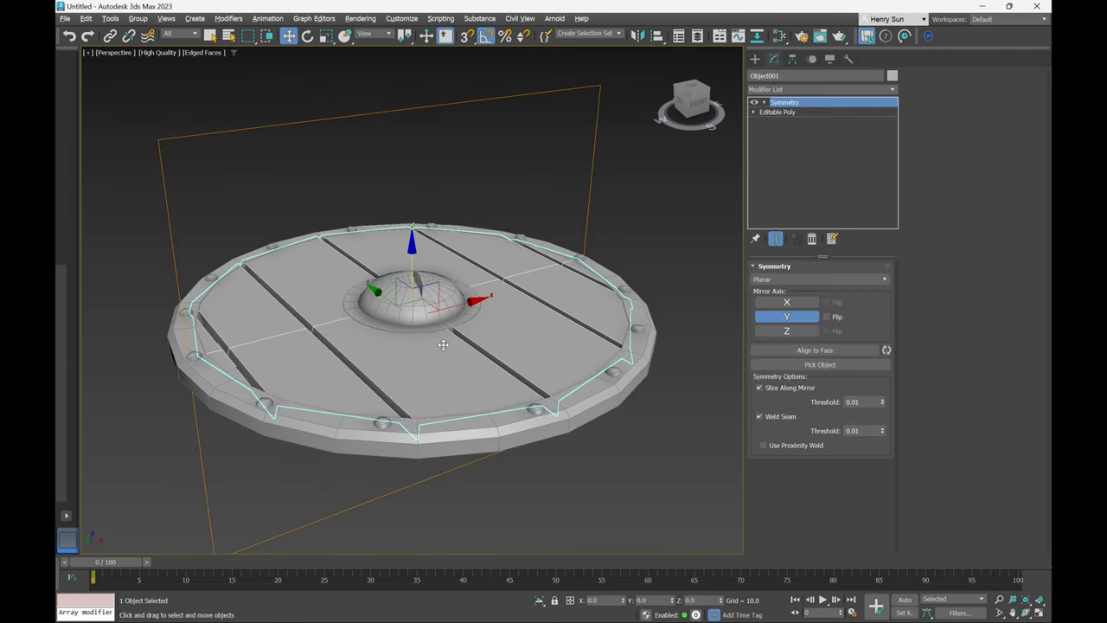
key(r)
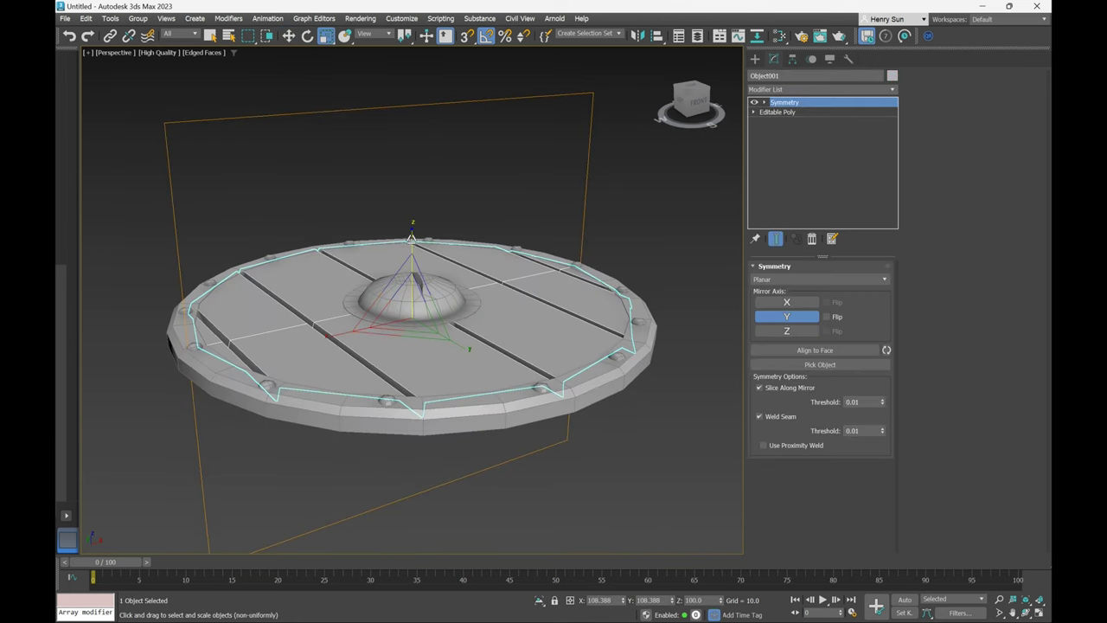
drag(412, 236, 417, 270)
alt+middle_drag(404, 270, 408, 320)
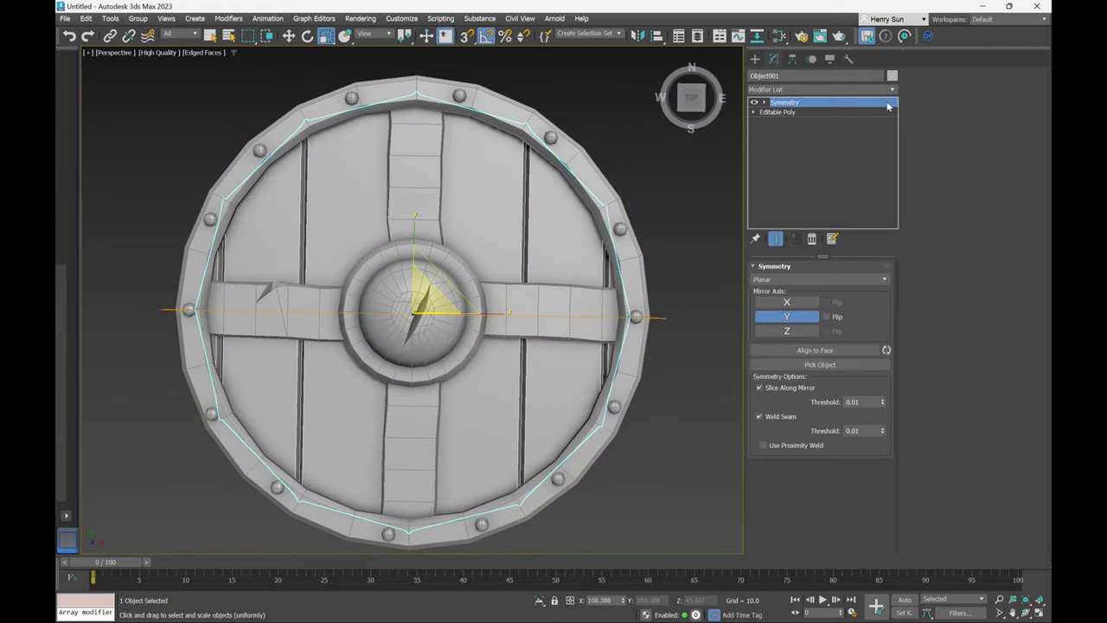
Add an Edit Poly modifier above the board disc's Symmetry and isolate the disc.
click(857, 88)
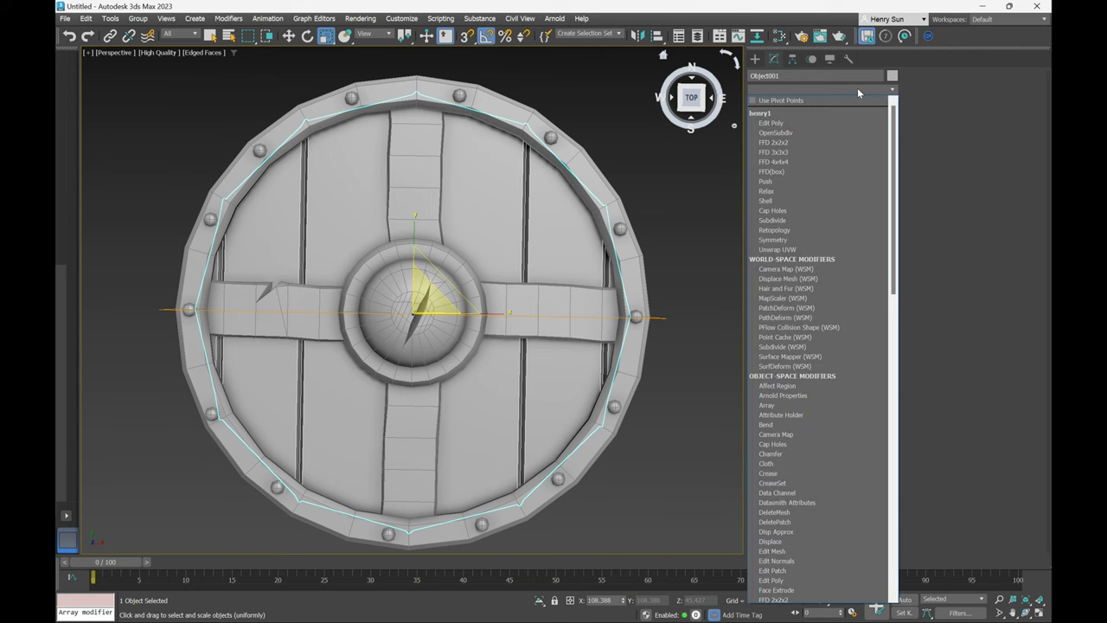
scroll(817, 98, down, 1)
click(811, 100)
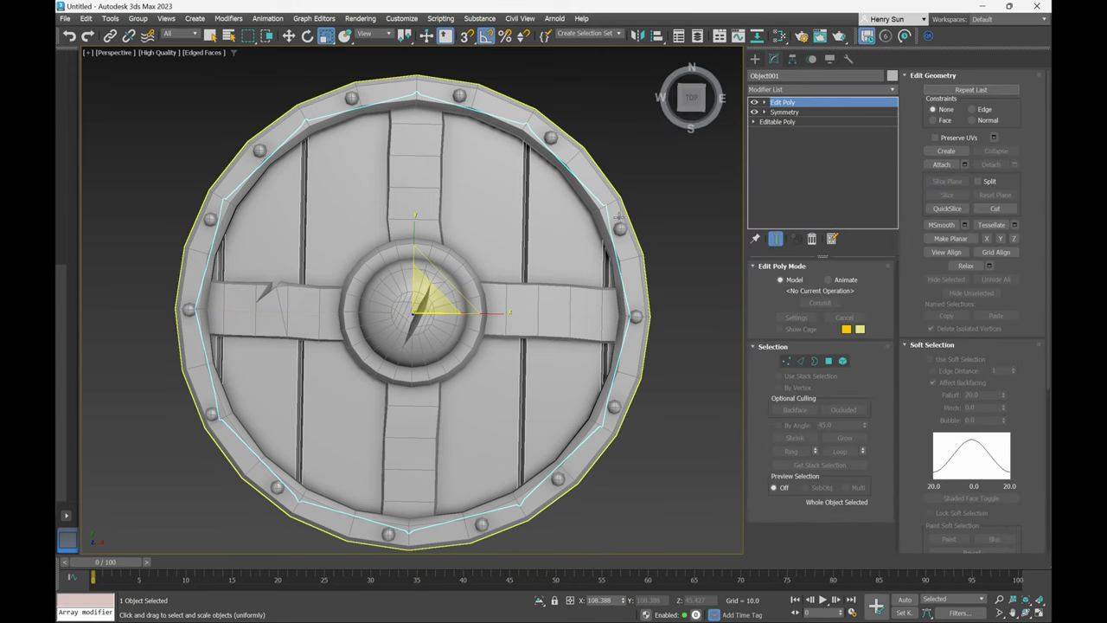
key(alt+q)
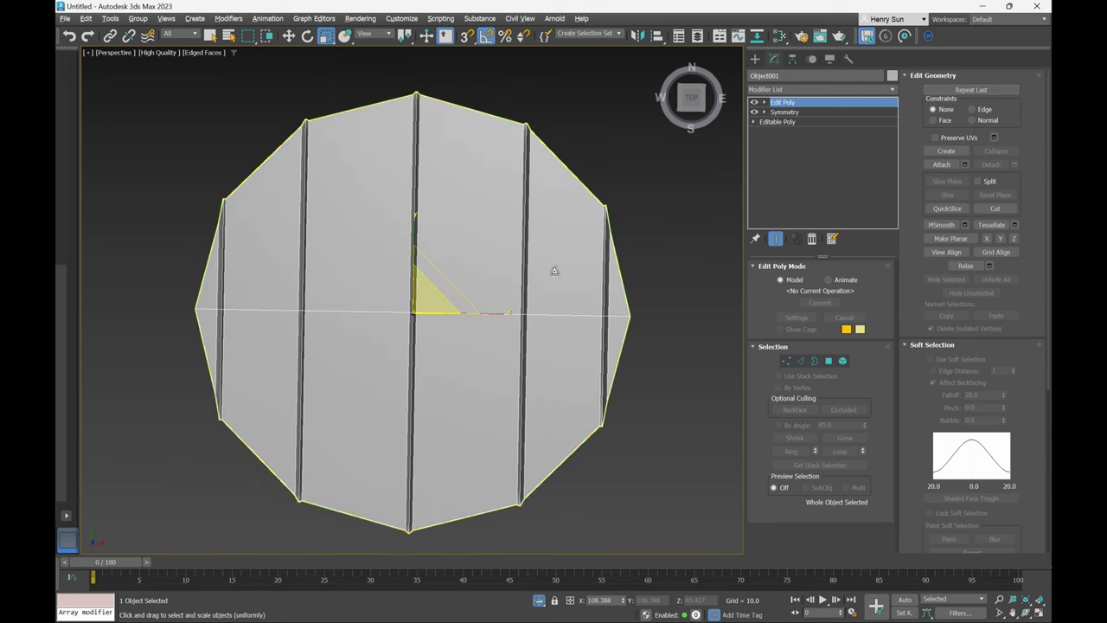
alt+middle_drag(482, 274, 522, 259)
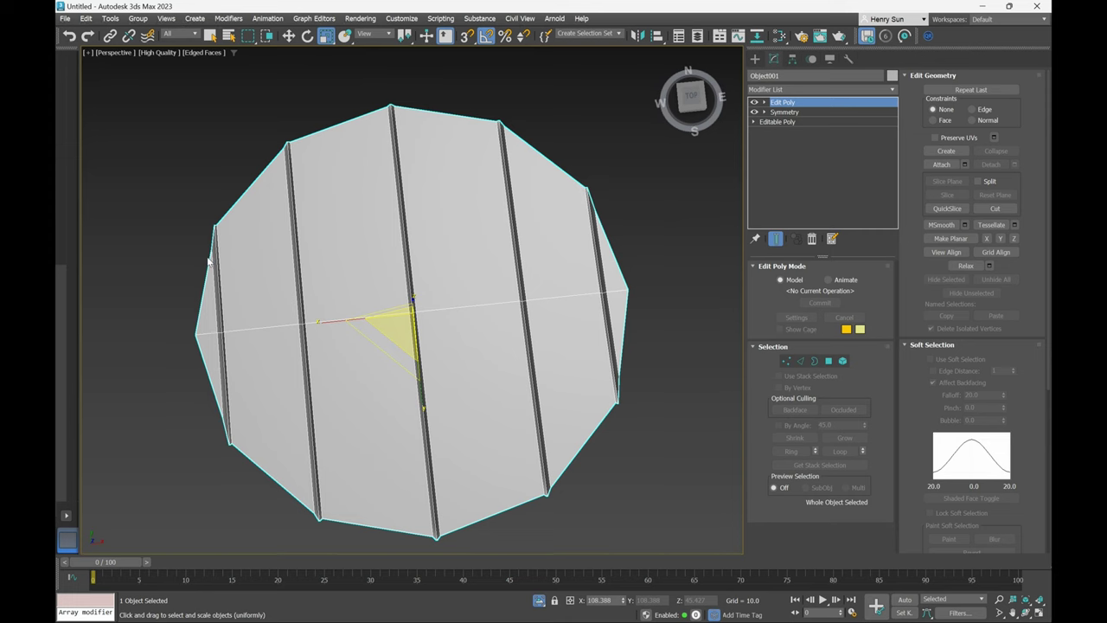
Insert two edge loops across all the boards, one on each side of the central seam.
alt+middle_drag(396, 247, 410, 277)
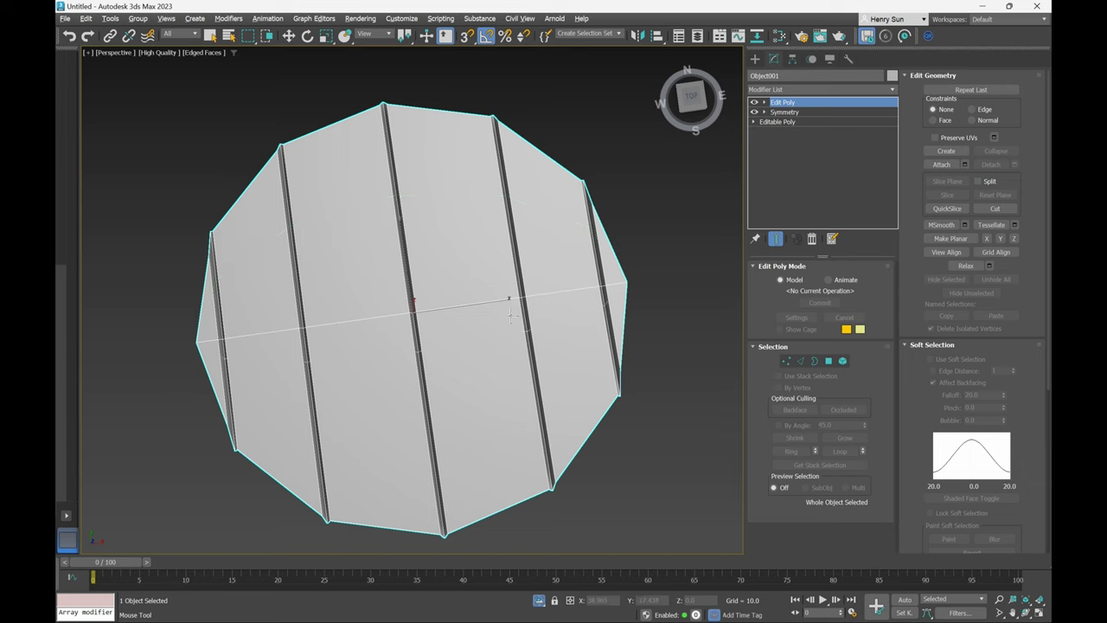
key(2)
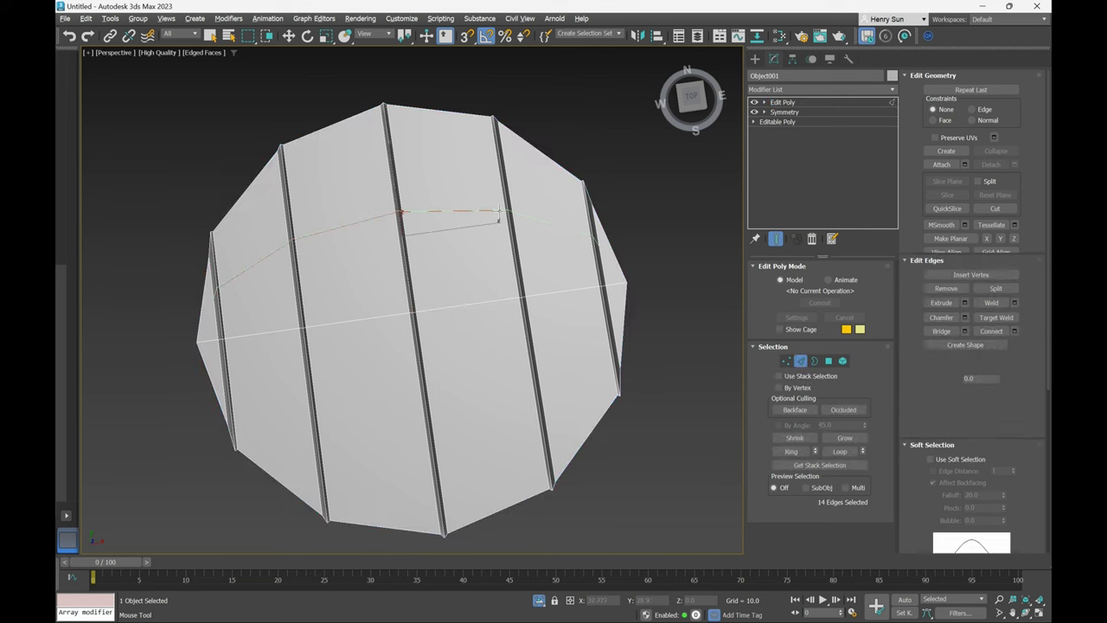
double_click(498, 212)
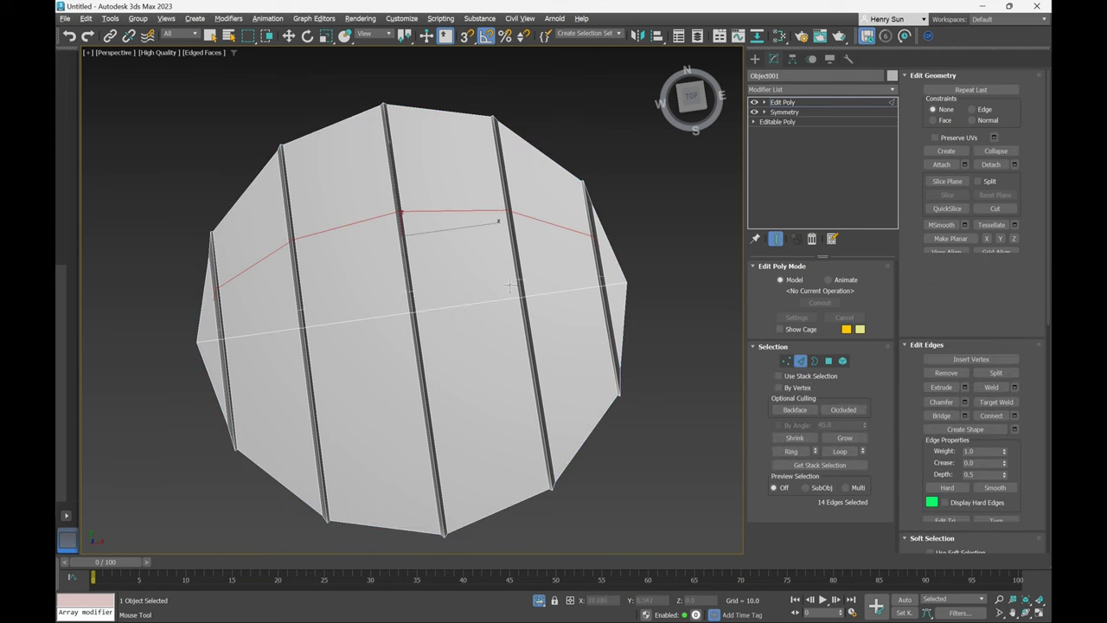
double_click(533, 391)
key(w)
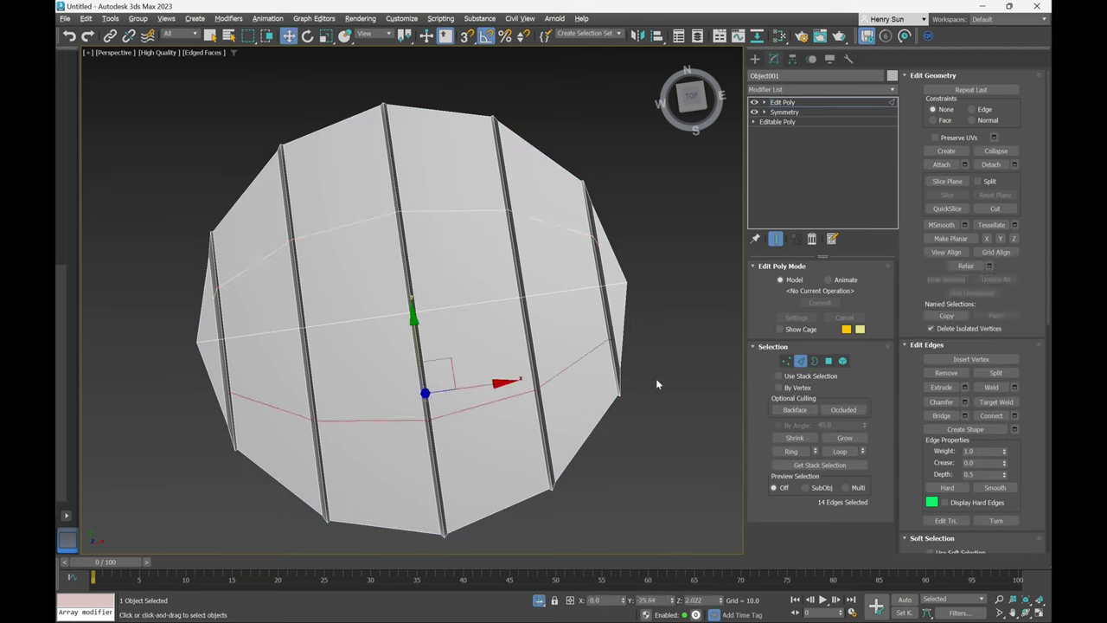
click(800, 360)
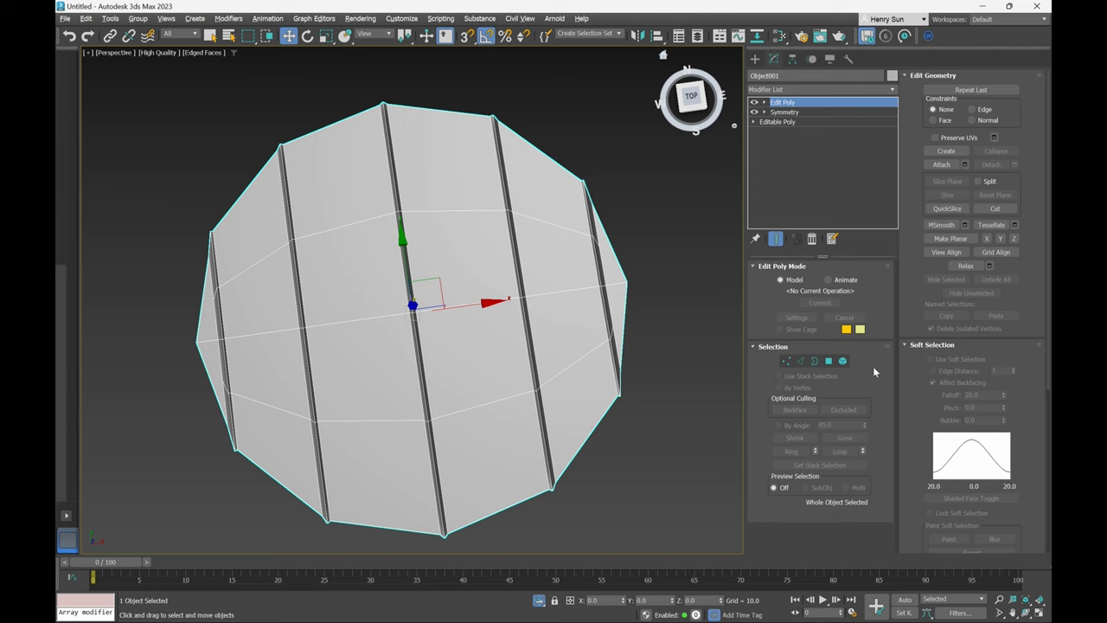
Add a Noise modifier to the board disc and set its X strength to 22.25.
click(816, 89)
text(n)
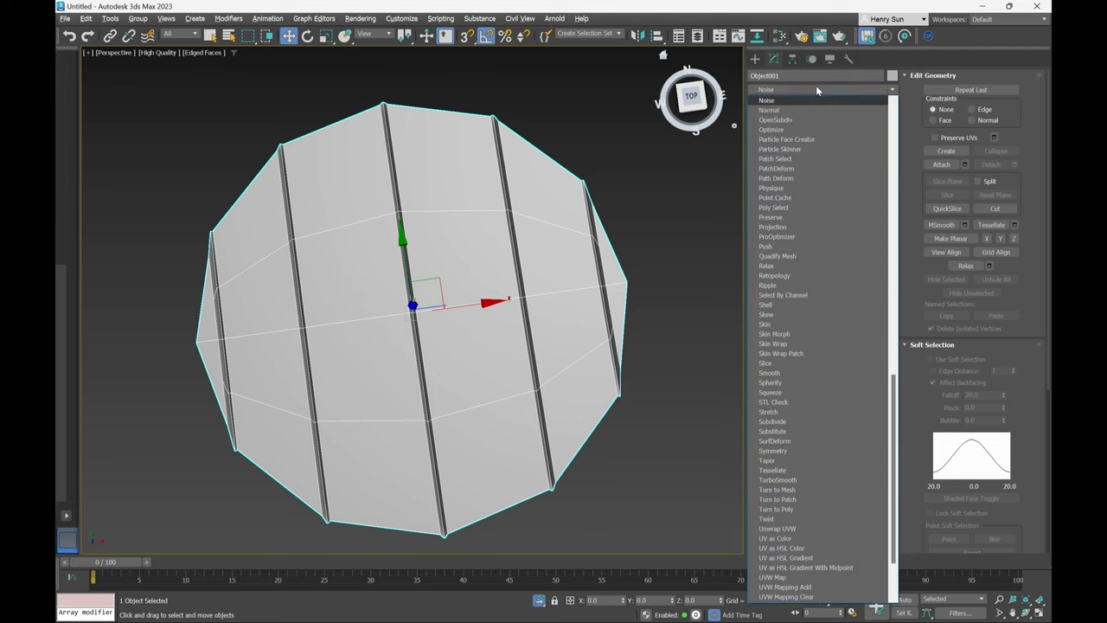
click(796, 100)
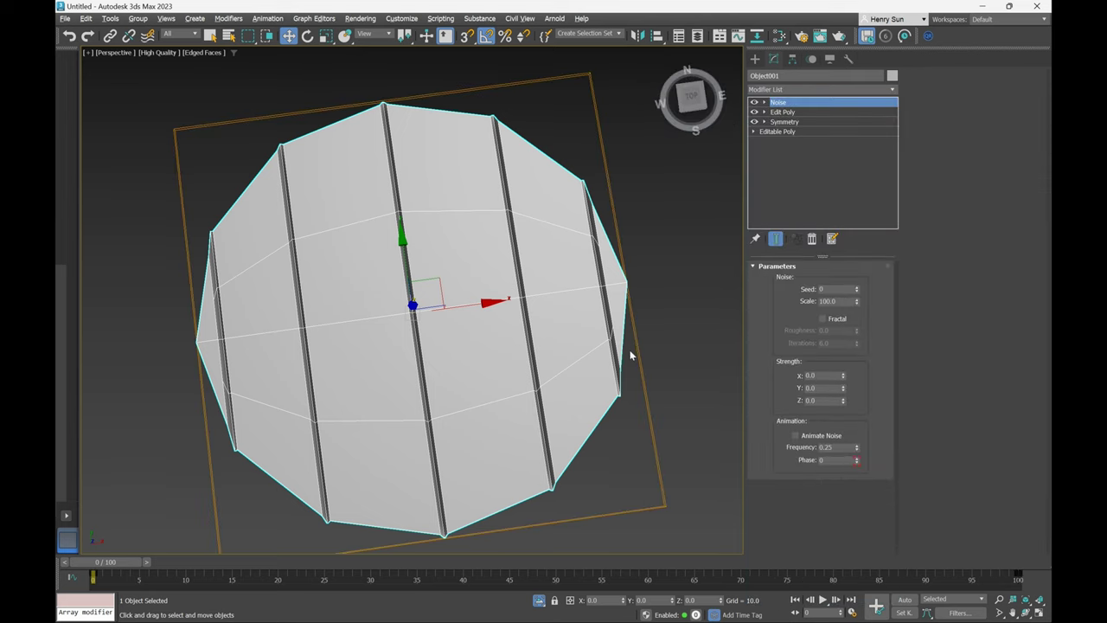
middle_drag(650, 343, 696, 294)
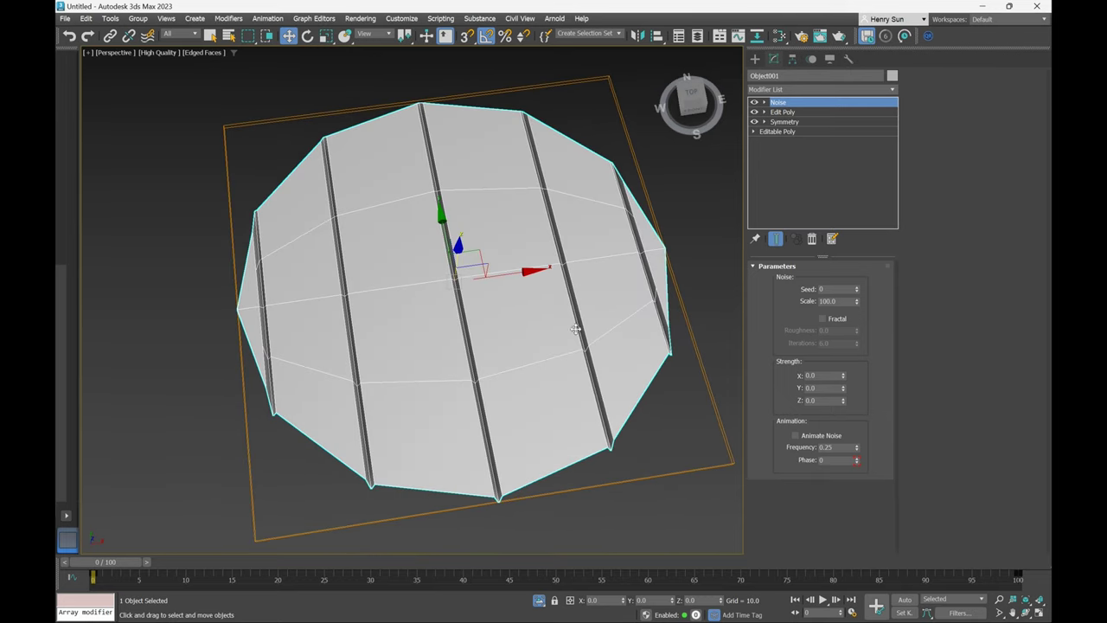
mouse_move(575, 328)
alt+middle_down()
mouse_move(549, 341)
mouse_move(559, 341)
alt+middle_up()
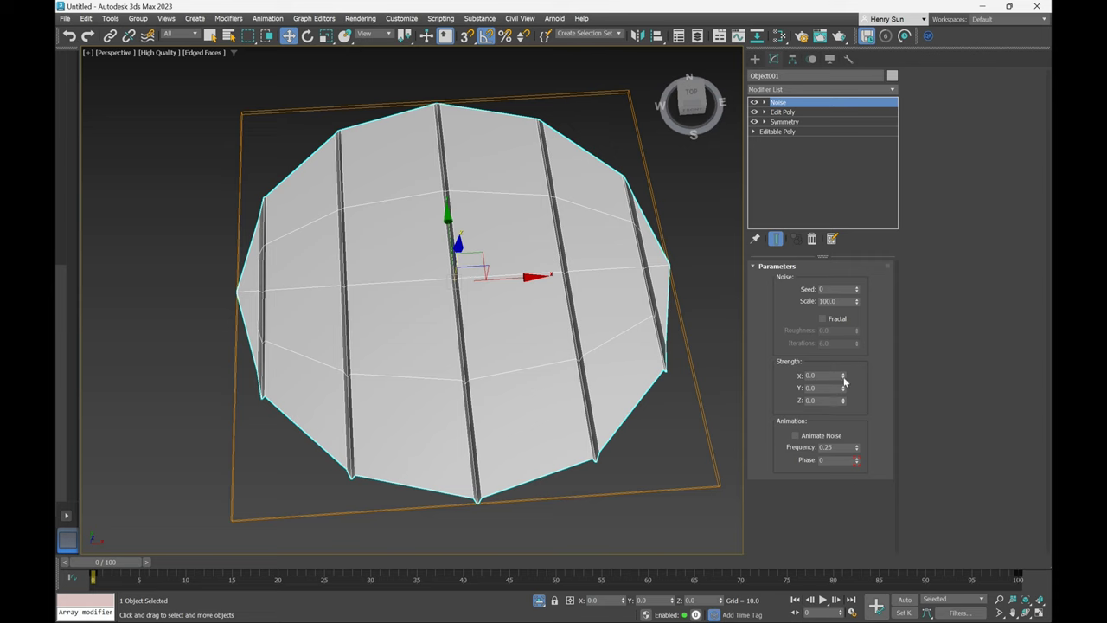
drag(840, 324, 843, 353)
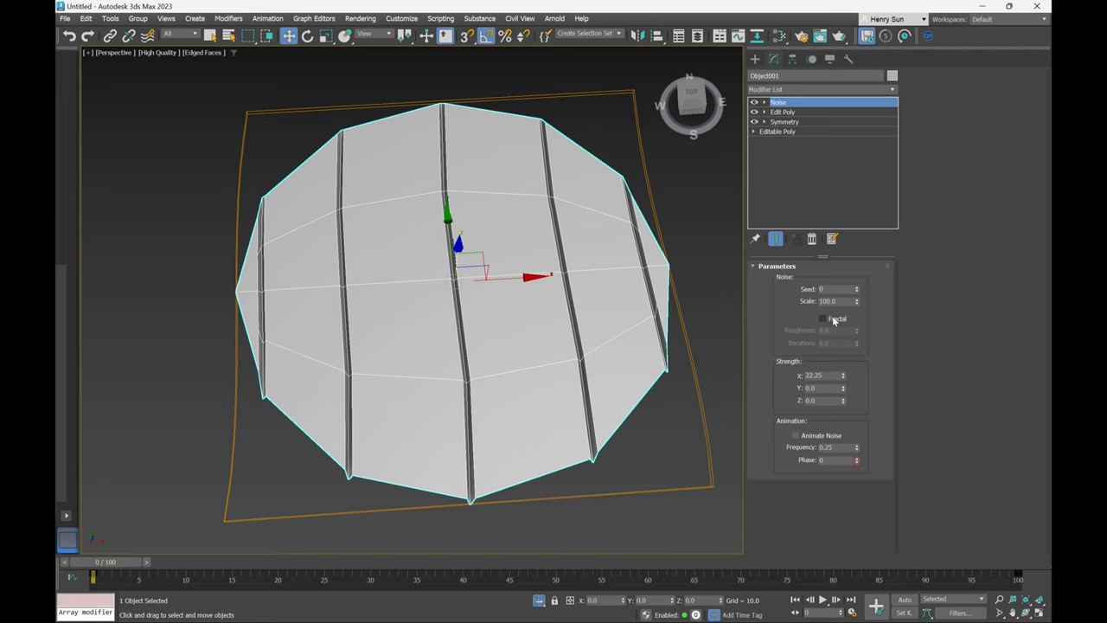
Turn on Fractal for the board disc's Noise, set its X strength to -5.34, and end isolation to show the whole shield.
click(823, 319)
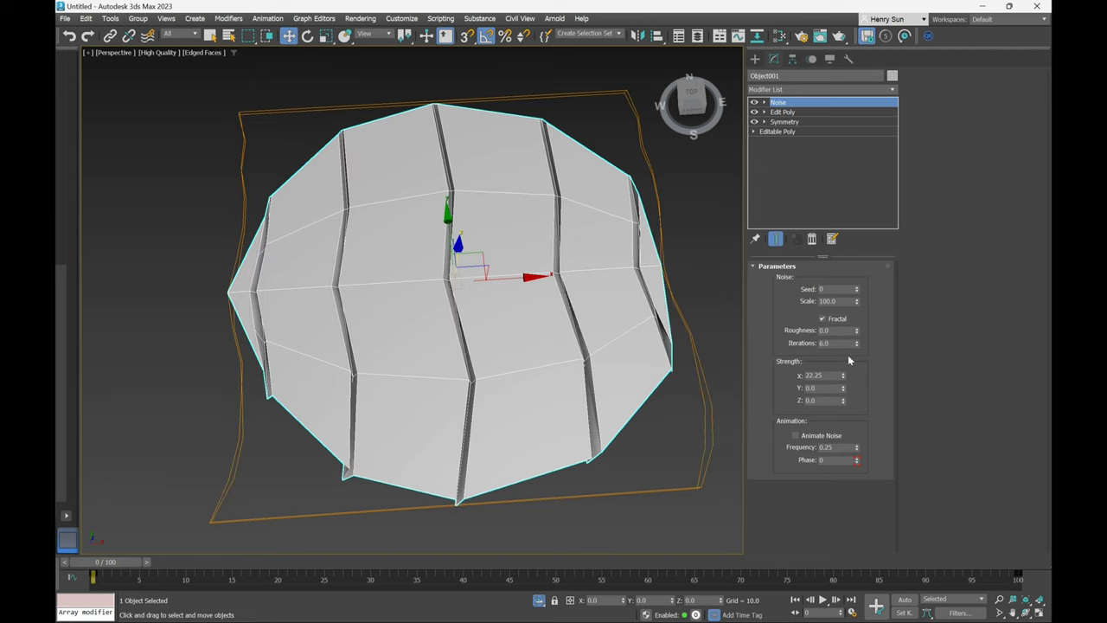
drag(845, 378, 852, 422)
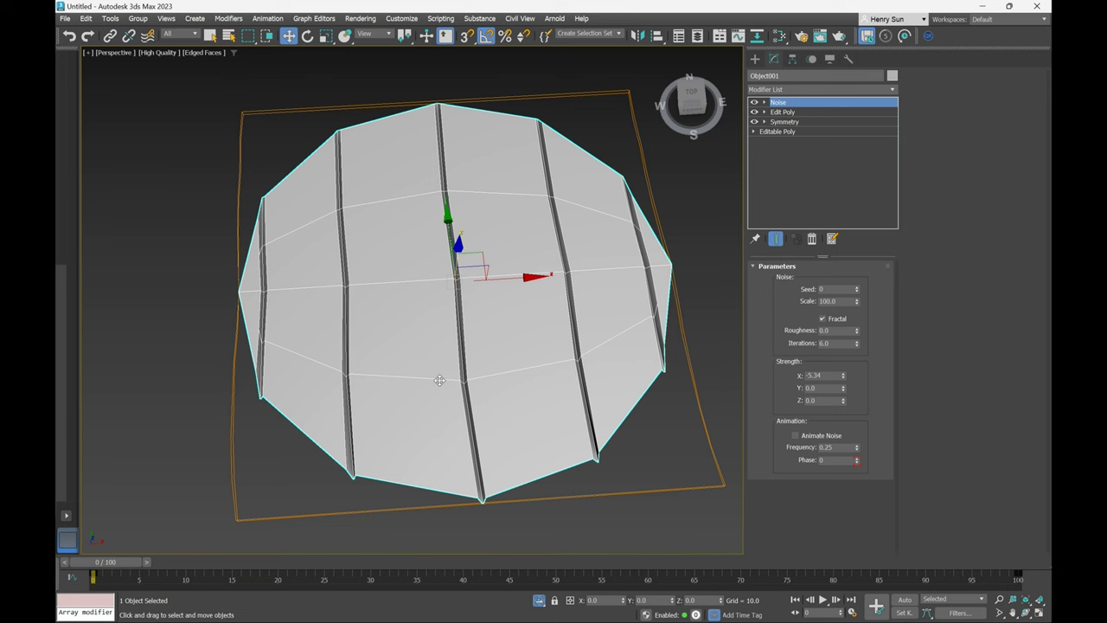
key(alt+q)
mouse_move(441, 379)
alt+middle_down()
mouse_move(482, 380)
mouse_move(460, 386)
alt+middle_up()
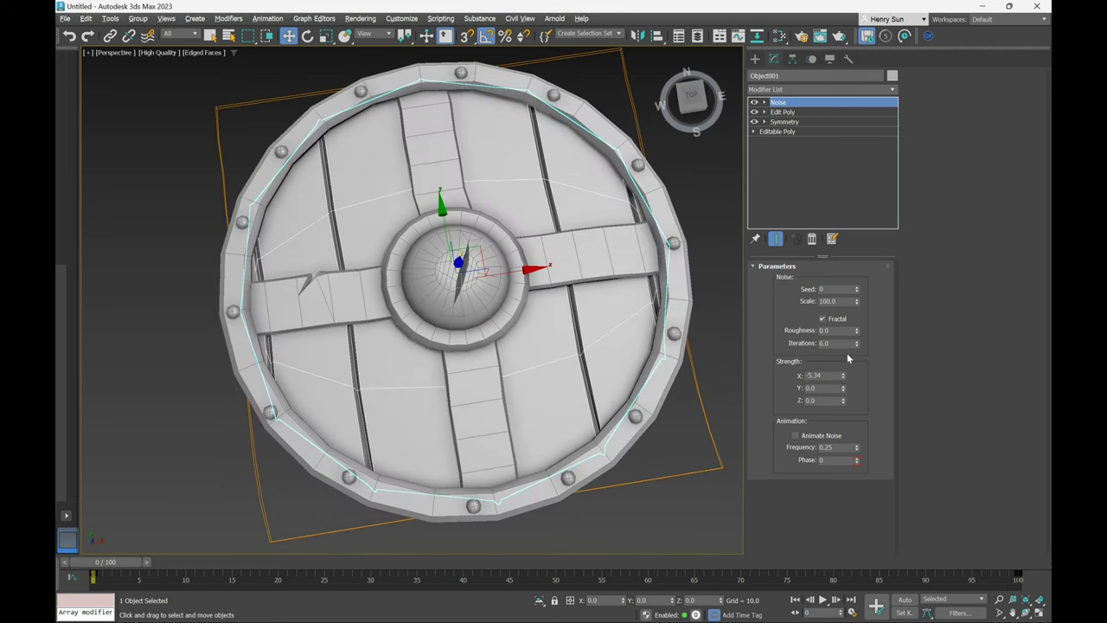
Readjust the board noise's X strength against the complete shield and review the warped boards in plain shading without edges.
mouse_move(843, 378)
mouse_down()
mouse_move(845, 423)
mouse_move(840, 377)
mouse_up()
click(732, 343)
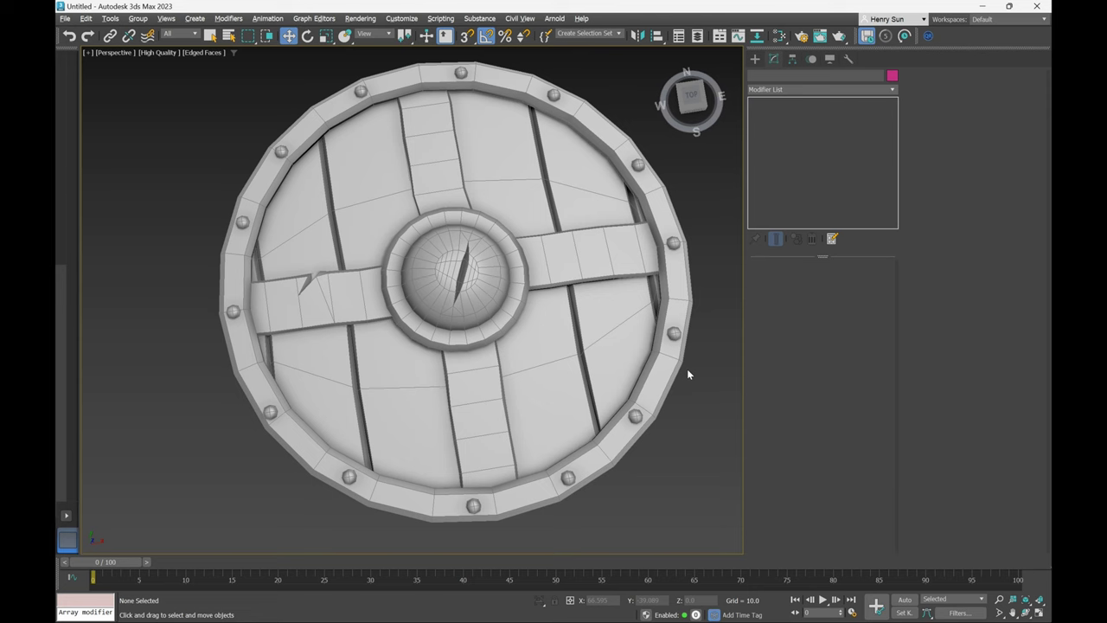
key(F4)
mouse_move(687, 369)
alt+middle_down()
mouse_move(597, 355)
mouse_move(583, 370)
mouse_move(607, 387)
mouse_move(565, 394)
mouse_move(569, 383)
mouse_move(389, 271)
alt+middle_up()
scroll(565, 394, up, 3)
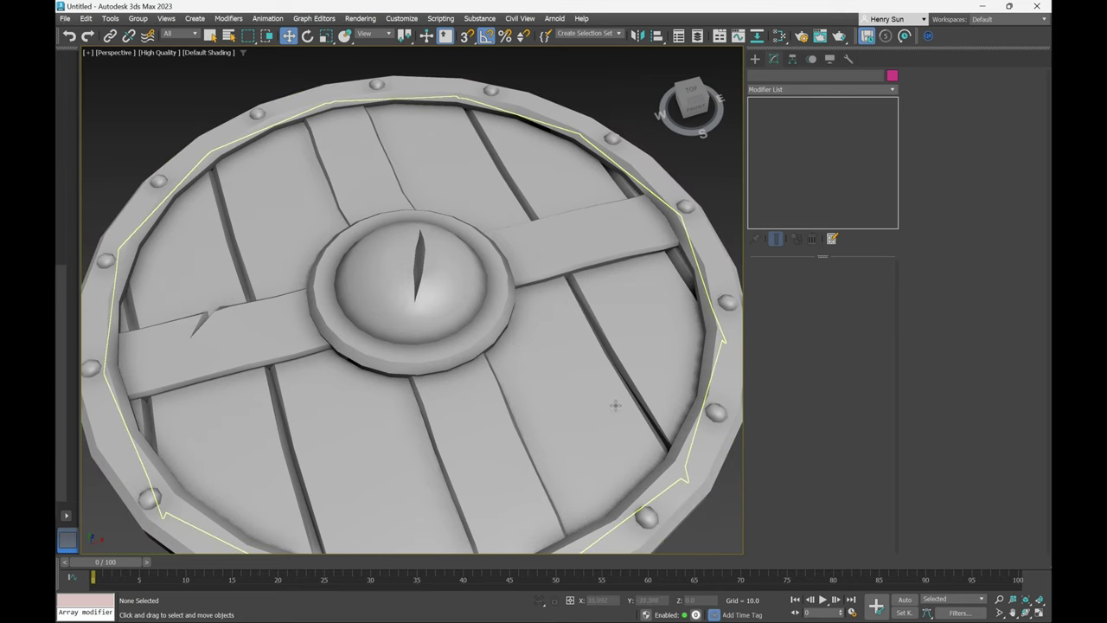
alt+middle_drag(610, 343, 580, 392)
scroll(601, 262, down, 3)
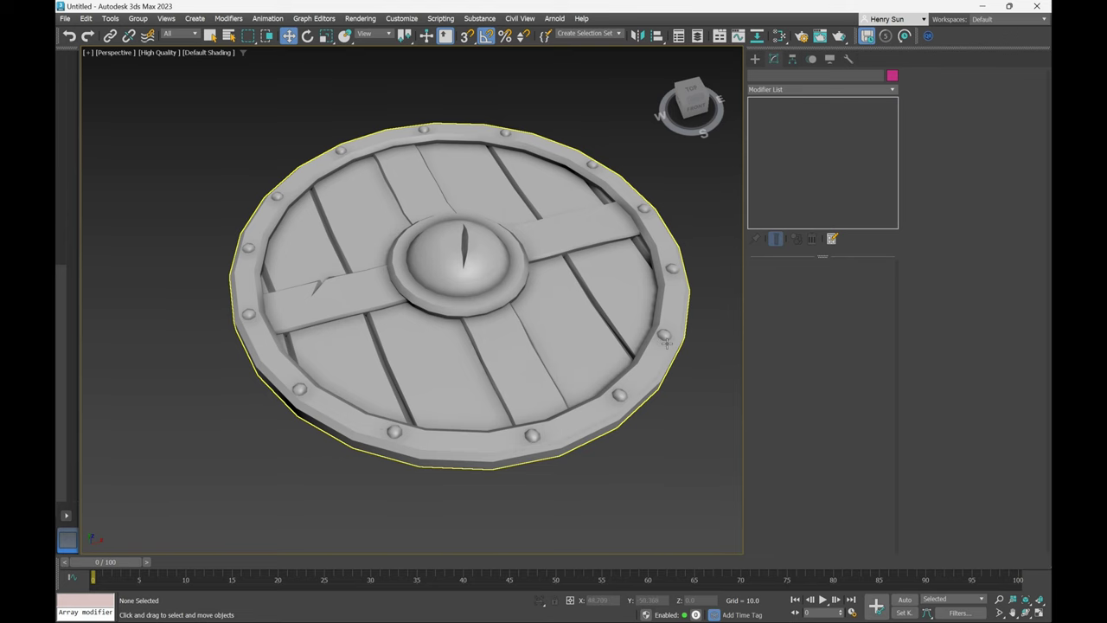
middle_drag(671, 330, 622, 338)
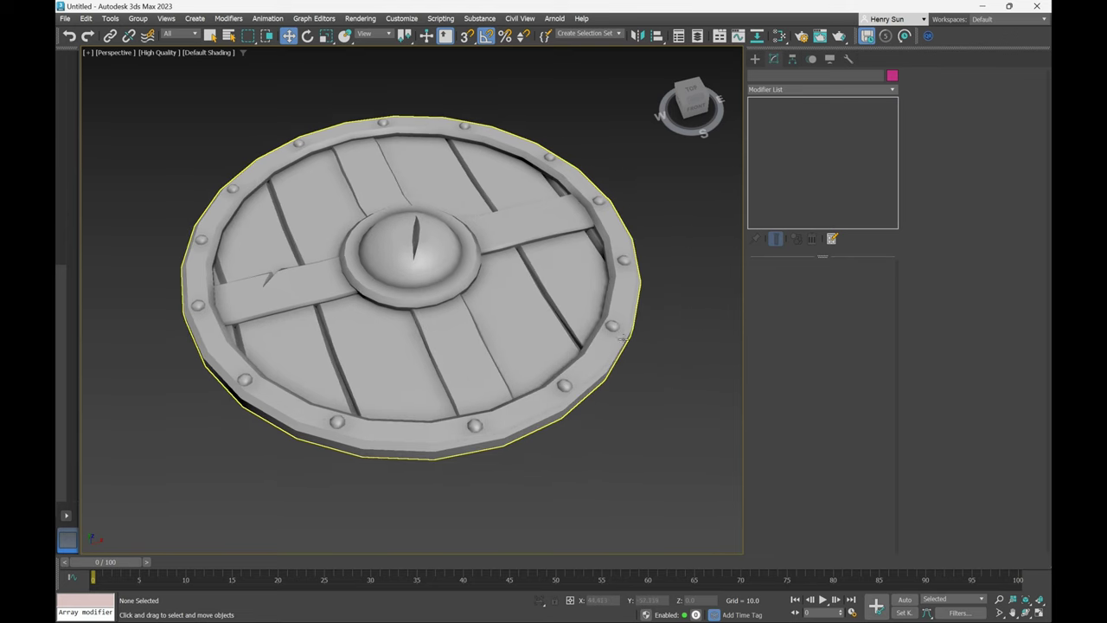
Extrude one vertex on the rim's outer top edge, between two rivets, with height 0 and base width 2.32.
click(609, 356)
scroll(616, 351, up, 5)
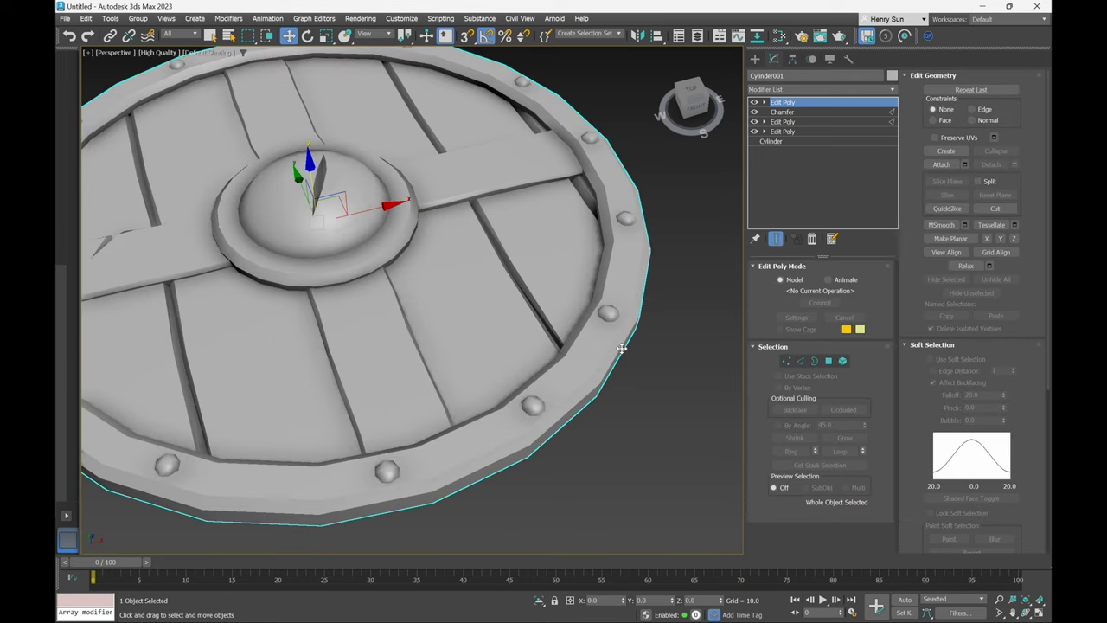
key(F4)
scroll(637, 307, up, 2)
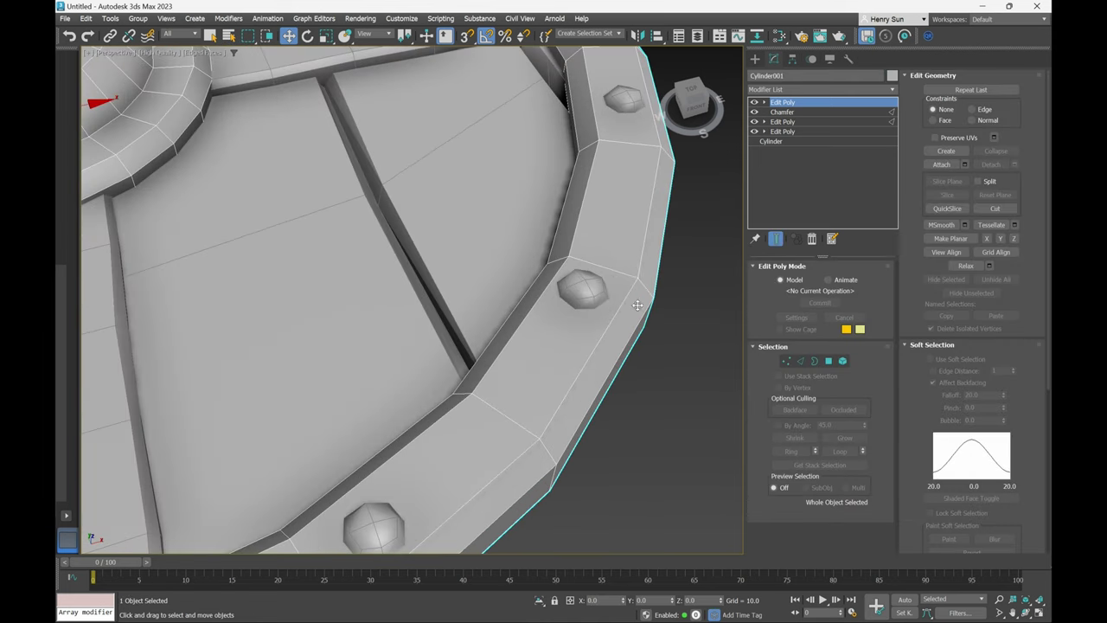
alt+middle_drag(583, 284, 577, 306)
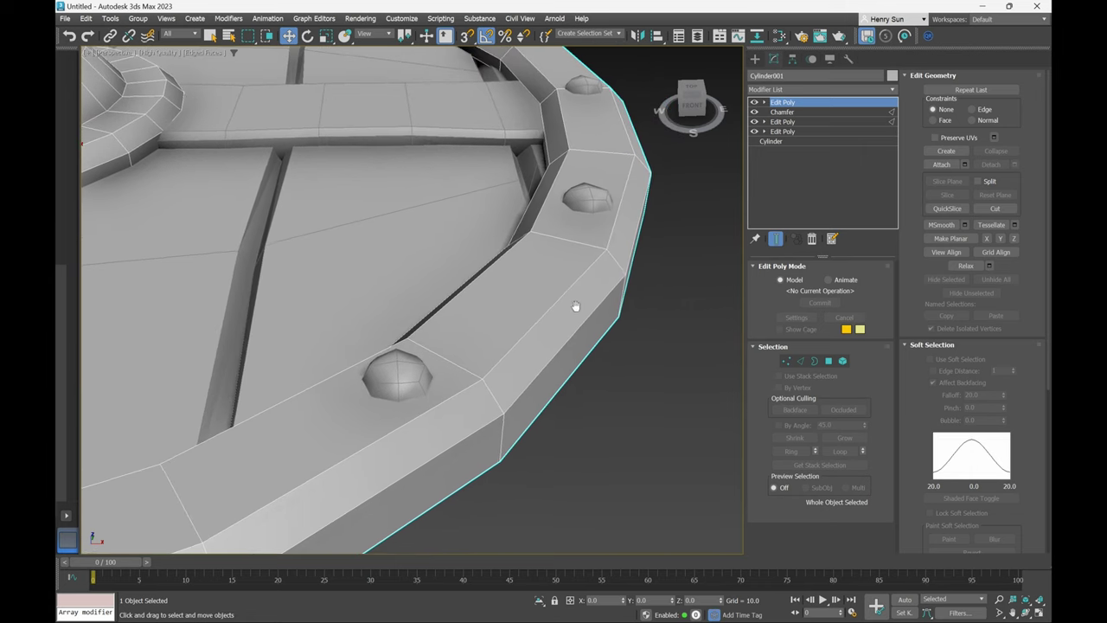
click(787, 360)
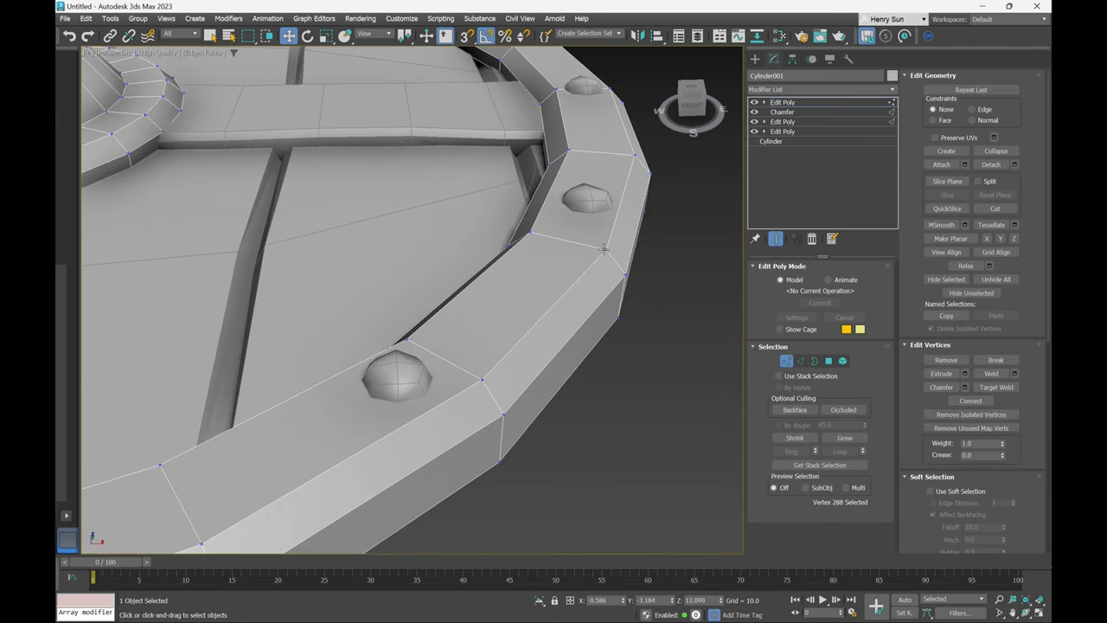
click(604, 248)
alt+middle_drag(604, 249, 595, 275)
right_click(642, 260)
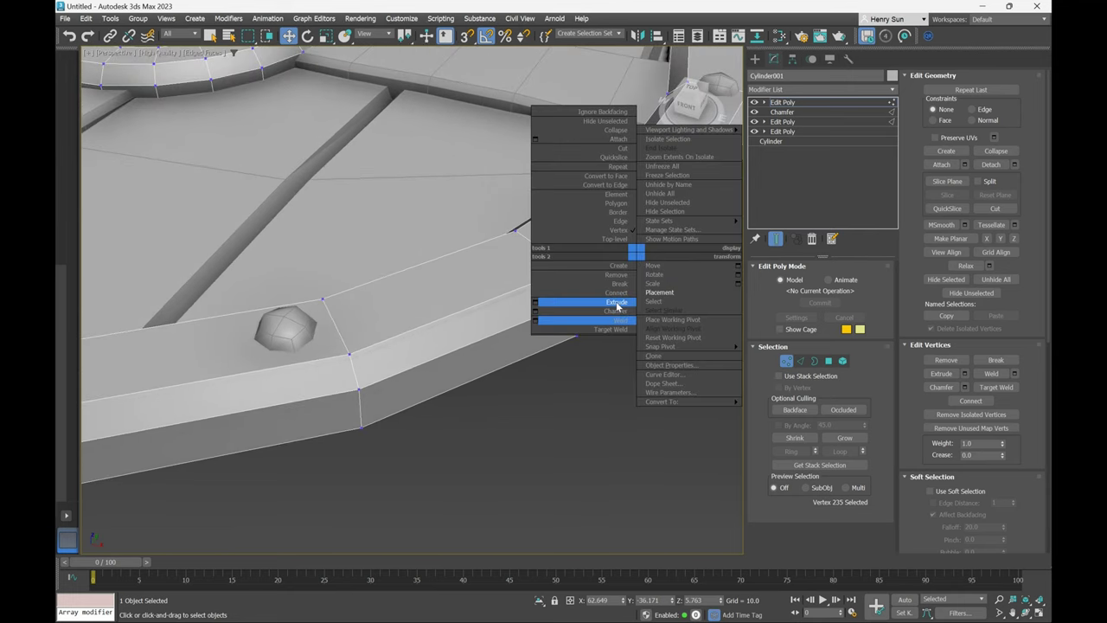
click(534, 307)
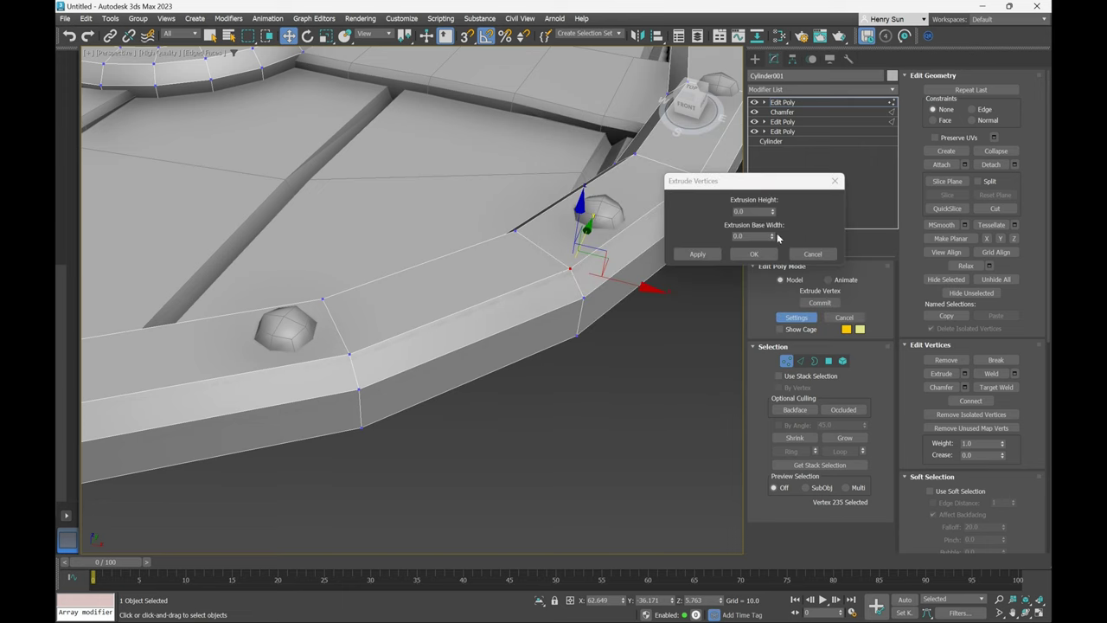
drag(773, 236, 770, 149)
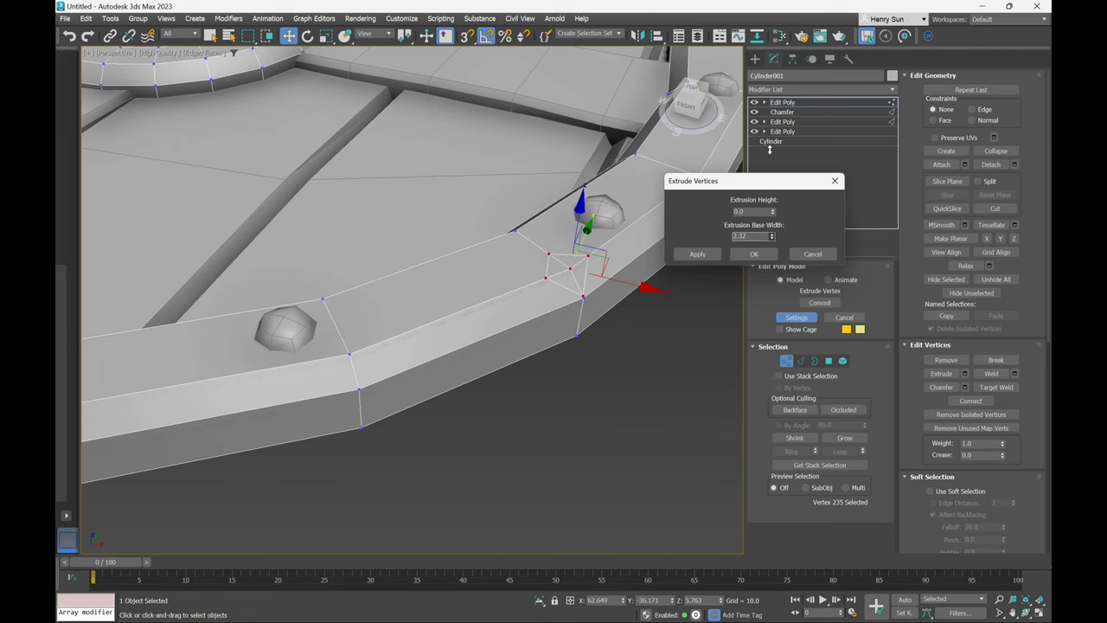
click(753, 254)
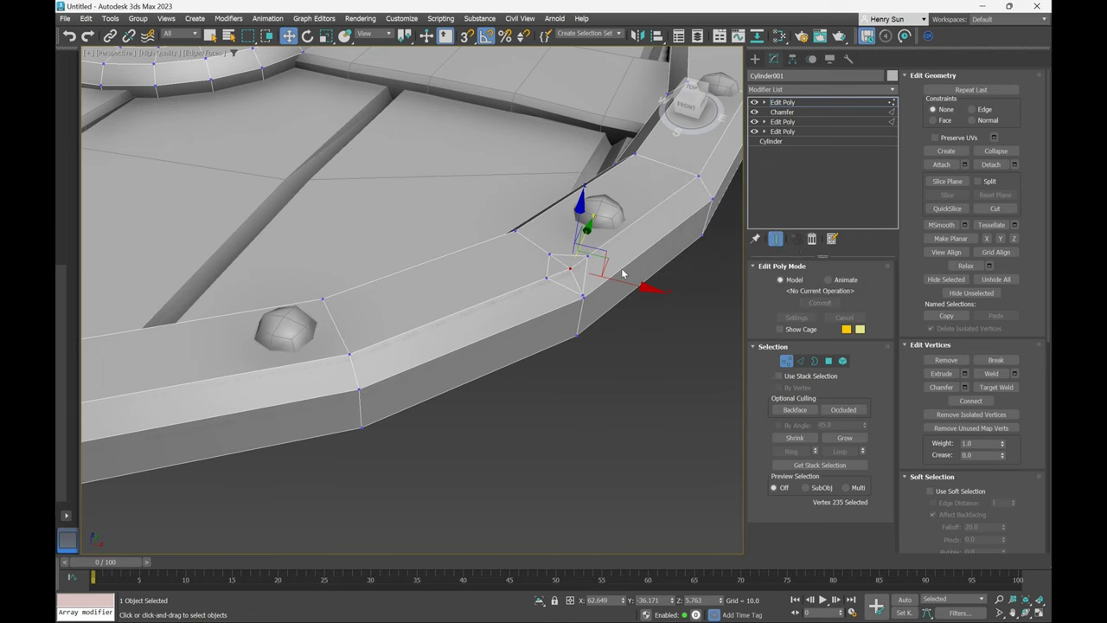
Remove the centre vertex of the extruded star on the rim to form a small notch.
scroll(542, 284, up, 3)
alt+middle_drag(564, 272, 540, 267)
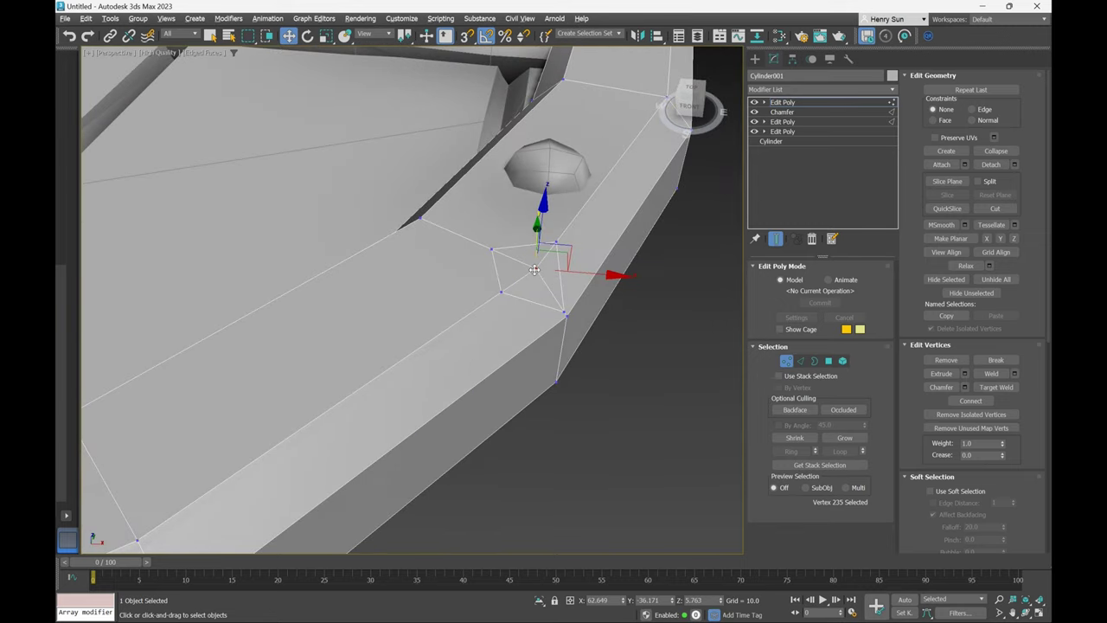
key(BackSpace)
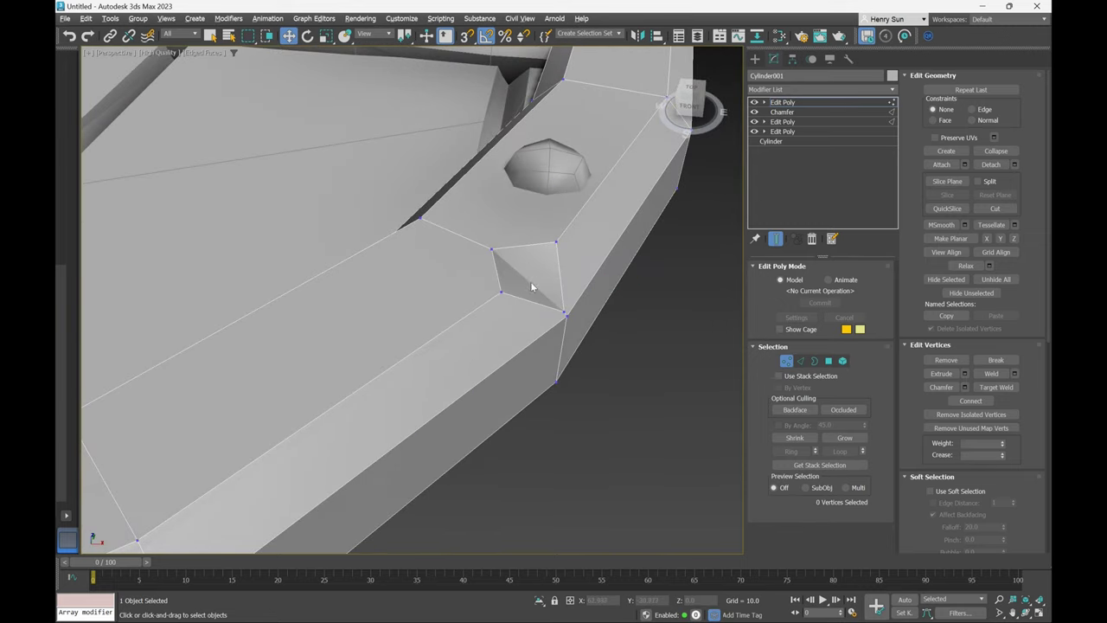
Target-weld the two nearly coincident vertices at the notch's outer corner into one.
alt+middle_drag(532, 287, 672, 211)
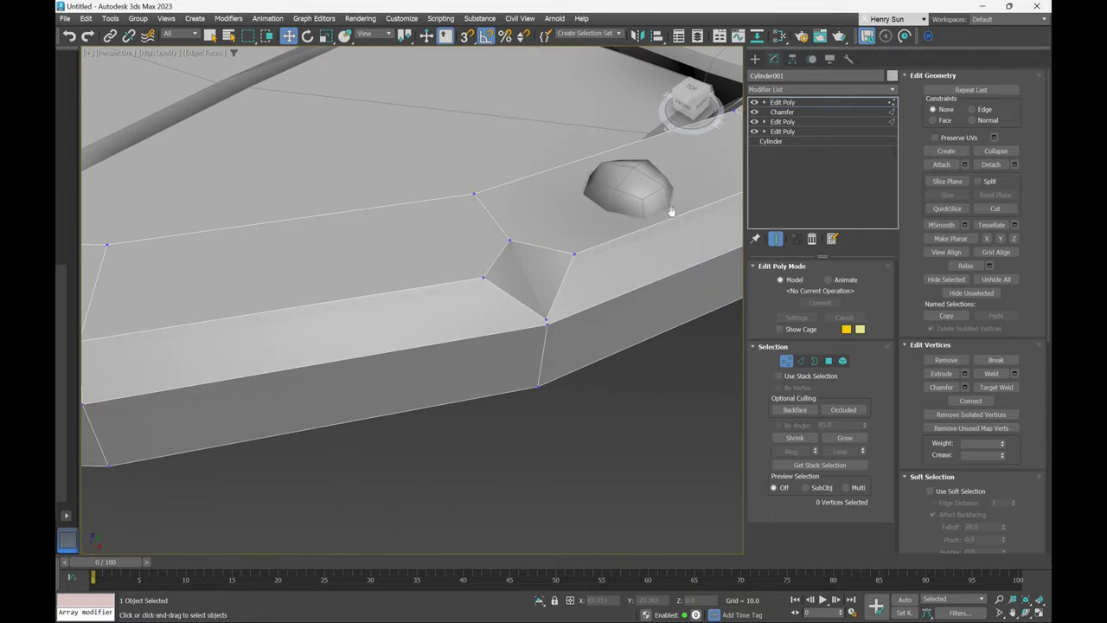
right_click(549, 322)
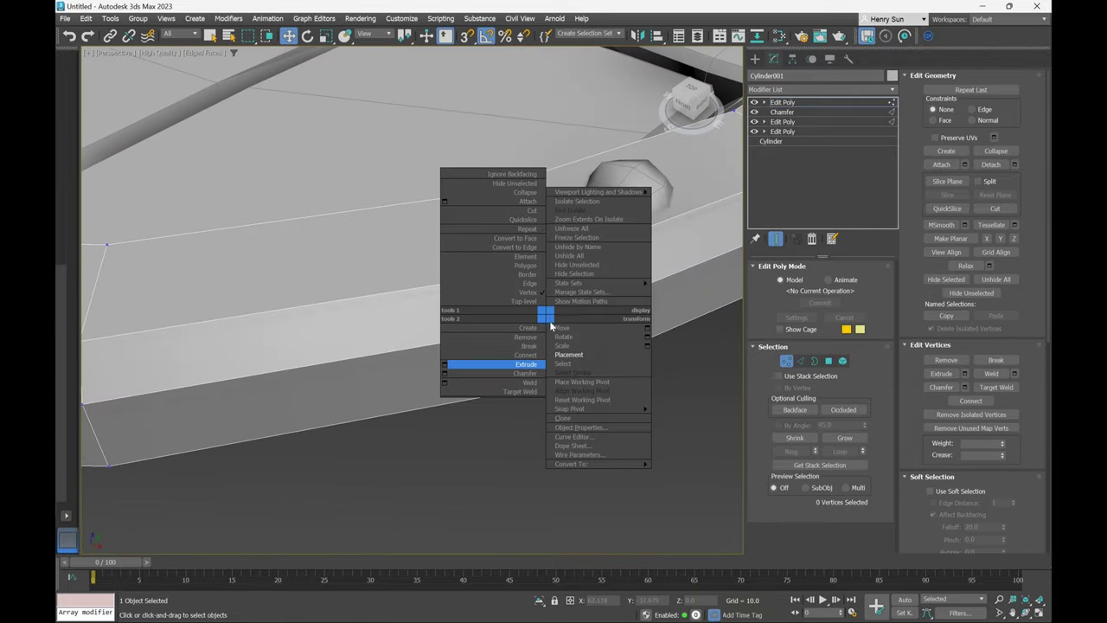
click(520, 392)
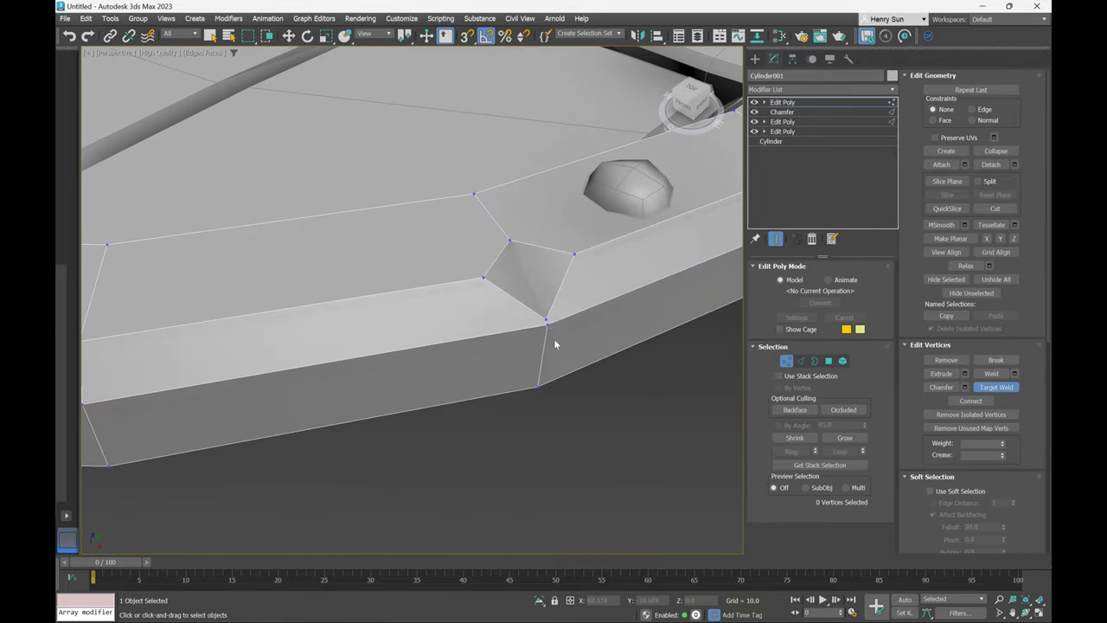
click(547, 325)
right_click(580, 286)
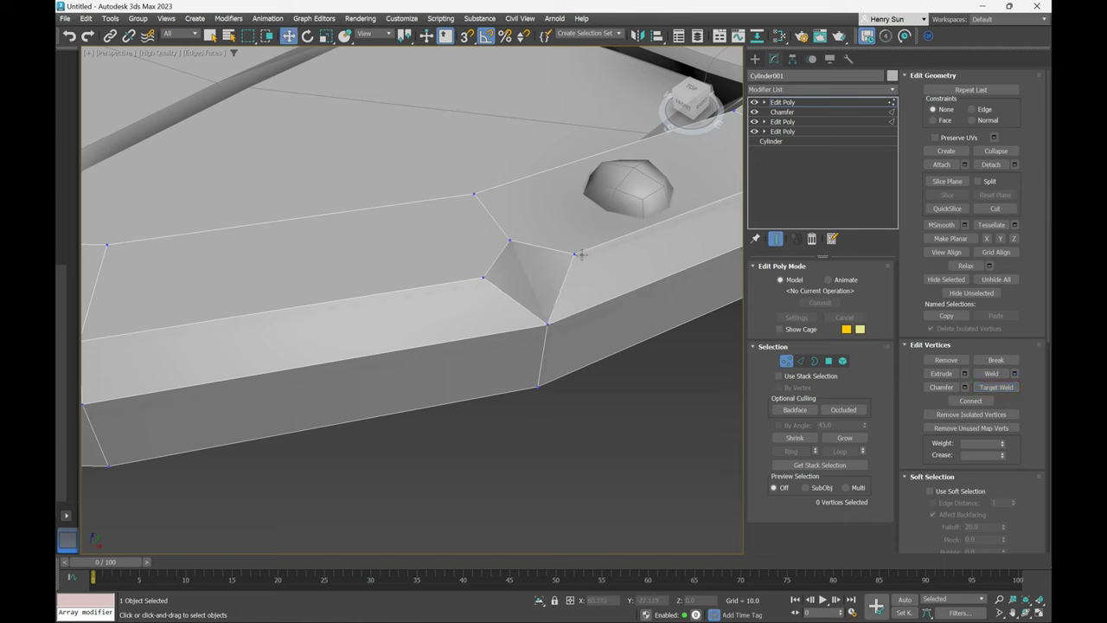
right_click(496, 280)
Widen the notch by moving its two side vertices apart along the rim edge, lowering one of them to about Z 4.98.
click(482, 277)
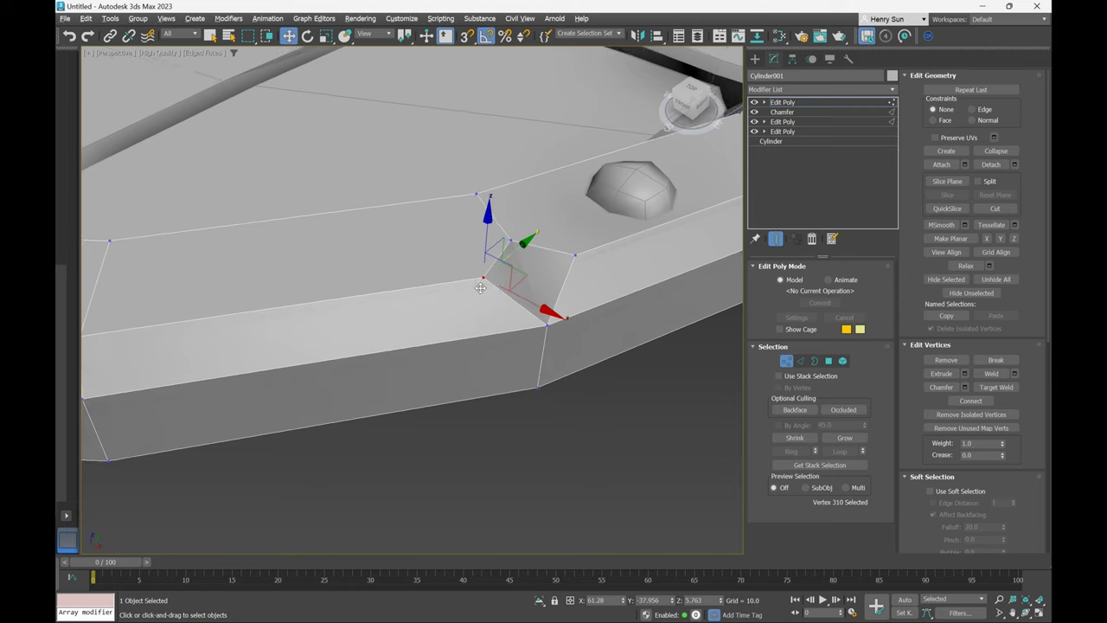
alt+middle_drag(493, 281, 524, 295)
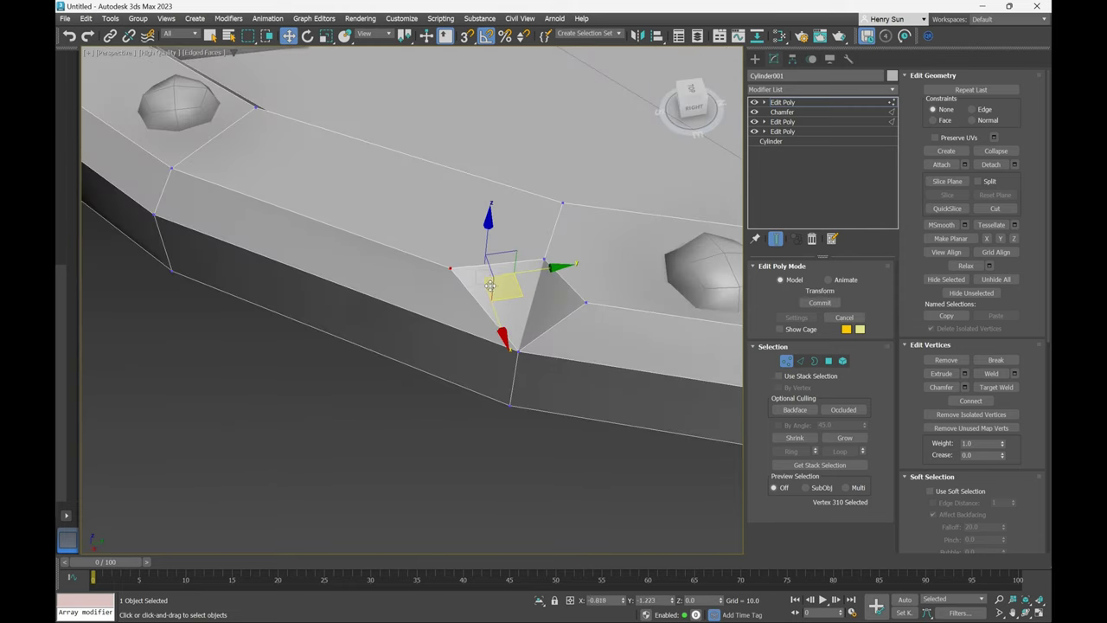
drag(523, 295, 491, 287)
click(586, 303)
drag(622, 320, 648, 327)
click(449, 268)
alt+middle_drag(449, 268, 514, 247)
drag(495, 225, 483, 241)
mouse_move(483, 241)
alt+middle_down()
mouse_move(451, 258)
mouse_move(484, 230)
alt+middle_up()
drag(453, 210, 452, 215)
alt+middle_drag(610, 301, 569, 308)
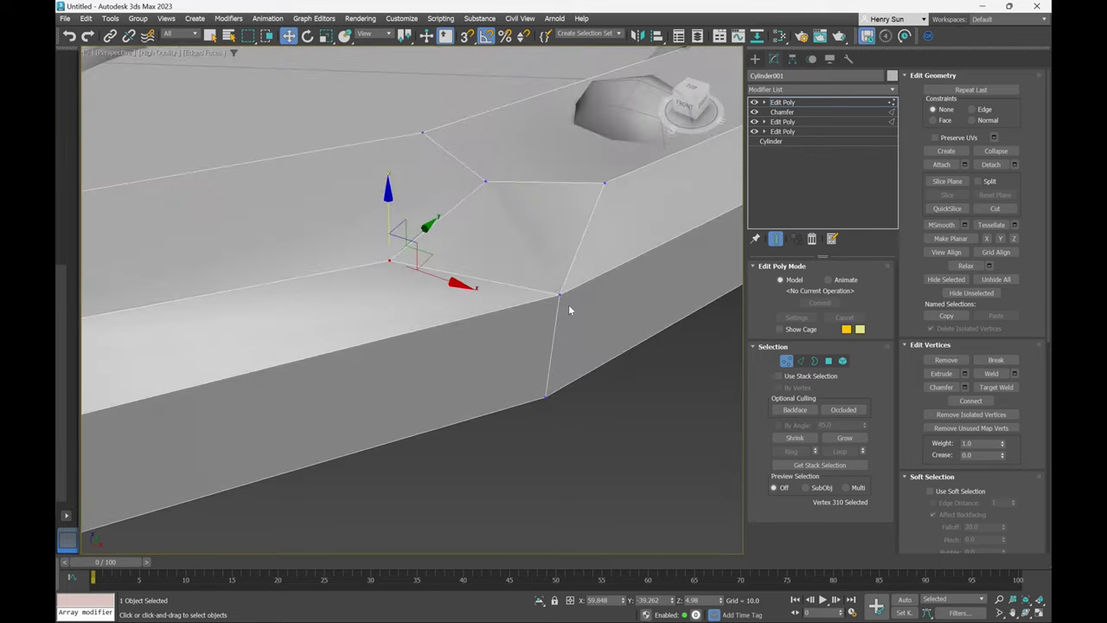
Cut an edge across the notch face from its inner vertex to its outer corner vertex.
click(484, 180)
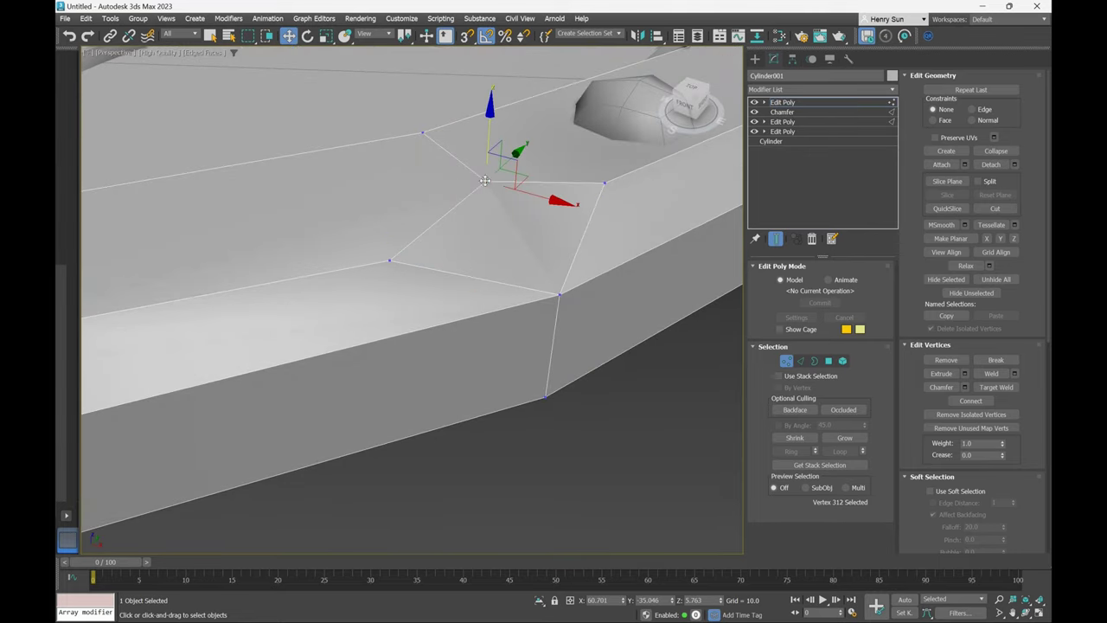
ctrl+click(560, 297)
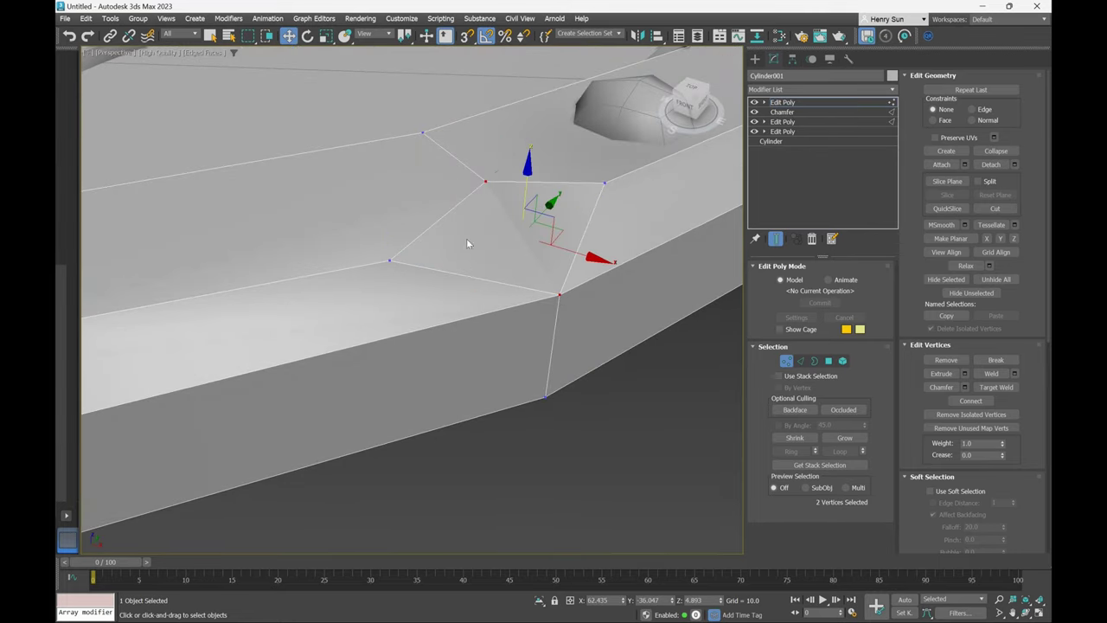
right_click(568, 285)
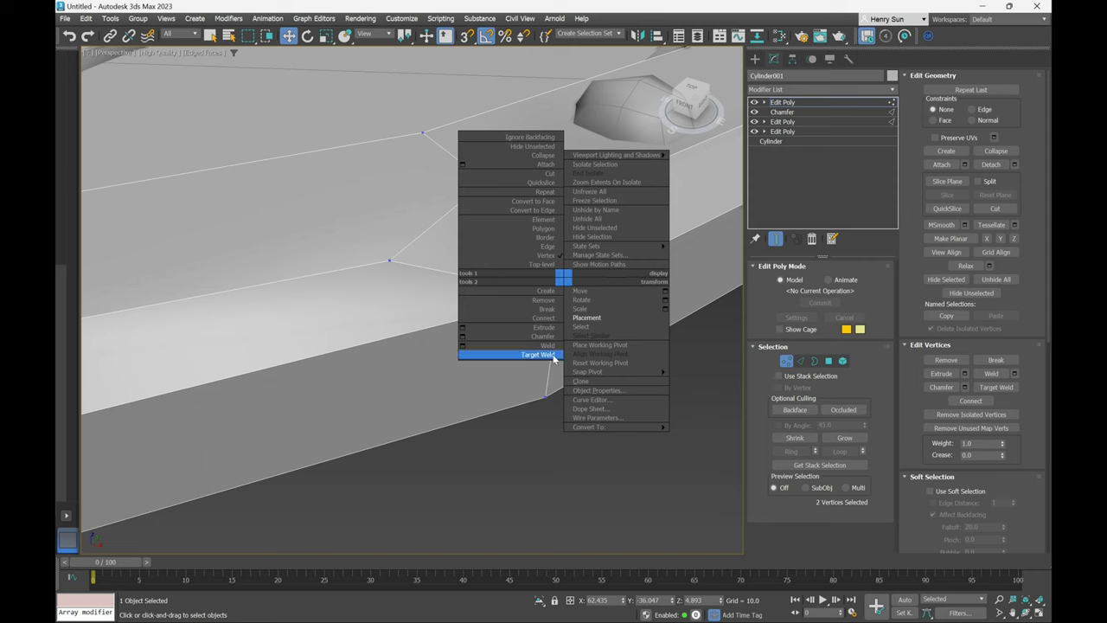
click(549, 175)
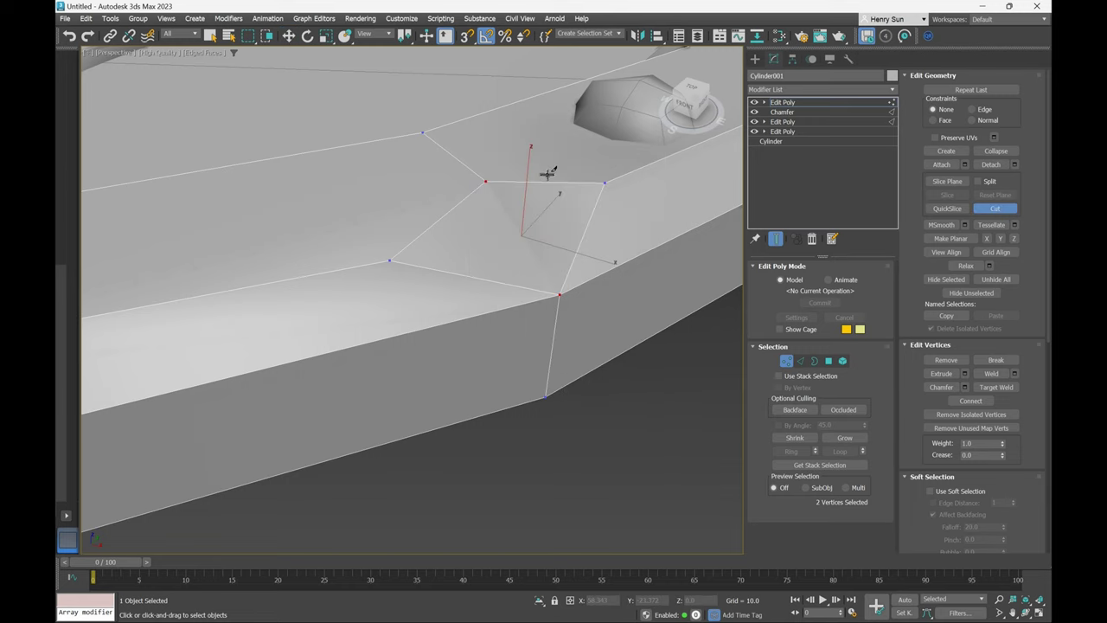
click(490, 184)
click(560, 294)
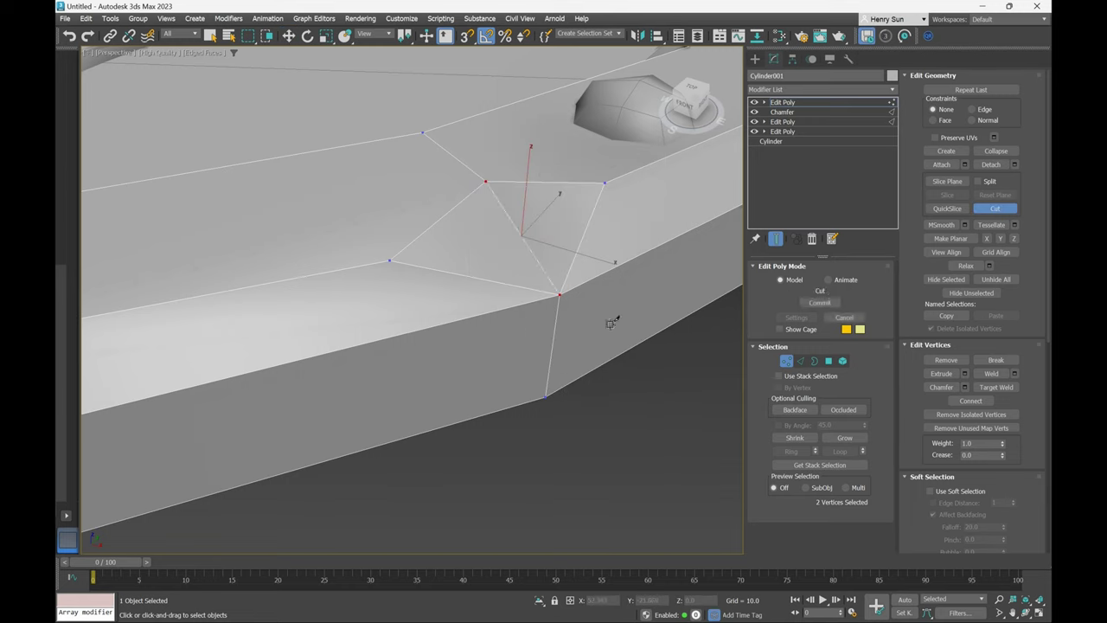
click(785, 361)
Hide the edge overlay in the viewport, switch the rim to polygon level and leave the Cut tool.
scroll(607, 369, down, 5)
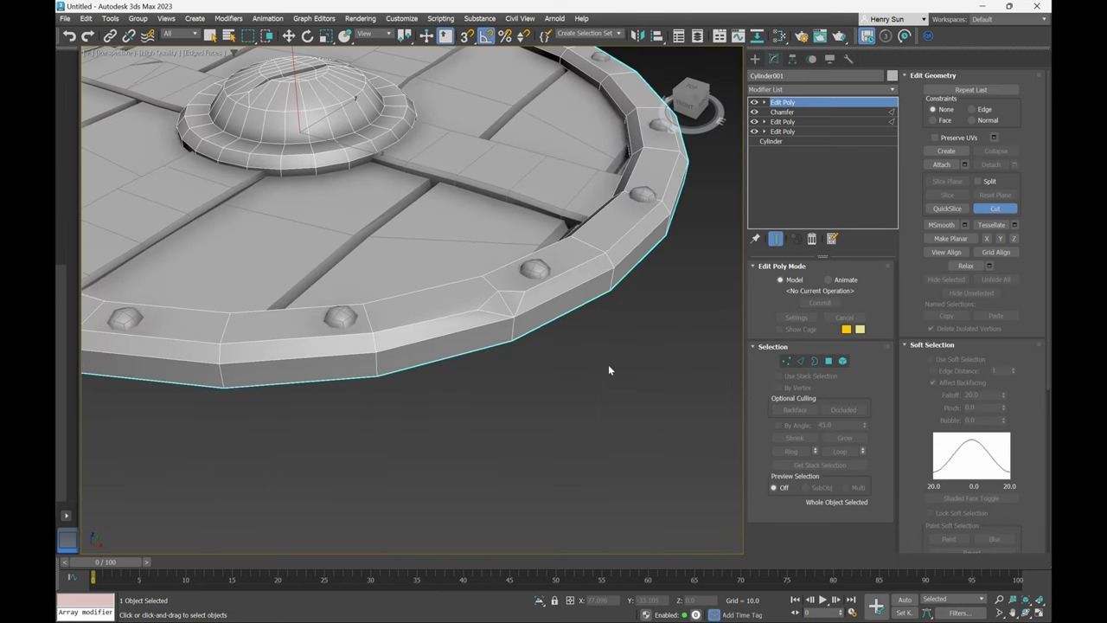
key(F4)
alt+middle_drag(527, 363, 519, 335)
scroll(574, 304, up, 4)
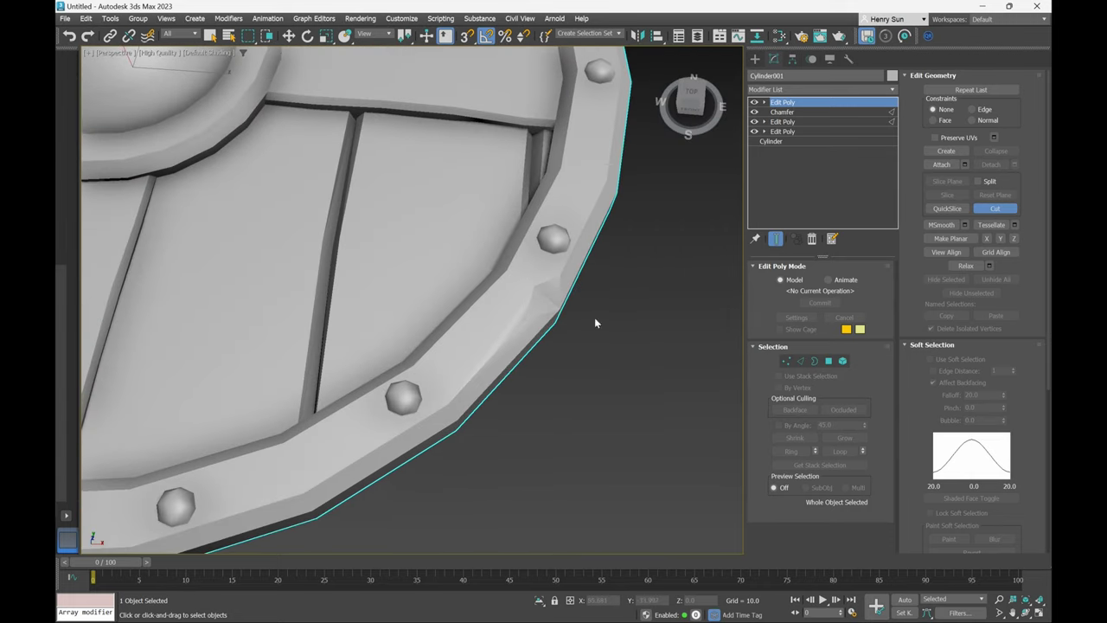
click(828, 361)
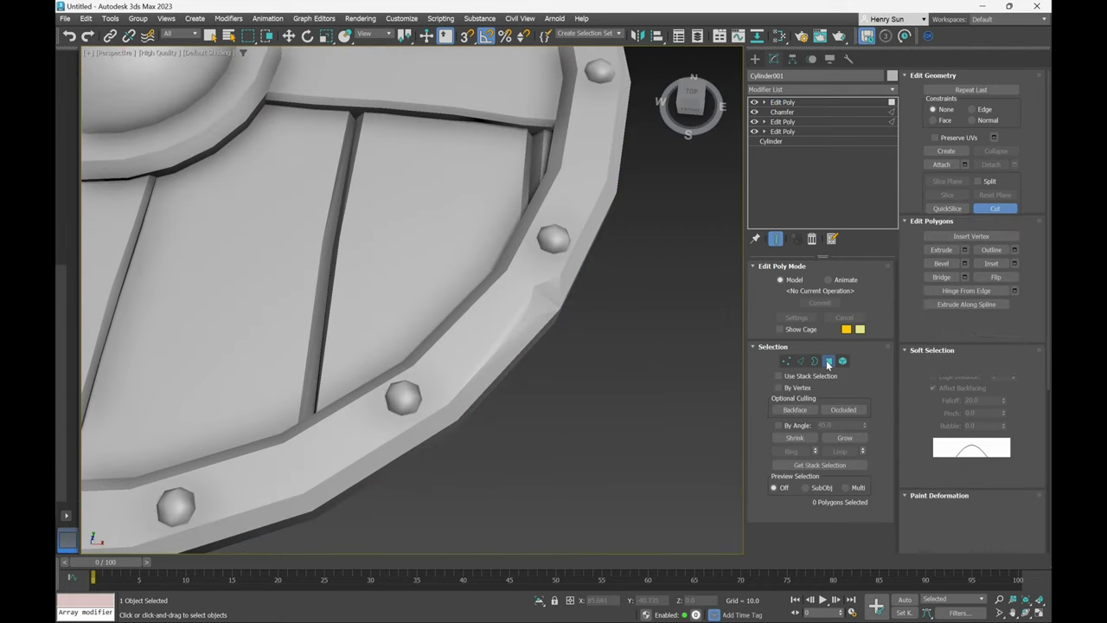
click(997, 210)
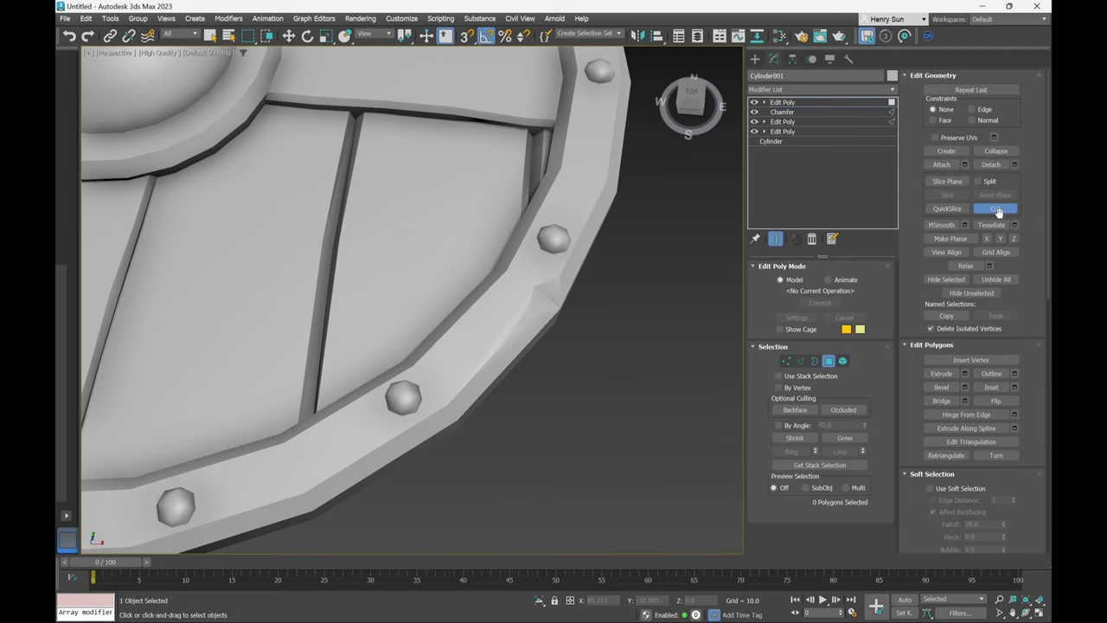
right_click(632, 286)
Assign the notch's two triangular faces to separate smoothing groups, using group 8 for the face nearer the adjacent rivet.
click(524, 307)
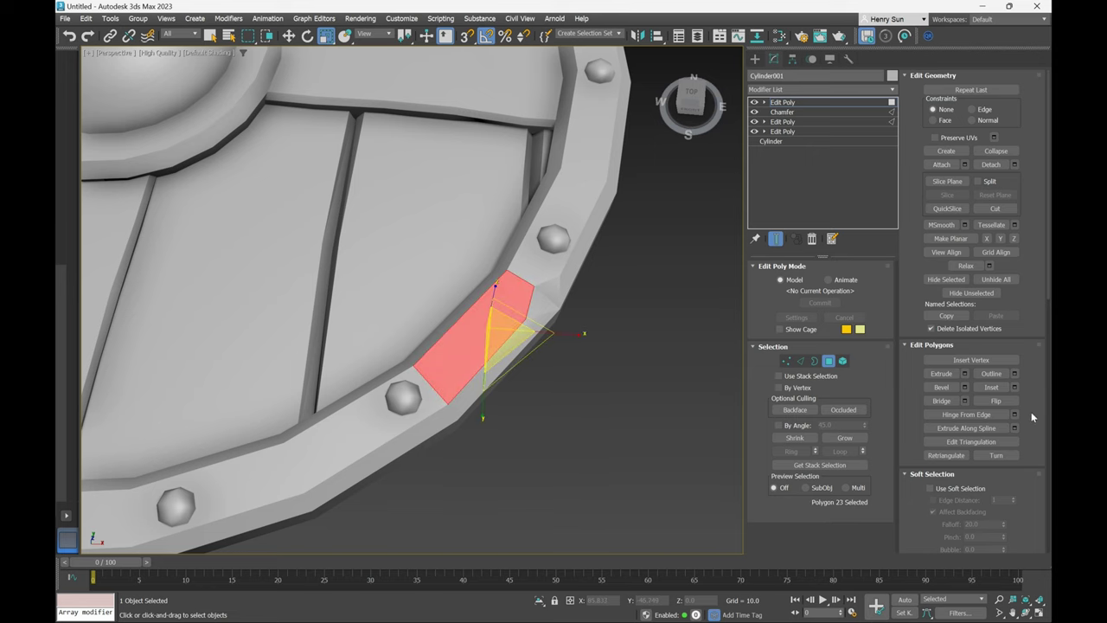
scroll(1032, 414, down, 10)
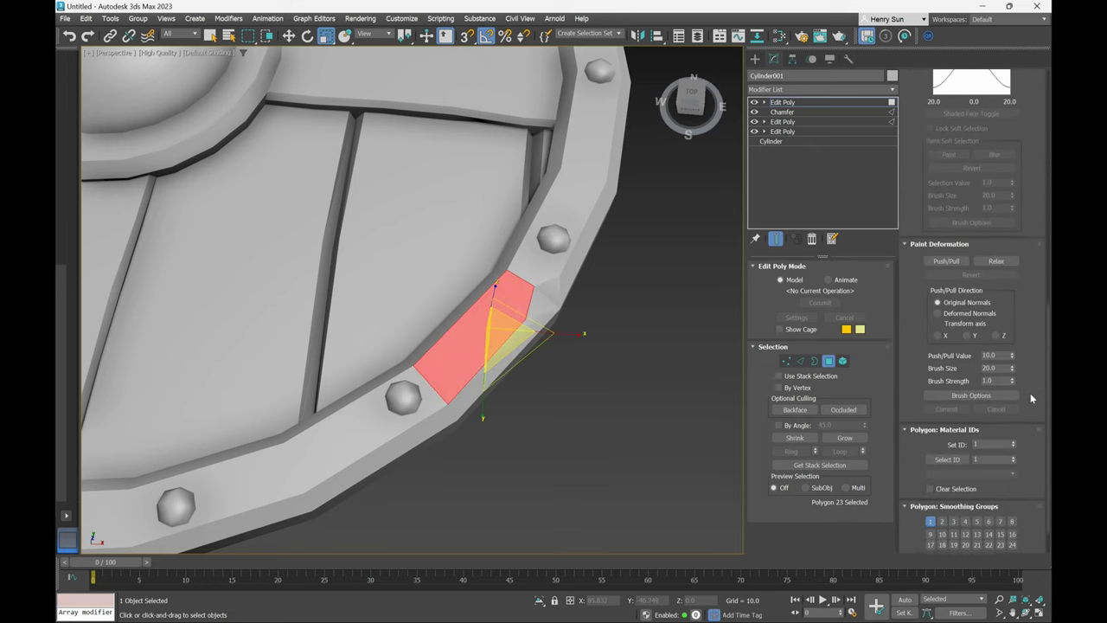
scroll(1030, 393, down, 2)
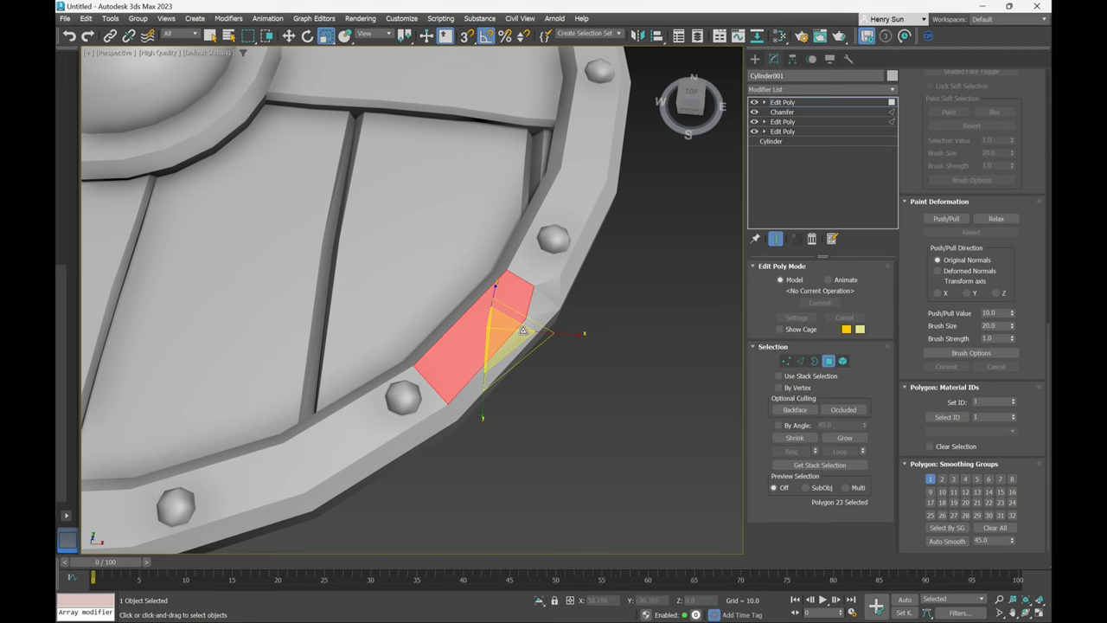
click(518, 340)
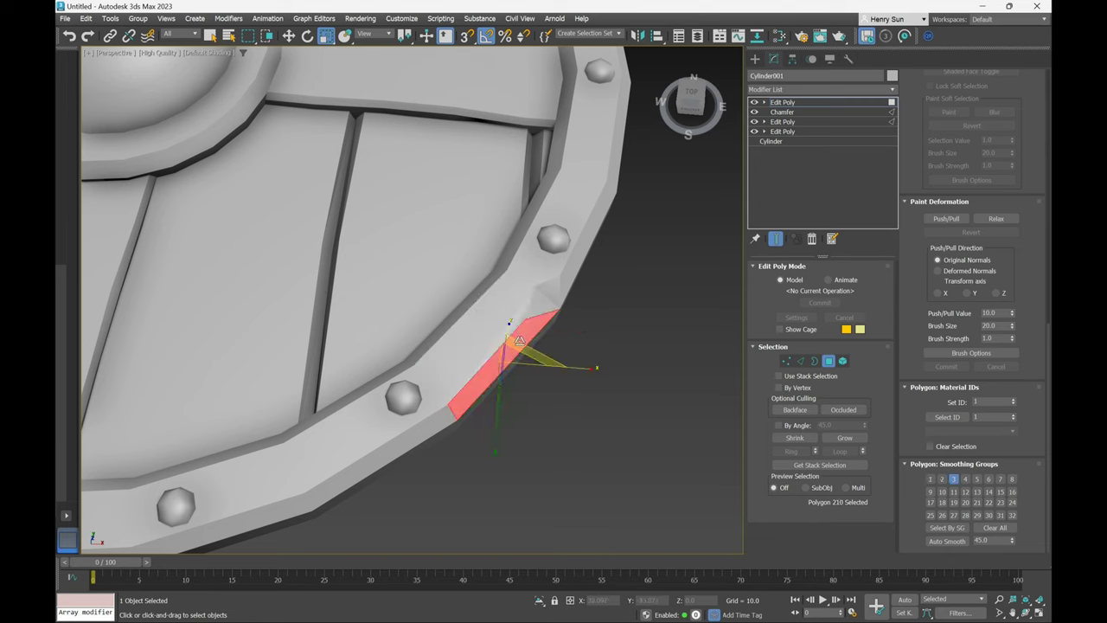
click(537, 308)
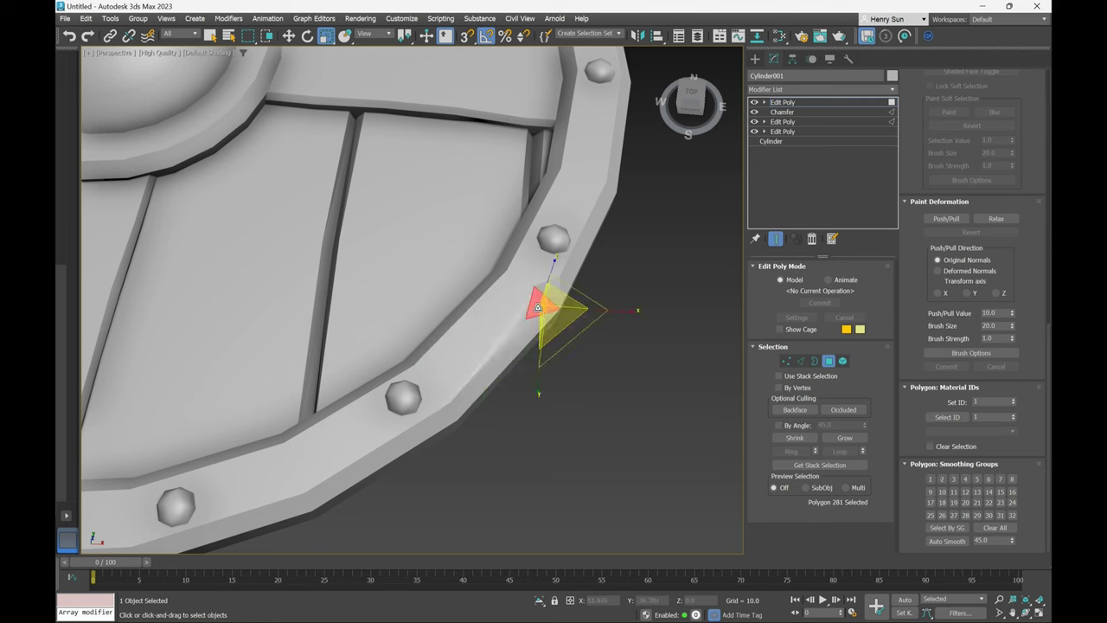
alt+middle_drag(495, 317, 488, 359)
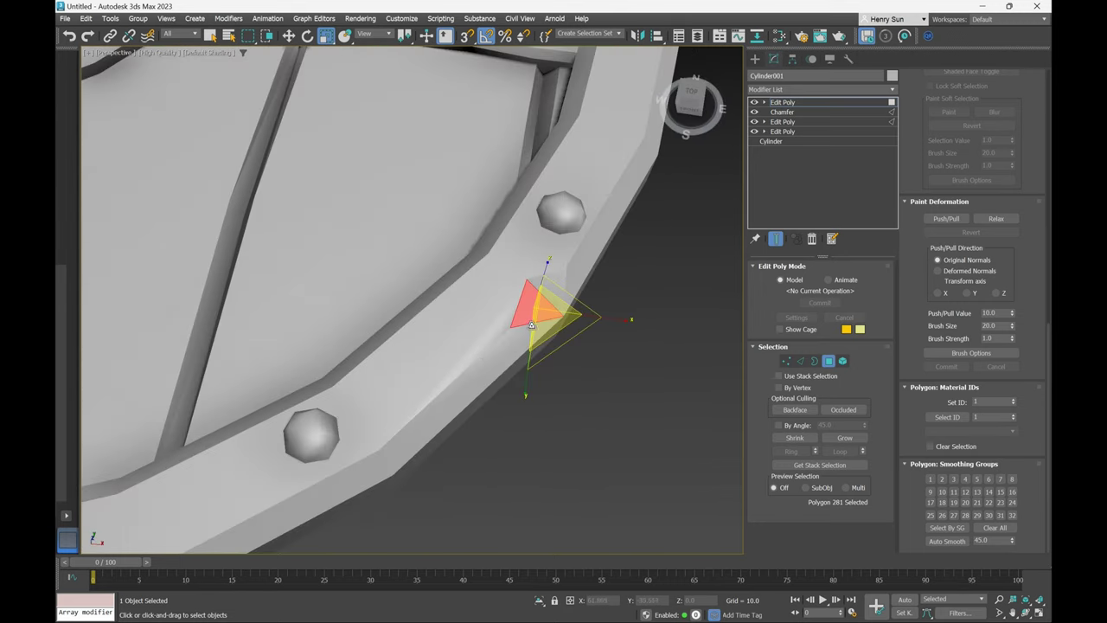
click(991, 481)
click(552, 288)
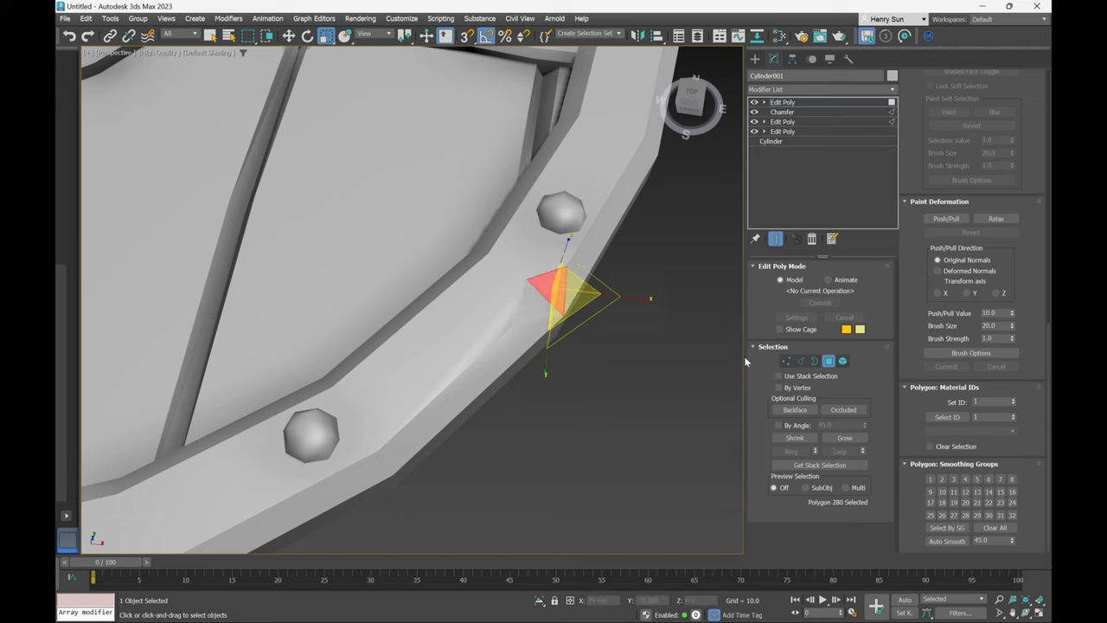
click(1012, 479)
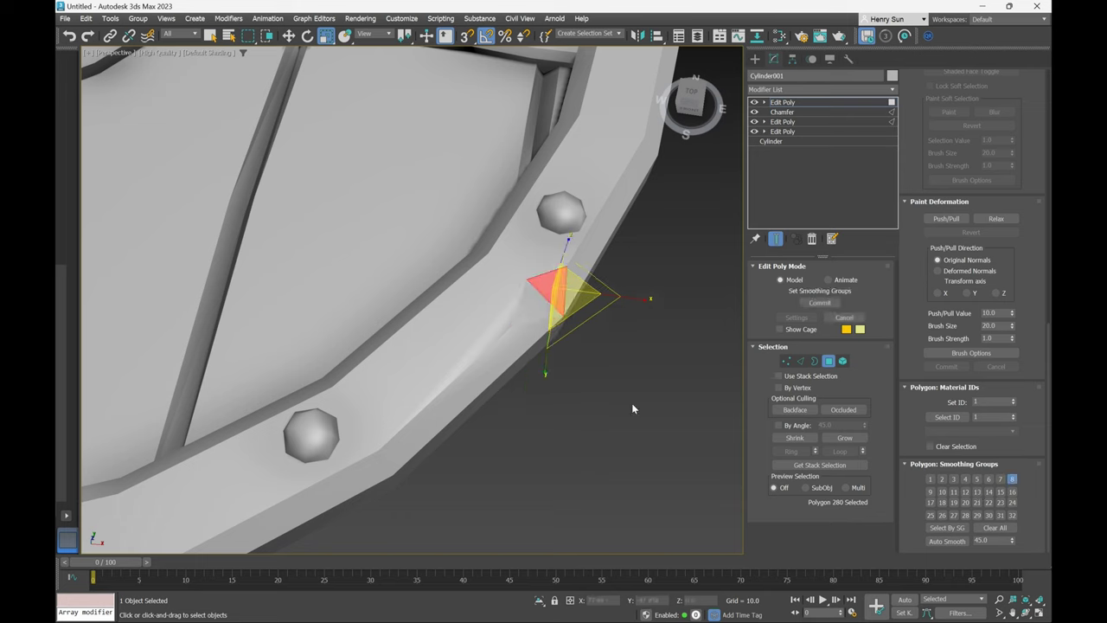
Clear and reassign the smoothing of the long rim faces beside the notch: group 1 for the top face, group 3 for the bevel.
click(472, 328)
mouse_move(472, 328)
alt+middle_down()
mouse_move(450, 337)
mouse_move(511, 329)
mouse_move(489, 324)
alt+middle_up()
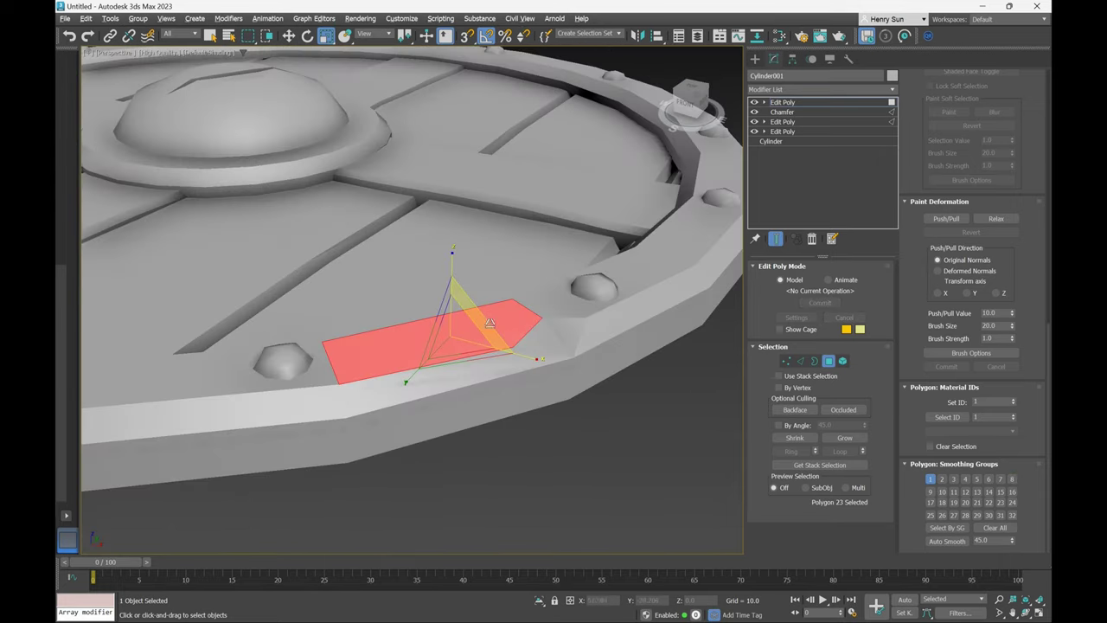
click(987, 524)
click(931, 480)
click(479, 364)
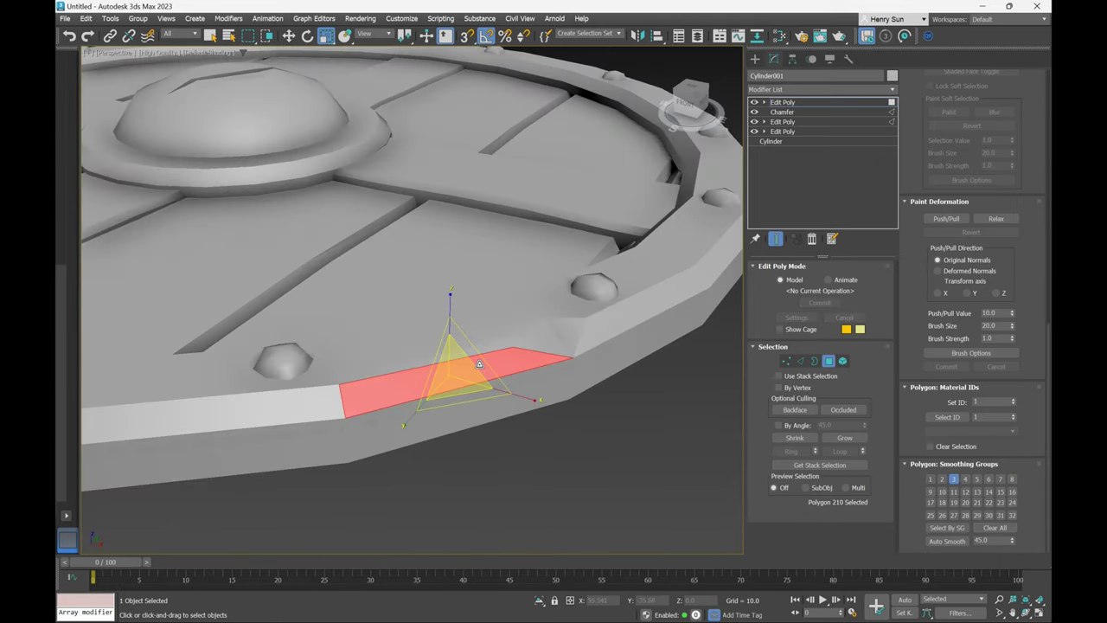
click(999, 528)
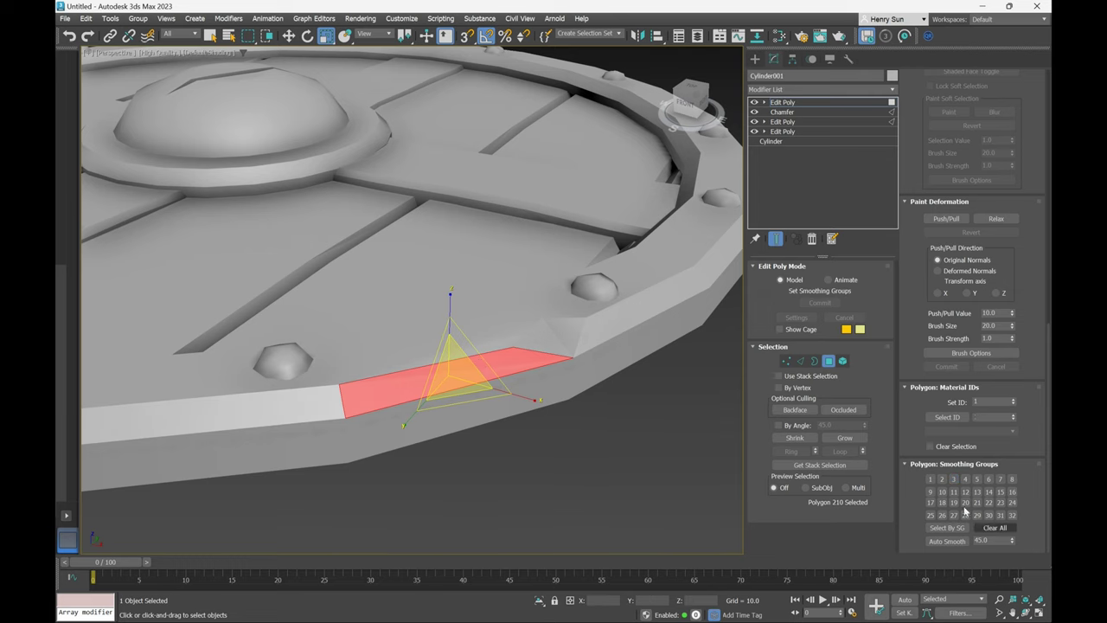
click(954, 481)
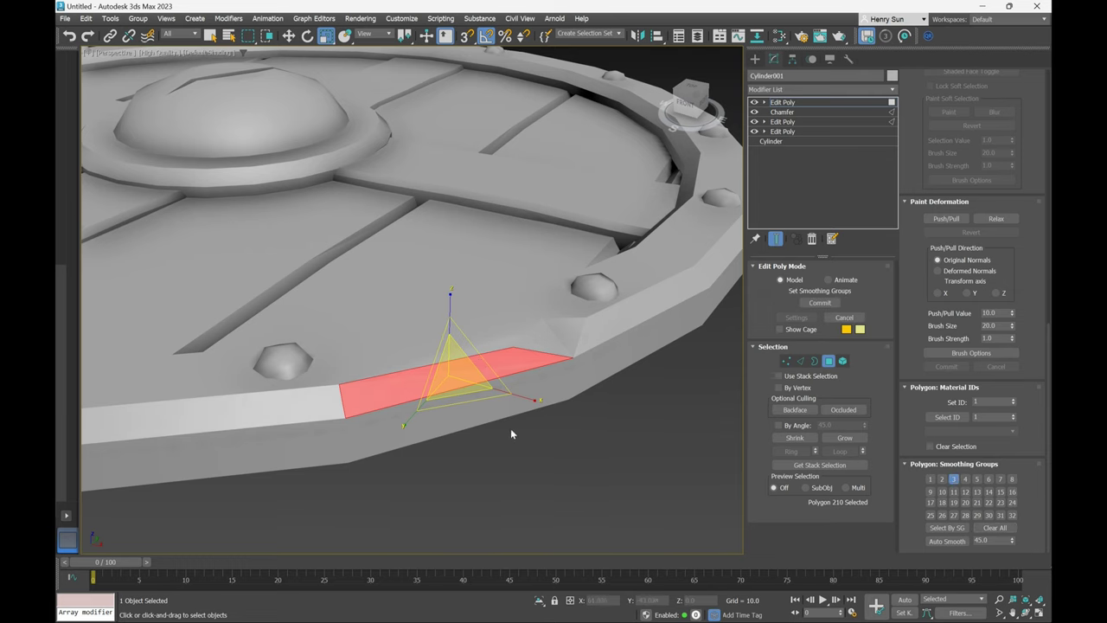
click(512, 433)
Examine the shading of the rim faces around the notch from above and from a low side angle.
alt+middle_drag(450, 378, 389, 407)
scroll(389, 406, down, 5)
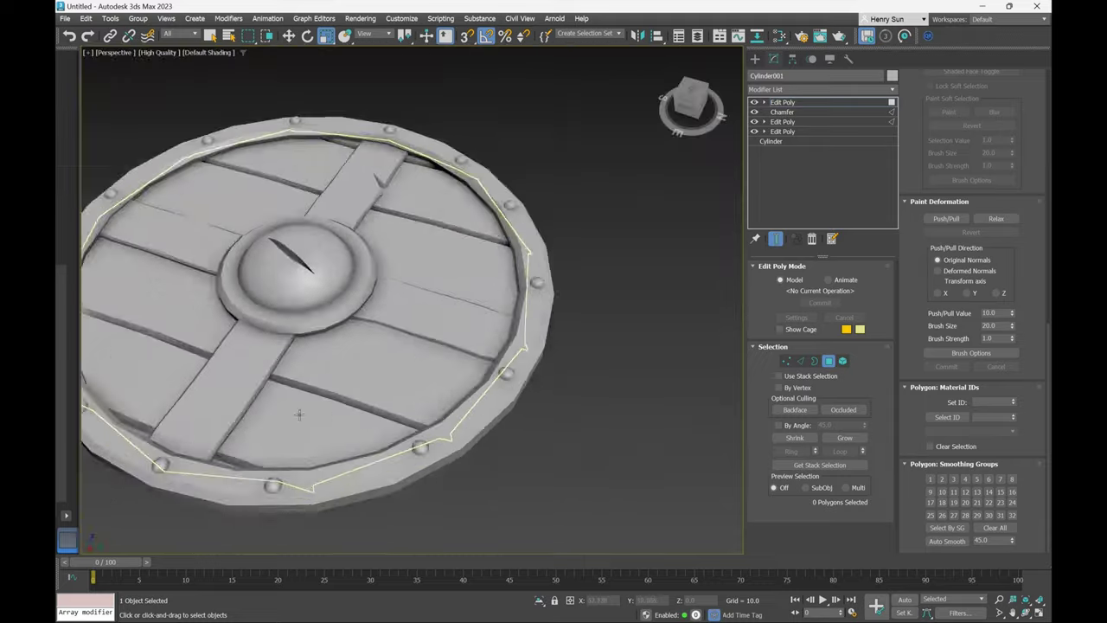
middle_drag(303, 338, 510, 347)
alt+middle_drag(372, 286, 365, 334)
scroll(365, 322, up, 5)
alt+middle_drag(474, 374, 638, 378)
scroll(477, 396, up, 3)
click(513, 405)
click(487, 382)
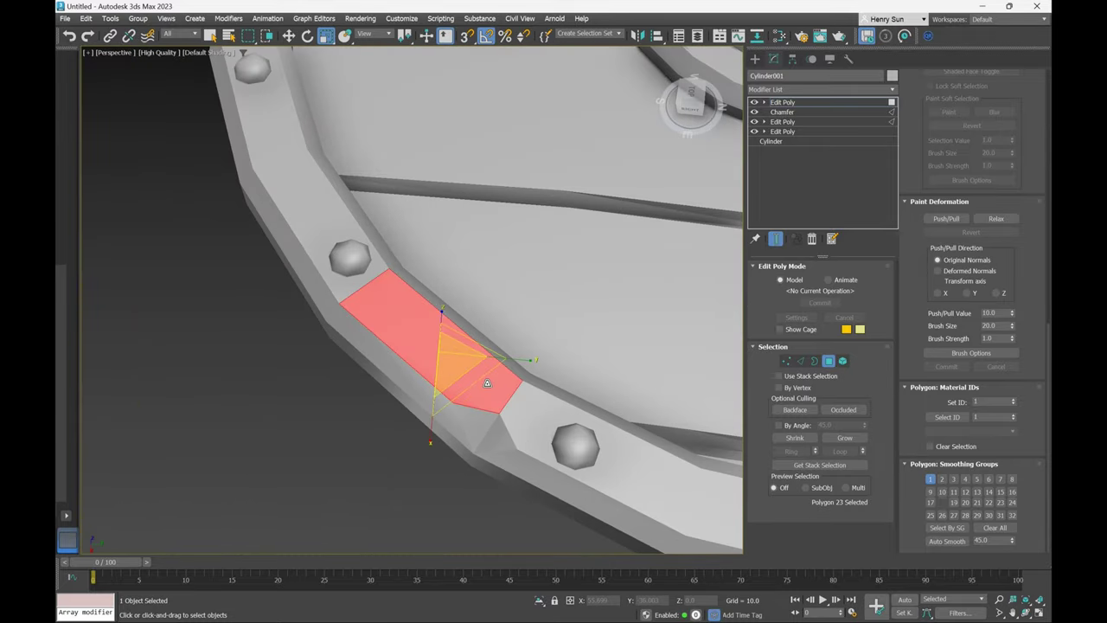
alt+middle_drag(491, 417, 457, 382)
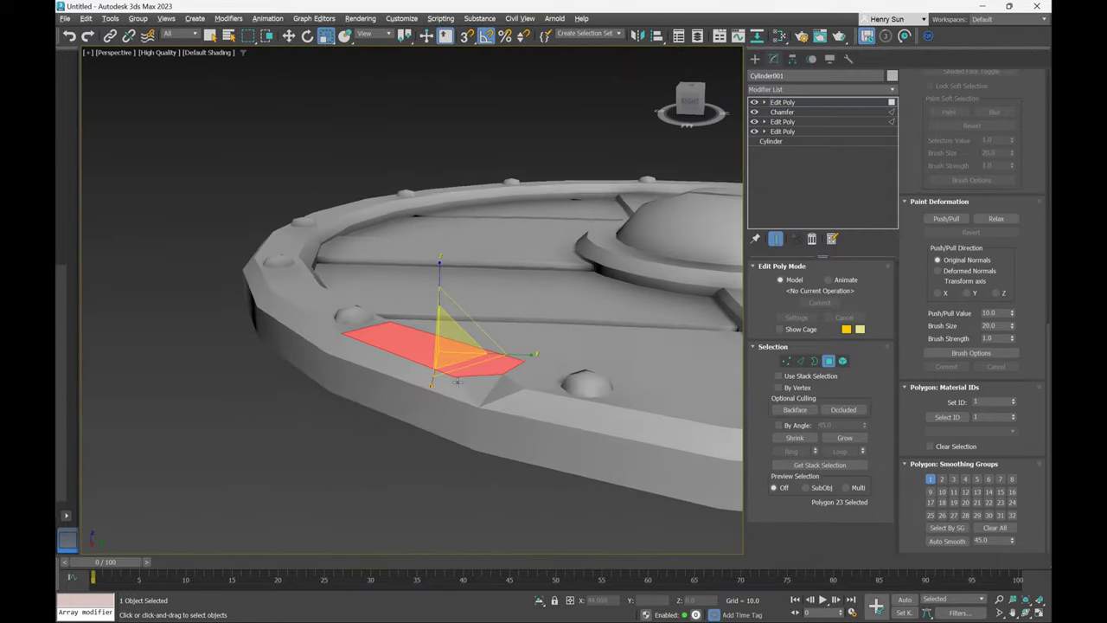
scroll(462, 383, up, 2)
Show the mesh edges and cut an edge across the long rim face, from its far inner corner vertex to the notch's side vertex.
key(1)
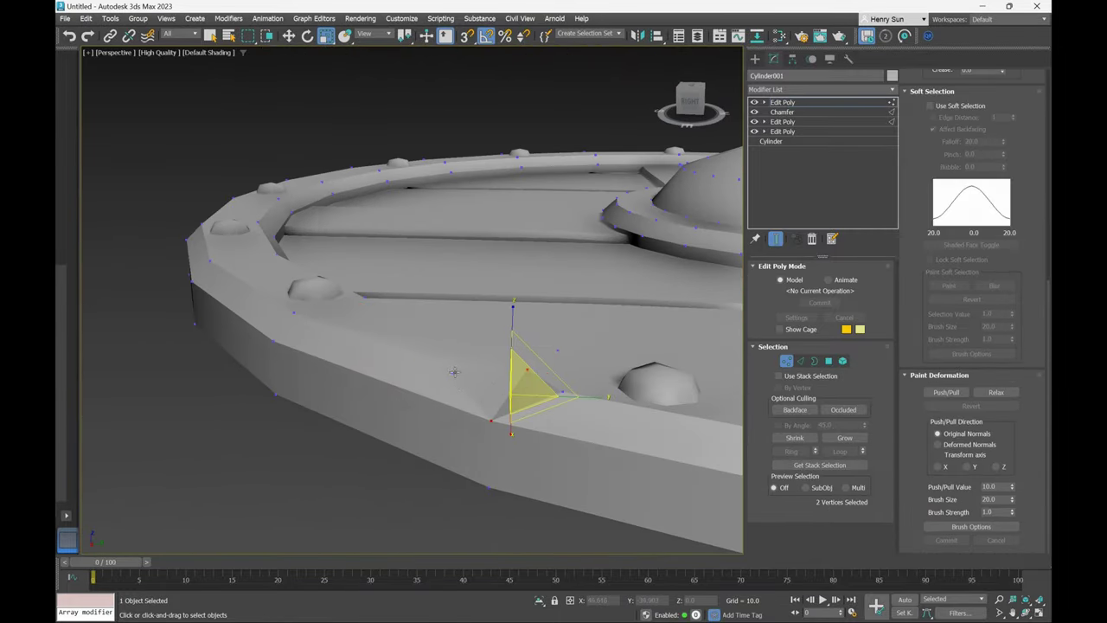
mouse_move(412, 384)
alt+middle_down()
mouse_move(371, 384)
mouse_move(404, 387)
alt+middle_up()
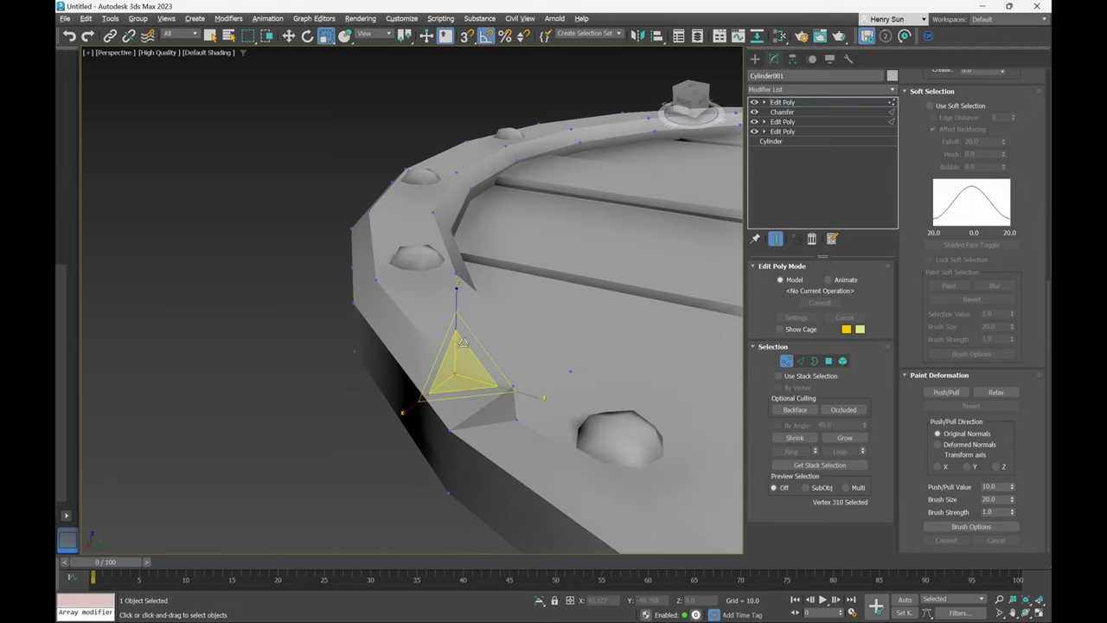
mouse_move(464, 346)
alt+middle_down()
mouse_move(523, 389)
mouse_move(488, 383)
mouse_move(591, 354)
alt+middle_up()
key(F4)
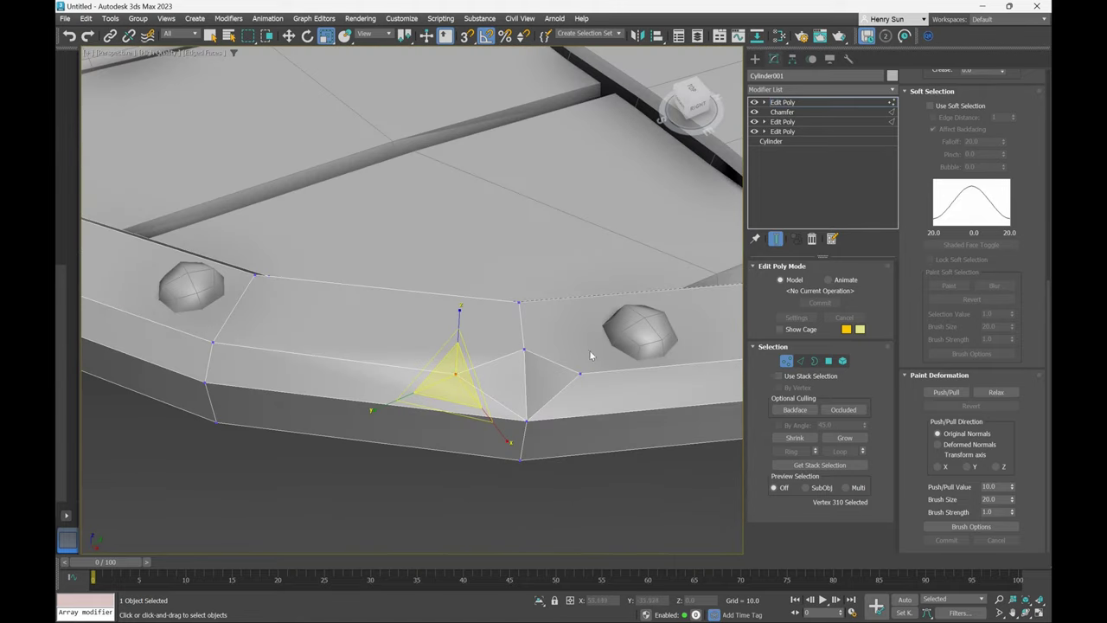
alt+middle_drag(374, 295, 414, 338)
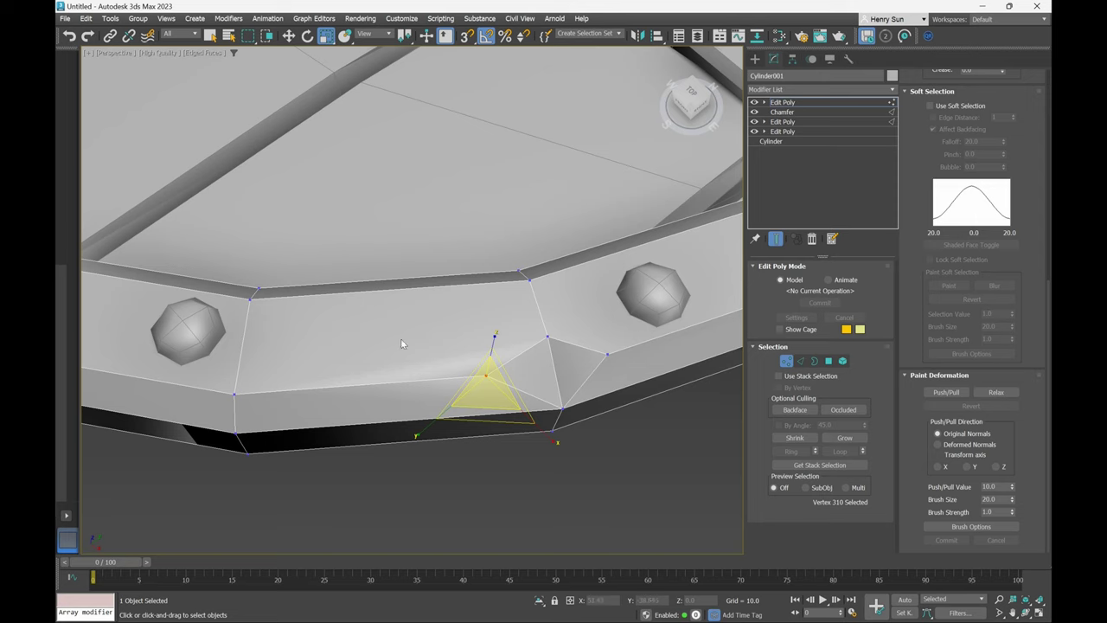
right_click(424, 332)
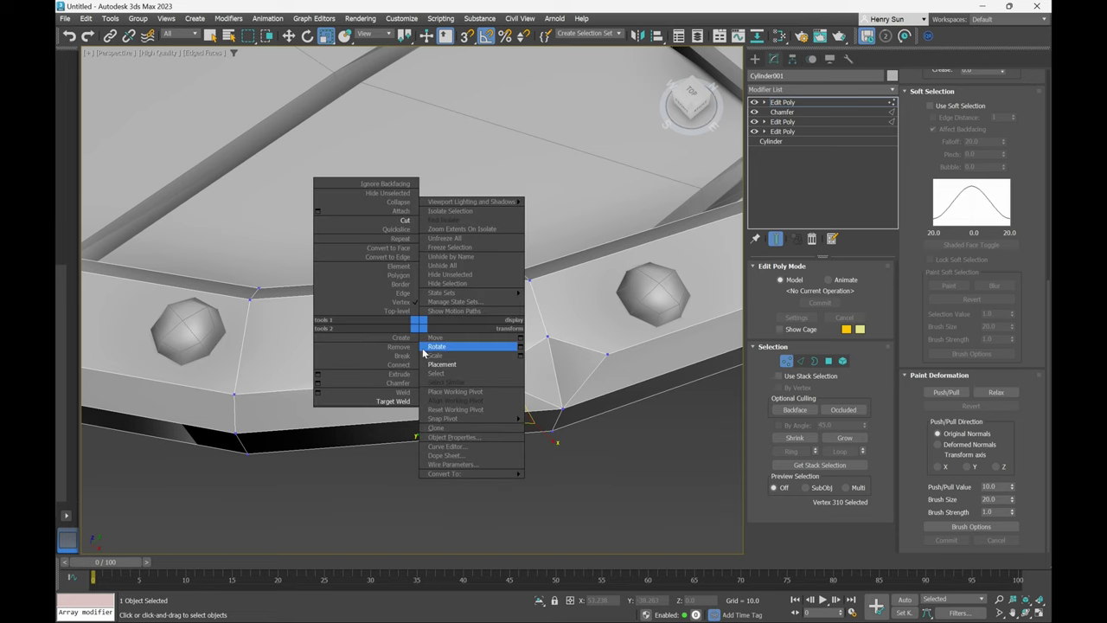
click(407, 226)
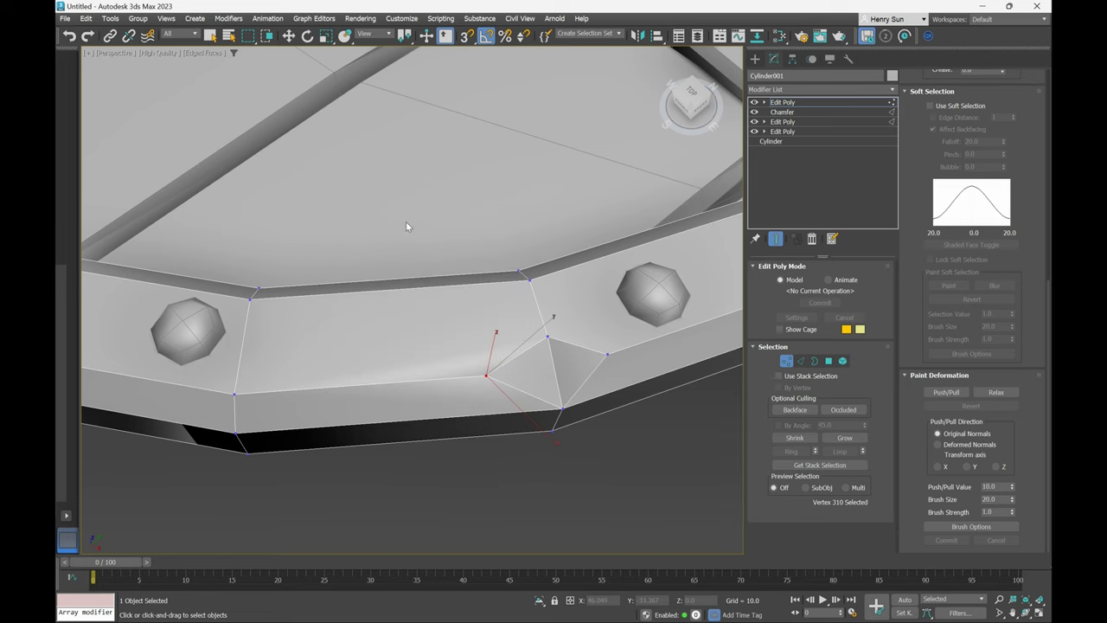
click(251, 297)
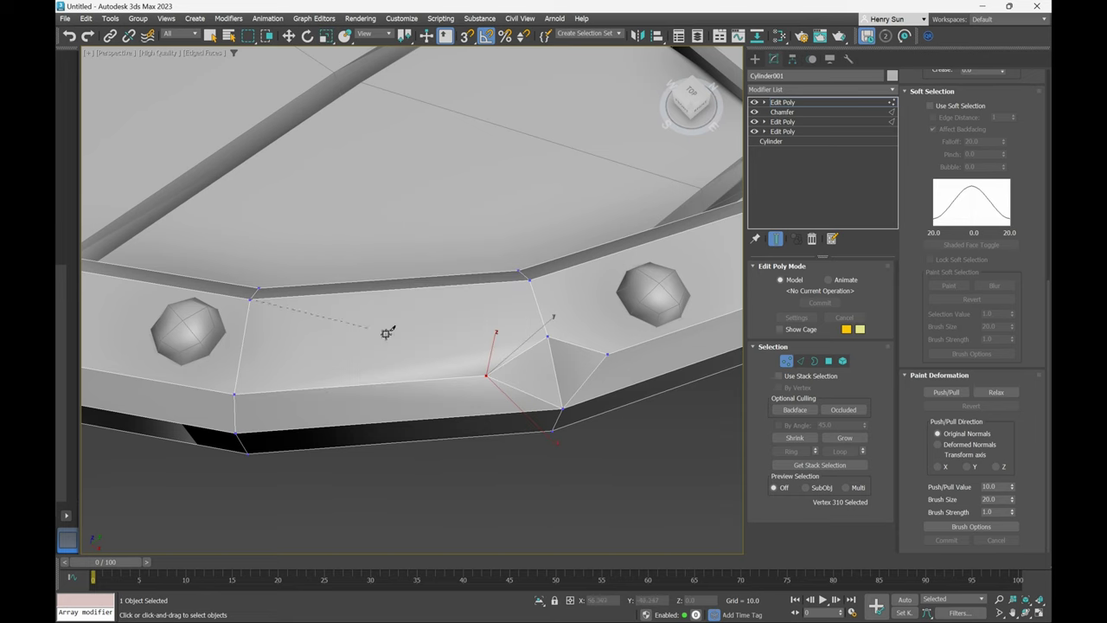
click(489, 374)
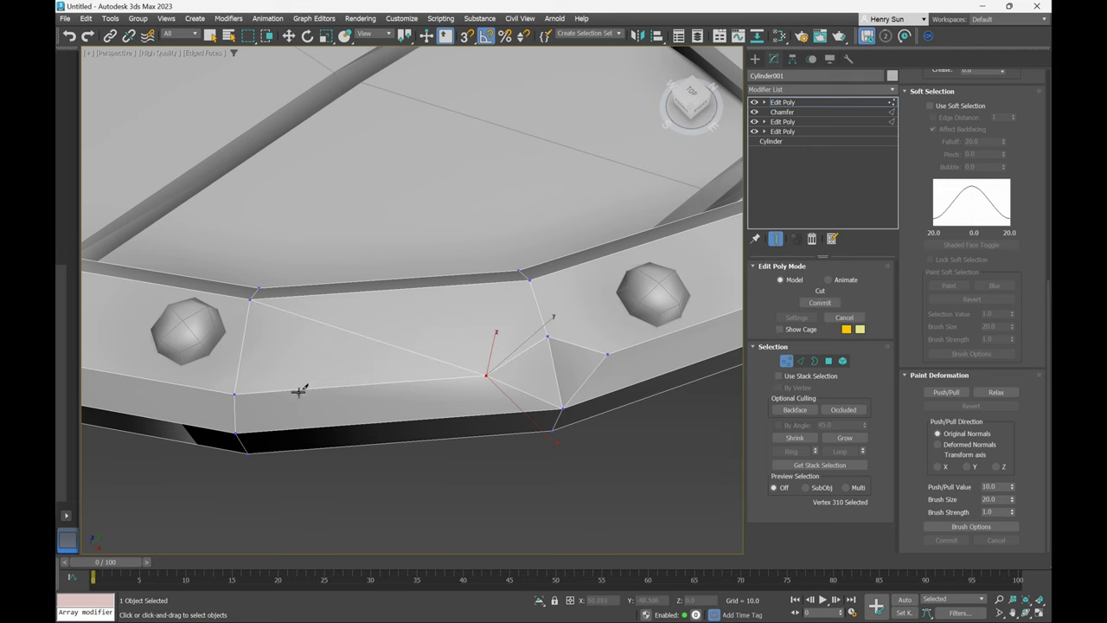
Cut an edge from the notch's opposite side to the inner rim corner past the adjacent rivet, and exit vertex level.
middle_drag(613, 344, 407, 378)
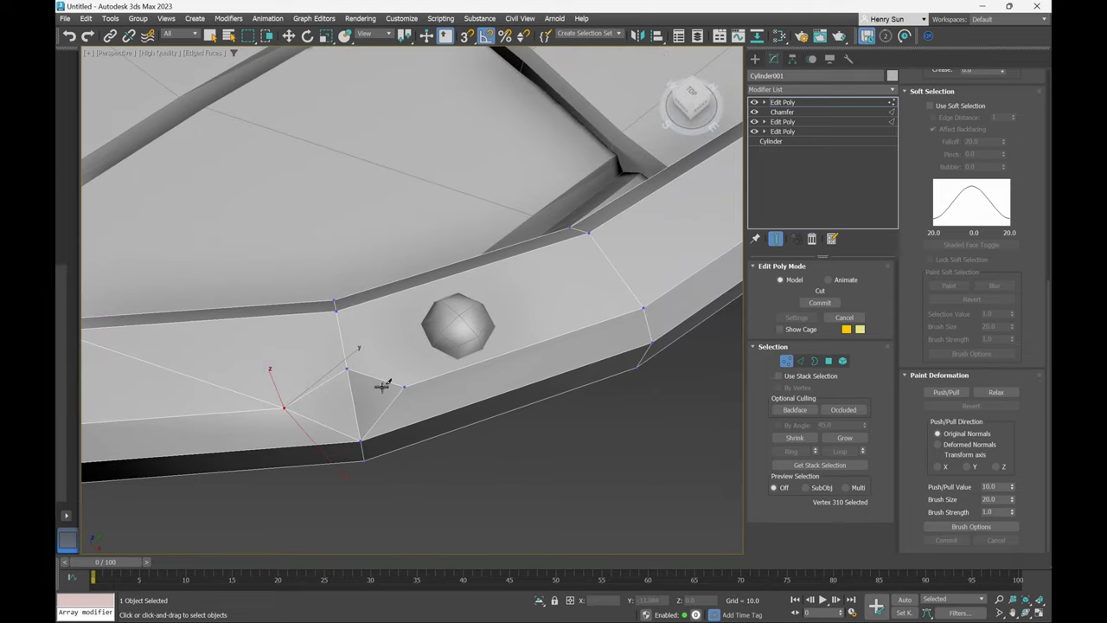
click(589, 231)
click(791, 367)
scroll(619, 417, down, 4)
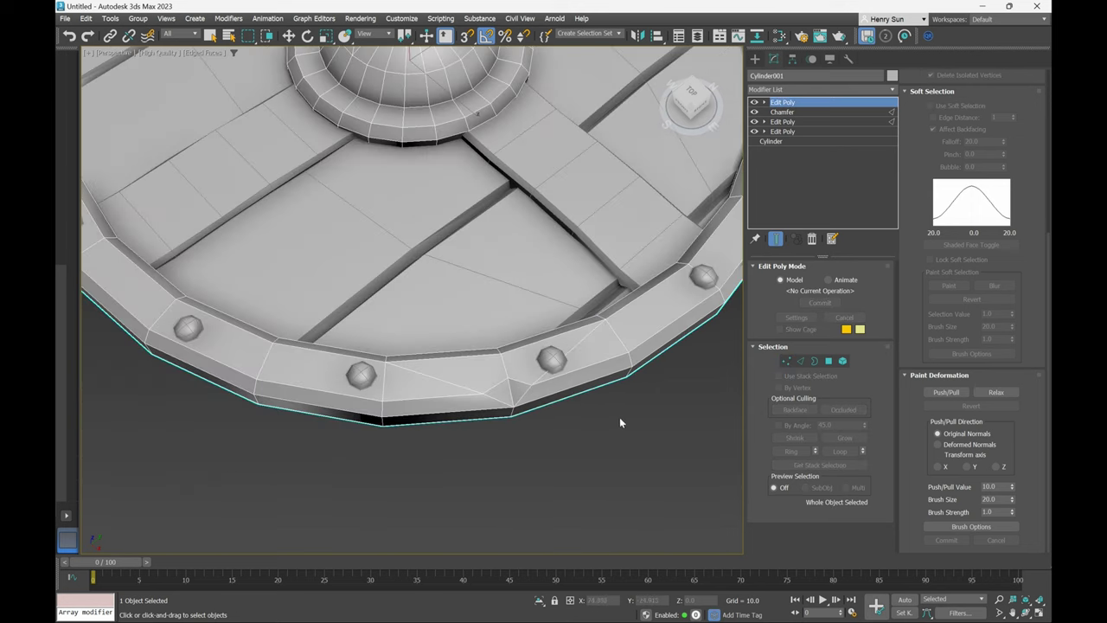
Hide the mesh edges and examine the notch's shading along the rim.
key(r)
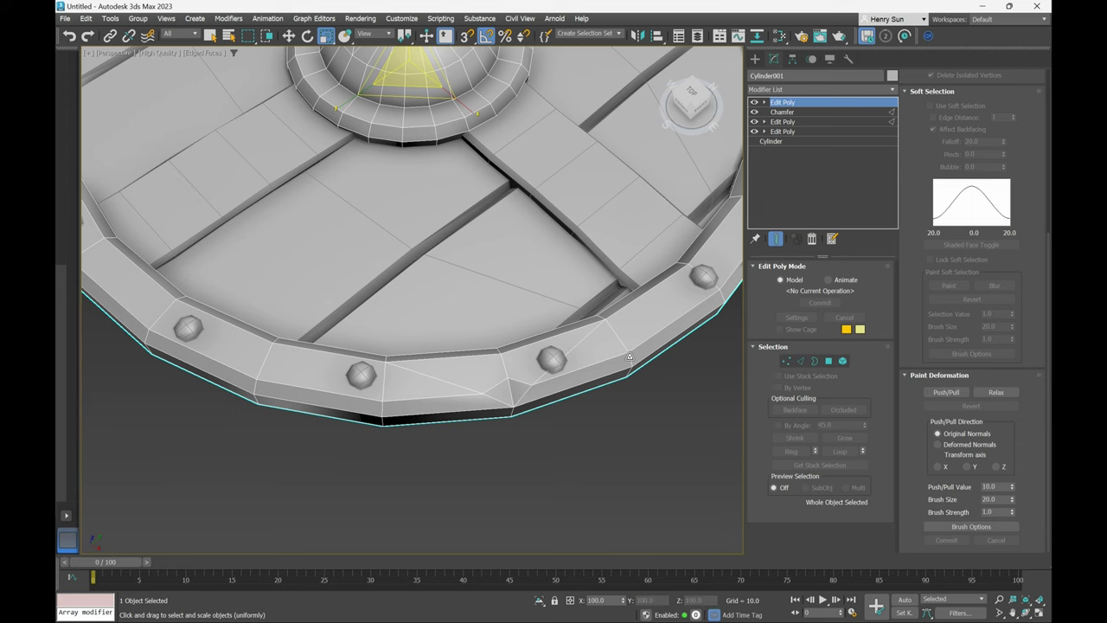
key(F4)
mouse_move(525, 396)
alt+middle_down()
mouse_move(572, 331)
mouse_move(574, 366)
mouse_move(602, 316)
mouse_move(573, 298)
mouse_move(631, 239)
mouse_move(567, 283)
alt+middle_up()
scroll(573, 332, down, 5)
scroll(603, 317, up, 6)
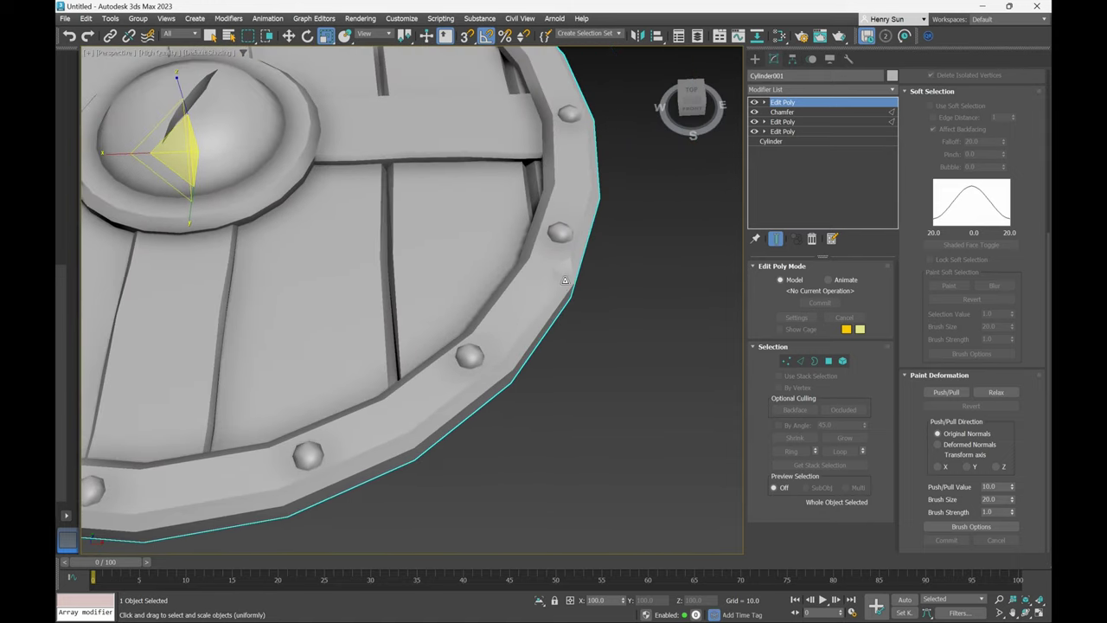
scroll(578, 312, up, 3)
scroll(401, 257, down, 3)
middle_drag(401, 257, 595, 312)
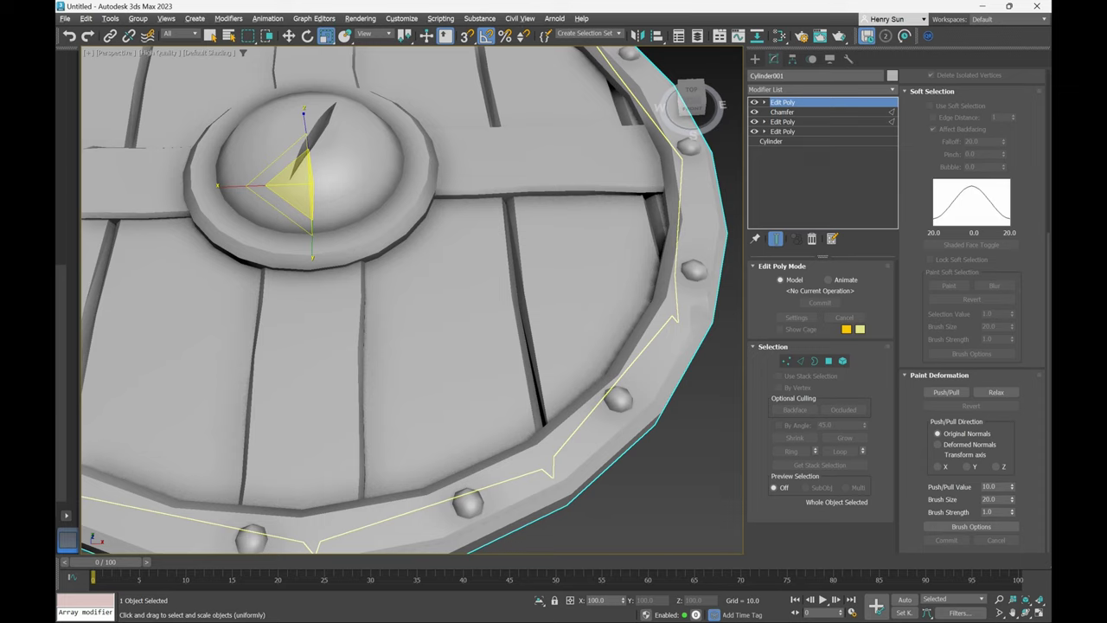
Deselect the rim and review the whole shield from above.
scroll(499, 241, down, 3)
alt+middle_drag(499, 242, 511, 276)
middle_drag(510, 210, 560, 253)
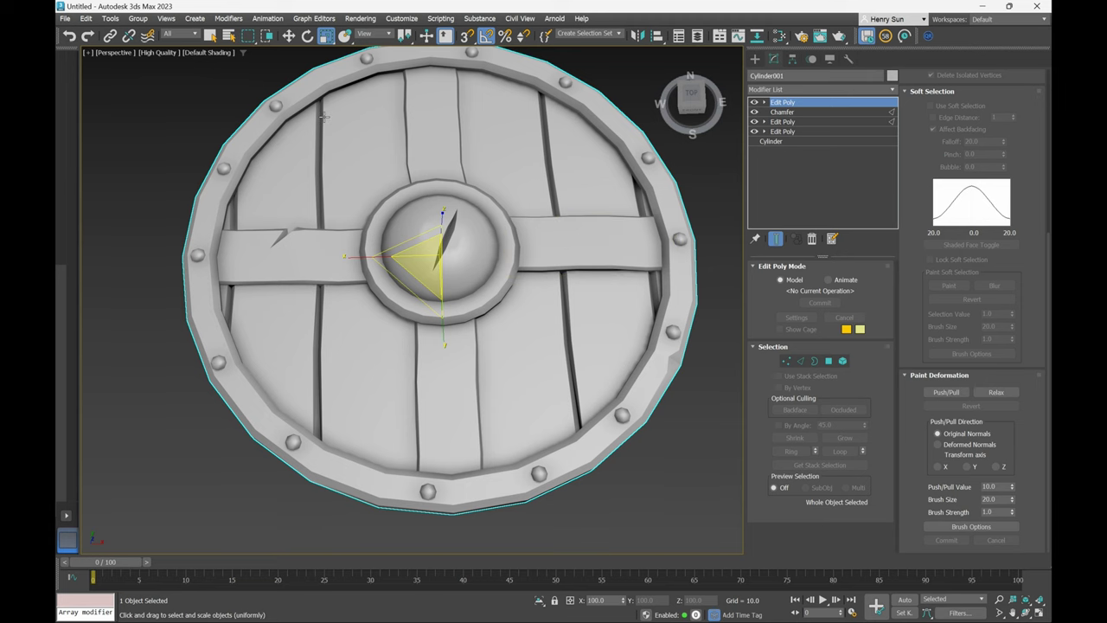
scroll(413, 184, down, 3)
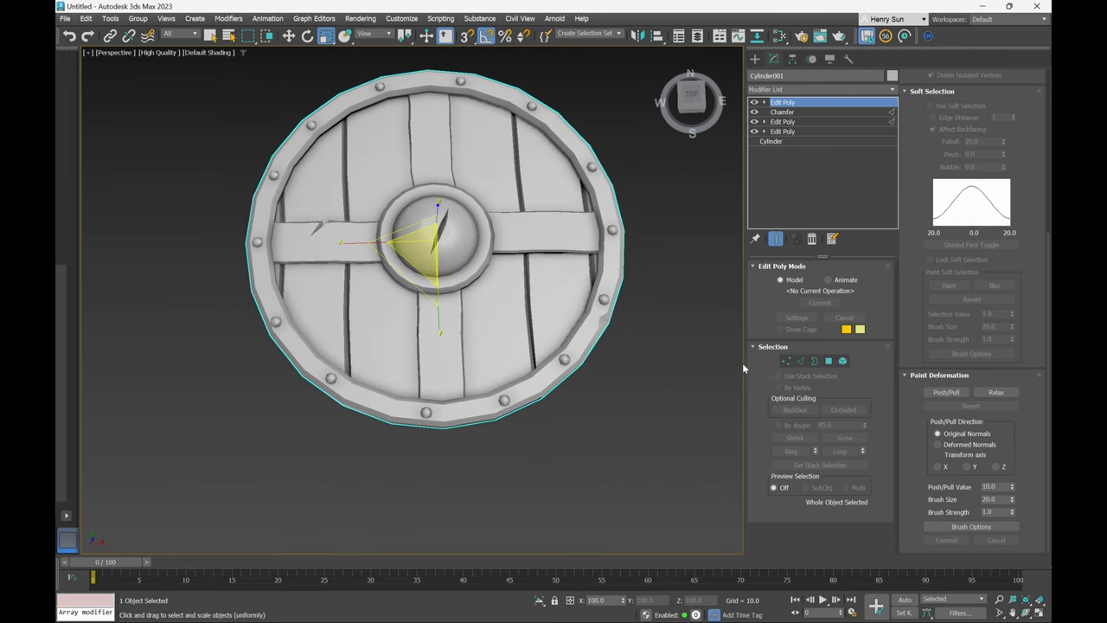
key(q)
click(690, 421)
alt+middle_drag(464, 218, 479, 253)
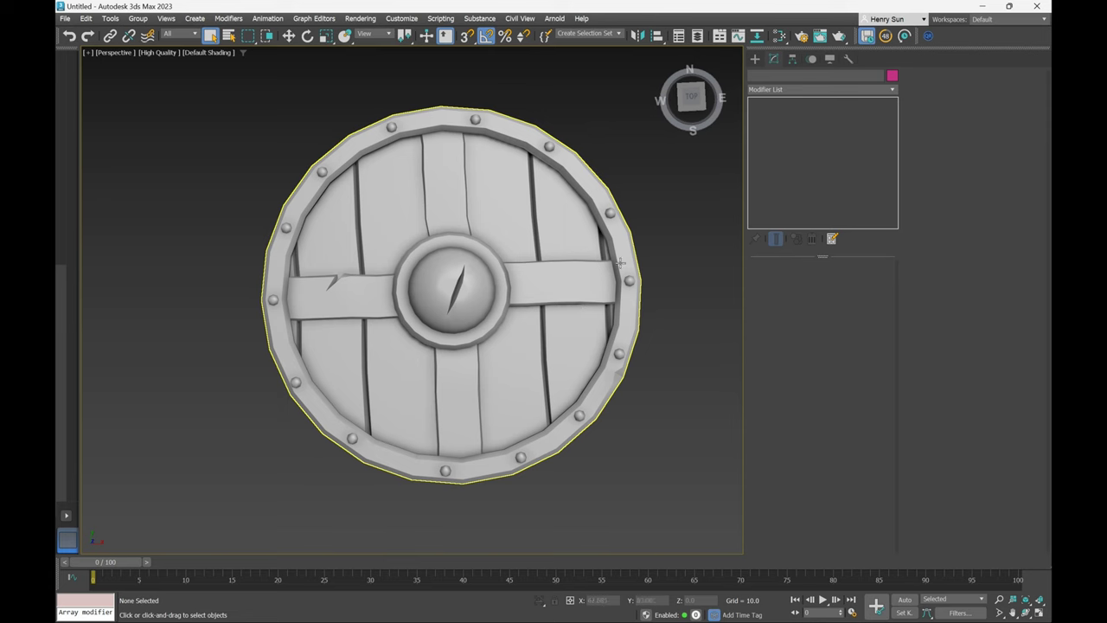
Enter vertex level on the rim and nudge the outer corner vertices between its two right-hand rivets along the X axis.
click(631, 252)
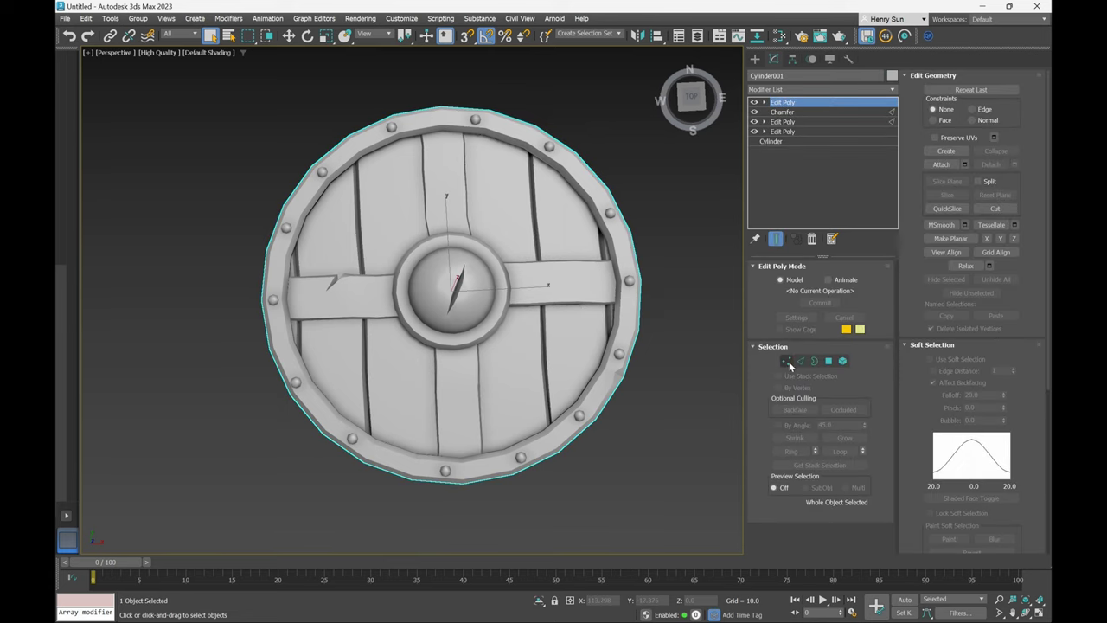
click(787, 361)
drag(667, 222, 626, 245)
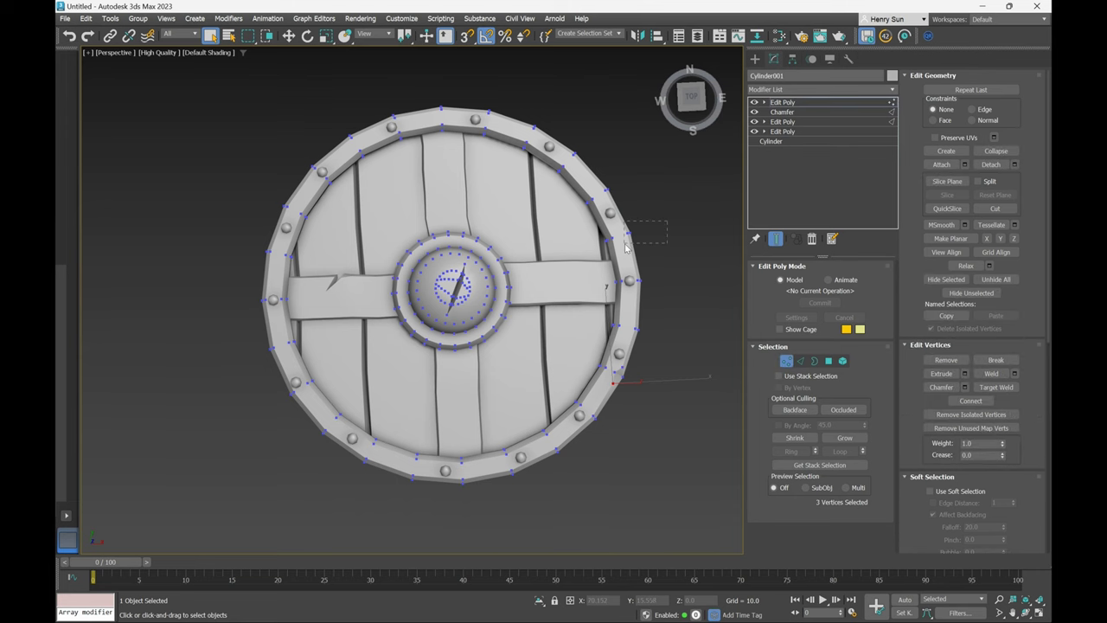
key(w)
alt+middle_drag(679, 258, 670, 264)
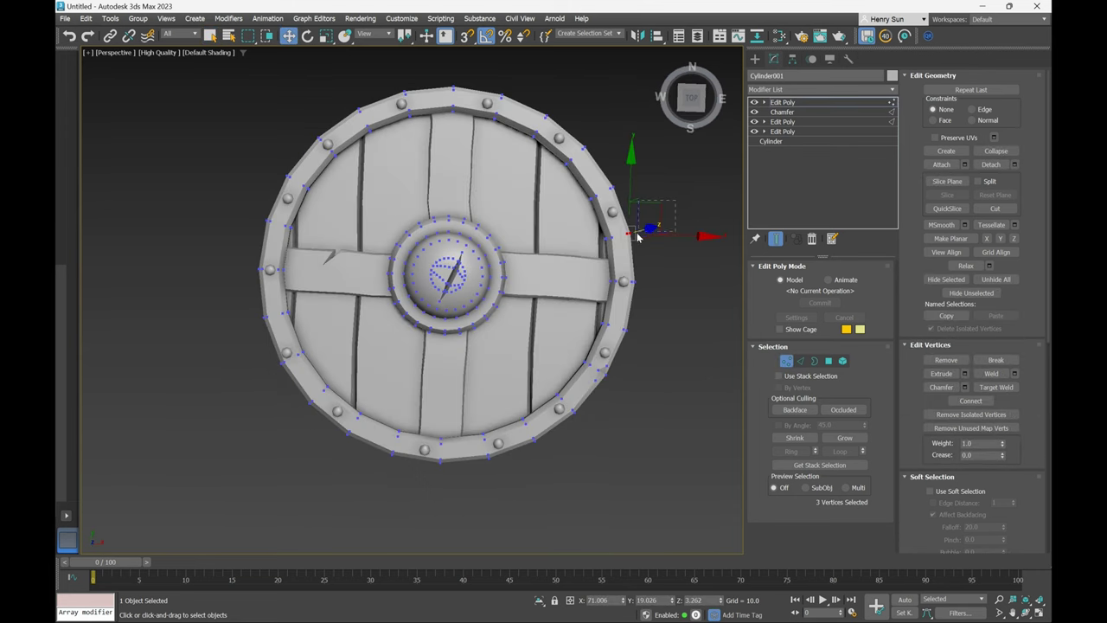
drag(688, 235, 663, 240)
In top view, widen the rim corner before the upper-right rivet by moving its inner vertices inward and outer vertices outward.
drag(510, 165, 546, 127)
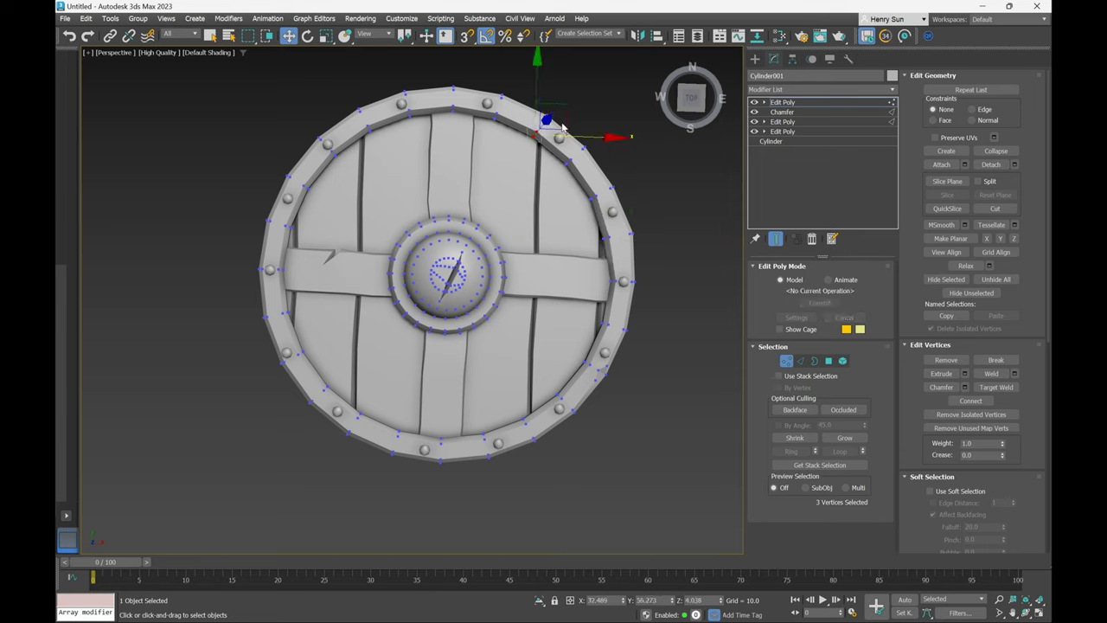
click(693, 97)
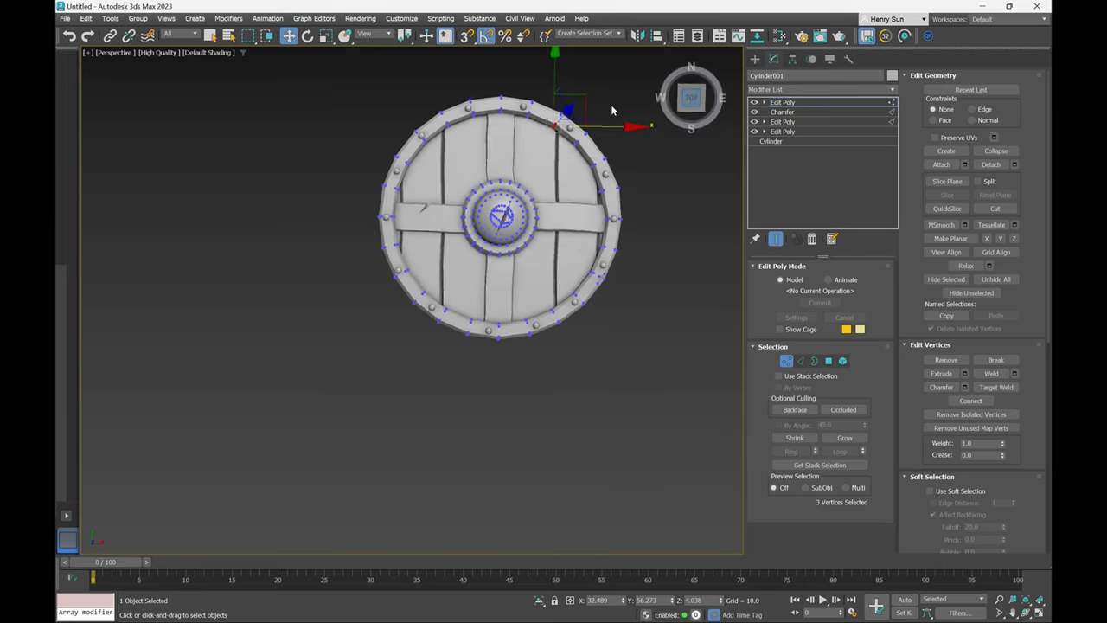
middle_drag(588, 128, 572, 160)
key(t)
key(z)
scroll(453, 231, down, 8)
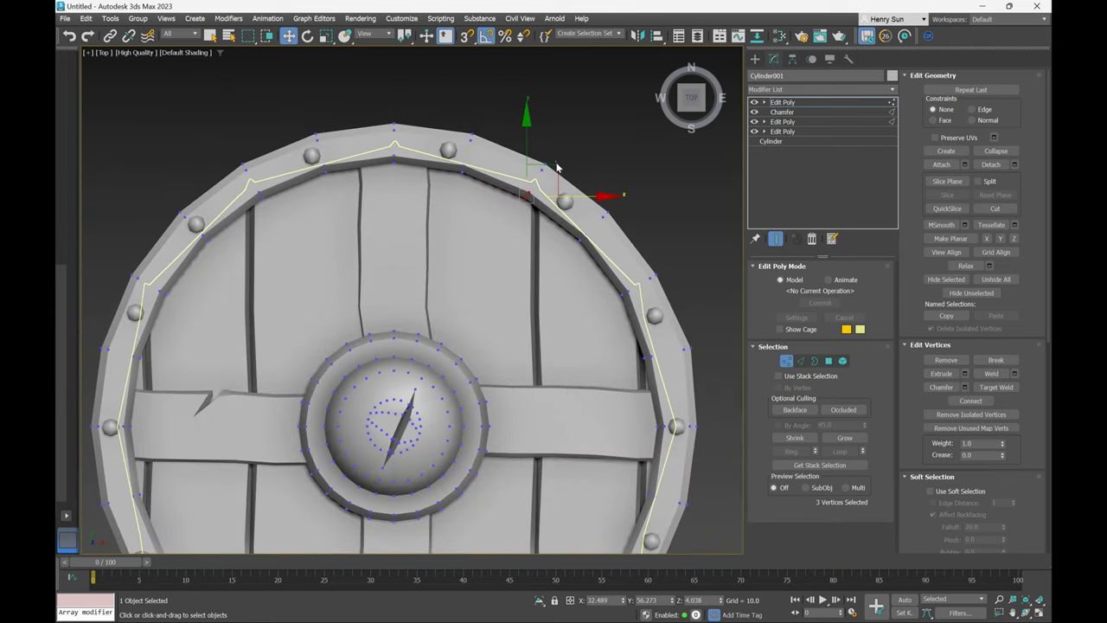
drag(501, 180, 543, 206)
drag(553, 164, 572, 132)
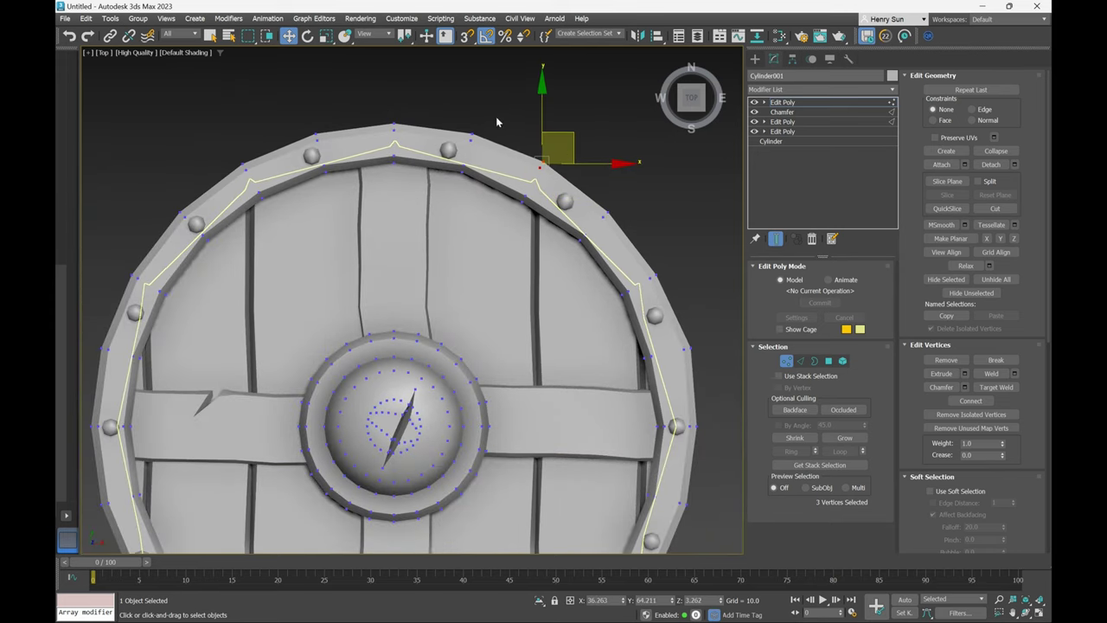
Adjust the rim's outer corner vertices just right of the upper-edge rivet to make the outline irregular, and clear the vertex selection.
click(473, 136)
drag(504, 98, 503, 99)
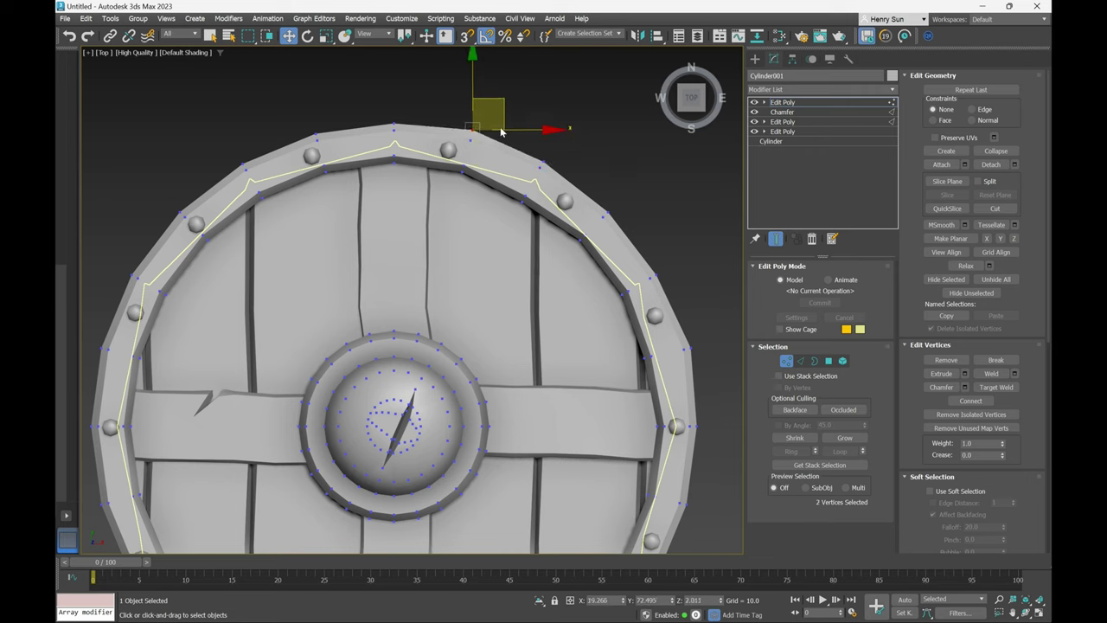
drag(462, 149, 501, 99)
drag(455, 210, 490, 144)
key(ctrl+z)
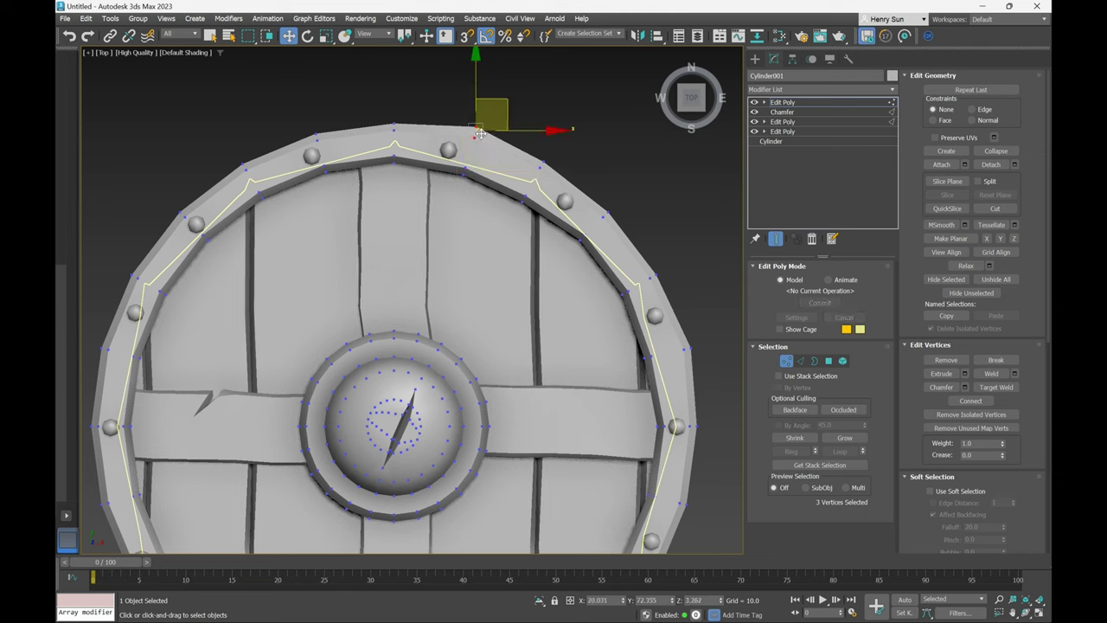
scroll(506, 95, down, 3)
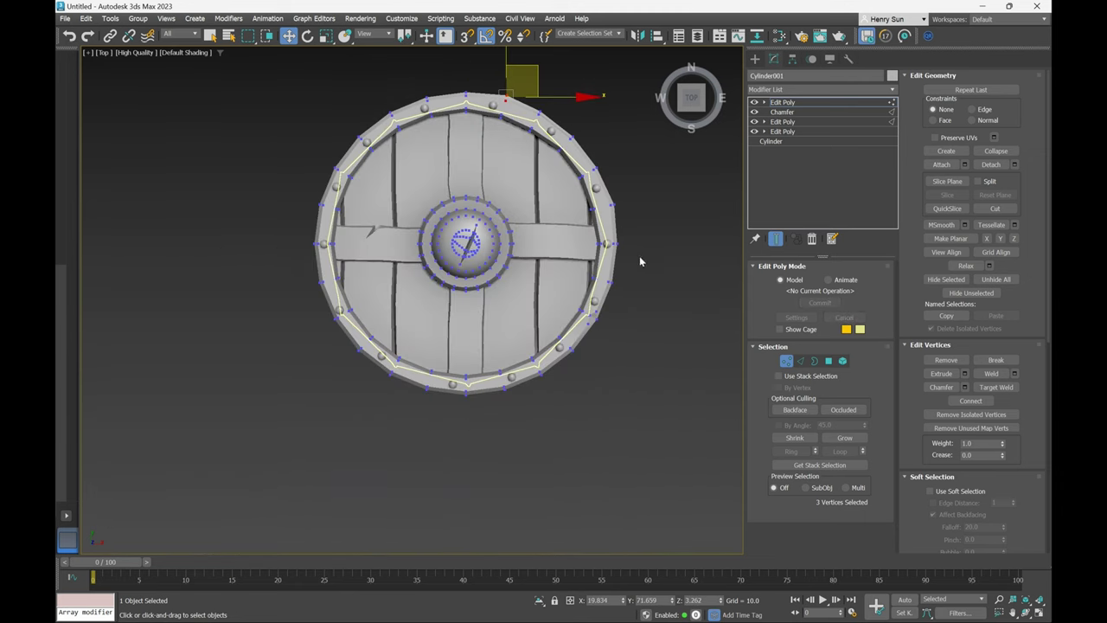
click(630, 290)
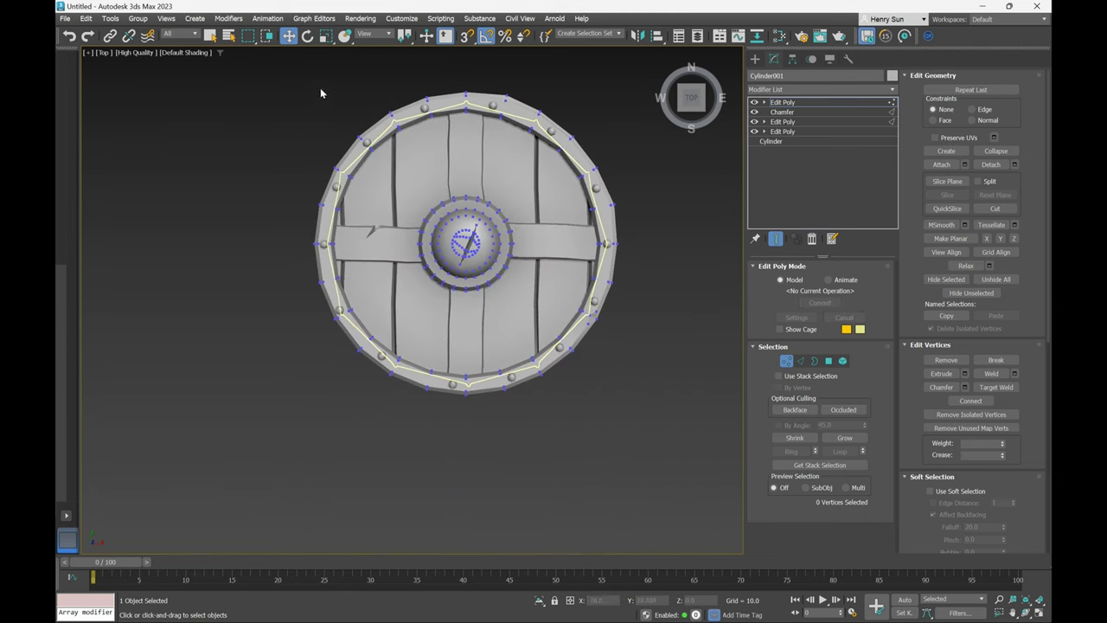
Select all vertices around the shield's outer rim, leaving the central boss's vertices unselected.
middle_drag(320, 87, 293, 121)
drag(598, 214, 608, 209)
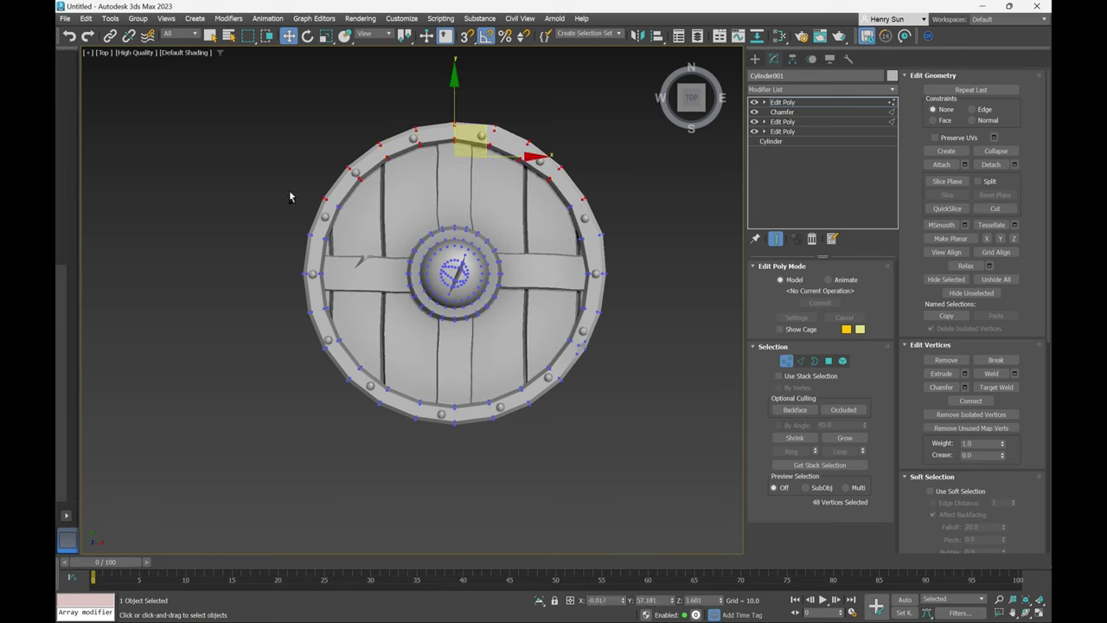
ctrl+drag(325, 336, 383, 417)
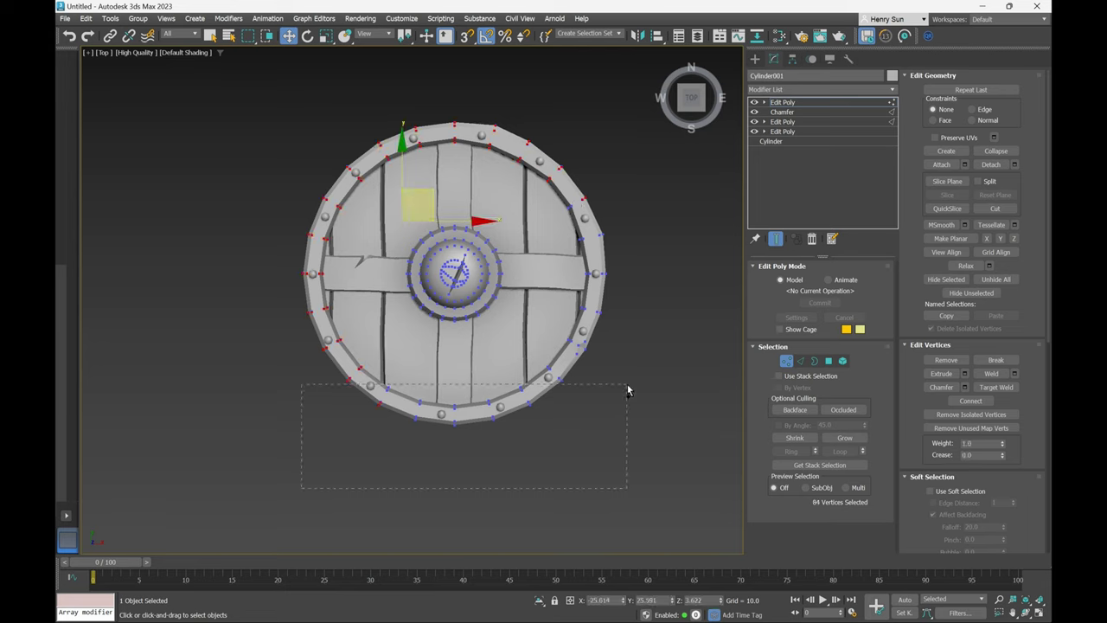
ctrl+drag(627, 391, 628, 390)
ctrl+drag(632, 224, 539, 404)
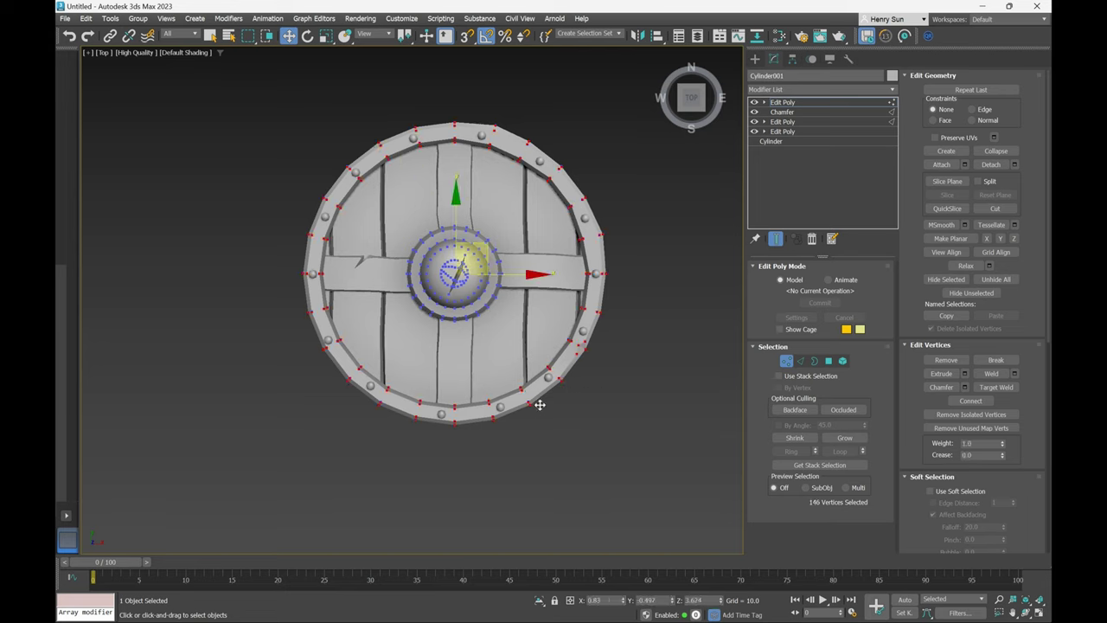
Apply a Noise modifier to the selected rim vertices, with an X strength of 6.18 and Fractal enabled, in a perspective view.
click(854, 87)
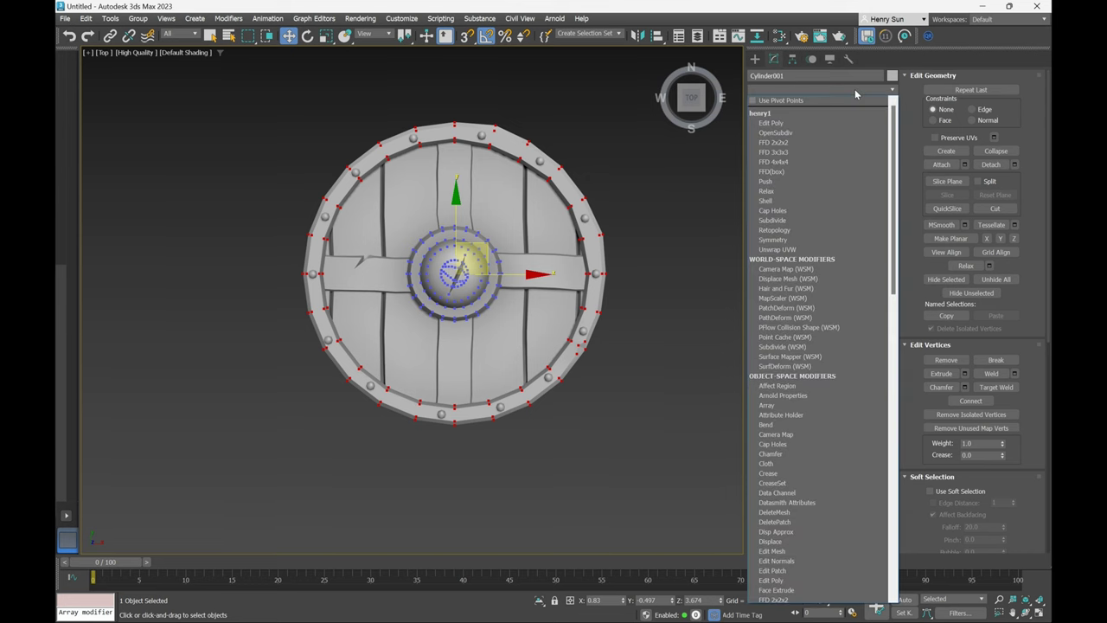
key(n)
key(Return)
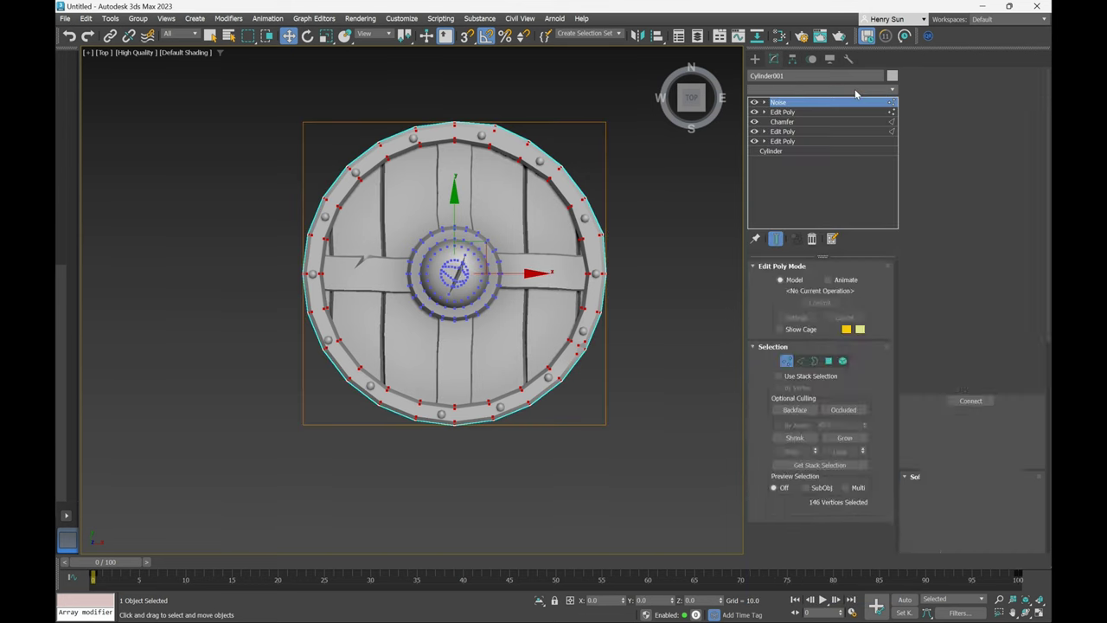
scroll(557, 289, up, 5)
alt+middle_drag(556, 289, 779, 401)
drag(844, 373, 843, 317)
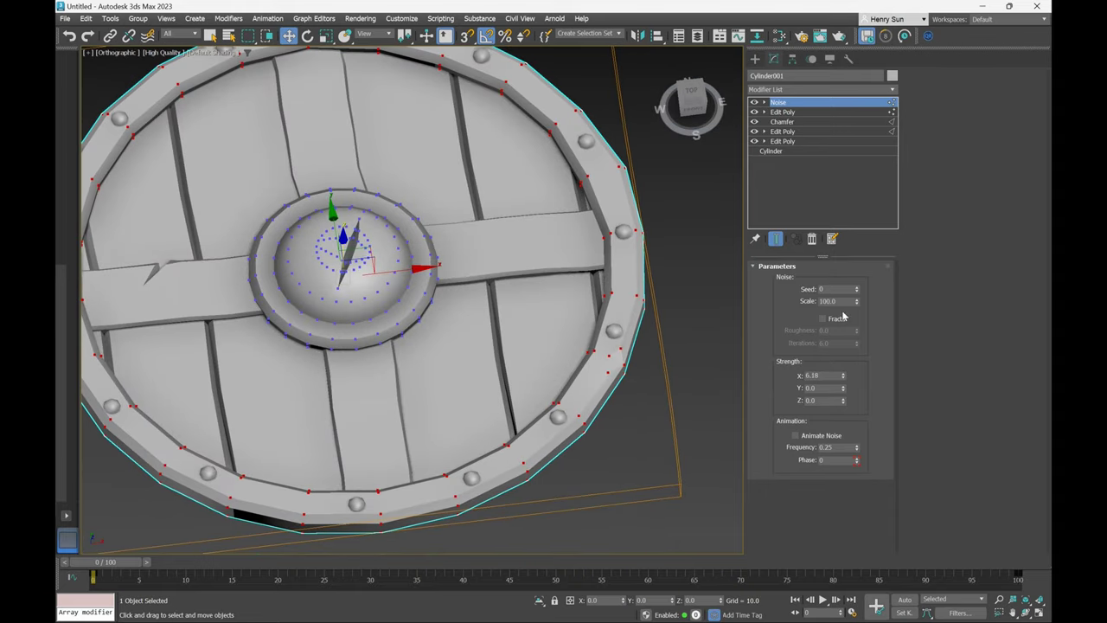
click(823, 319)
alt+middle_drag(601, 354, 641, 368)
key(p)
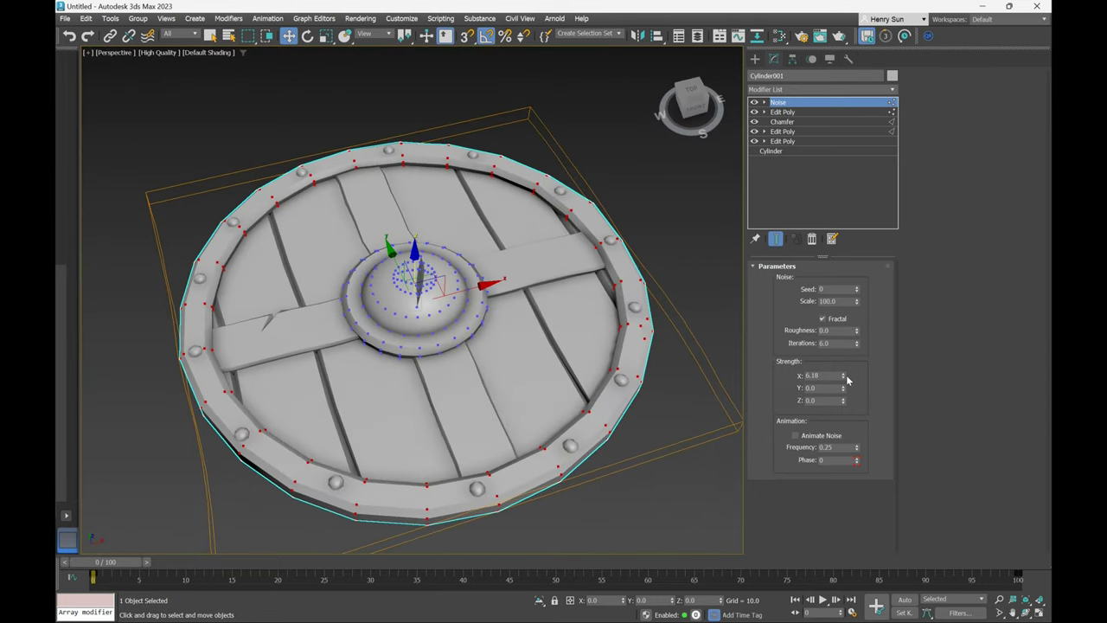
Set the Noise modifier's roughness to 0.62 and its strengths to X 1.545, Y 1.514 and Z 1.83.
drag(845, 391, 844, 320)
drag(843, 400, 850, 282)
alt+middle_drag(618, 227, 635, 310)
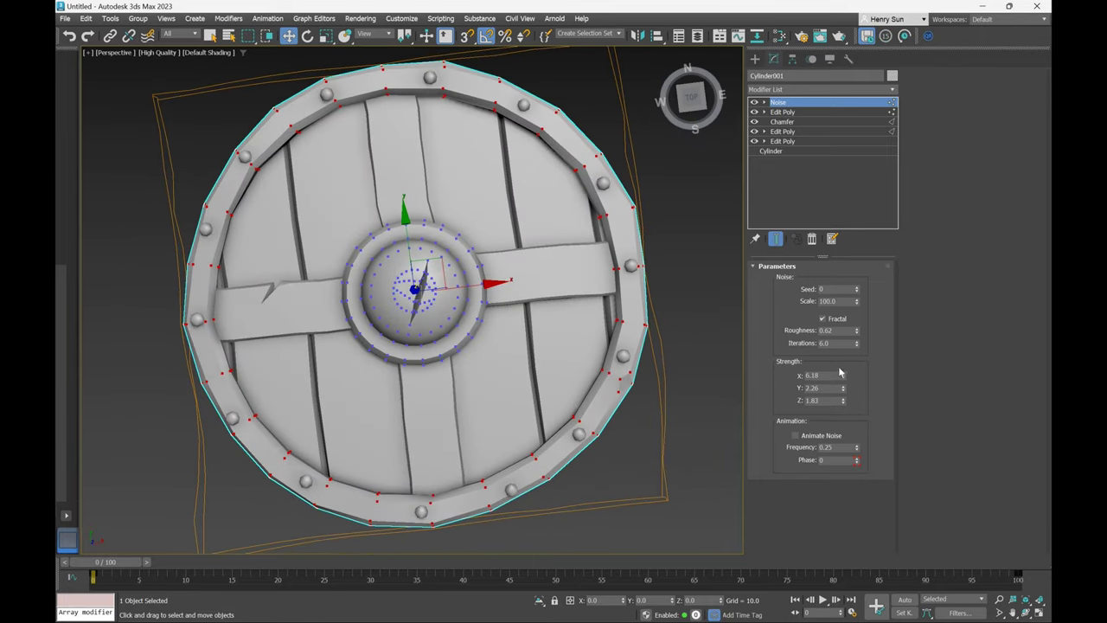
drag(844, 381, 853, 405)
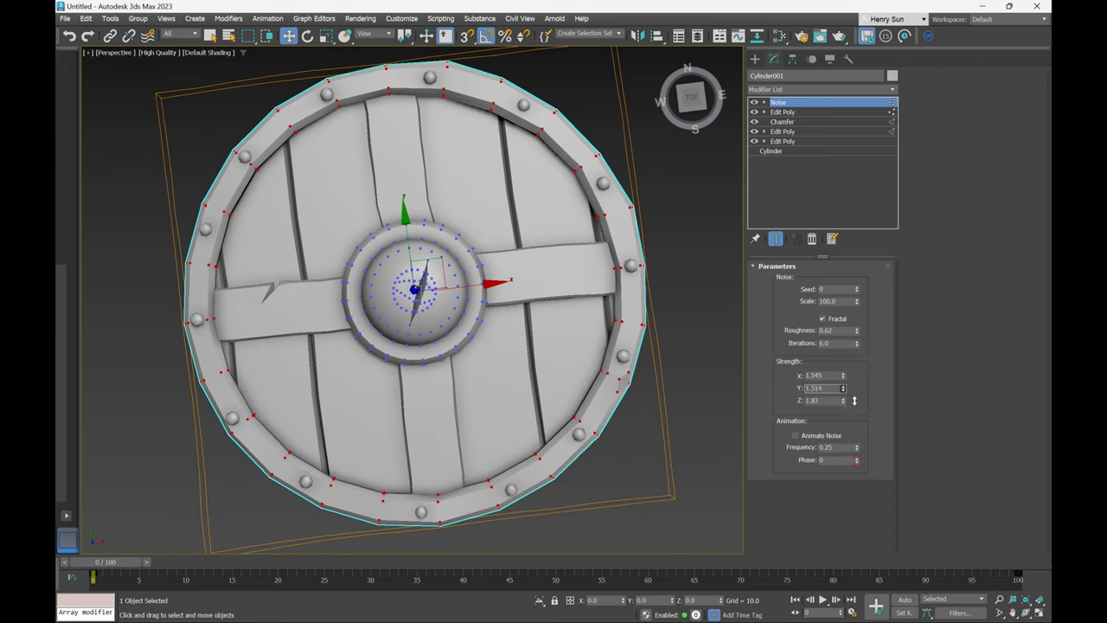
Deselect the rim and examine the effect of the noise on the shield's outline from several angles.
click(709, 322)
scroll(605, 327, down, 3)
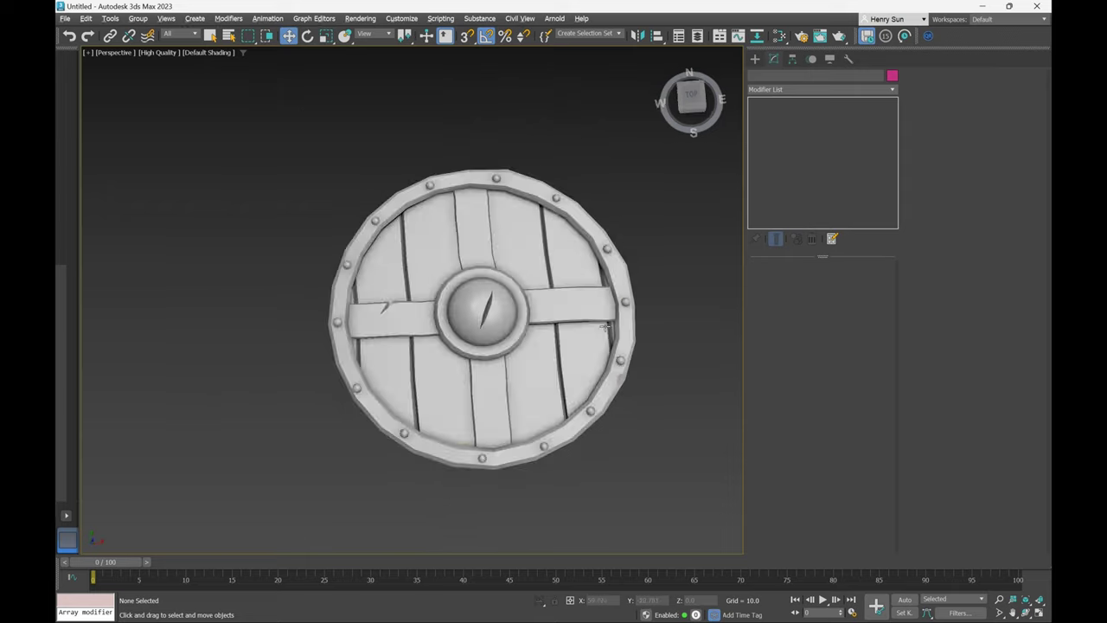
alt+middle_drag(700, 352, 670, 371)
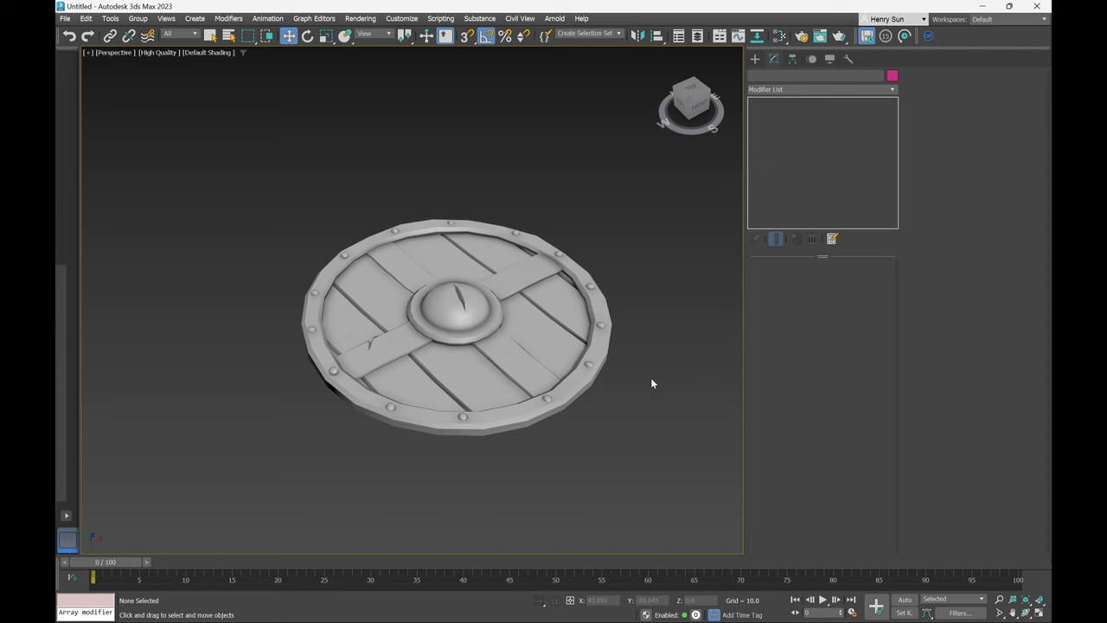
scroll(653, 375, up, 3)
middle_drag(605, 382, 675, 395)
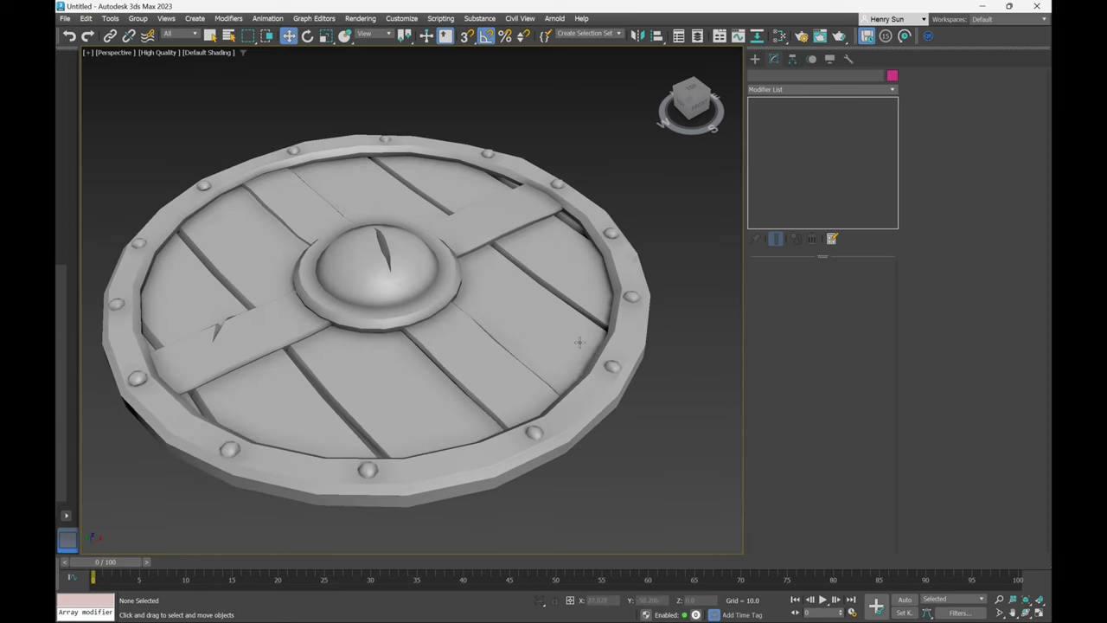
alt+middle_drag(538, 316, 560, 354)
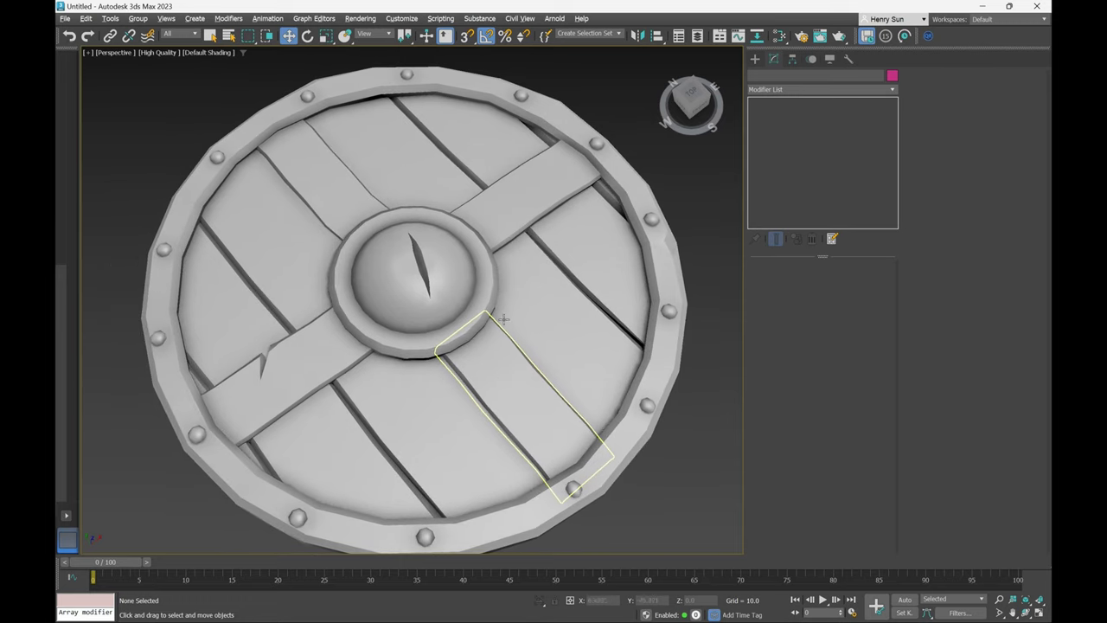